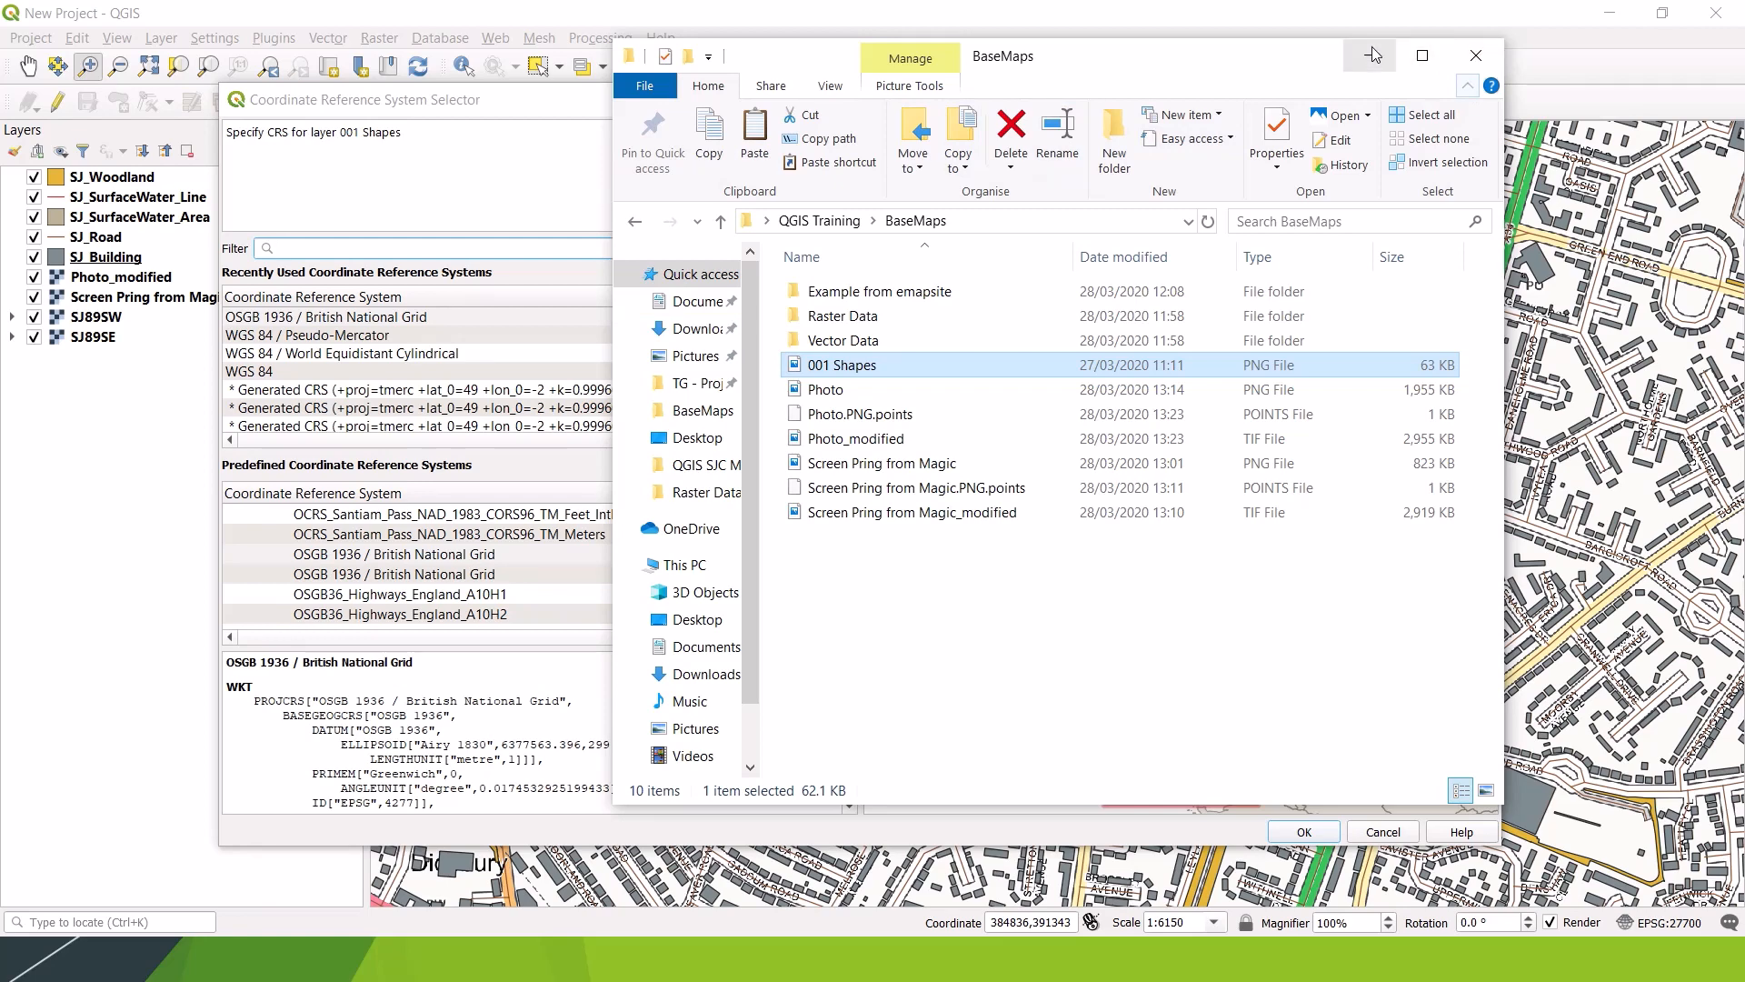
# Step: Assign the OSGB 1936 / British National Grid CRS (EPSG:27700) to the 001 Shapes layer and zoom to its extent
pyautogui.click(1370, 57)
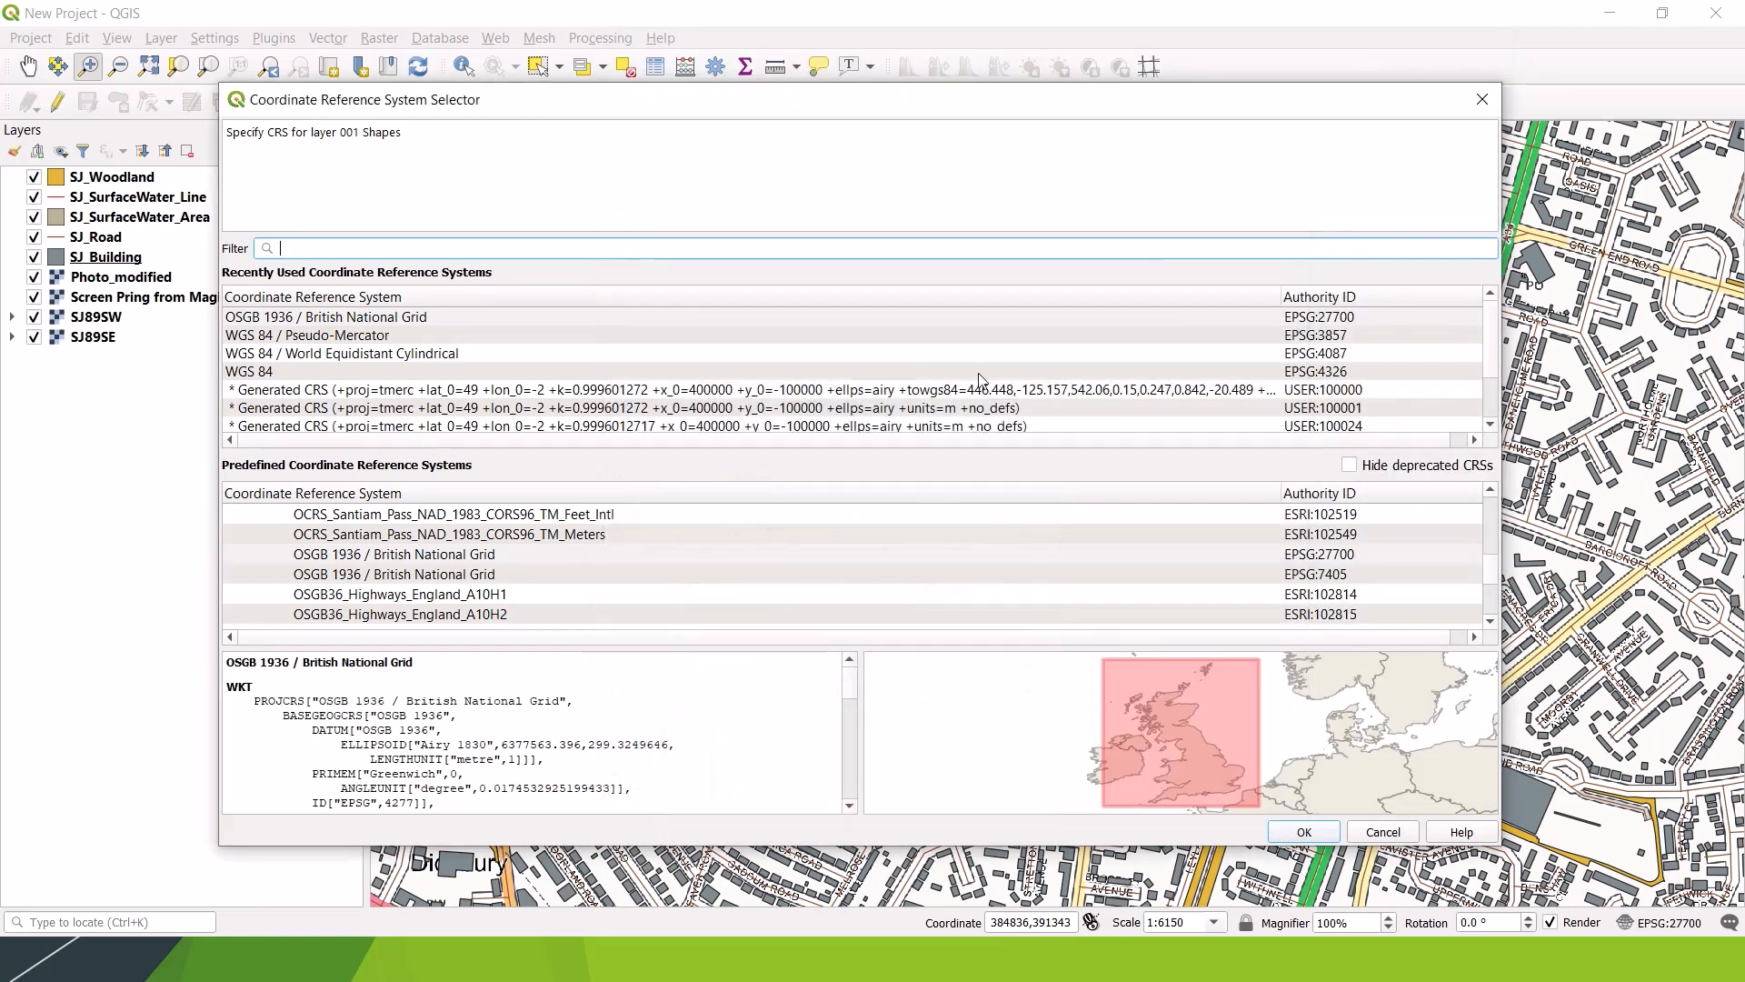
pyautogui.click(389, 320)
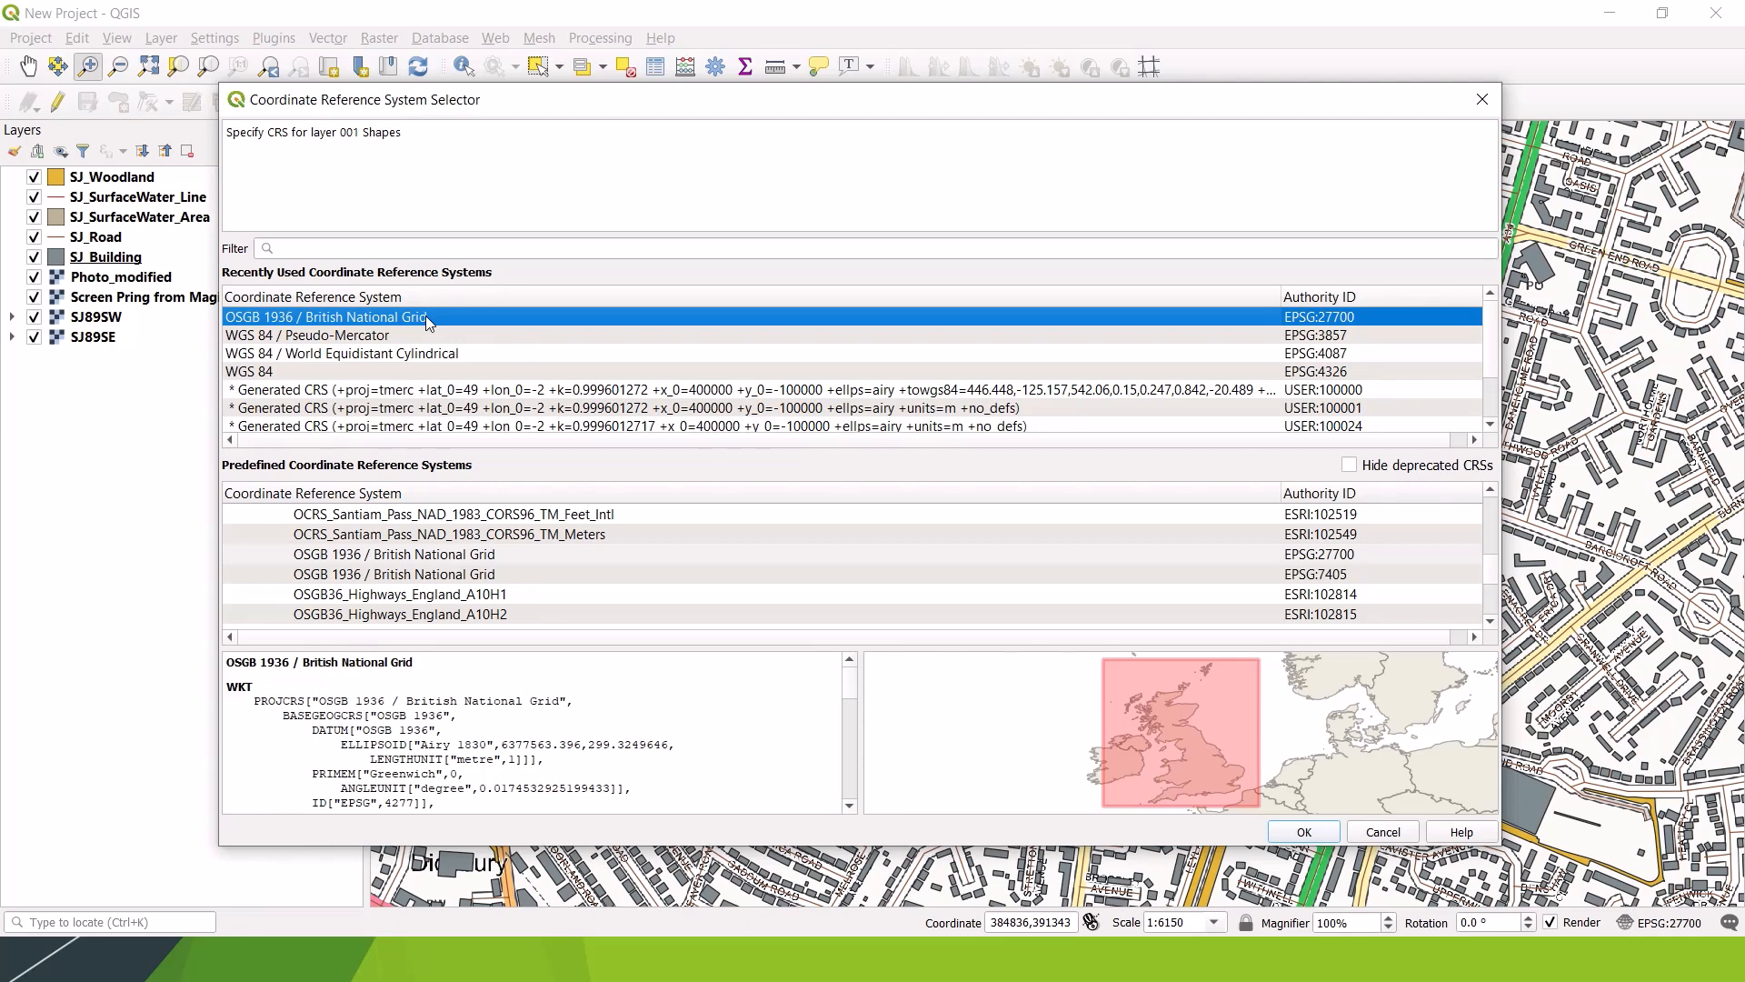
pyautogui.click(1303, 833)
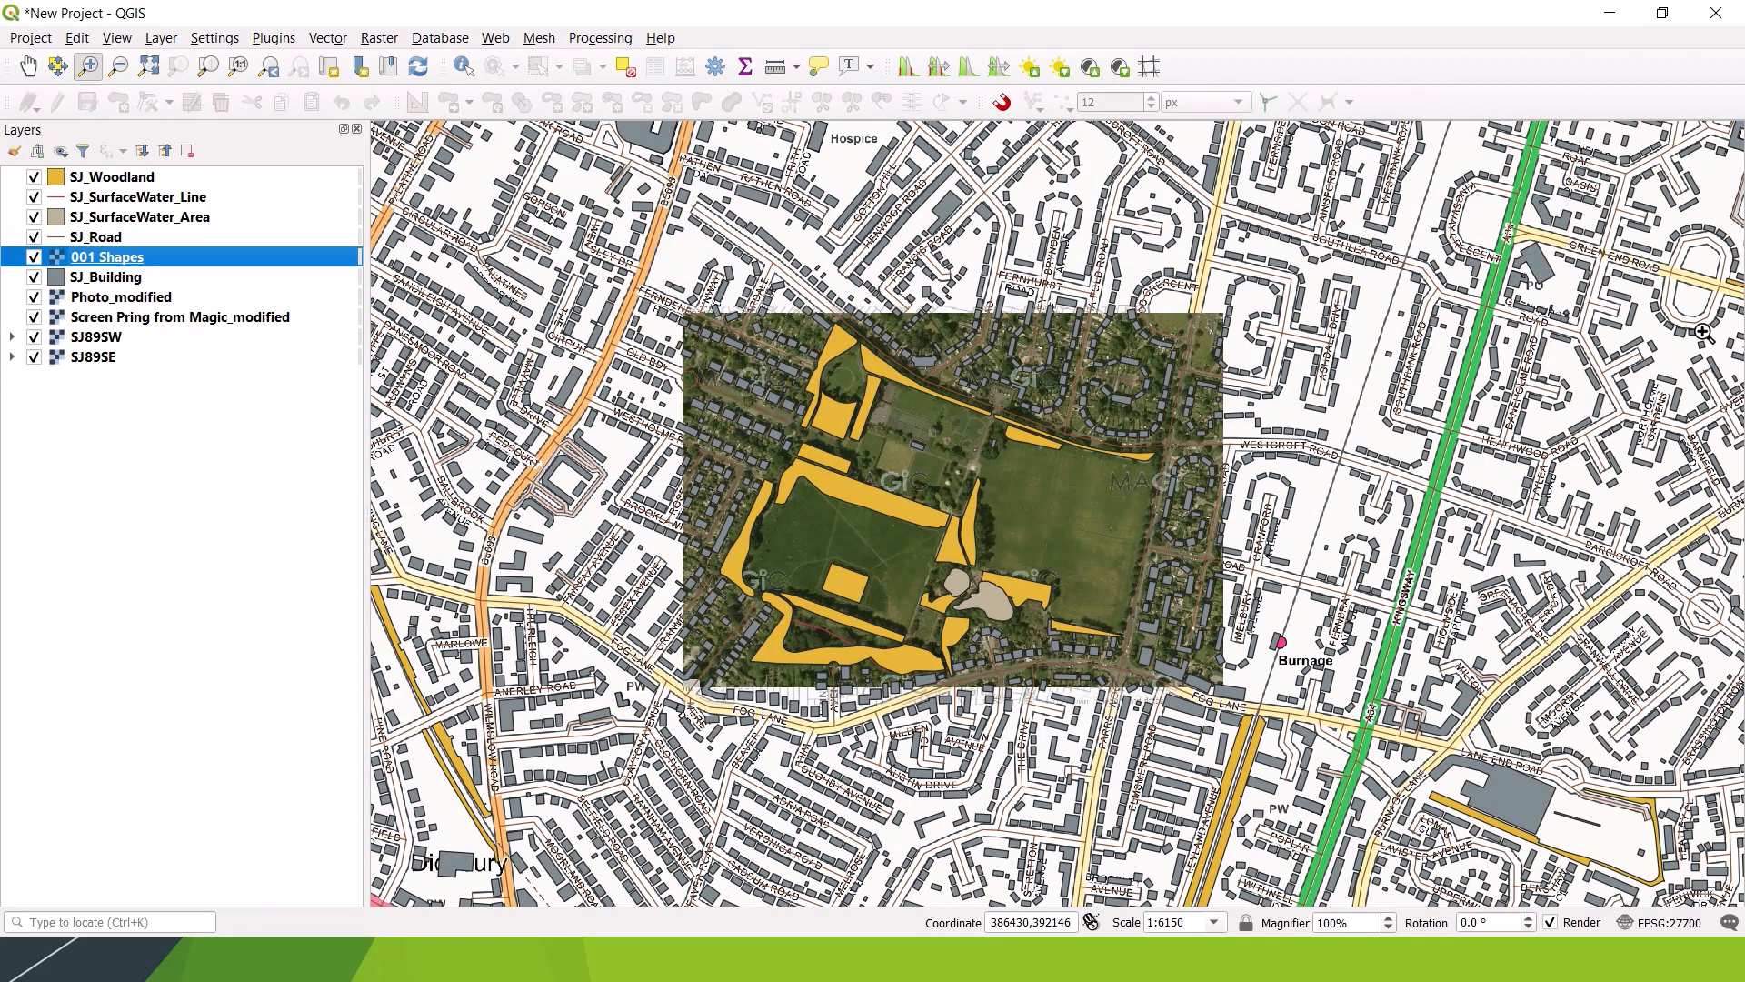
pyautogui.rightClick(108, 259)
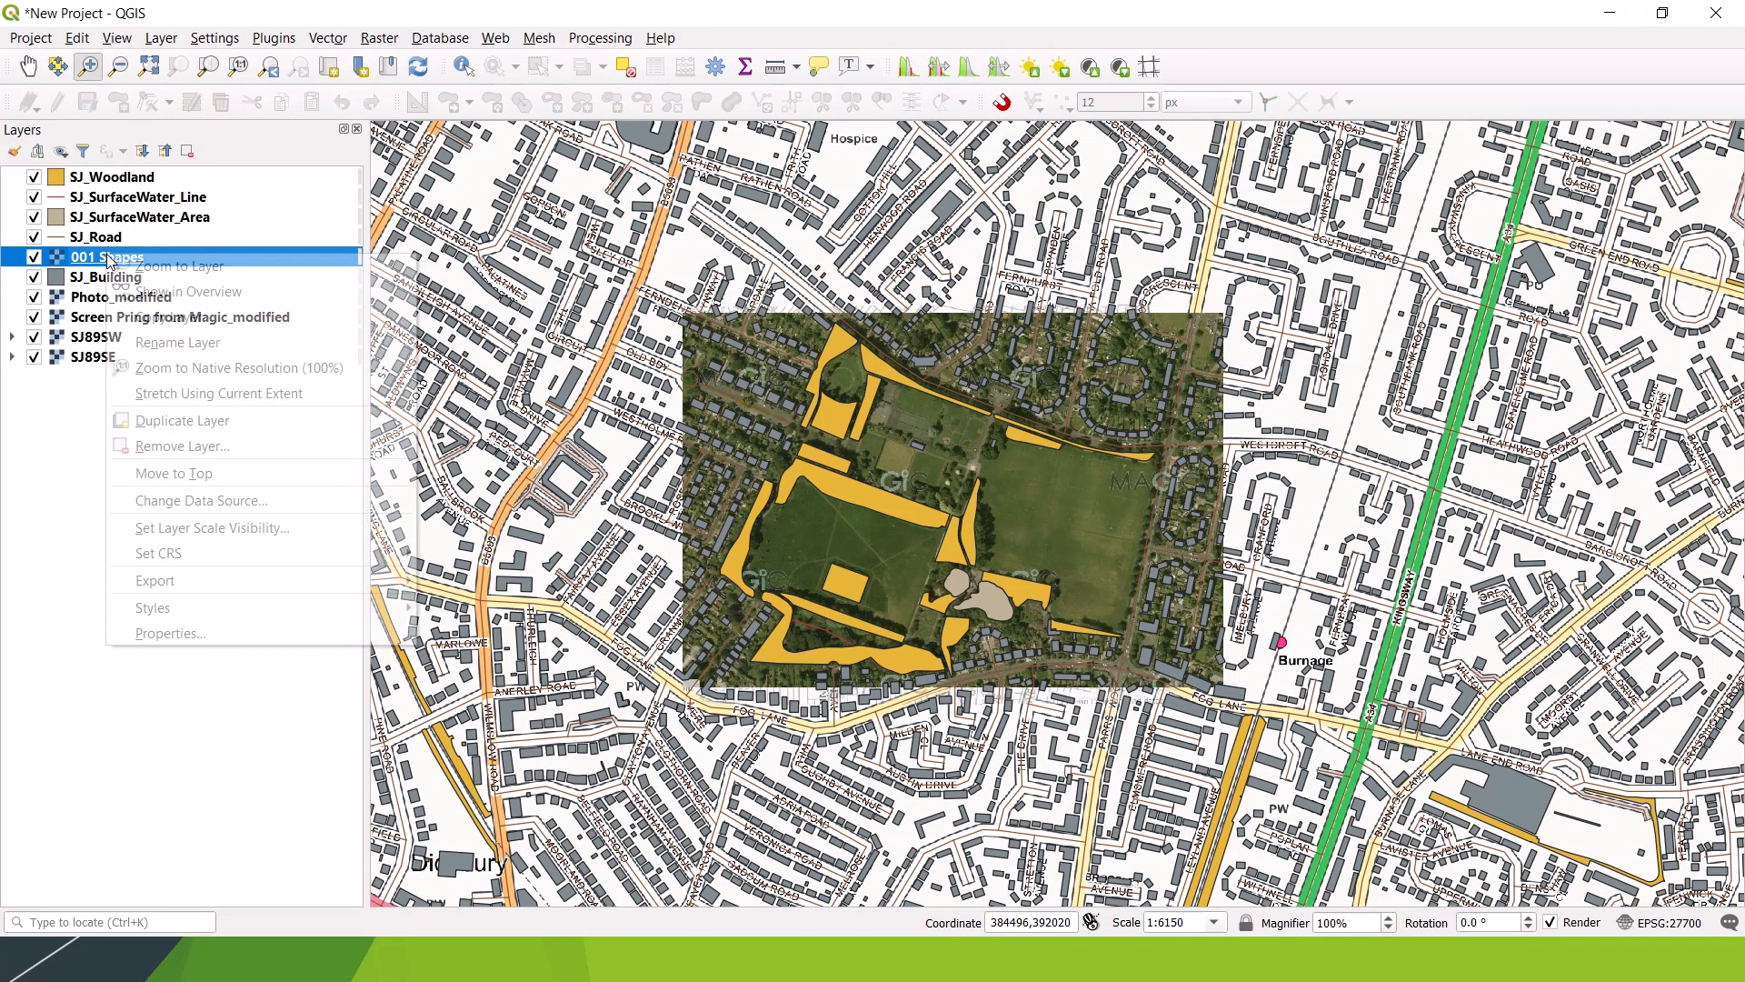
pyautogui.click(207, 269)
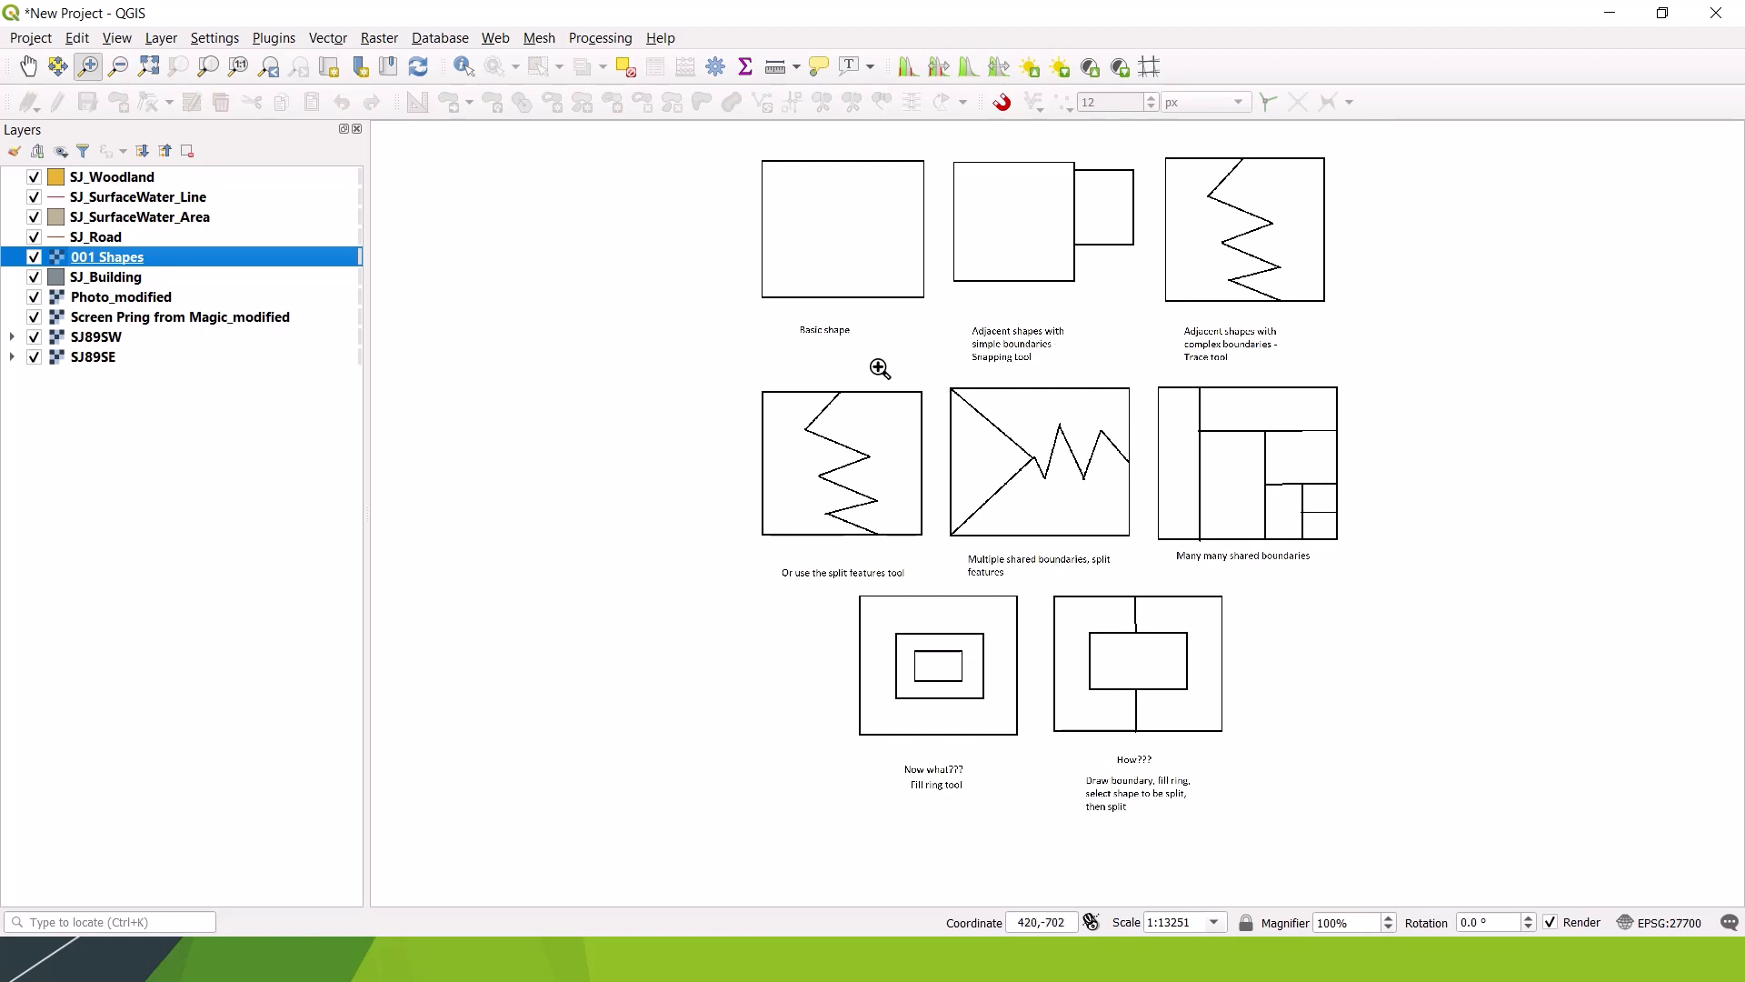
# Step: Pan around the map canvas to examine the practice shapes and their captions in the 001 Shapes image
pyautogui.click(28, 70)
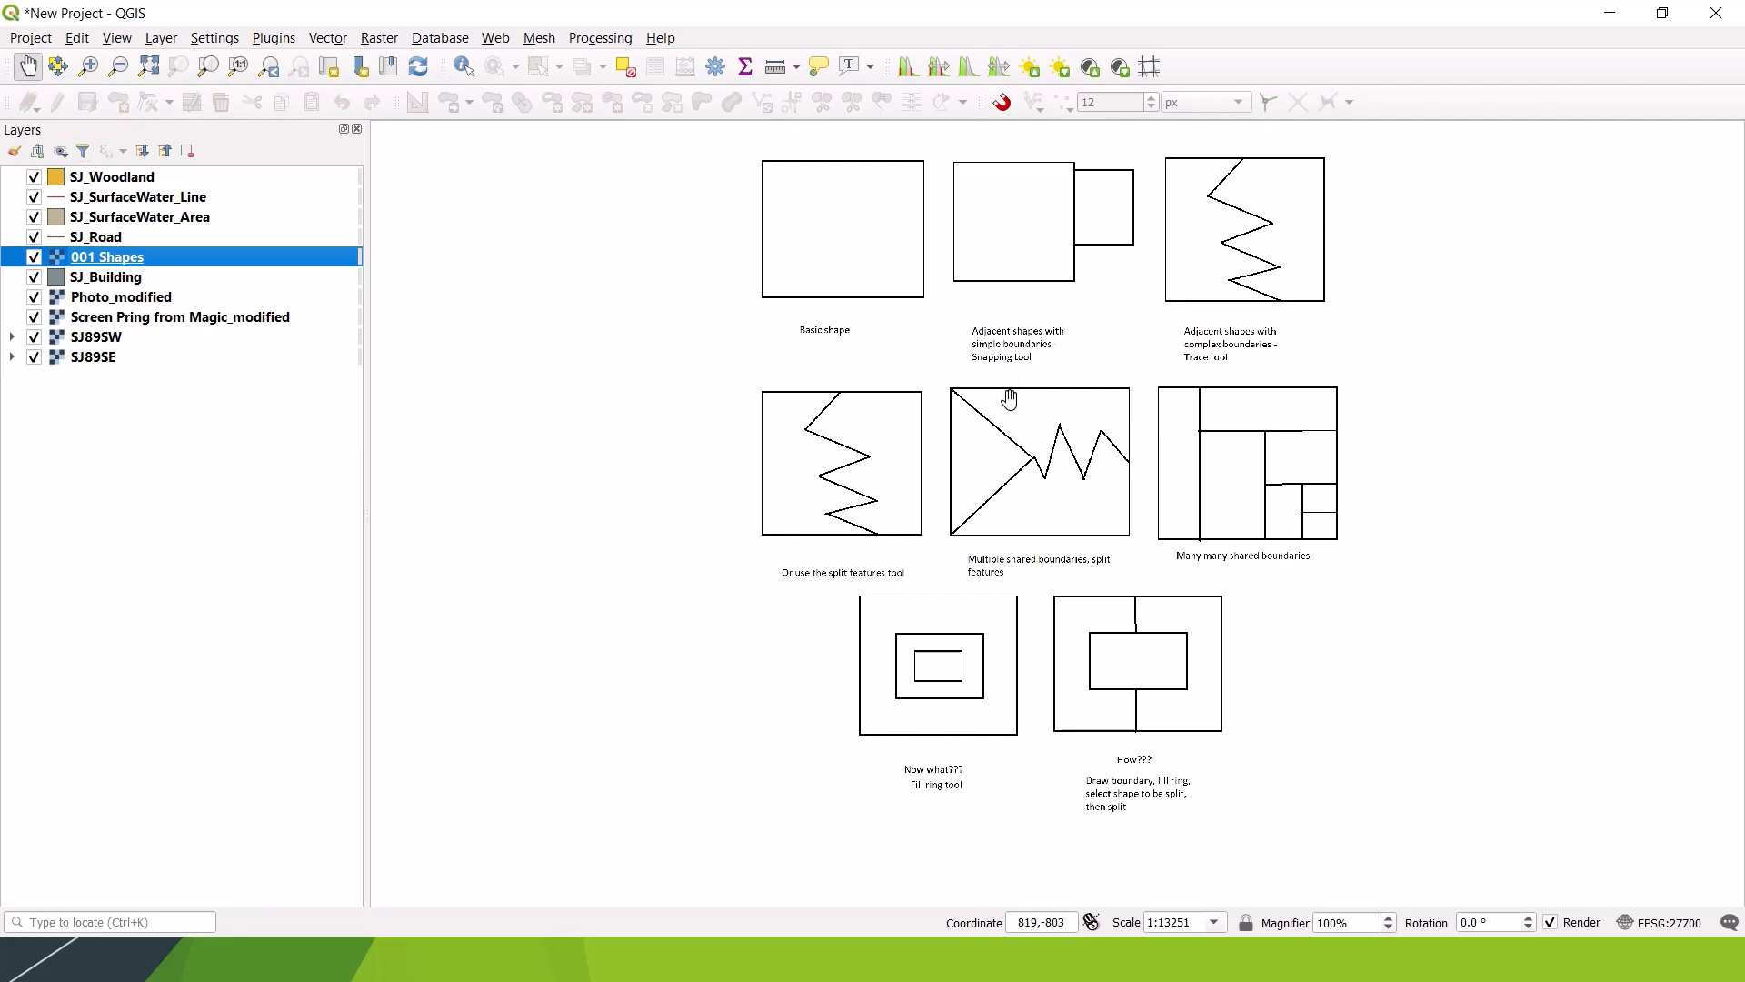
pyautogui.moveTo(1009, 400); pyautogui.dragTo(825, 445)
pyautogui.moveTo(679, 468); pyautogui.dragTo(1309, 470)
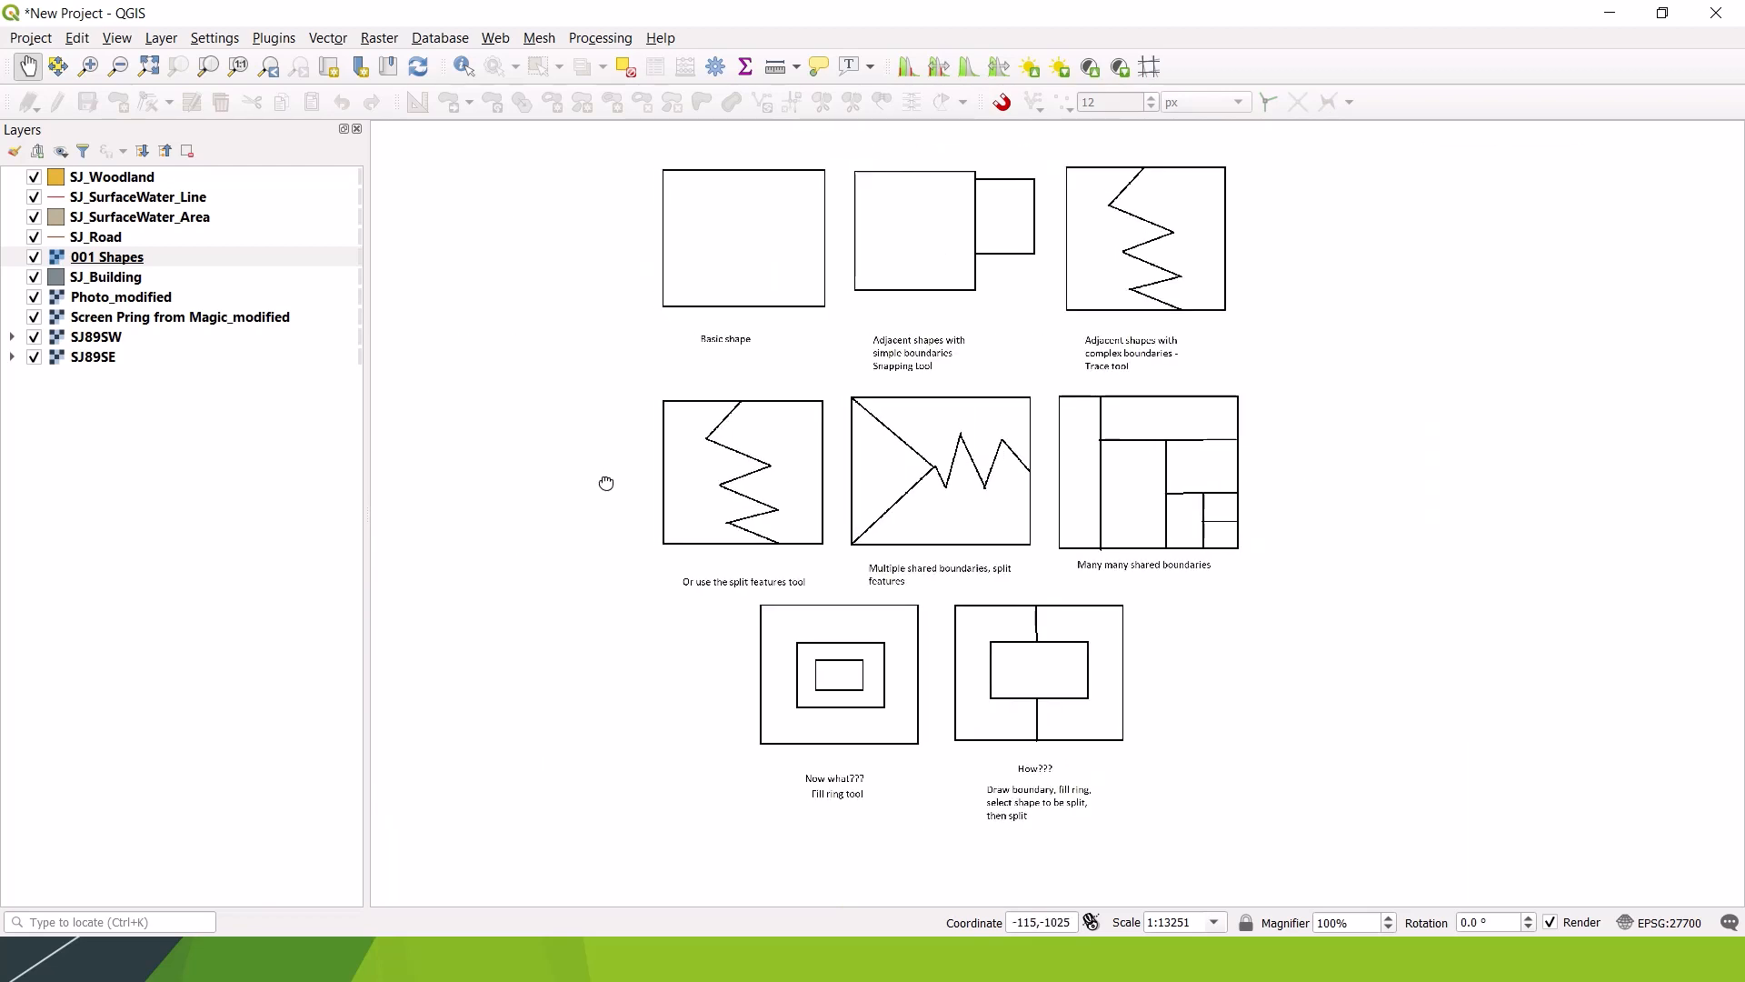
pyautogui.moveTo(603, 482); pyautogui.dragTo(1055, 507)
pyautogui.moveTo(1237, 536); pyautogui.dragTo(1167, 656)
pyautogui.moveTo(1373, 640); pyautogui.dragTo(837, 568)
pyautogui.moveTo(896, 641); pyautogui.dragTo(1114, 414)
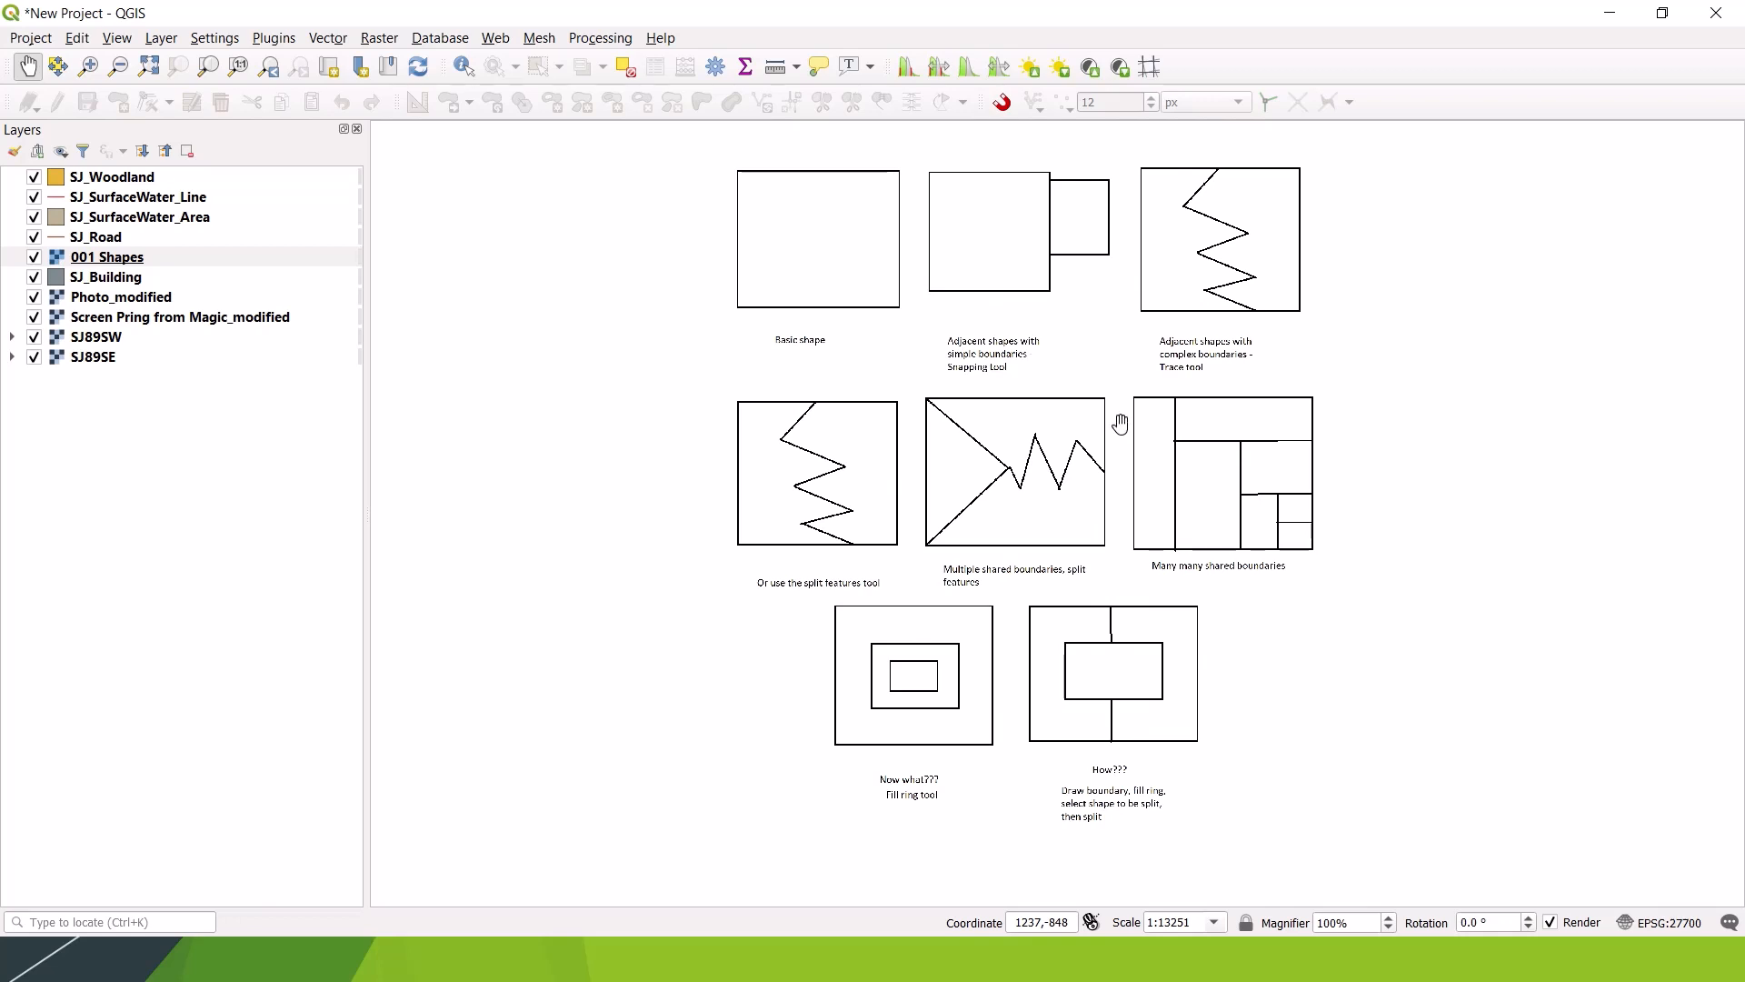
pyautogui.moveTo(1120, 426)
pyautogui.mouseDown()
pyautogui.moveTo(1065, 412)
pyautogui.moveTo(675, 473)
pyautogui.moveTo(1662, 478)
pyautogui.moveTo(1049, 853)
pyautogui.moveTo(994, 312)
pyautogui.moveTo(1079, 440)
pyautogui.moveTo(1098, 437)
pyautogui.mouseUp()
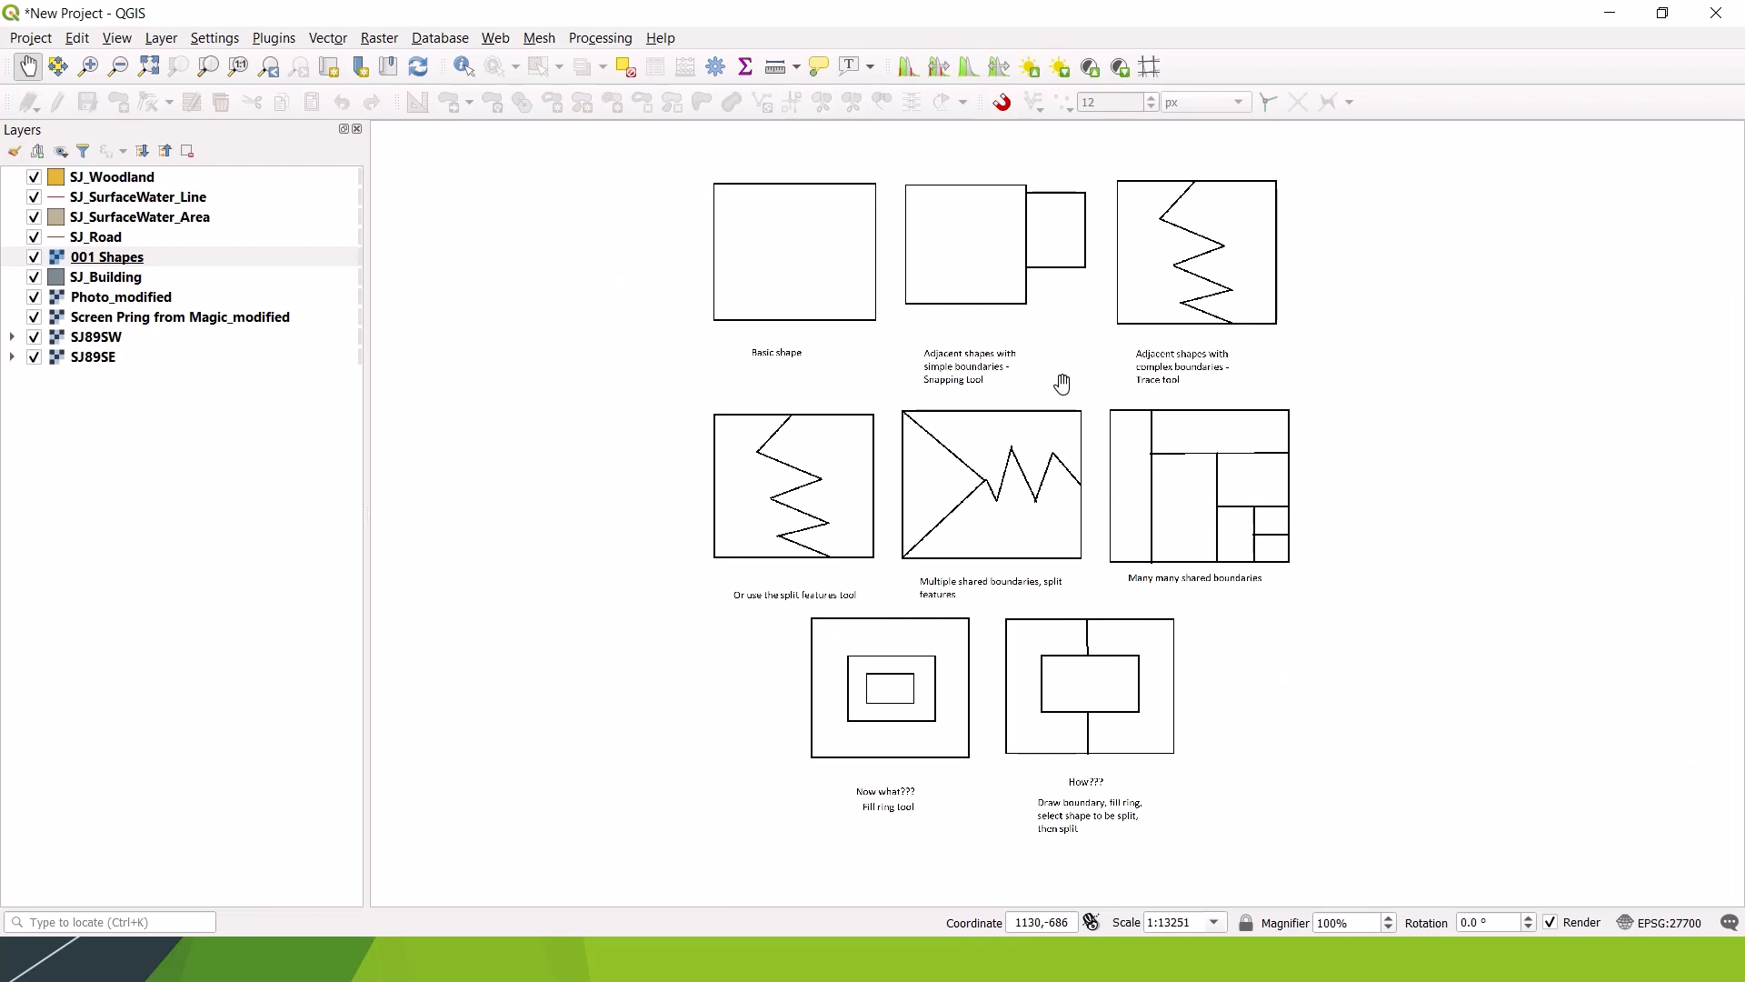
pyautogui.moveTo(1063, 384)
pyautogui.mouseDown()
pyautogui.moveTo(716, 441)
pyautogui.moveTo(1613, 383)
pyautogui.moveTo(733, 379)
pyautogui.moveTo(1227, 378)
pyautogui.moveTo(1111, 371)
pyautogui.mouseUp()
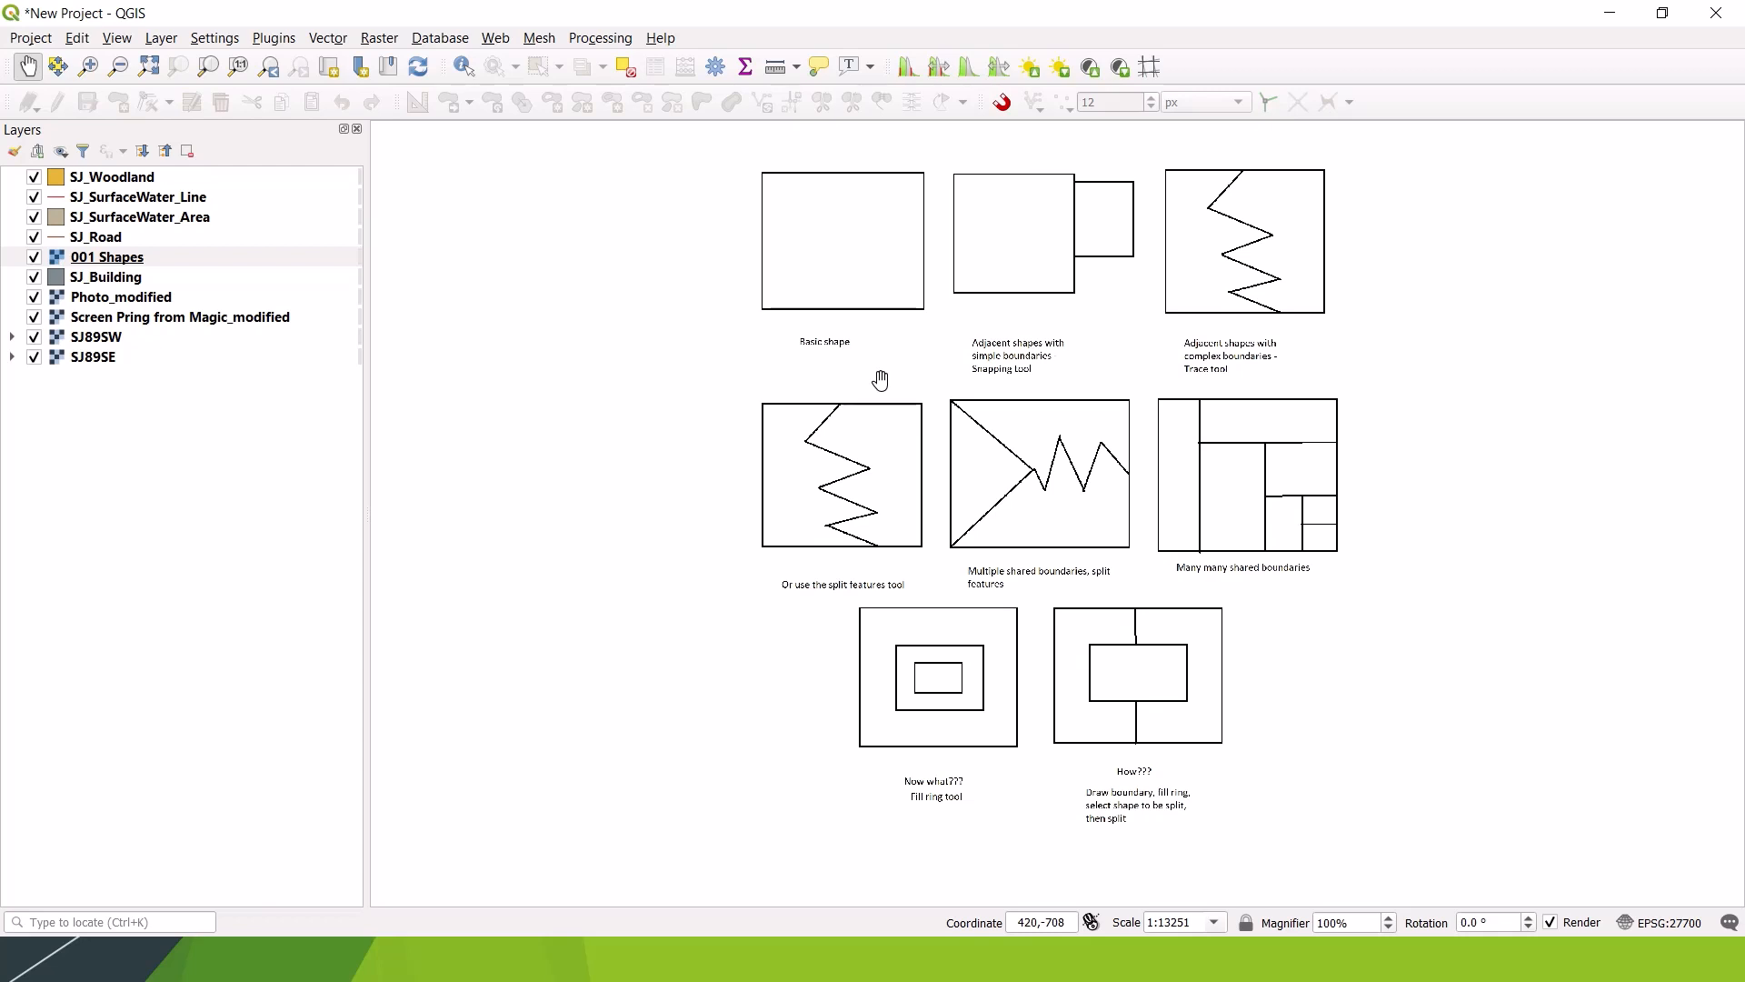
# Step: Zoom in on the Basic shape rectangle to view it close up
pyautogui.scroll(-3, 881, 380)
pyautogui.scroll(5, 881, 380)
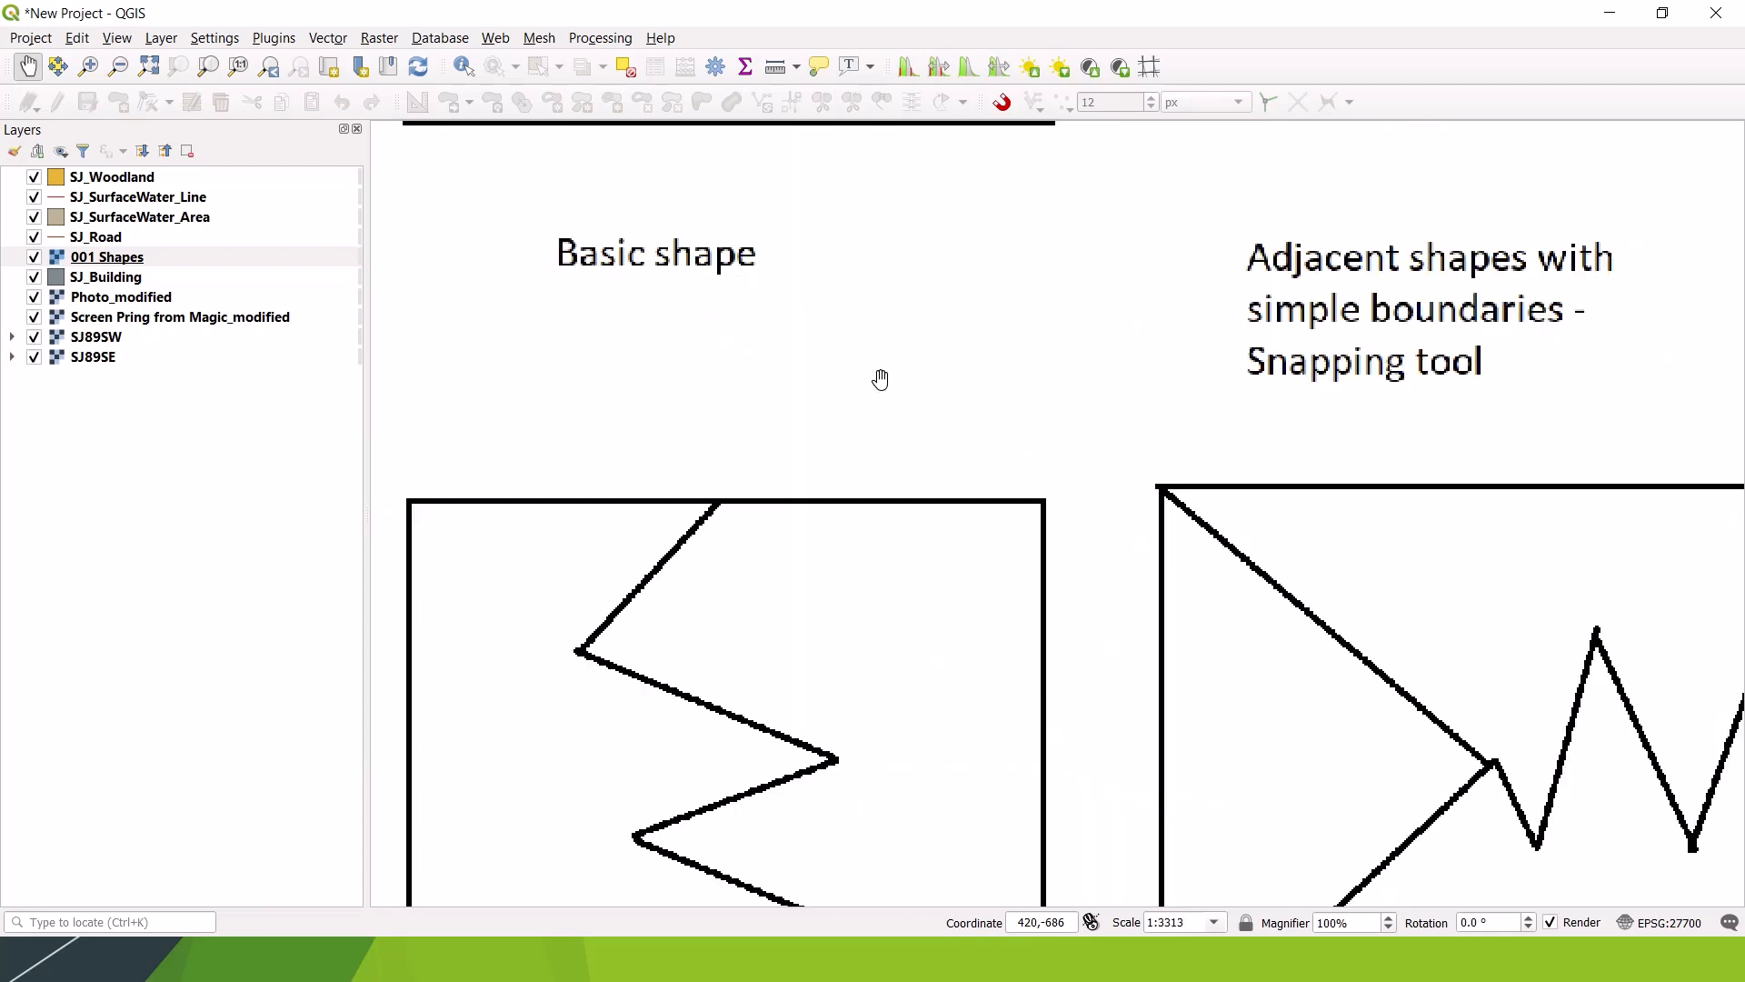
pyautogui.scroll(-3, 880, 380)
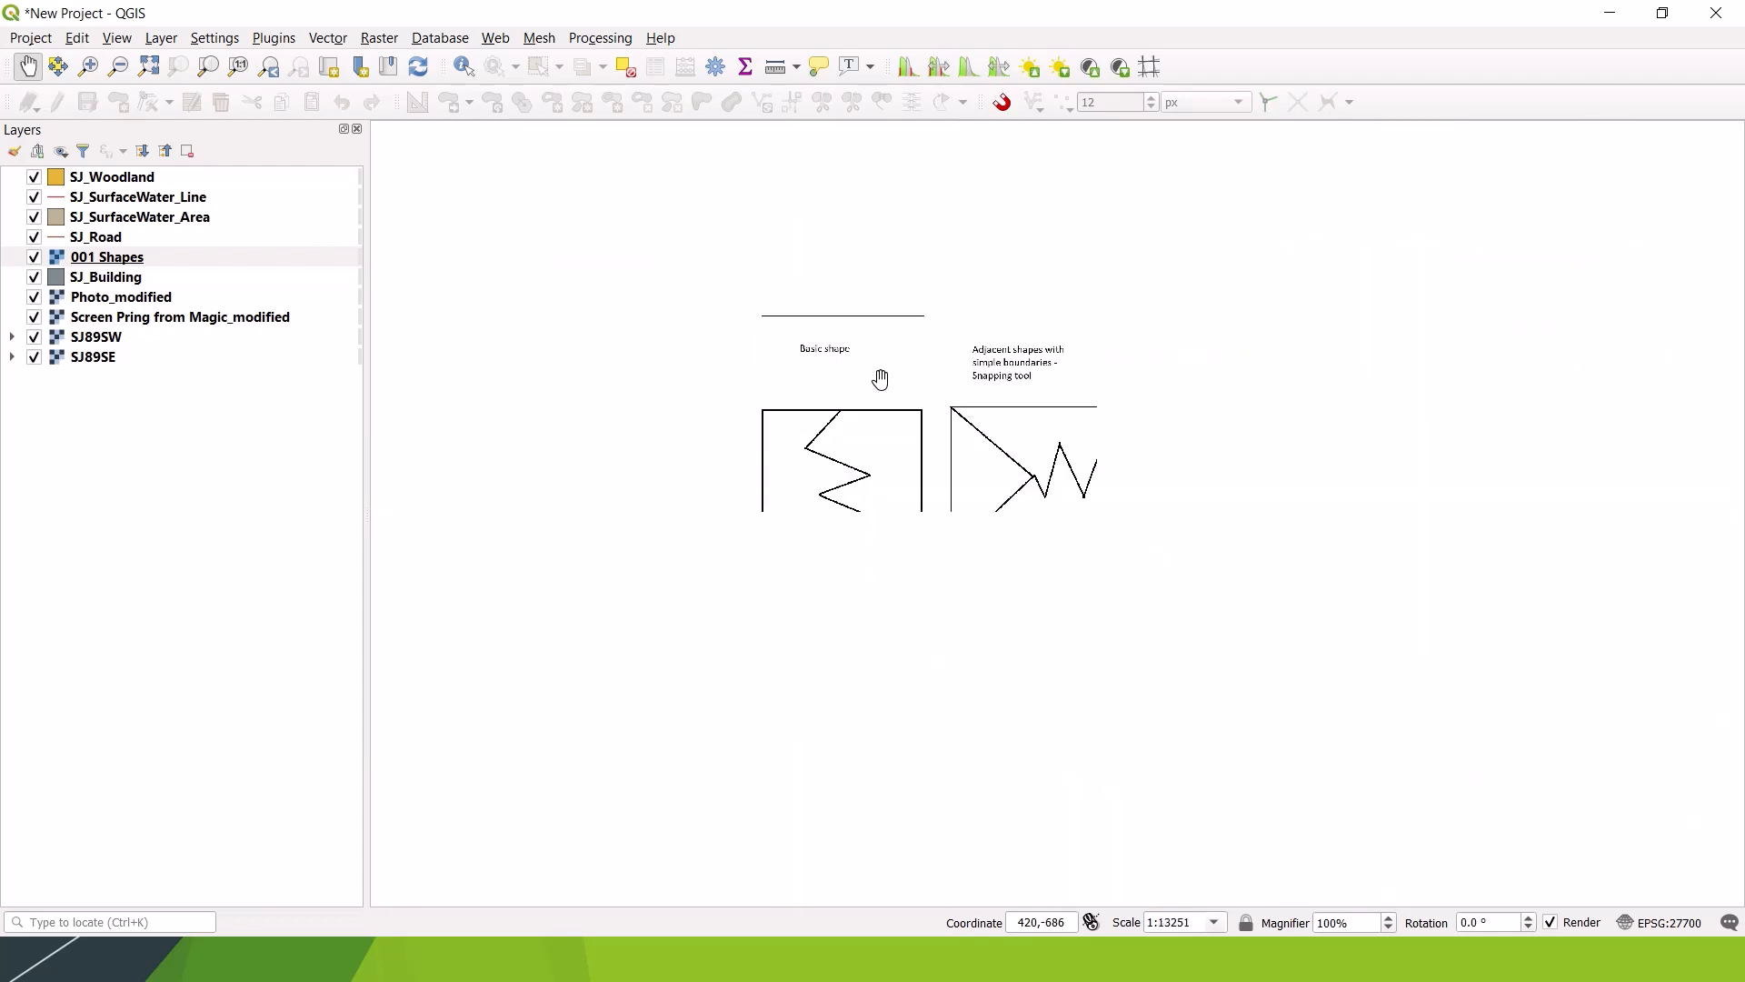
pyautogui.click(90, 66)
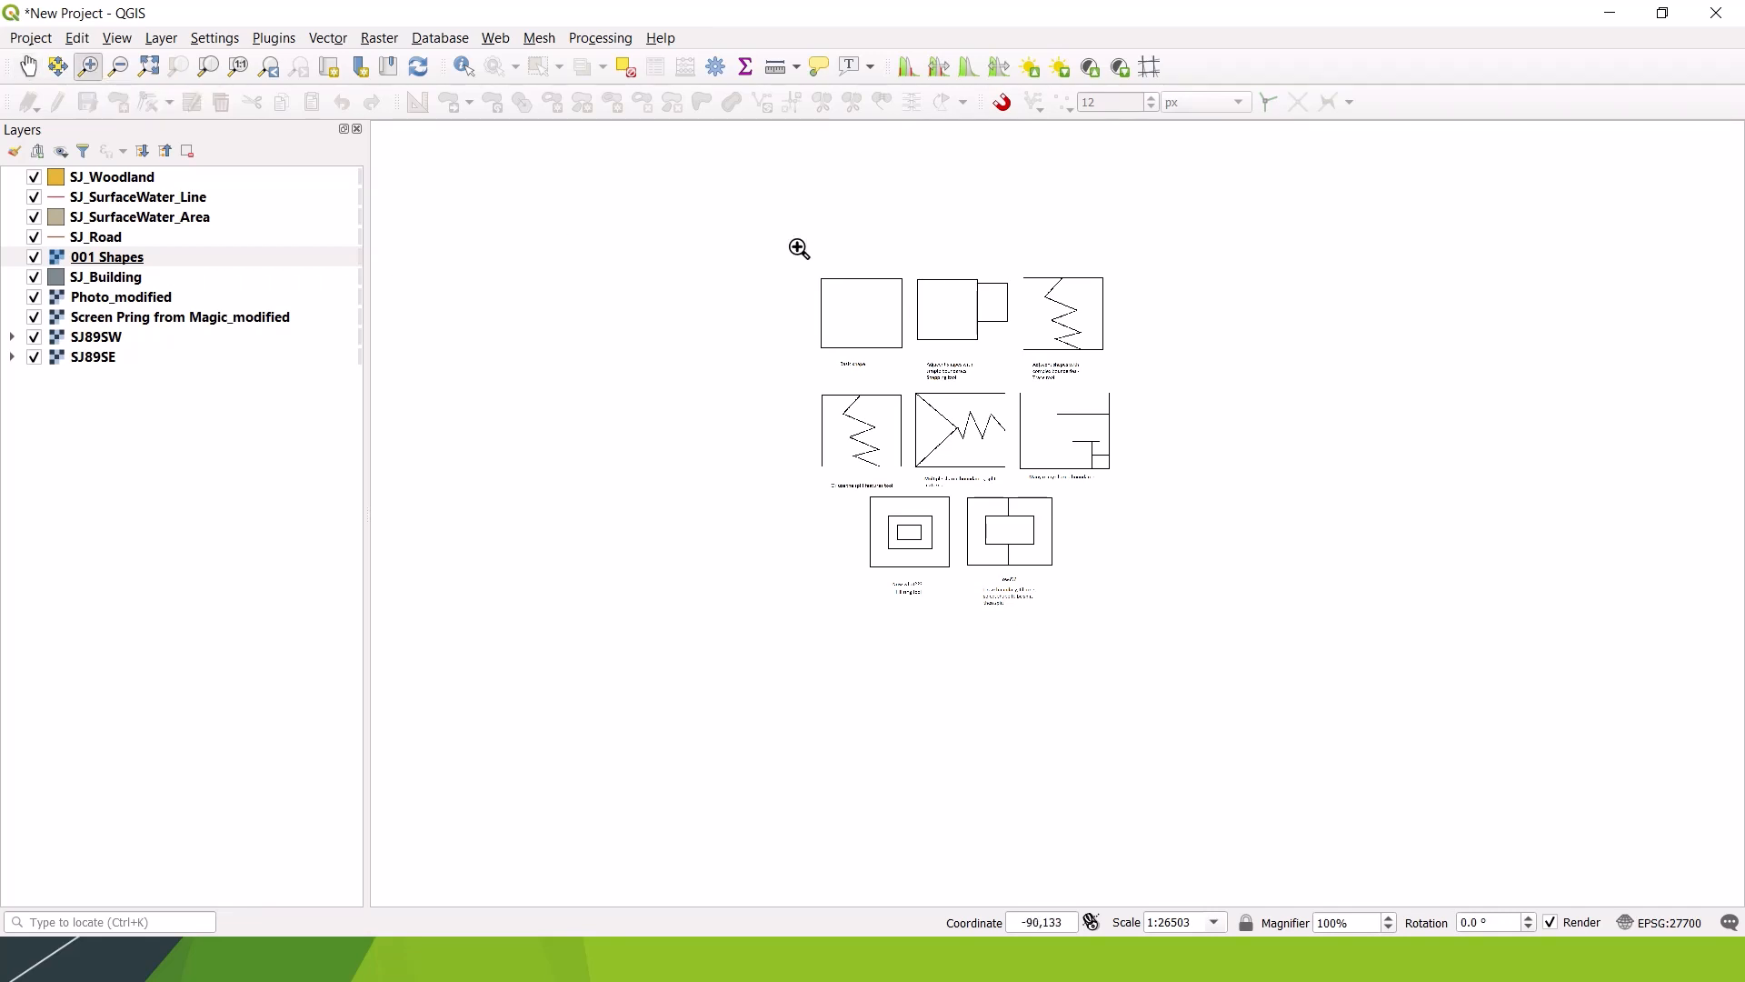
pyautogui.moveTo(797, 248); pyautogui.dragTo(1162, 645)
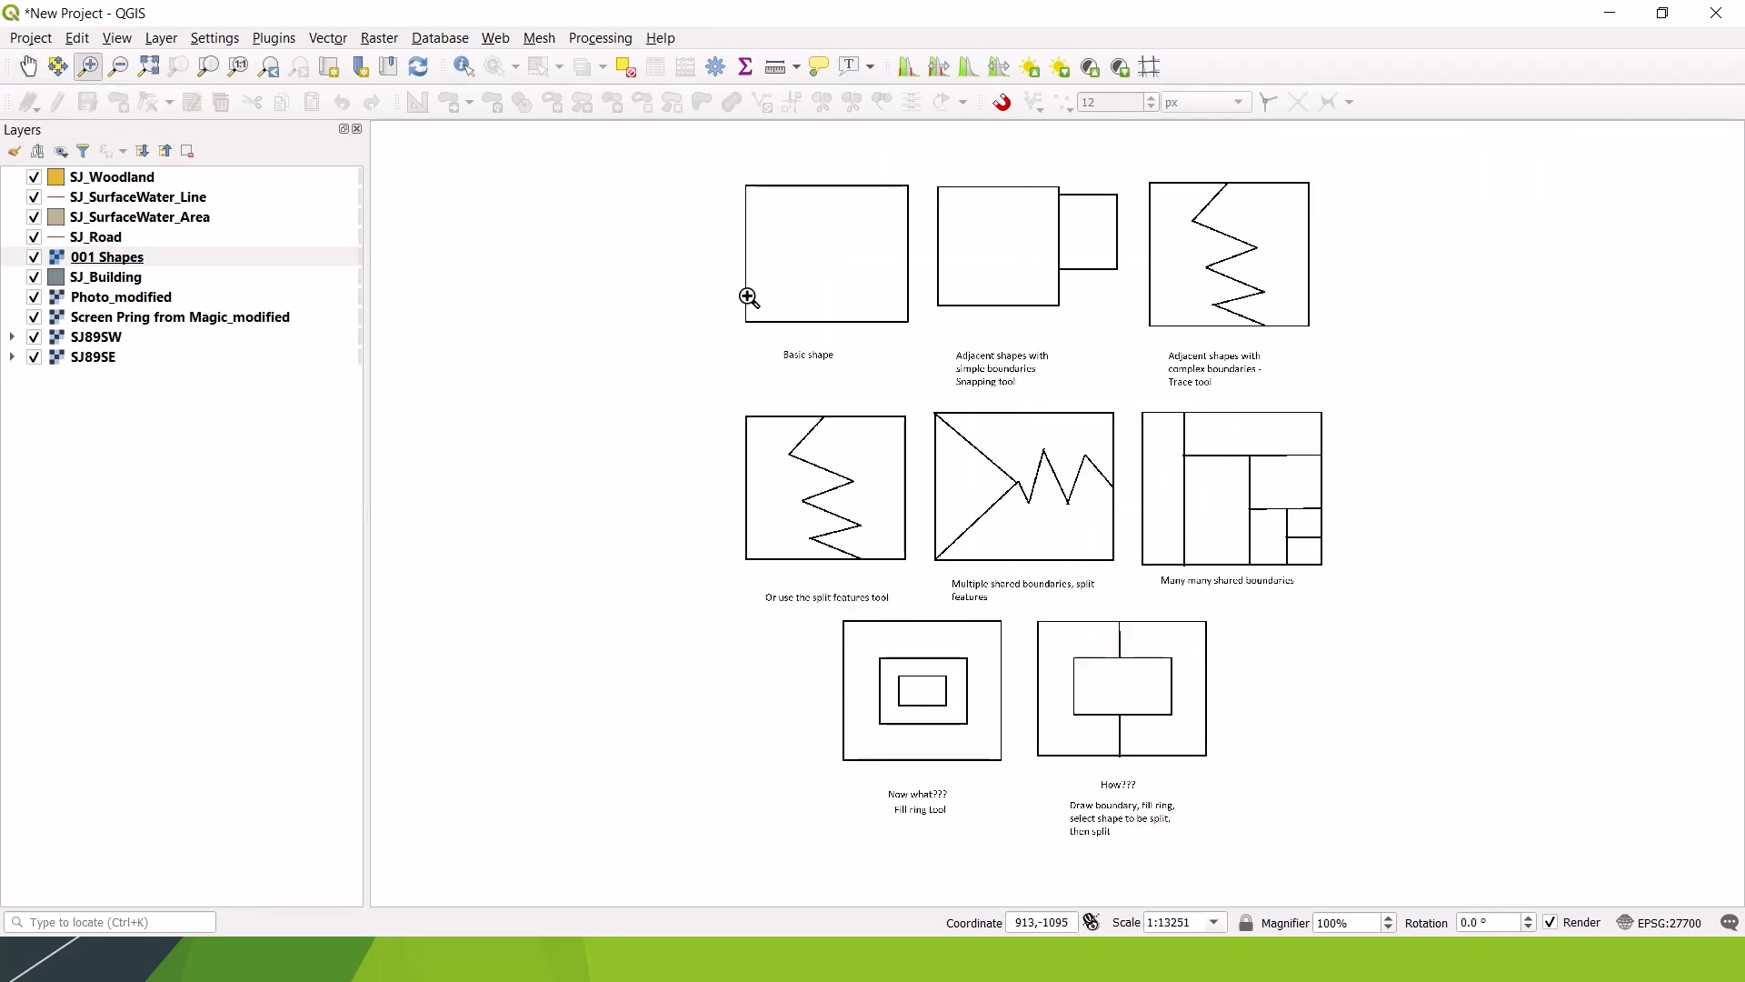
pyautogui.moveTo(705, 158); pyautogui.dragTo(927, 386)
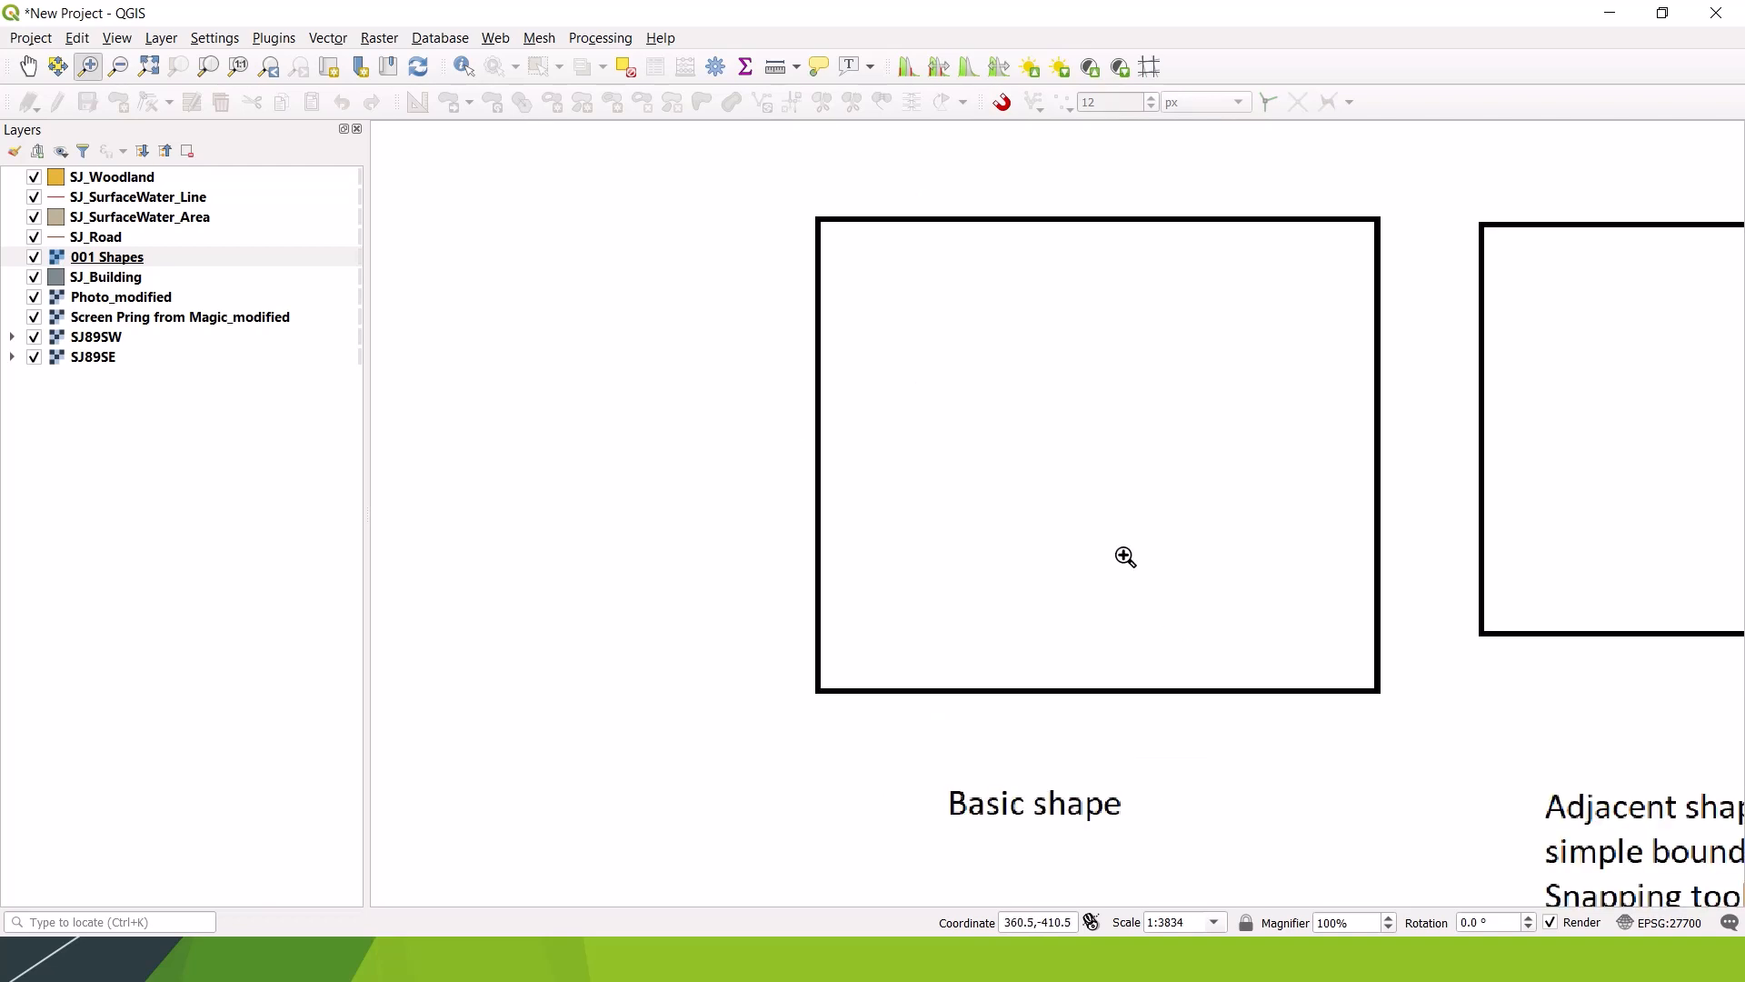
# Step: Zoom out from the Basic shape and frame the full set of practice shapes in the canvas
pyautogui.click(119, 68)
pyautogui.moveTo(757, 171); pyautogui.dragTo(1427, 852)
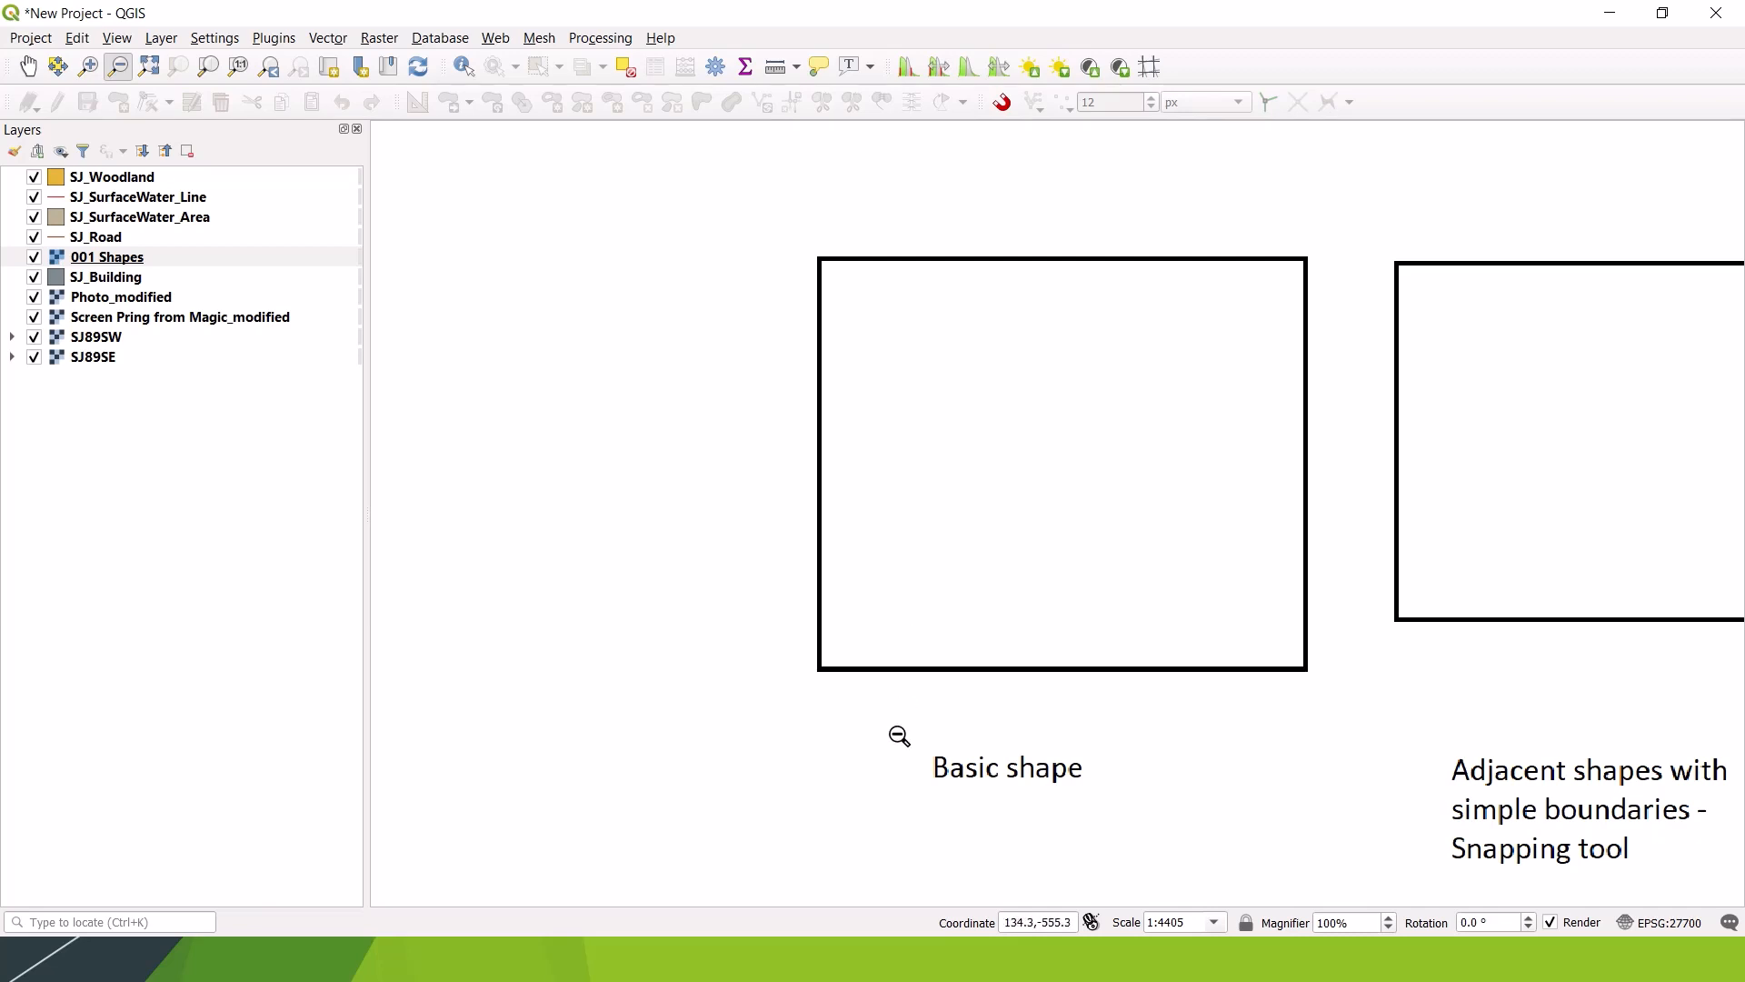
pyautogui.moveTo(898, 736); pyautogui.dragTo(1145, 837)
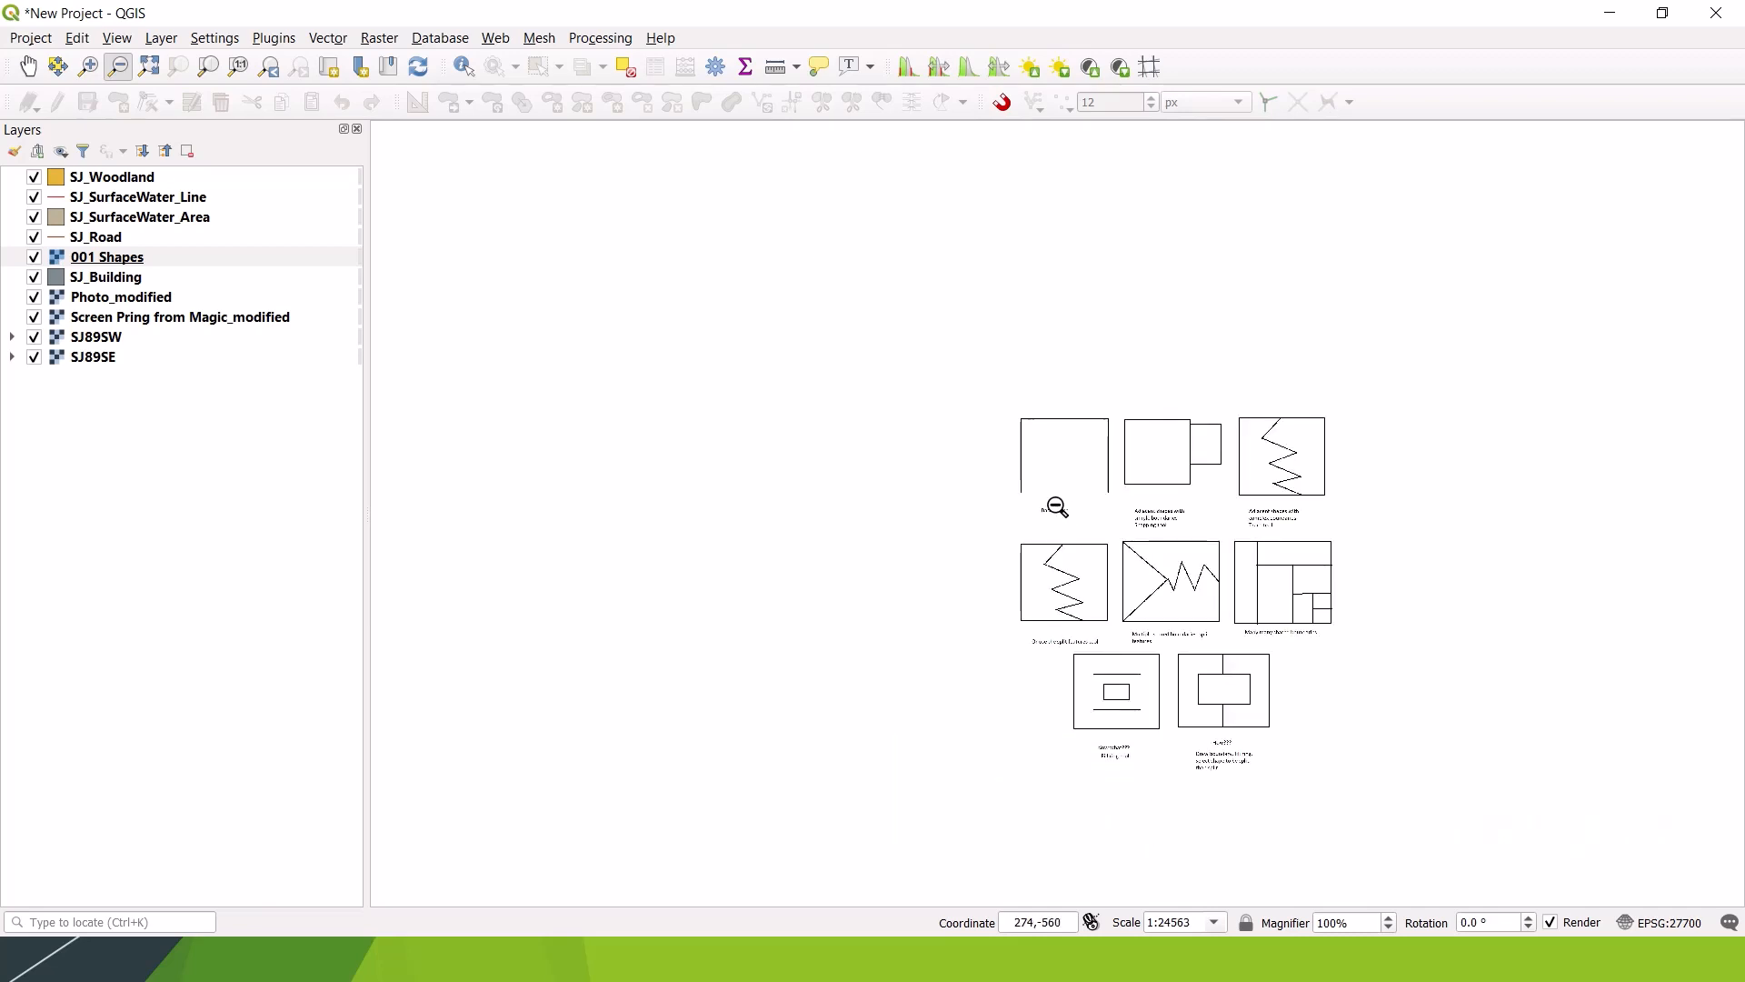
pyautogui.moveTo(982, 405); pyautogui.dragTo(1366, 800)
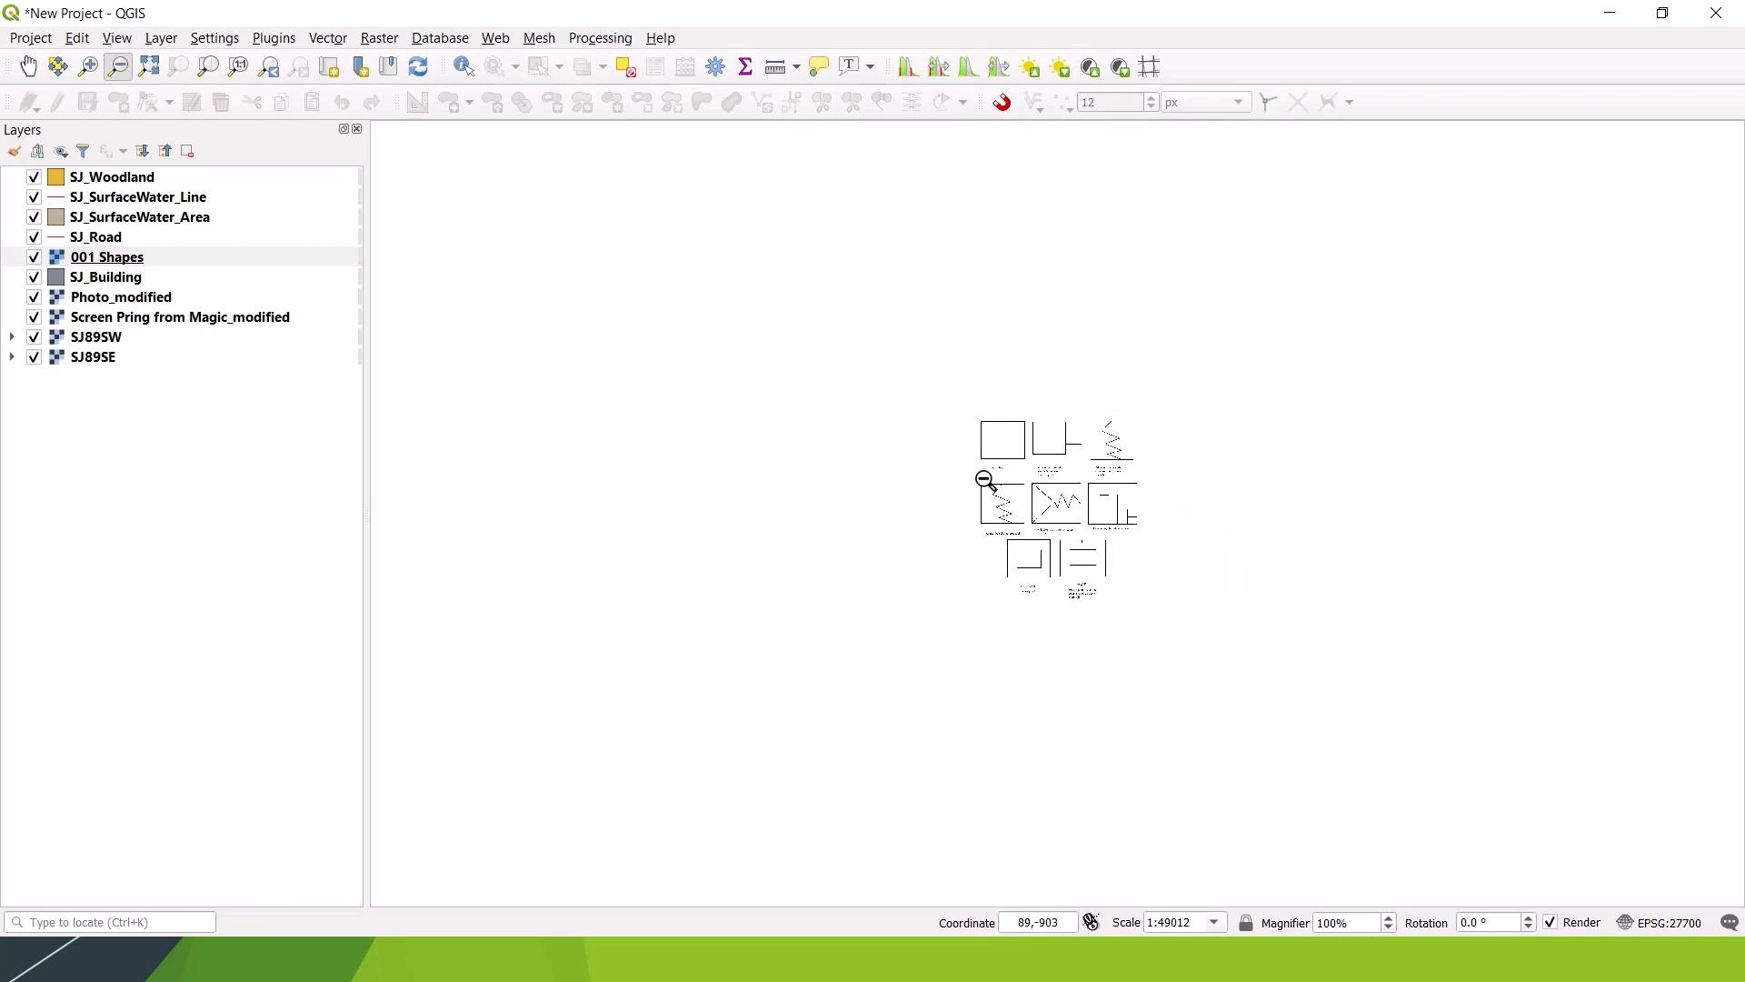
pyautogui.click(91, 68)
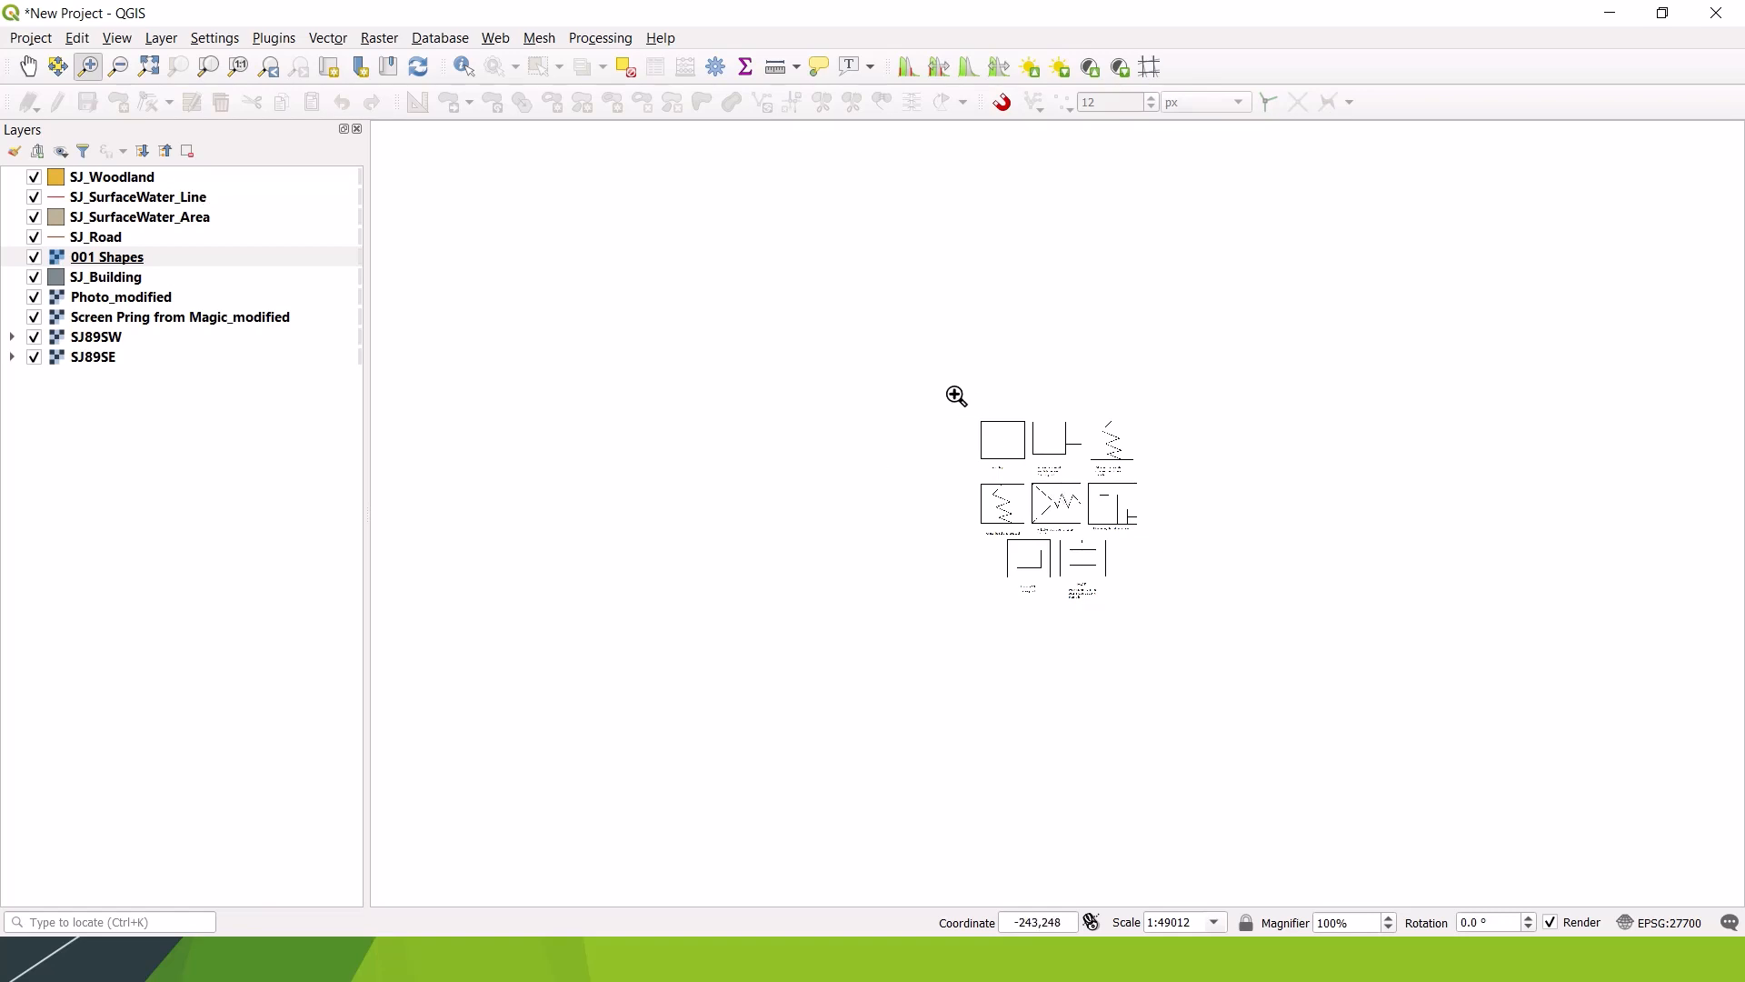
pyautogui.moveTo(960, 396); pyautogui.dragTo(1153, 633)
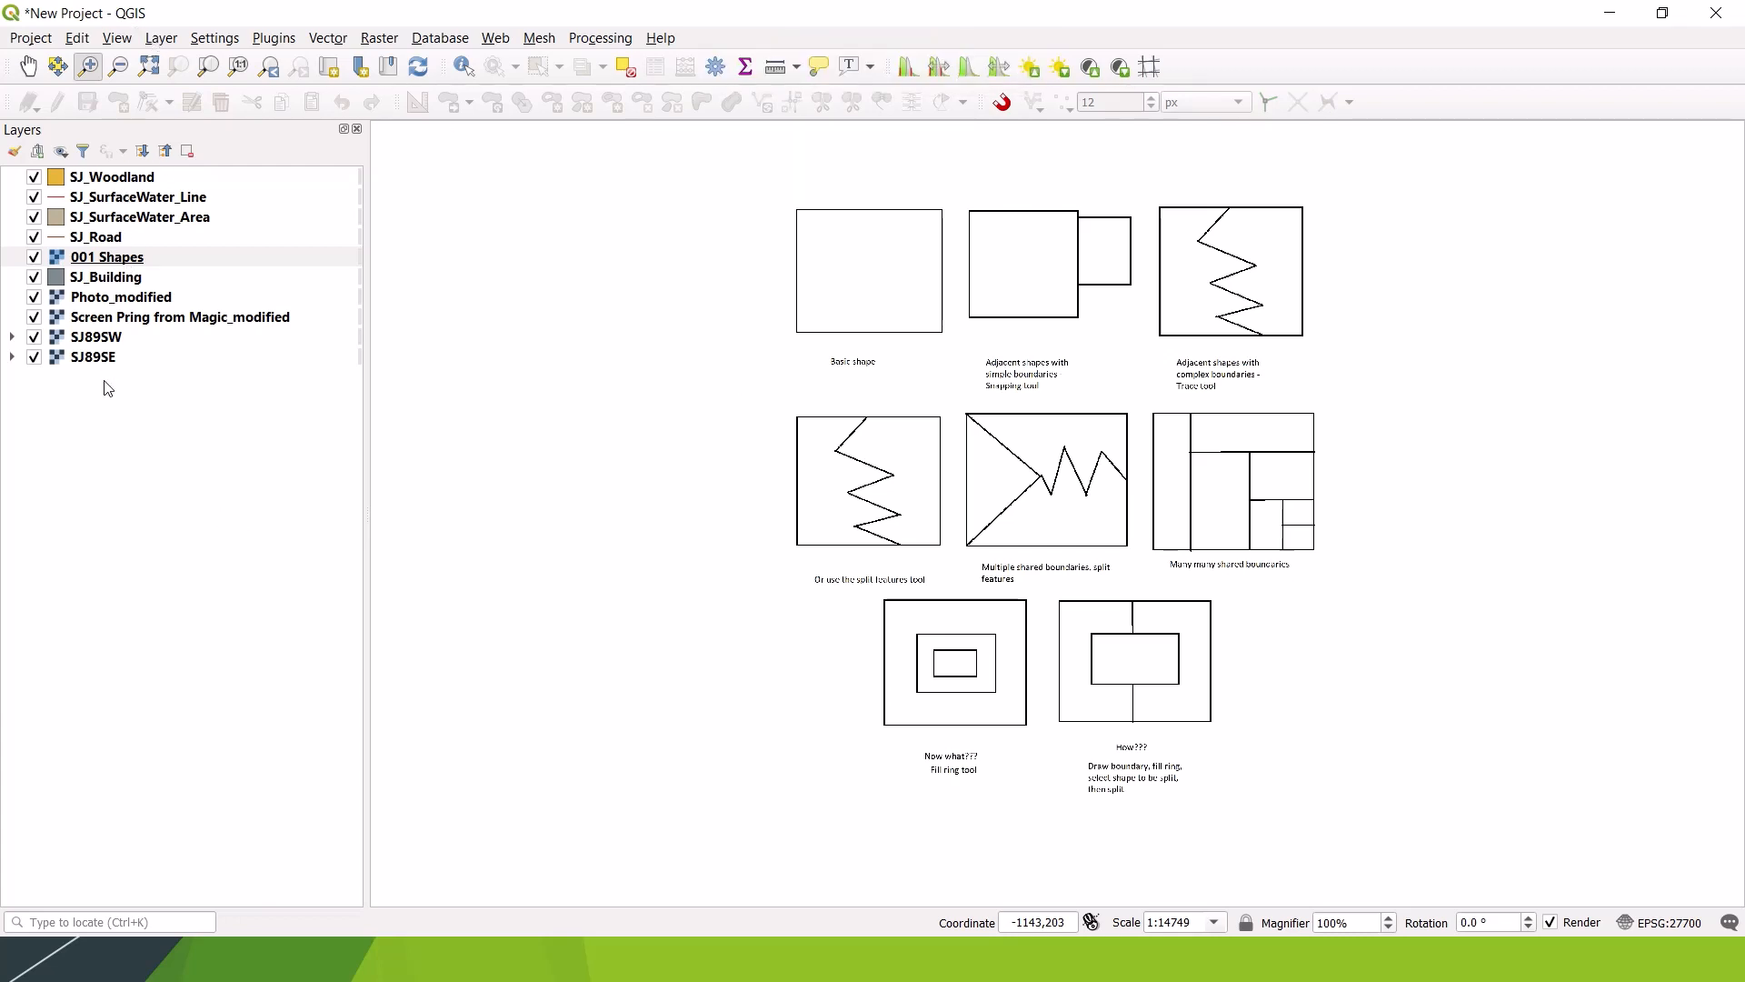
# Step: Add a layer group with the default name and move all layers from SJ_Woodland to SJ89SE into it
pyautogui.rightClick(124, 437)
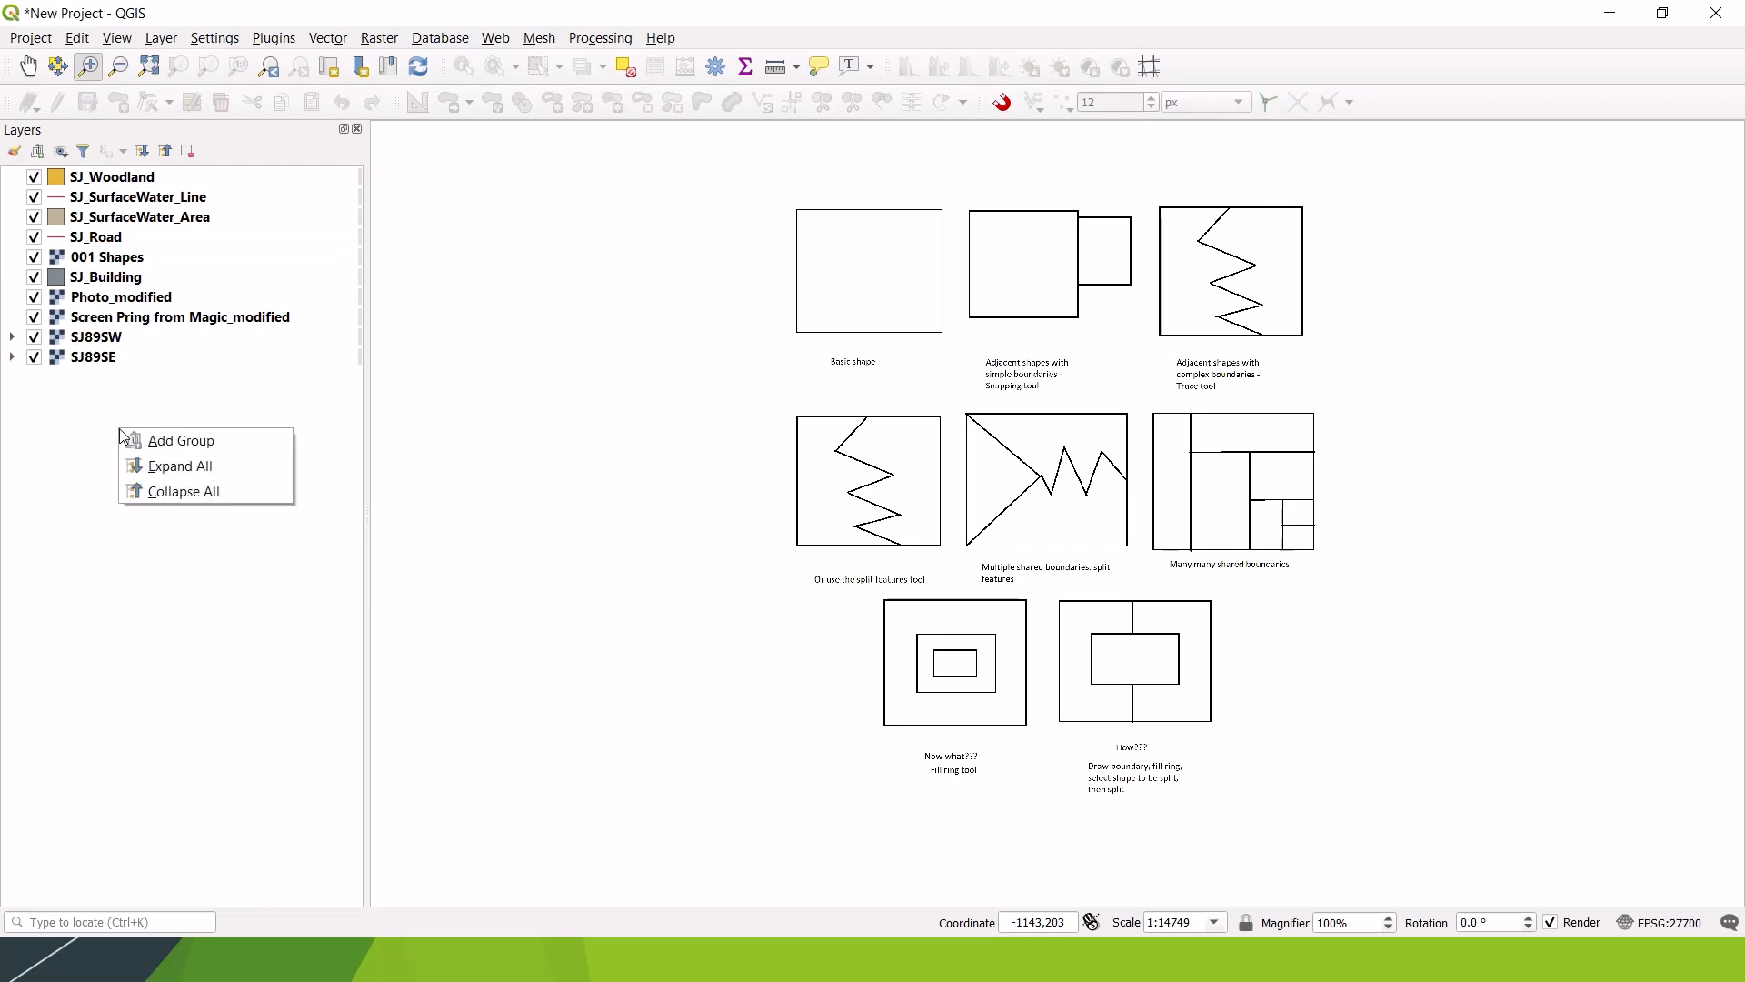
pyautogui.click(202, 445)
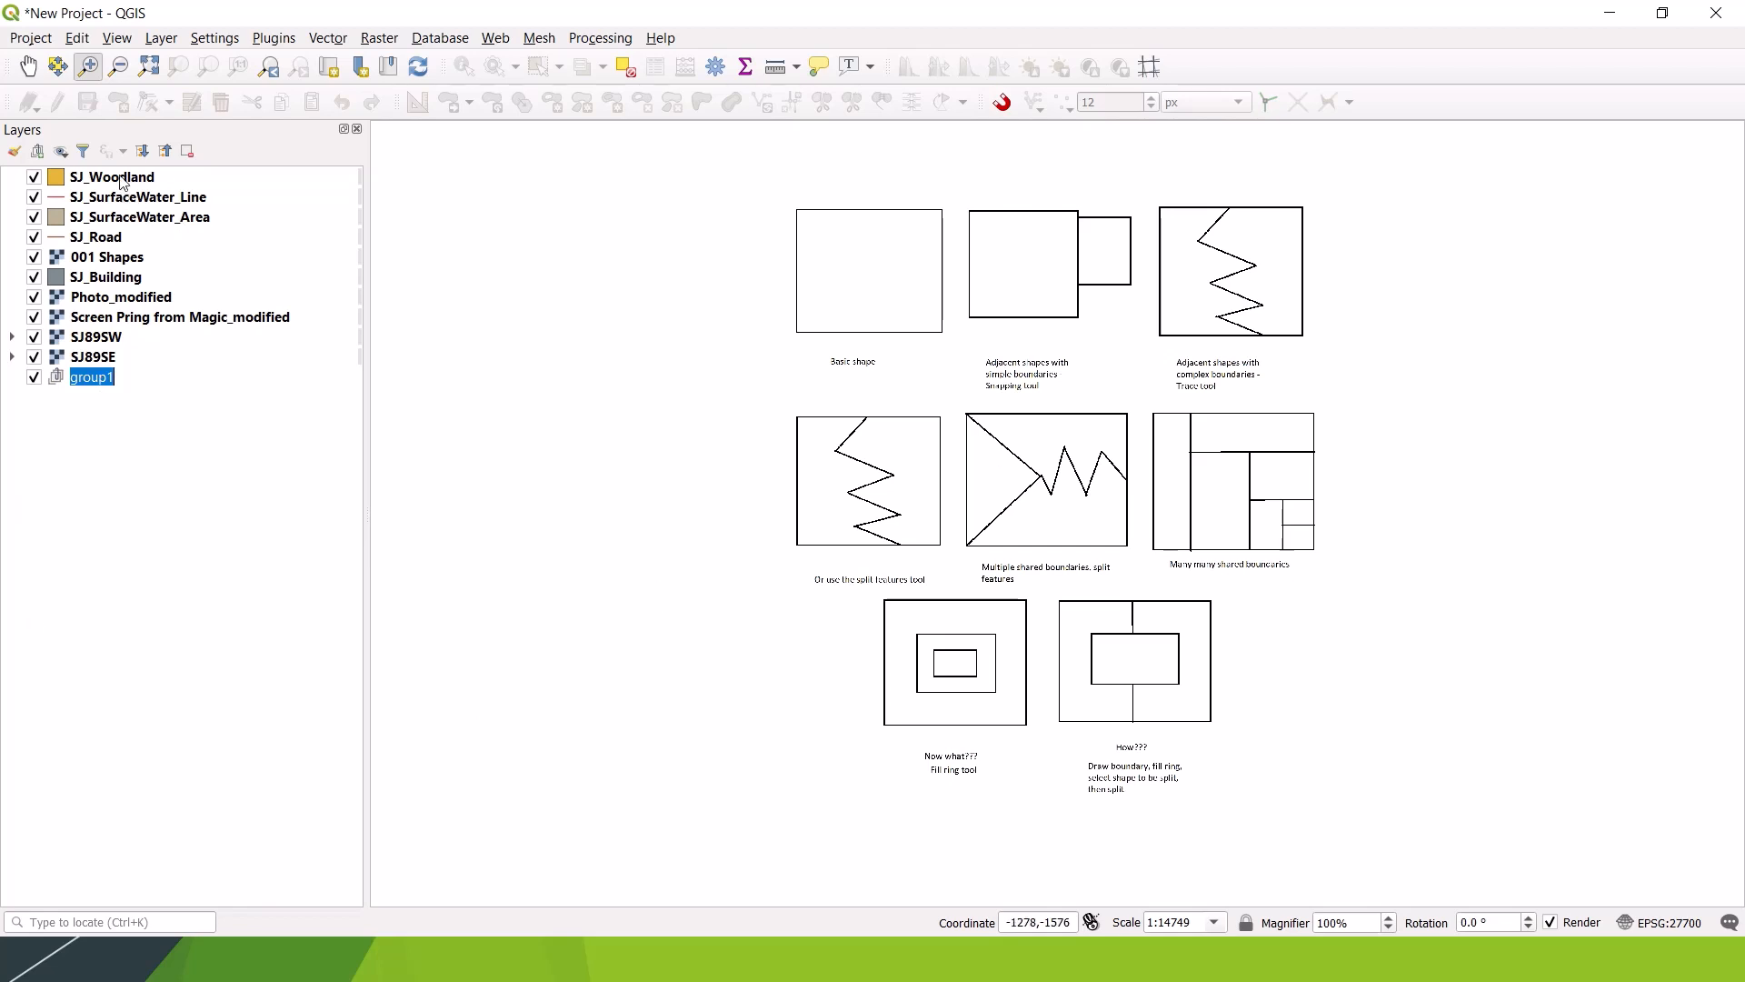
pyautogui.click(122, 180)
pyautogui.keyDown('shift'); pyautogui.click(102, 371); pyautogui.keyUp('shift')
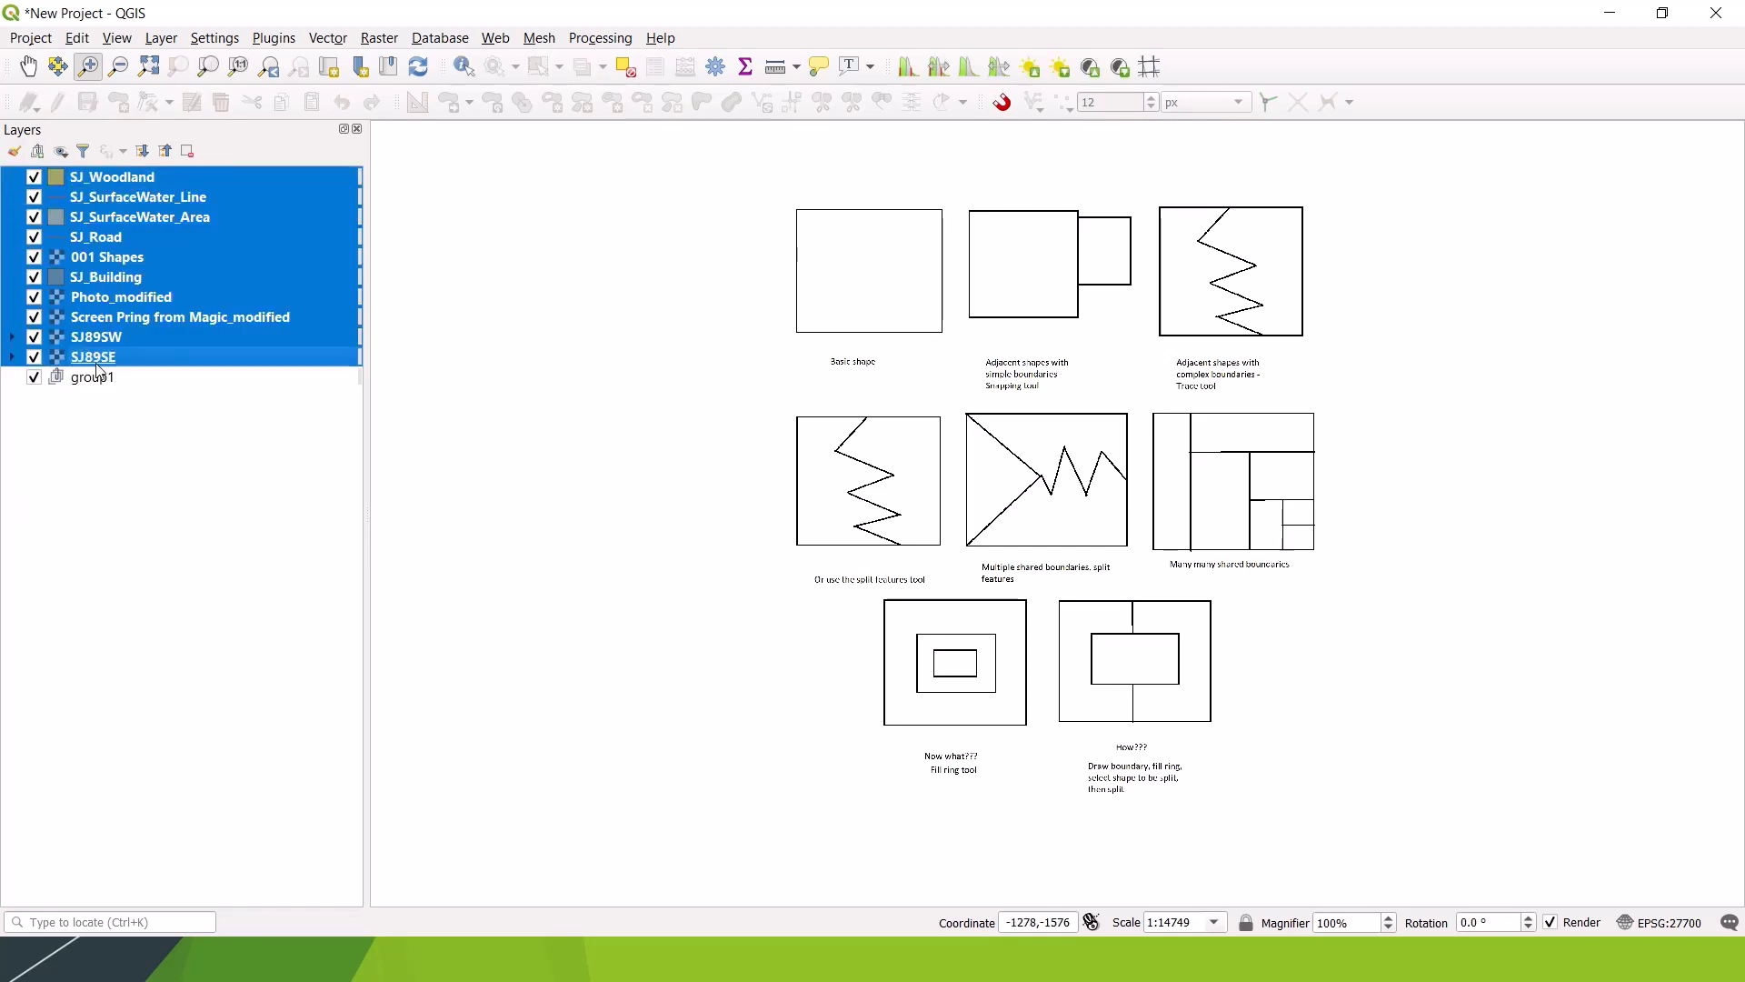
pyautogui.moveTo(113, 363); pyautogui.dragTo(115, 385)
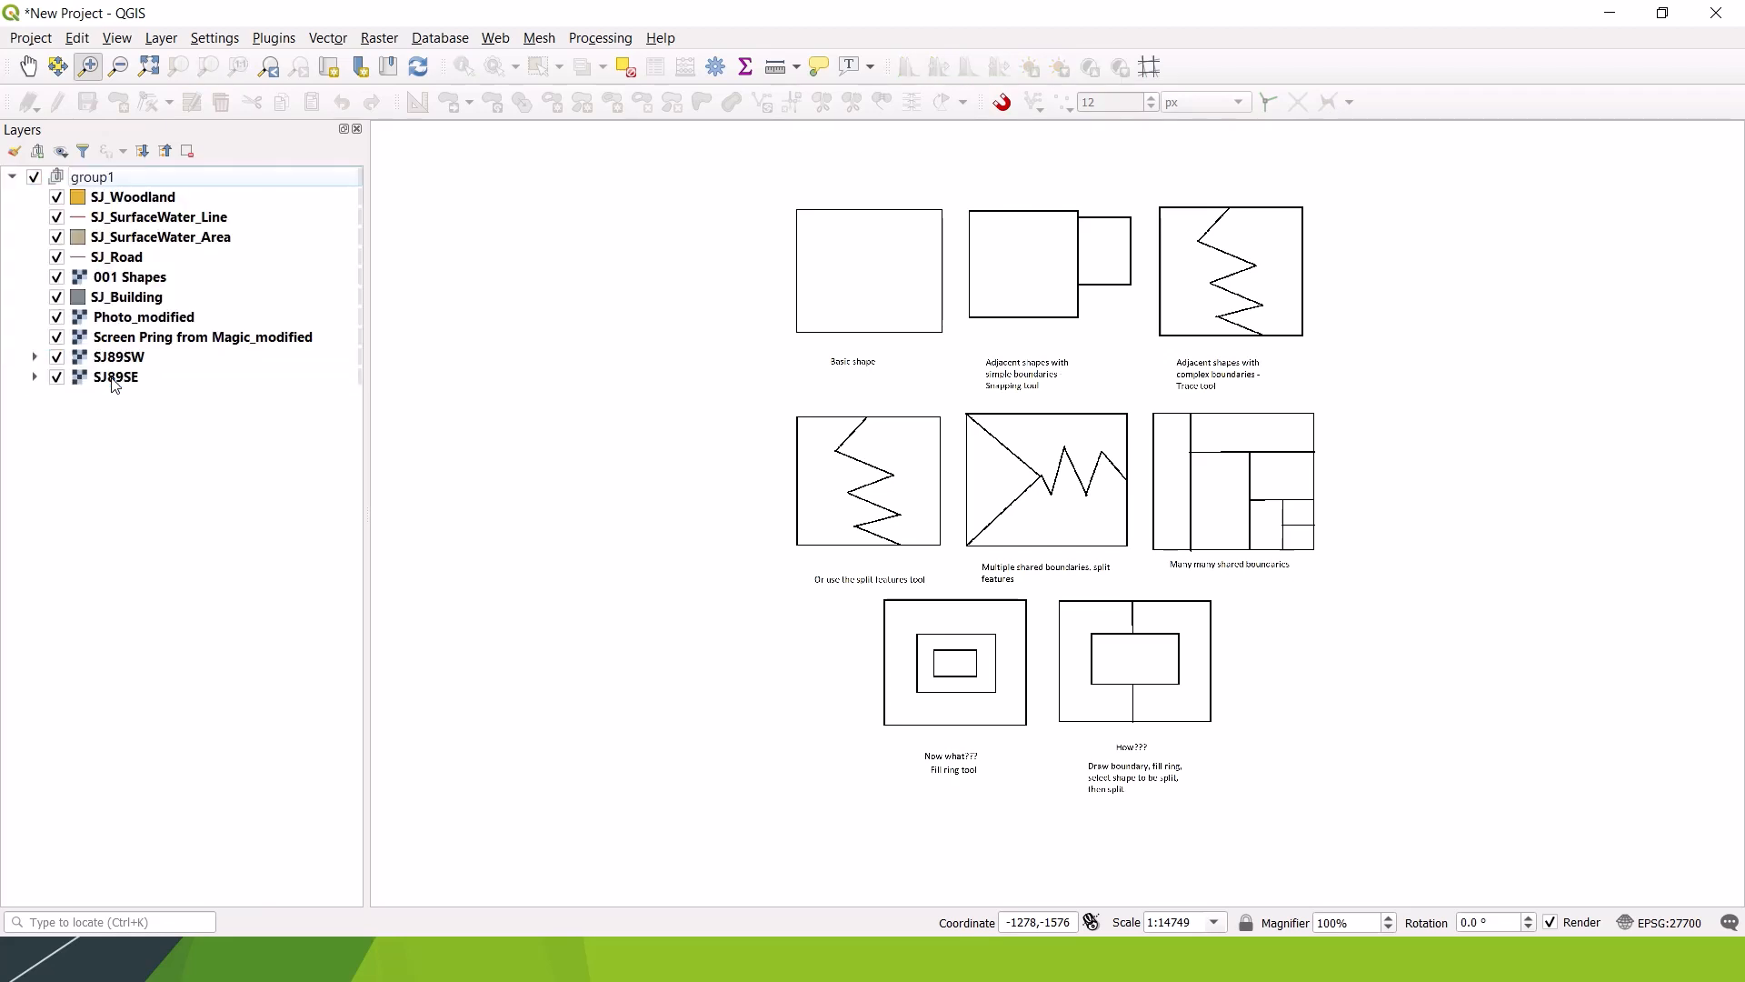
# Step: Switch the visibility of the whole layer group off and back on
pyautogui.rightClick(56, 196)
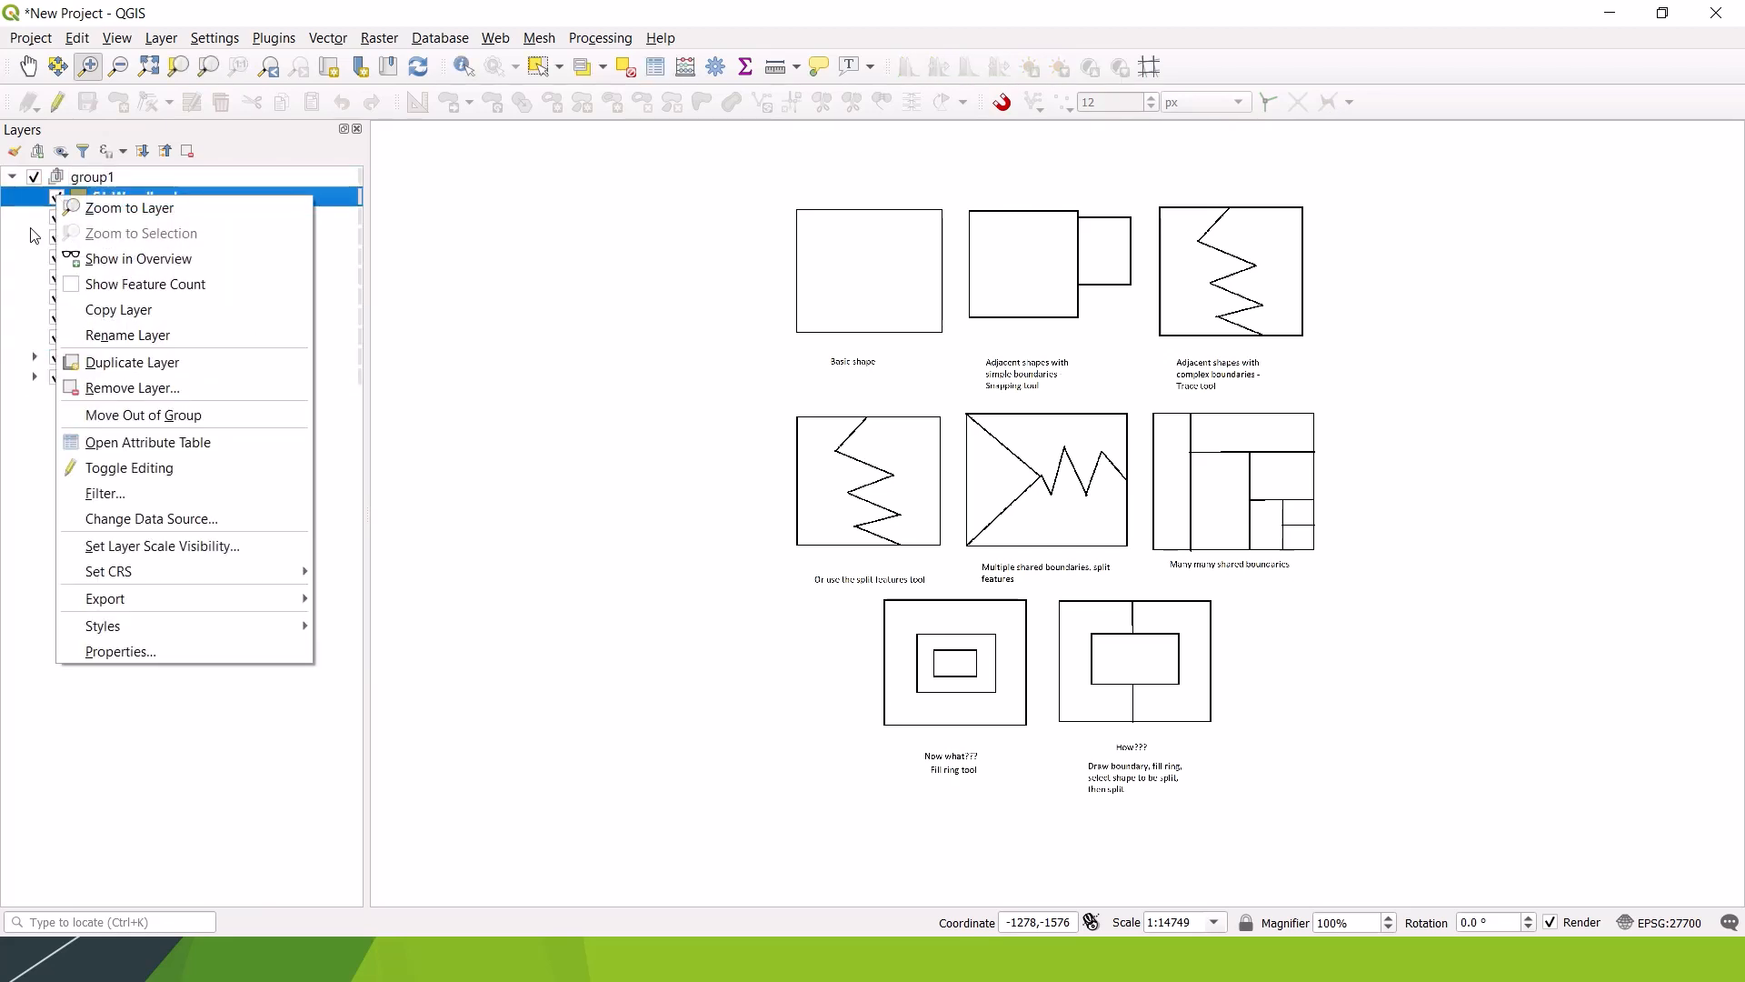
pyautogui.click(28, 240)
pyautogui.click(35, 178)
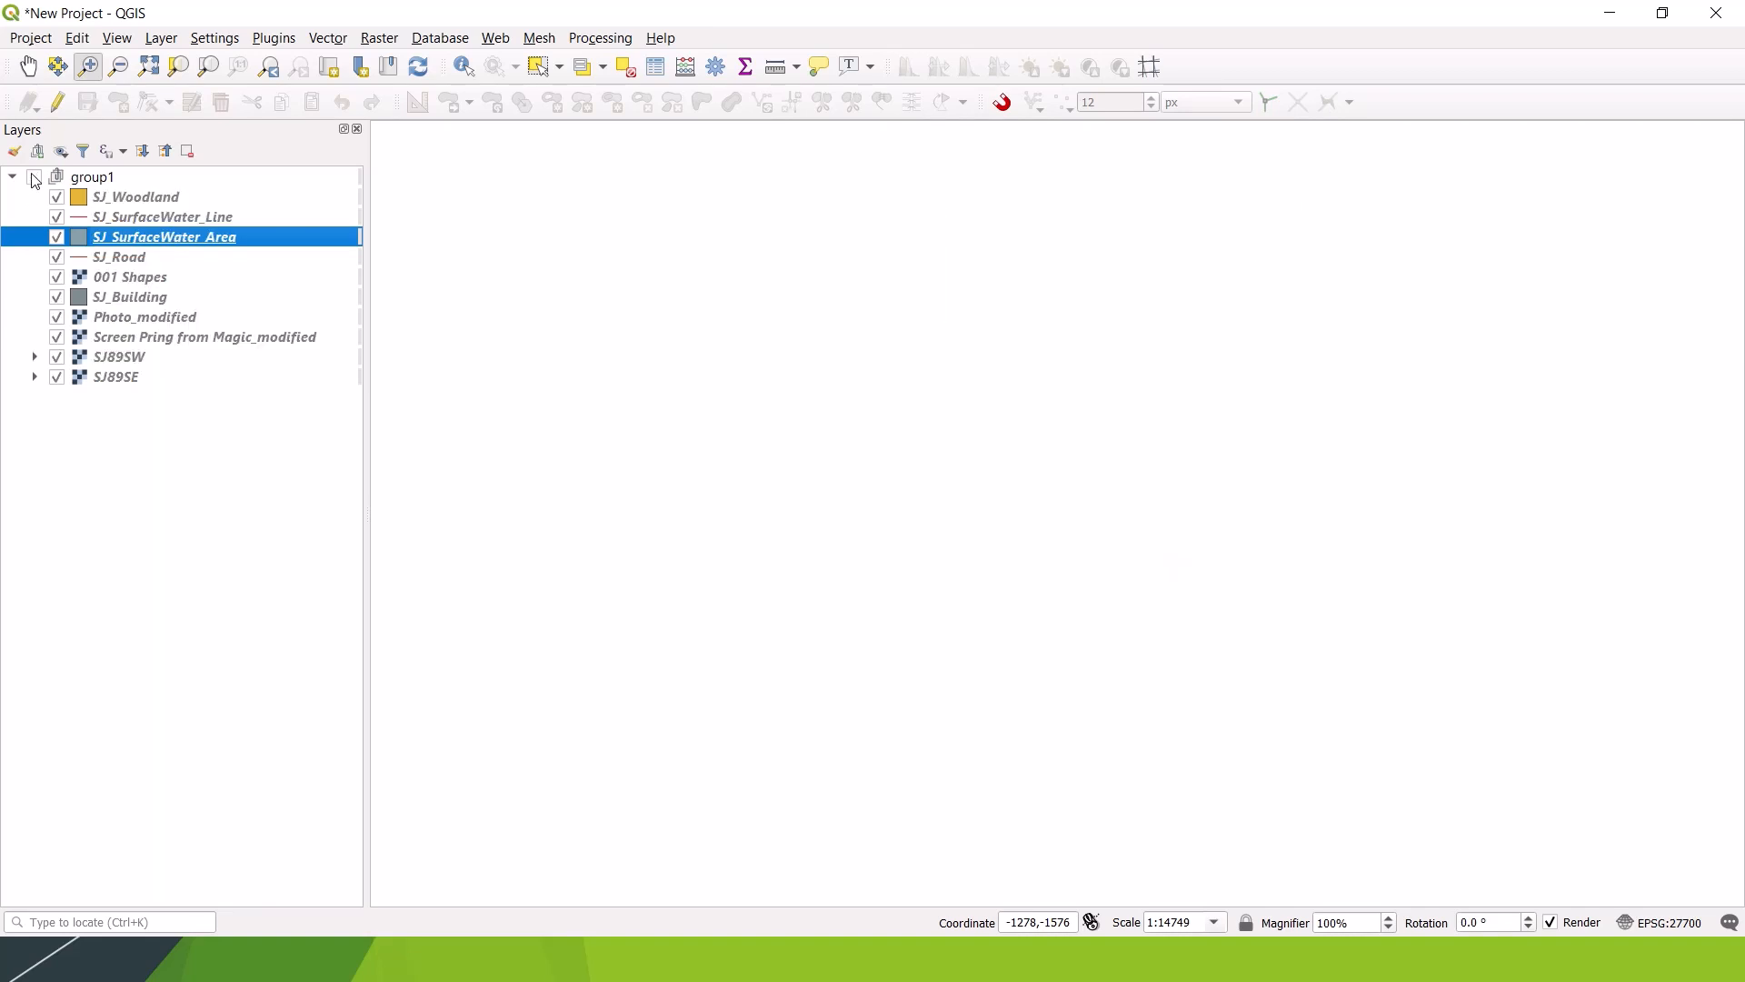
pyautogui.click(34, 179)
pyautogui.click(35, 178)
pyautogui.click(34, 178)
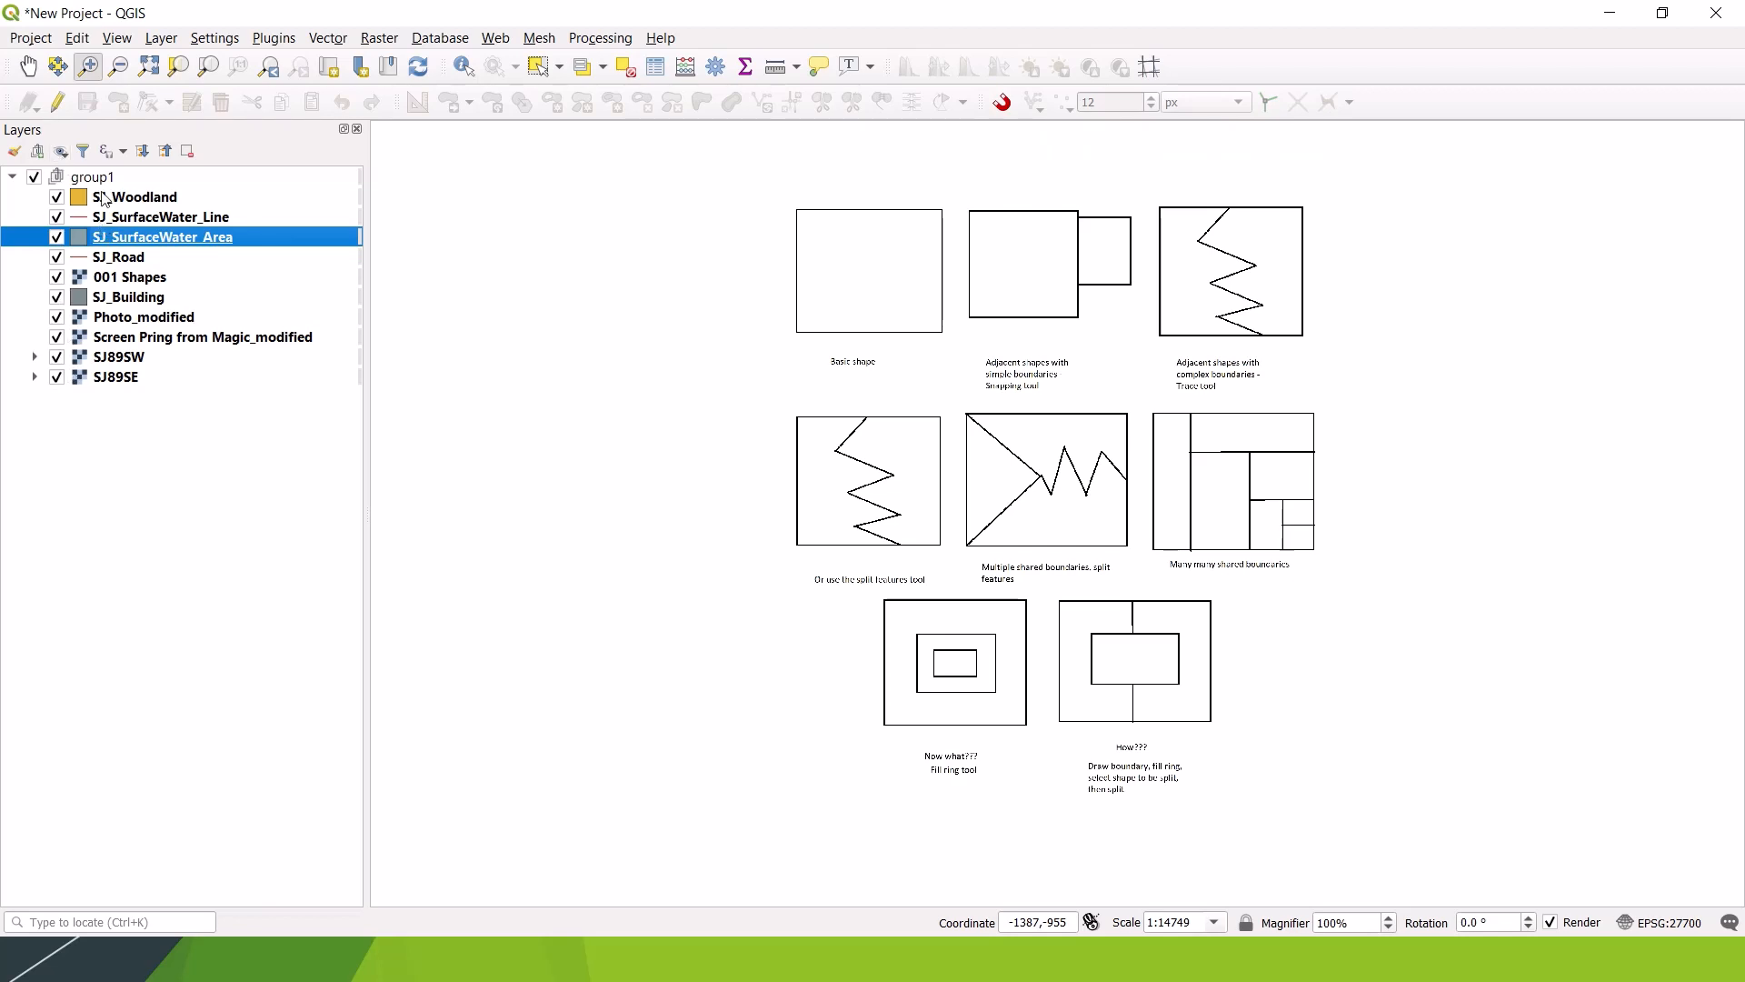
# Step: Select the layers from SJ_Woodland to SJ_Road together with SJ_Building, and clear the selection
pyautogui.moveTo(132, 202); pyautogui.dragTo(128, 262)
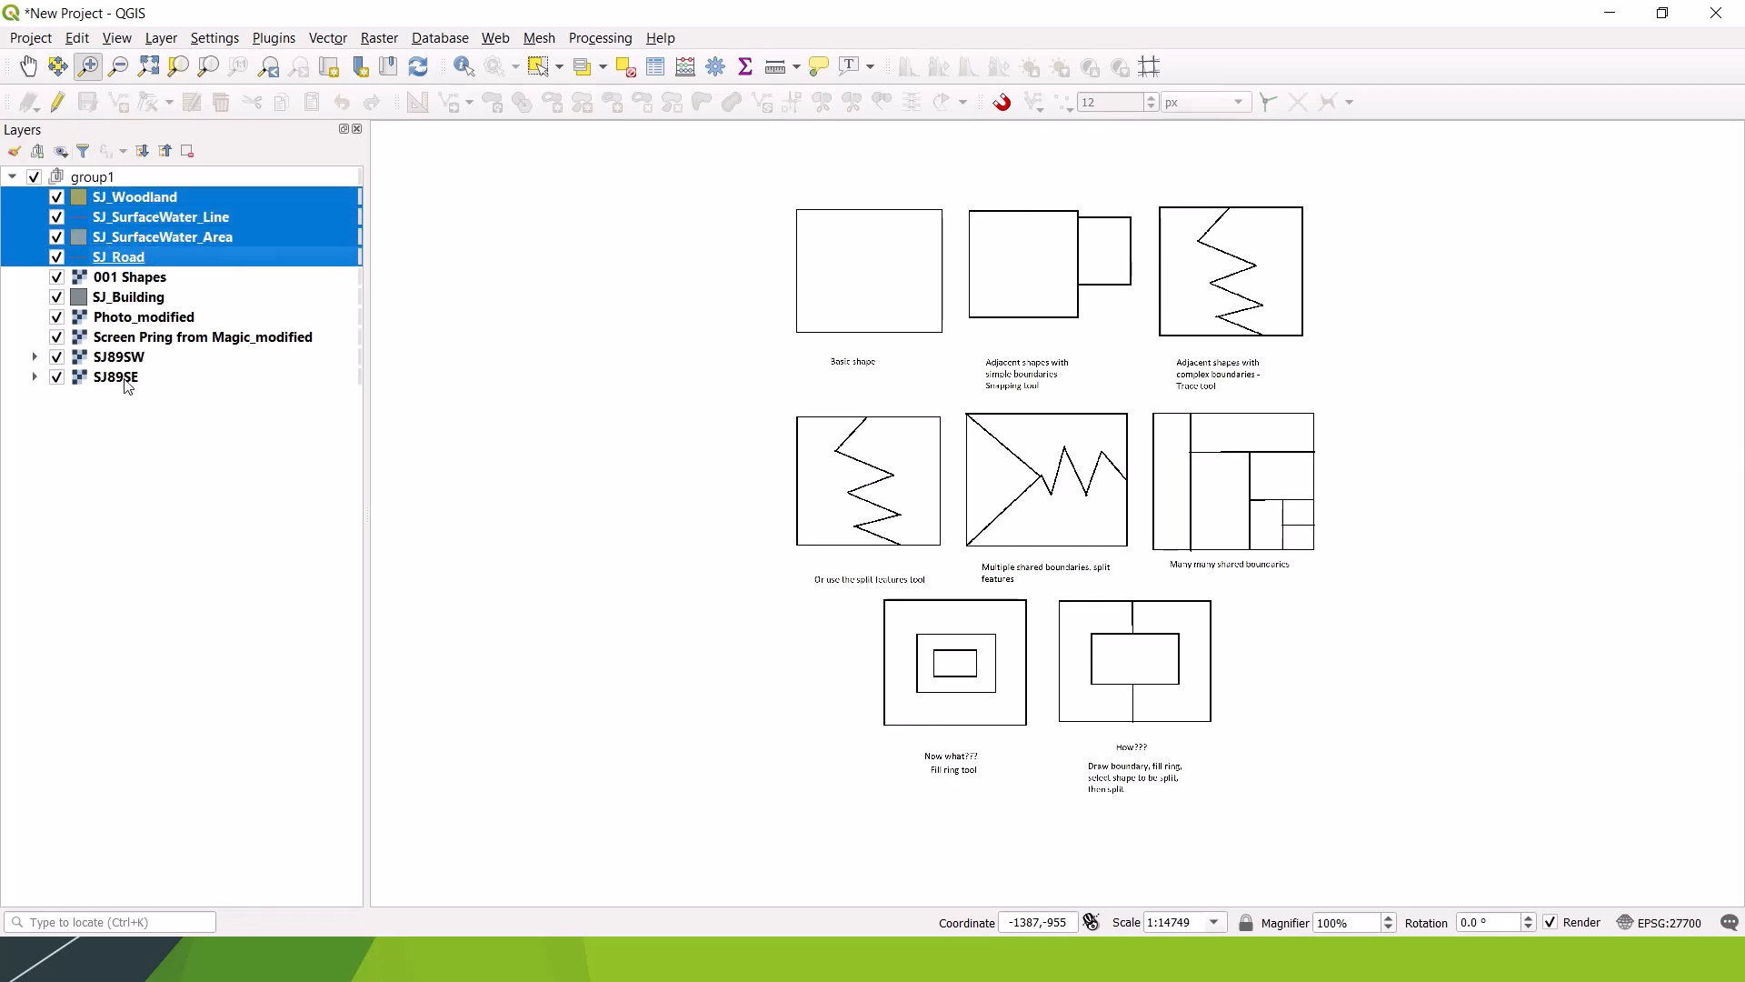
pyautogui.keyDown('ctrl'); pyautogui.click(122, 306); pyautogui.keyUp('ctrl')
pyautogui.click(255, 434)
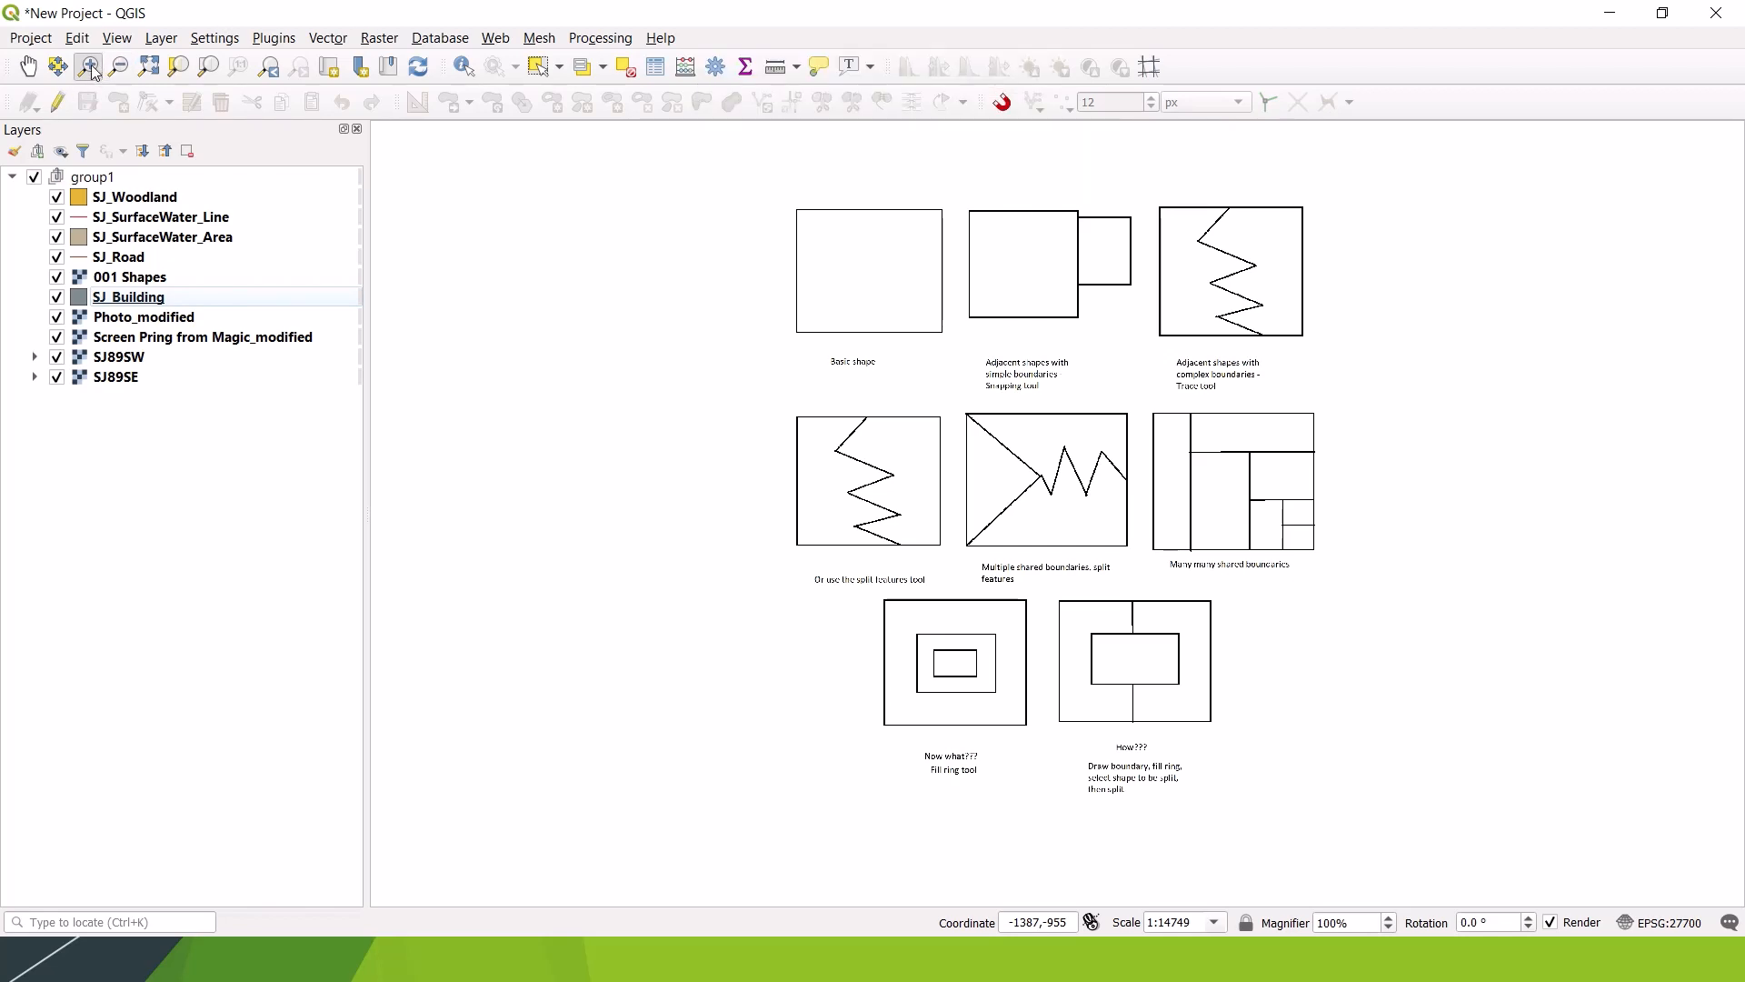
# Step: Zoom in on the Basic shape rectangle and check the options available for the layer group
pyautogui.moveTo(744, 155); pyautogui.dragTo(967, 391)
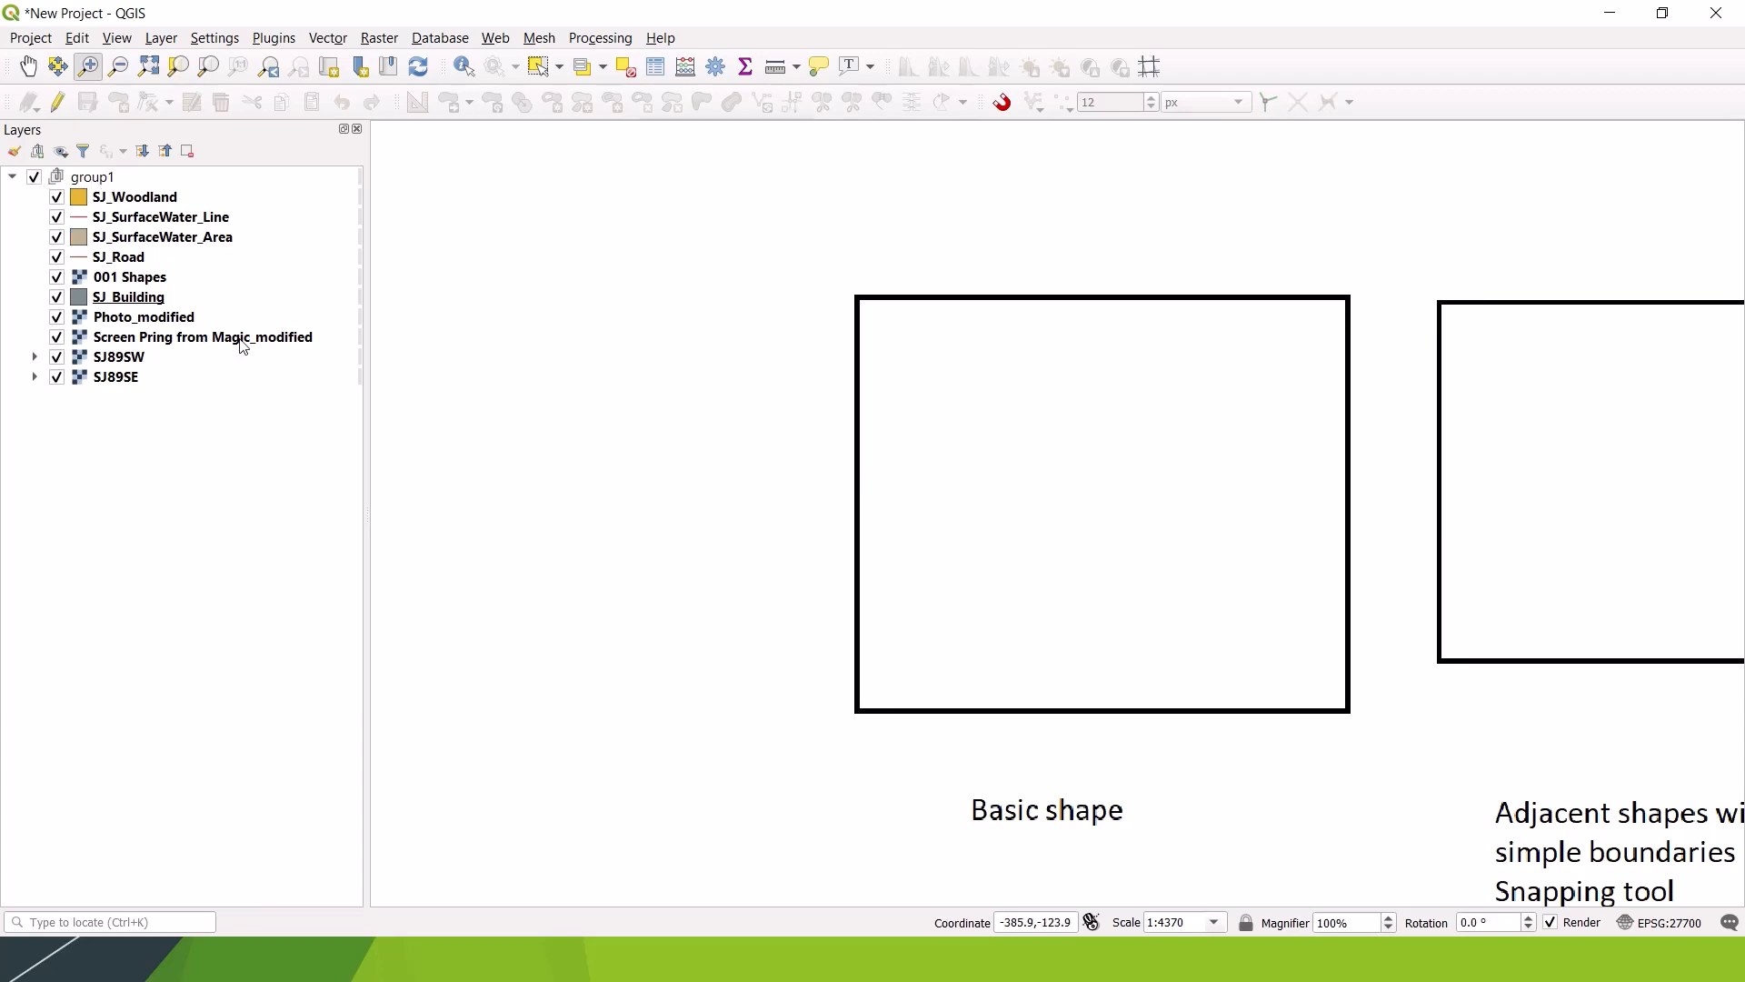
pyautogui.rightClick(90, 180)
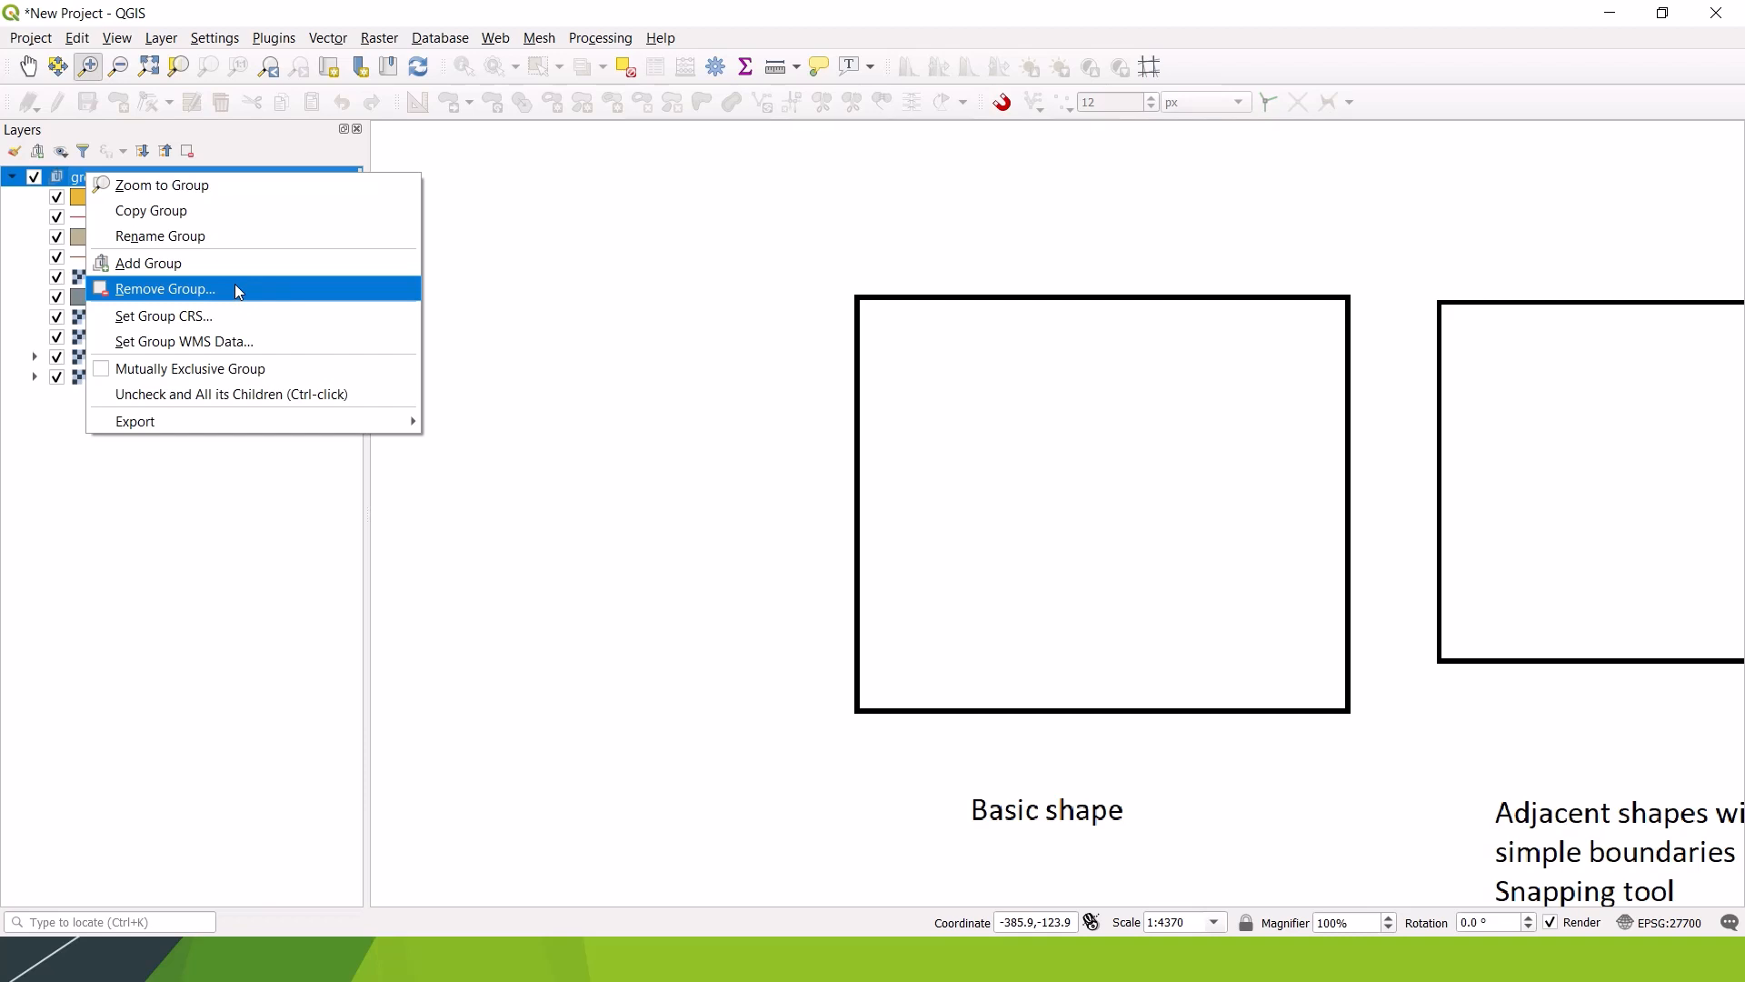
pyautogui.click(182, 630)
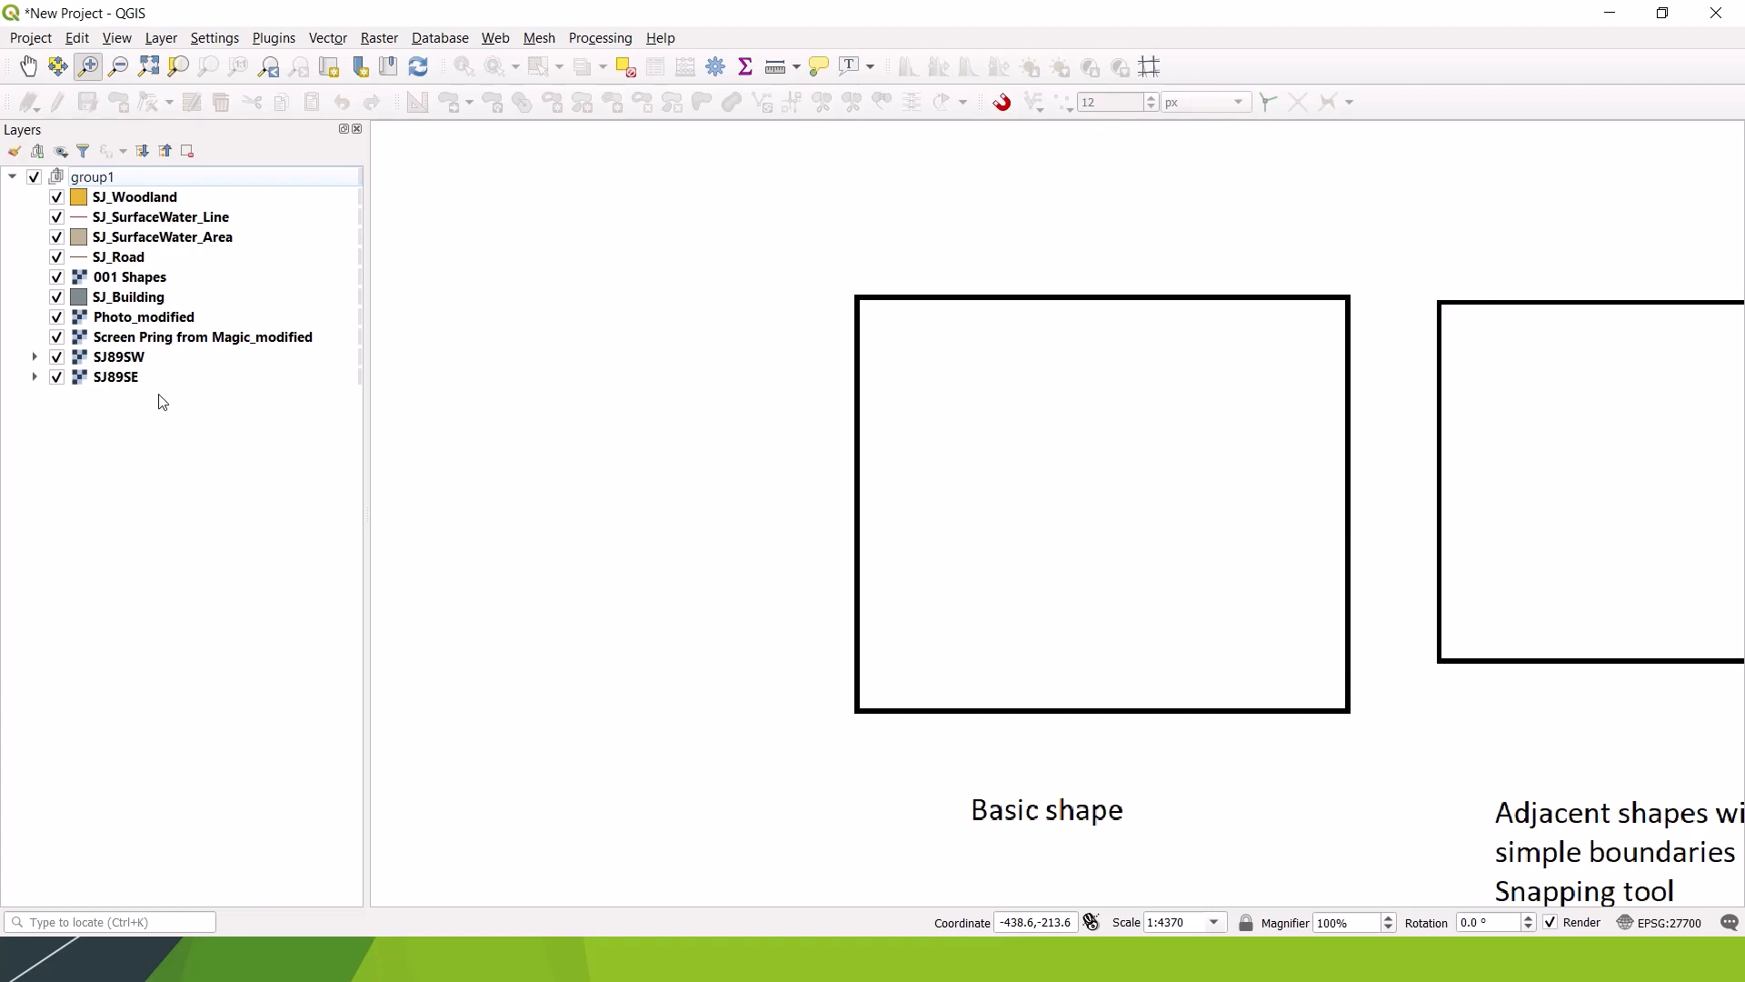
# Step: Move the SJ_Woodland layer out of the group to the end of the layer list
pyautogui.moveTo(161, 400); pyautogui.dragTo(115, 196)
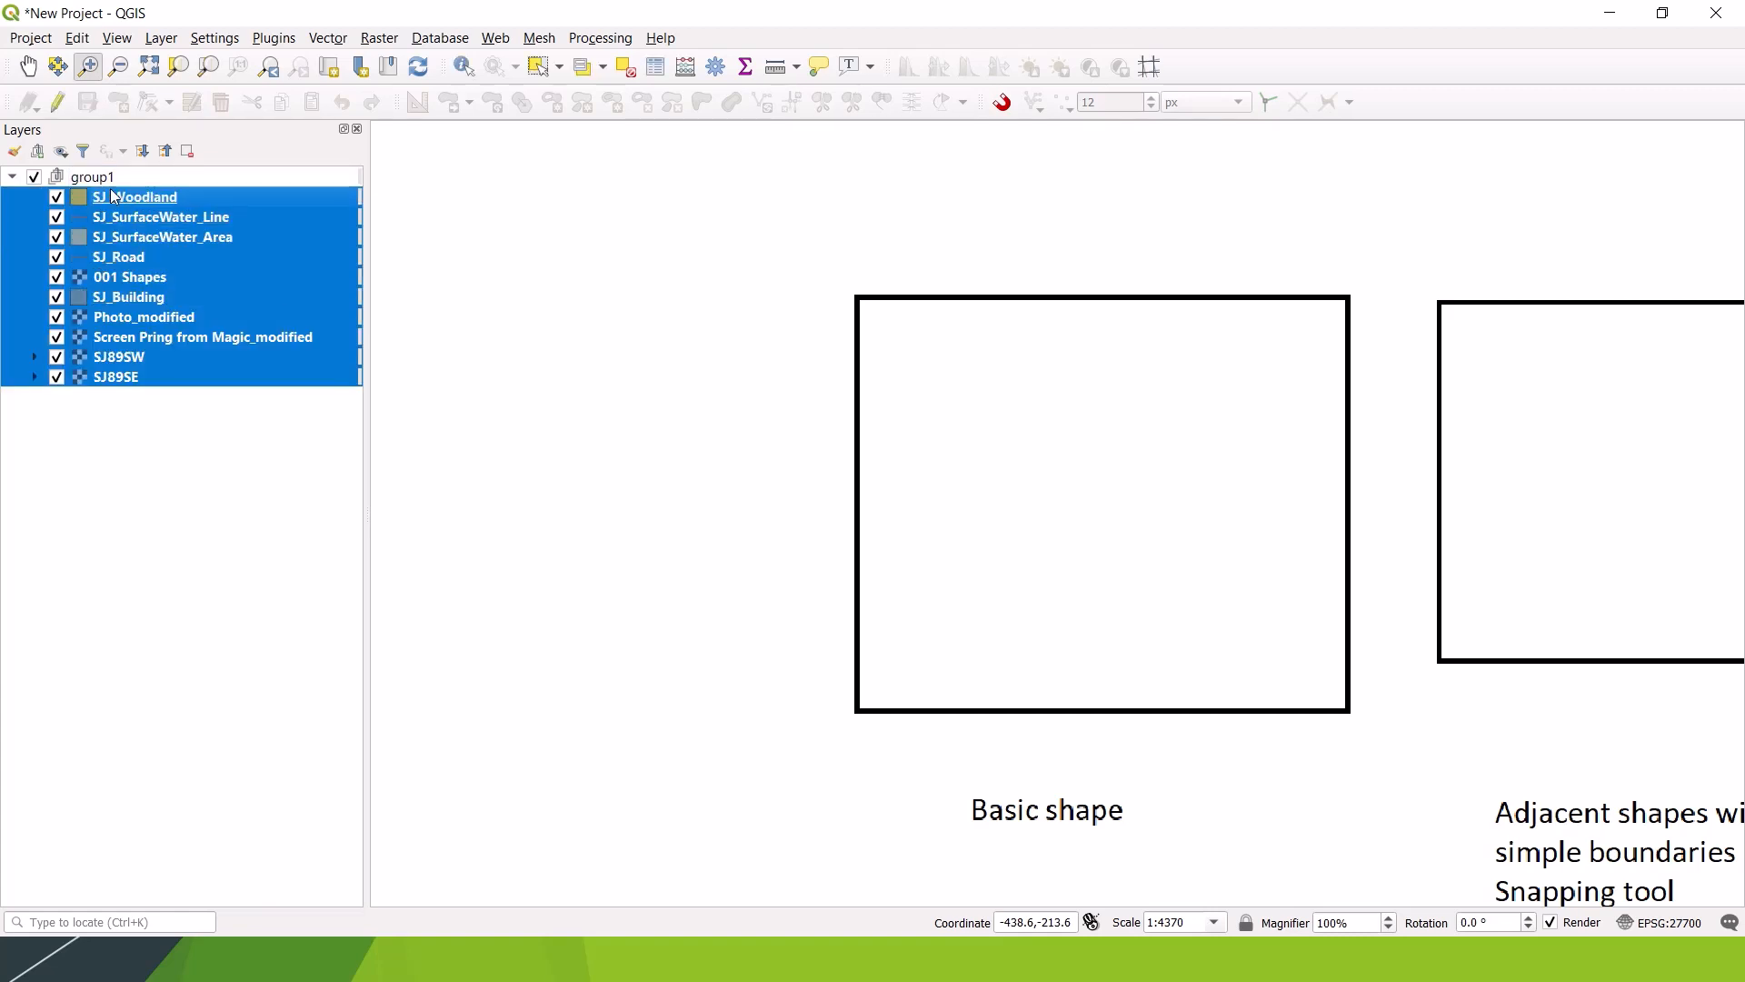
pyautogui.click(202, 200)
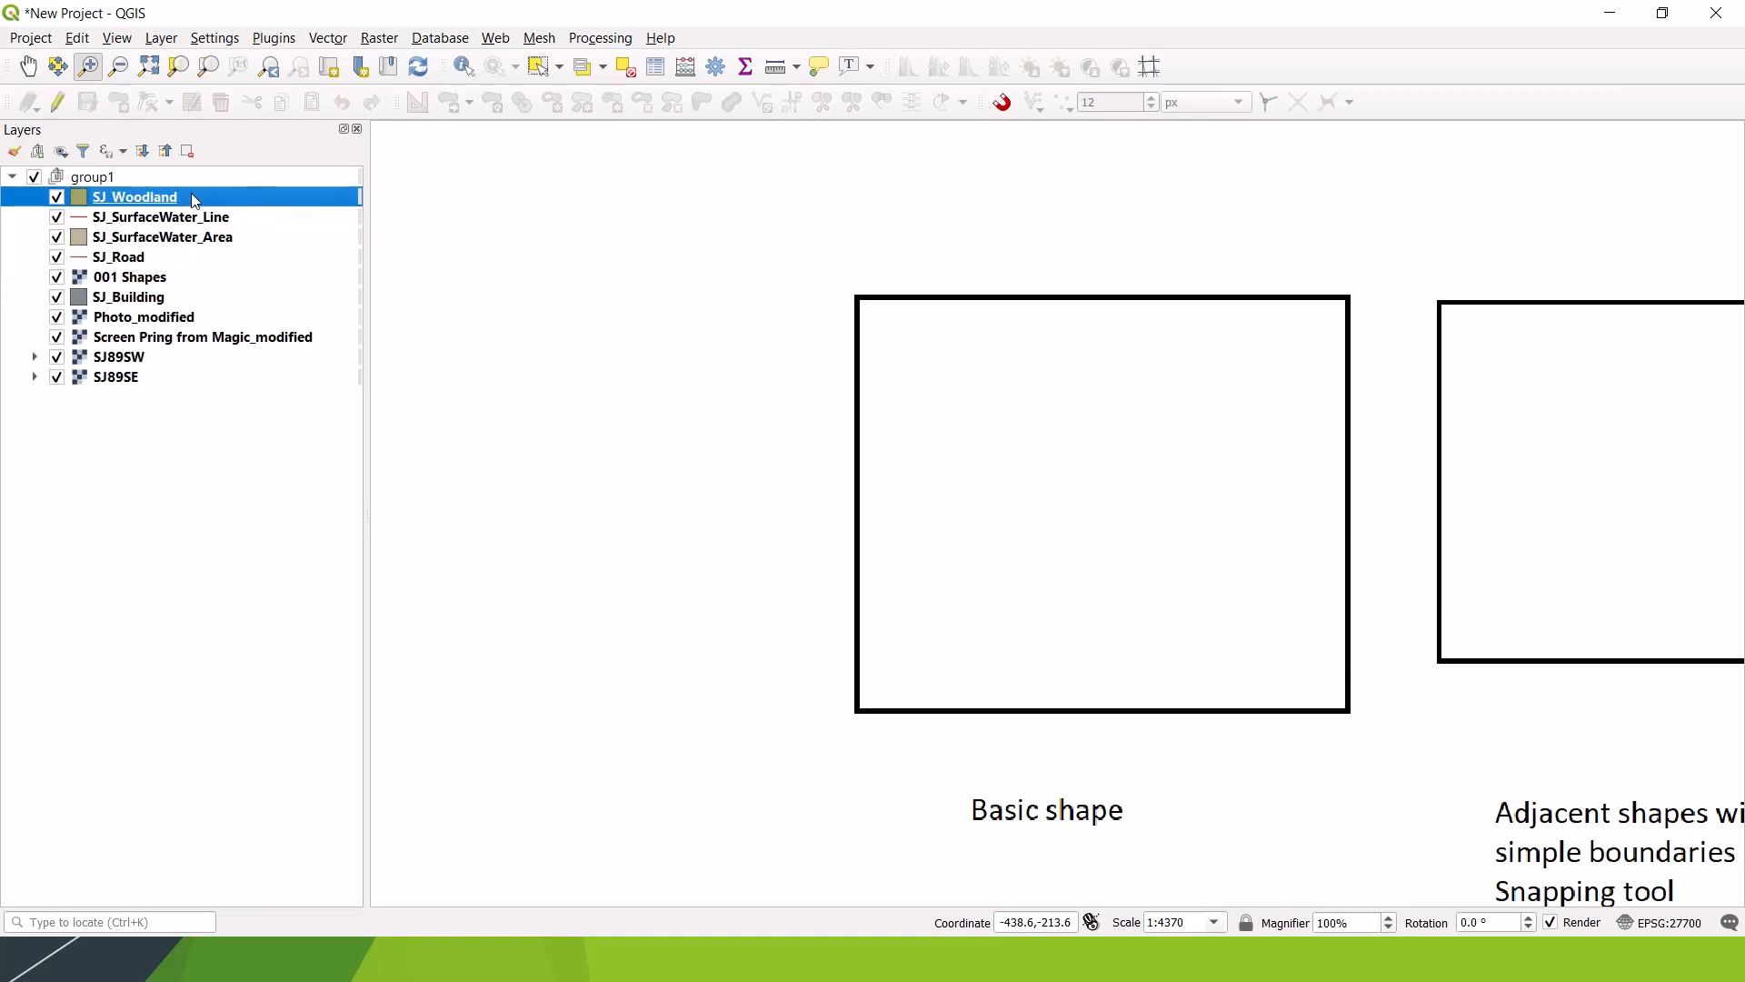
pyautogui.moveTo(202, 201); pyautogui.dragTo(150, 604)
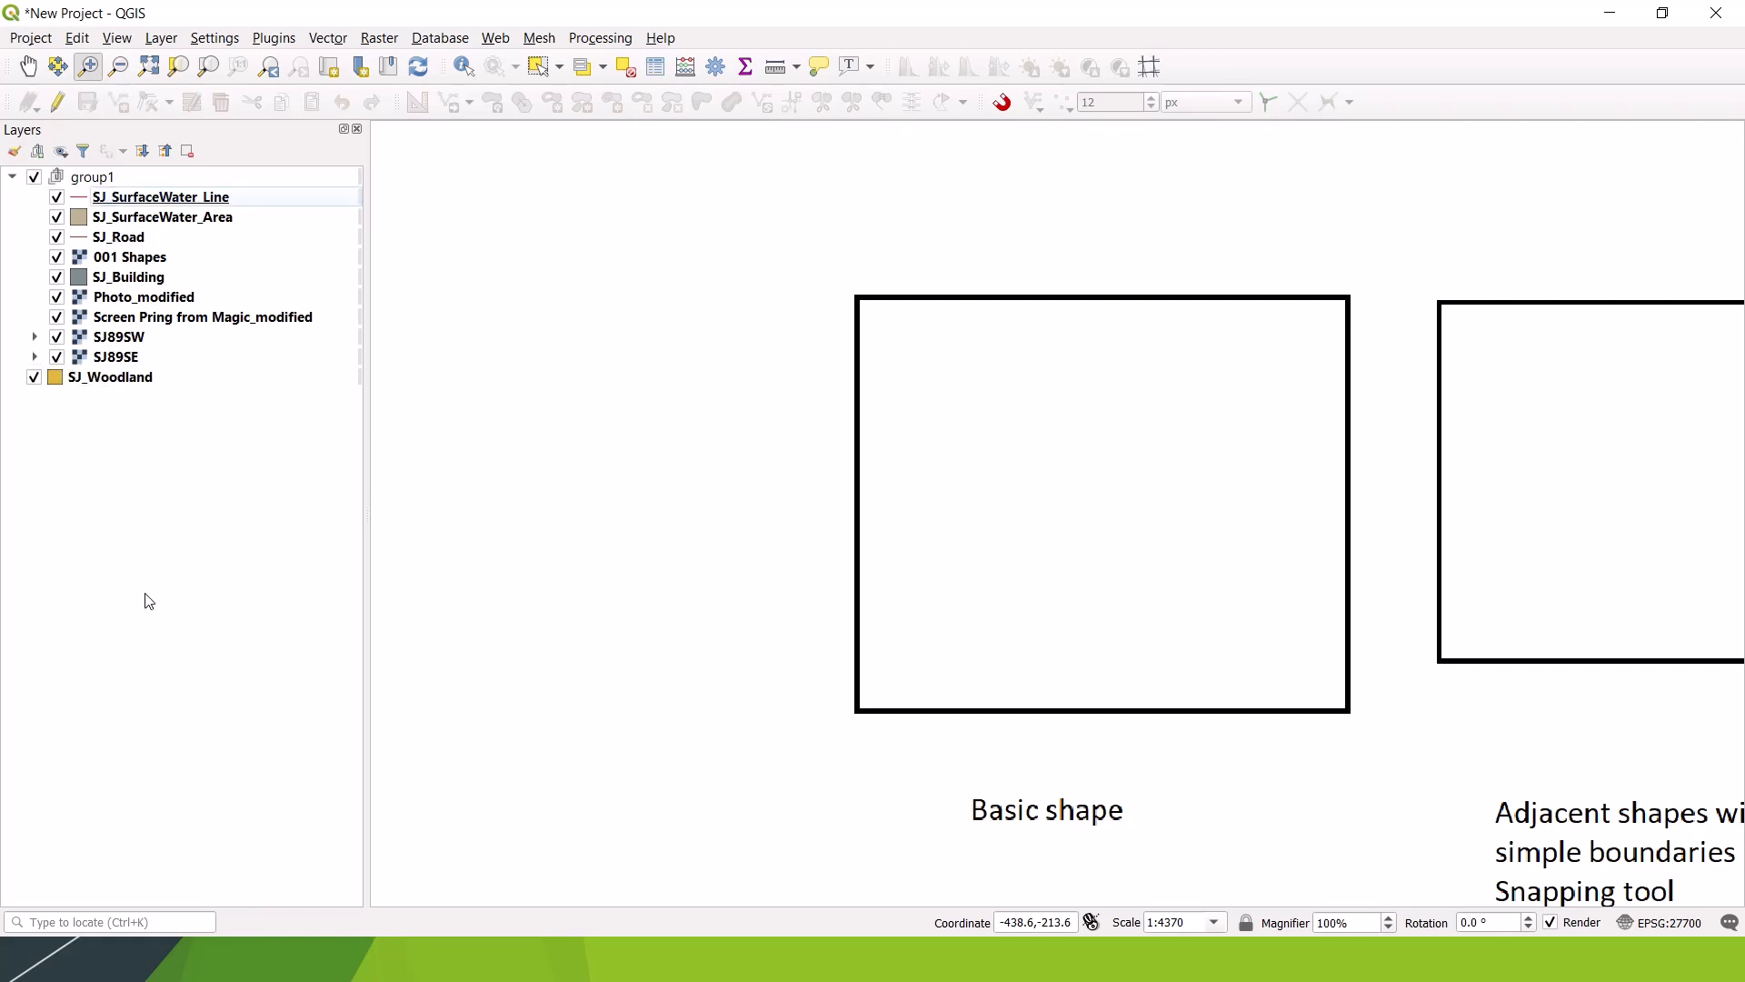
# Step: Collapse and re-expand the layer group, and move SJ_Woodland back into it between SJ_SurfaceWater_Area and SJ_Road
pyautogui.click(11, 178)
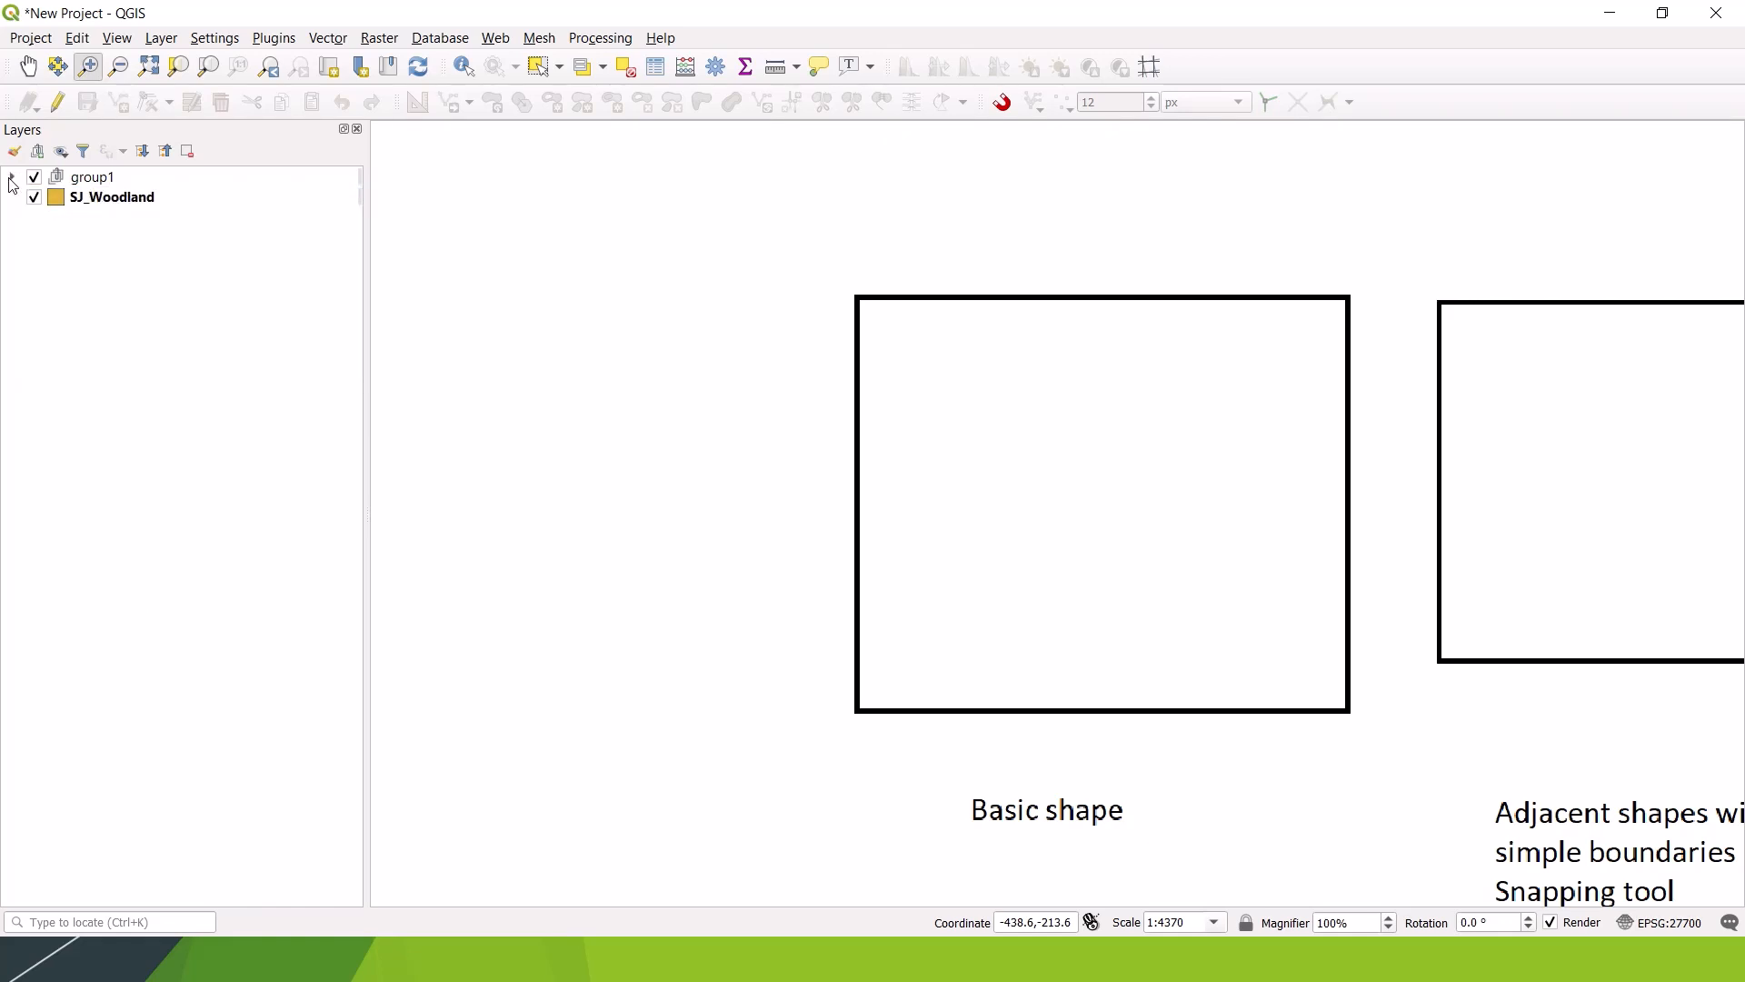
pyautogui.click(12, 178)
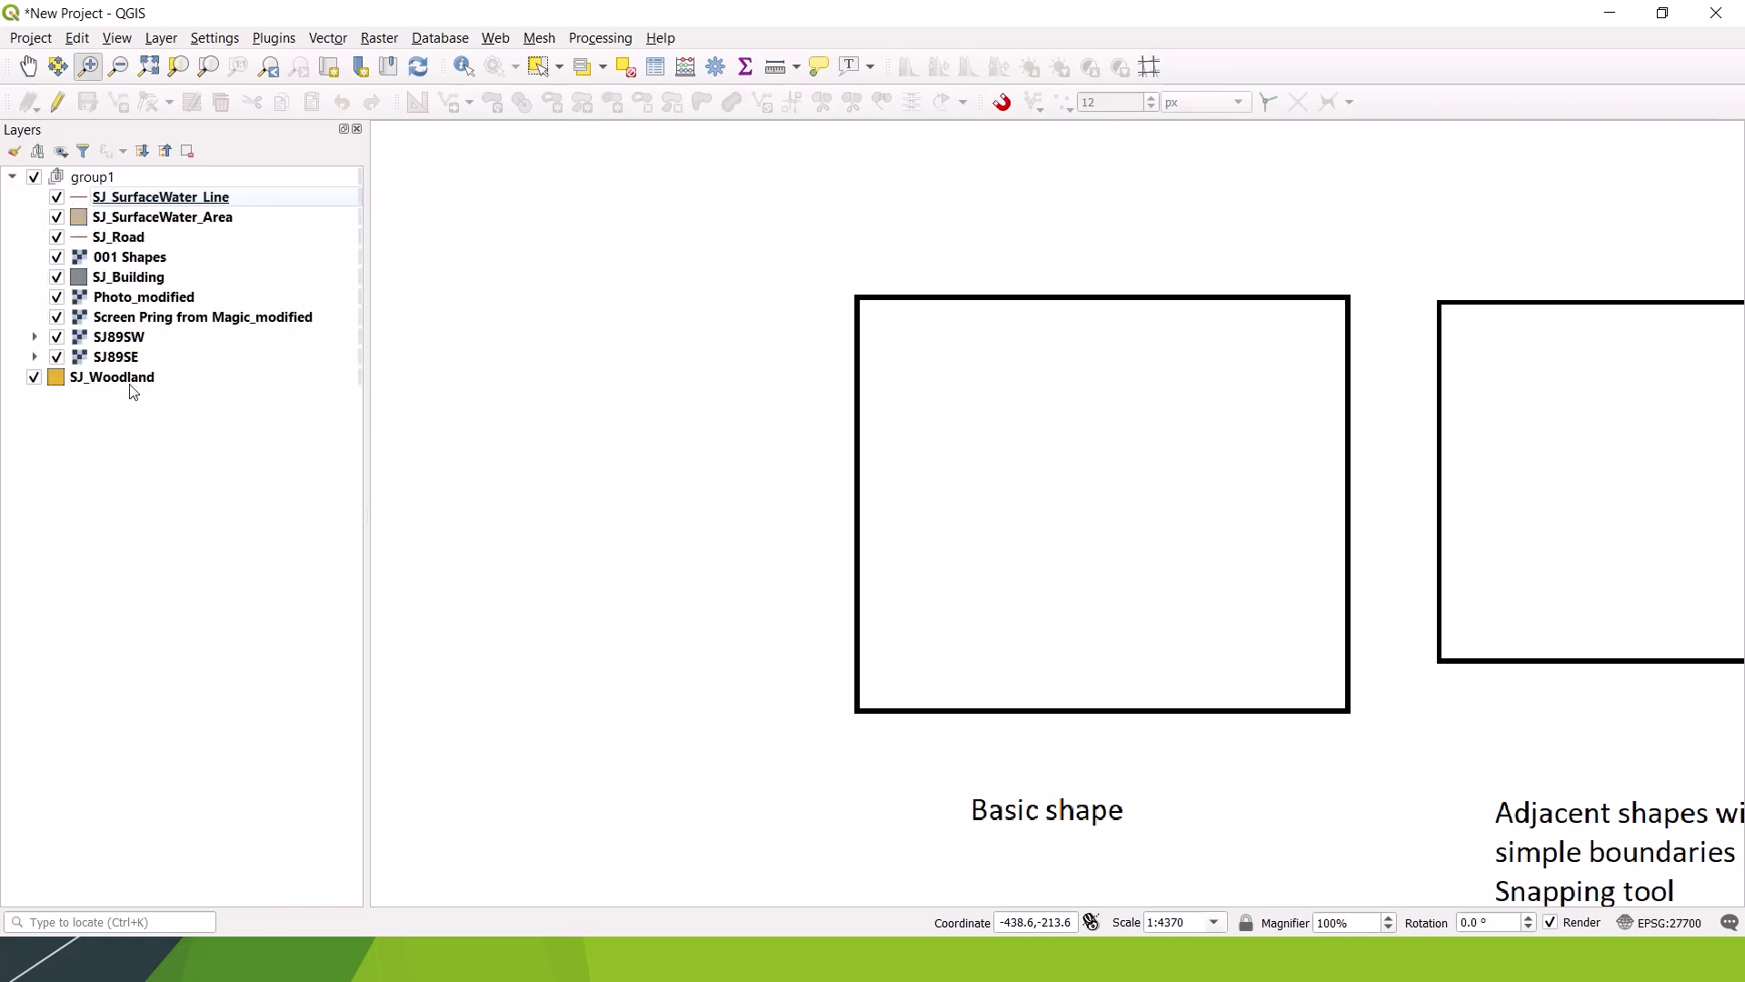
pyautogui.moveTo(131, 388); pyautogui.dragTo(156, 242)
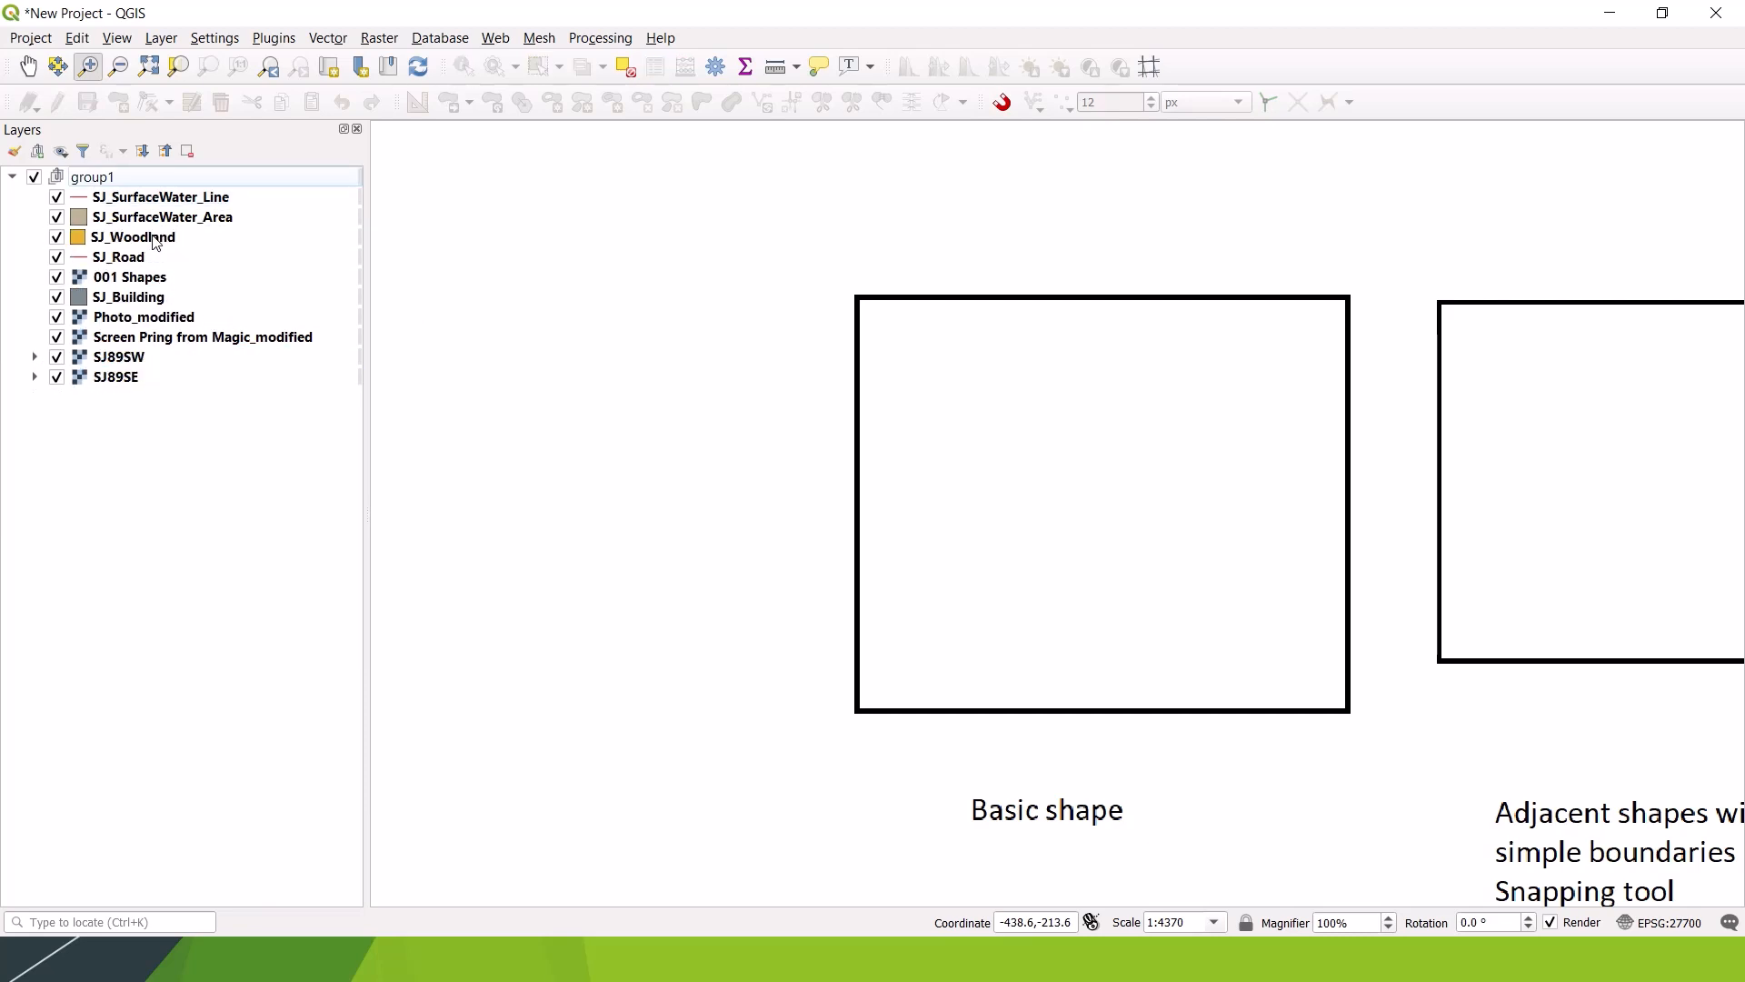
# Step: Move the 001 Shapes layer out of the group, hide and collapse the group, and make 001 Shapes the active layer
pyautogui.click(131, 282)
pyautogui.moveTo(133, 283); pyautogui.dragTo(121, 465)
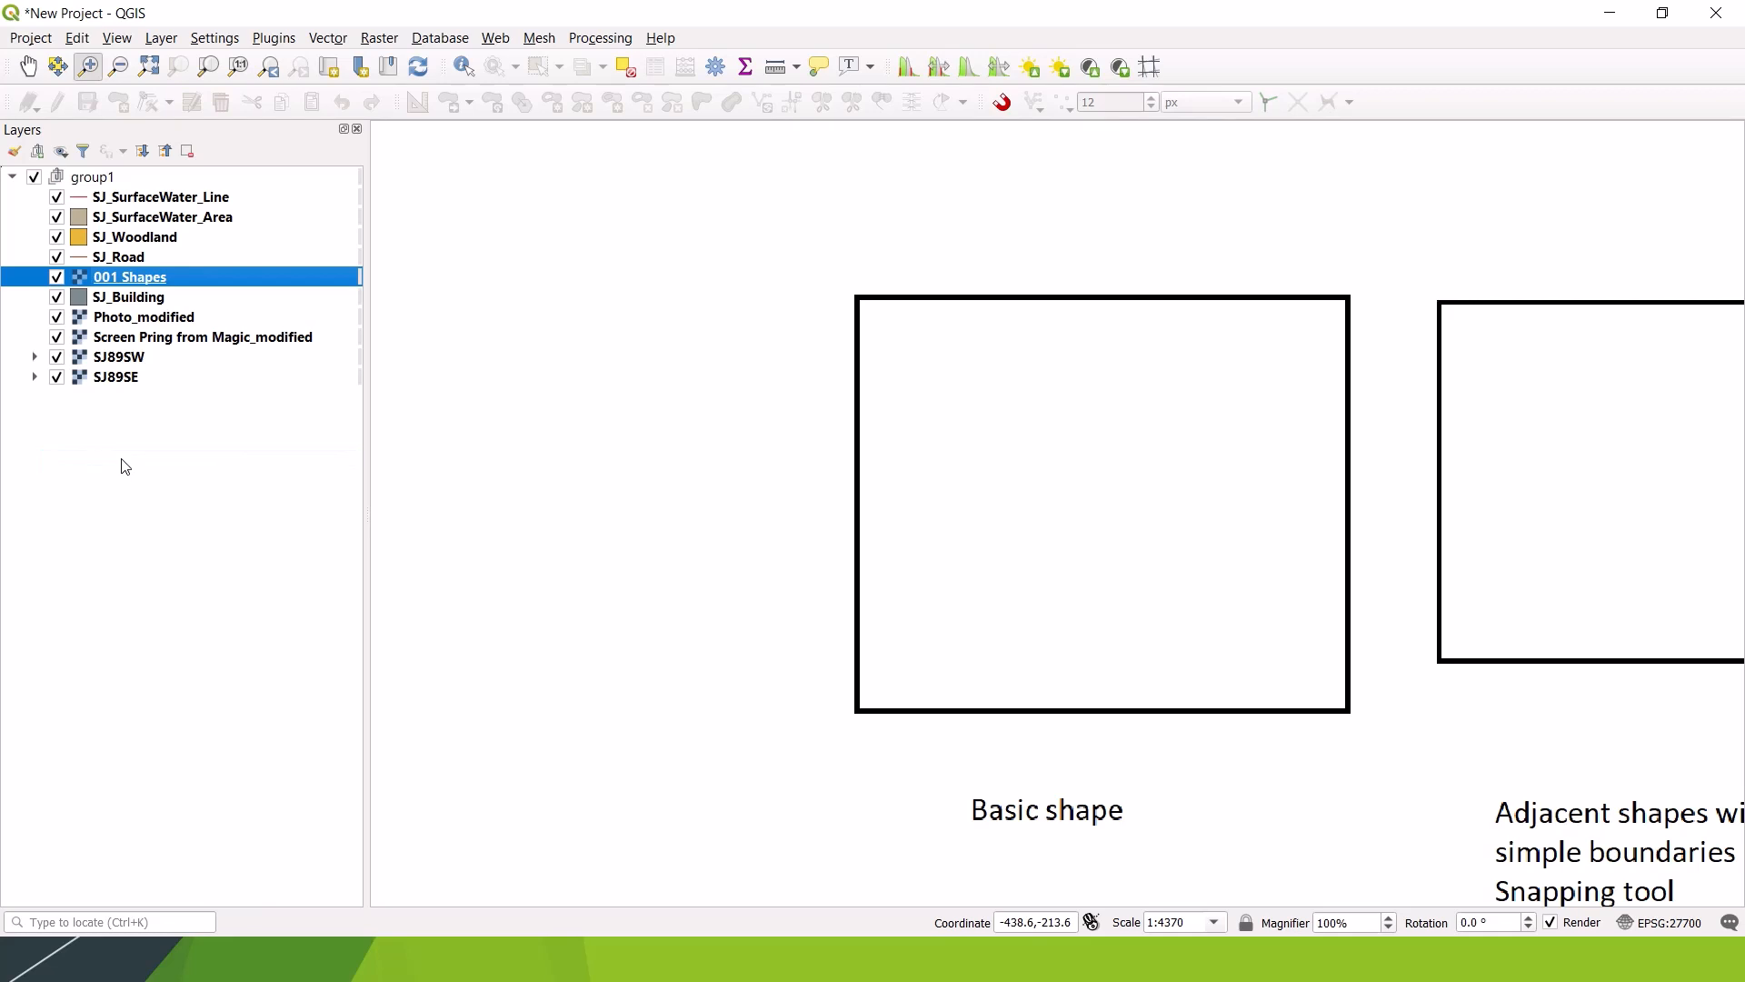
pyautogui.click(35, 178)
pyautogui.click(12, 176)
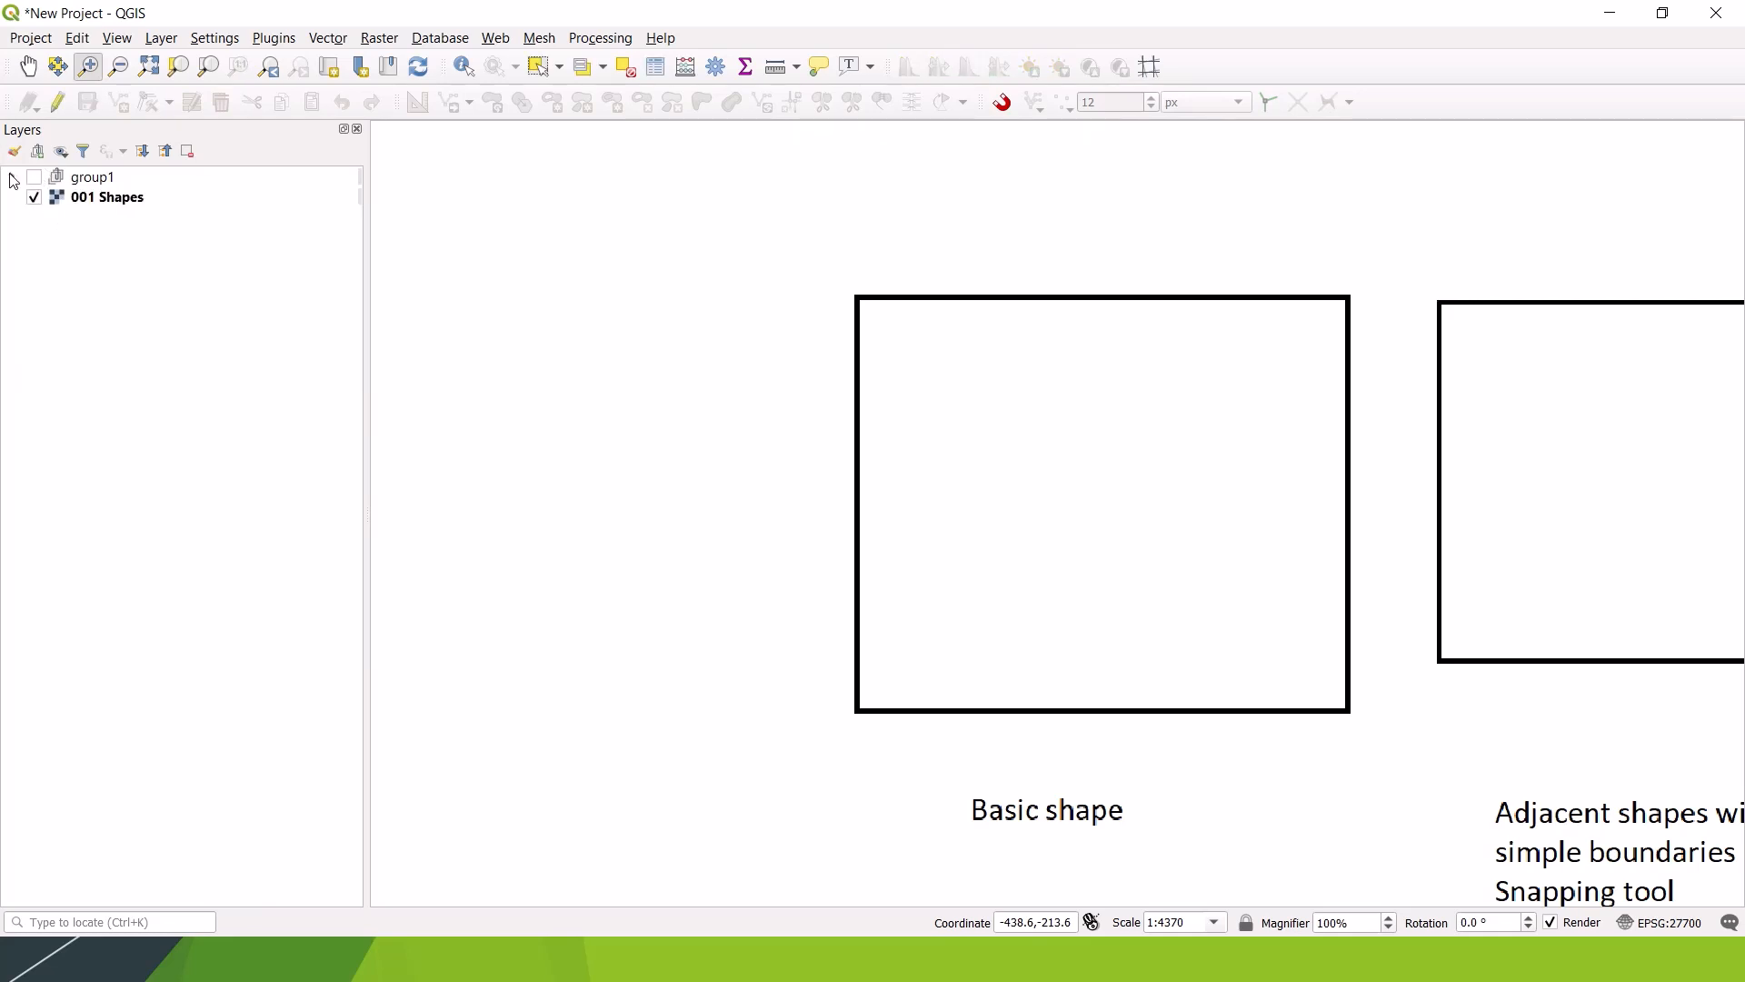
pyautogui.click(131, 206)
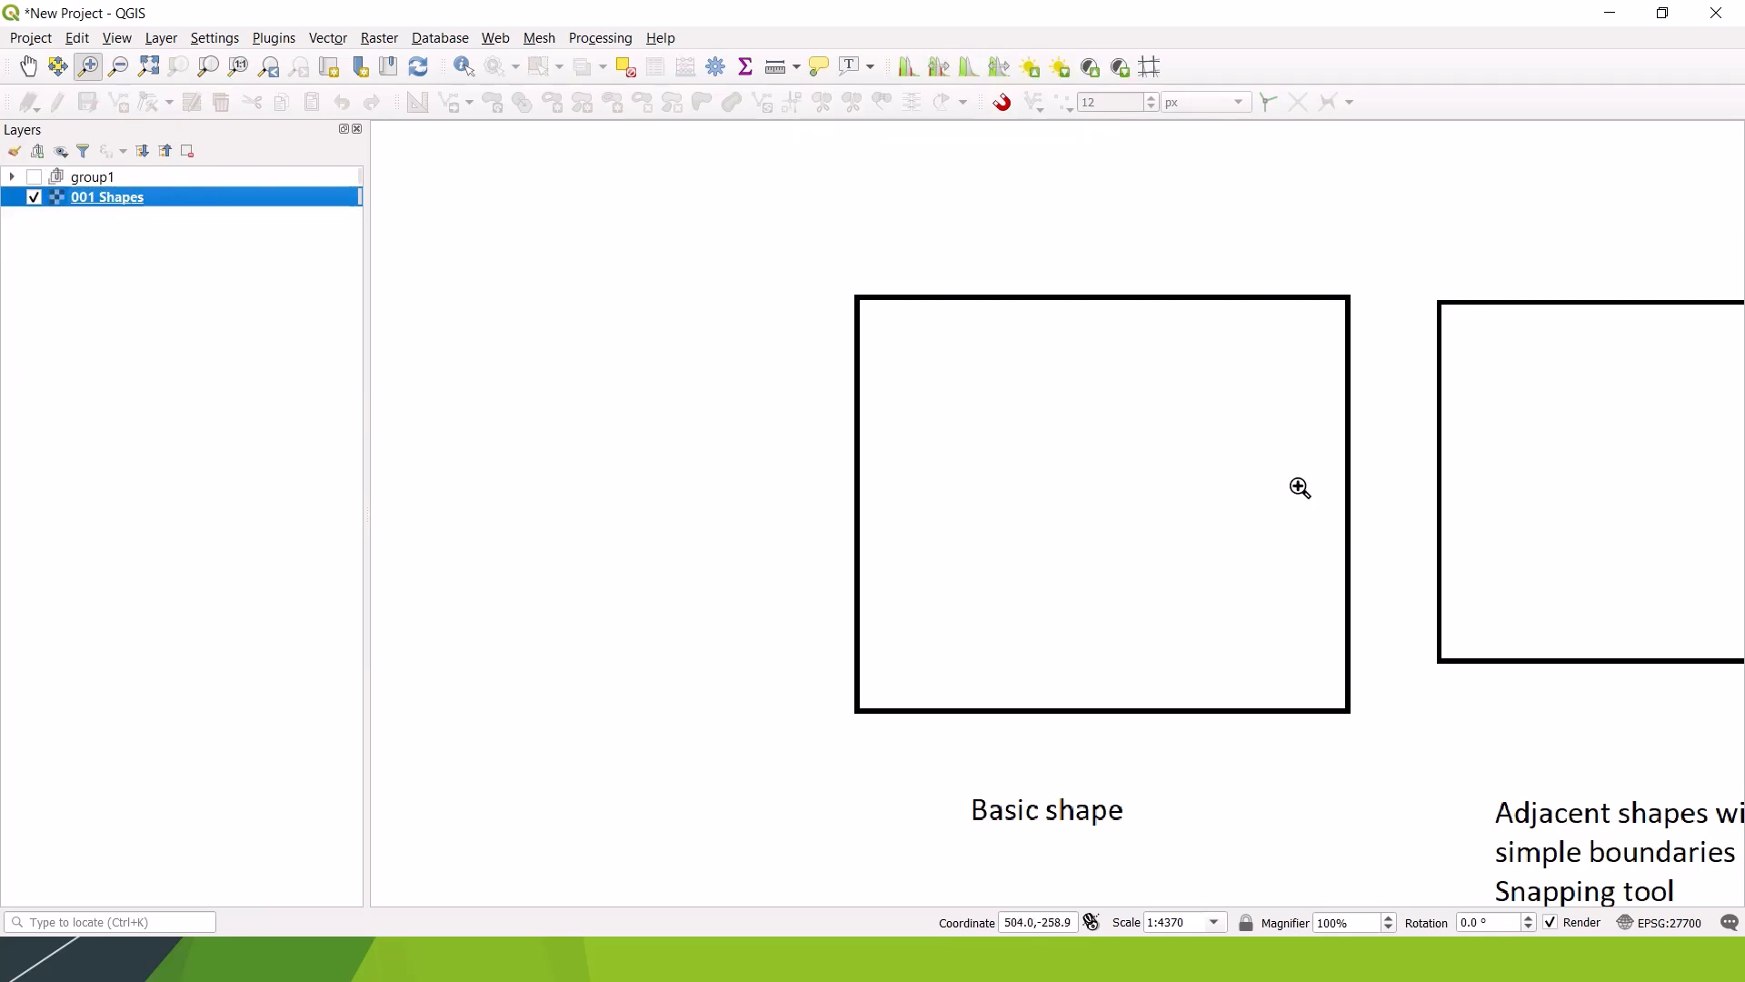
pyautogui.moveTo(1161, 485); pyautogui.dragTo(1025, 452)
pyautogui.scroll(1, 1024, 452)
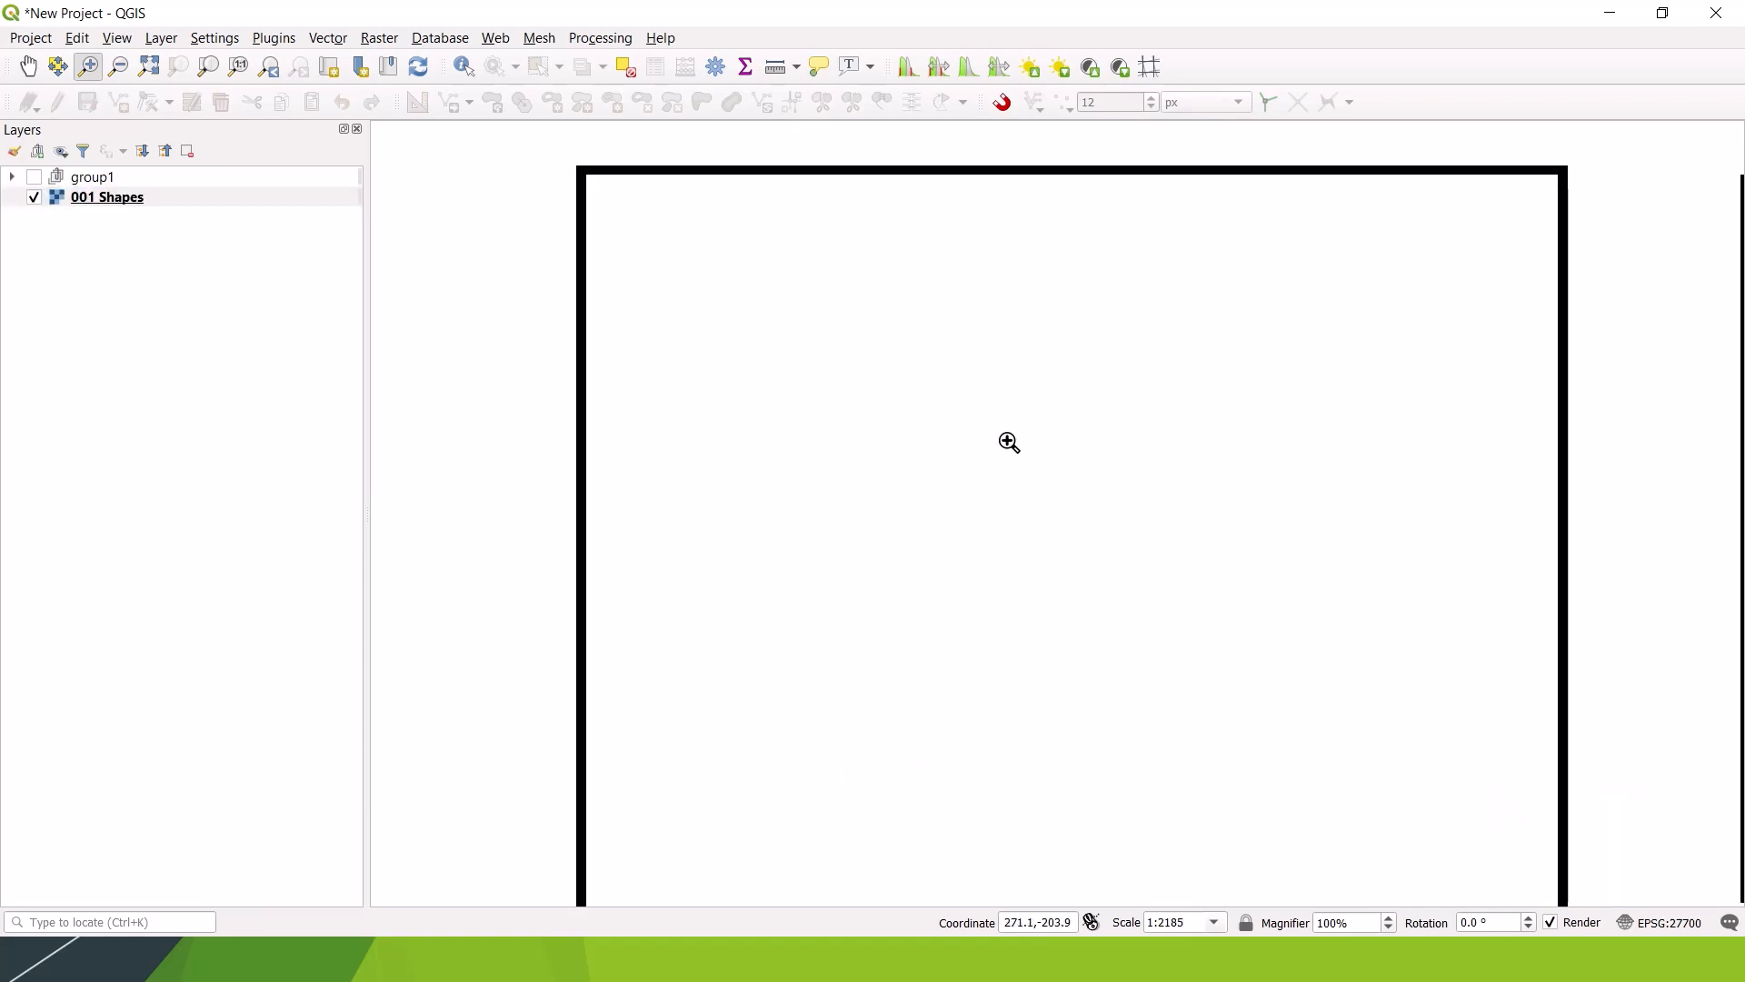
pyautogui.scroll(-1, 996, 433)
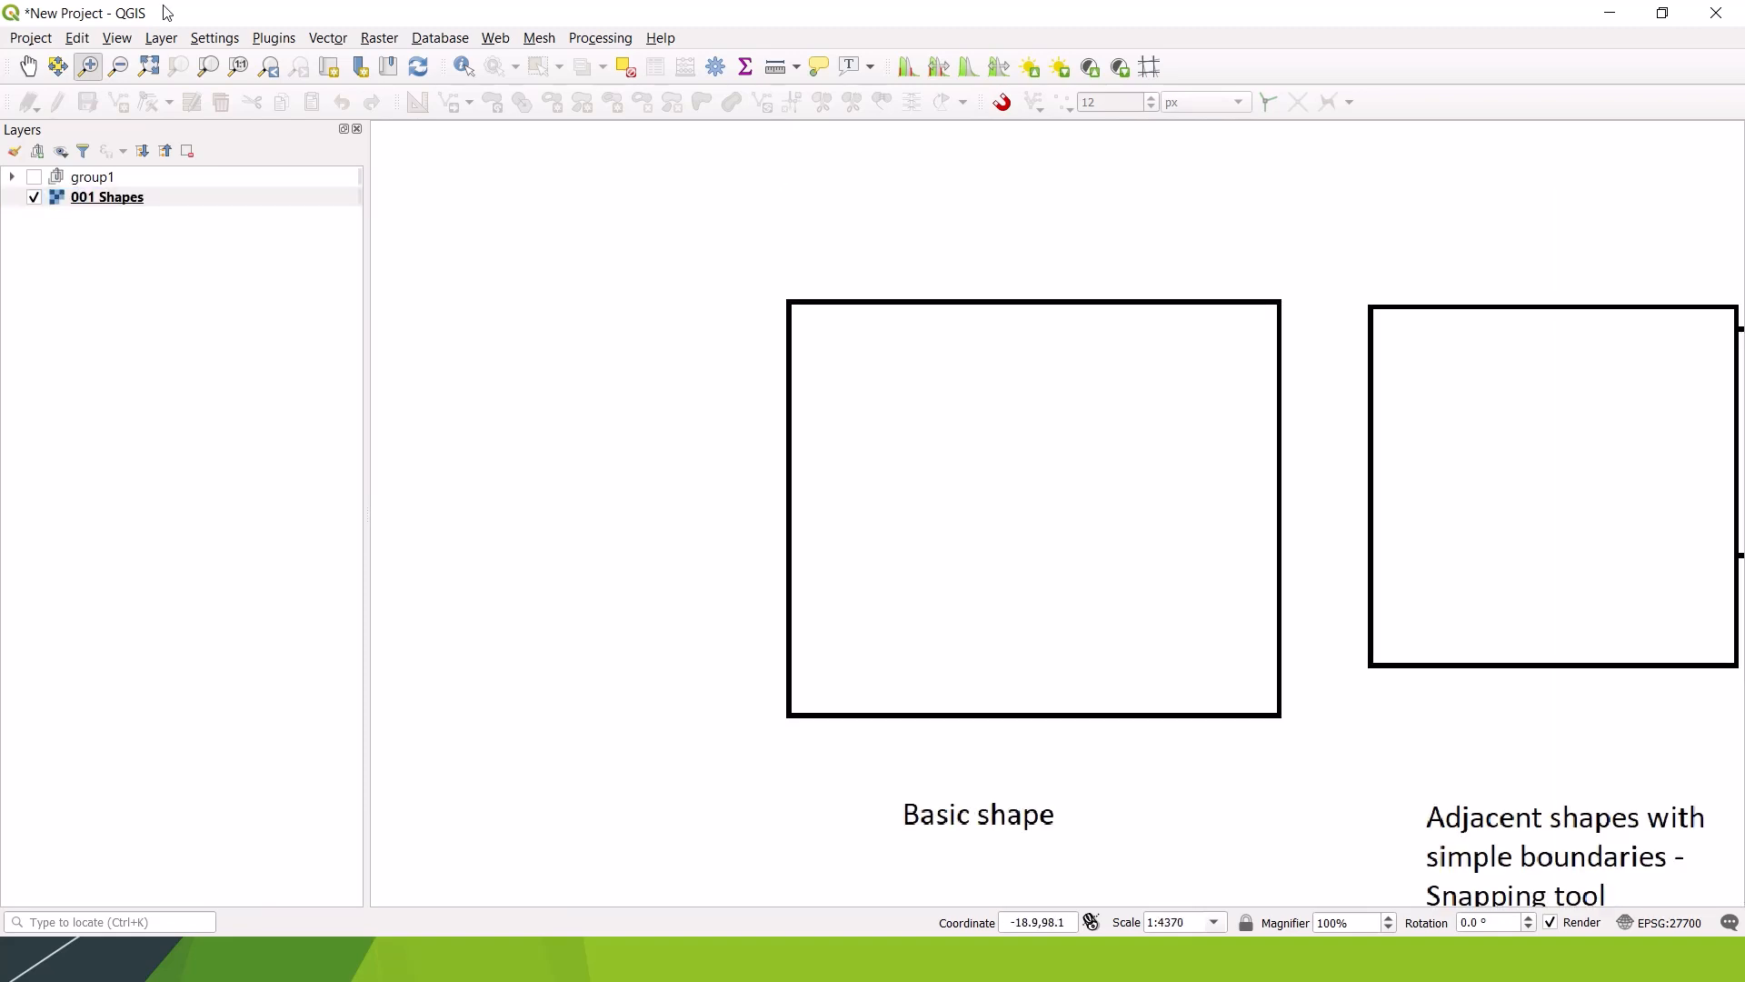
# Step: Start creating a new shapefile layer and browse for where to save its file
pyautogui.click(161, 40)
pyautogui.moveTo(331, 97)
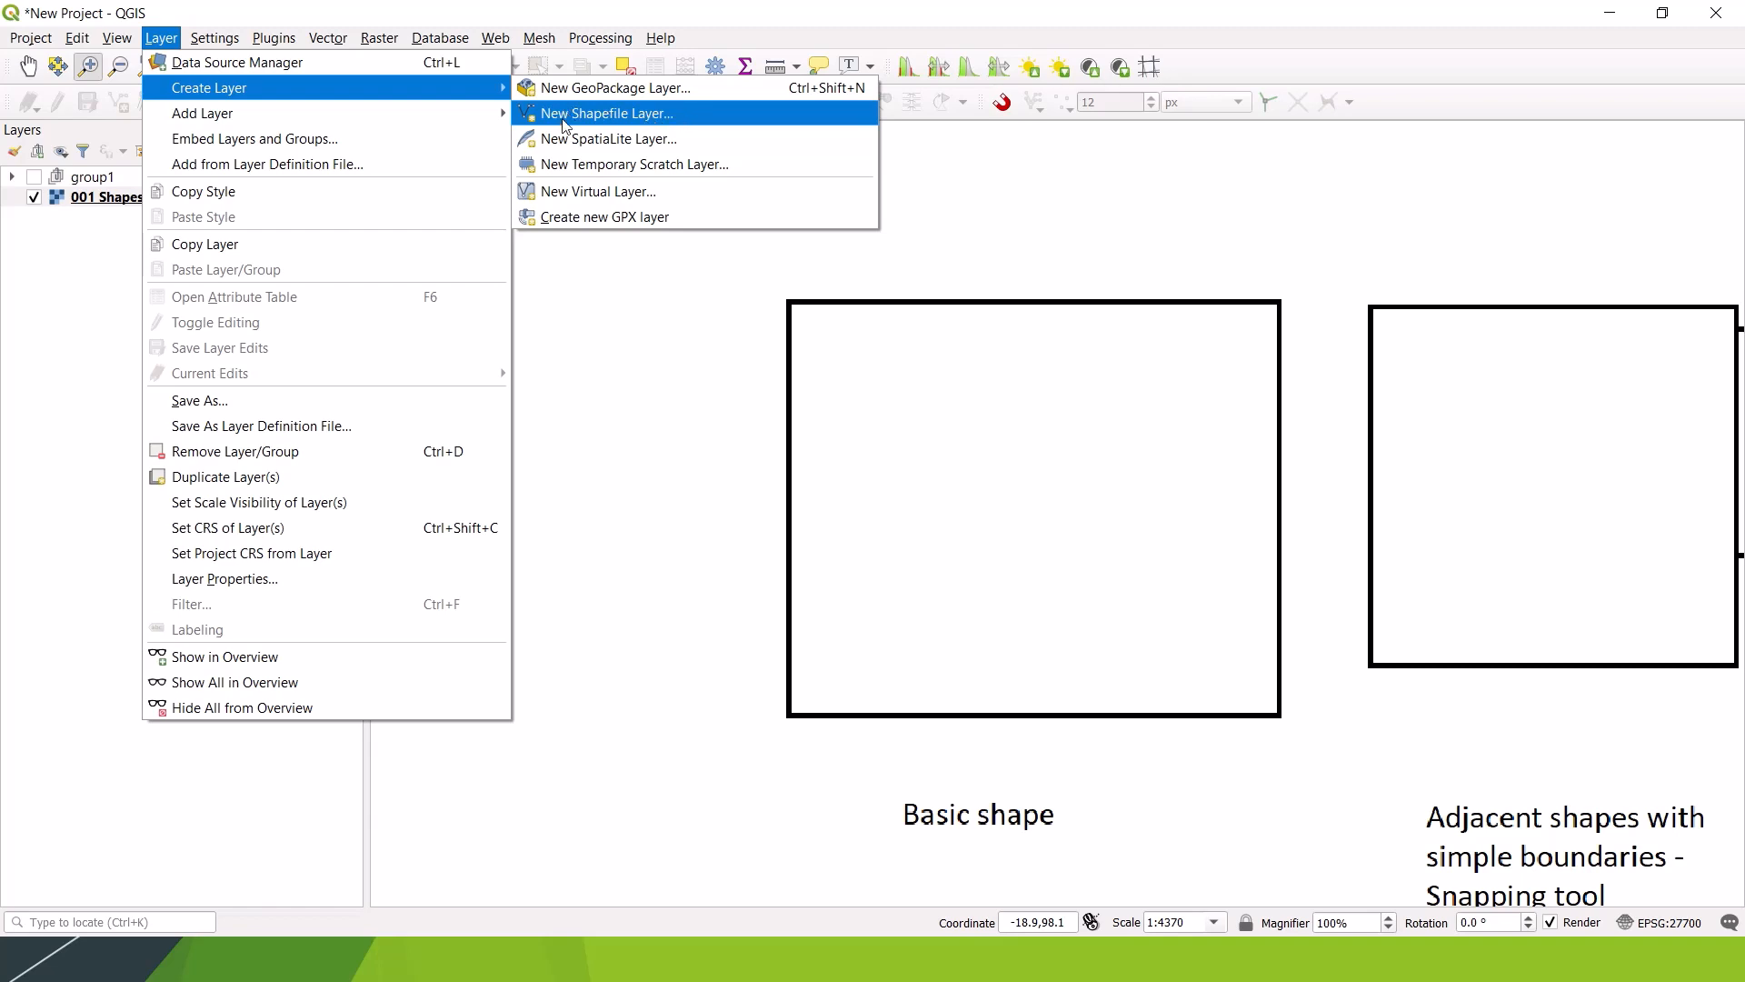
pyautogui.click(691, 121)
pyautogui.moveTo(567, 145); pyautogui.dragTo(690, 118)
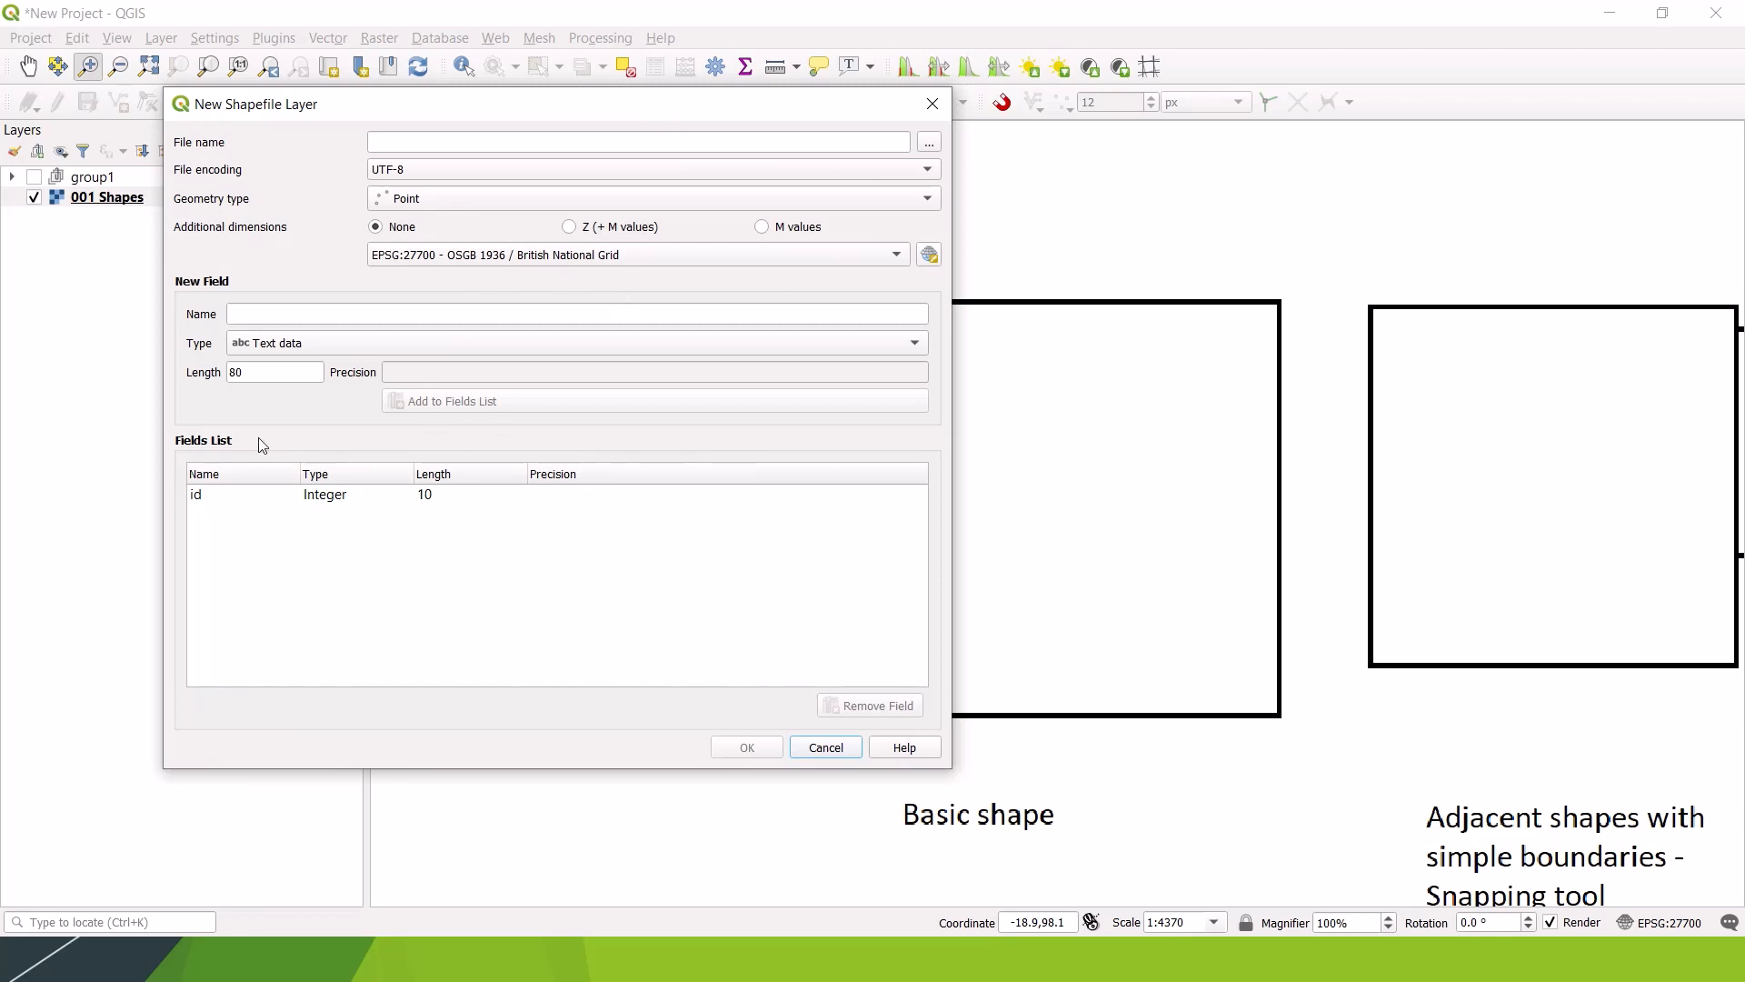
pyautogui.click(408, 139)
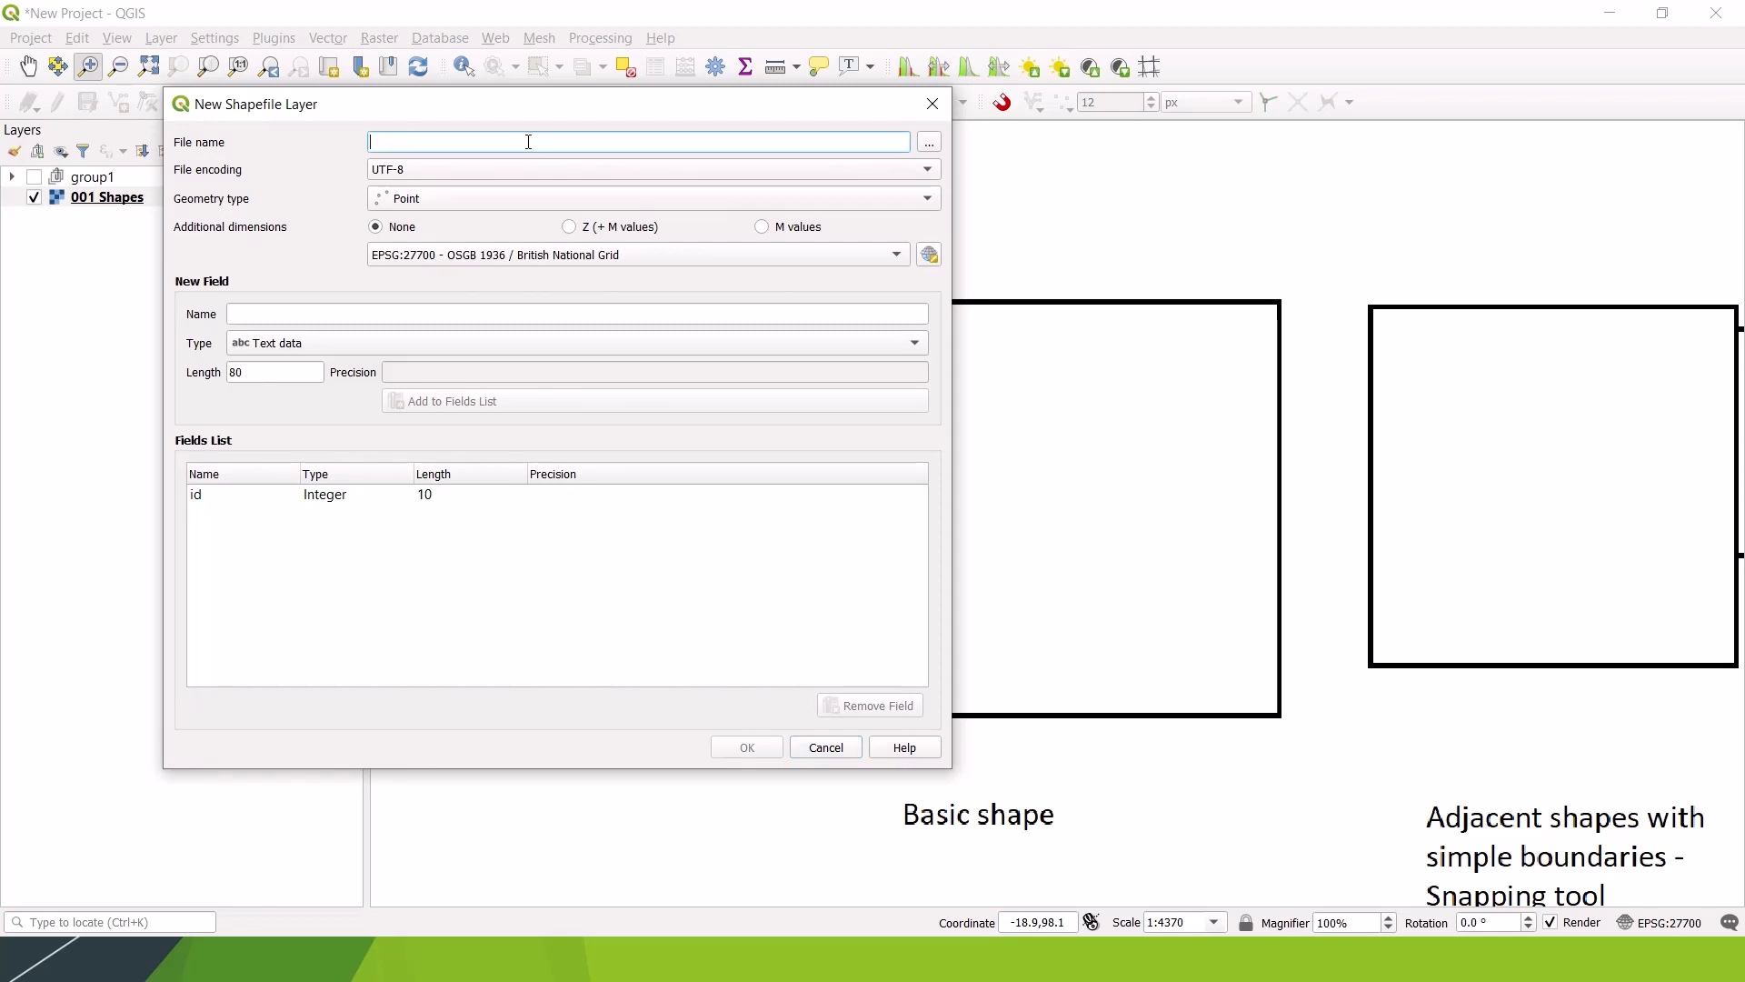
pyautogui.click(929, 144)
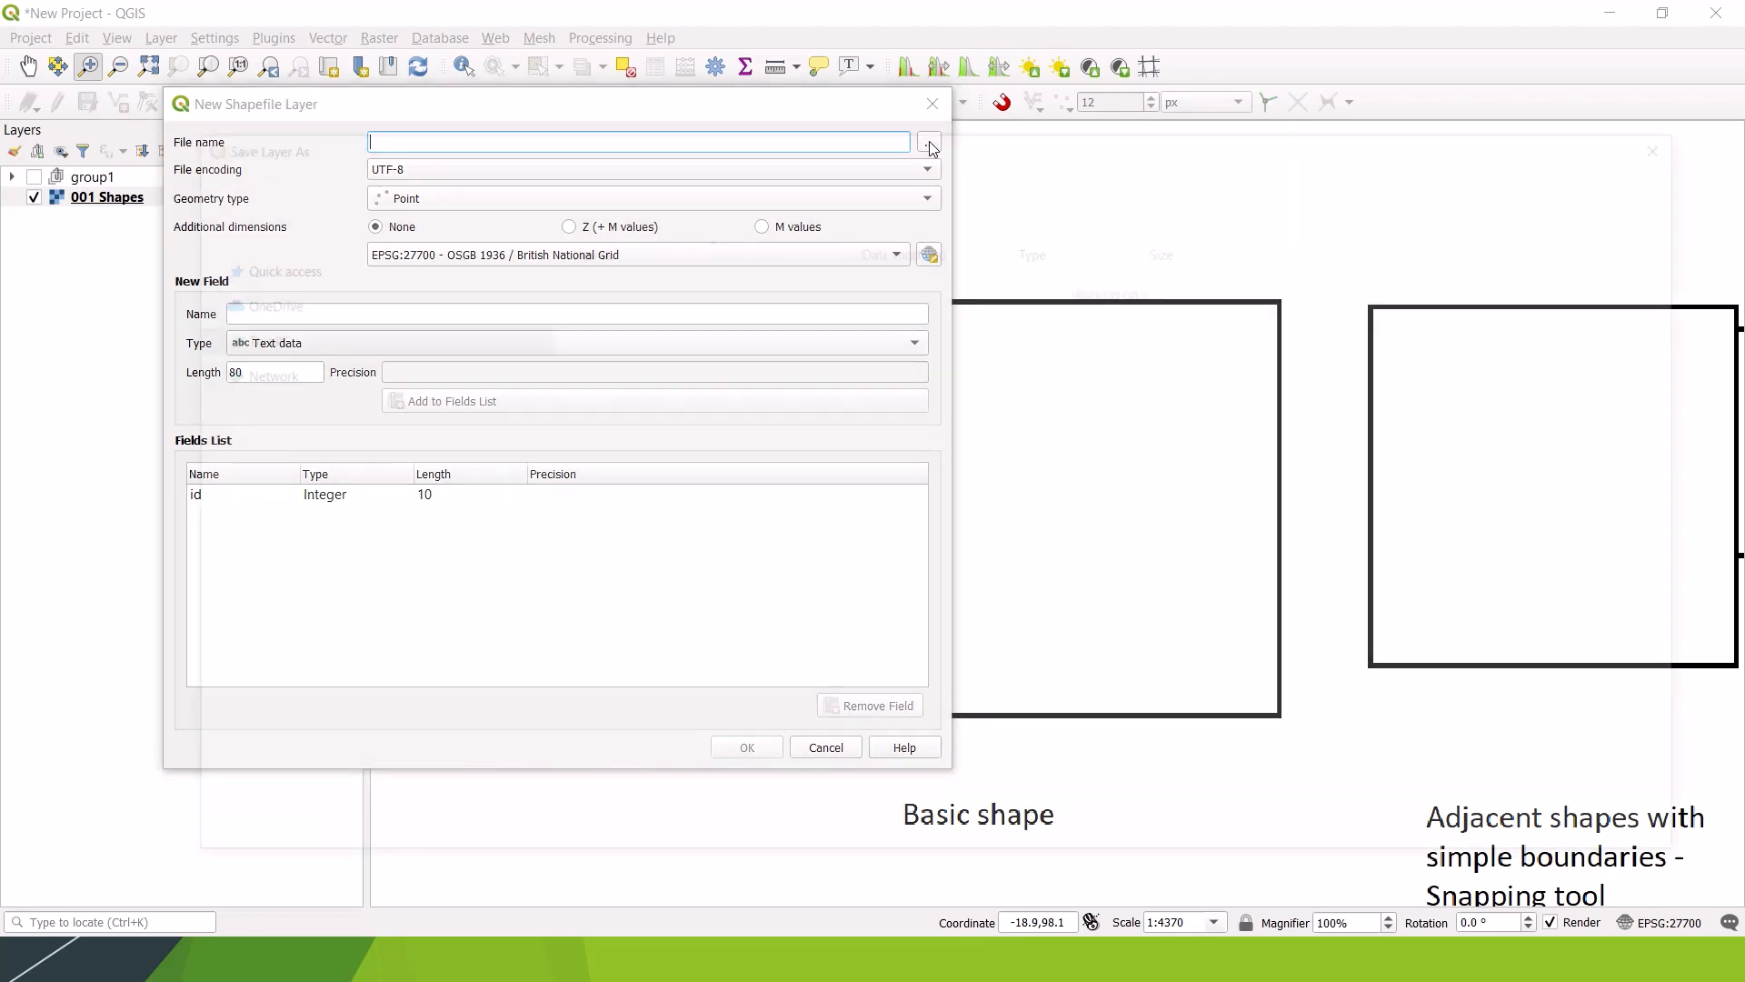
# Step: Create a folder named Shapefiles inside the Desktop's QGIS Training folder and open it as the save location
pyautogui.click(312, 536)
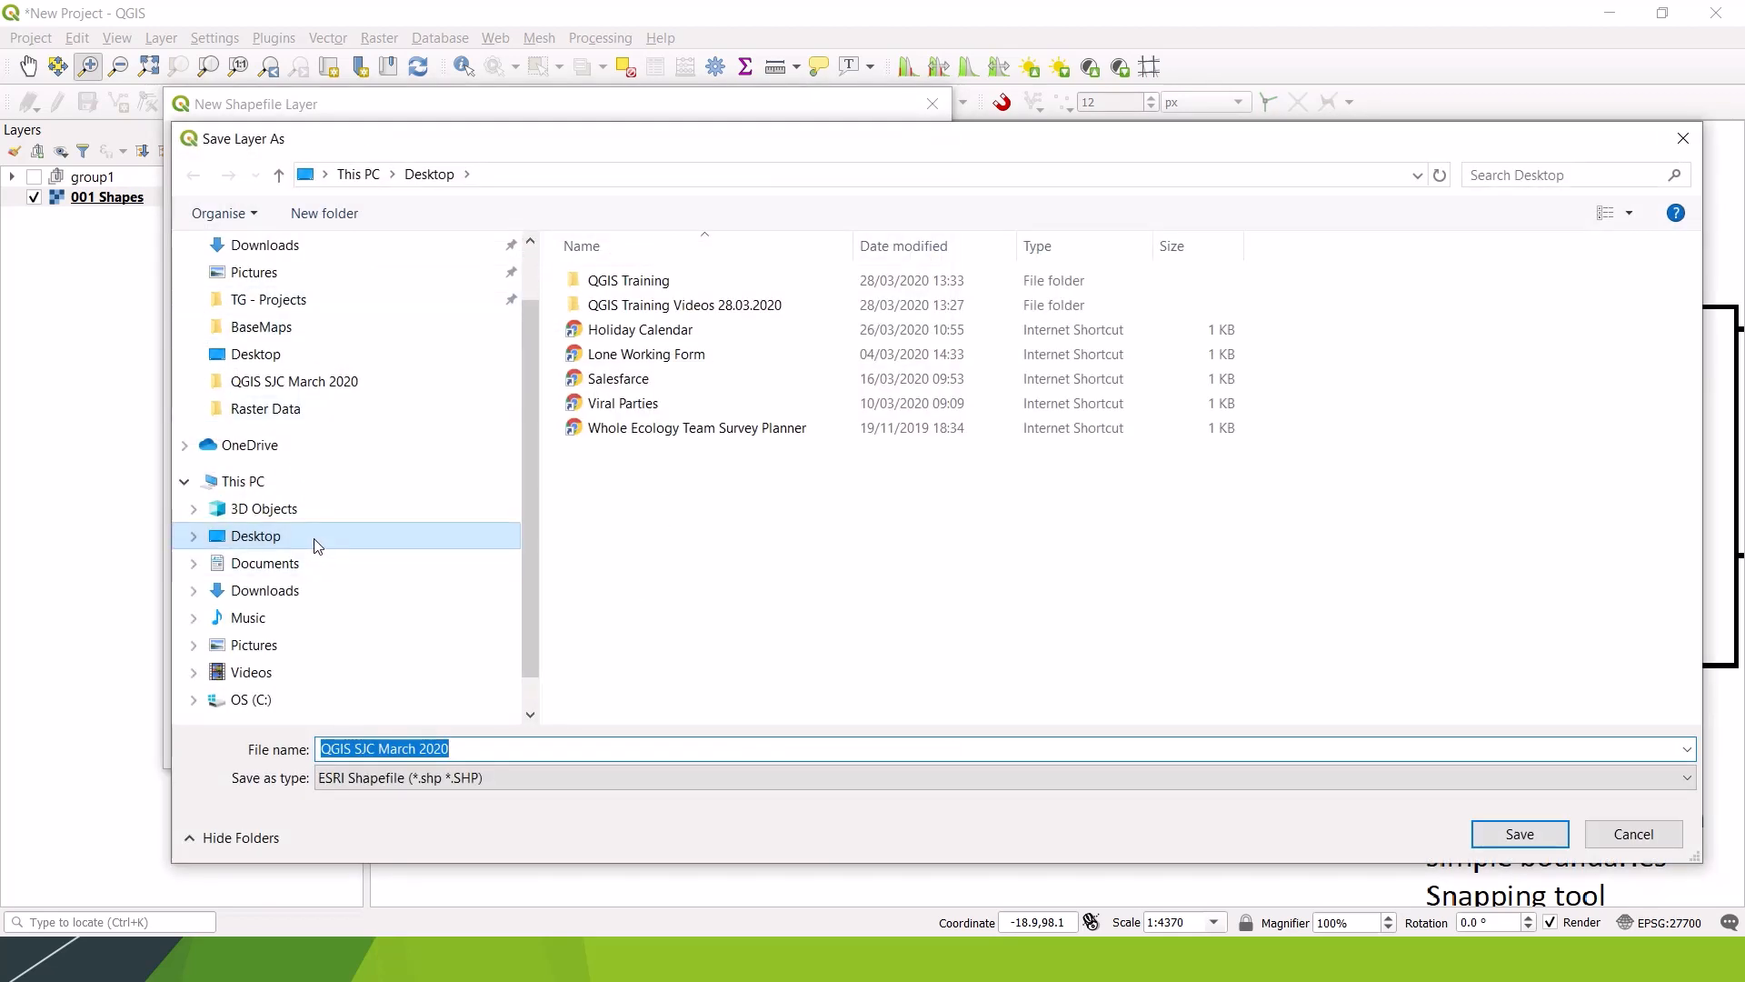
pyautogui.doubleClick(651, 281)
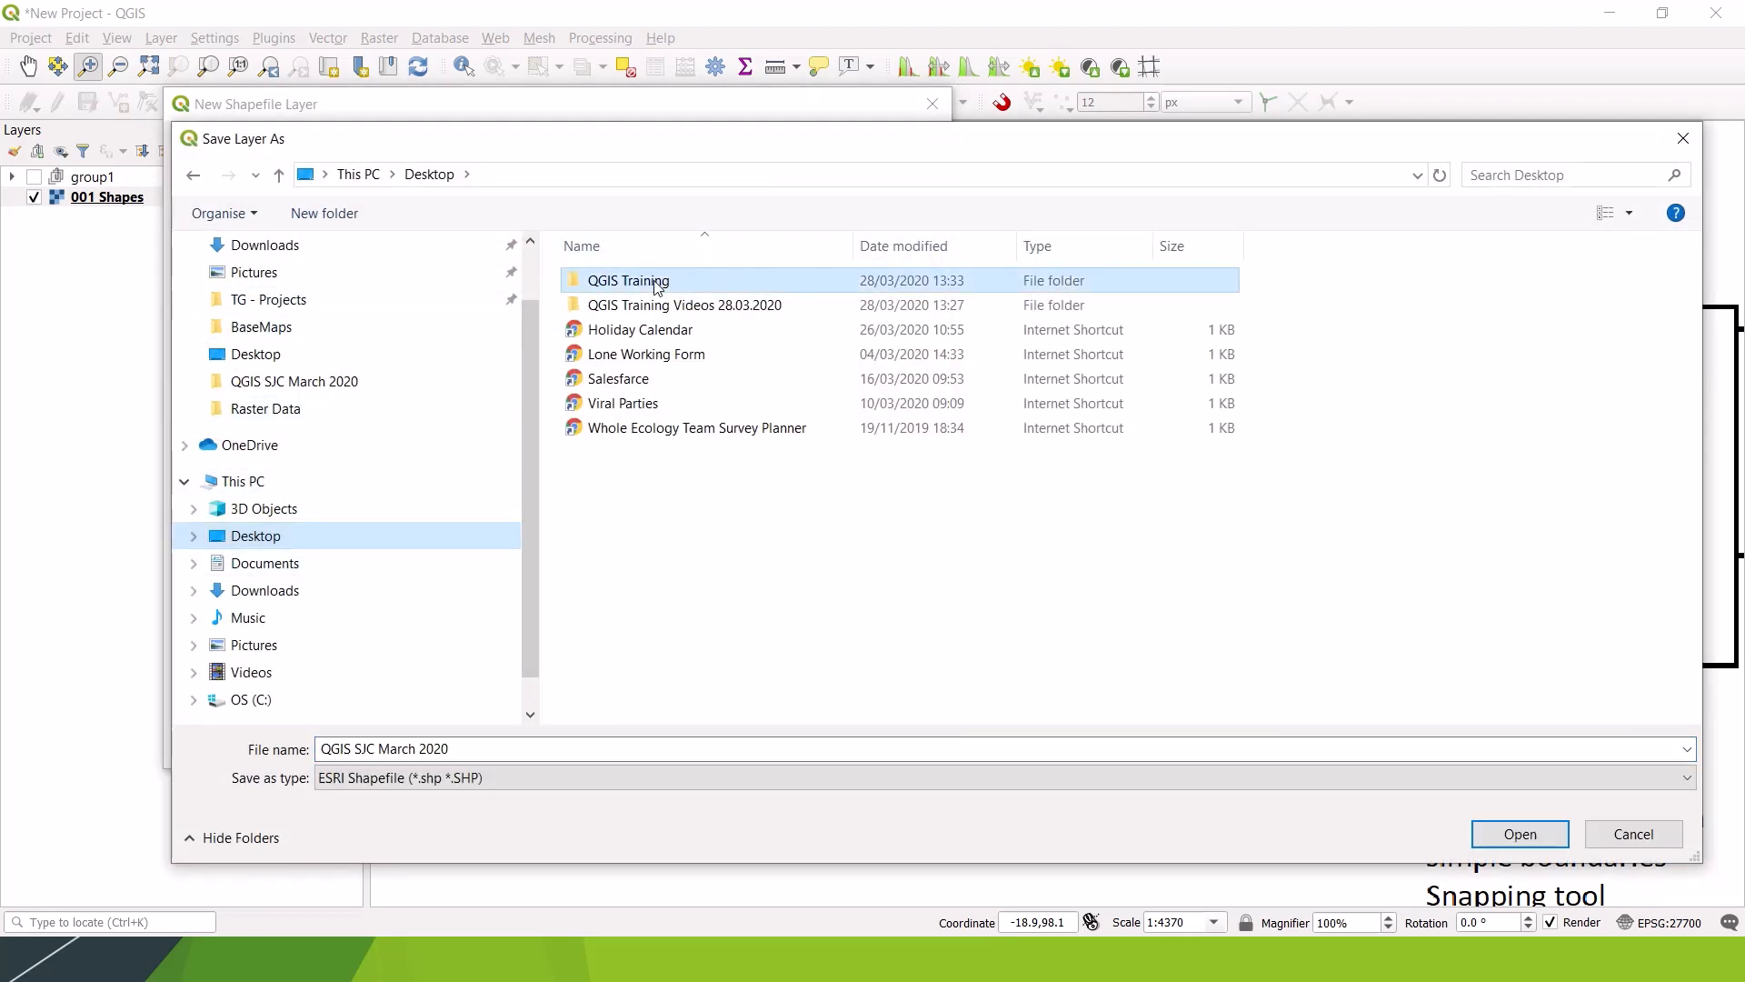
pyautogui.rightClick(743, 440)
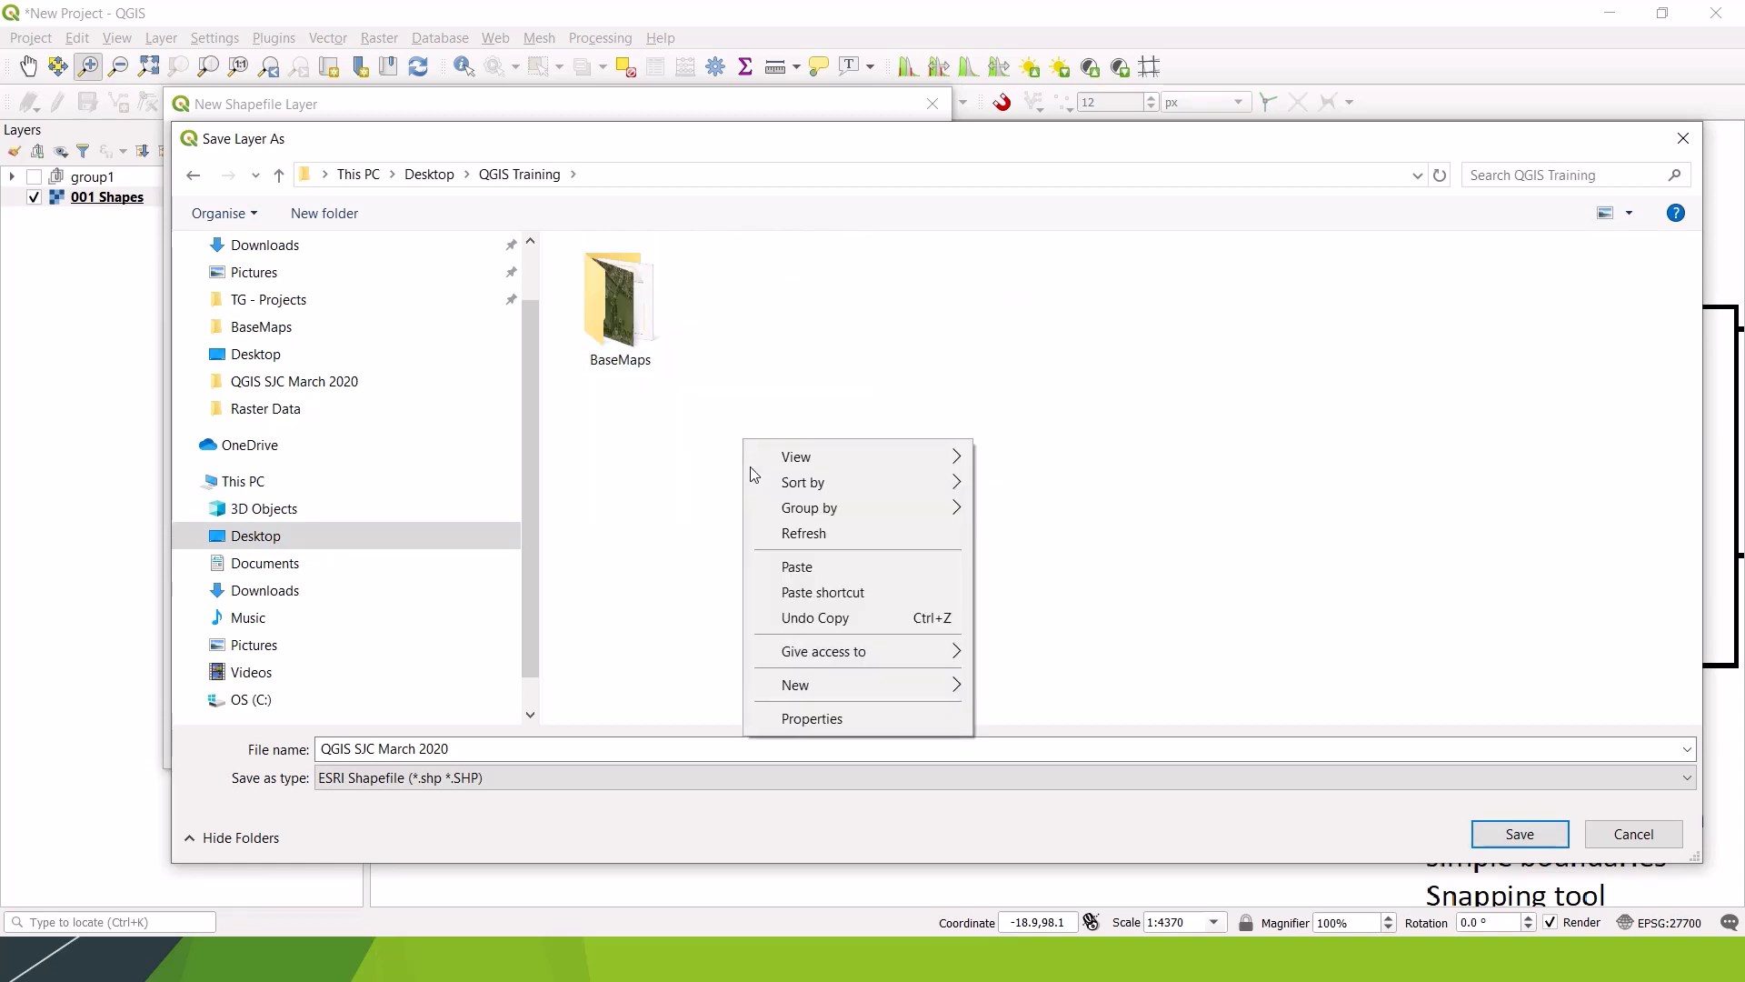
pyautogui.moveTo(973, 689)
pyautogui.click(1051, 393)
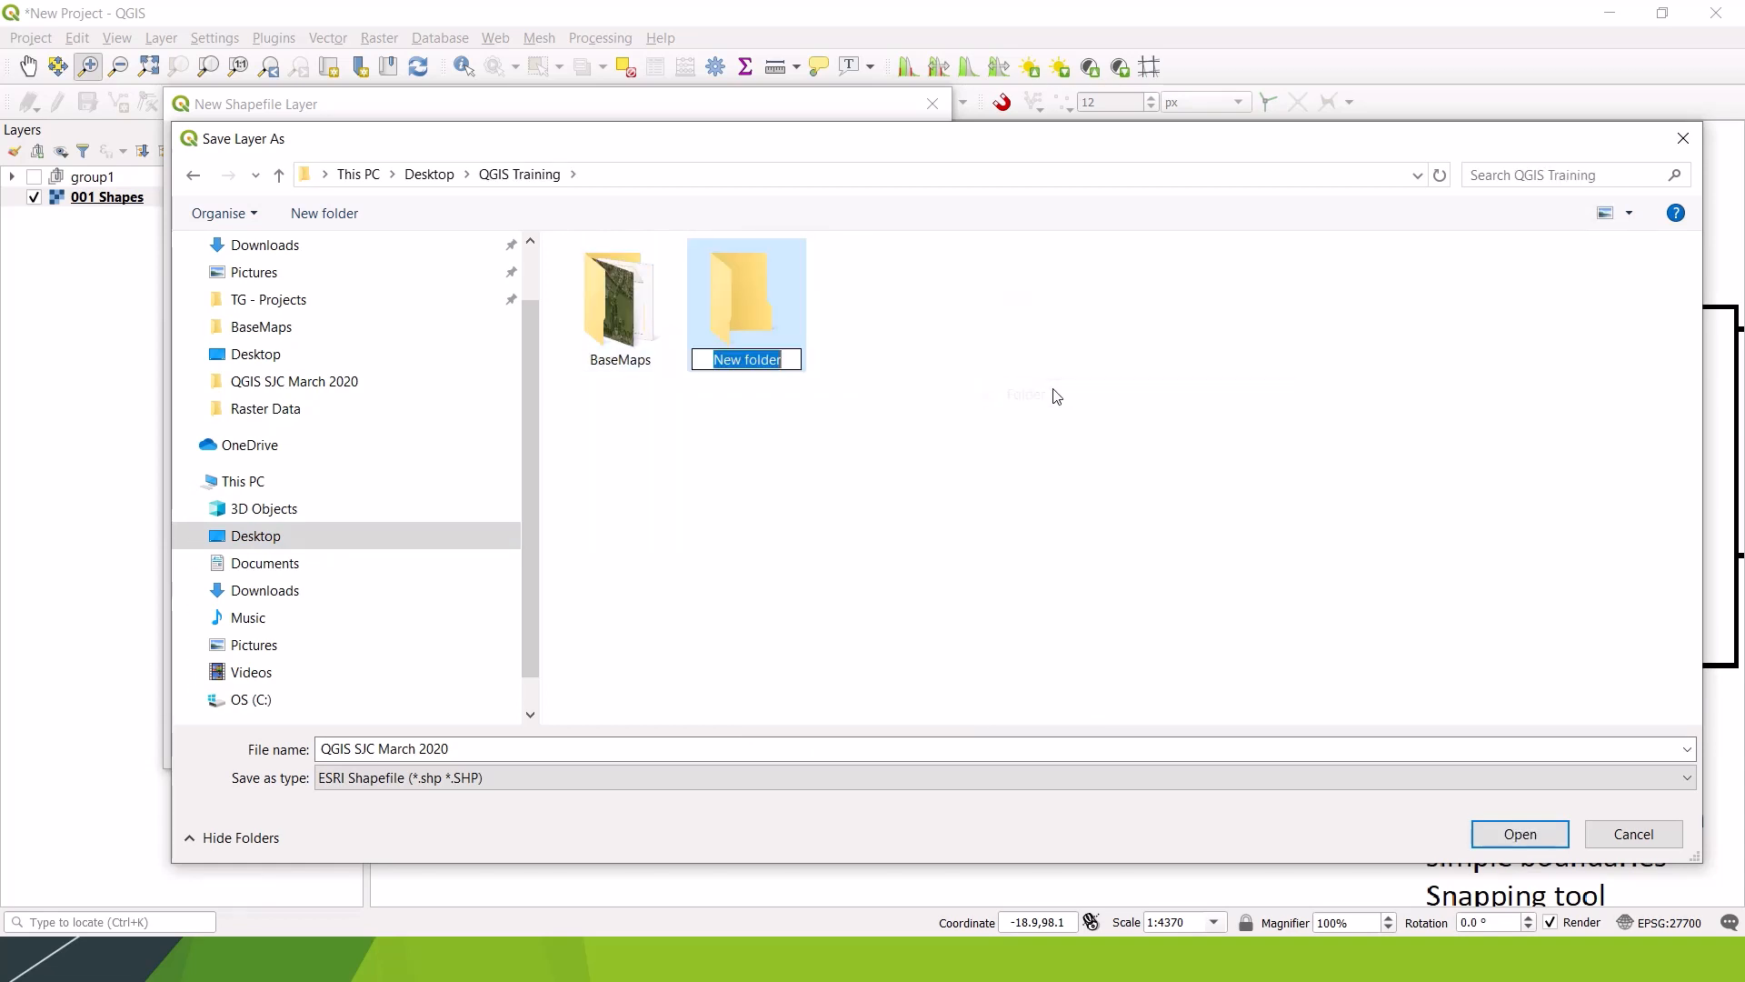
pyautogui.write('Shapefiles')
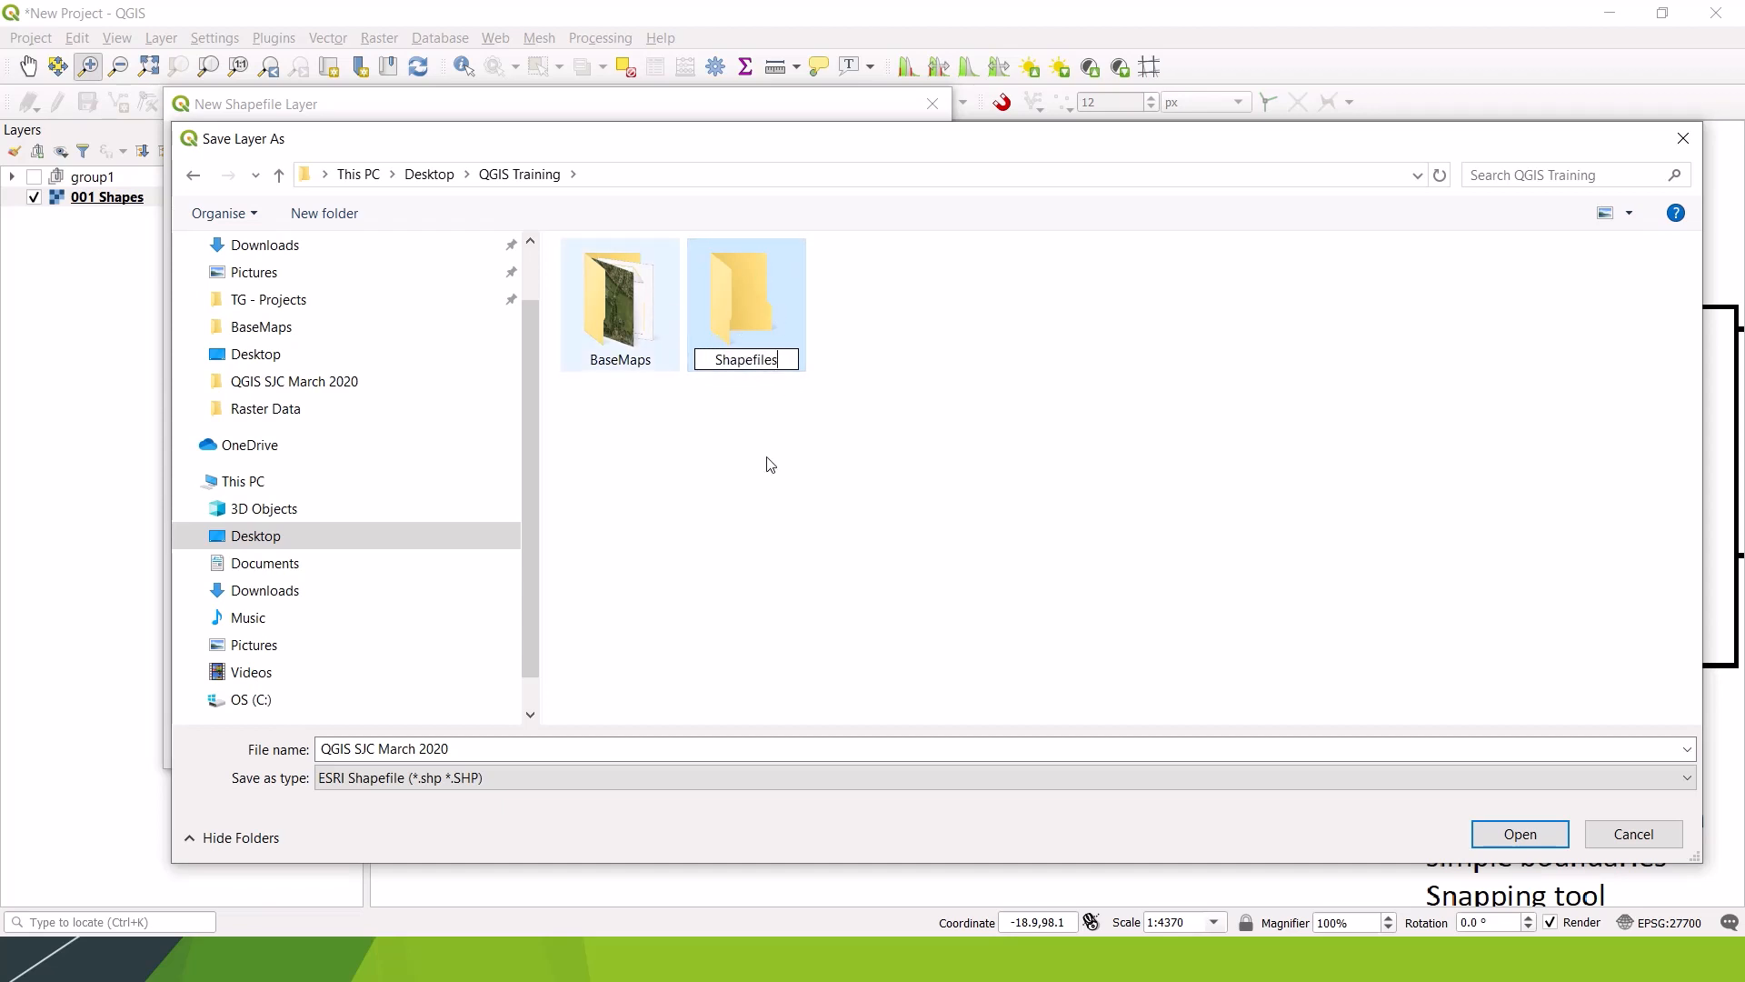
pyautogui.click(869, 556)
pyautogui.doubleClick(734, 281)
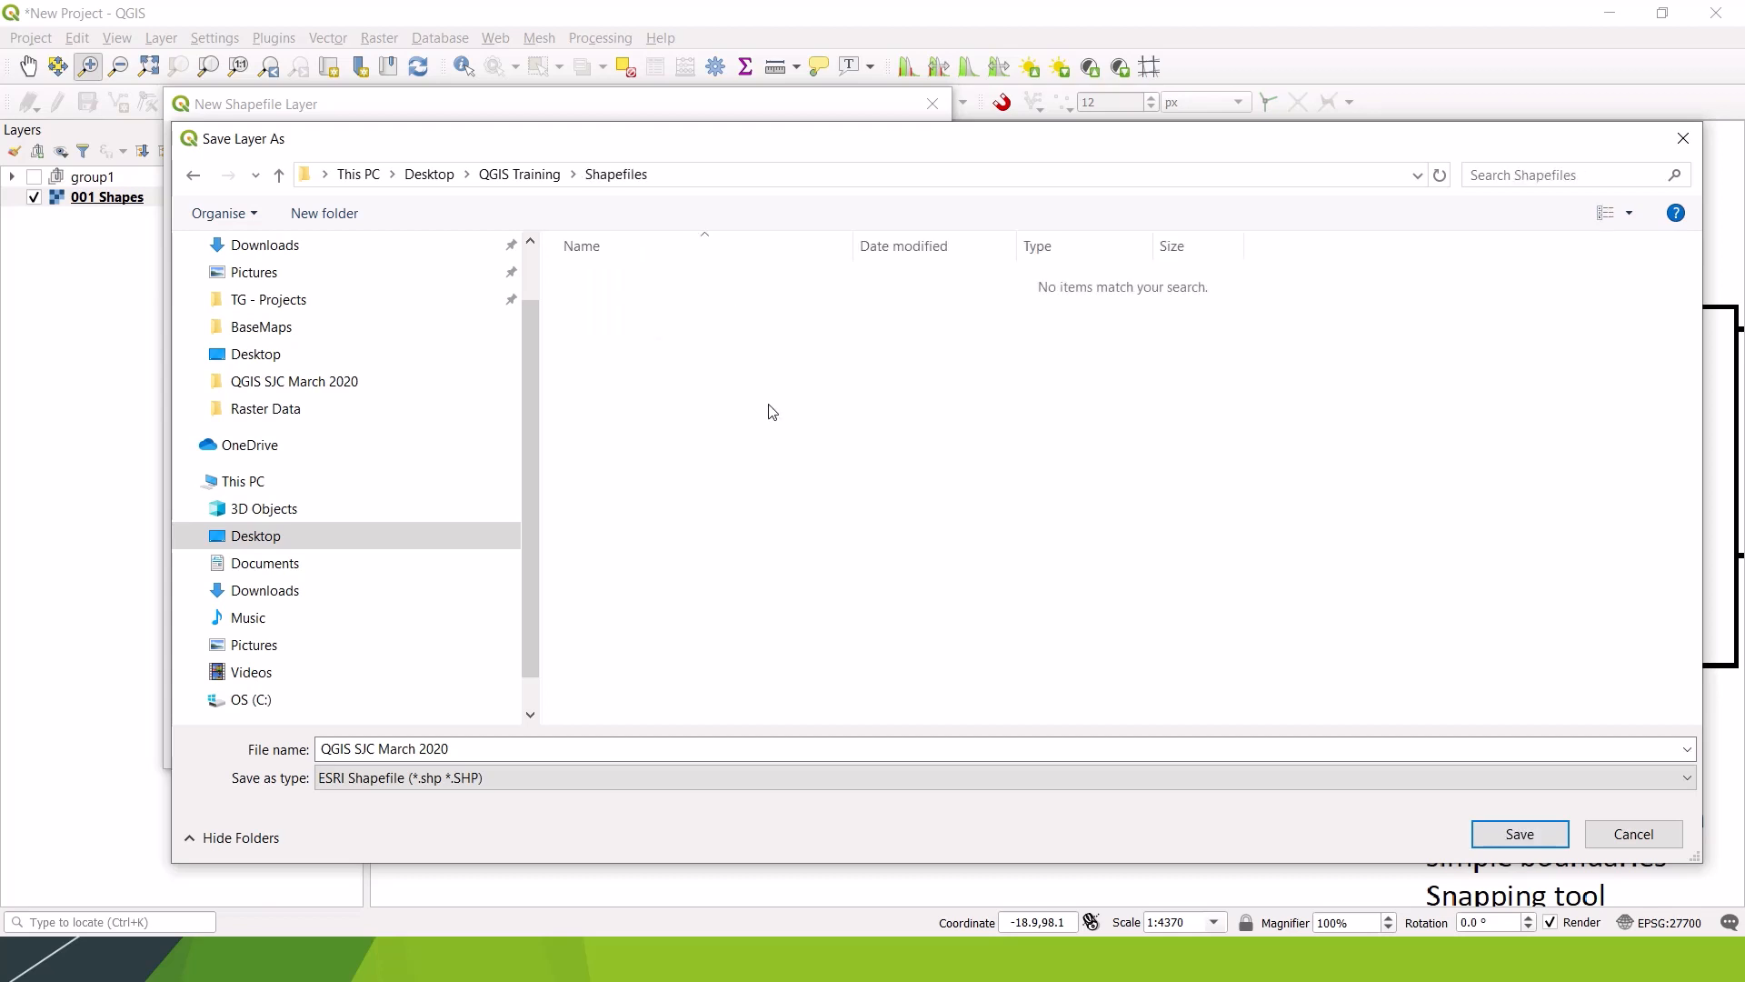
# Step: Name the new layer's file Shapes in the Shapefiles folder and set its geometry type to Polygon
pyautogui.click(274, 756)
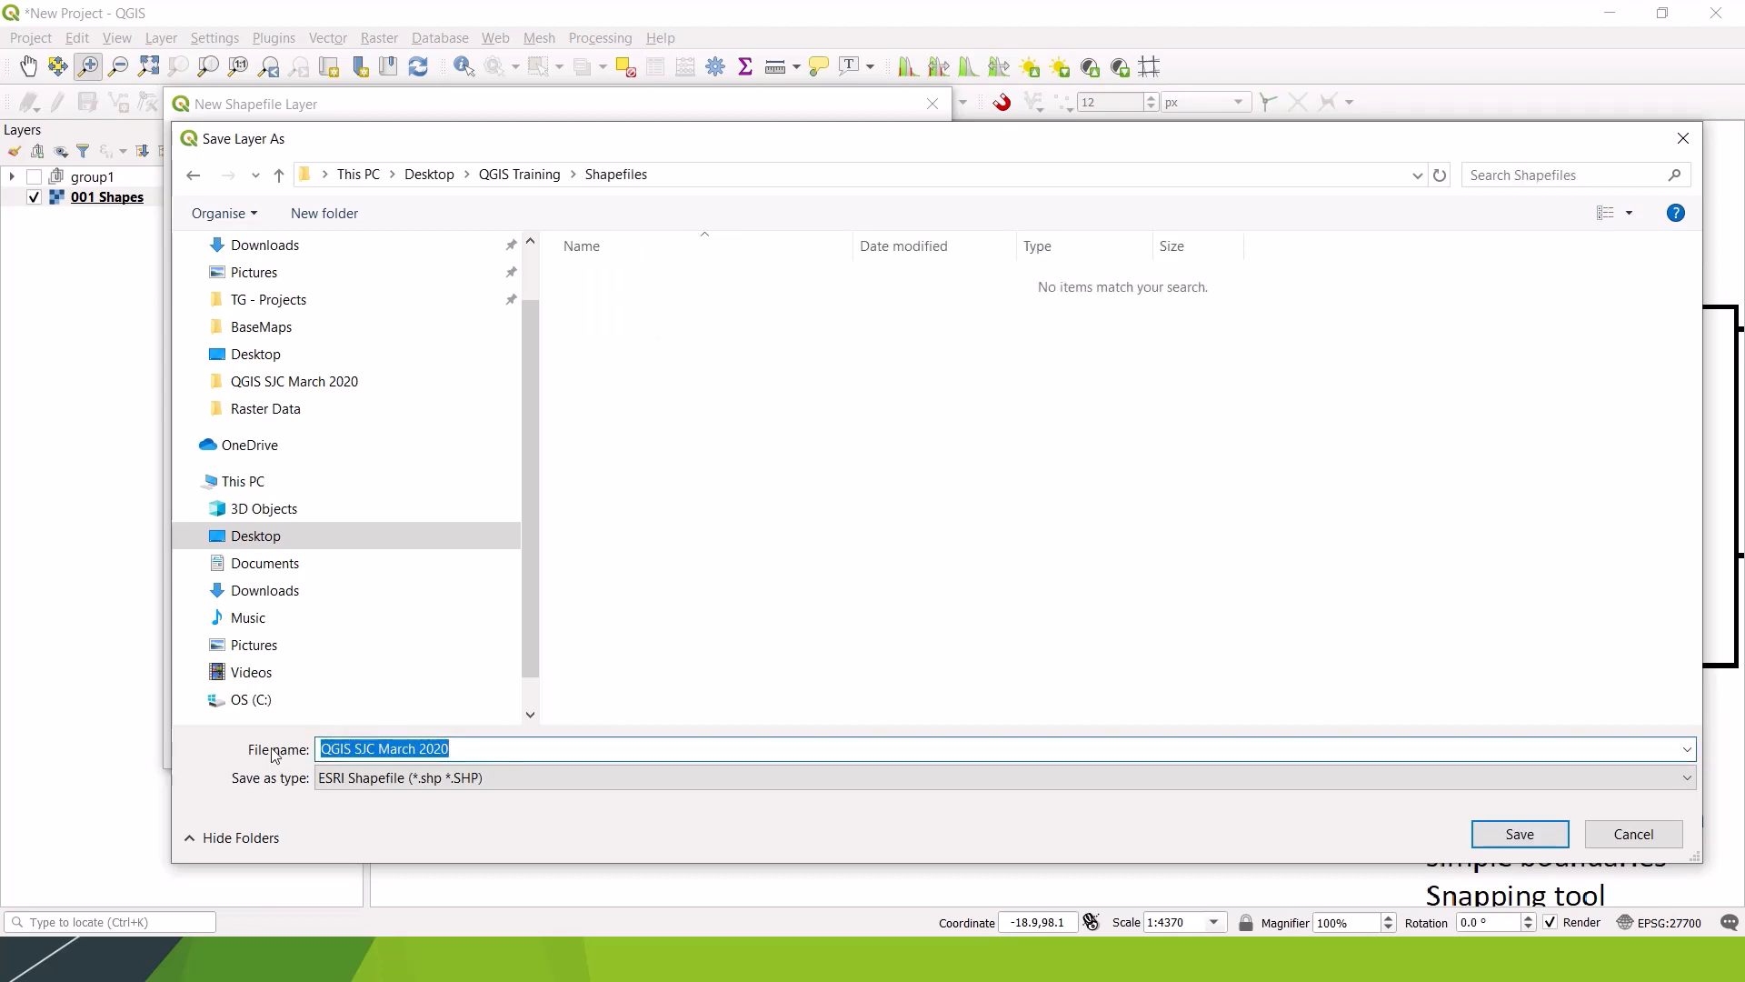
pyautogui.write('Shapes')
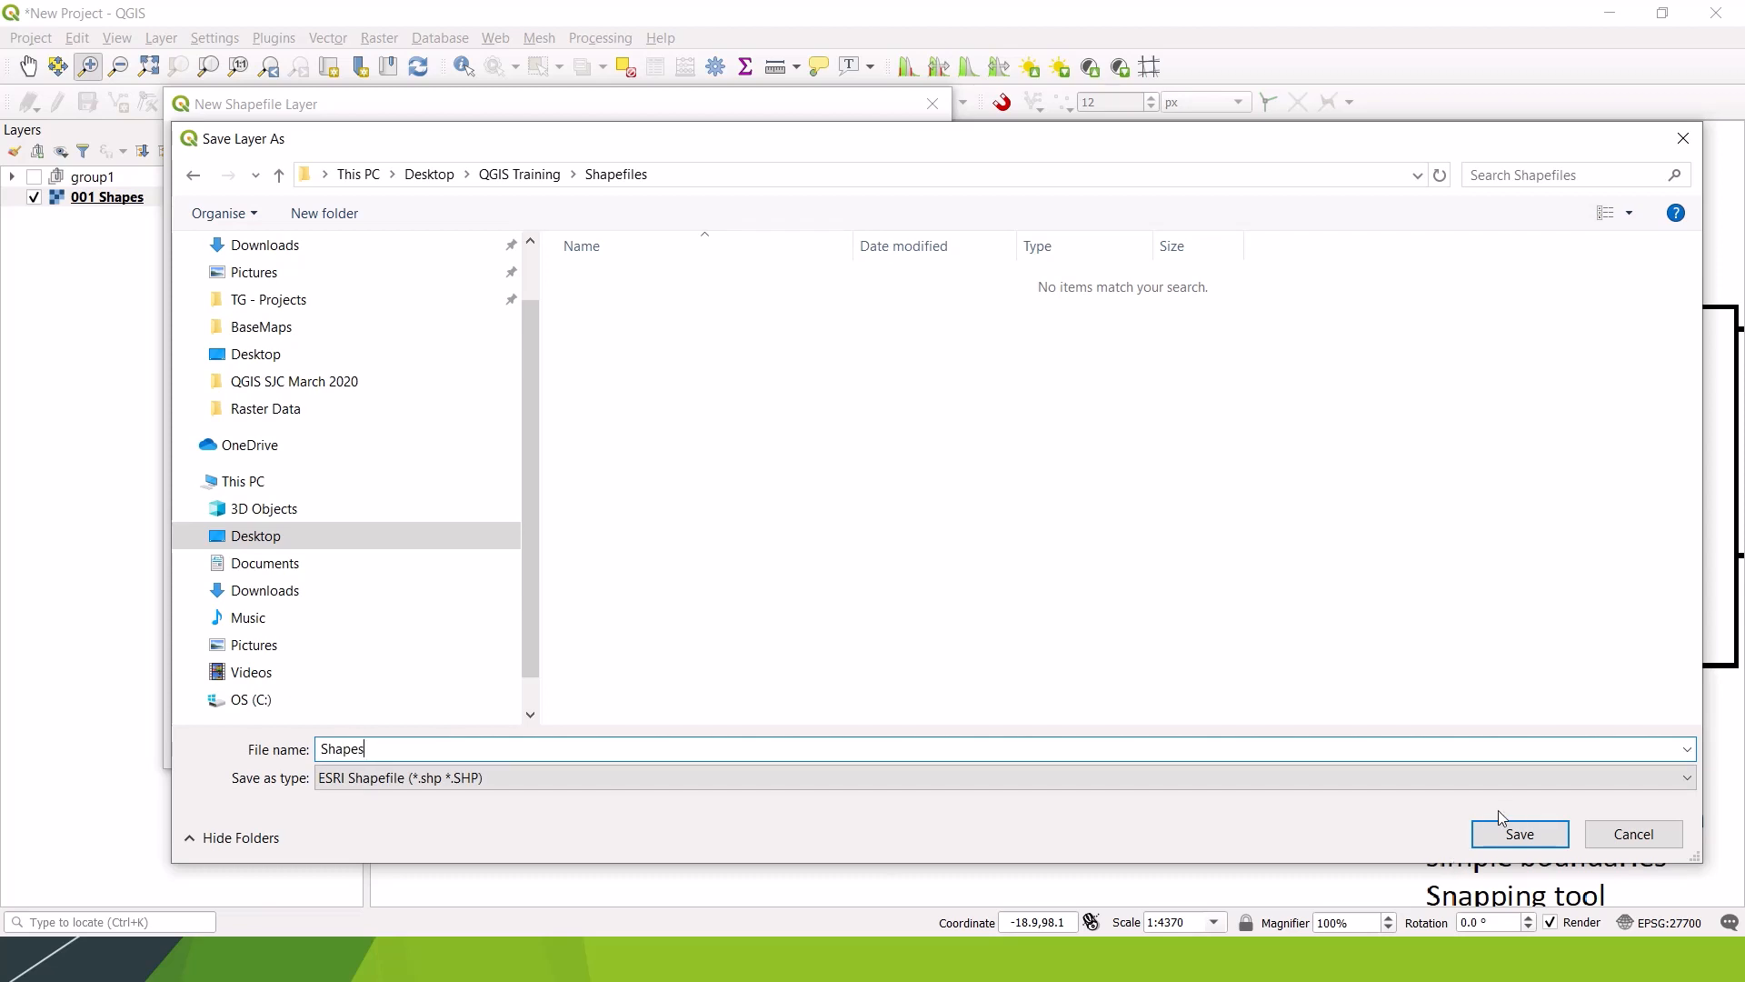
pyautogui.click(1518, 834)
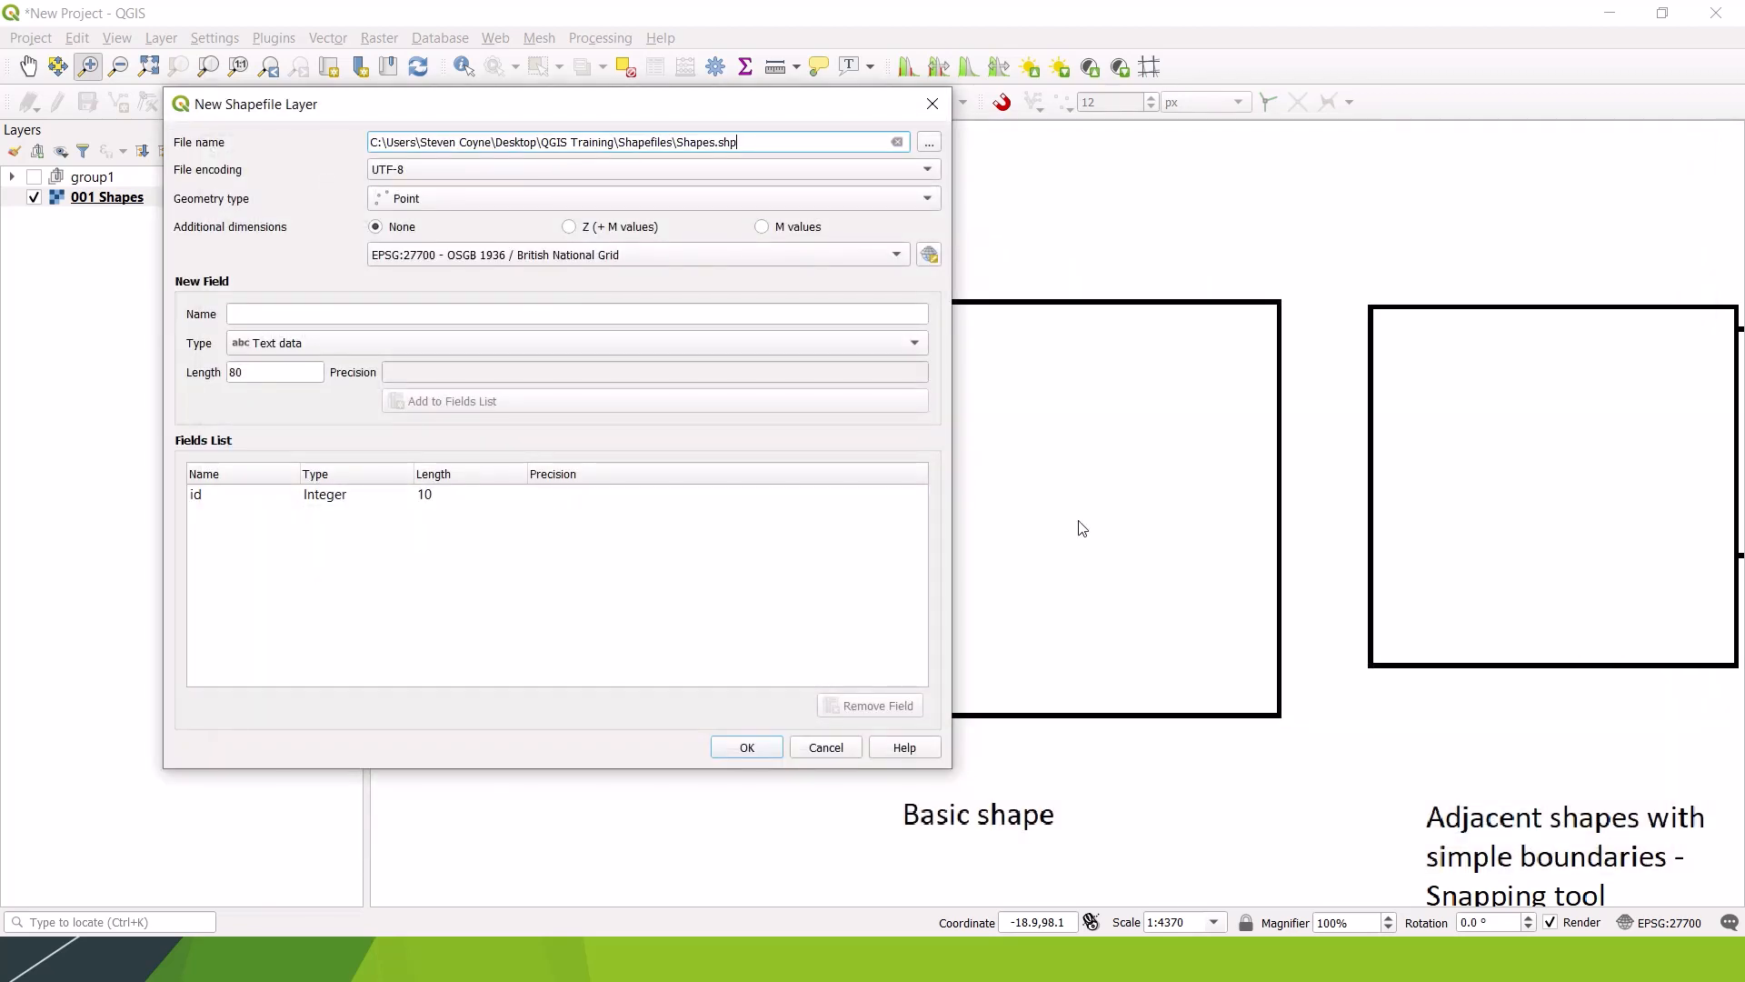
pyautogui.click(456, 200)
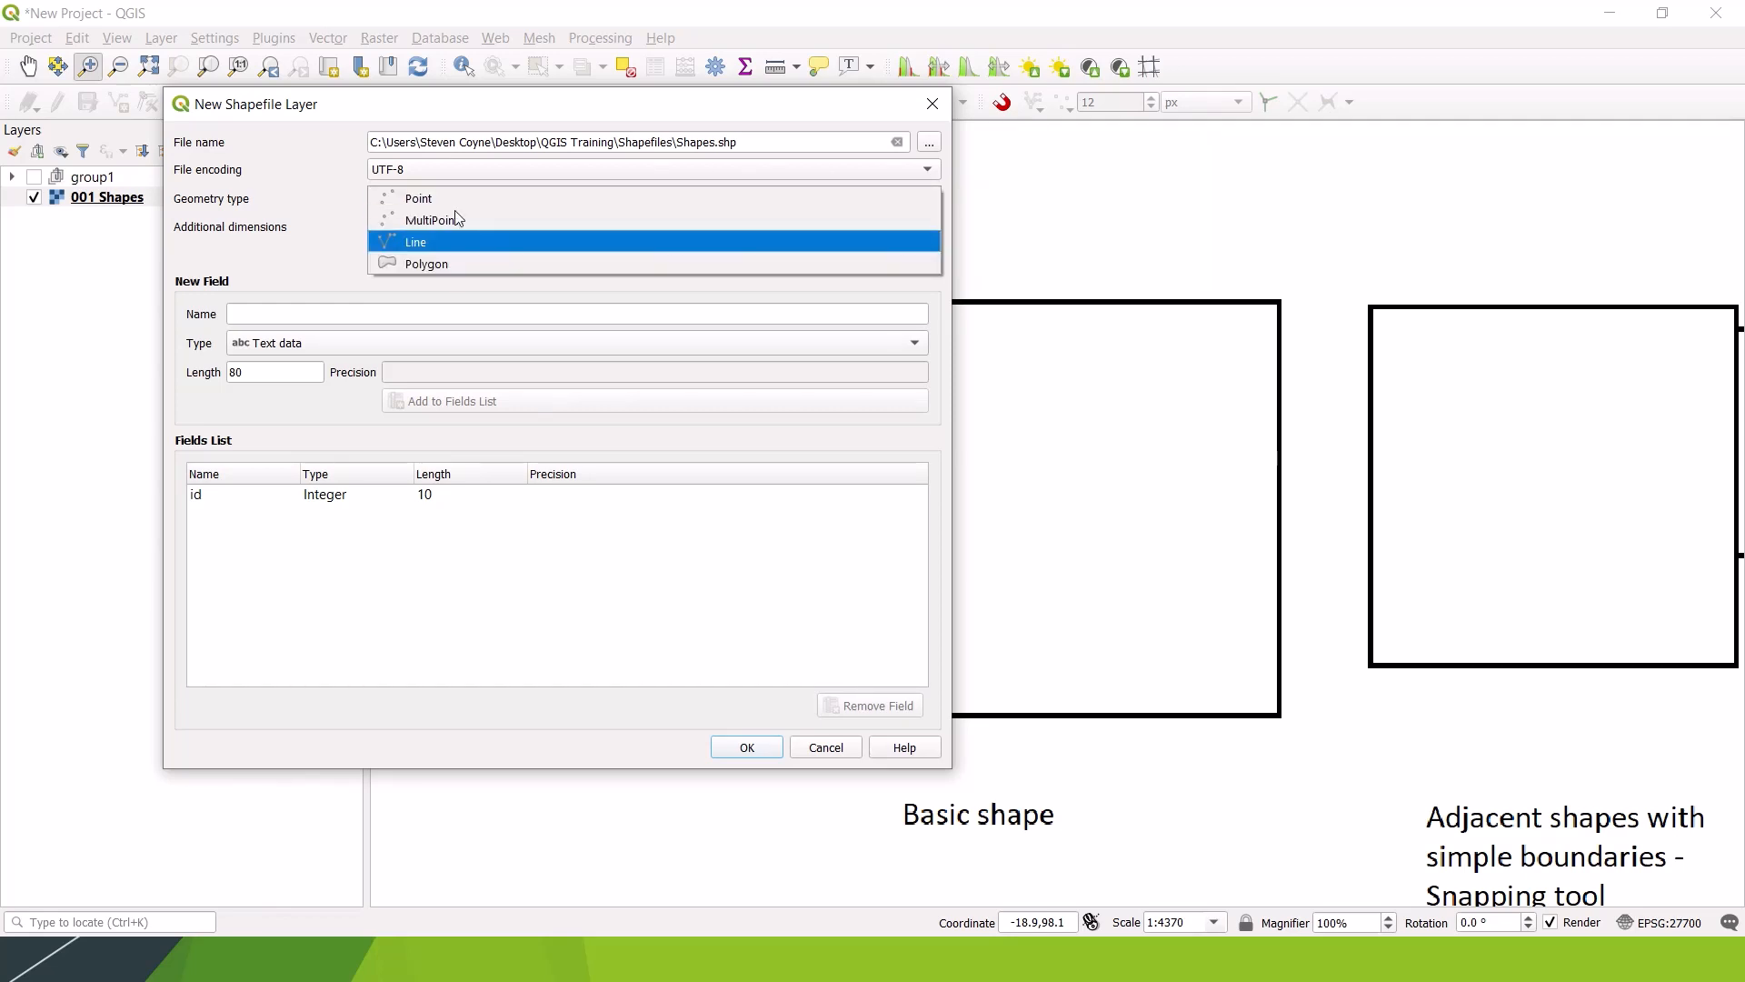
pyautogui.click(451, 263)
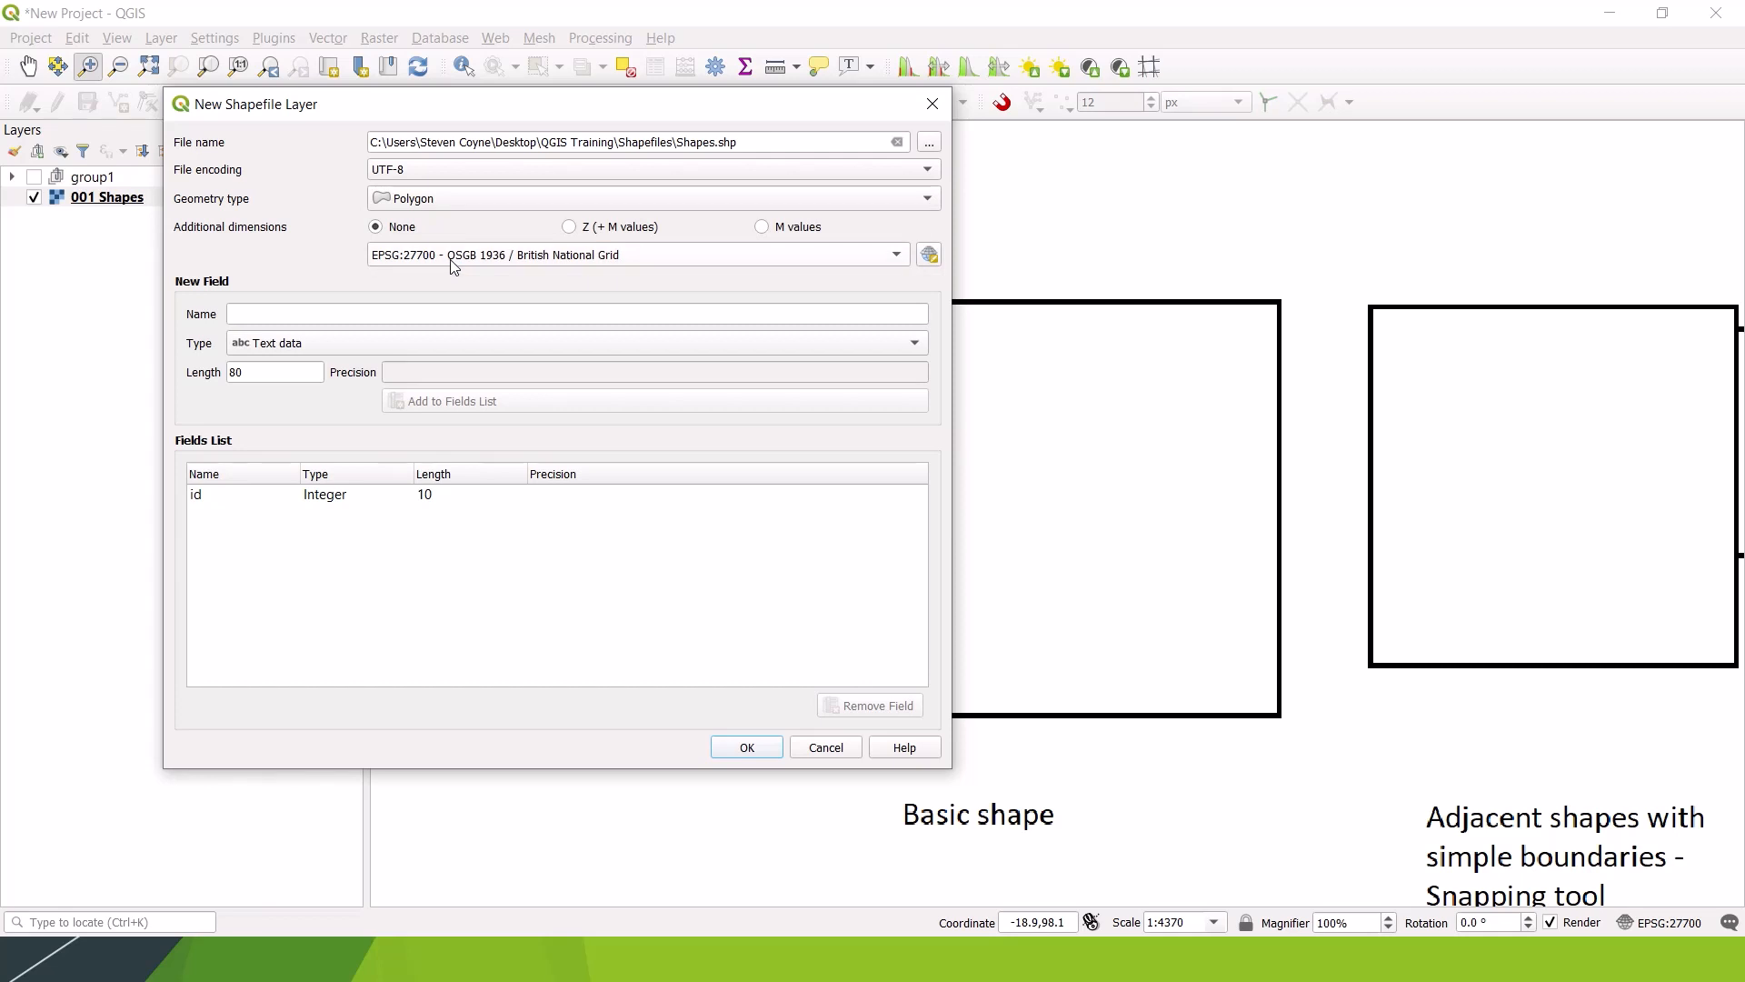
# Step: Add a text data field named Colour with a length of 10 to the new layer's fields
pyautogui.click(303, 313)
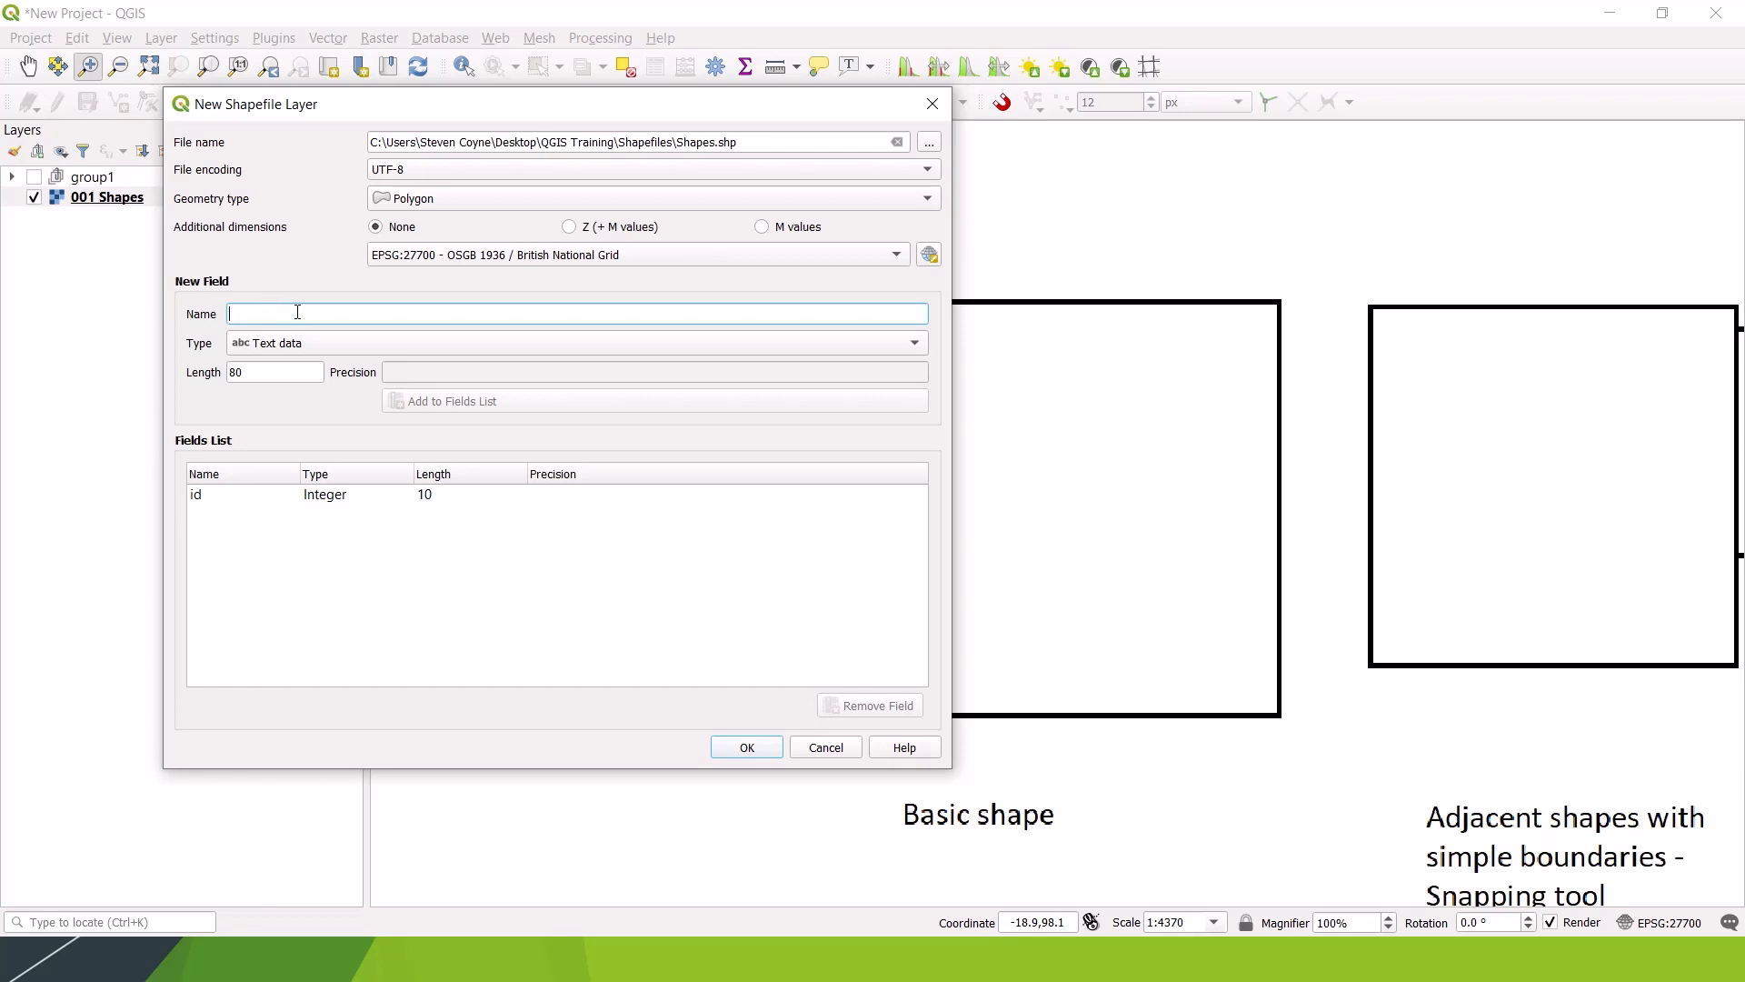
pyautogui.write('Colour')
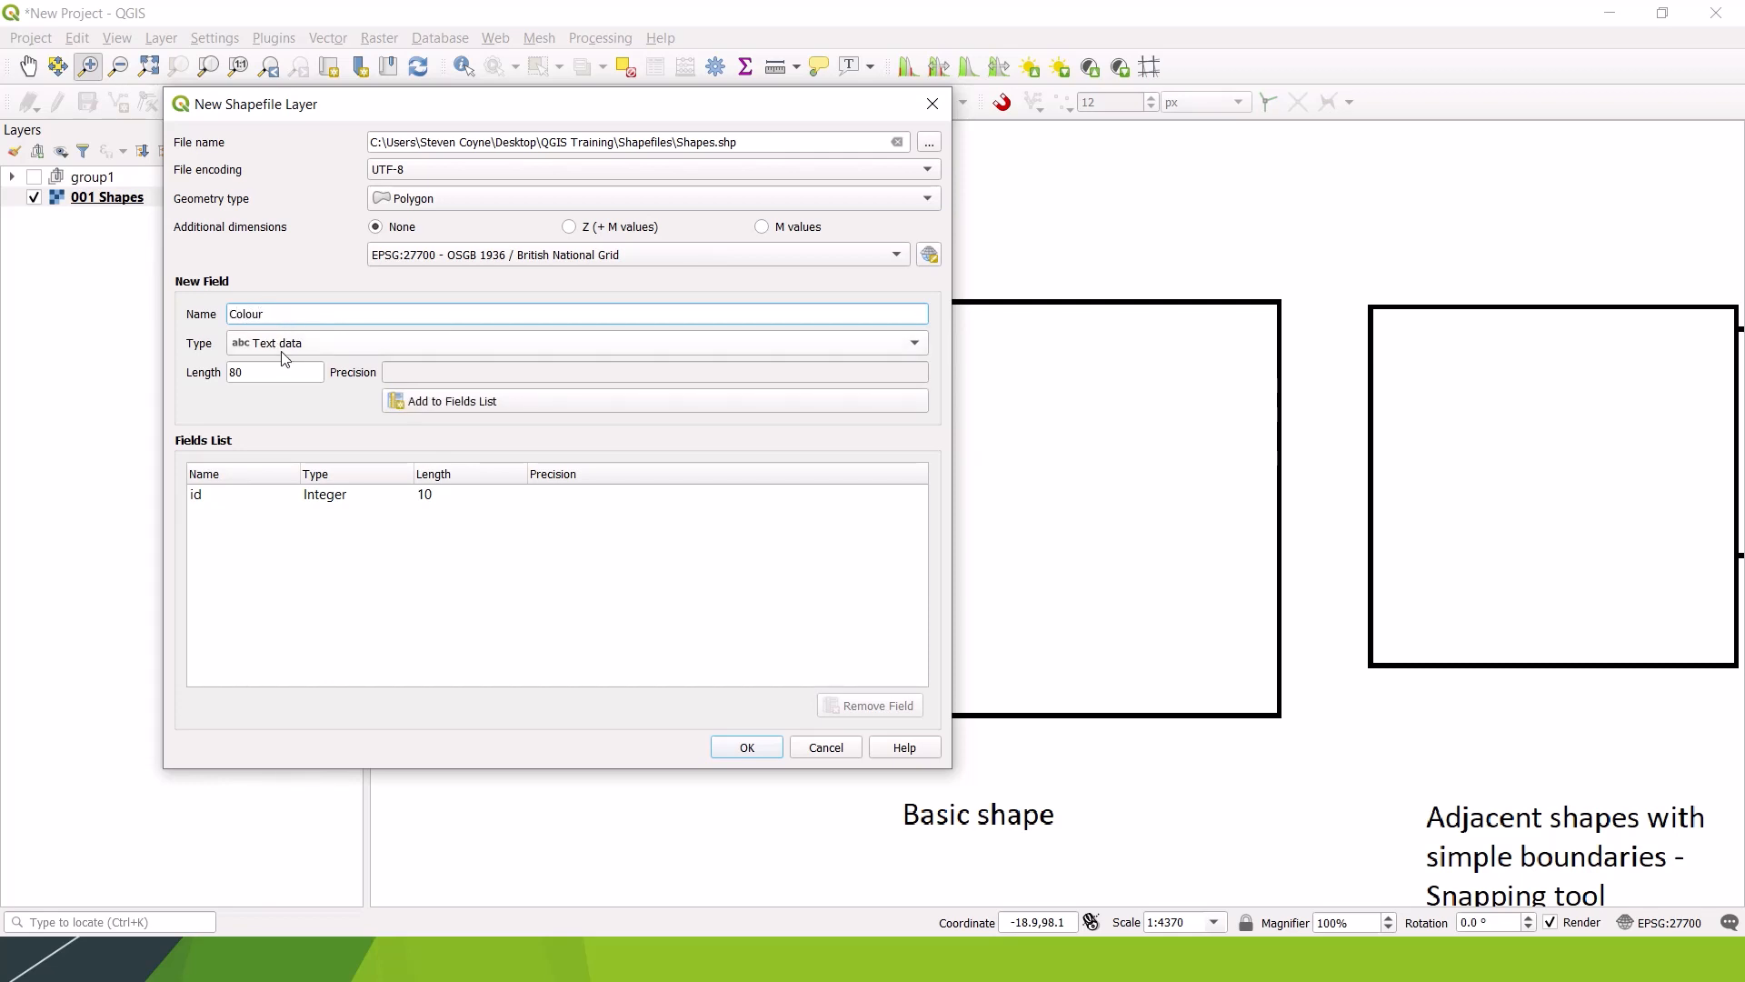
pyautogui.click(307, 343)
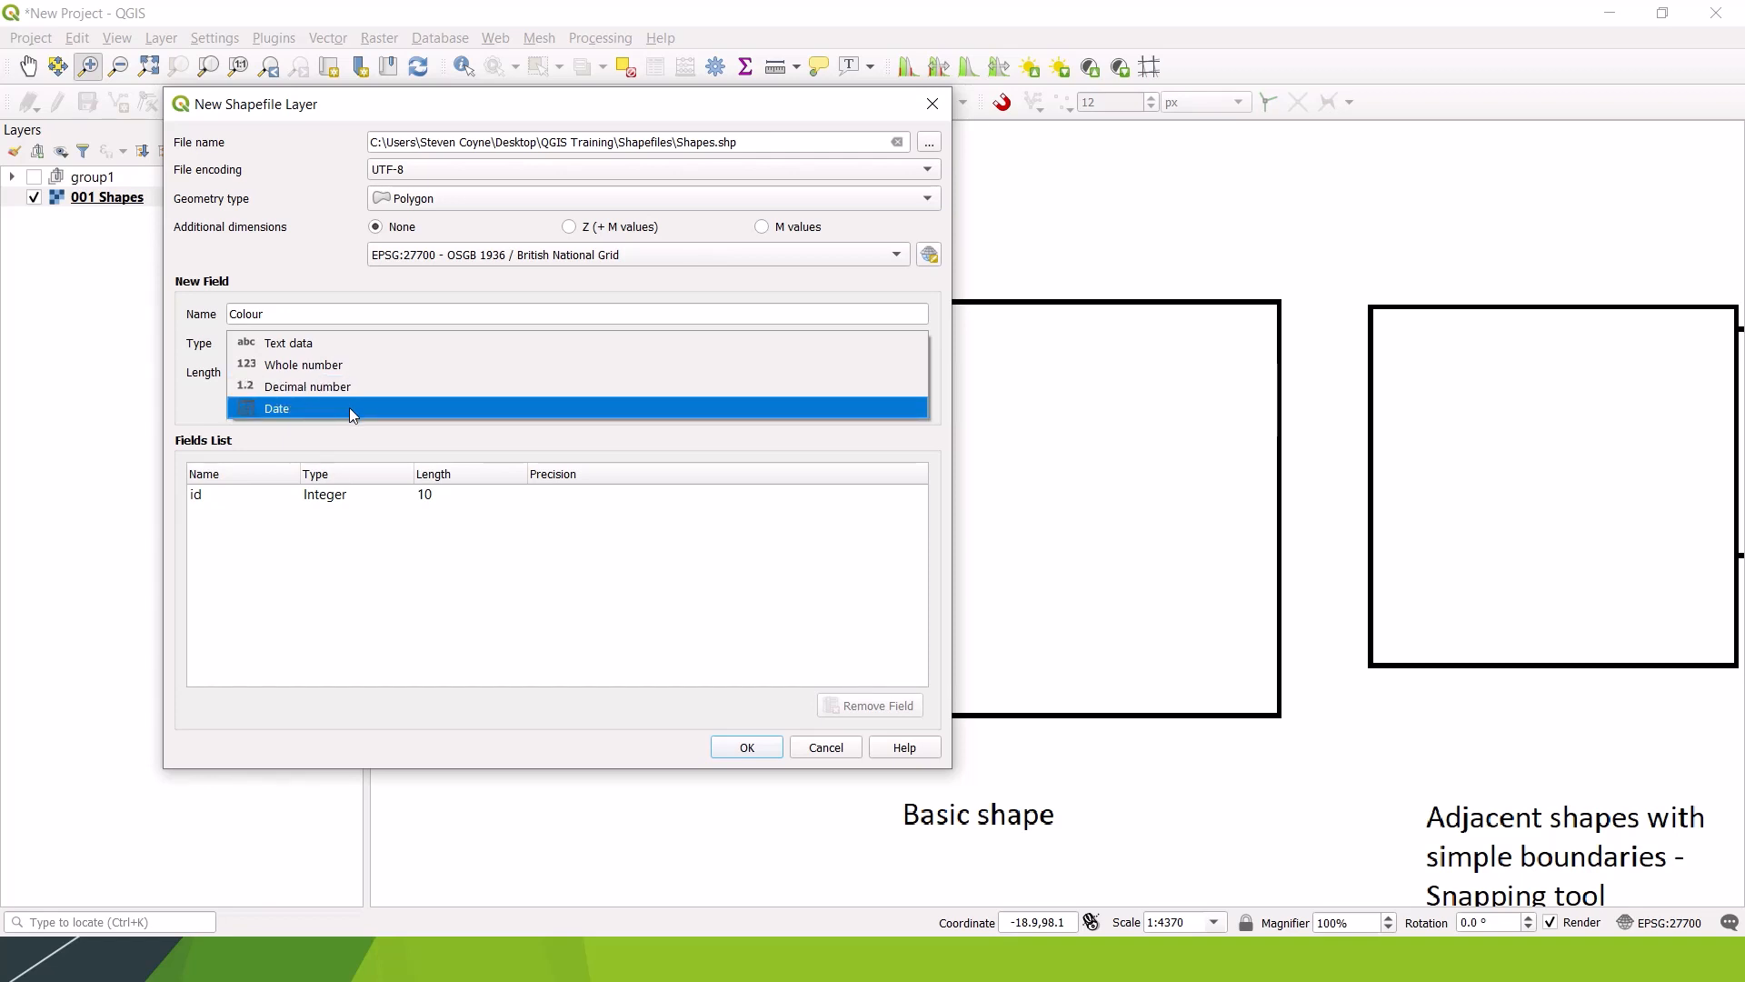
pyautogui.click(308, 343)
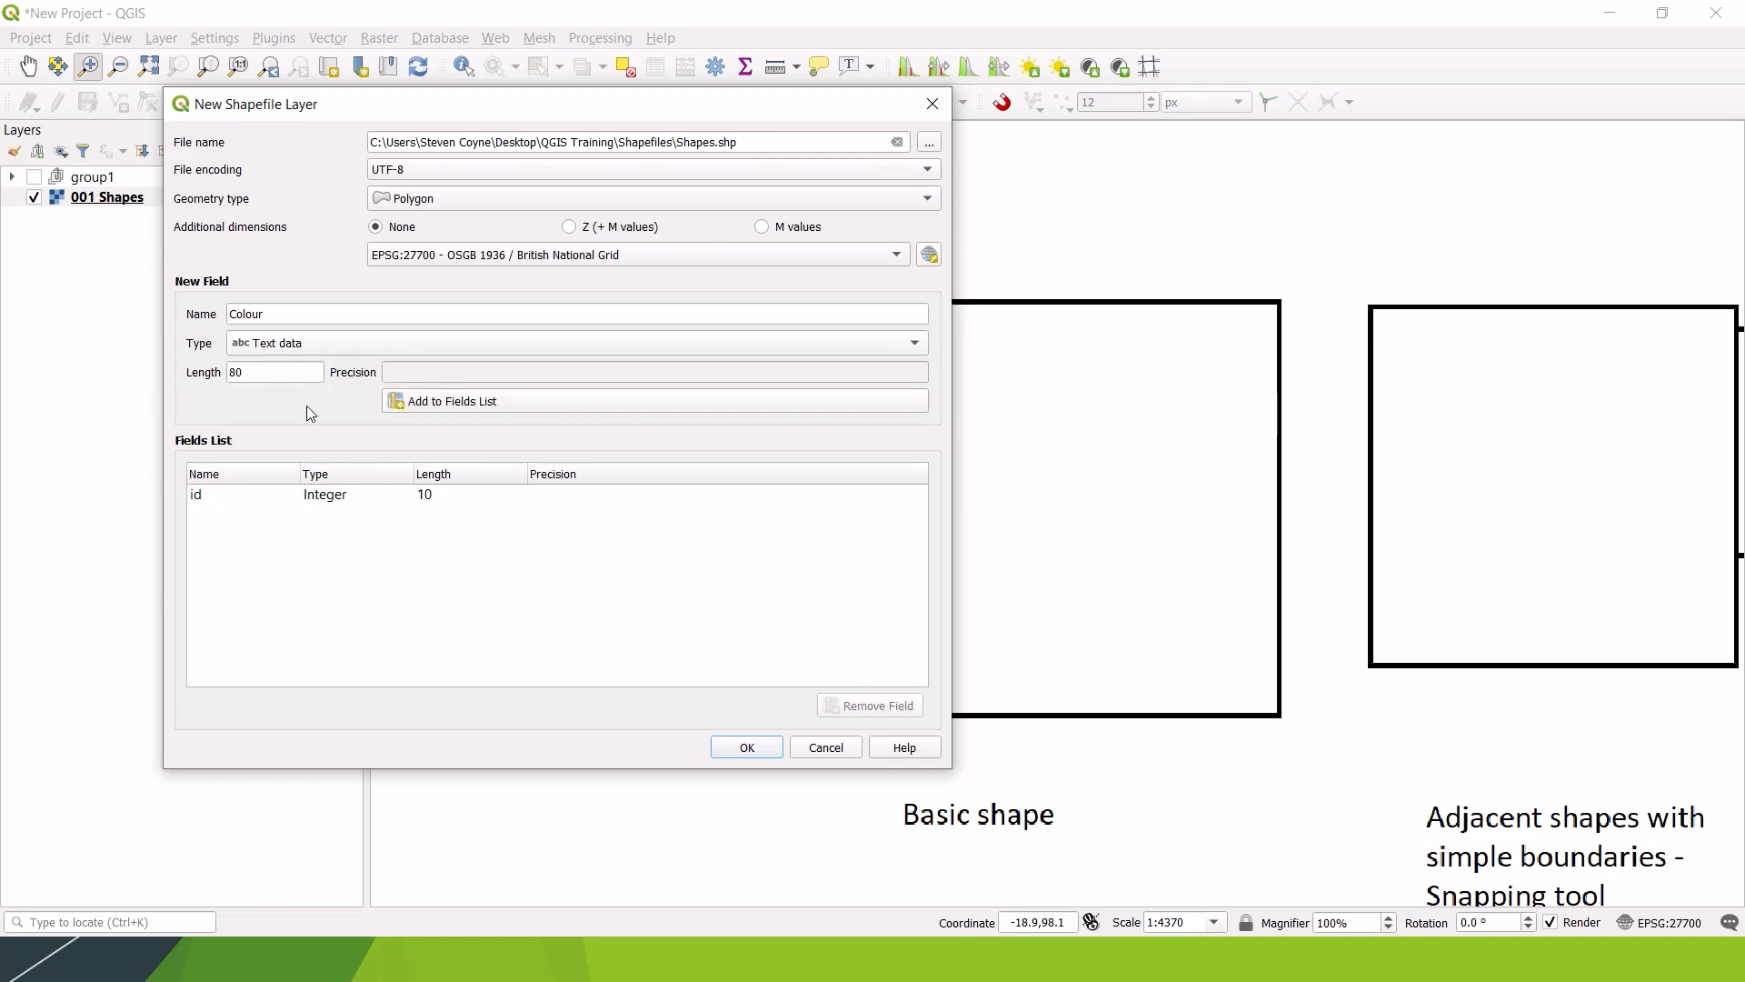
pyautogui.doubleClick(261, 367)
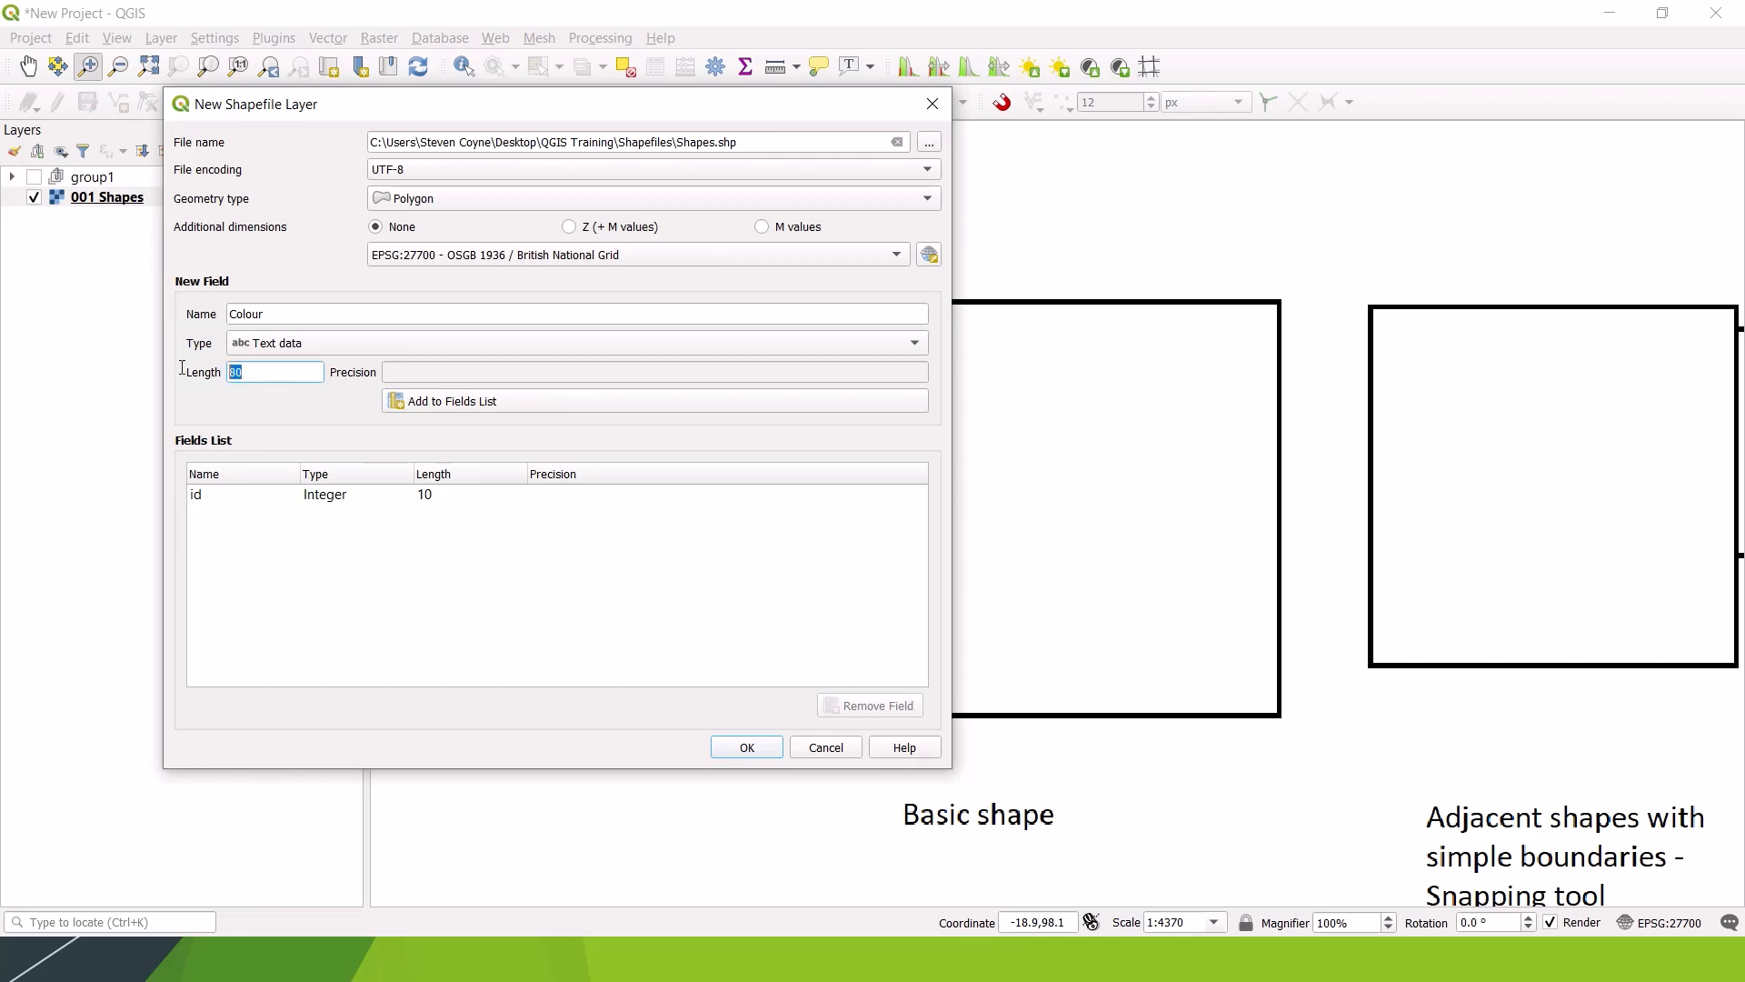
pyautogui.click(287, 369)
pyautogui.doubleClick(261, 369)
pyautogui.write('10')
pyautogui.click(490, 407)
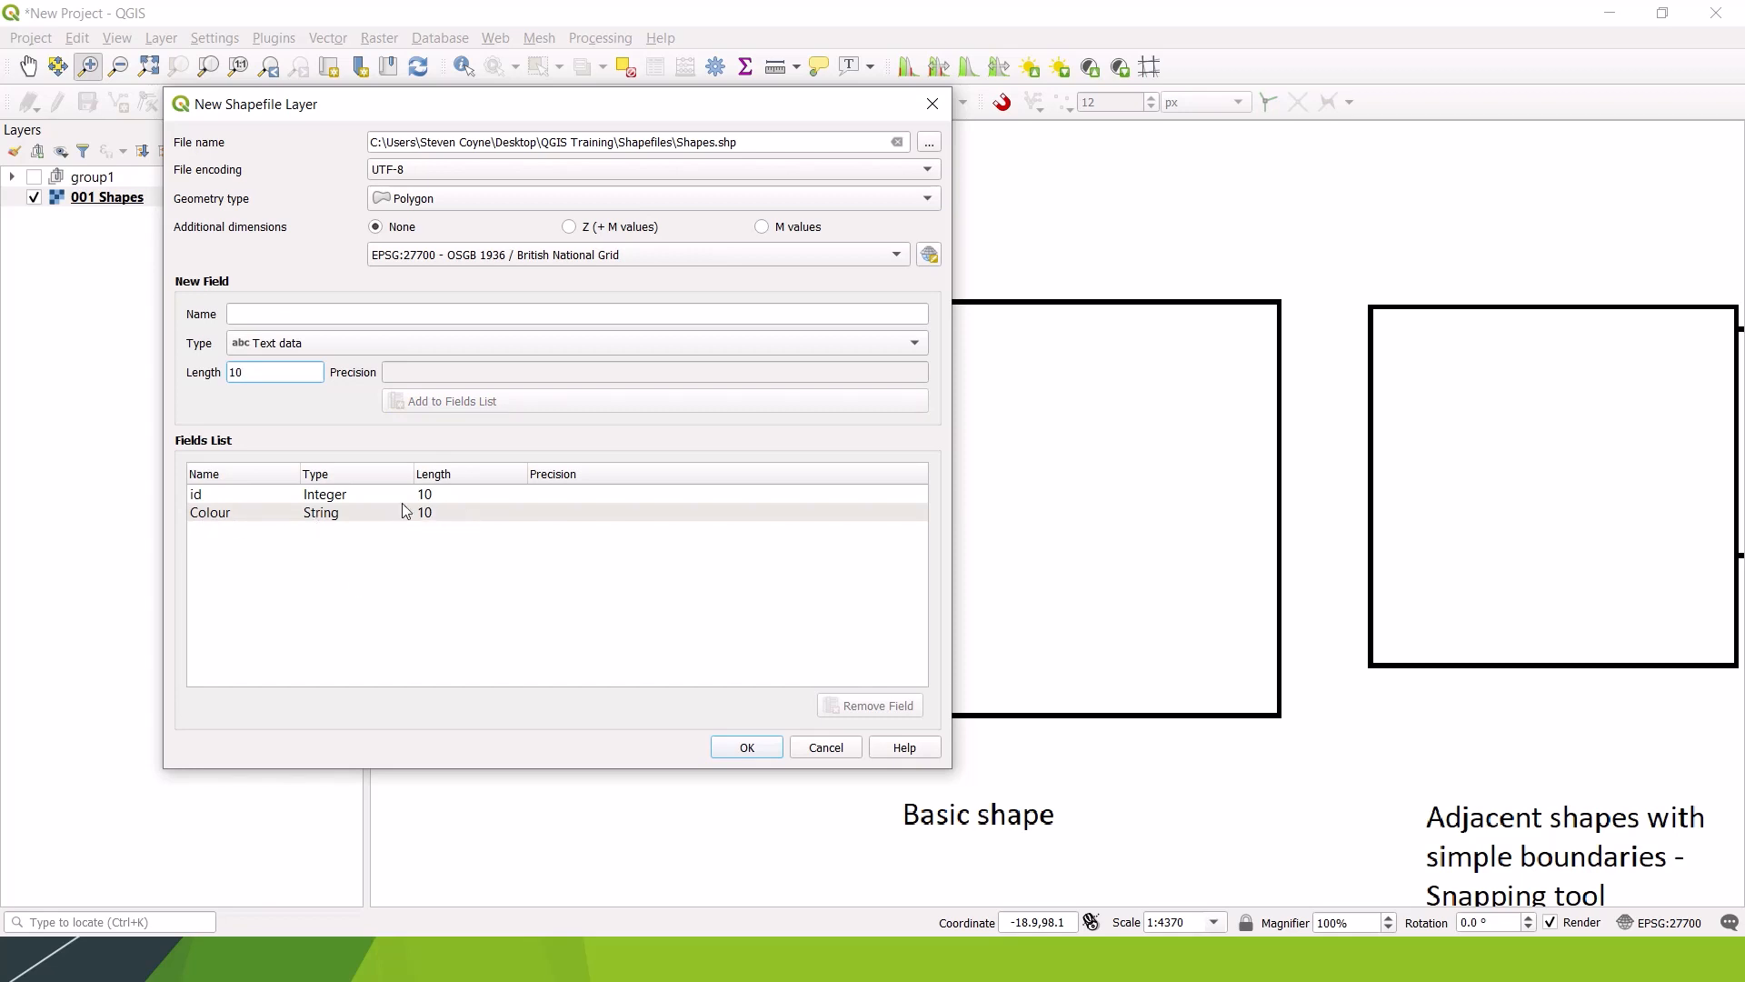
pyautogui.click(275, 314)
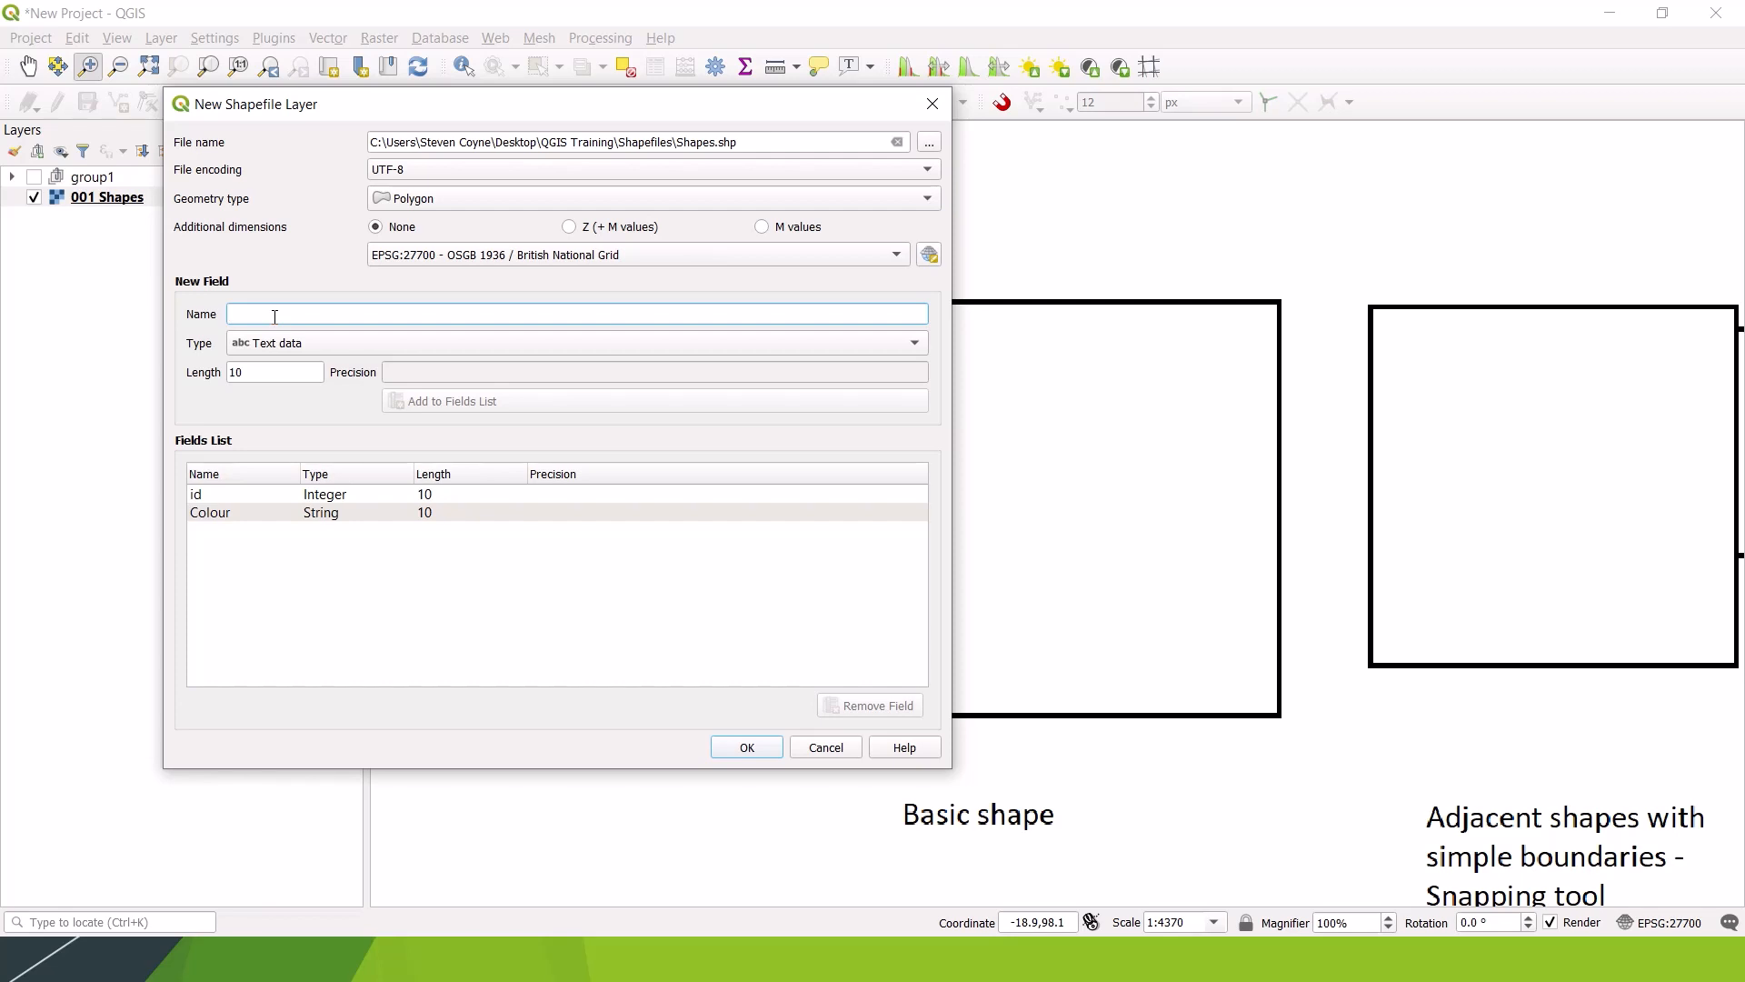
pyautogui.write('Shape')
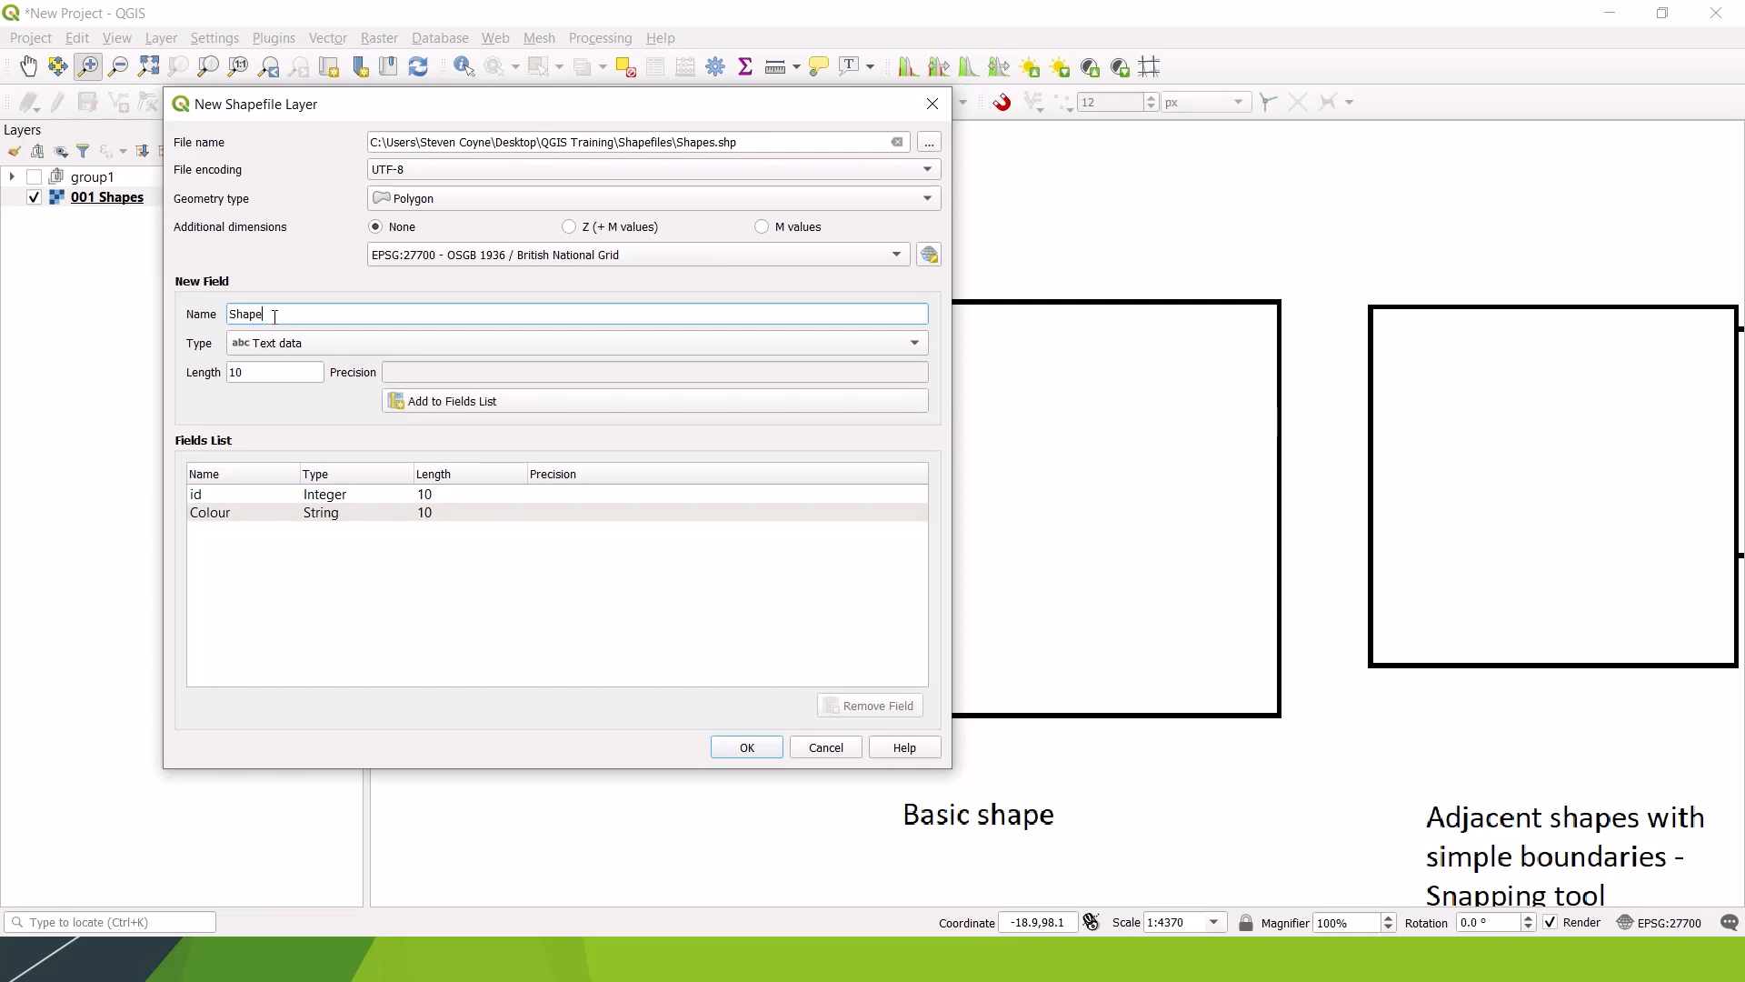
pyautogui.press('BackSpace')
pyautogui.press('BackSpace')
pyautogui.press('BackSpace')
pyautogui.press('BackSpace')
pyautogui.press('BackSpace')
pyautogui.press('BackSpace')
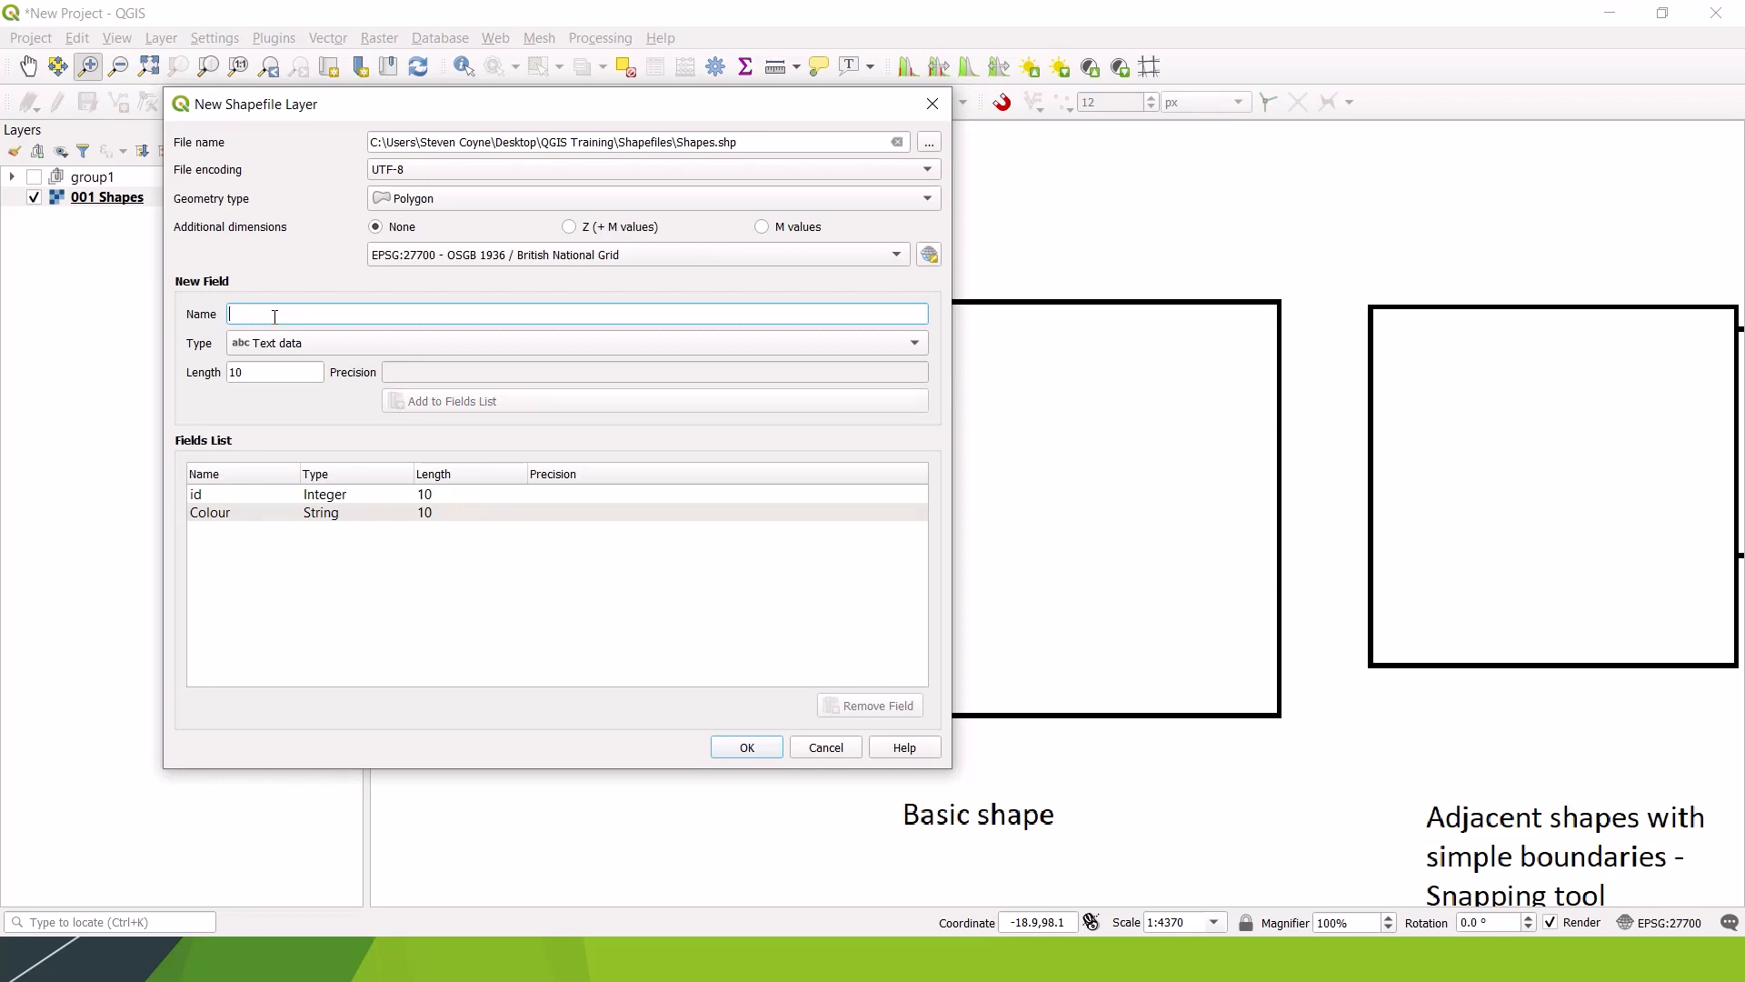
pyautogui.write('1234567891')
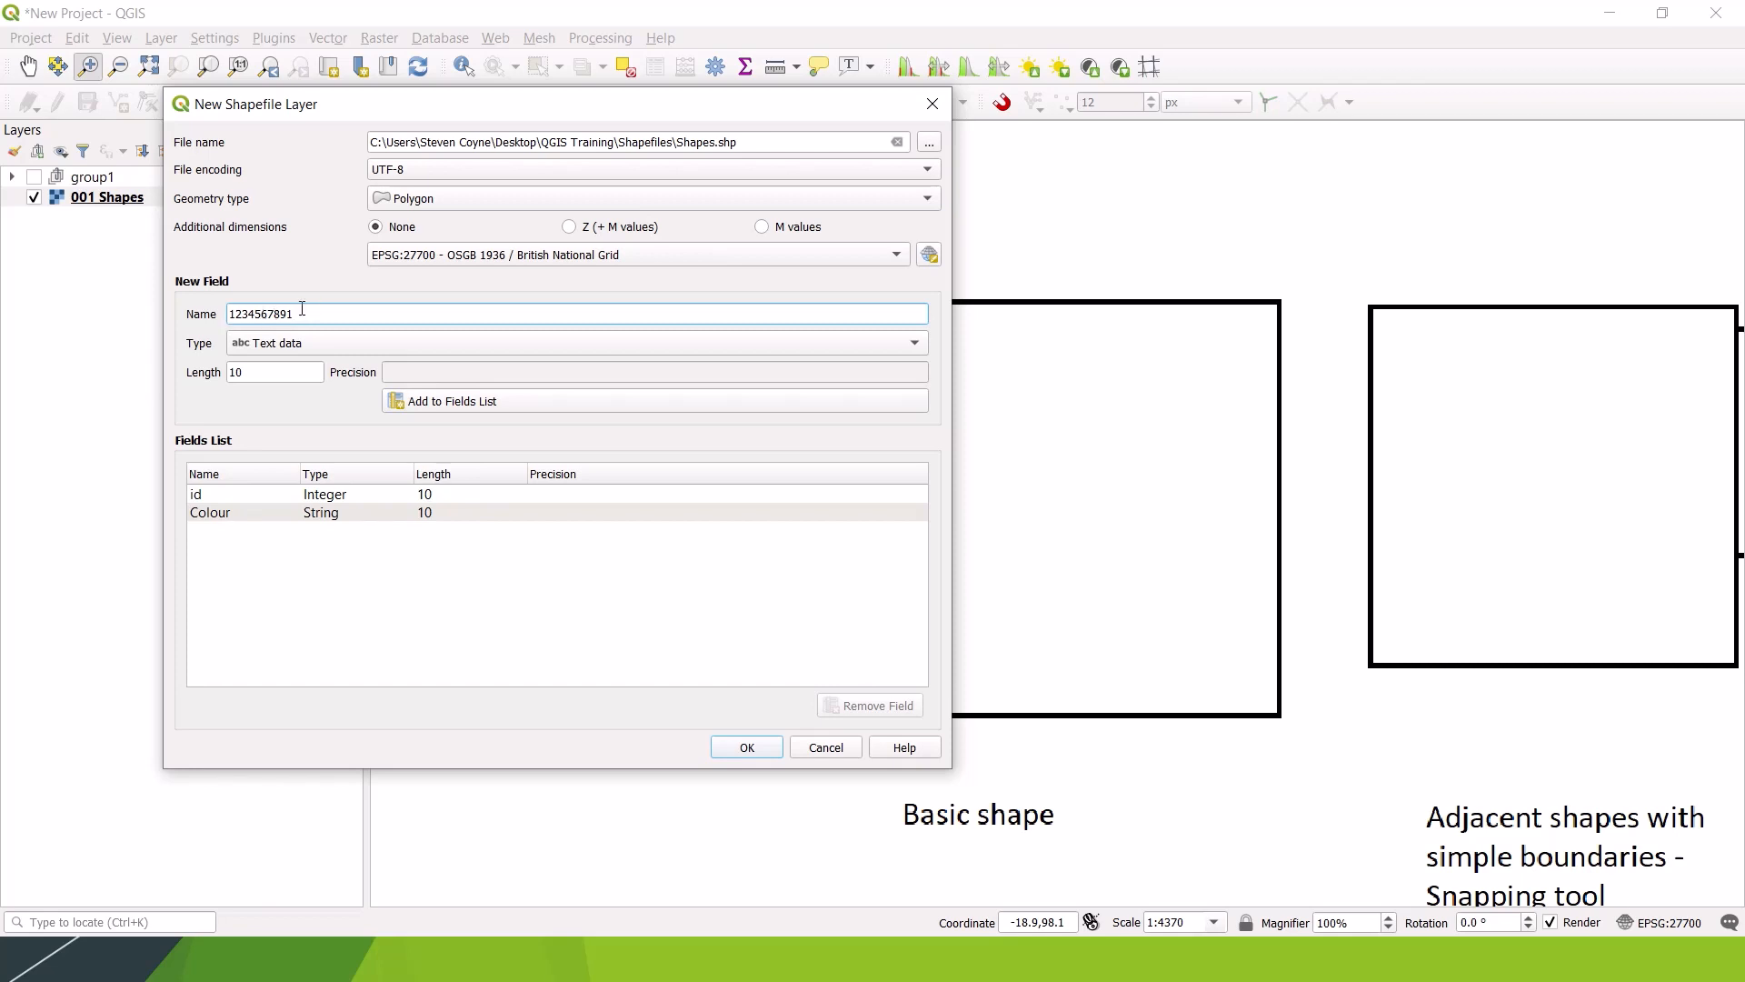
pyautogui.moveTo(297, 314); pyautogui.dragTo(227, 313)
pyautogui.press('BackSpace')
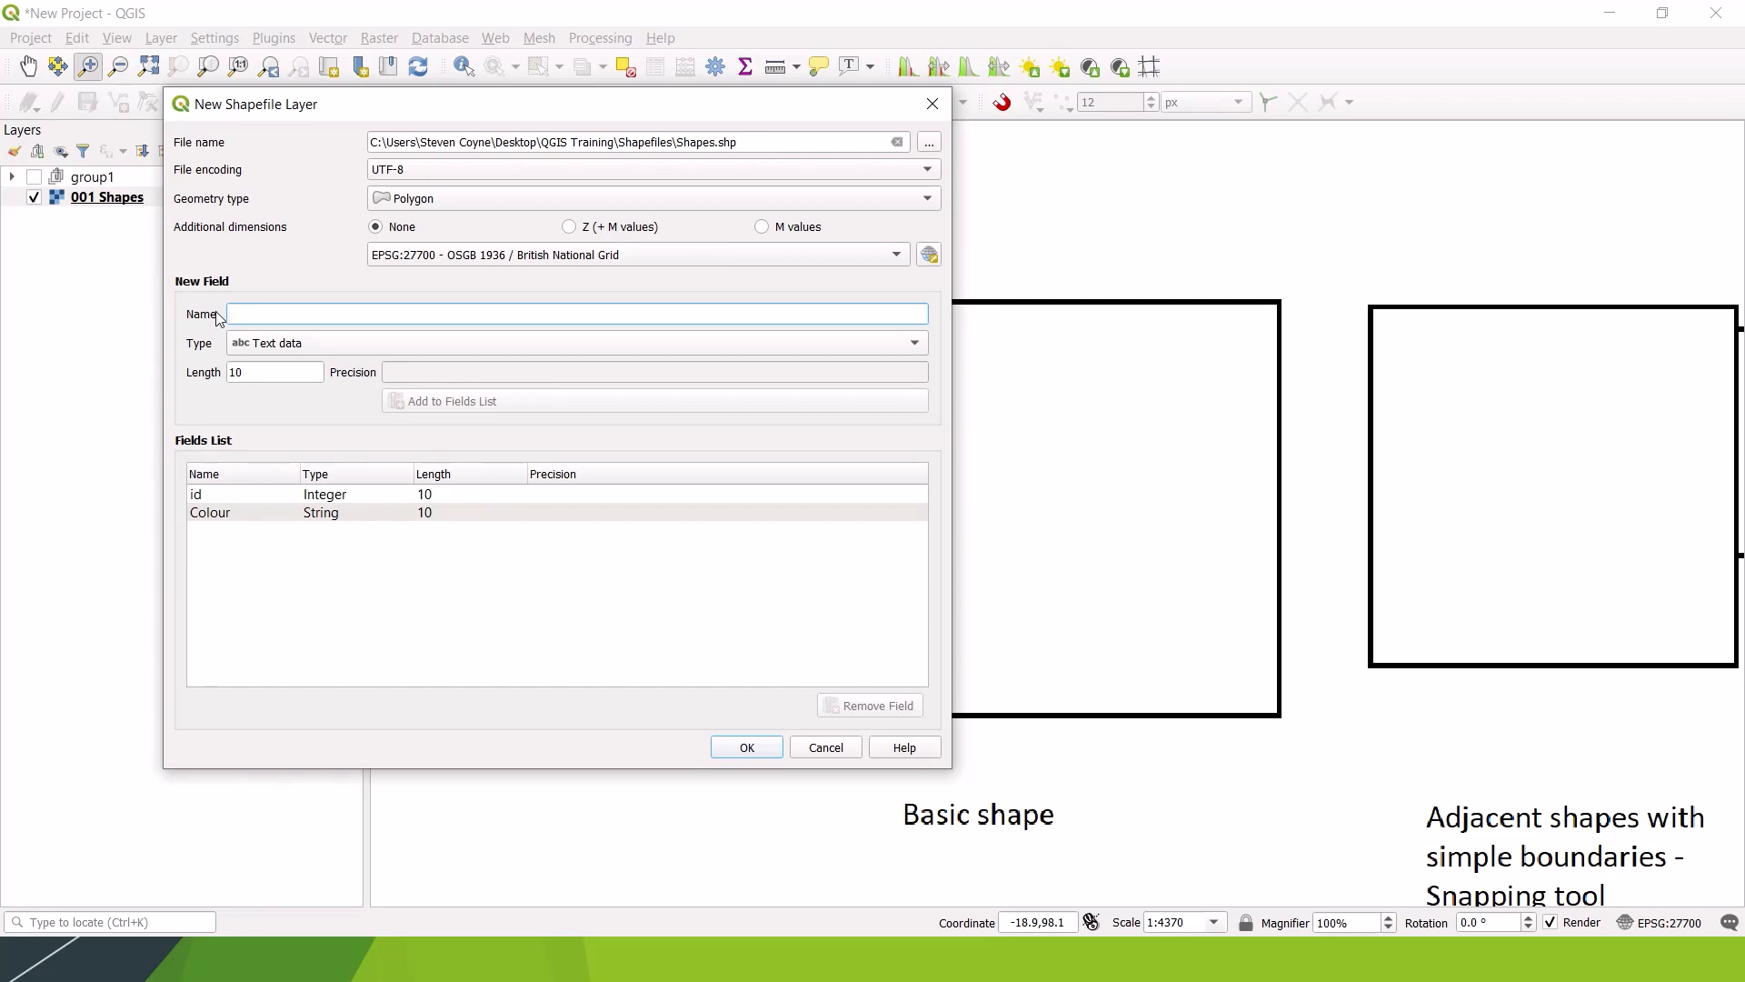
# Step: Add a whole number field named ShapeNo with a length of 10 to the new layer's fields
pyautogui.write('ShapeNo')
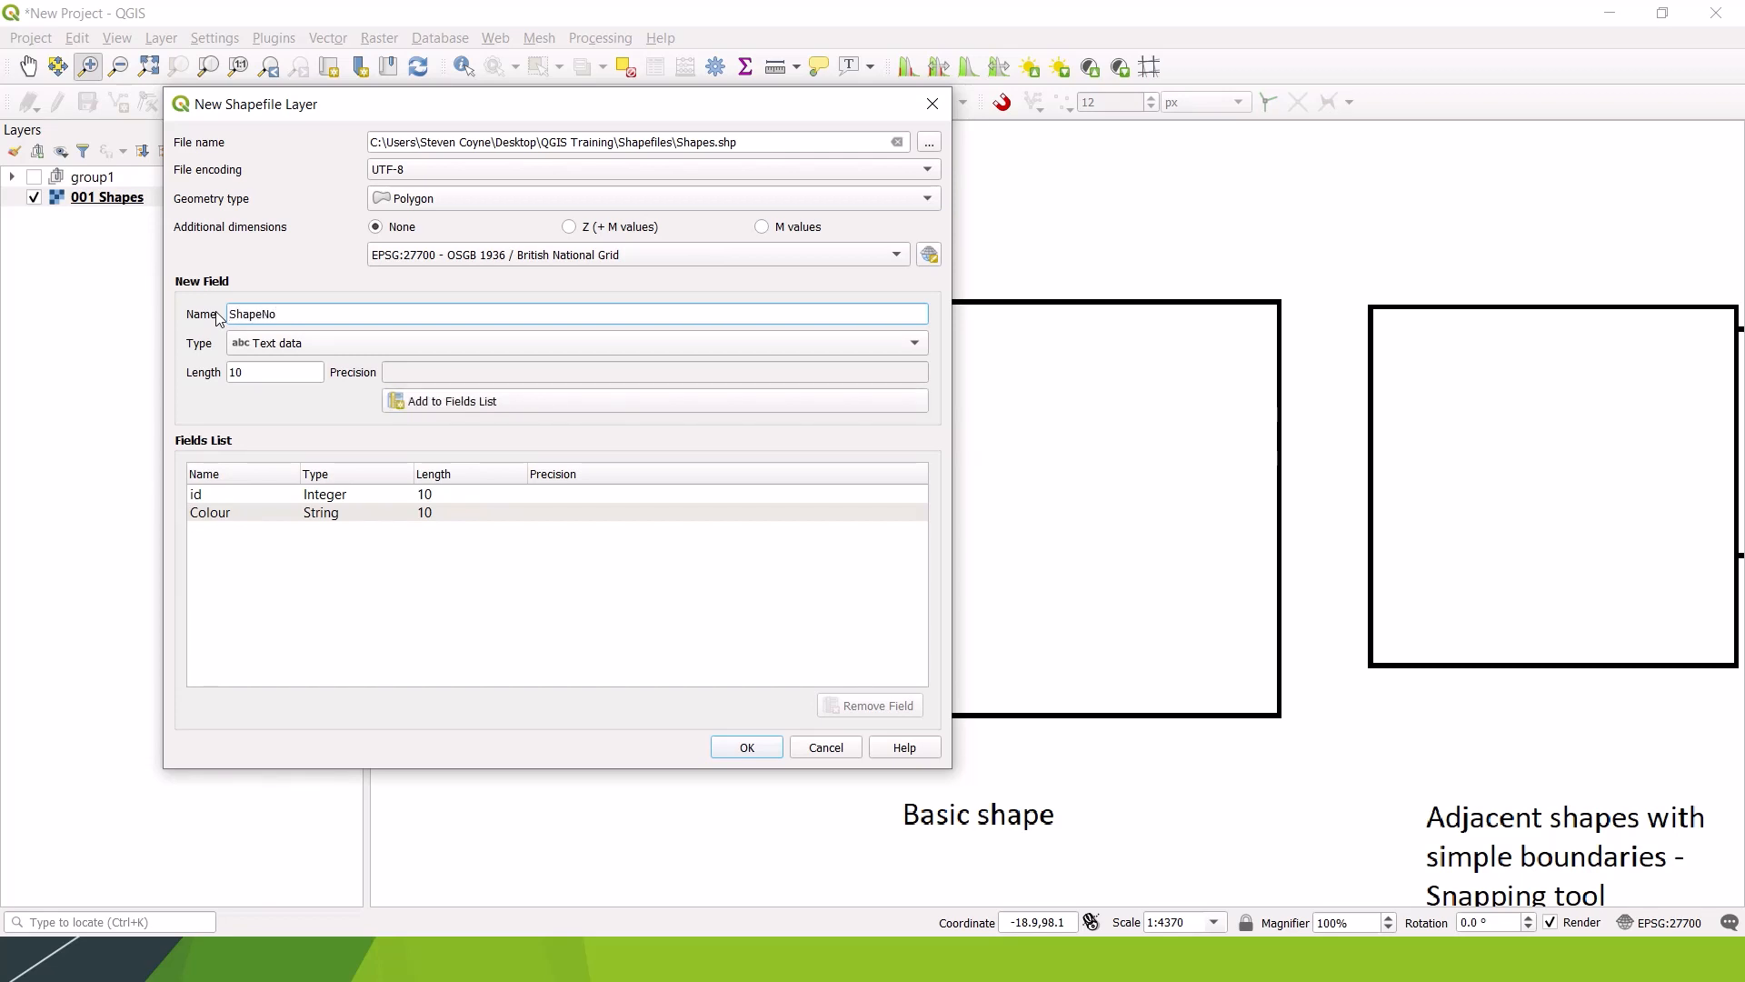
pyautogui.click(296, 342)
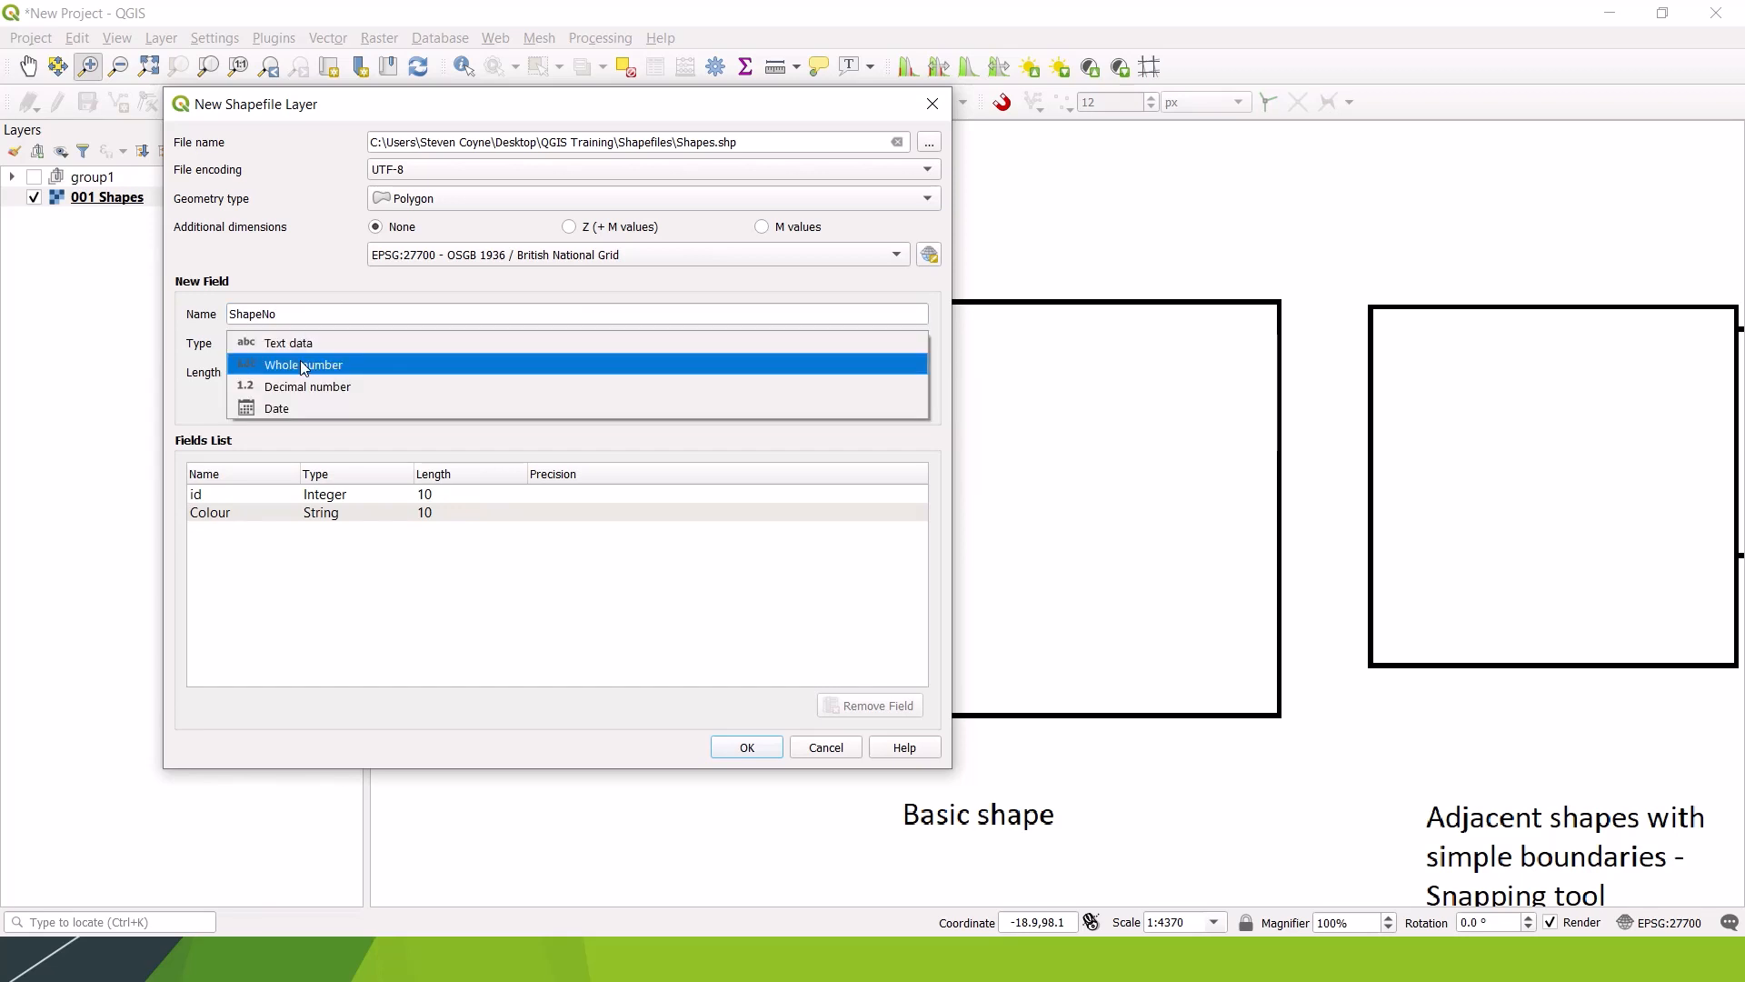
pyautogui.click(302, 366)
pyautogui.moveTo(300, 372); pyautogui.dragTo(225, 371)
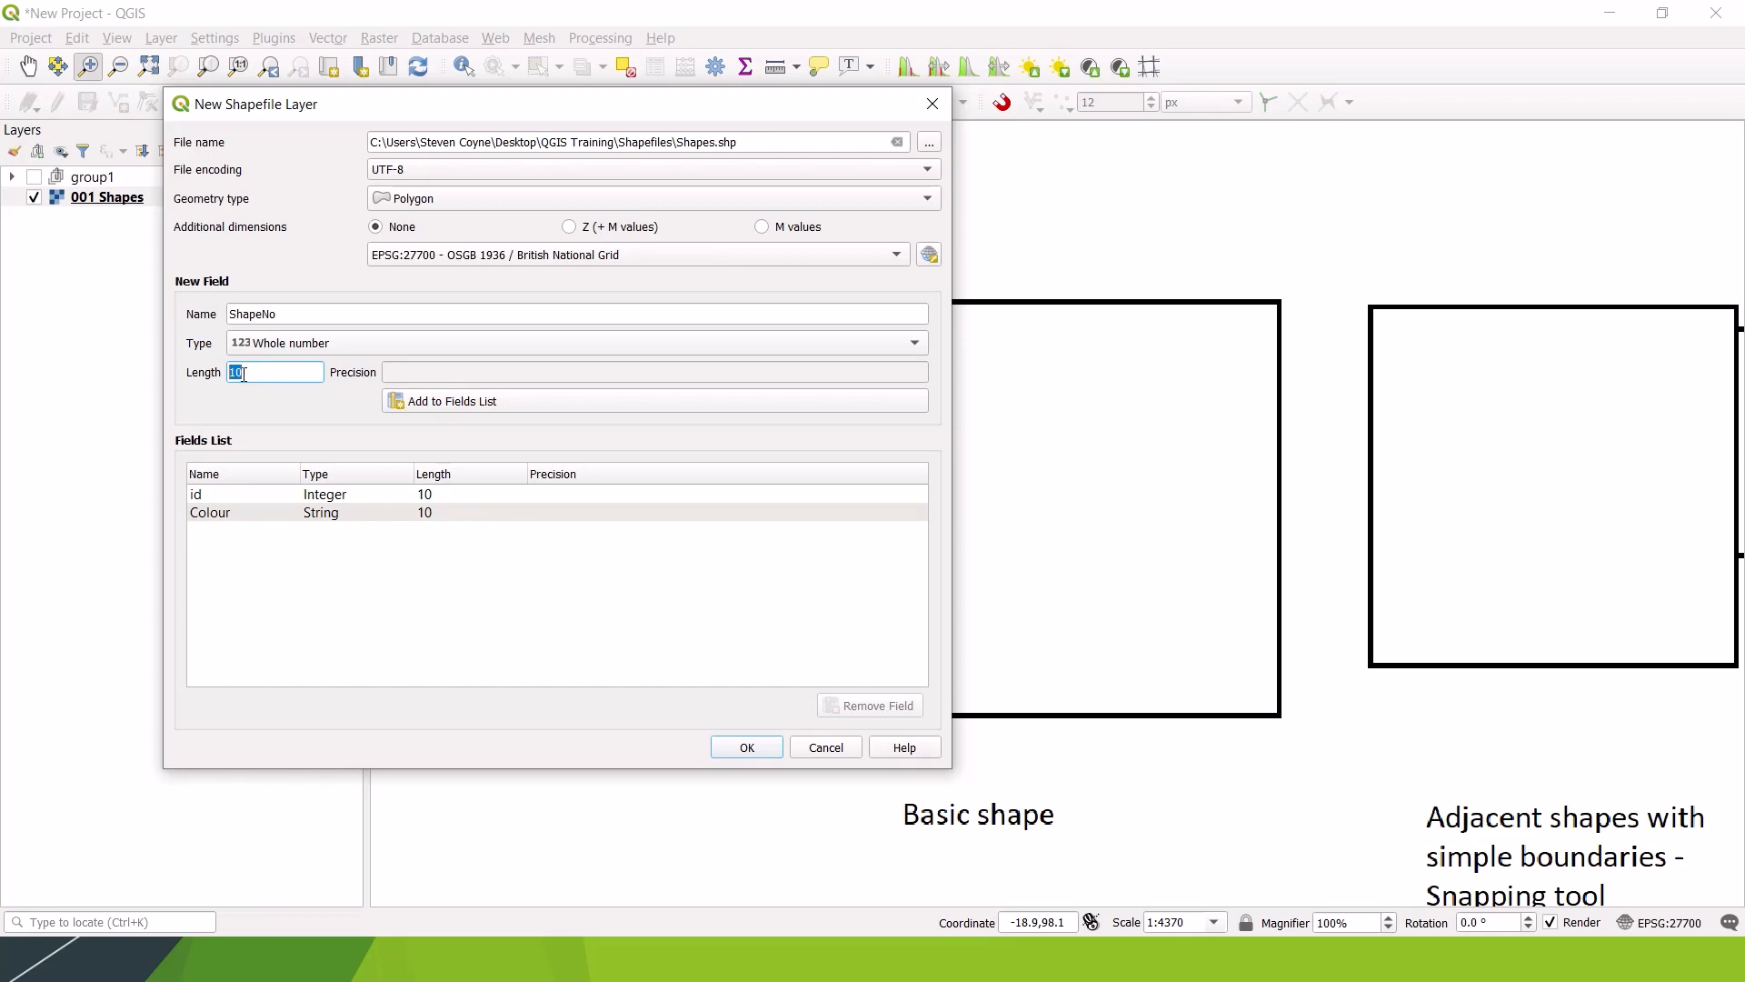
pyautogui.click(476, 401)
# Step: Add a decimal number field named ShapeArea with a length of 10, create the shapefile layer and select it
pyautogui.click(236, 313)
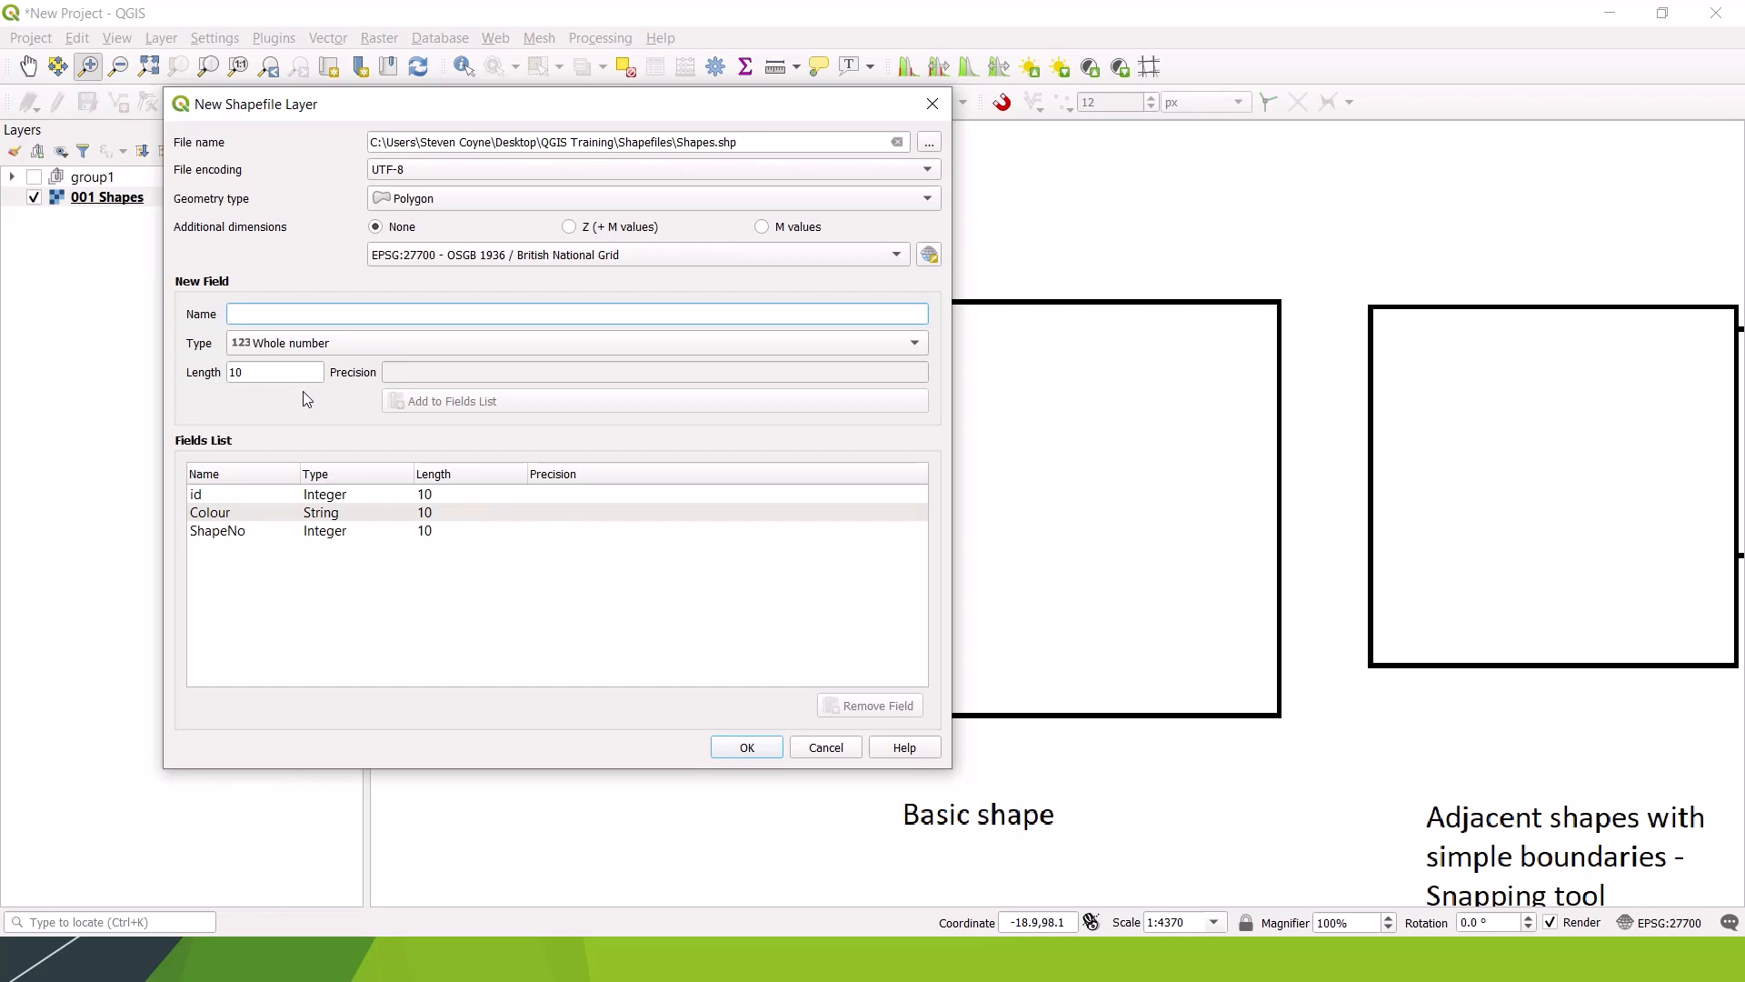
pyautogui.write('ShapeArea')
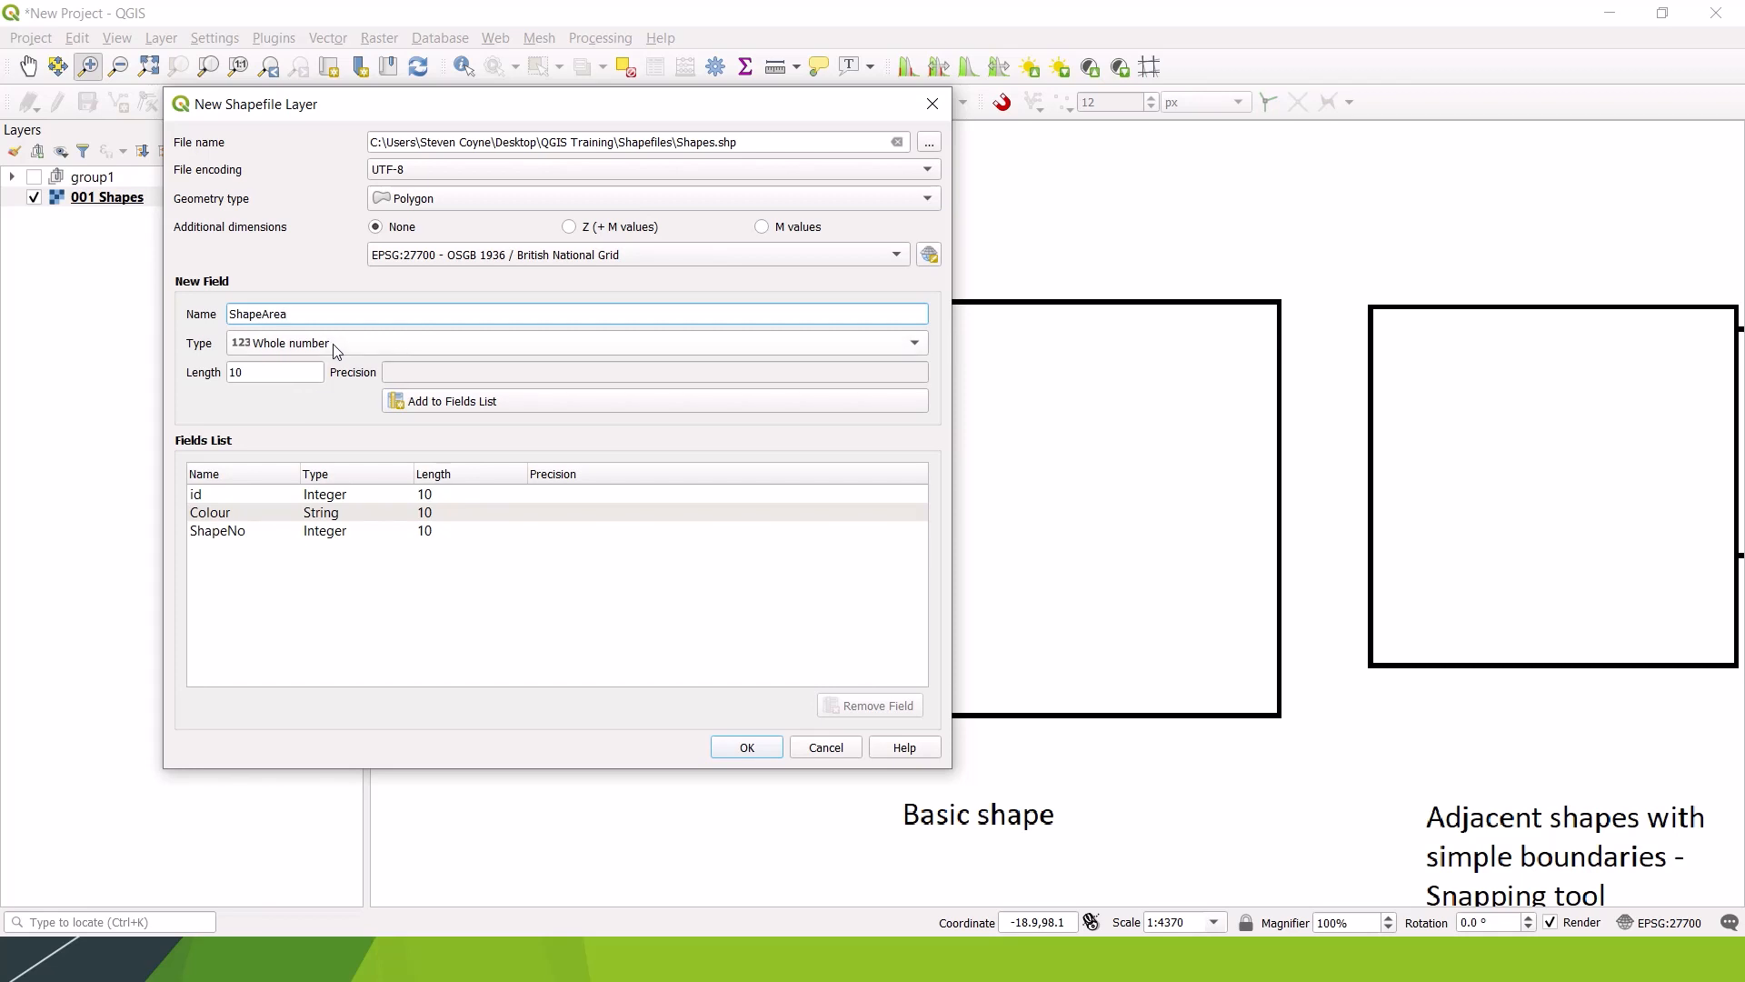
pyautogui.click(336, 351)
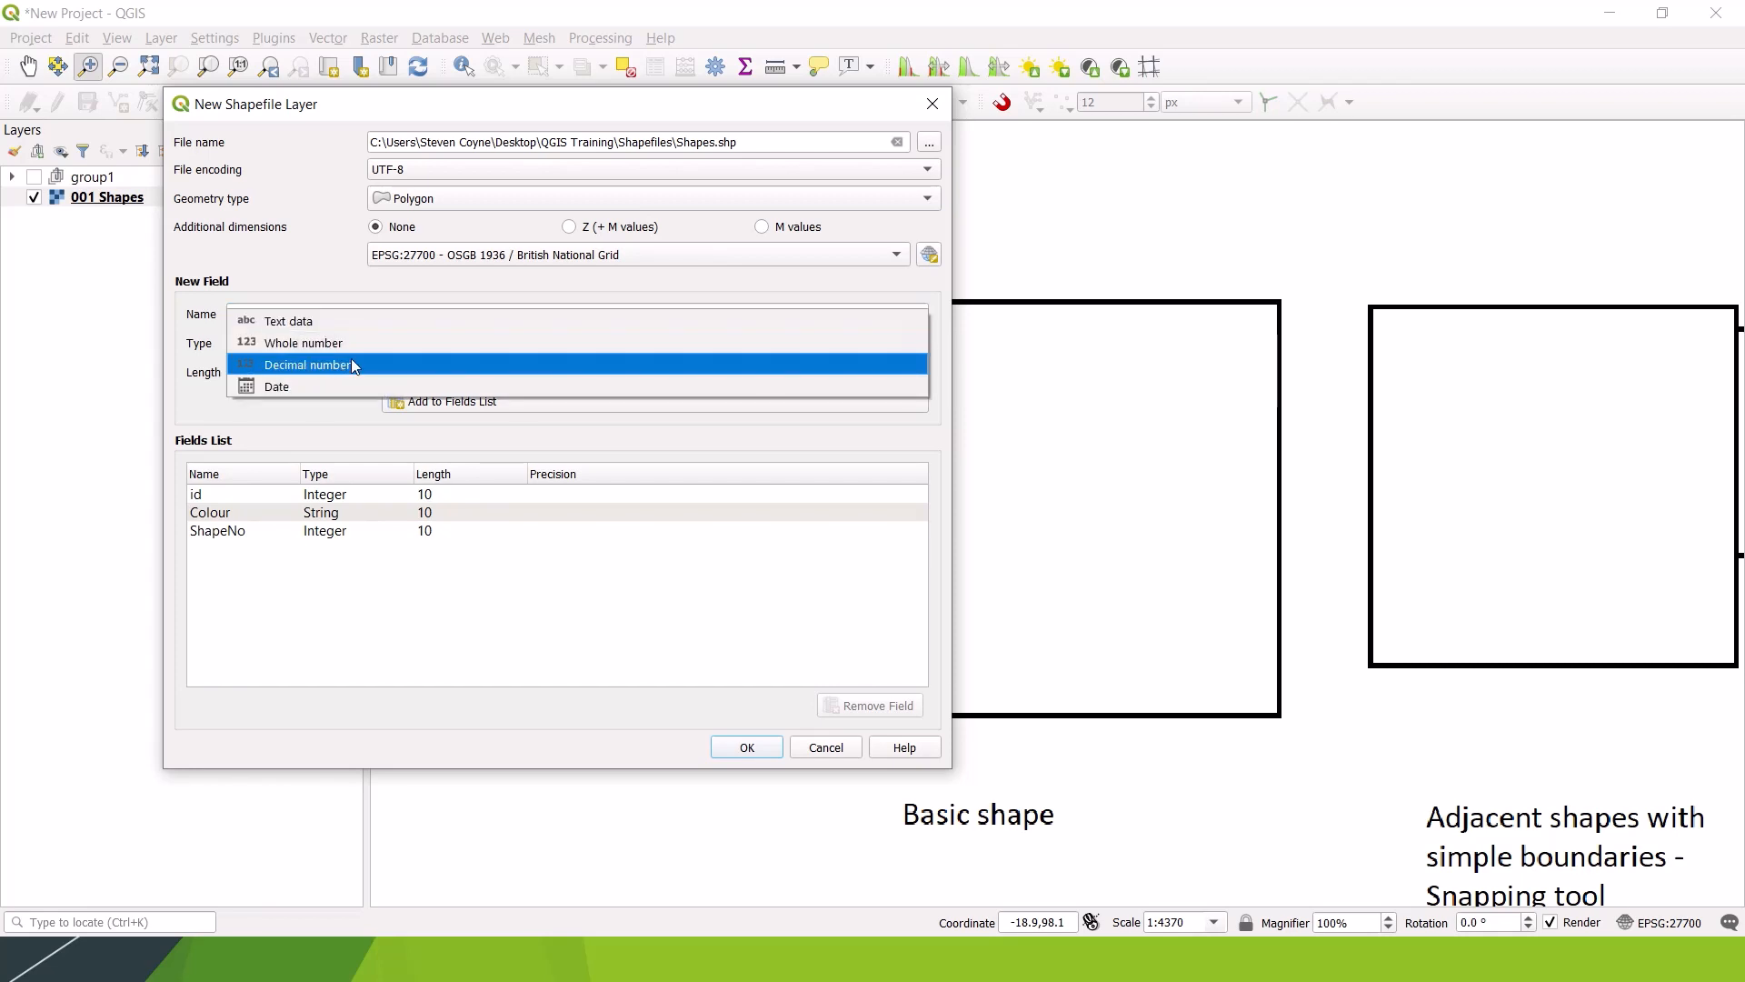
pyautogui.click(353, 362)
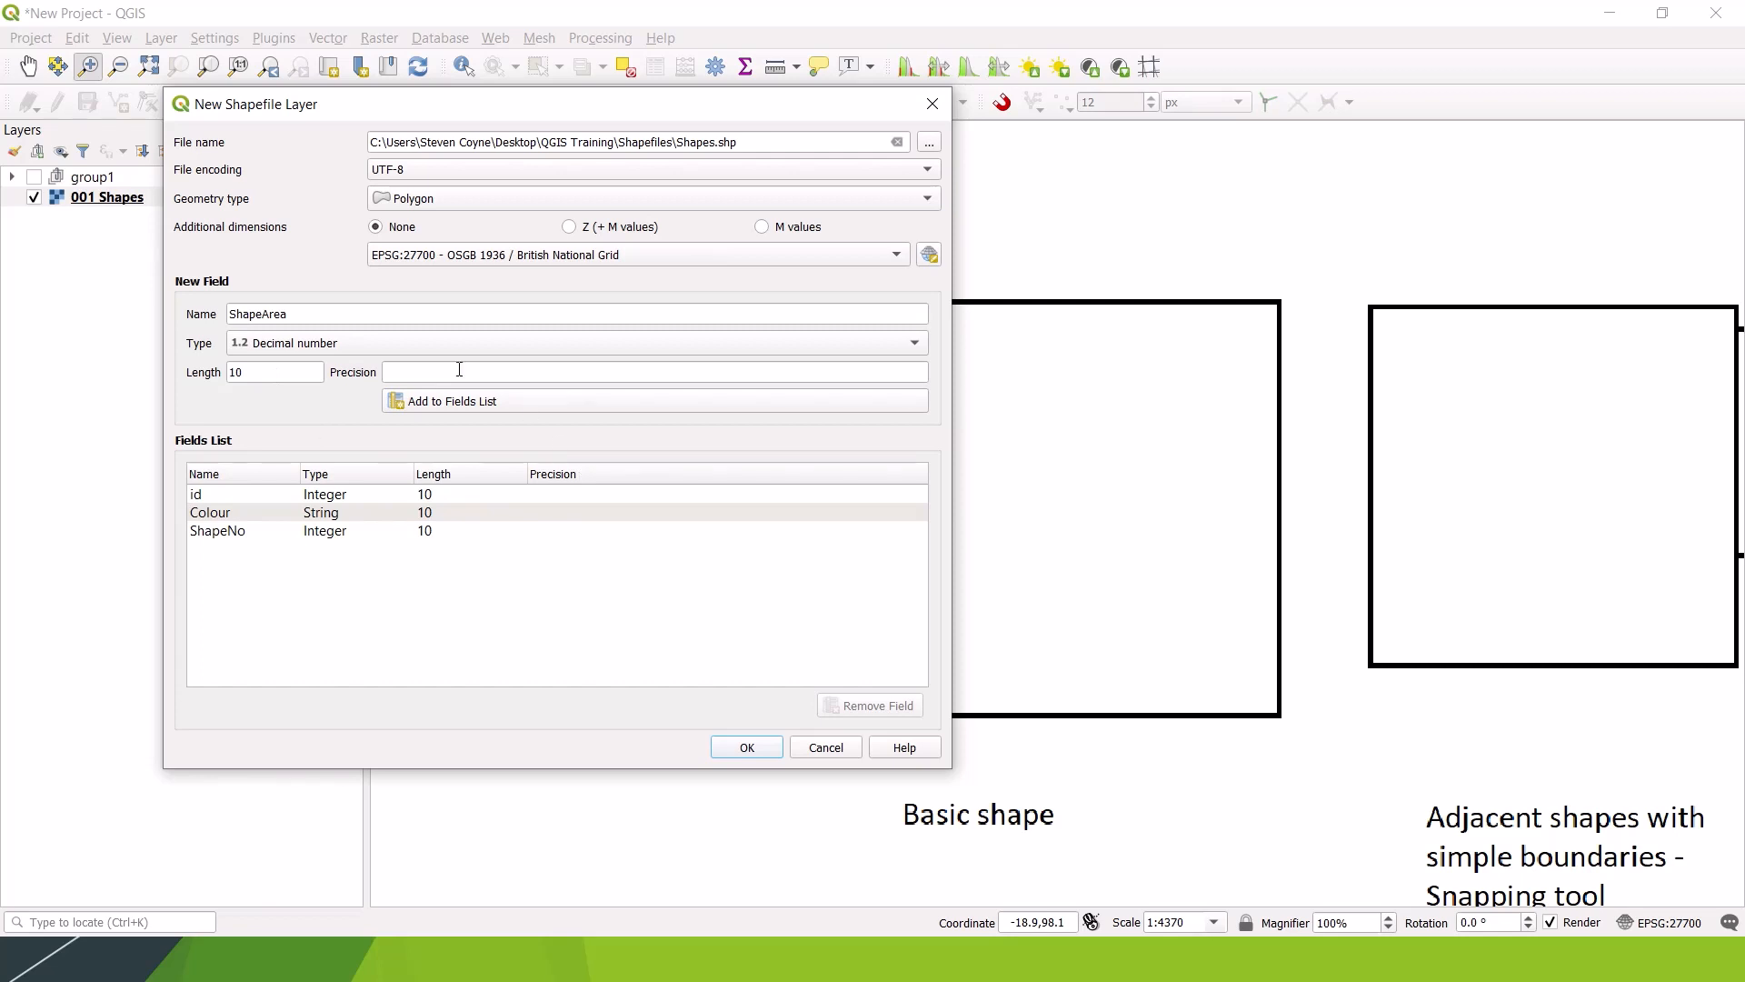
pyautogui.click(438, 406)
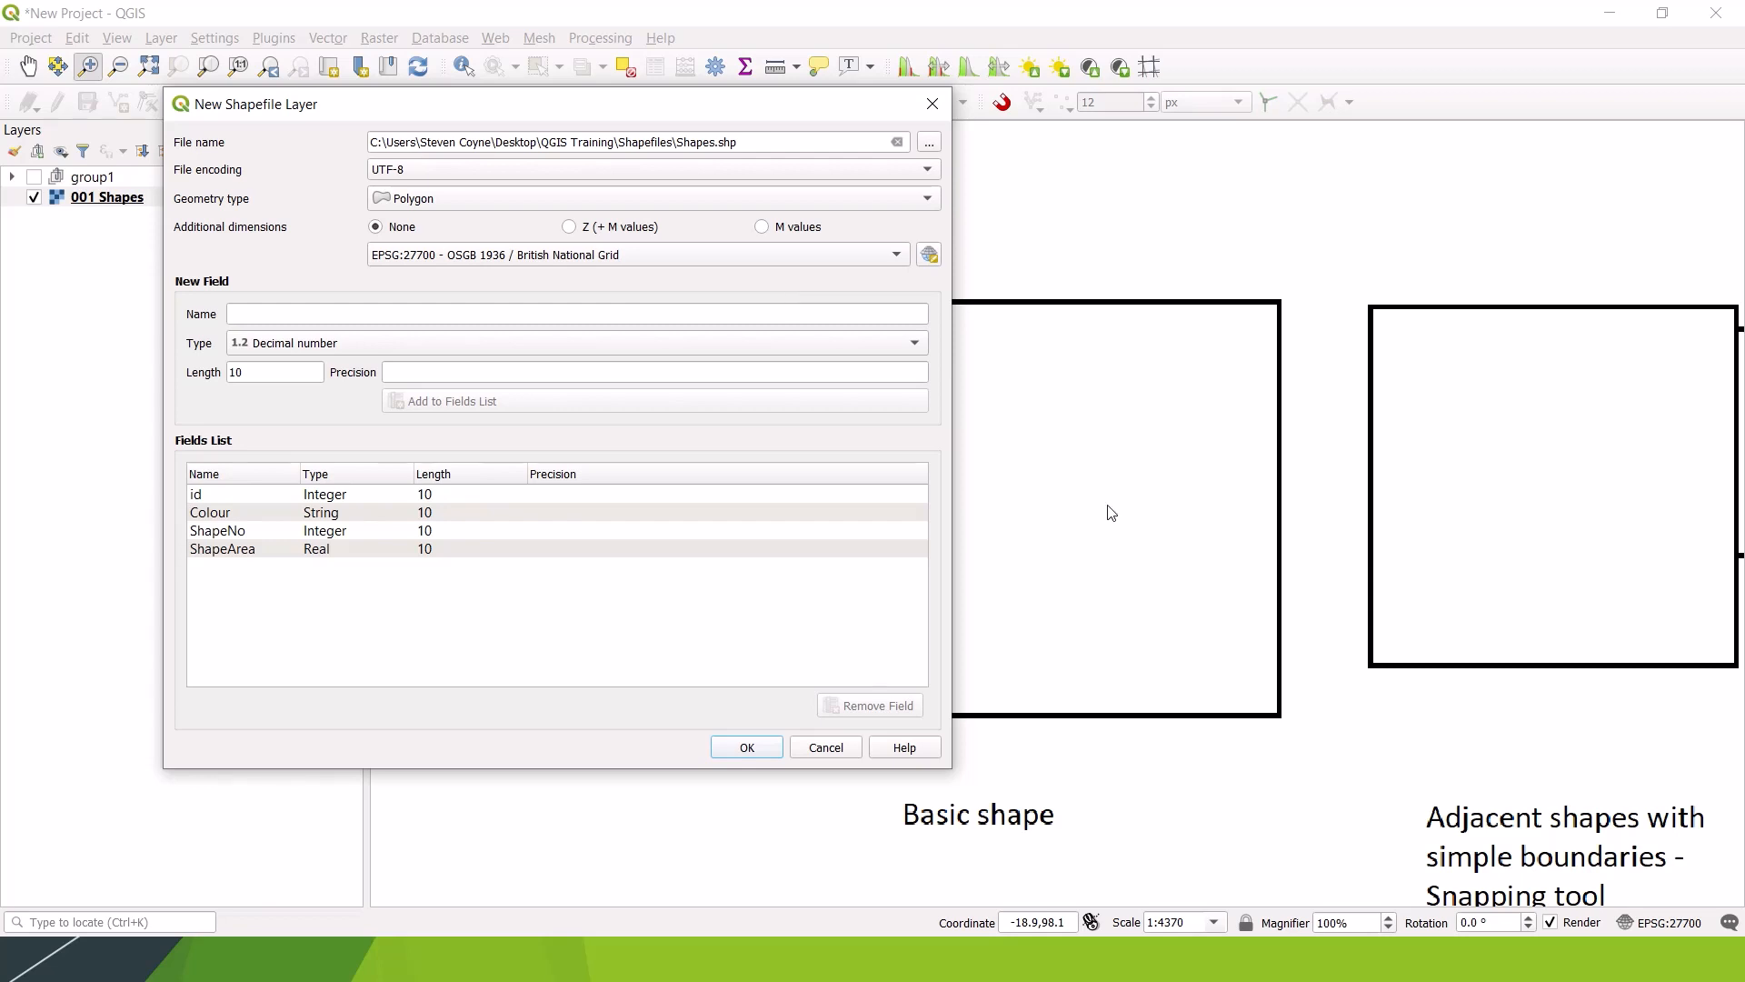
pyautogui.click(740, 751)
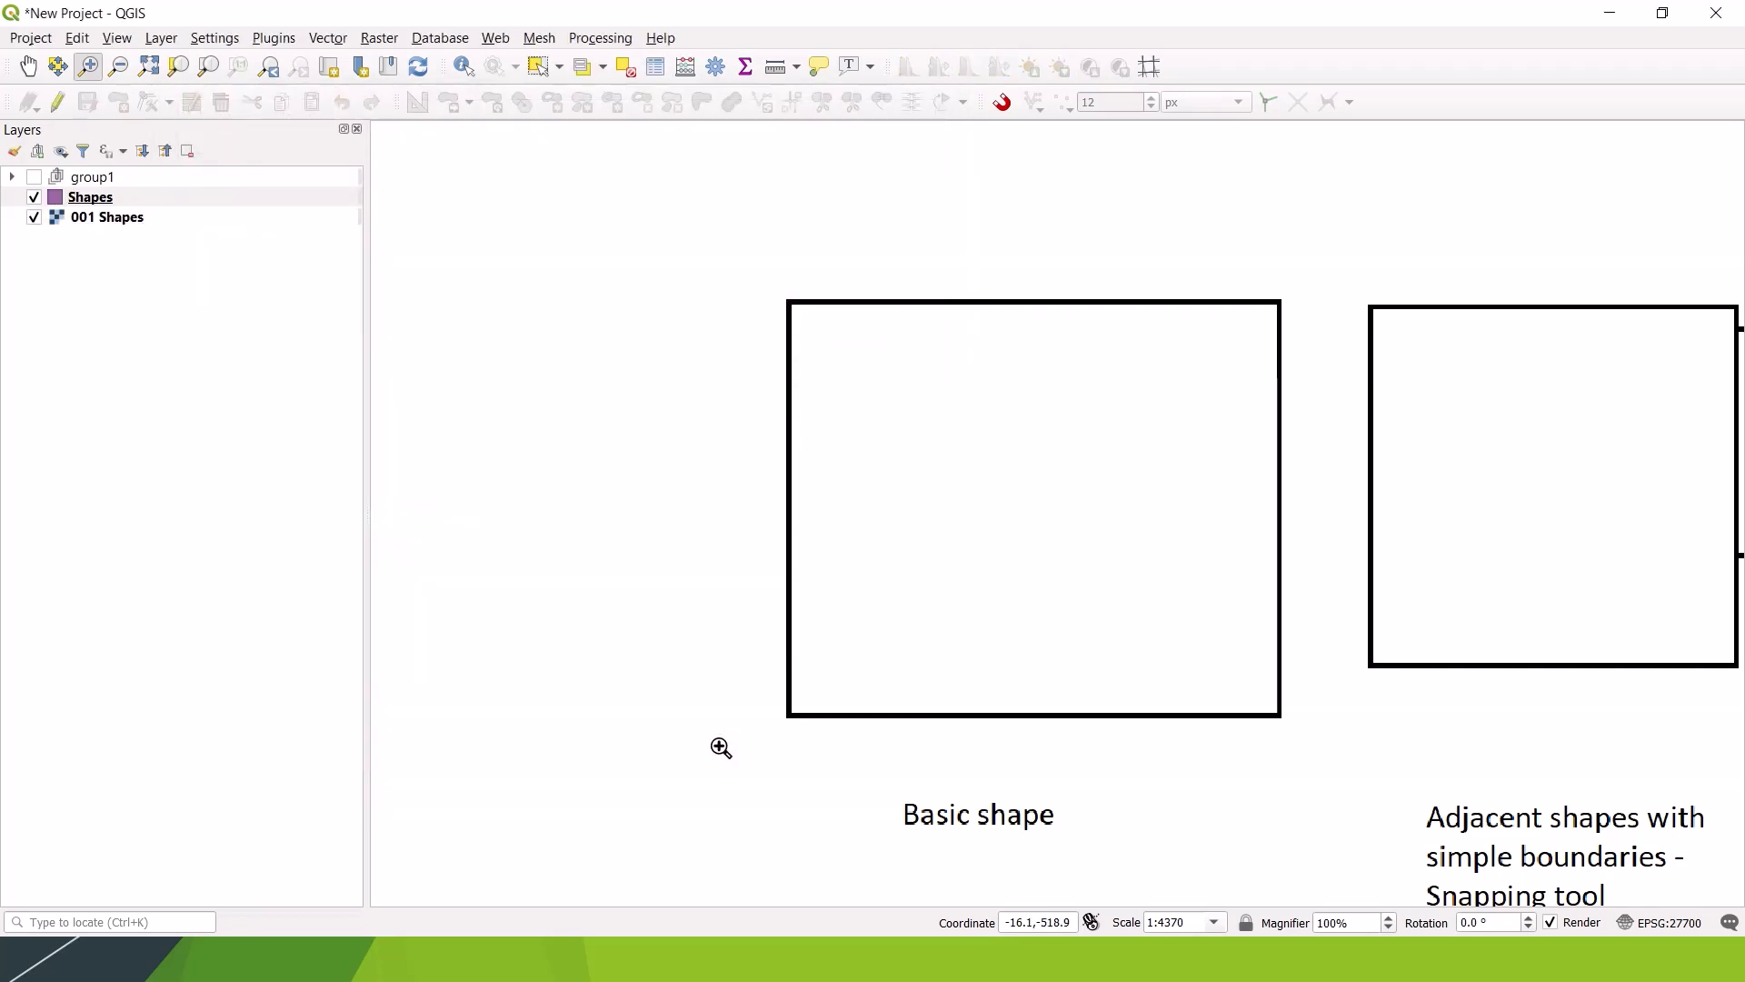
pyautogui.click(81, 205)
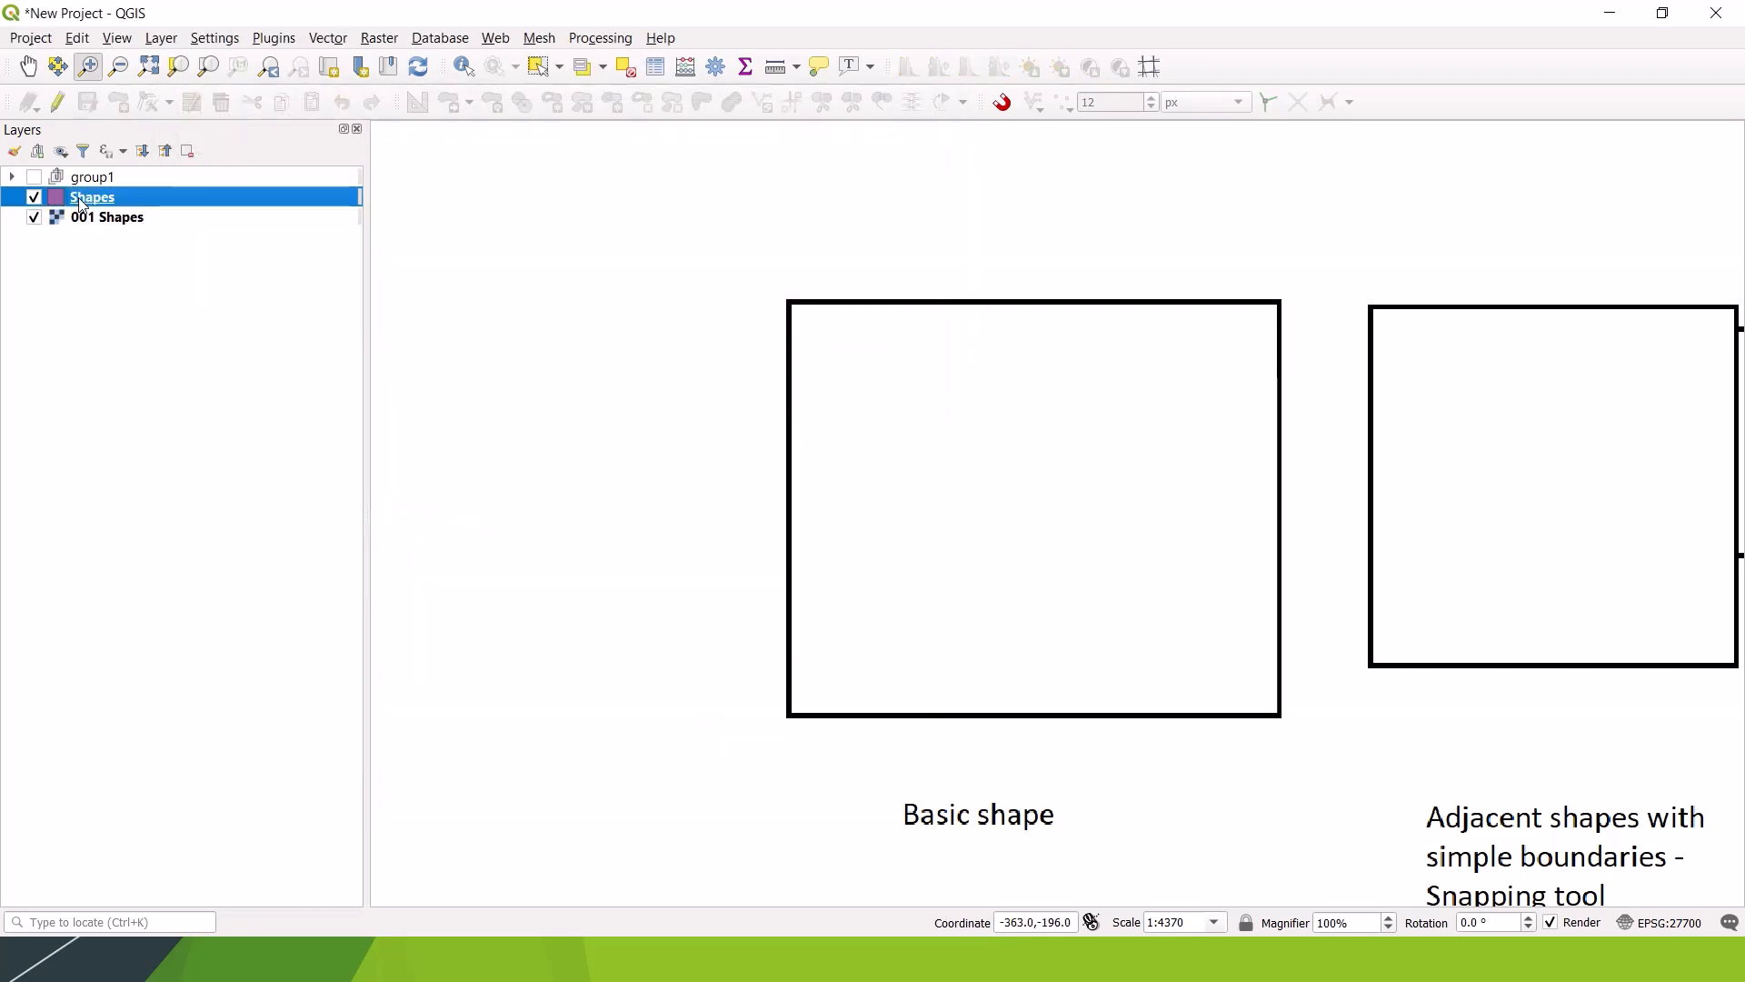
# Step: Switch to File Explorer and examine the component files of the Shapes layer in QGIS Training's Shapefiles folder
pyautogui.press('super')
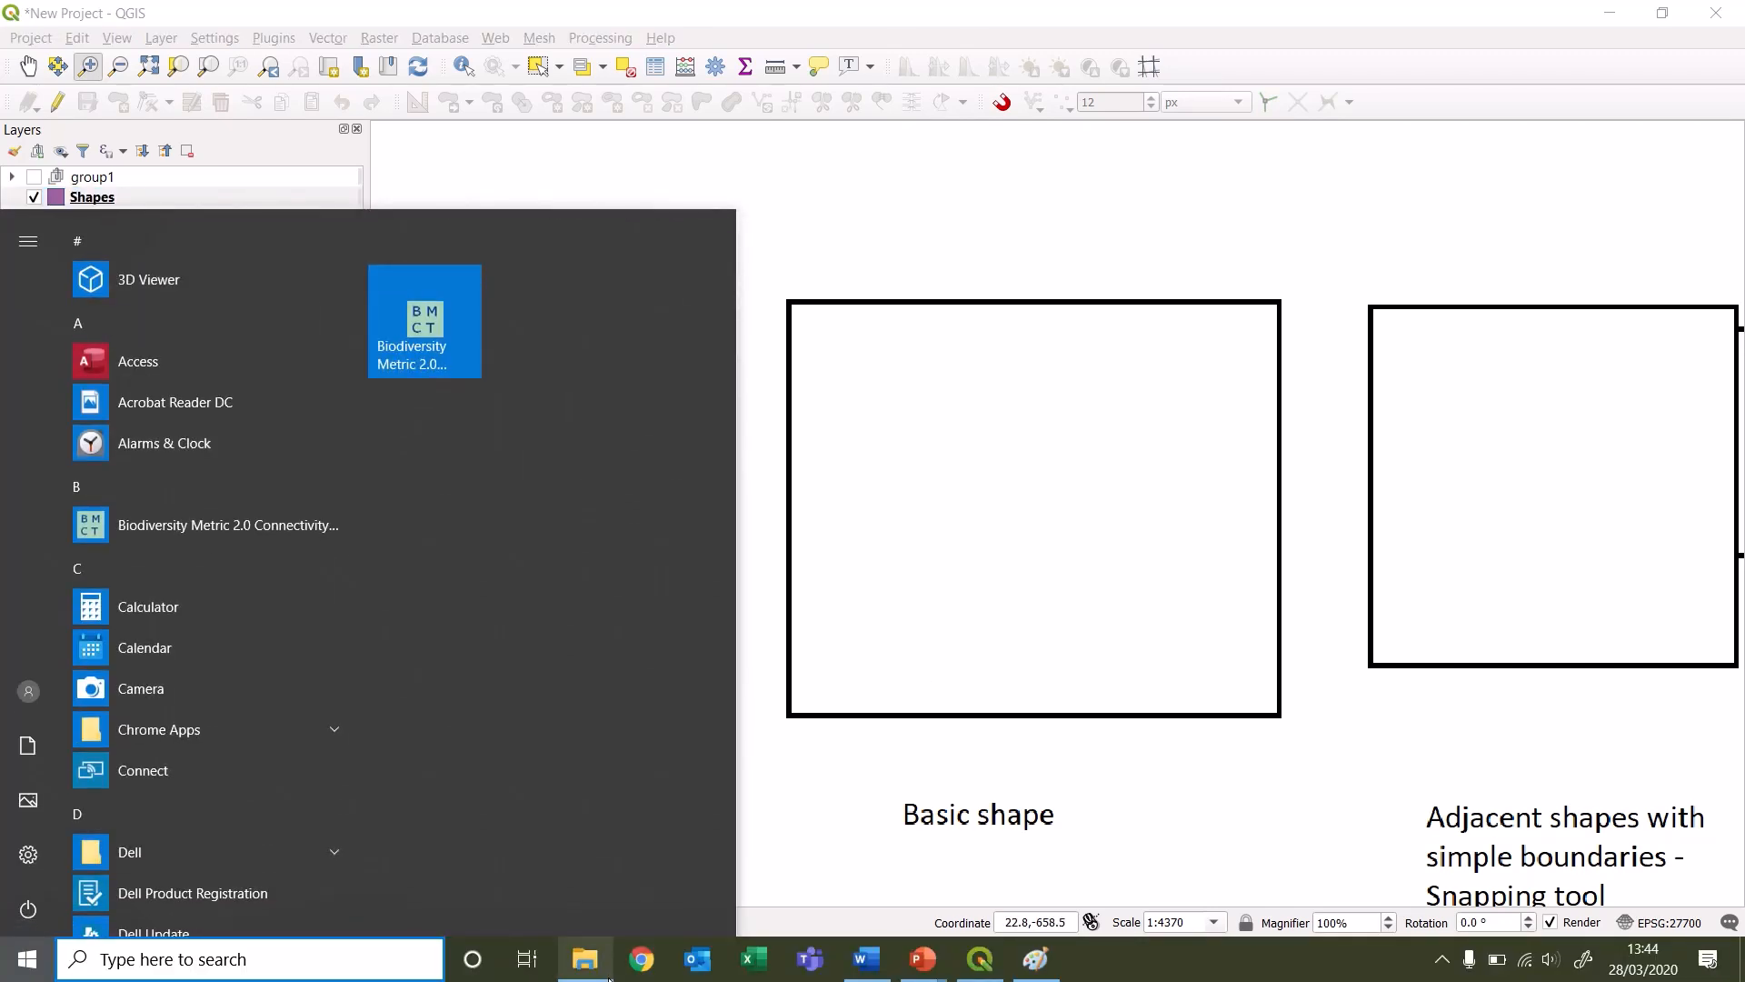
pyautogui.click(587, 959)
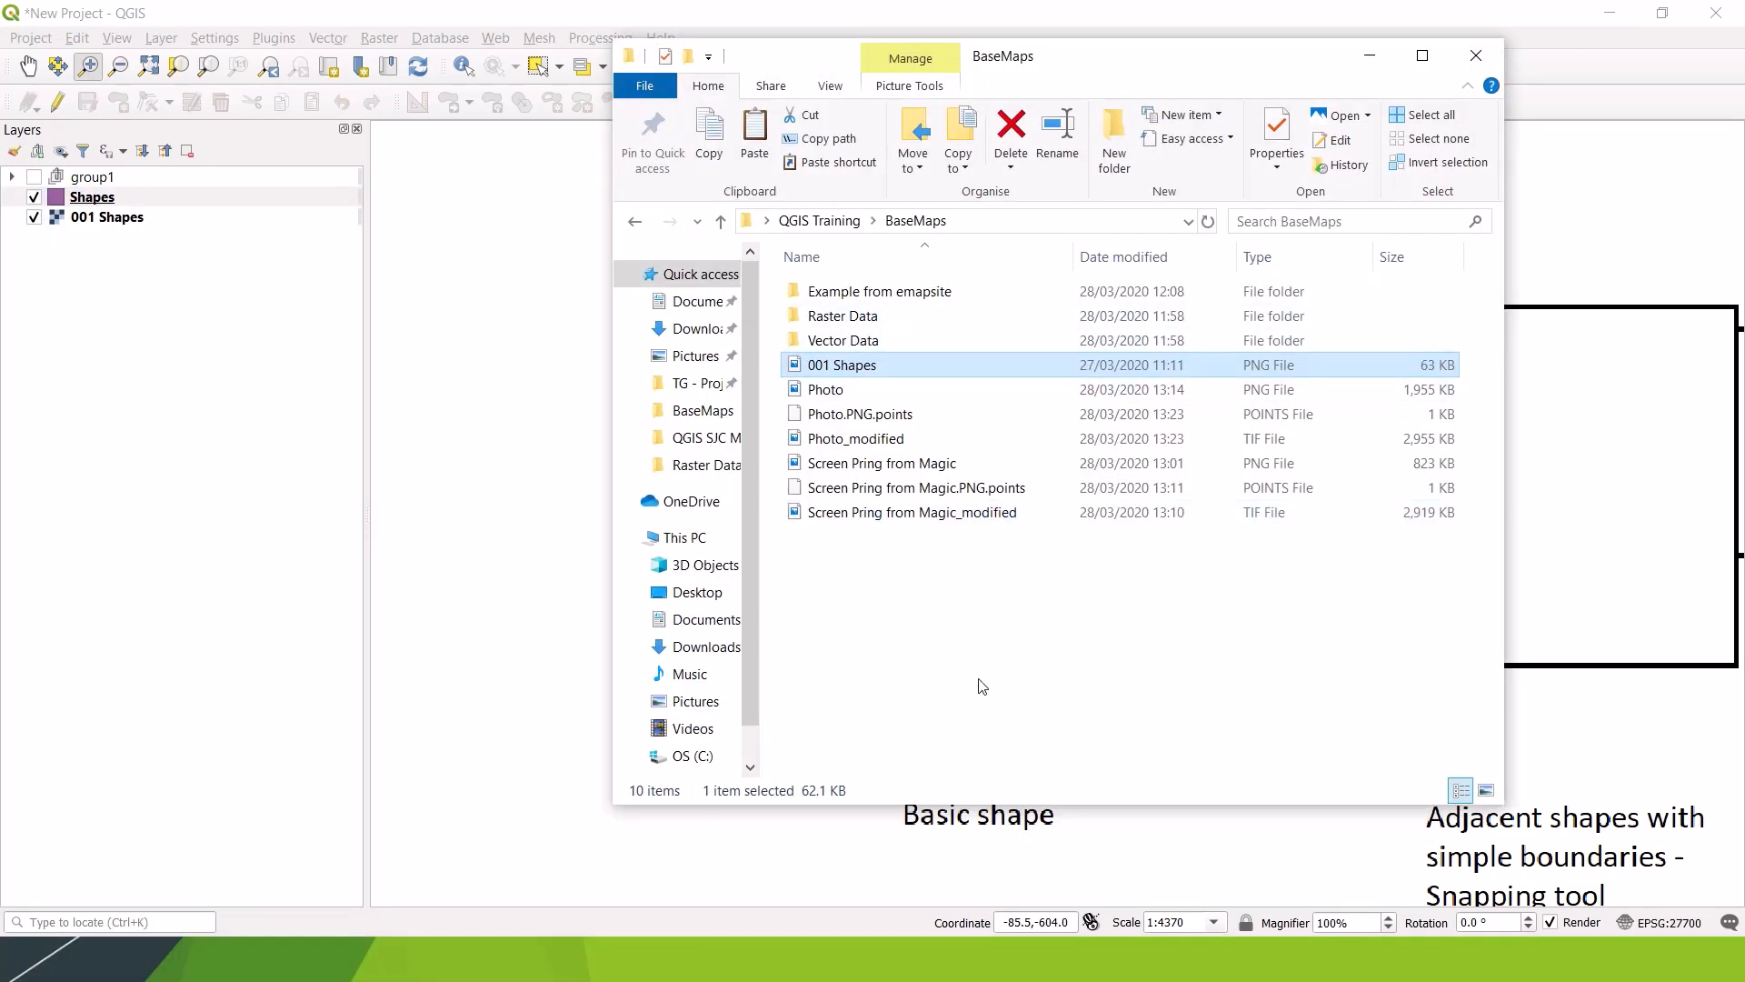
pyautogui.click(1075, 607)
pyautogui.click(819, 221)
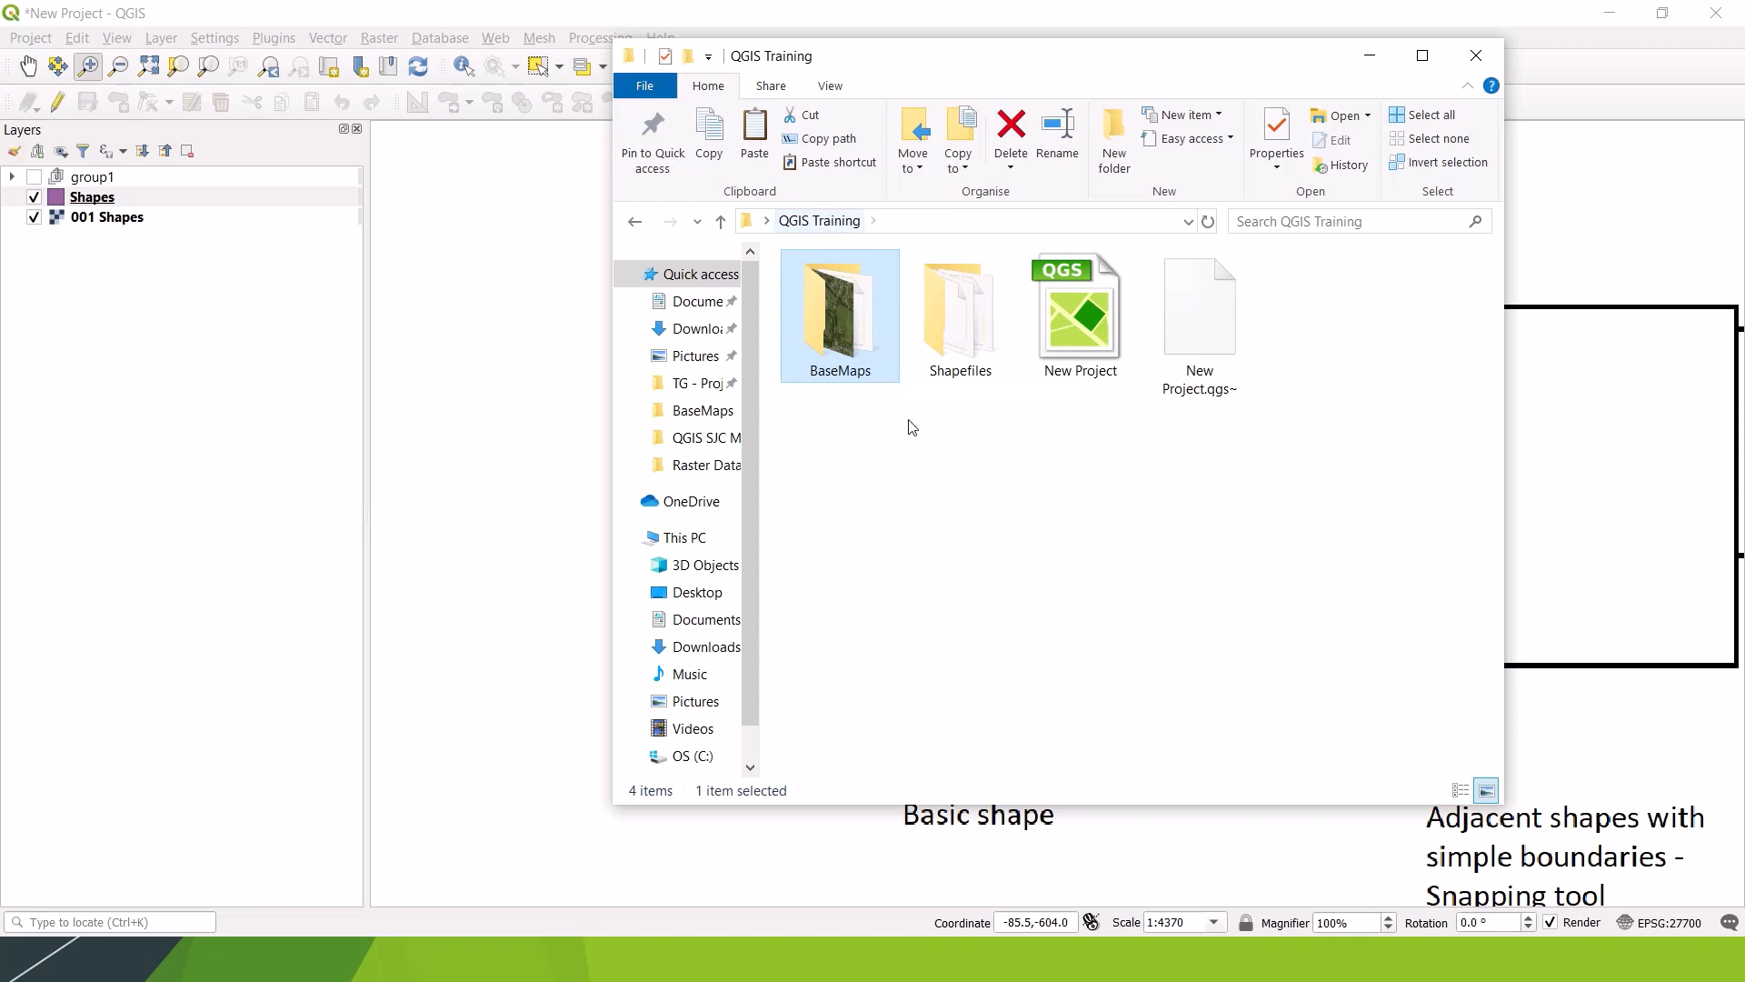
pyautogui.doubleClick(953, 319)
pyautogui.moveTo(897, 458); pyautogui.dragTo(809, 273)
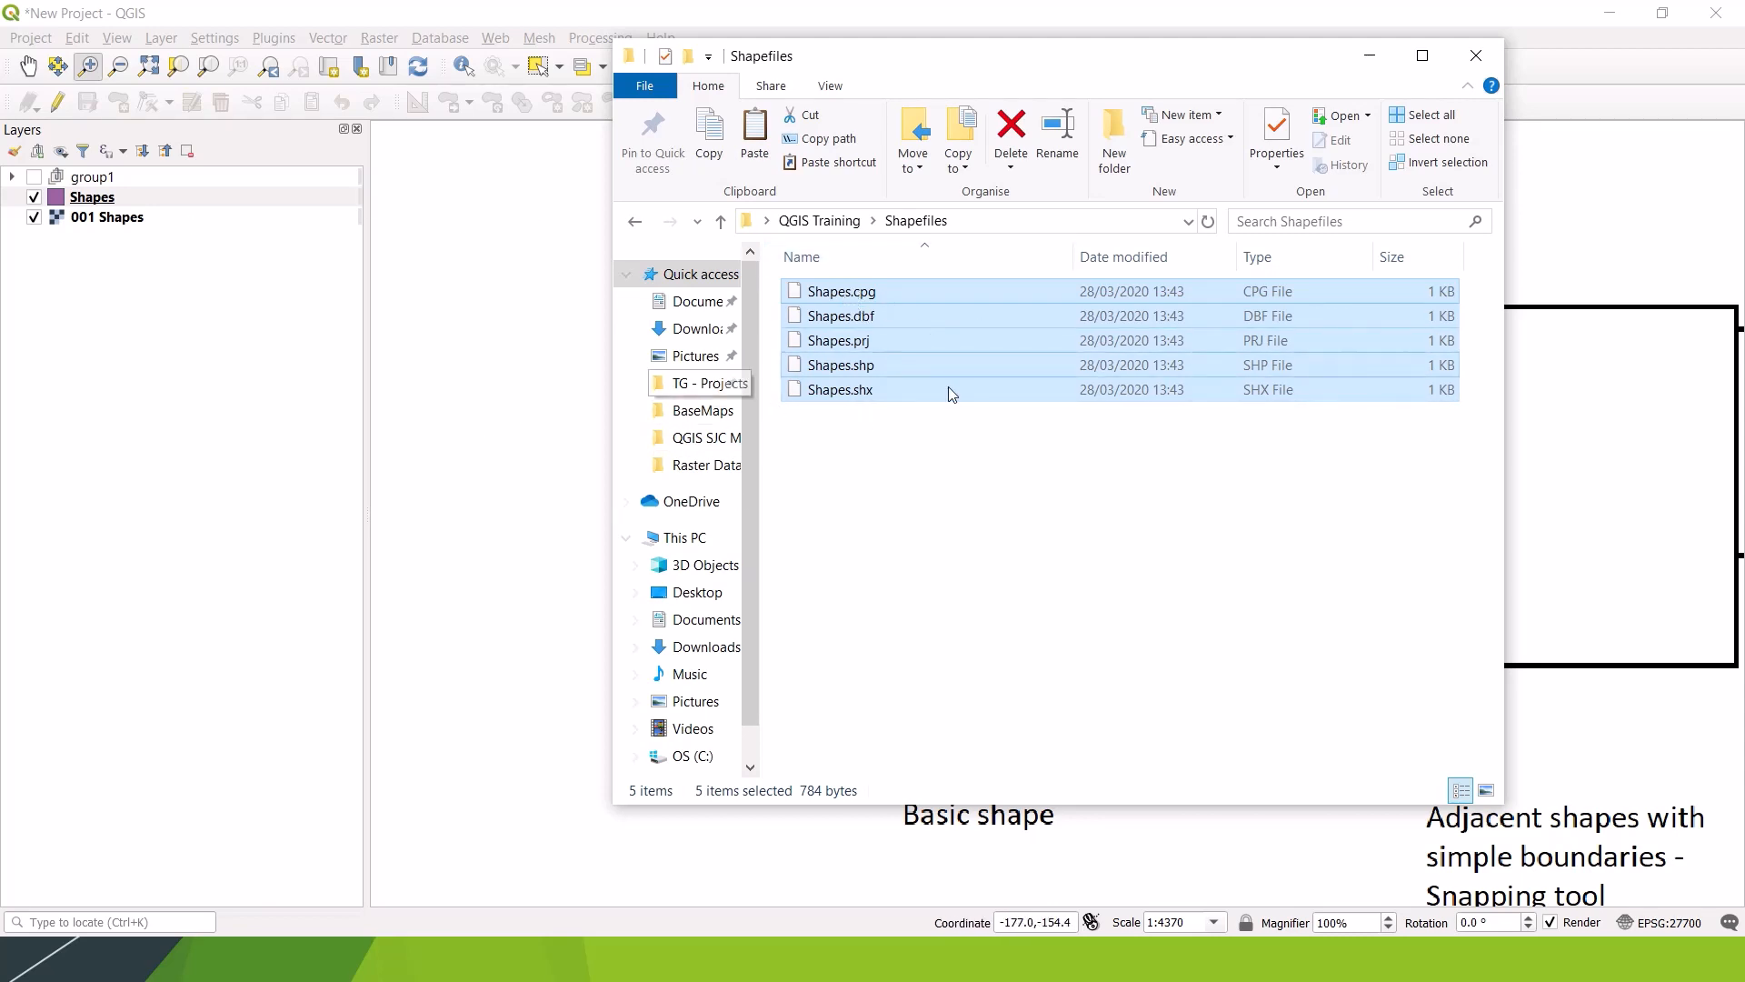
# Step: Compare the New Project file in the QGIS Training folder with the Shapefiles folder's contents, and return to QGIS
pyautogui.click(820, 221)
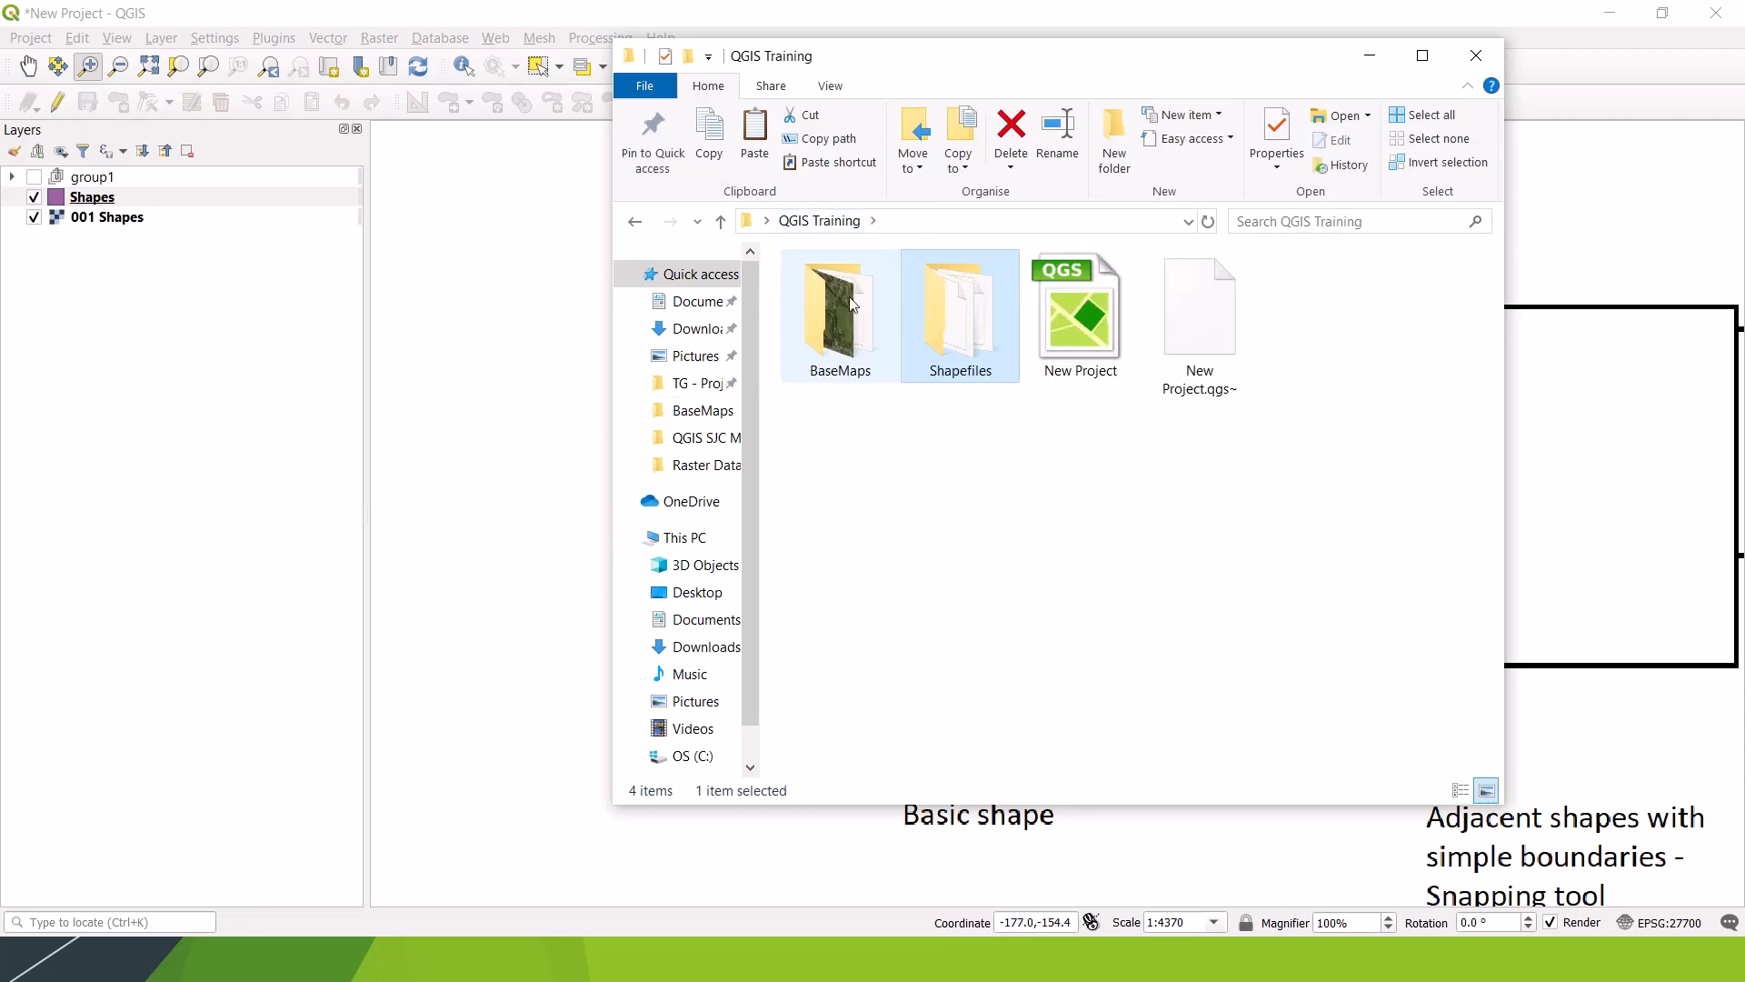
pyautogui.click(1079, 309)
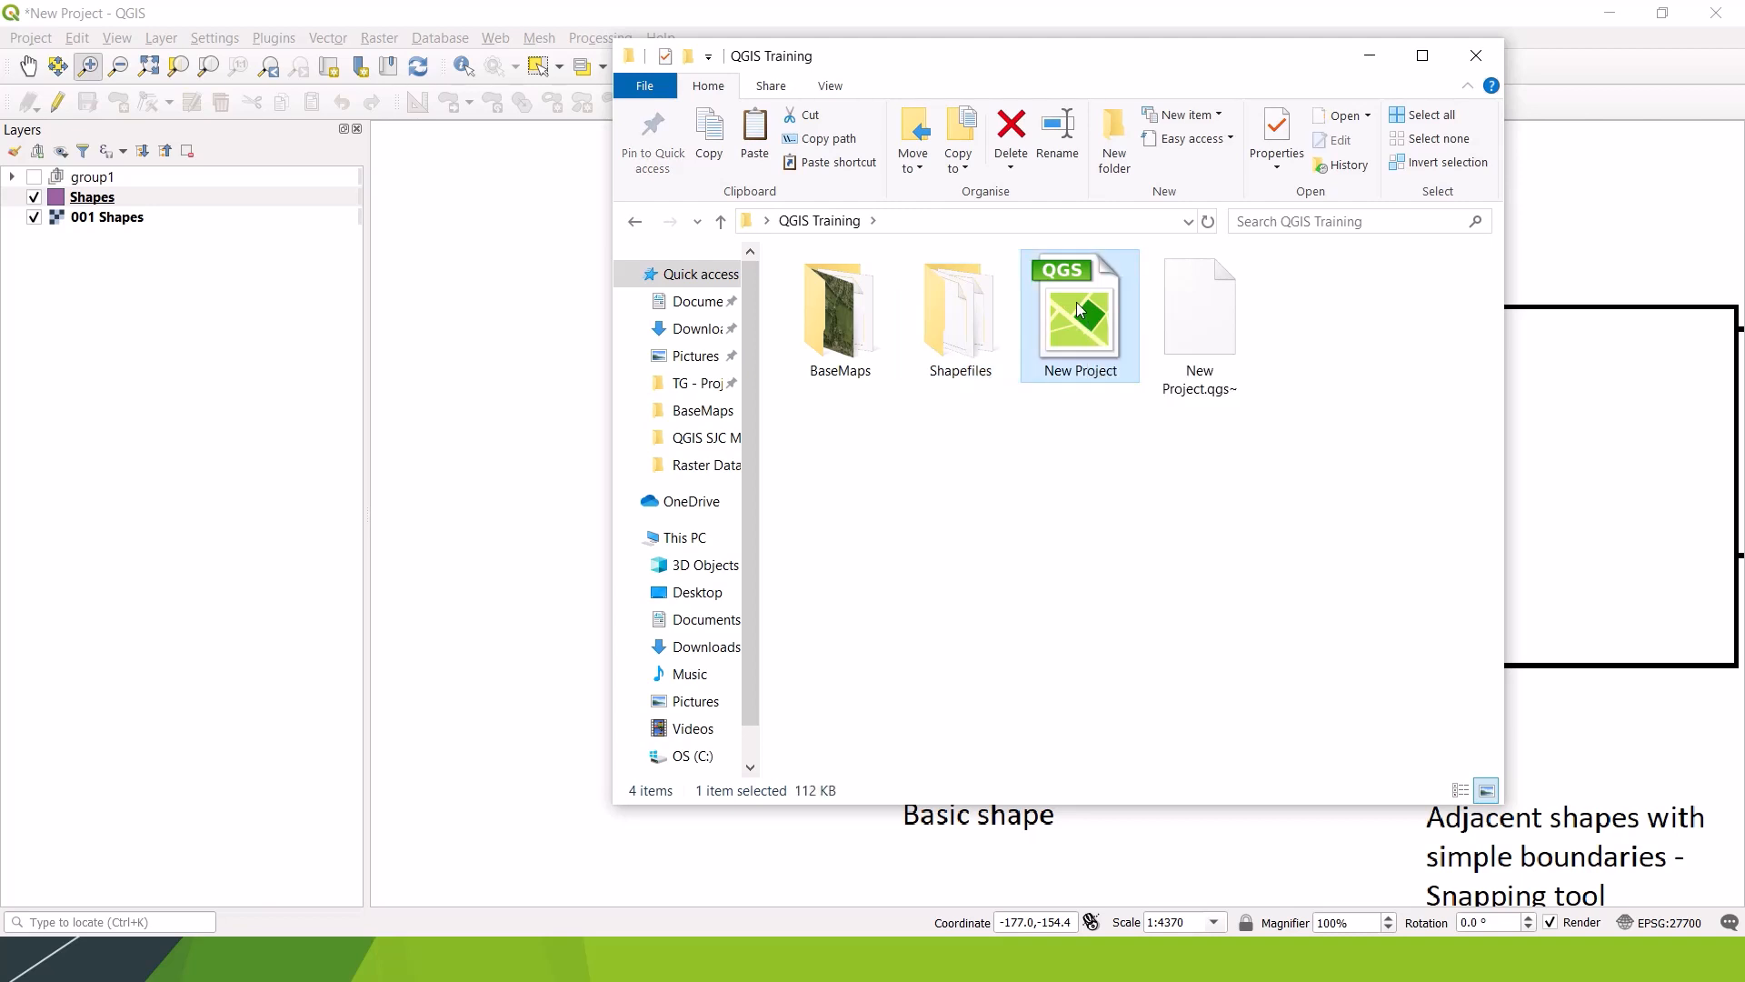
pyautogui.doubleClick(956, 309)
pyautogui.moveTo(888, 471); pyautogui.dragTo(802, 269)
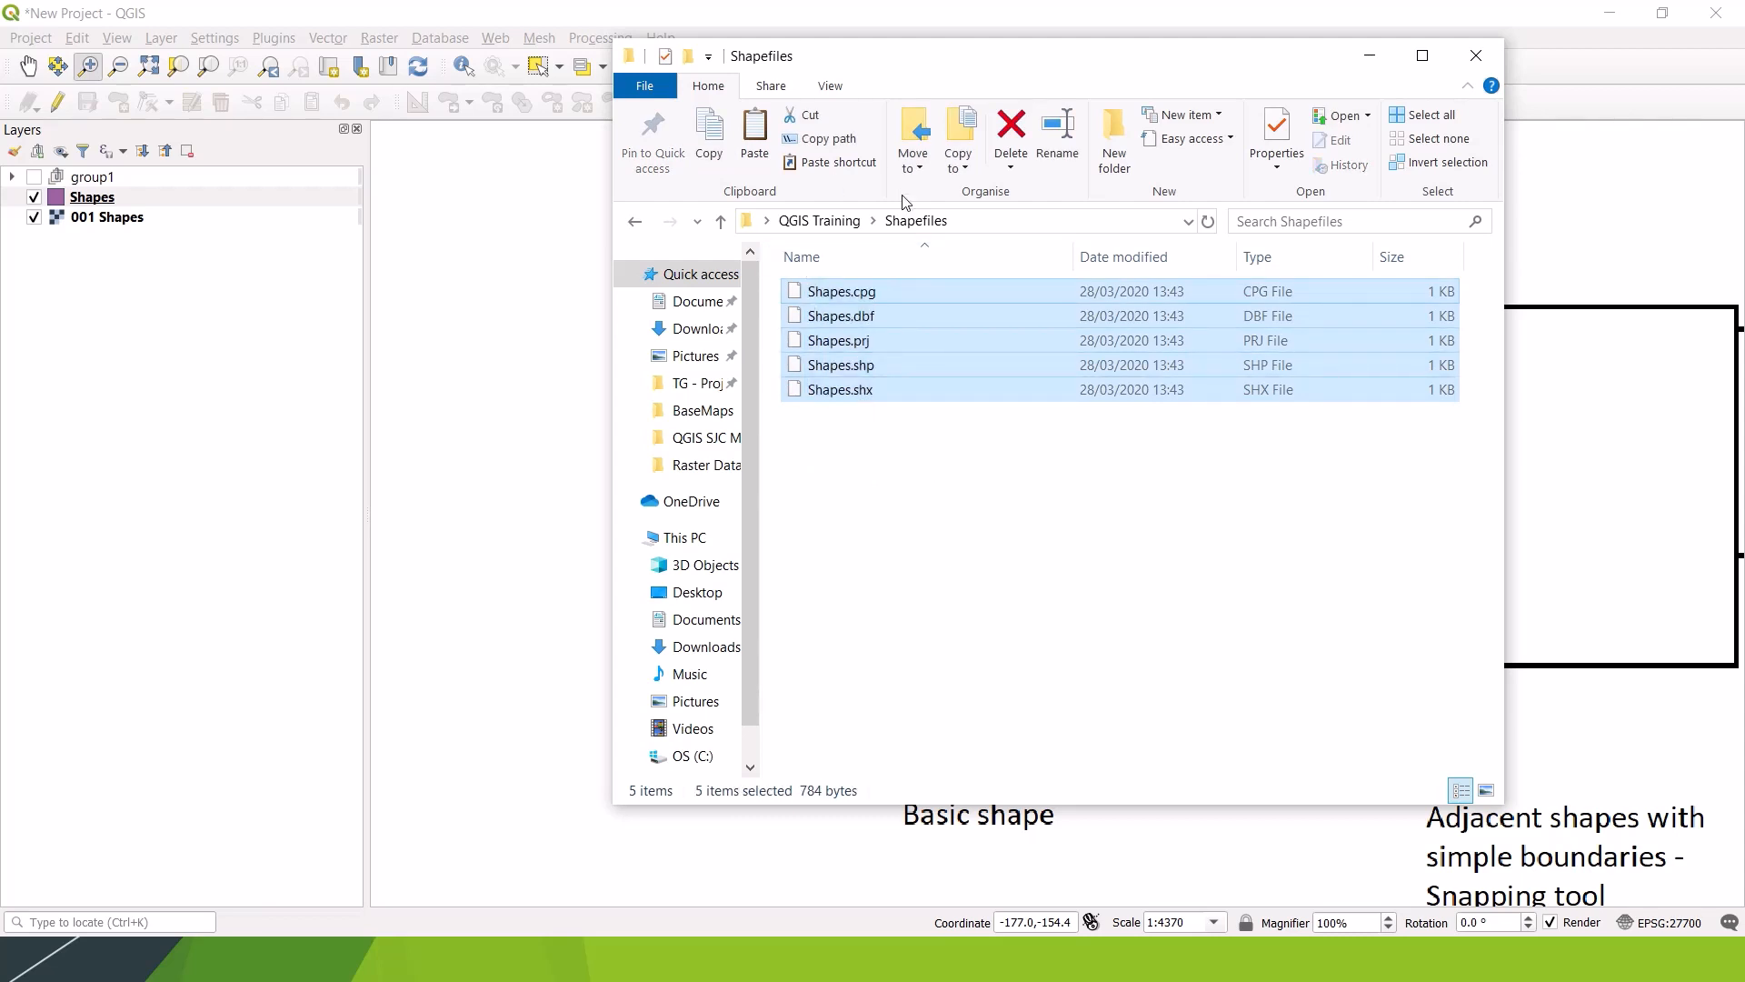
pyautogui.click(837, 223)
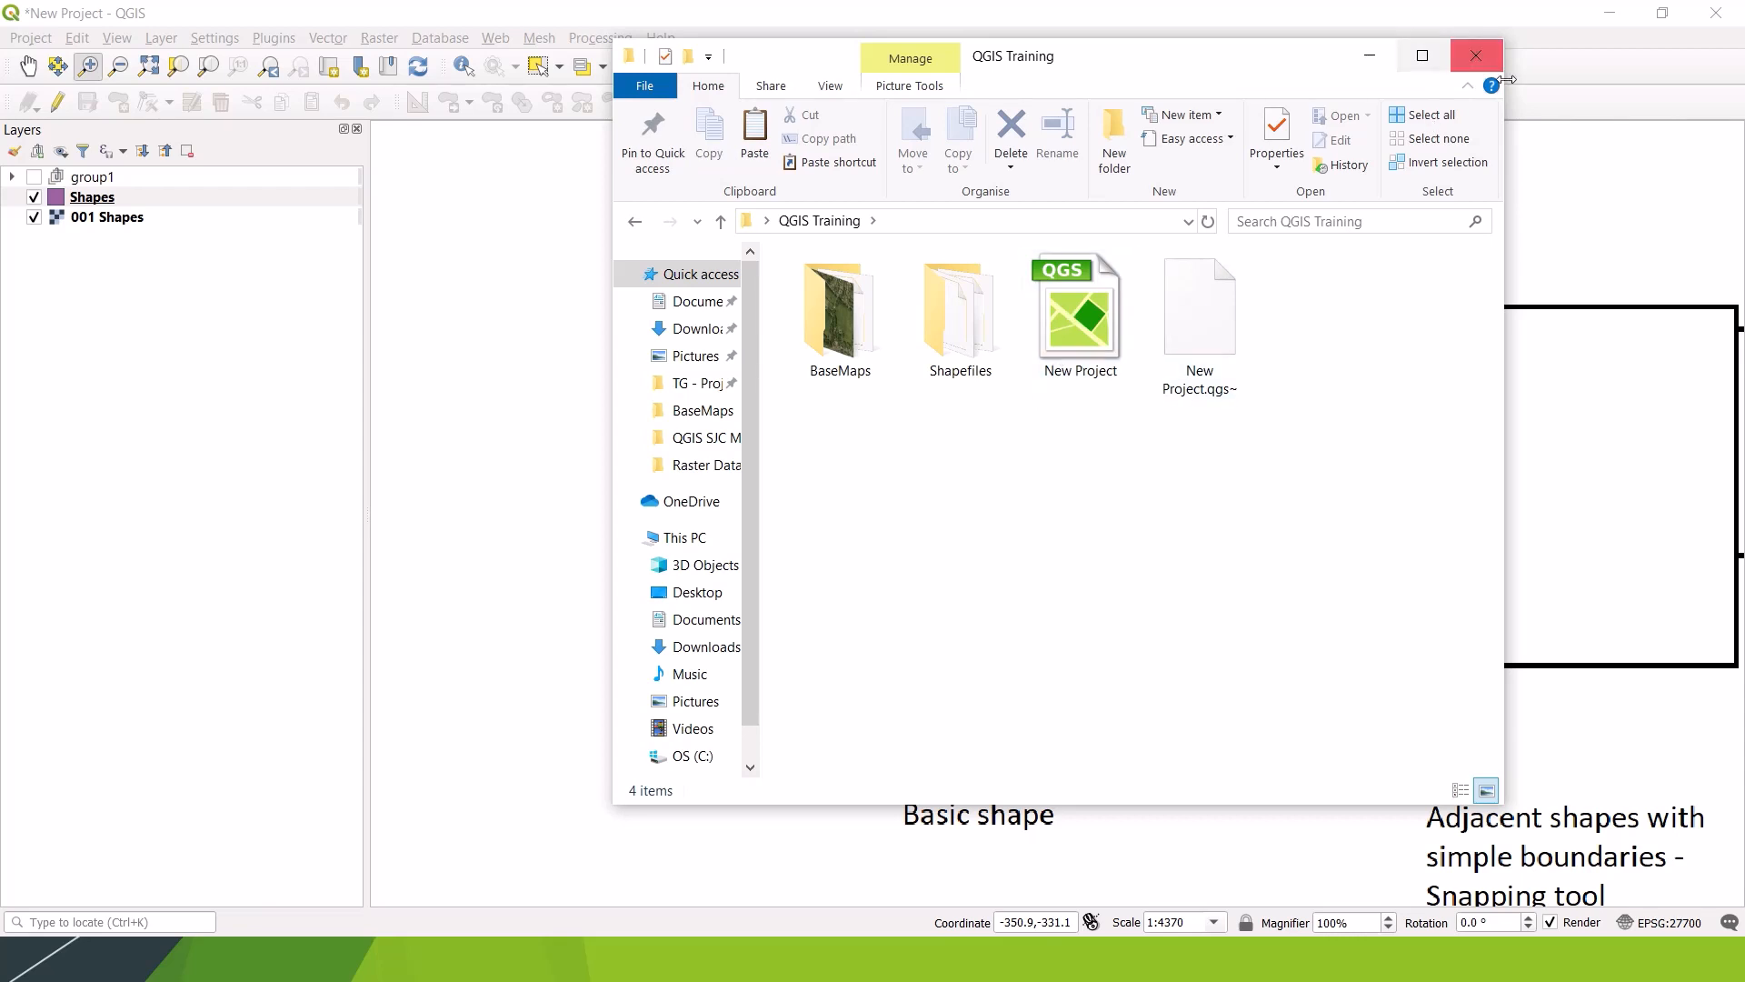
pyautogui.click(1370, 56)
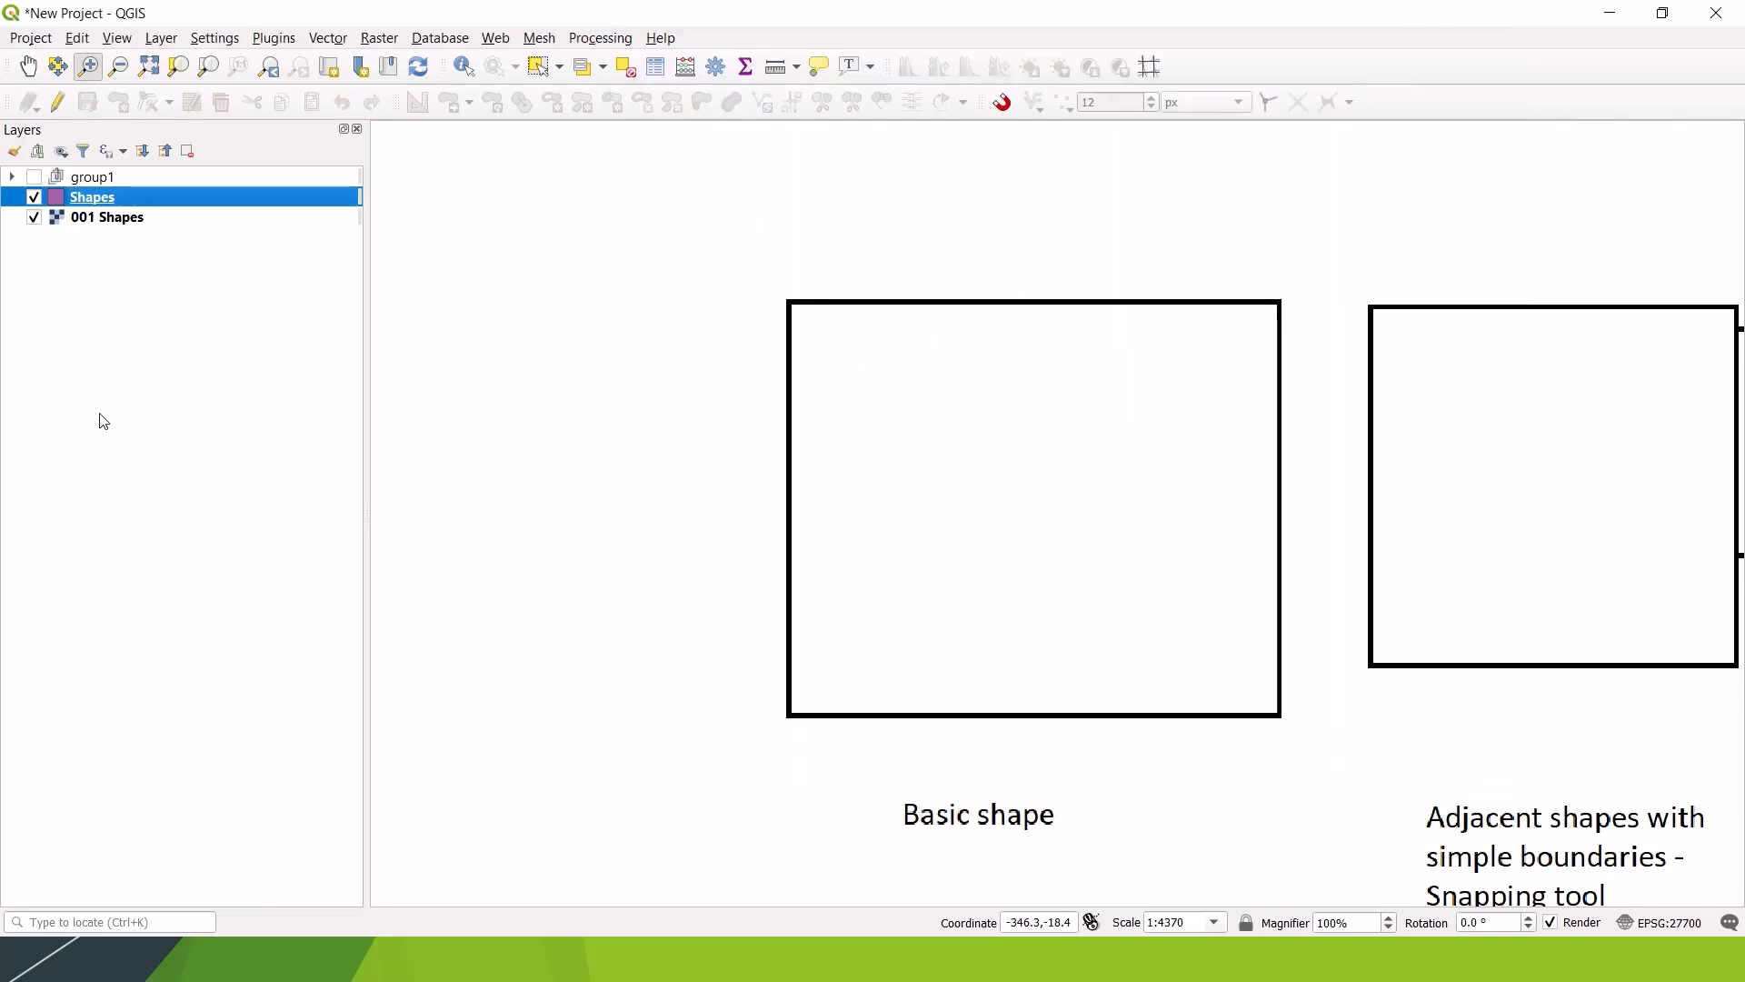
# Step: Apply the "A1.1.1 Broad-leaved woodland - semi-natural" fill symbol to the Shapes layer's symbology
pyautogui.rightClick(60, 204)
pyautogui.click(229, 659)
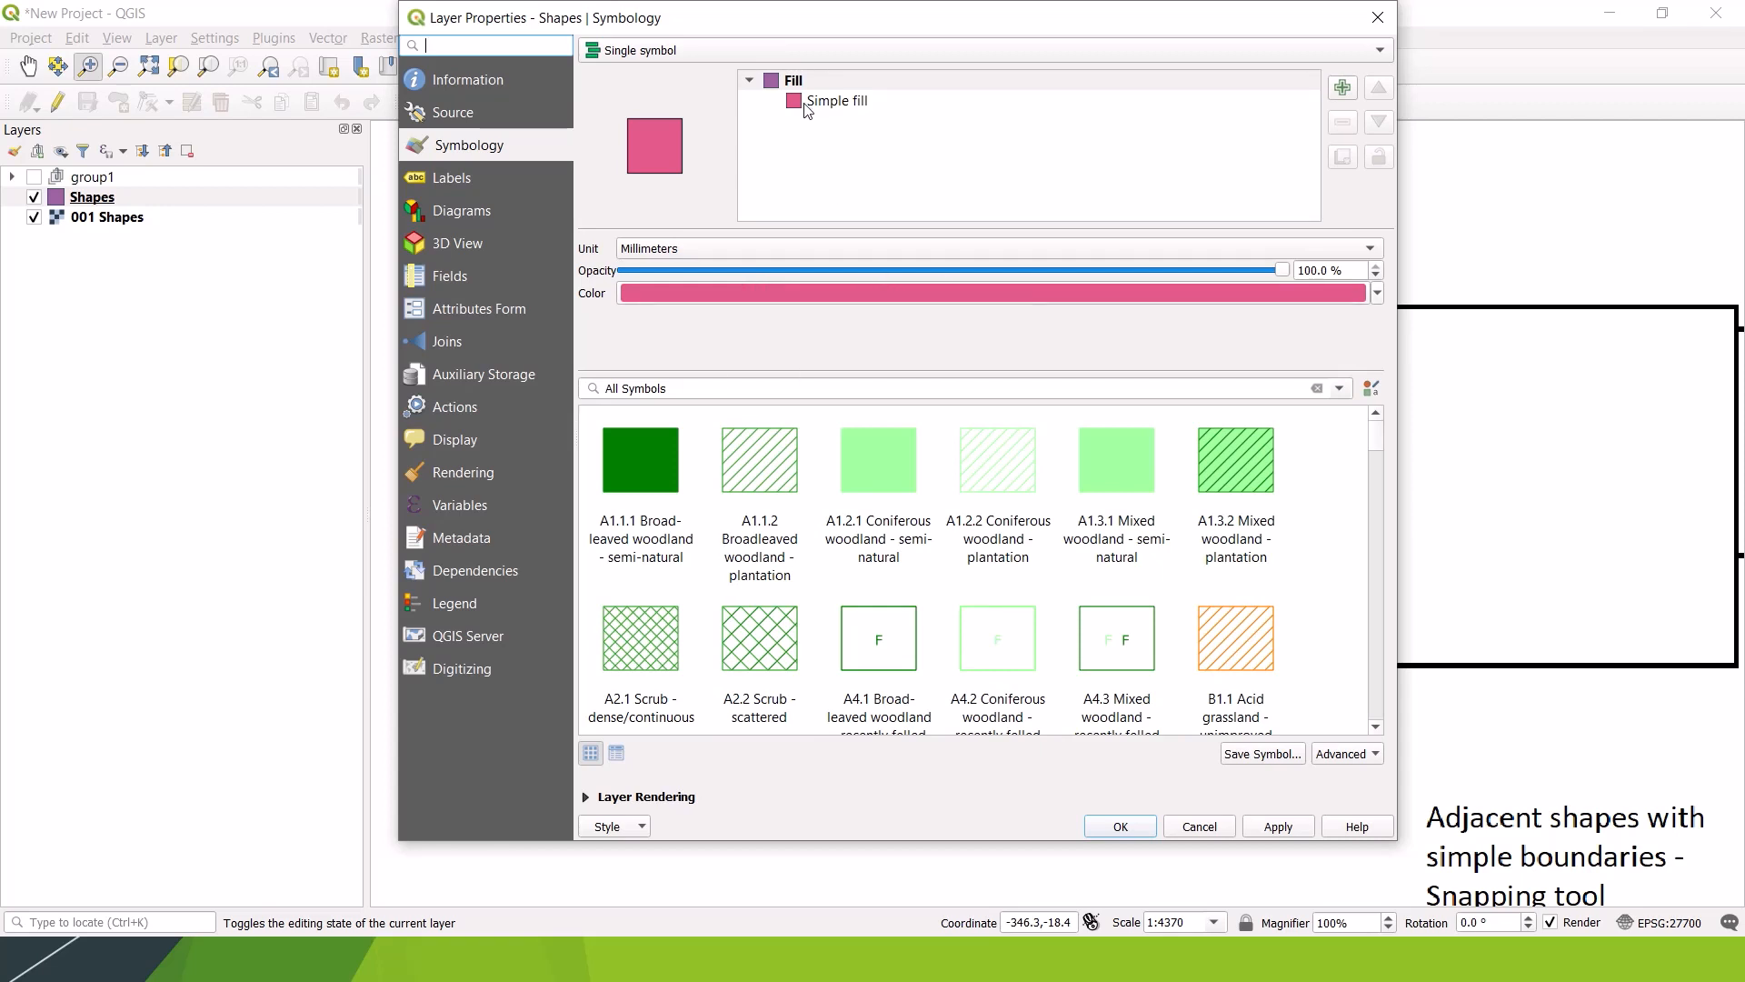
pyautogui.click(642, 455)
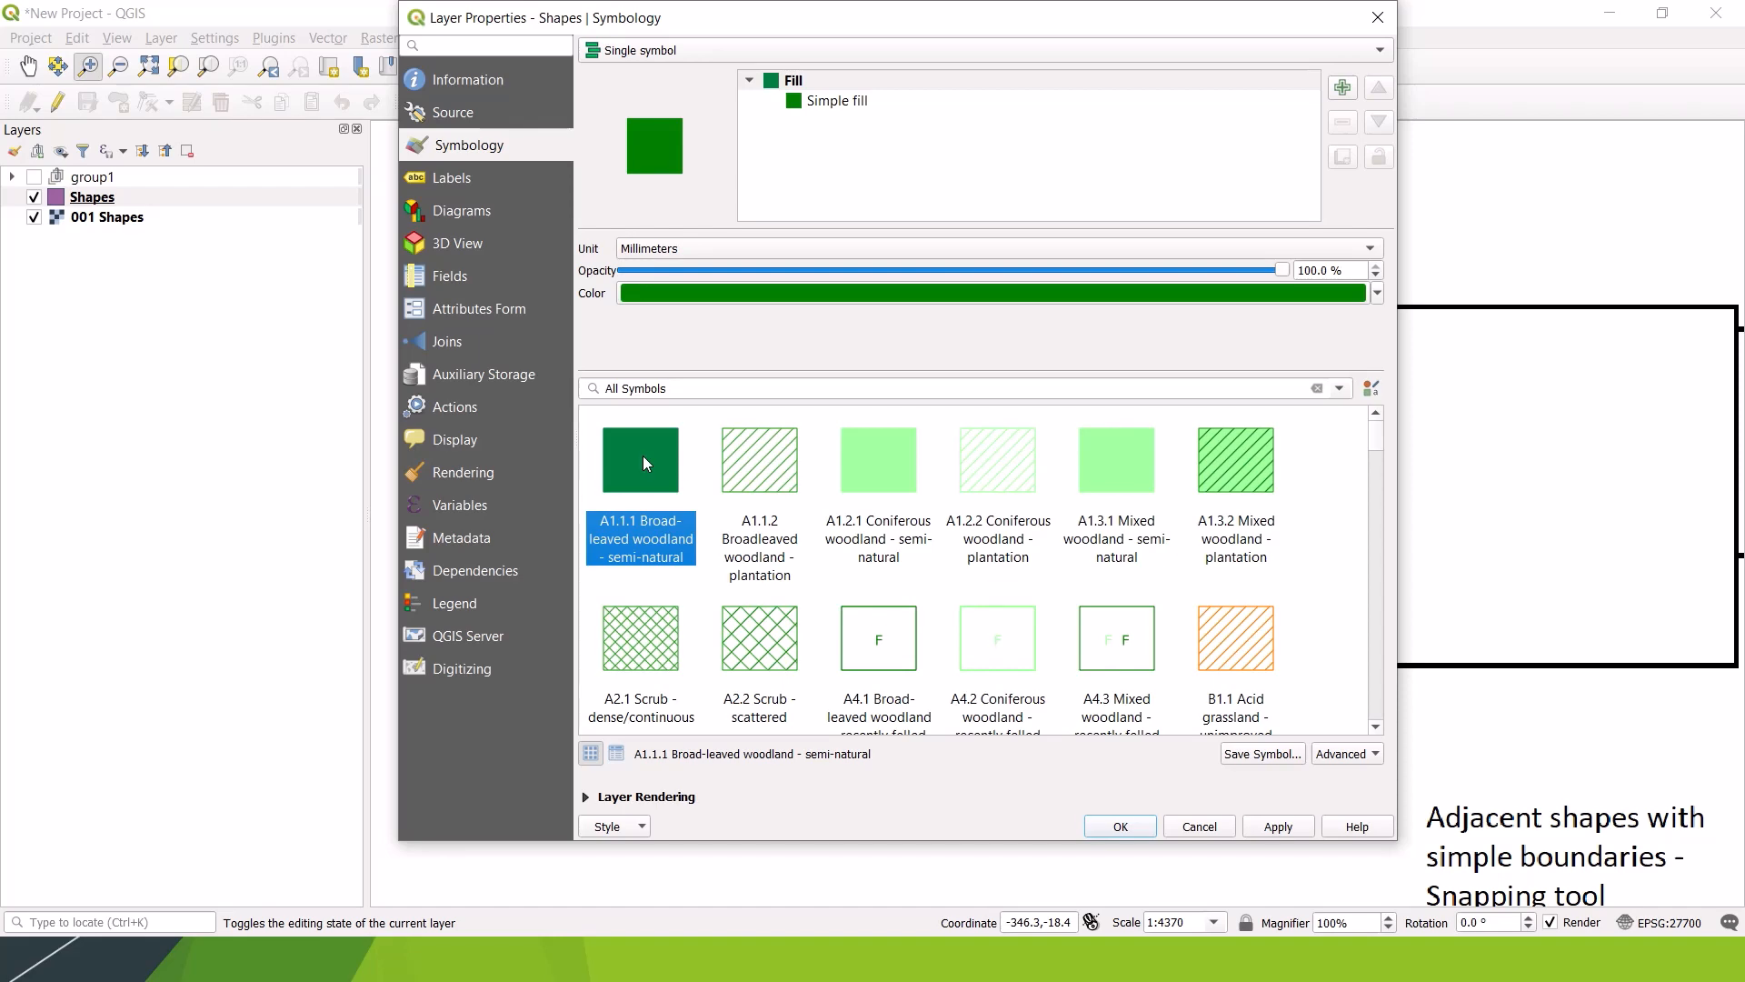
pyautogui.click(1263, 827)
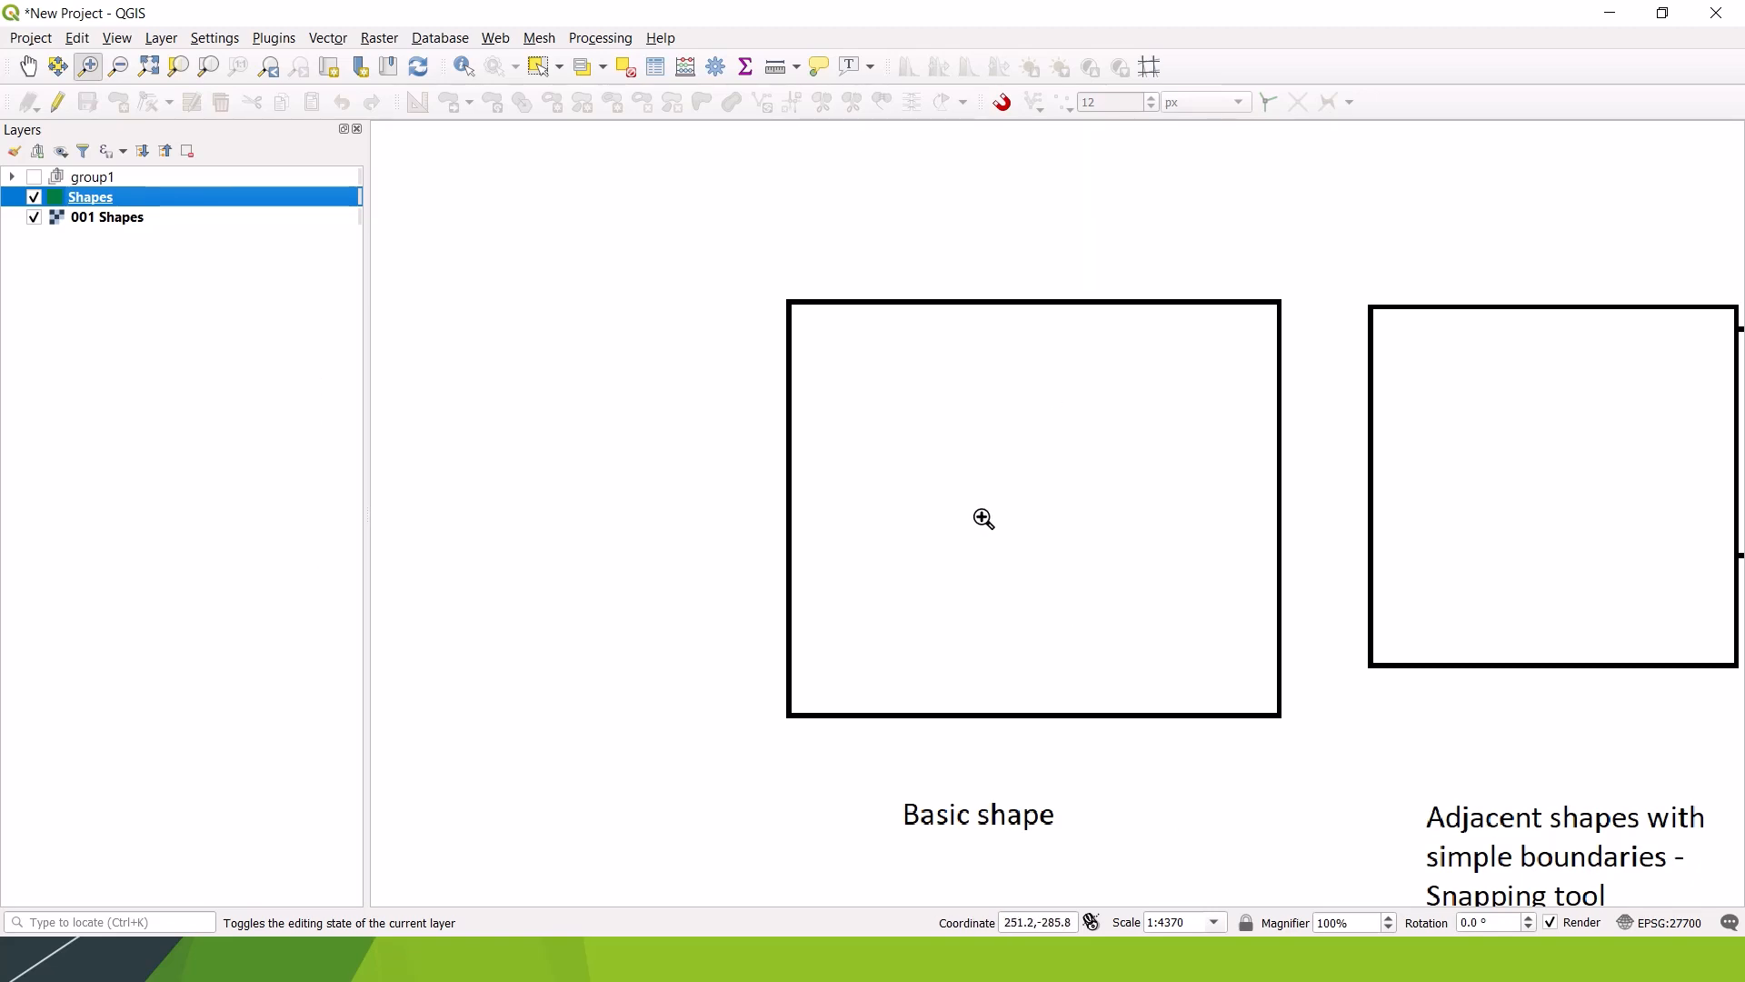
pyautogui.moveTo(975, 520); pyautogui.dragTo(812, 483)
pyautogui.scroll(1, 812, 484)
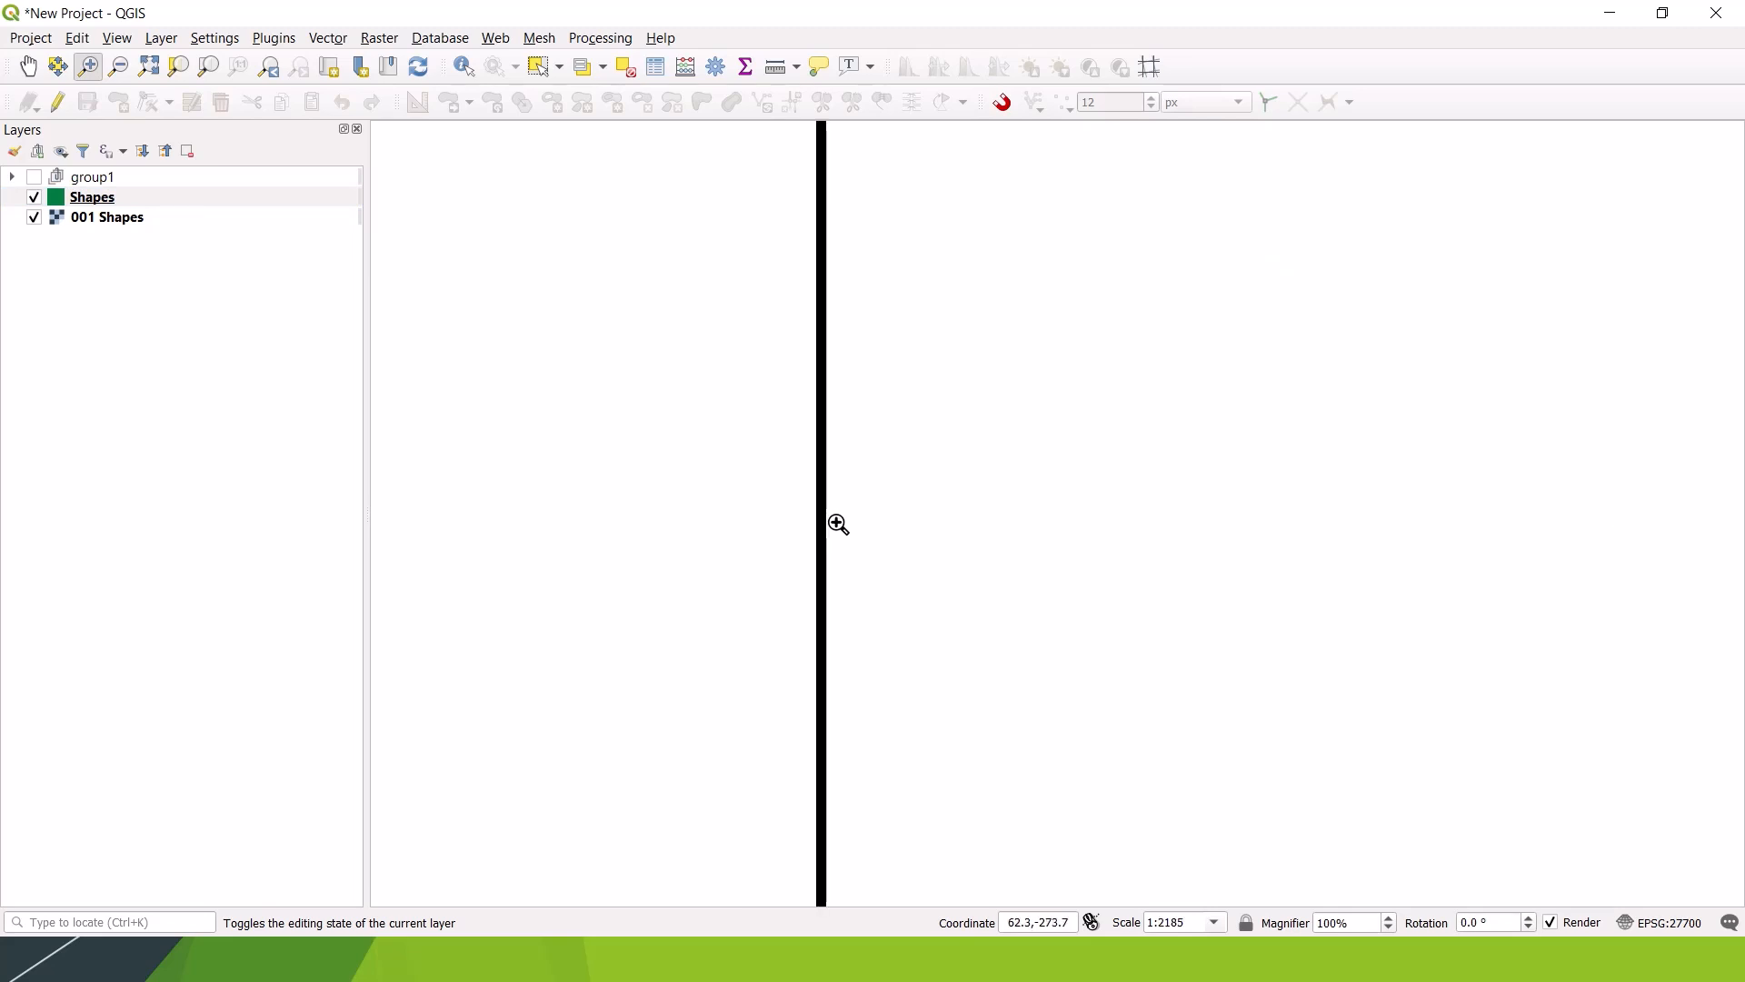
pyautogui.scroll(-2, 836, 523)
pyautogui.moveTo(966, 537); pyautogui.dragTo(883, 479)
pyautogui.moveTo(693, 311); pyautogui.dragTo(1020, 685)
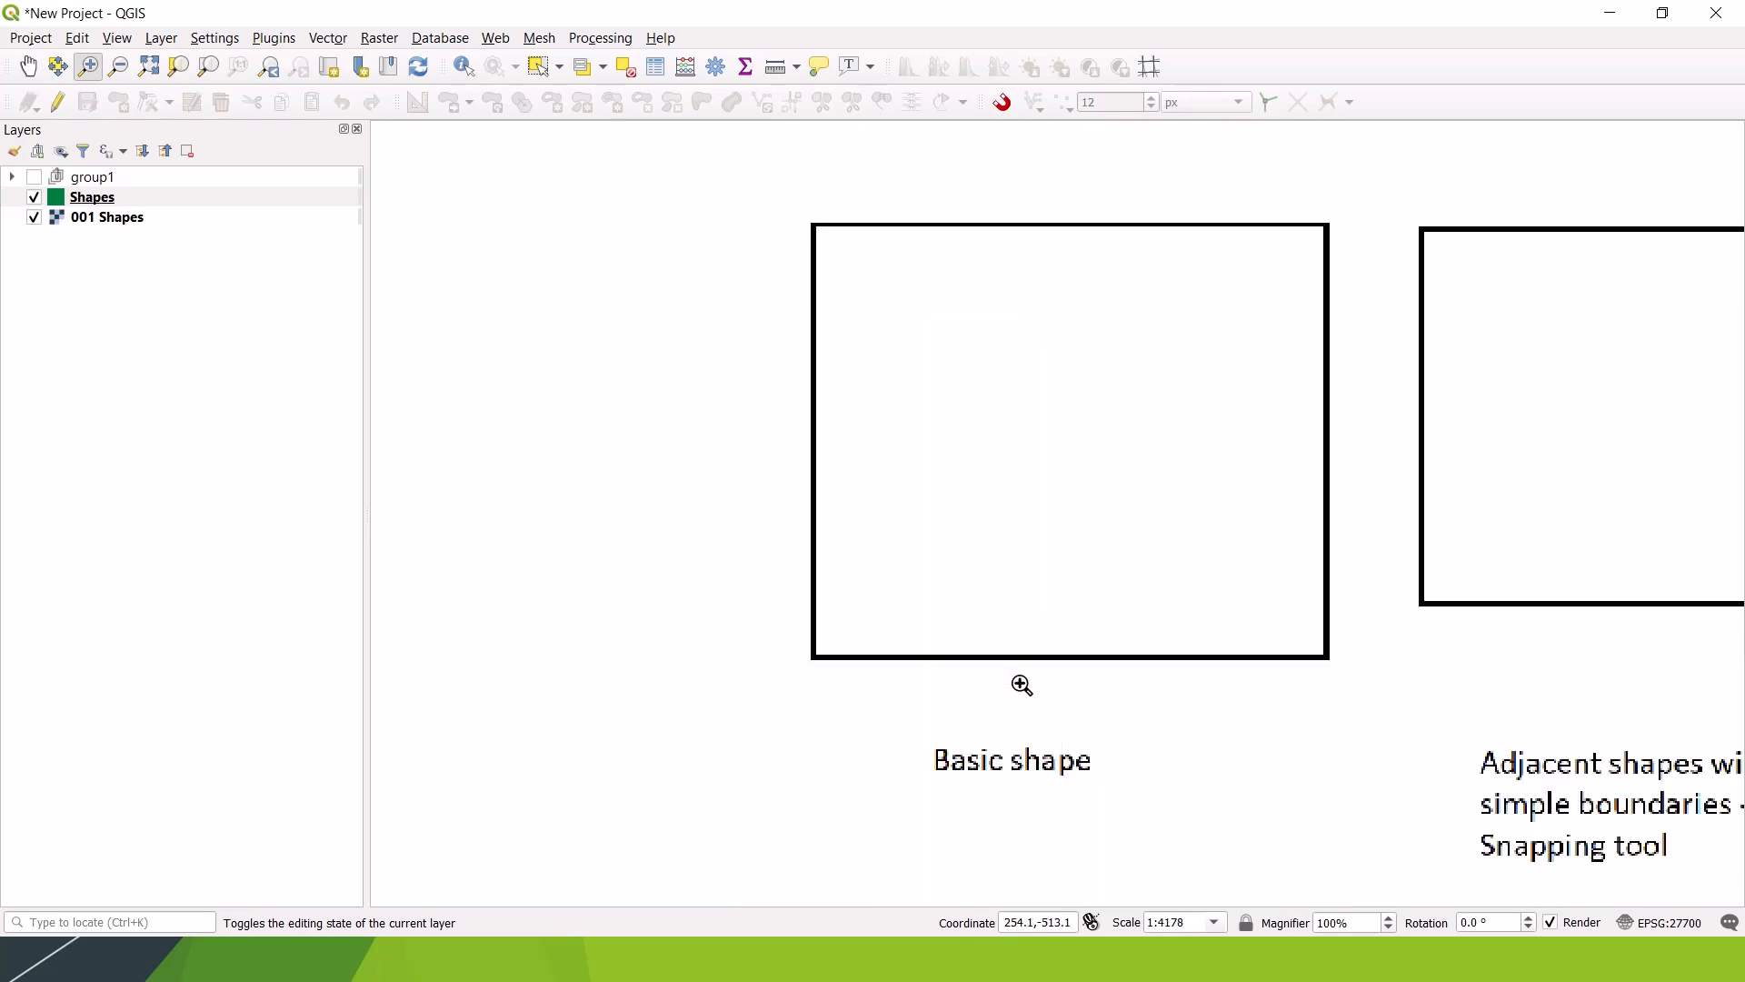
# Step: Check which toolbars are enabled and turn on editing for the Shapes layer
pyautogui.click(101, 205)
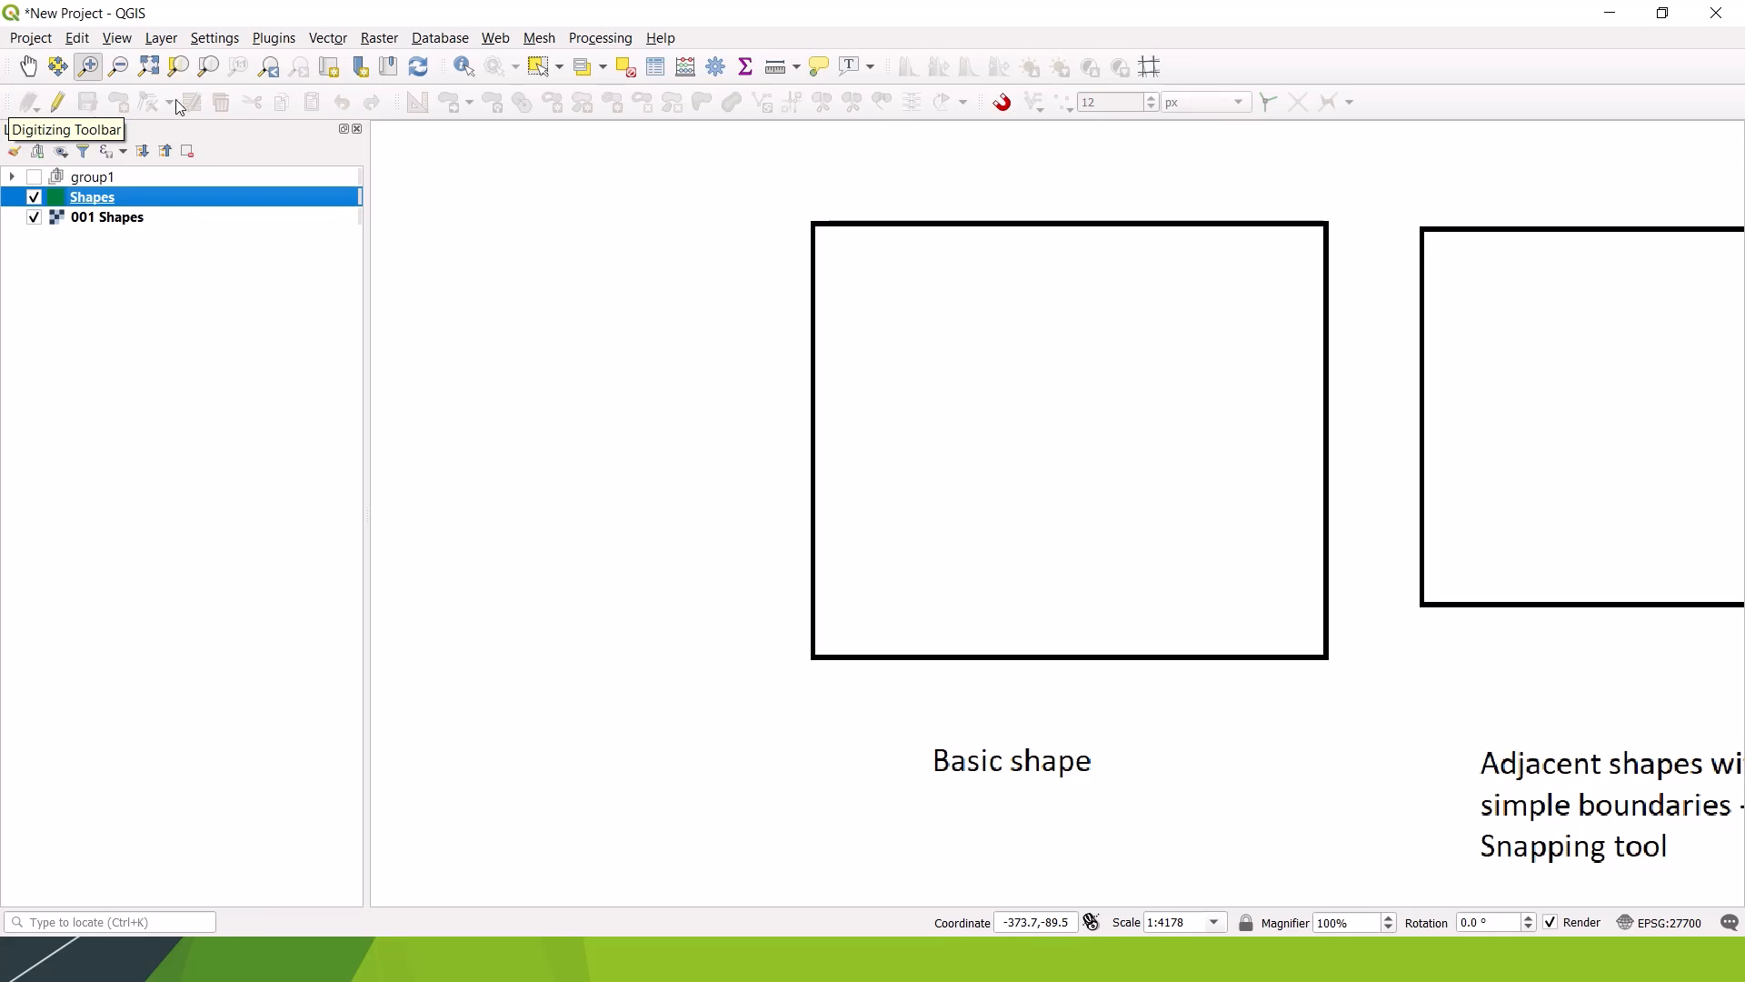
pyautogui.rightClick(1411, 109)
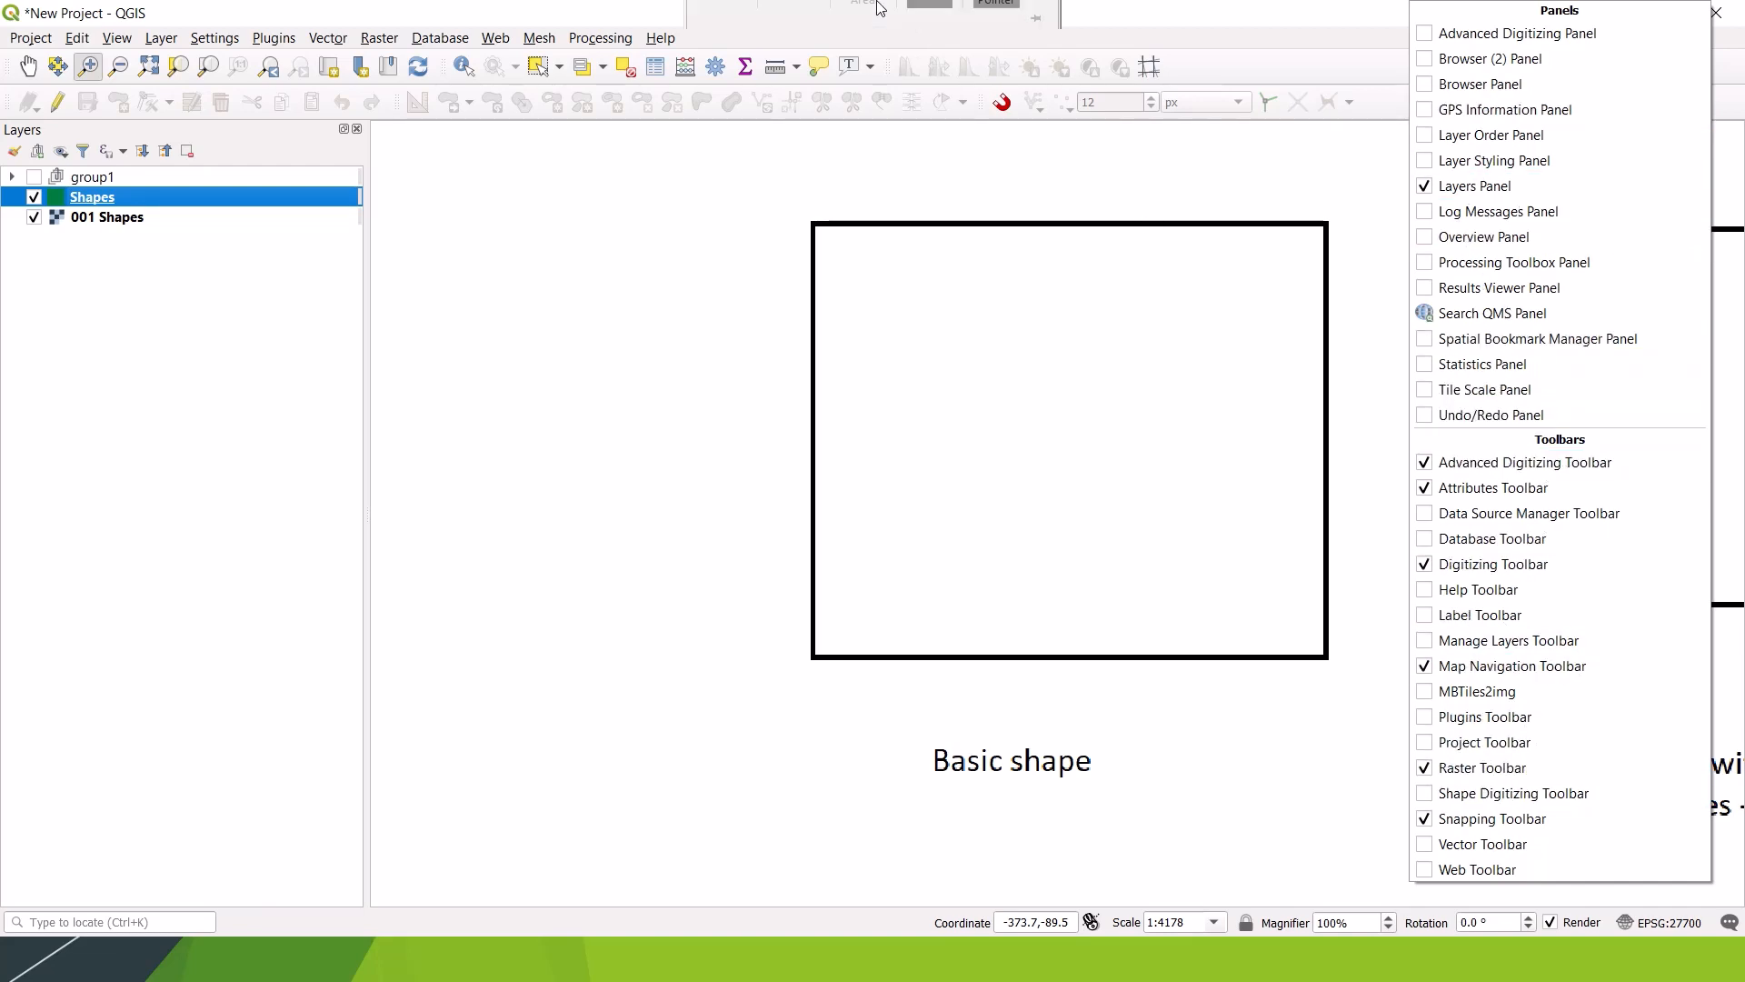
pyautogui.click(58, 103)
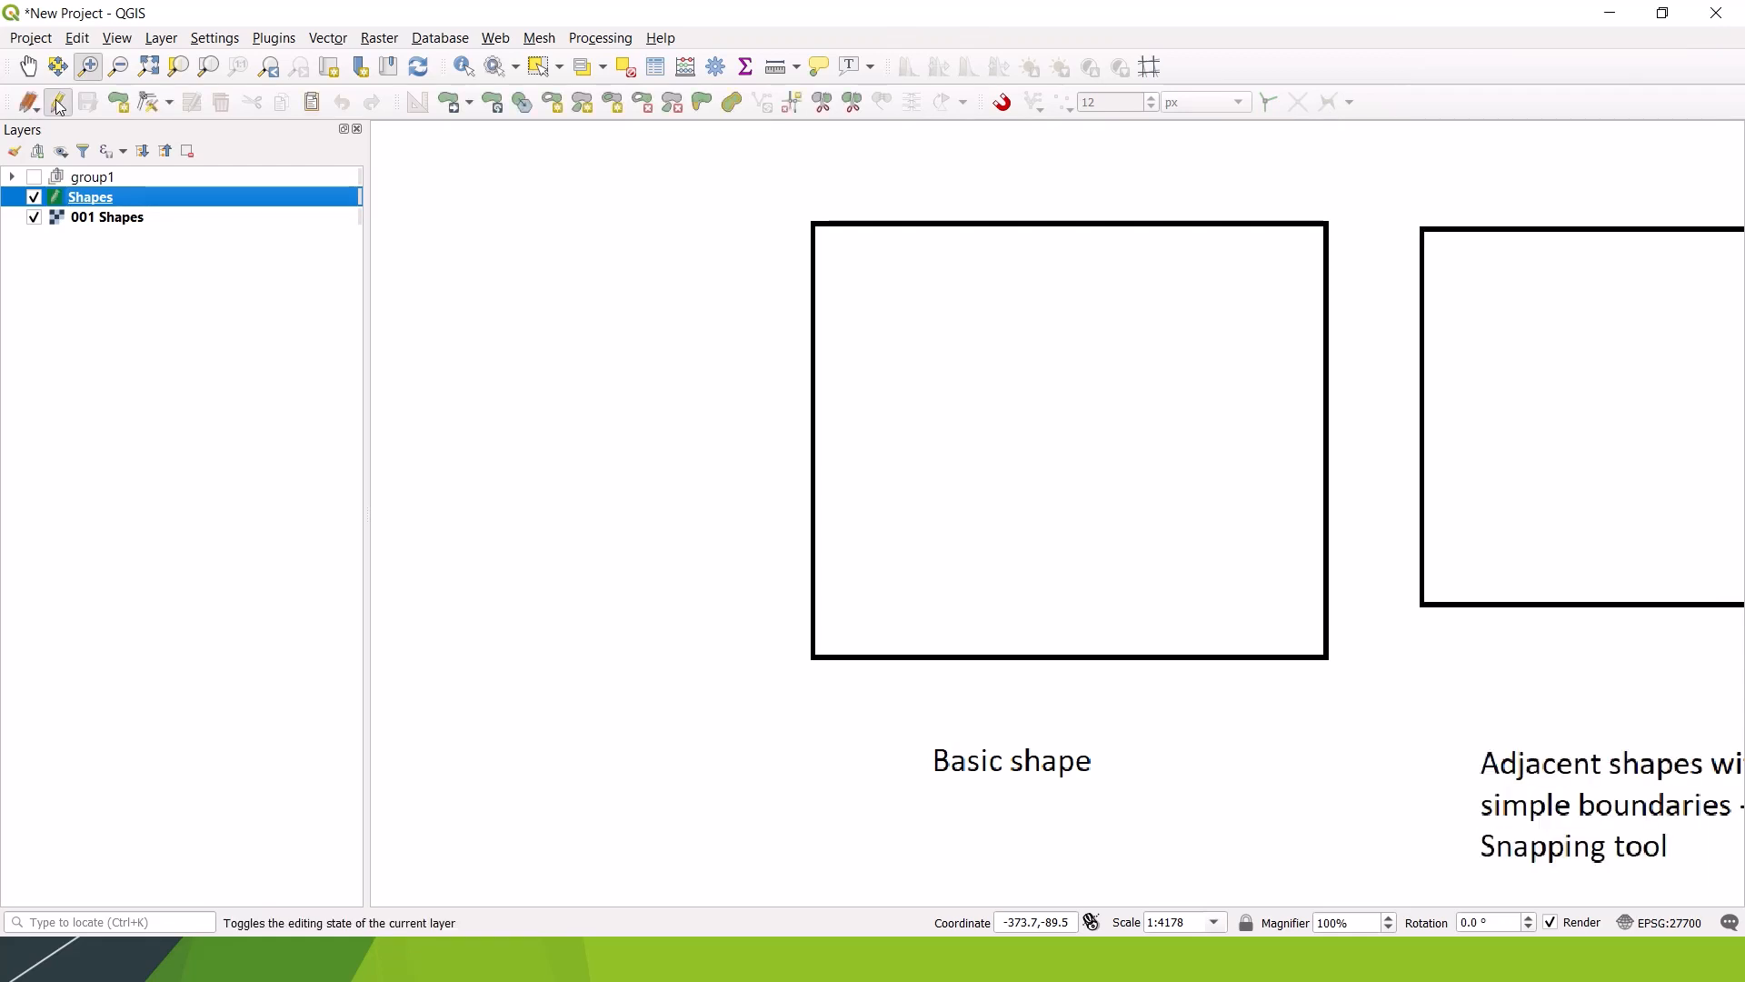
# Step: Look up the keyboard shortcut assigned to Add Polygon Feature in the shortcut settings
pyautogui.click(126, 104)
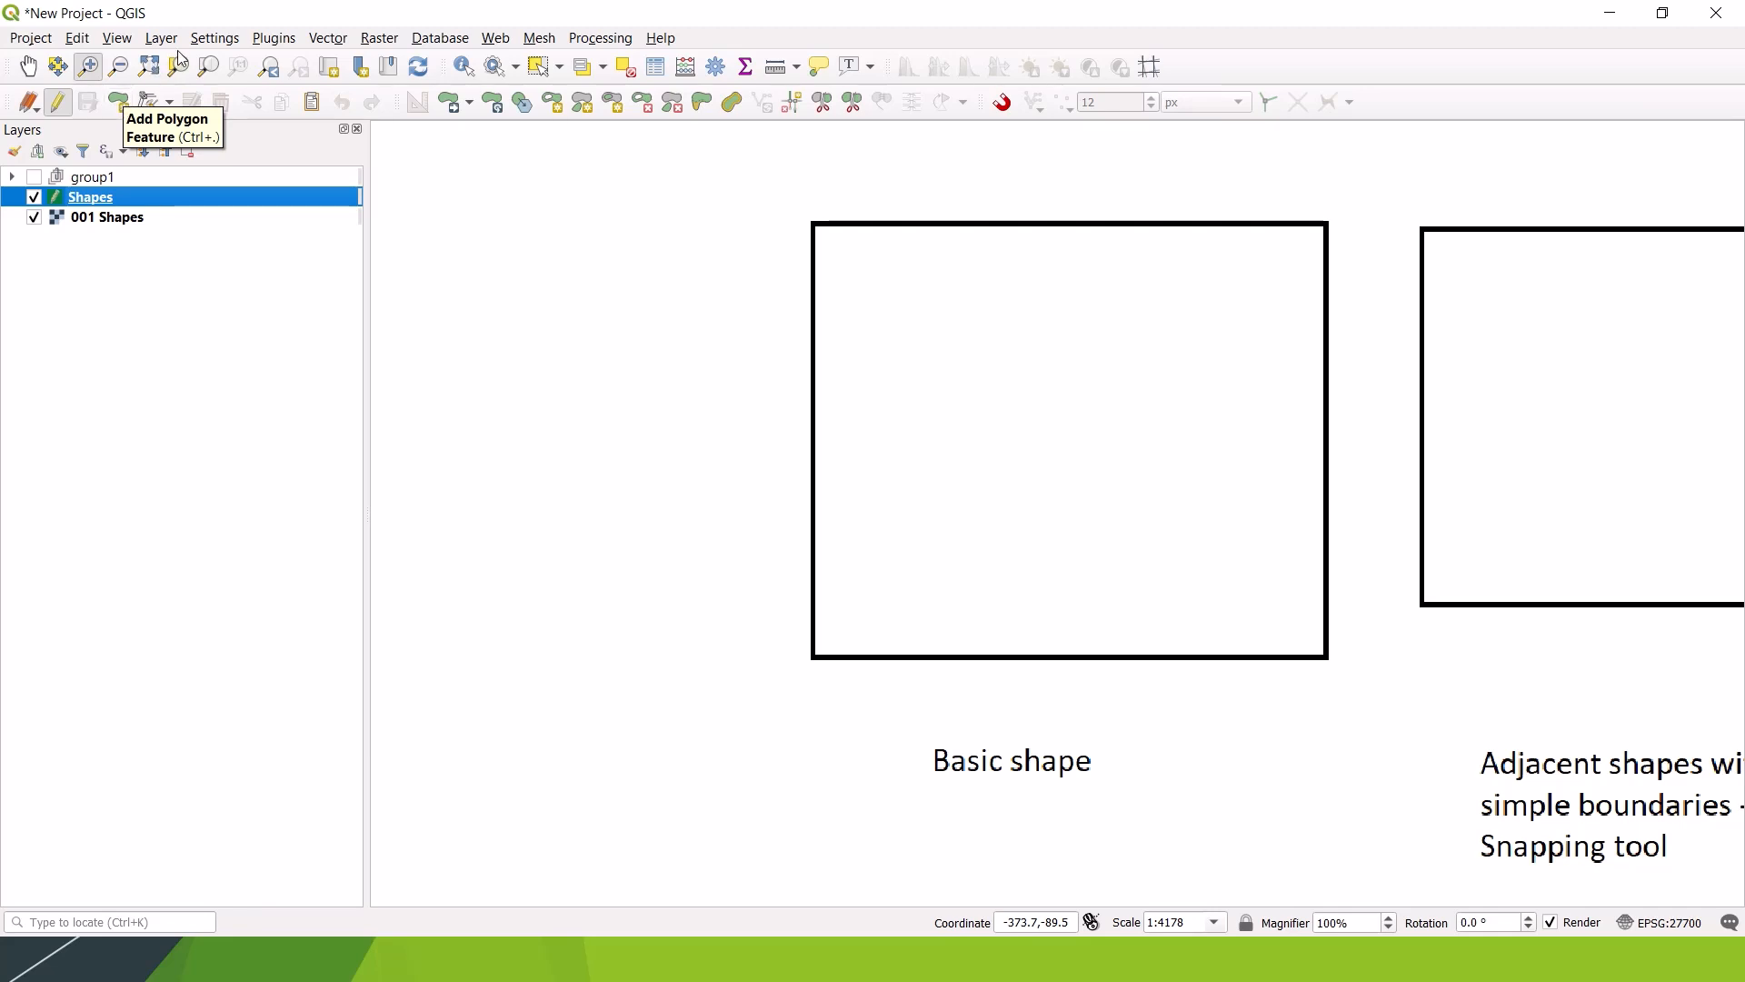
pyautogui.click(224, 40)
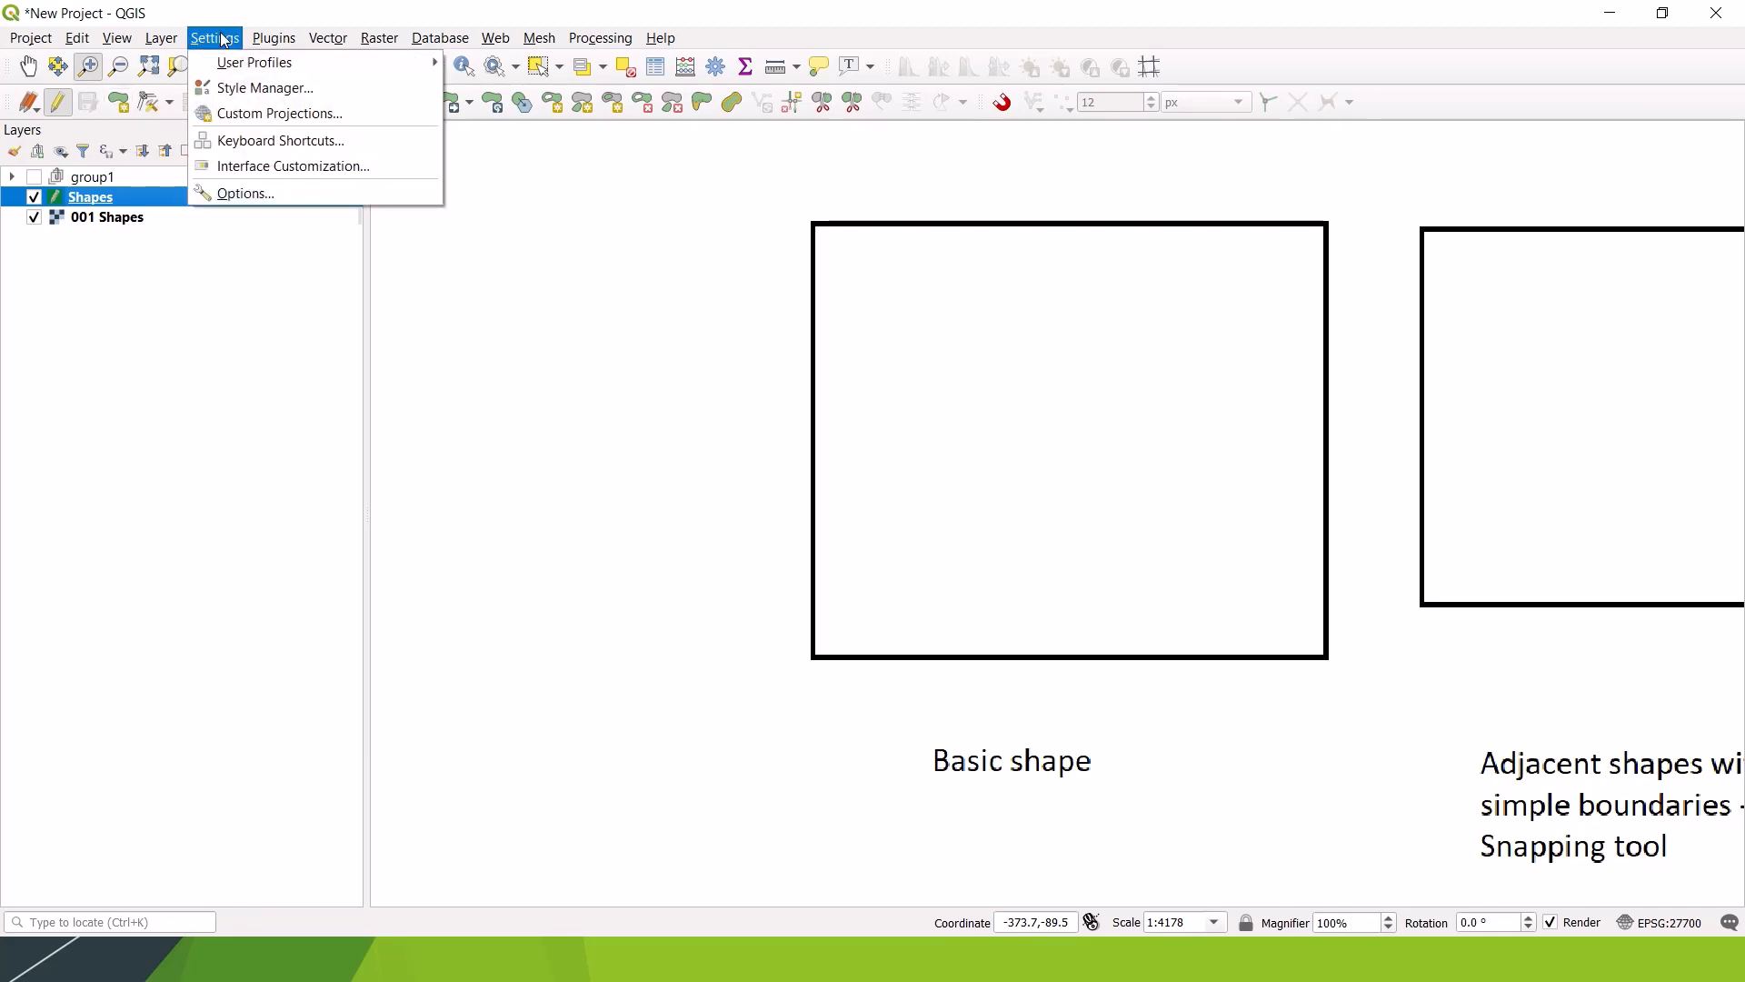
pyautogui.click(304, 141)
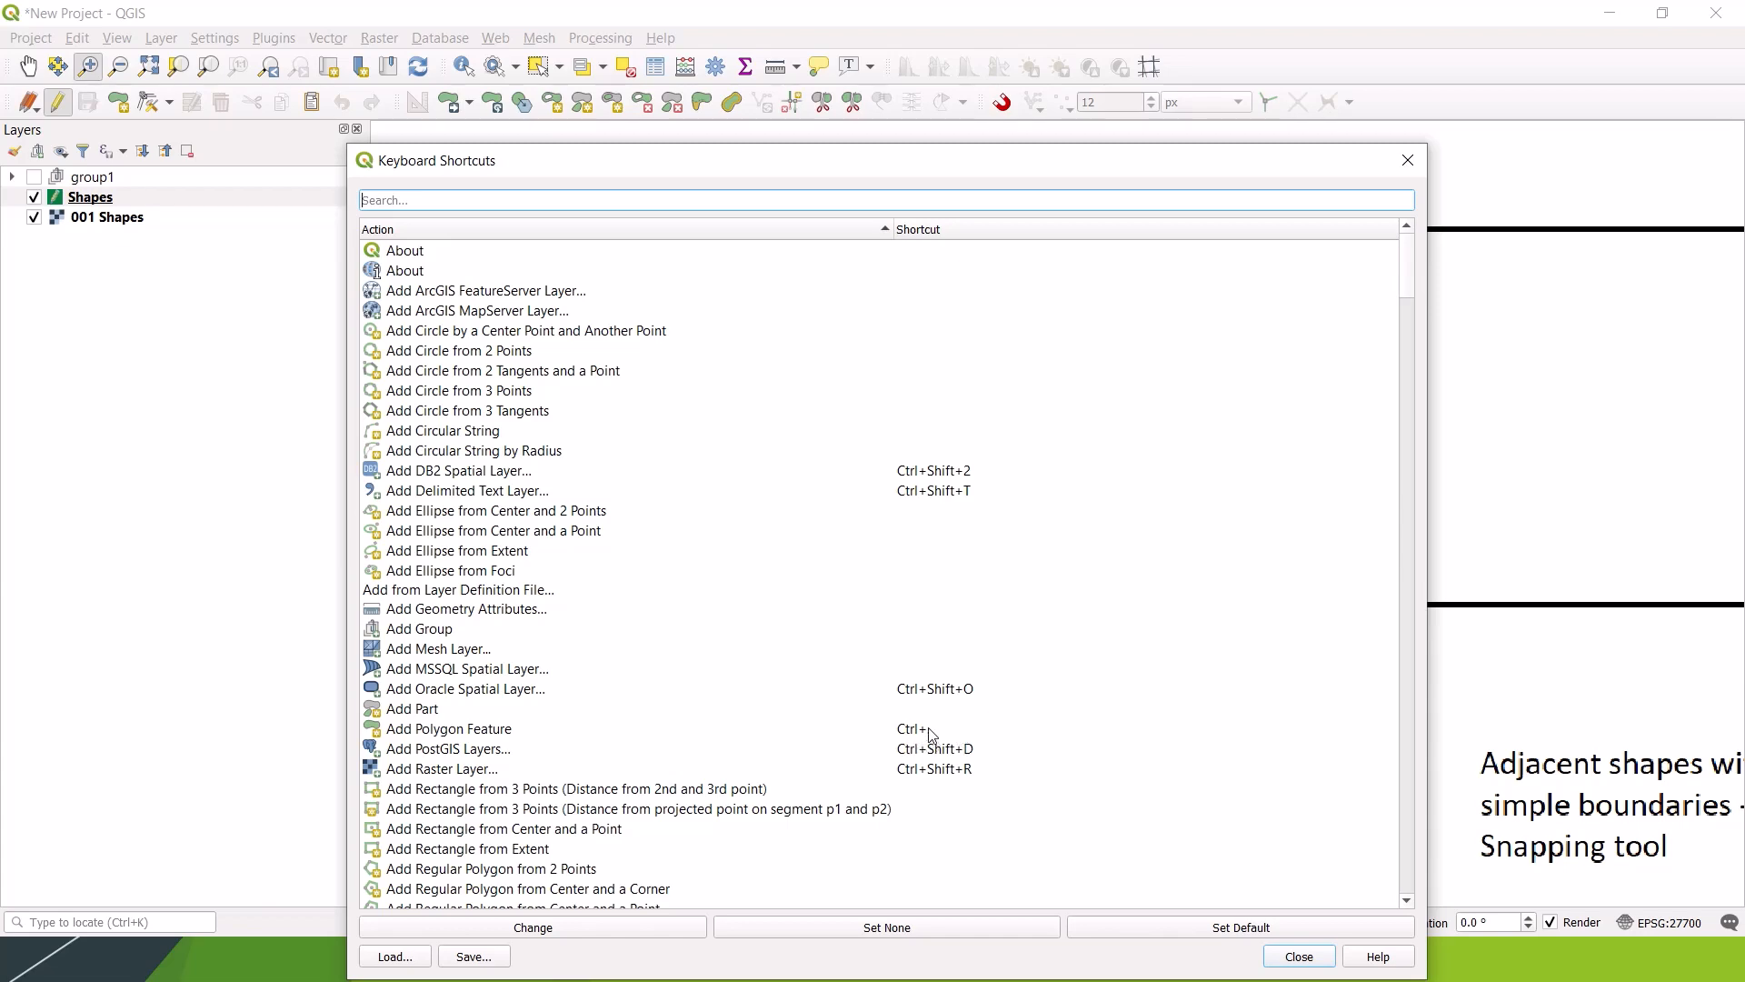
pyautogui.click(1407, 160)
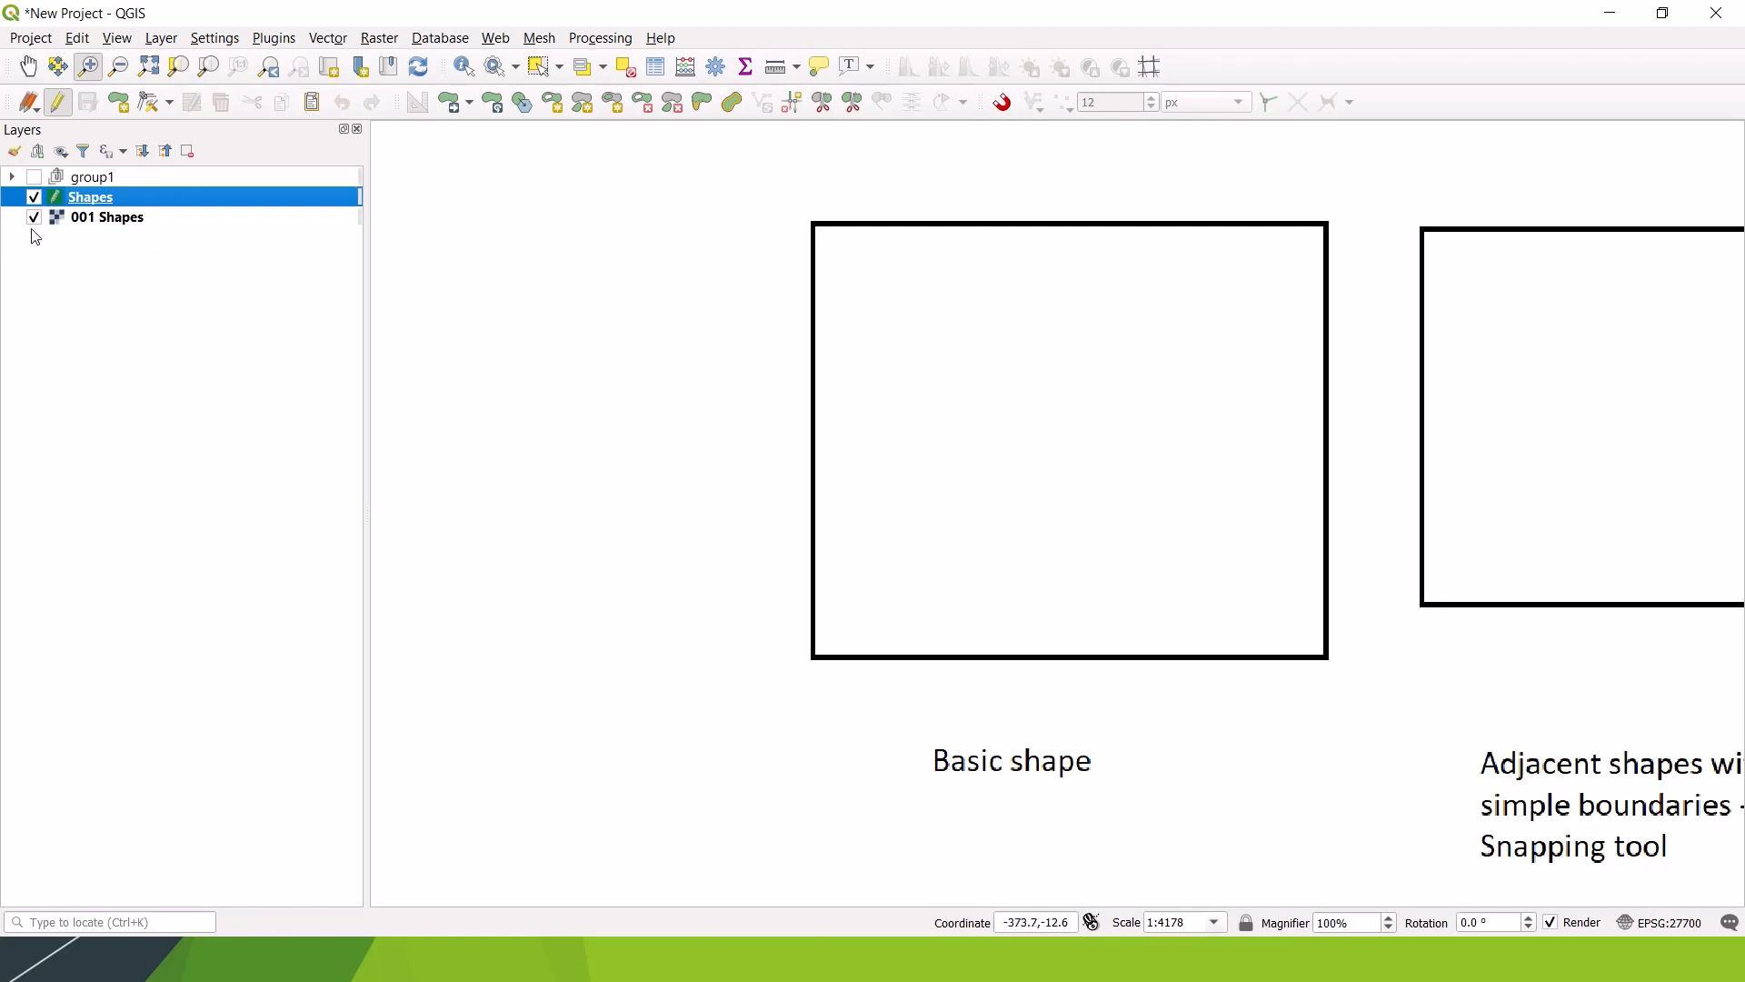
# Step: Start a new polygon feature in the Shapes layer with its first vertex on the Basic shape's upper-left corner
pyautogui.click(121, 105)
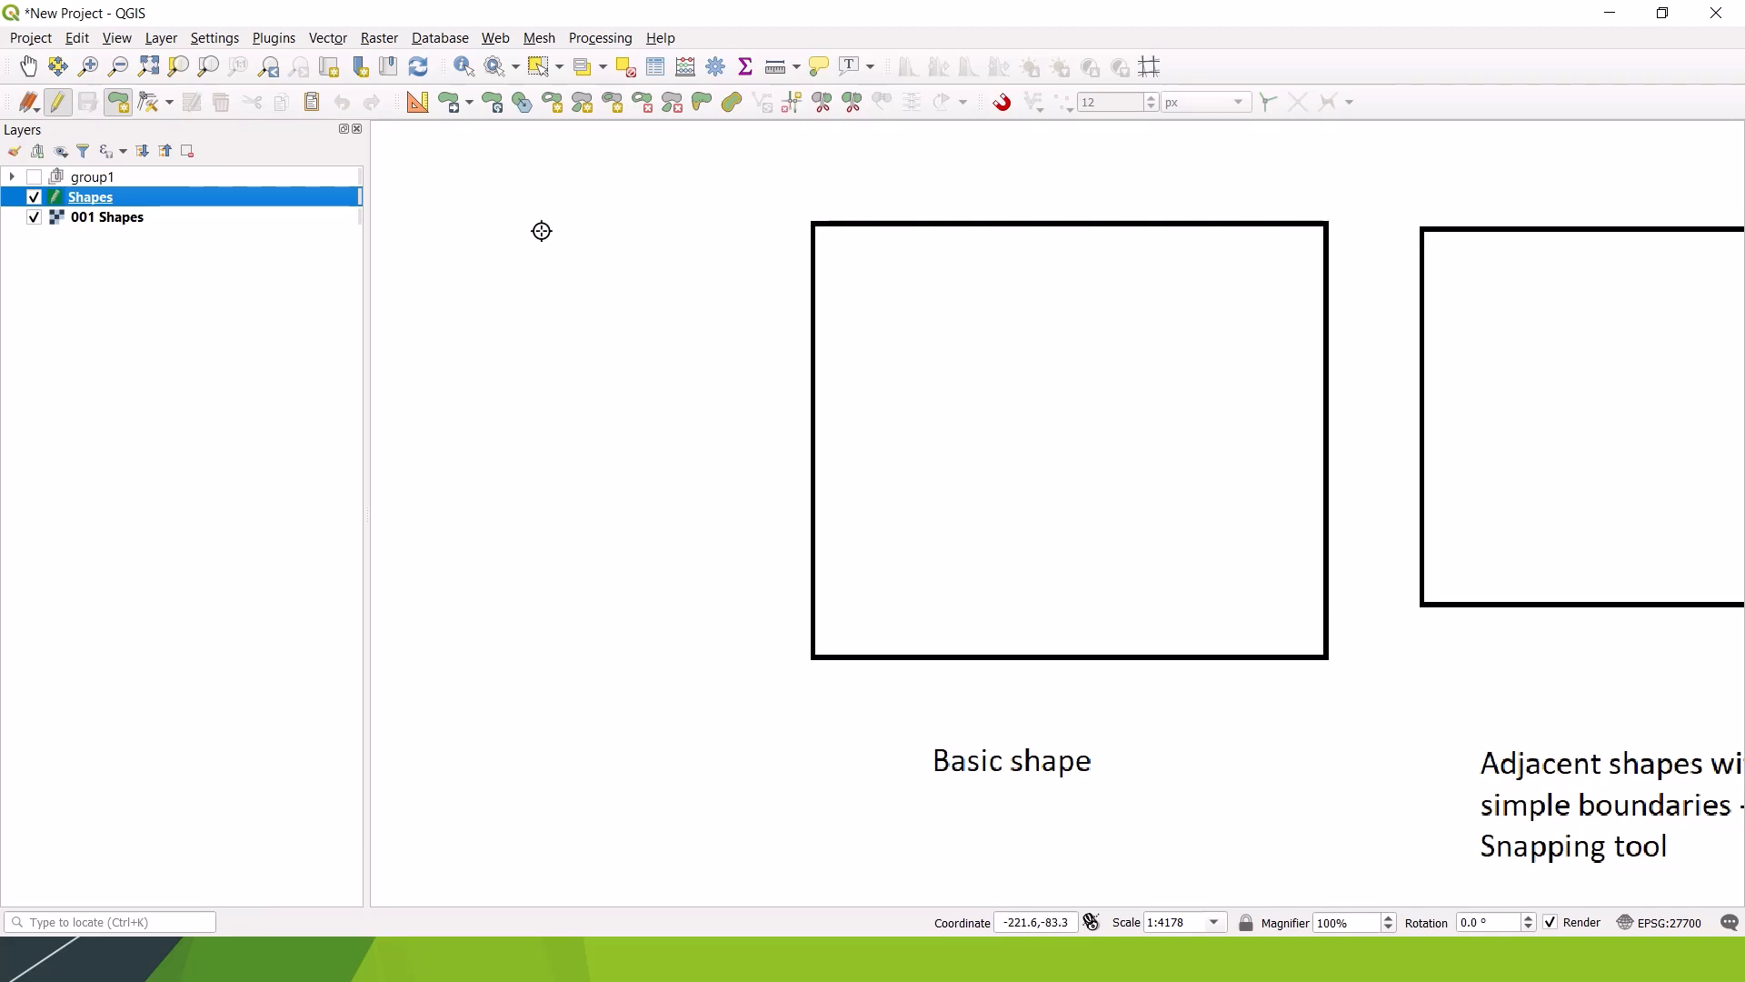
pyautogui.click(814, 225)
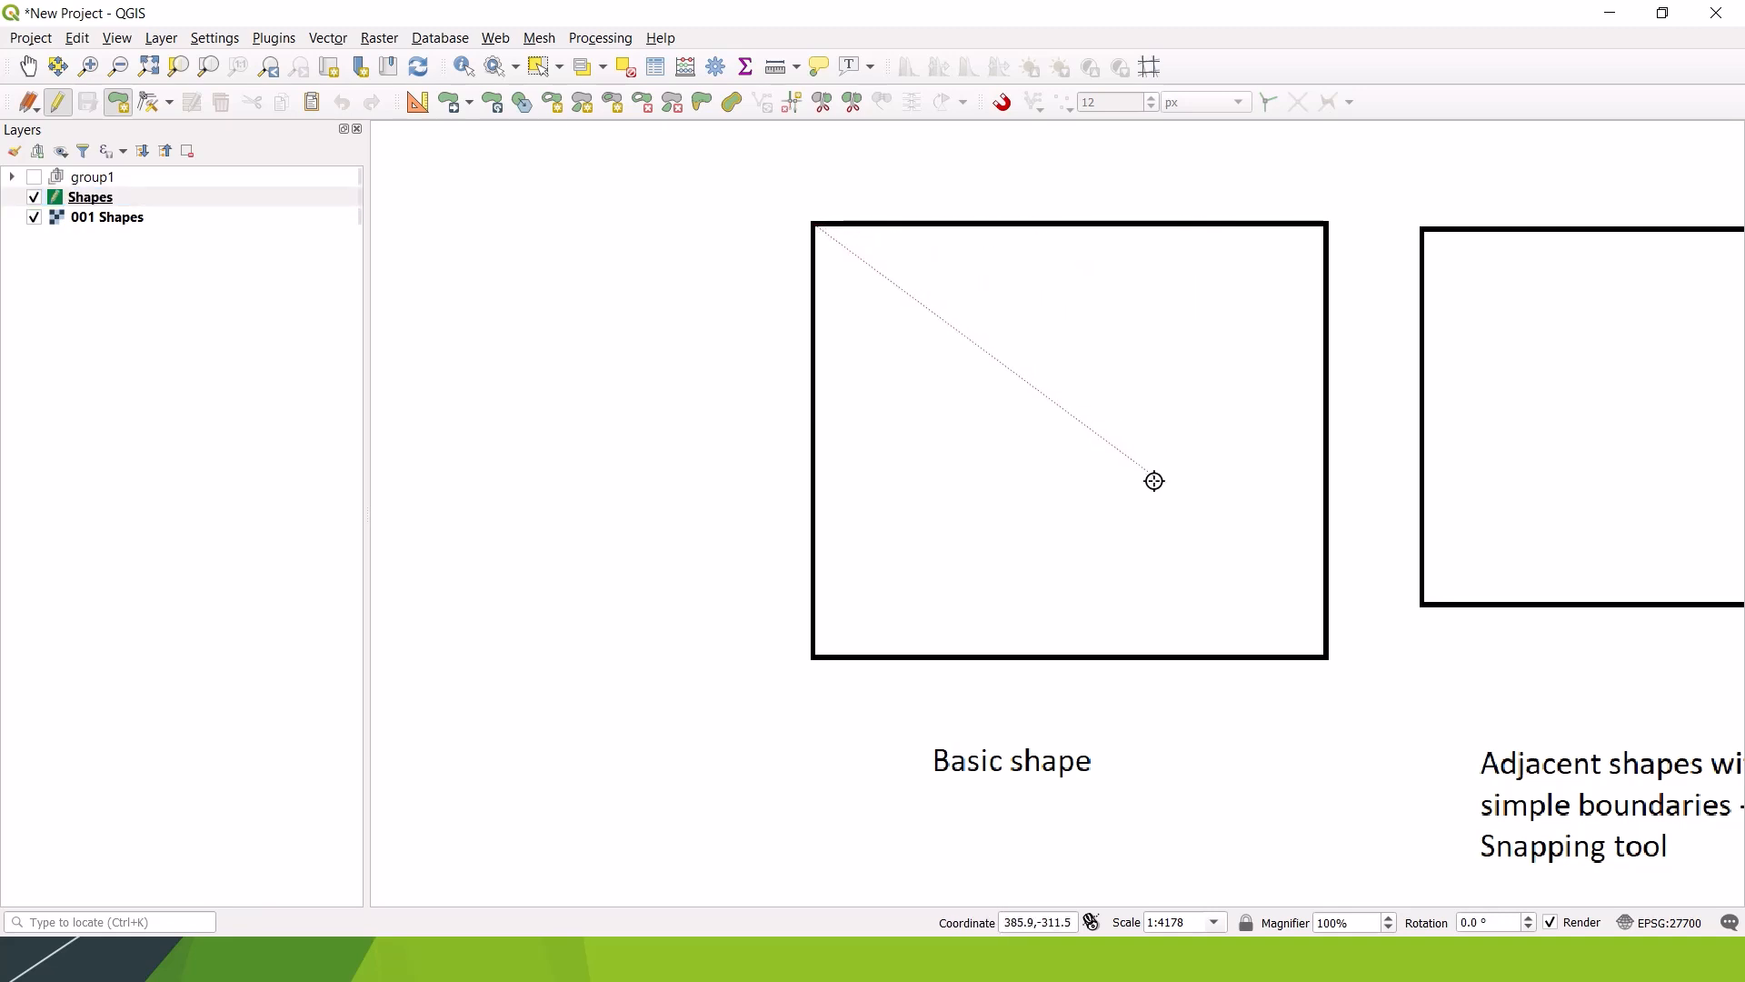
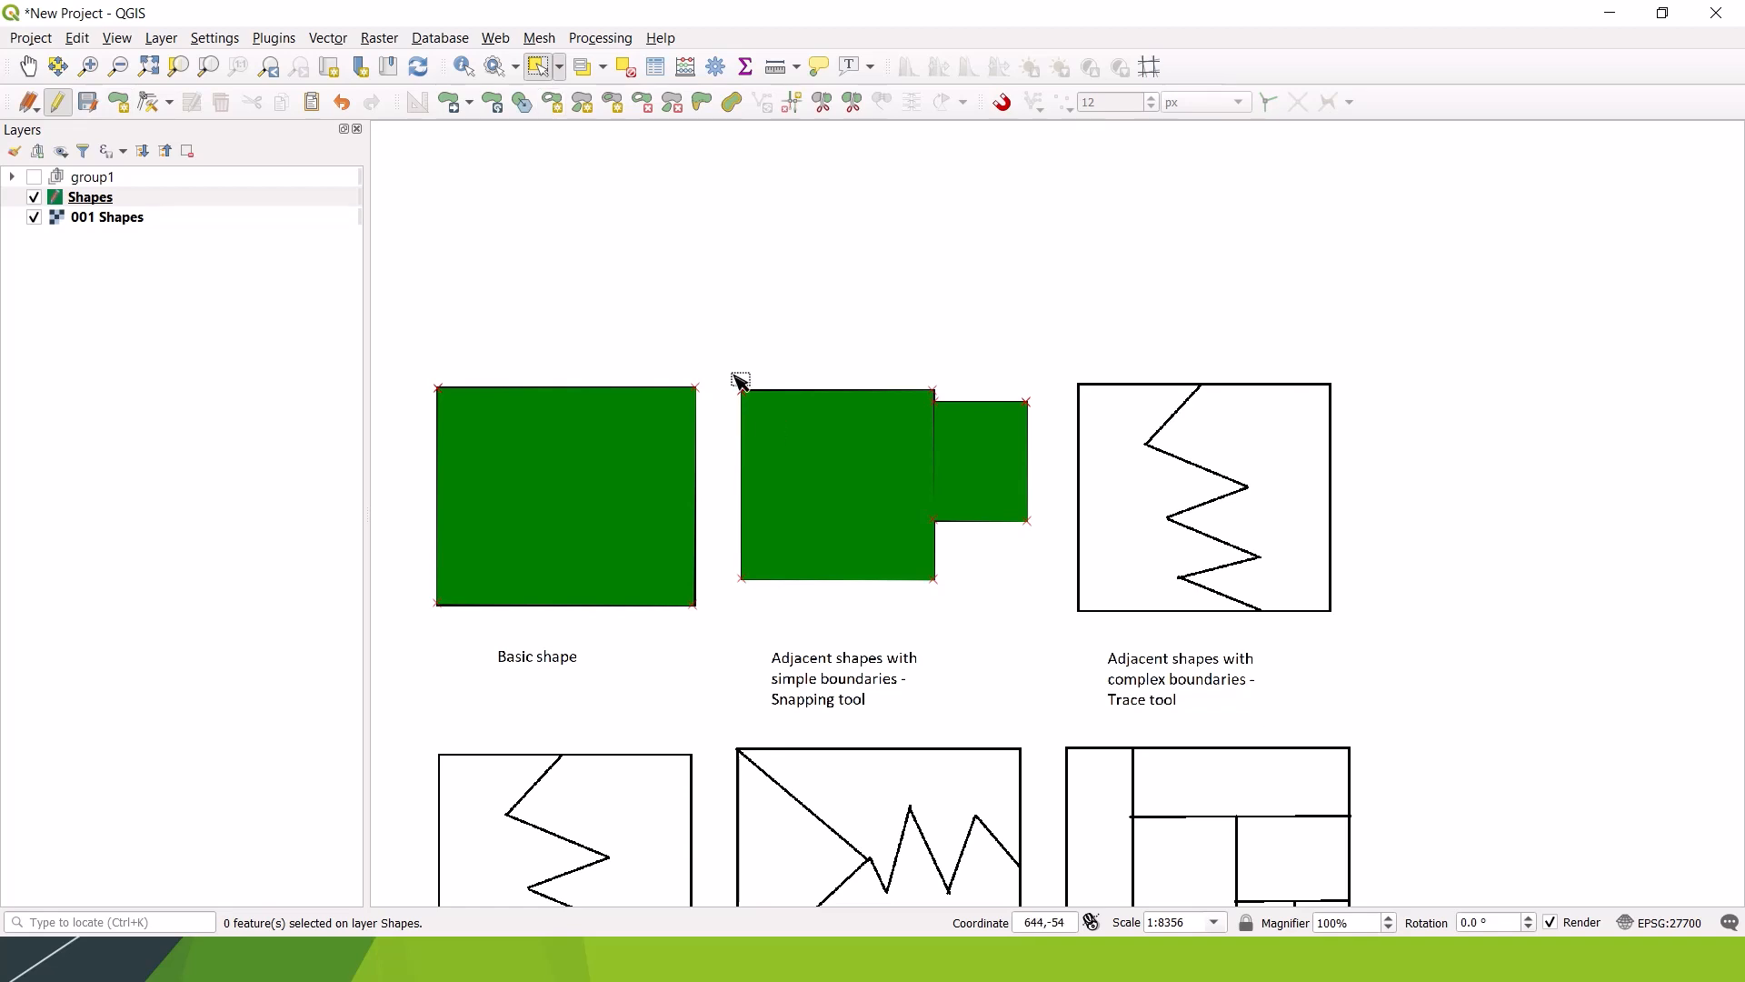
# Step: Select both polygons over the adjacent shapes with simple boundaries and delete them from the Shapes layer
pyautogui.moveTo(730, 360); pyautogui.dragTo(1053, 623)
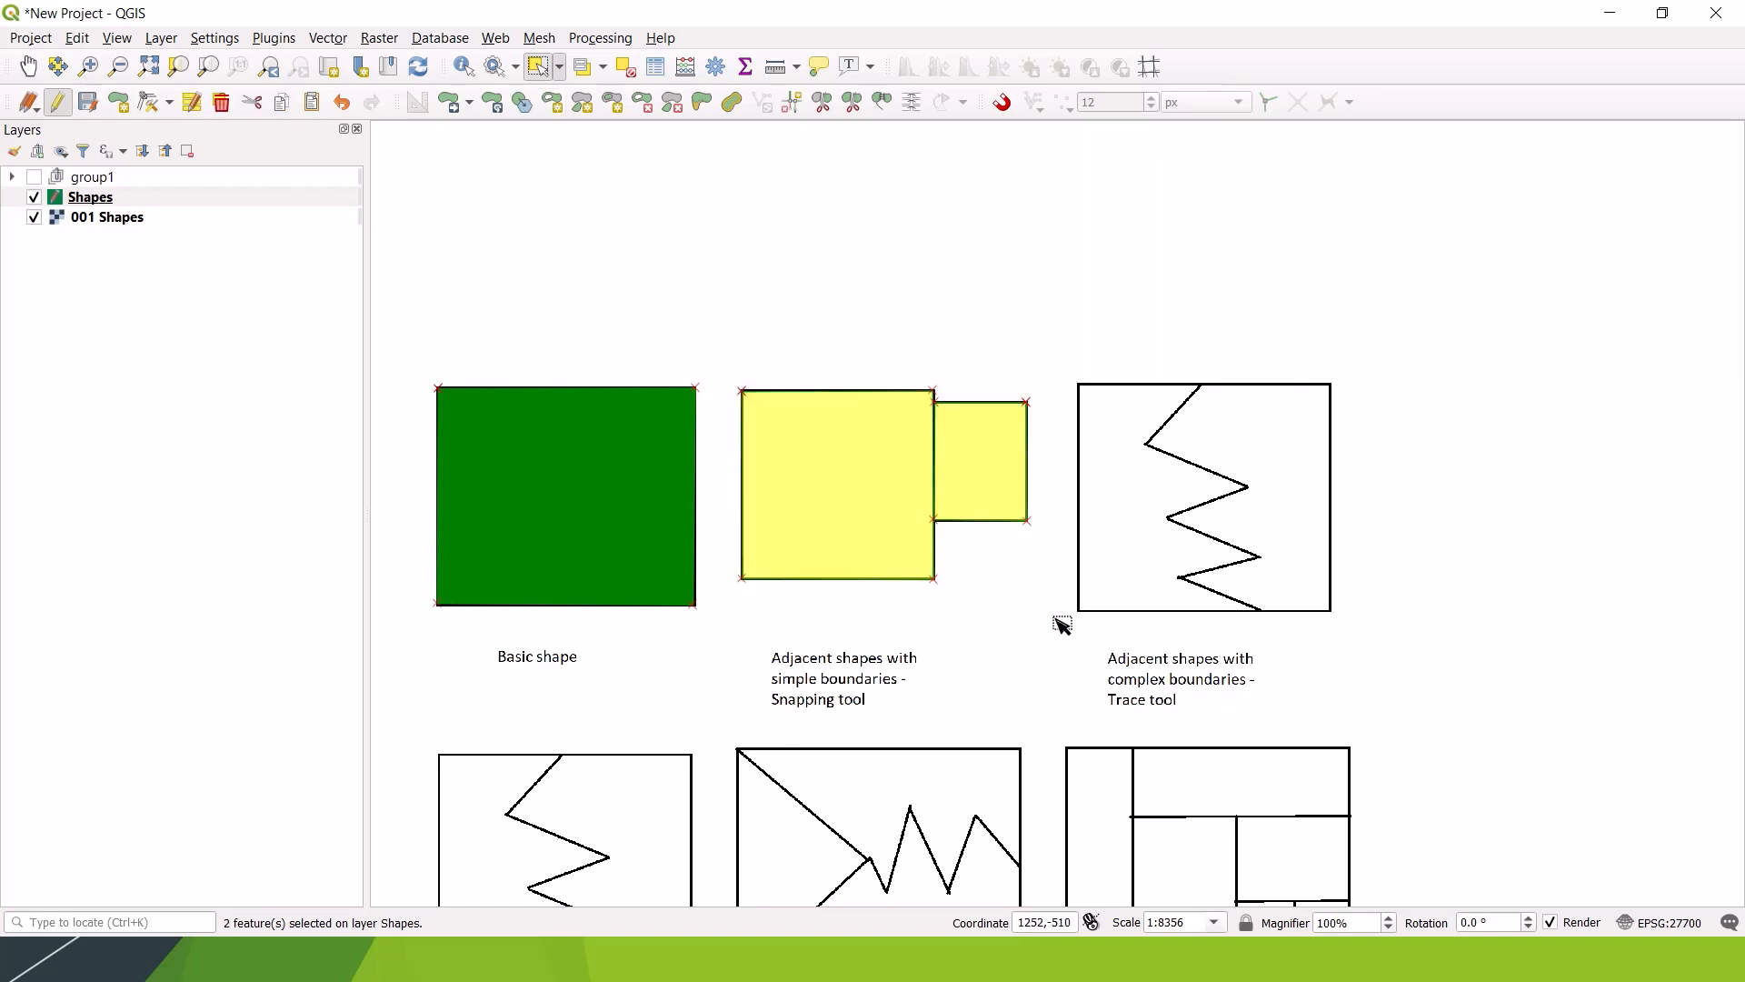
pyautogui.click(989, 576)
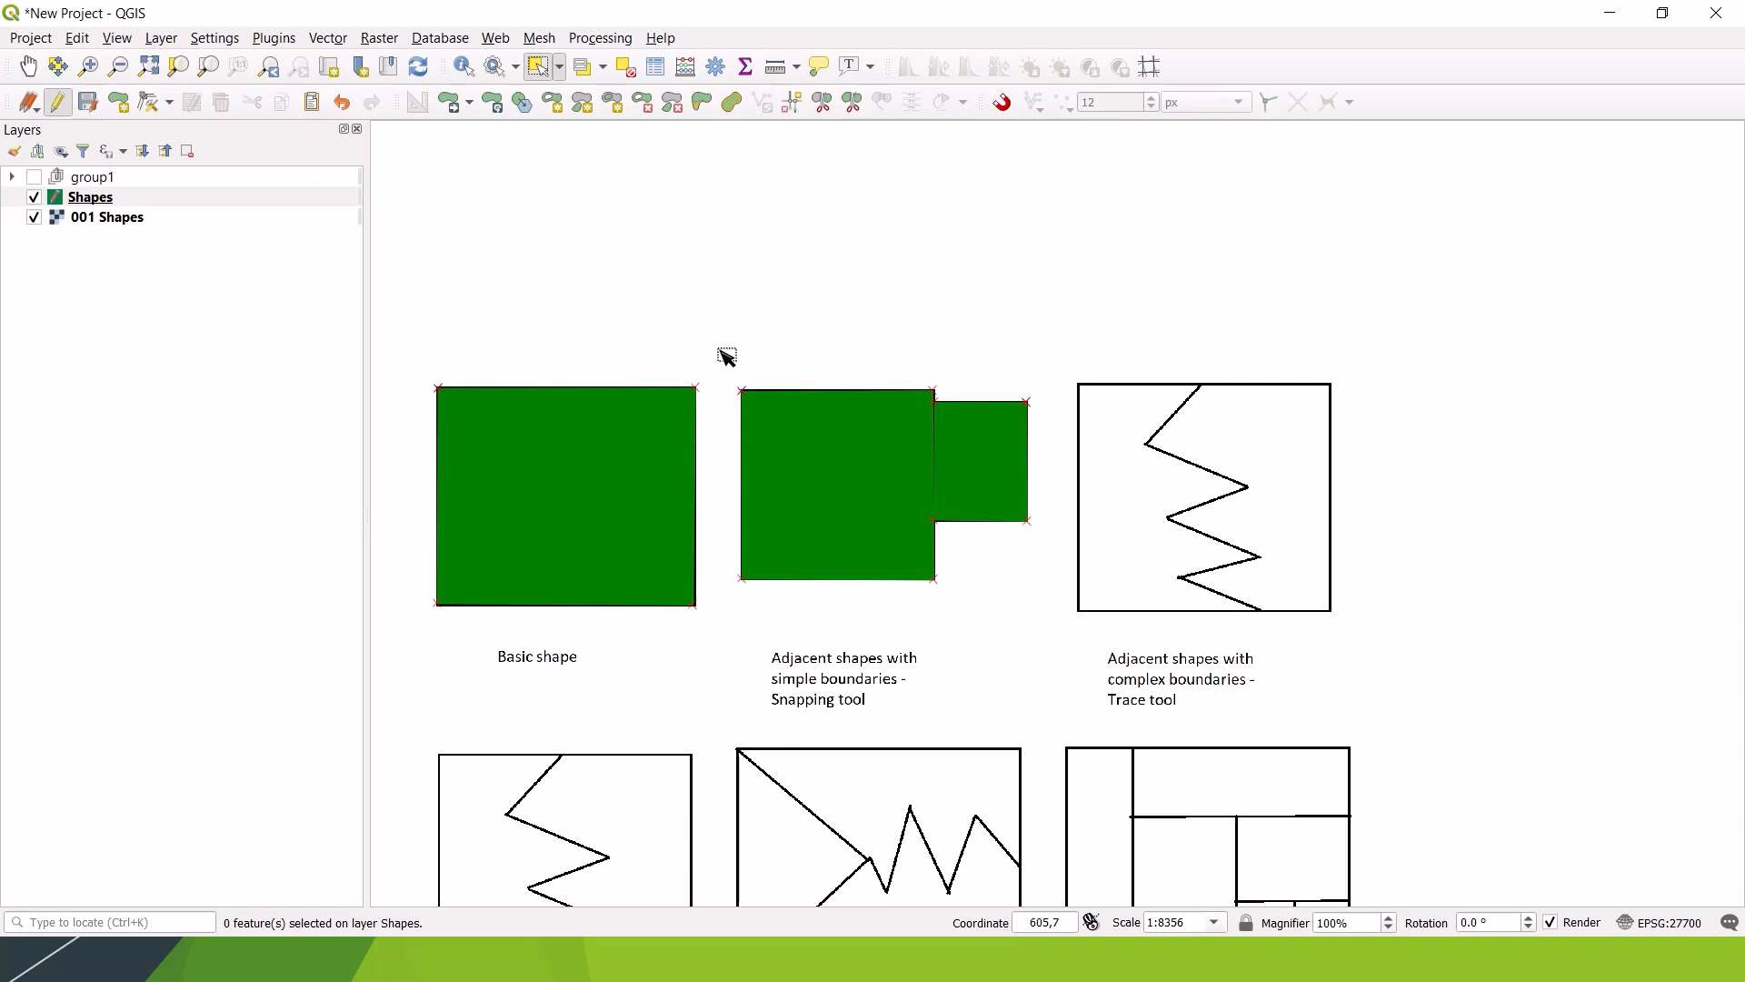
pyautogui.moveTo(727, 355); pyautogui.dragTo(1052, 627)
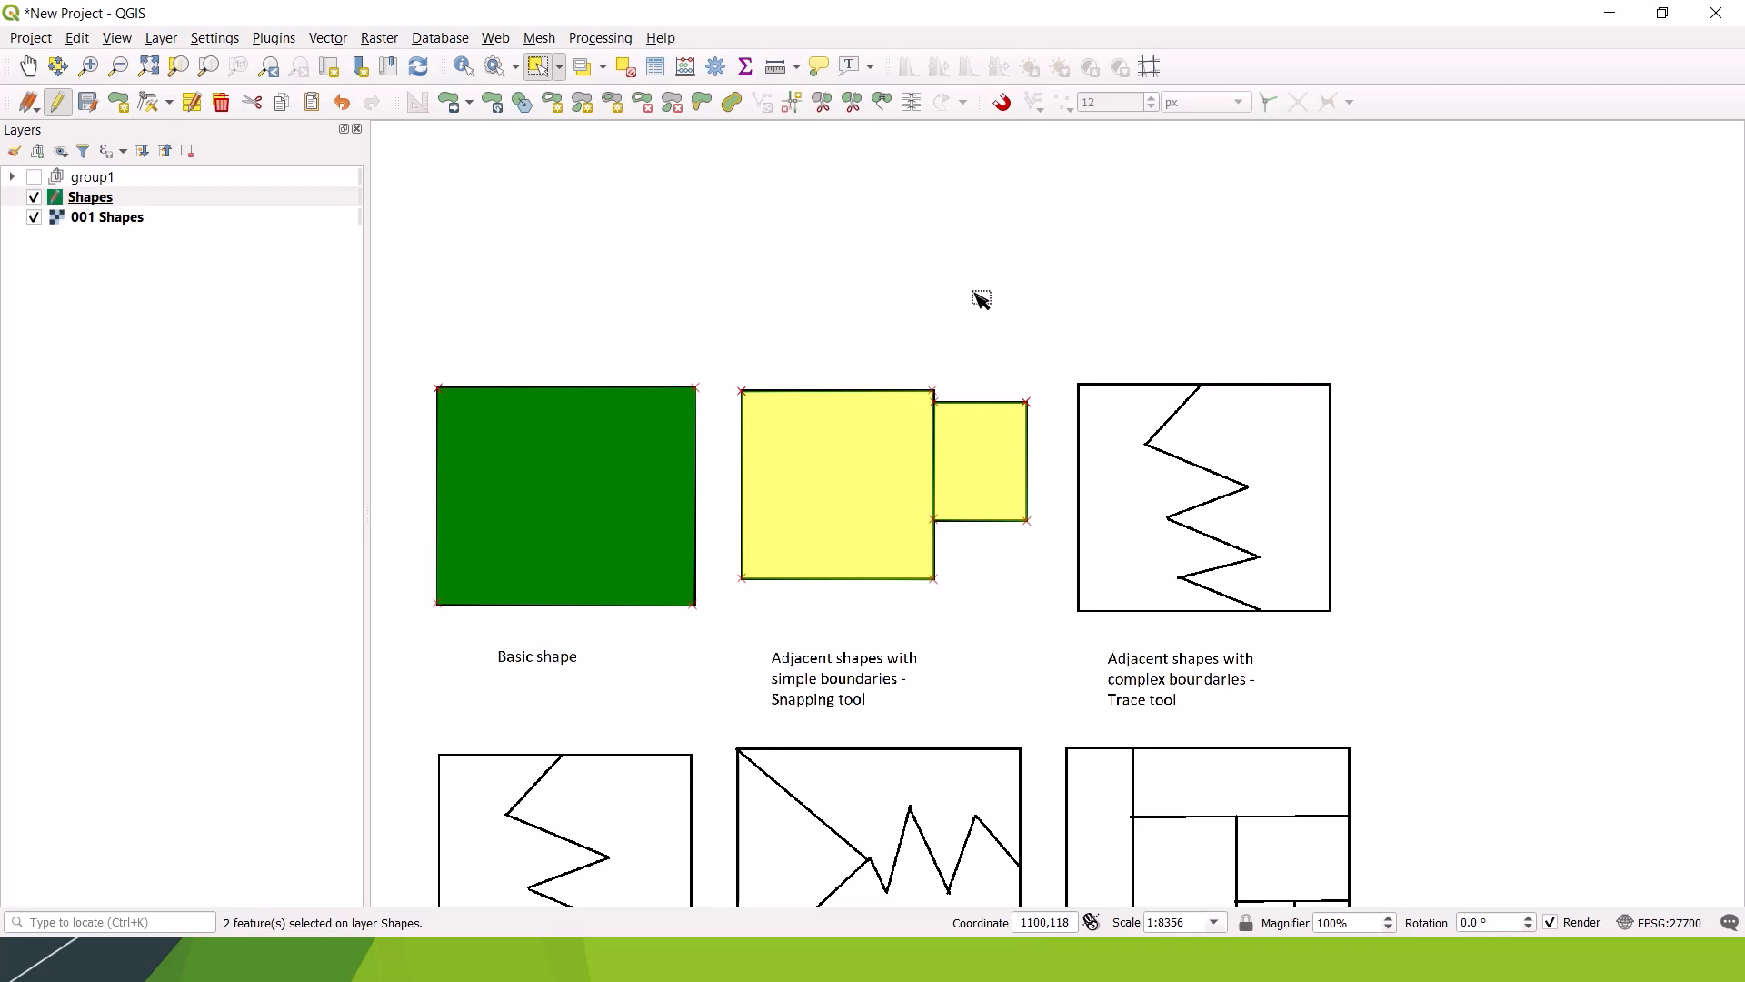
pyautogui.press('Delete')
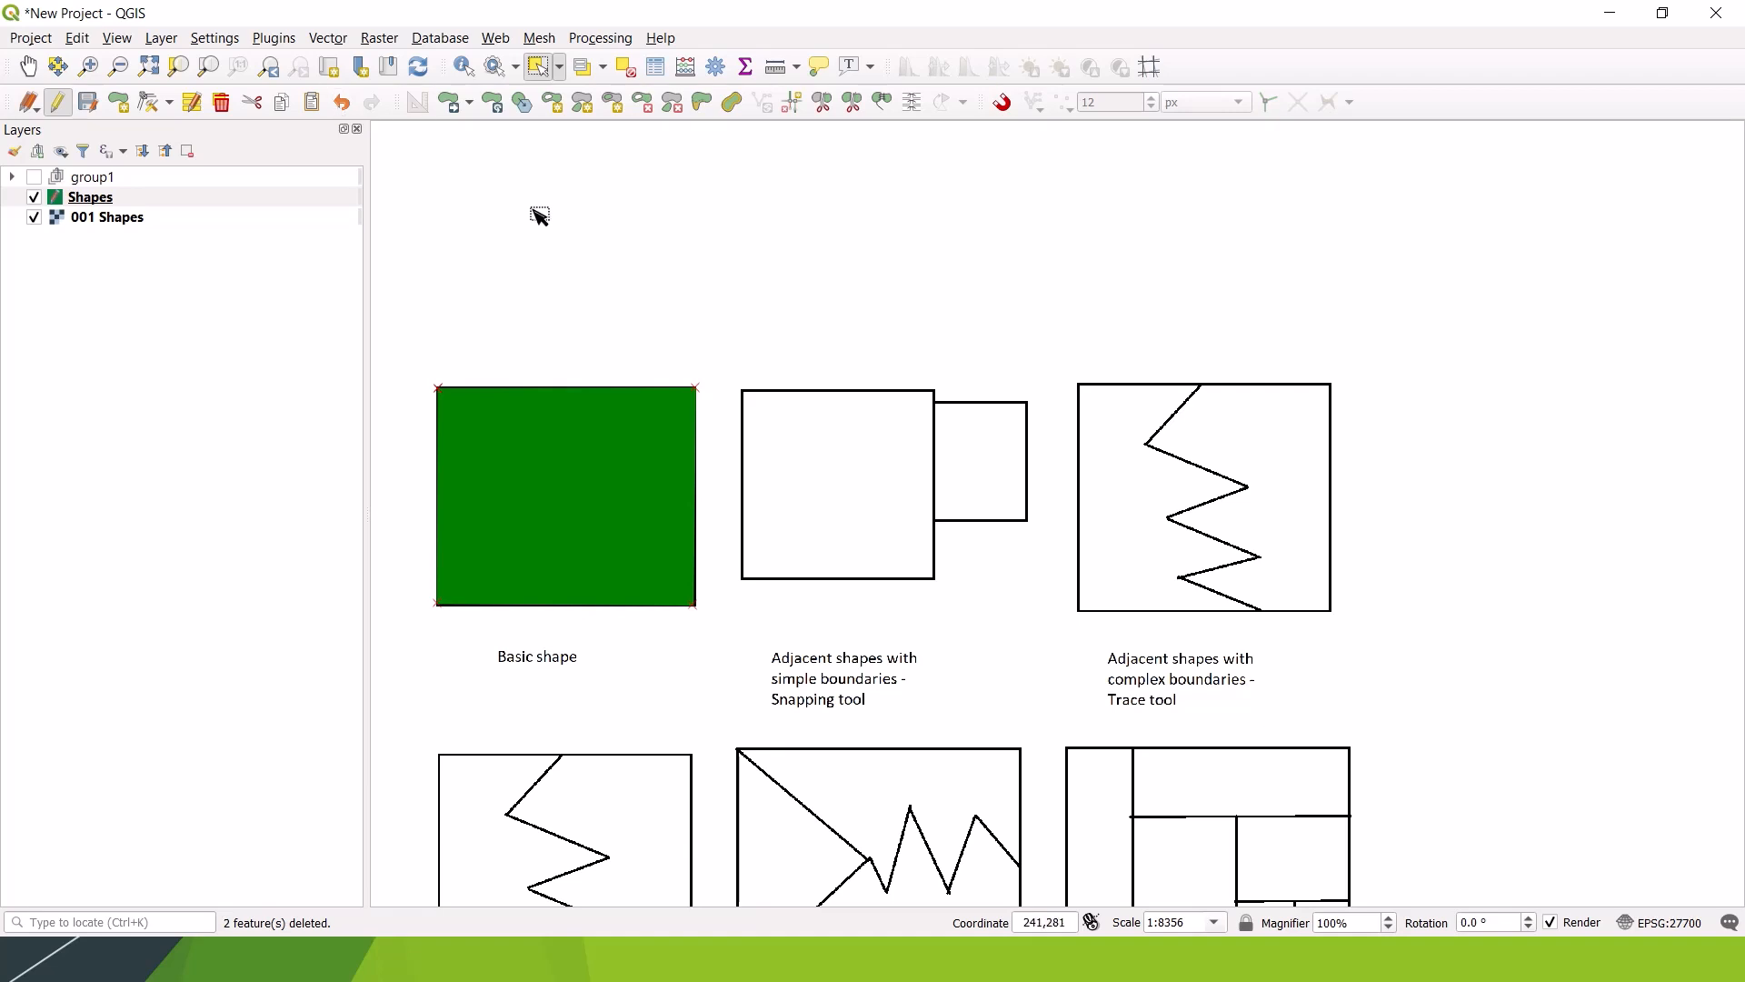
# Step: Undo the deletion of the two adjacent polygons and redo it
pyautogui.click(344, 104)
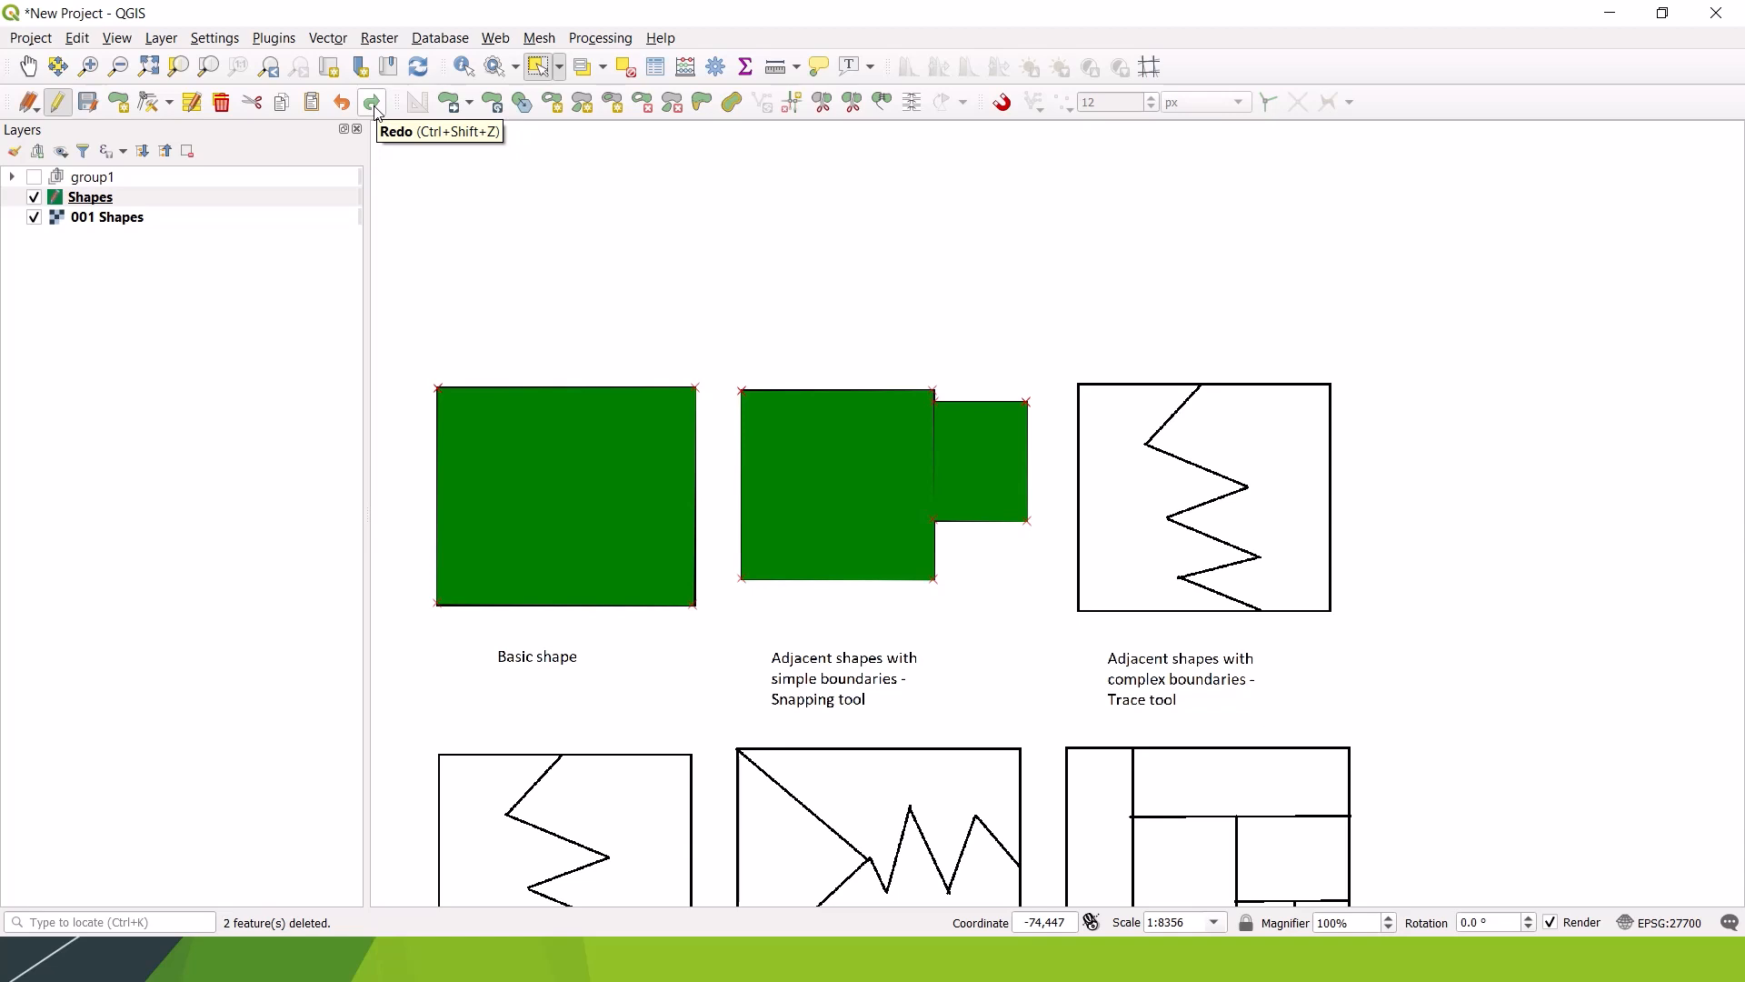
pyautogui.click(378, 105)
pyautogui.click(372, 106)
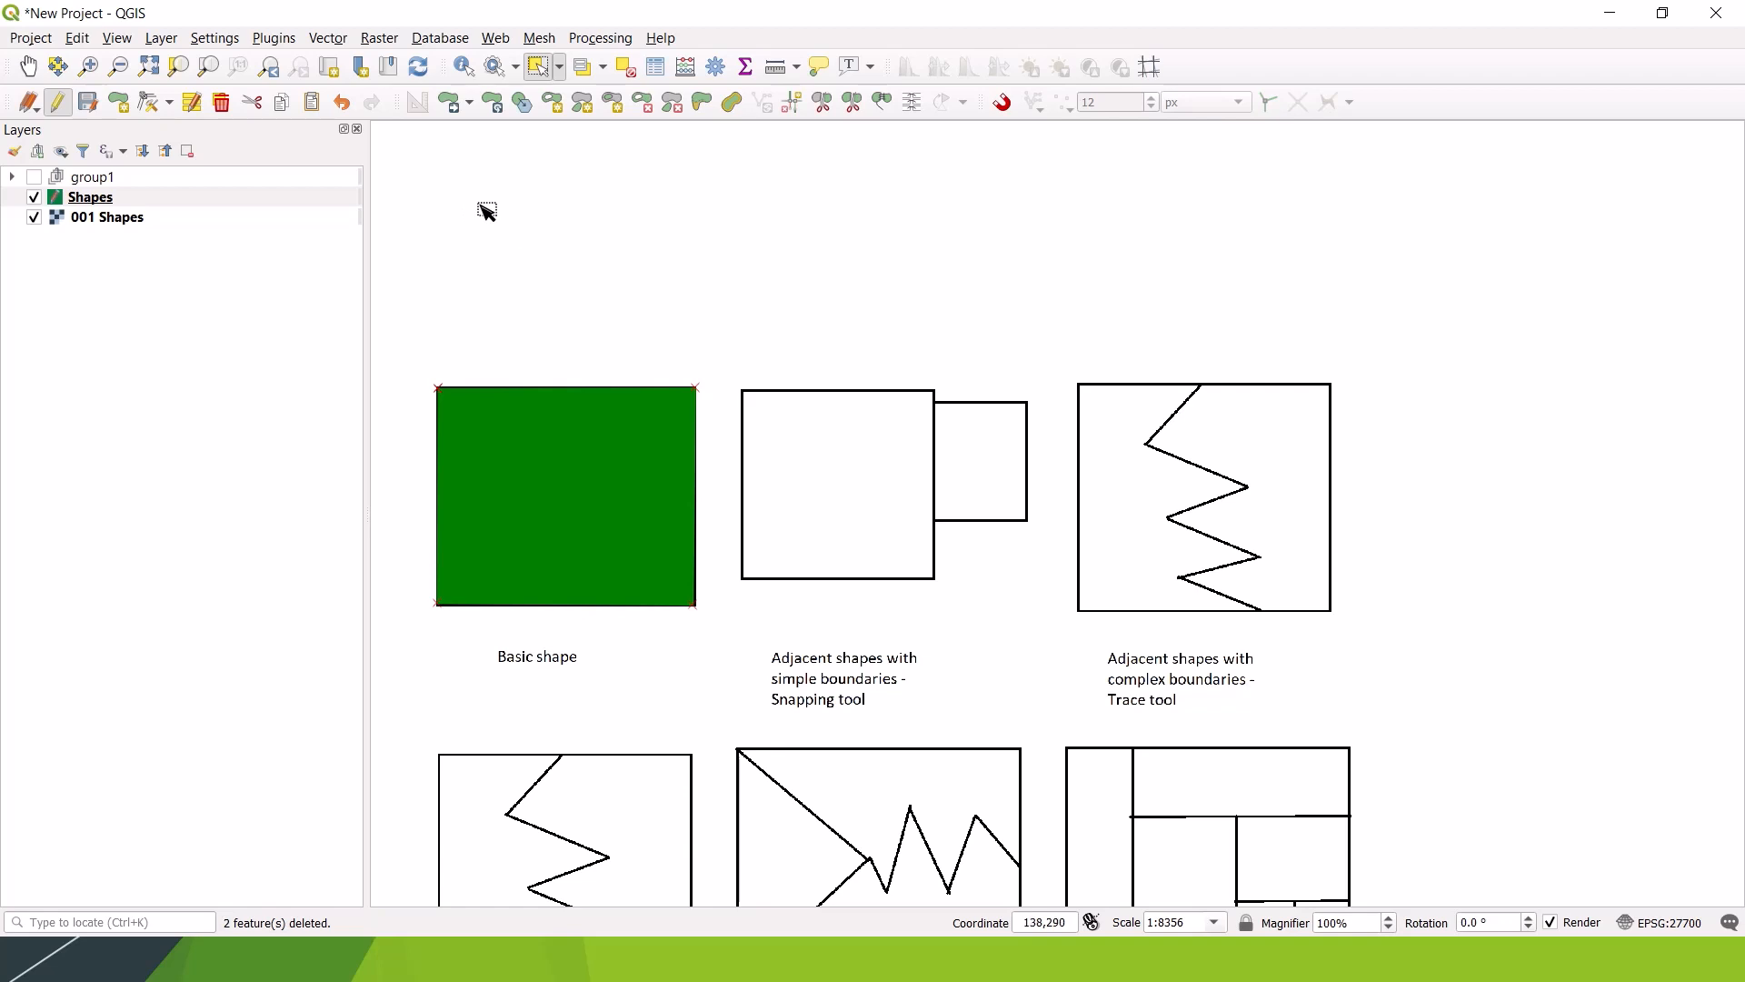
# Step: Digitise the large square of the adjacent shapes with simple boundaries as a new four-corner polygon in the Shapes layer
pyautogui.click(119, 101)
pyautogui.scroll(2, 767, 402)
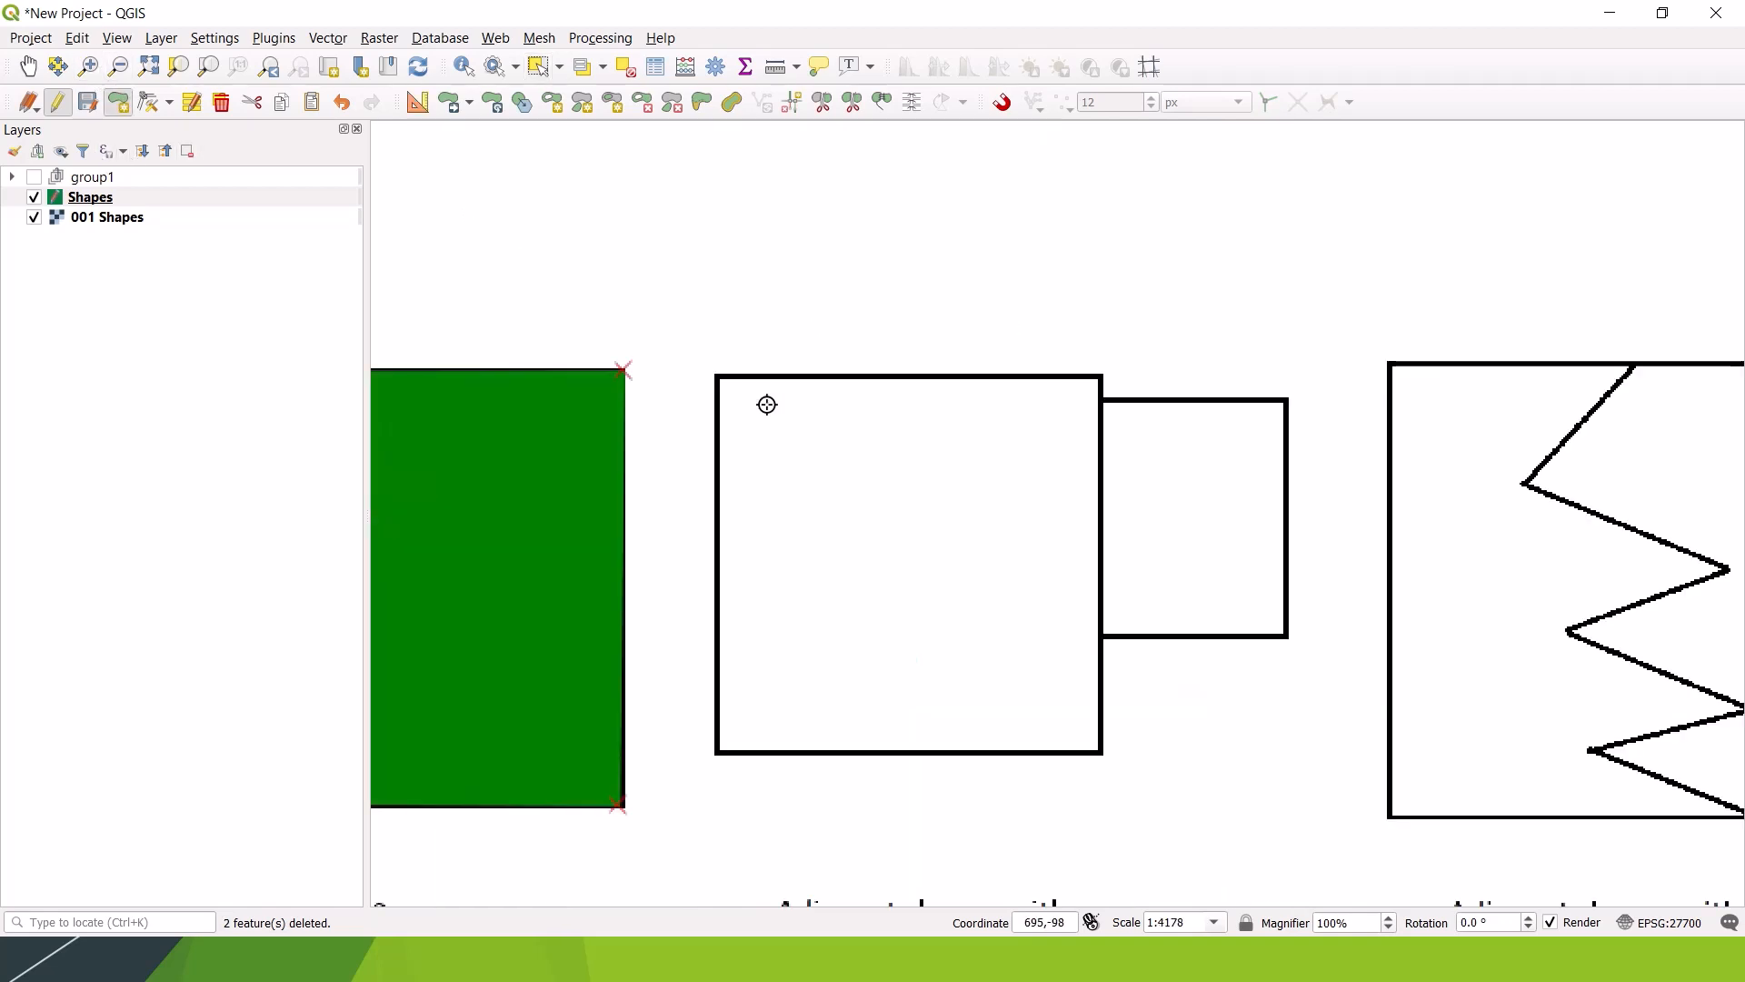
pyautogui.click(667, 348)
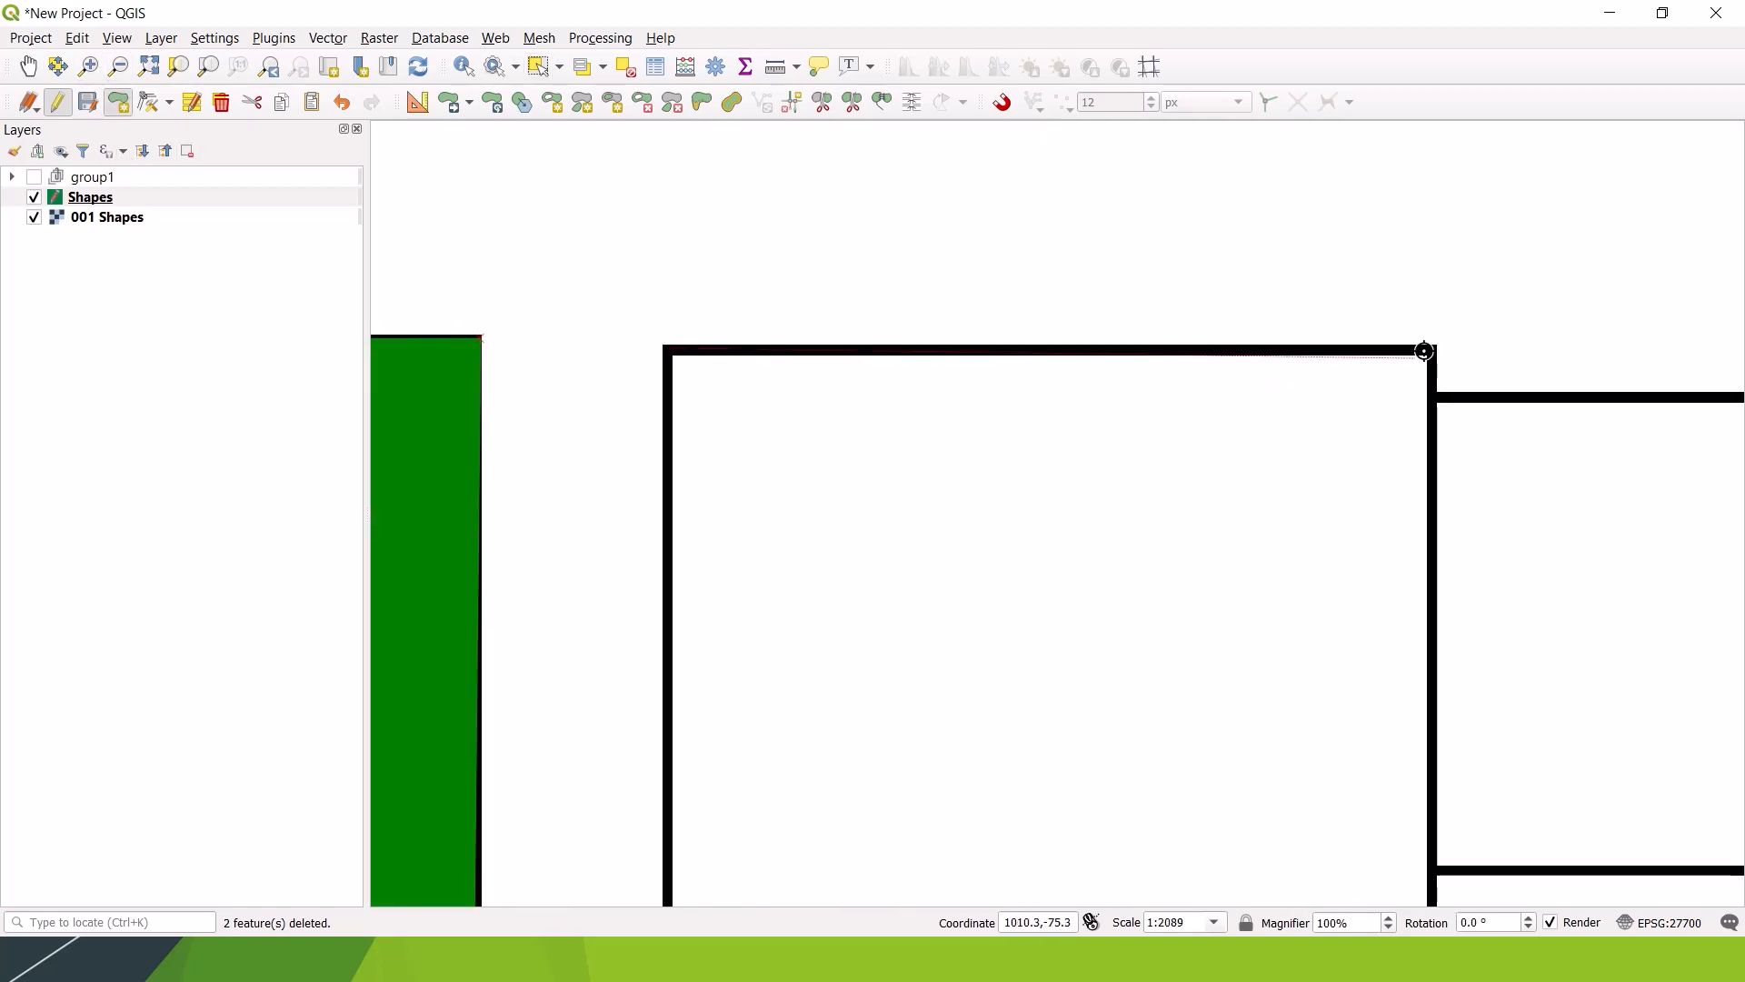
pyautogui.click(1434, 349)
pyautogui.moveTo(1422, 352); pyautogui.dragTo(1330, 28)
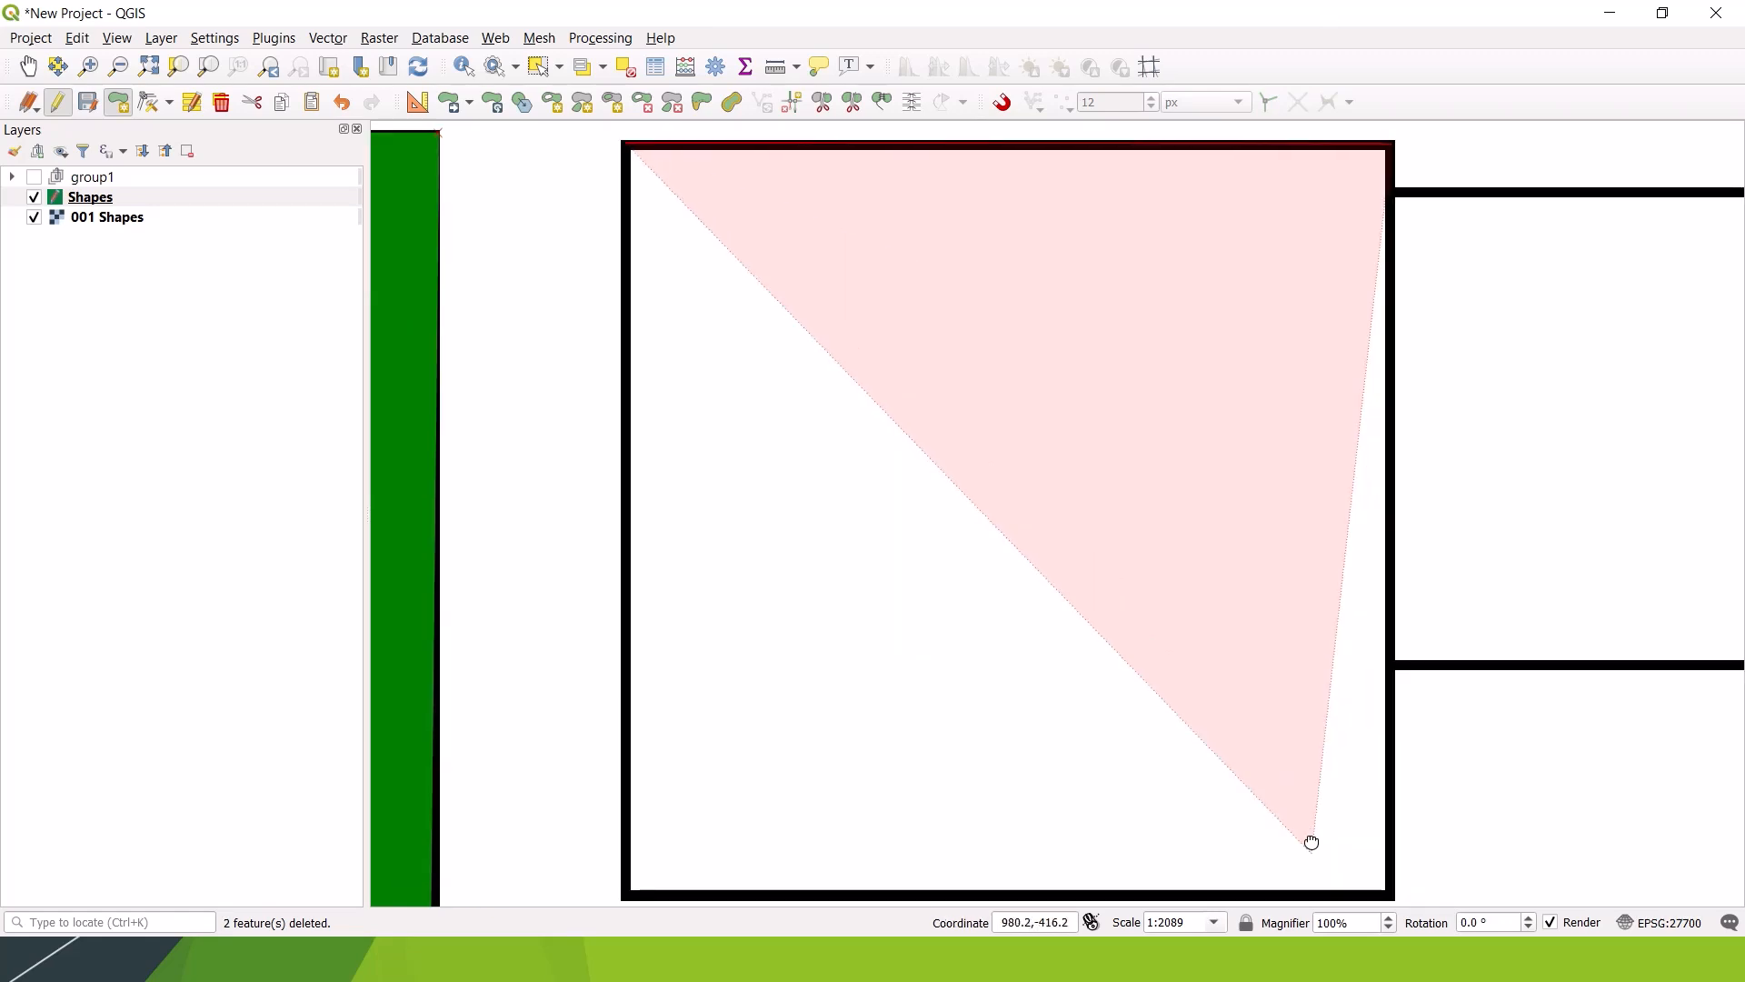
pyautogui.moveTo(1309, 842); pyautogui.dragTo(1365, 475)
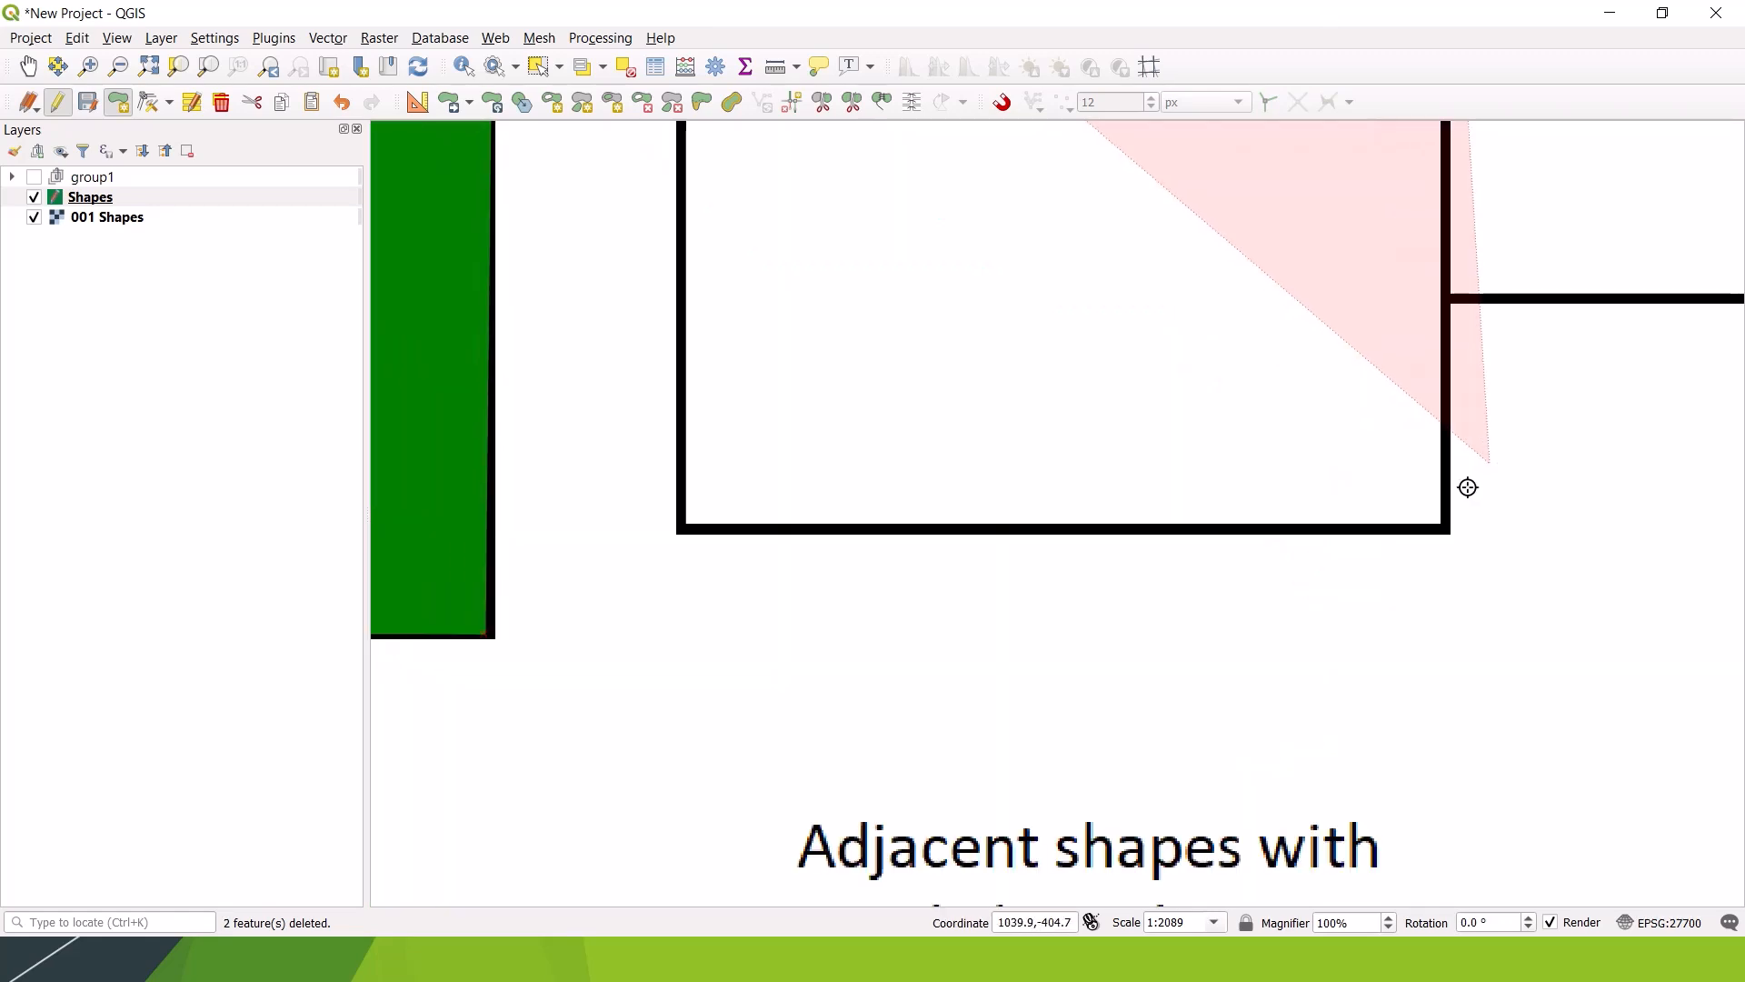
pyautogui.click(1446, 528)
pyautogui.moveTo(1445, 528); pyautogui.dragTo(1547, 648)
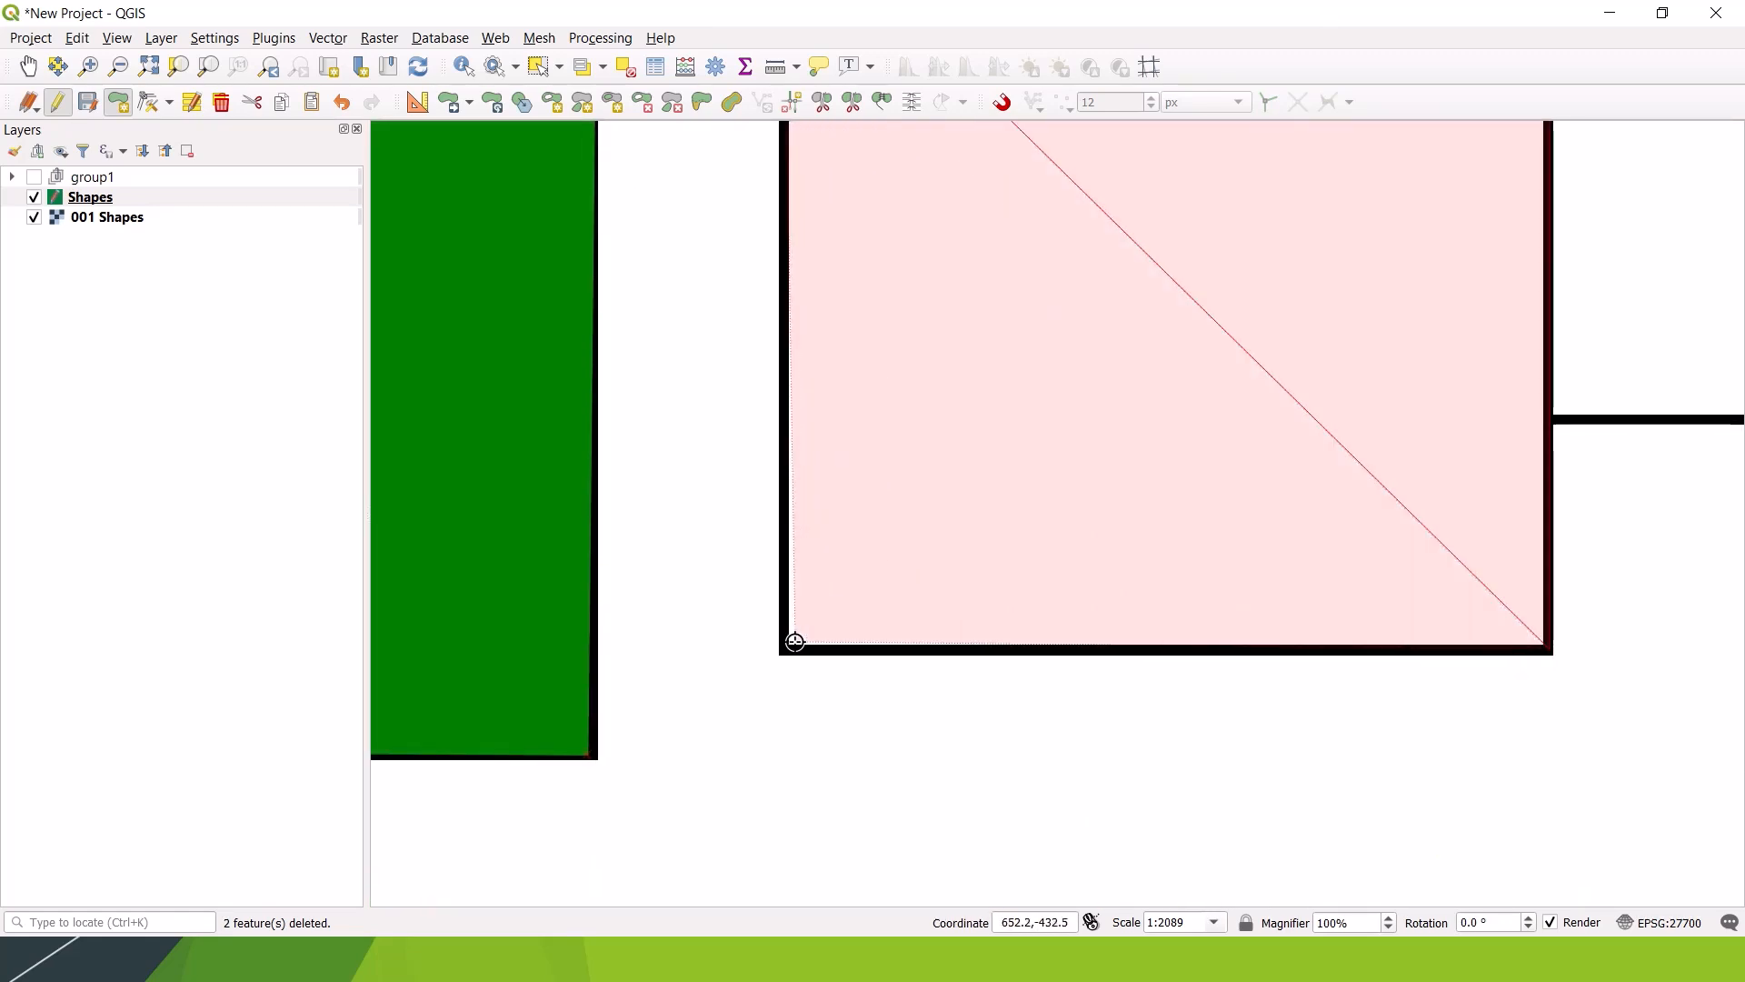
pyautogui.click(787, 648)
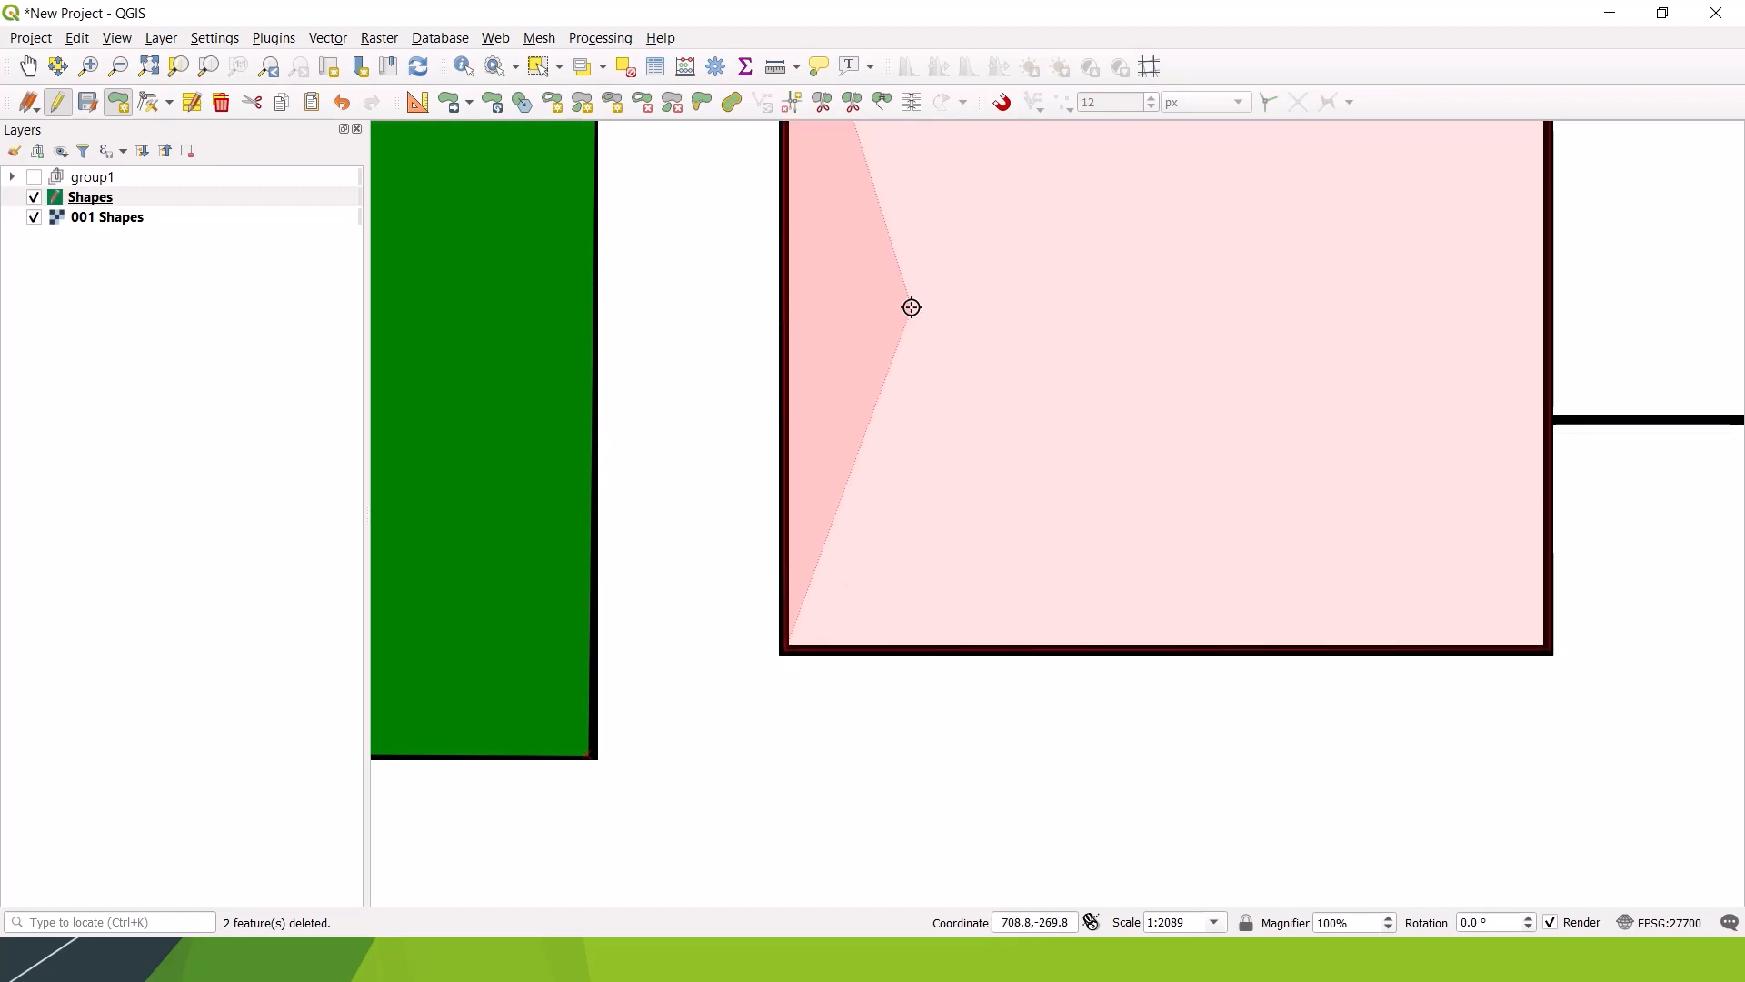
pyautogui.scroll(-1, 911, 303)
pyautogui.moveTo(1010, 261); pyautogui.dragTo(1036, 554)
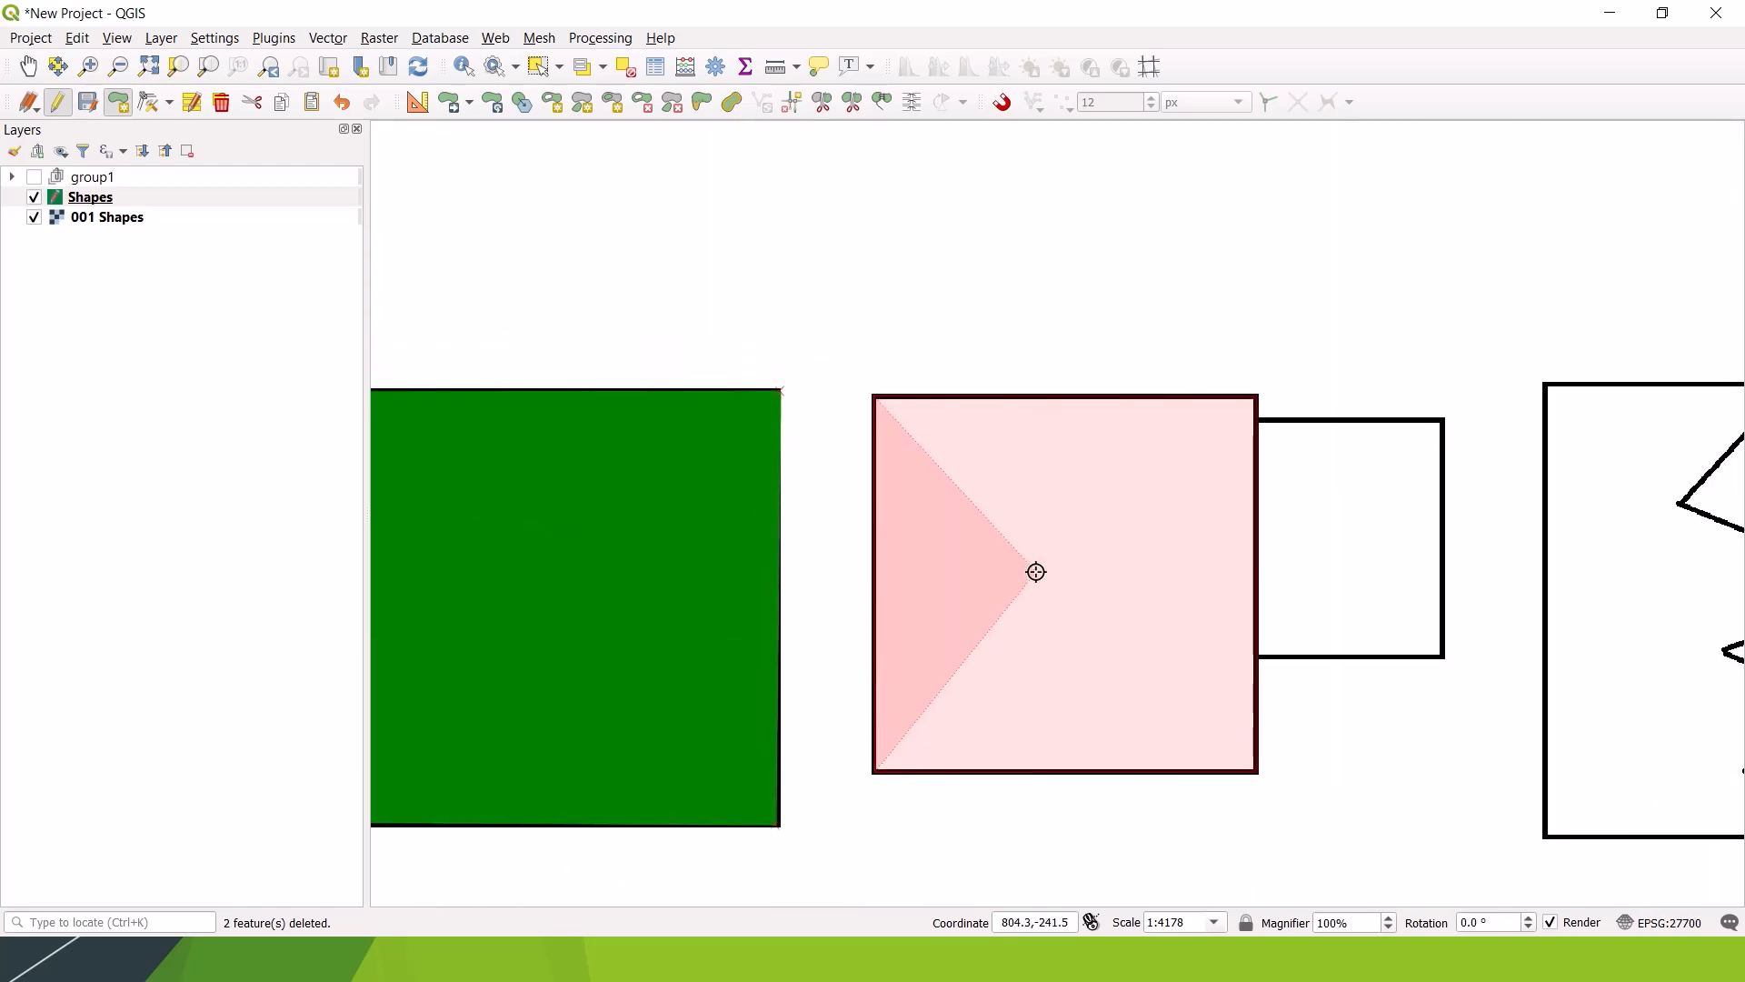
pyautogui.rightClick(818, 551)
pyautogui.click(673, 484)
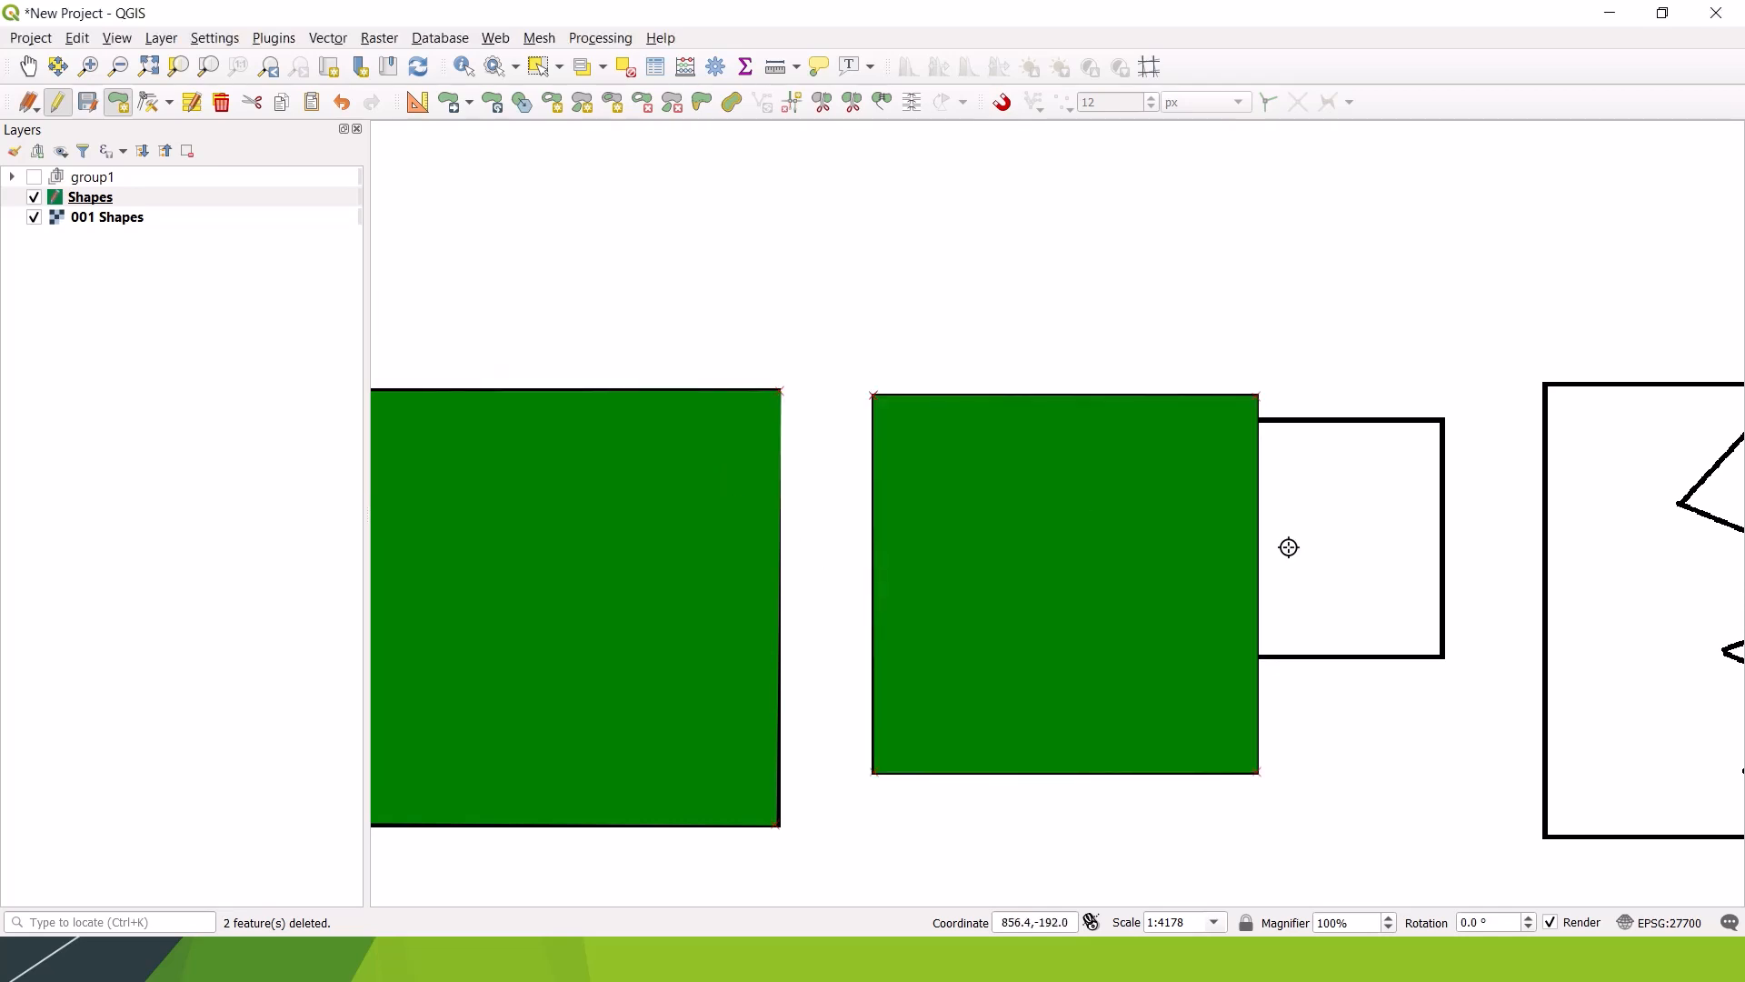
# Step: Enable snapping on the active layer only, with the snapping type Vertex and Segment
pyautogui.moveTo(1367, 573); pyautogui.dragTo(1033, 514)
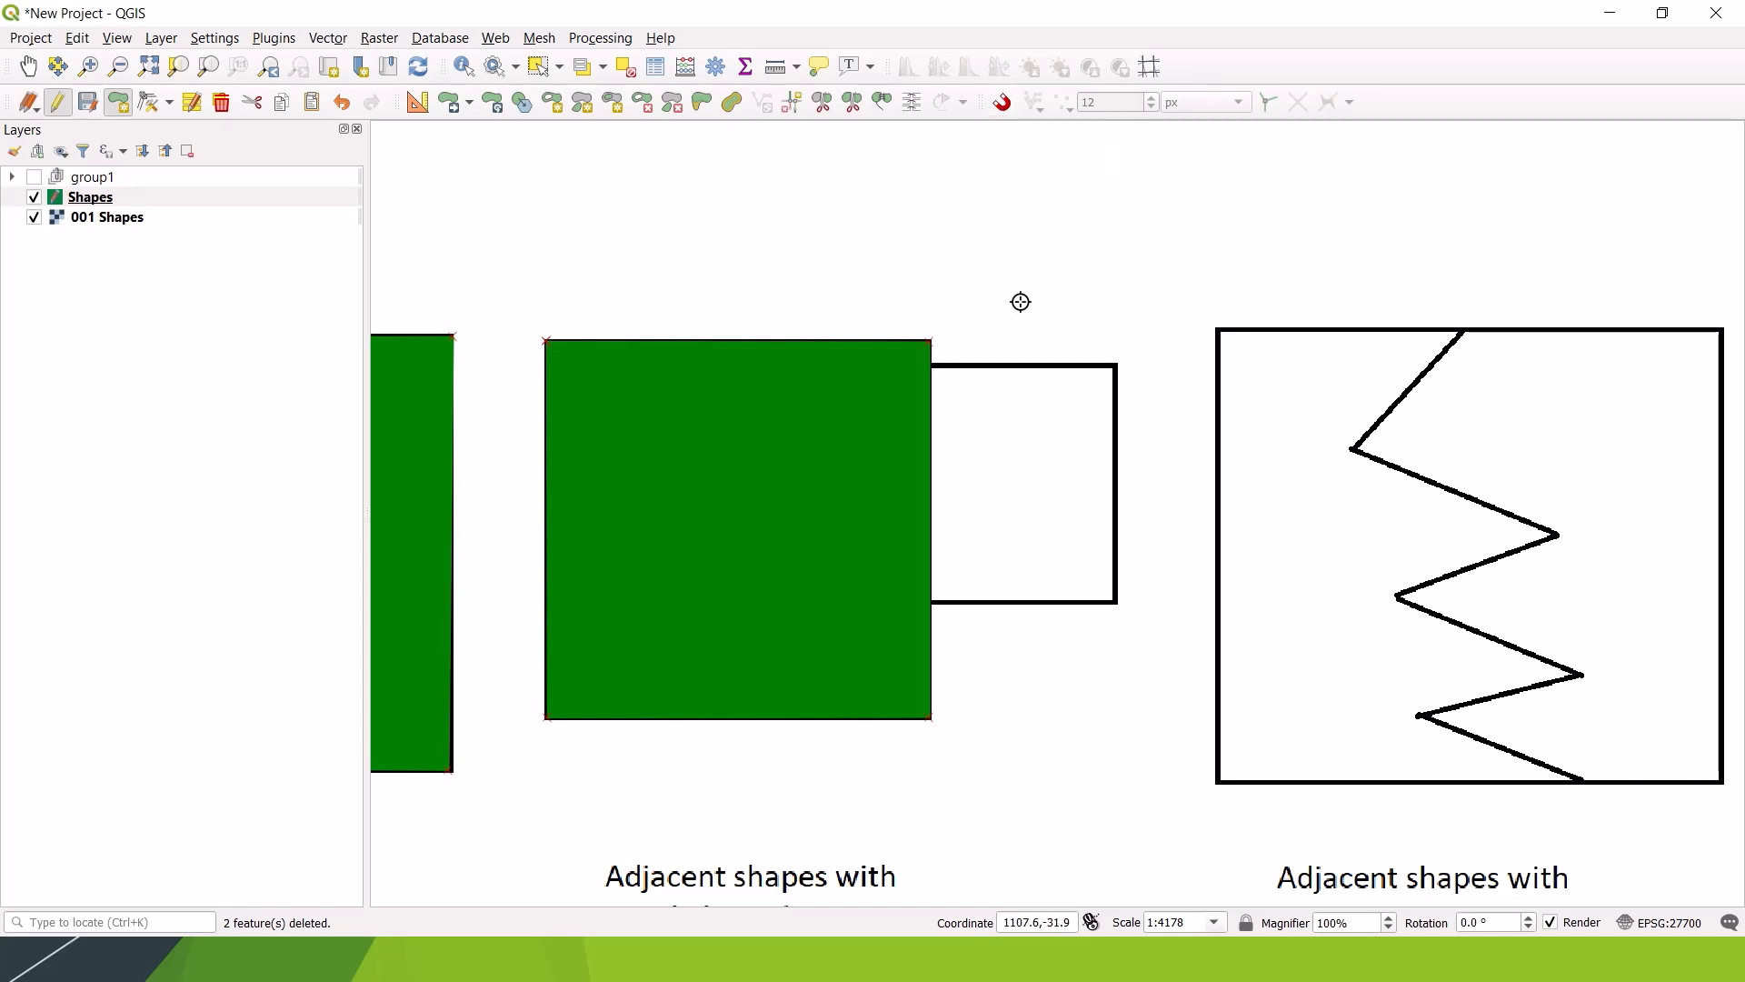
pyautogui.press('s')
pyautogui.press('s')
pyautogui.press('s')
pyautogui.press('s')
pyautogui.press('s')
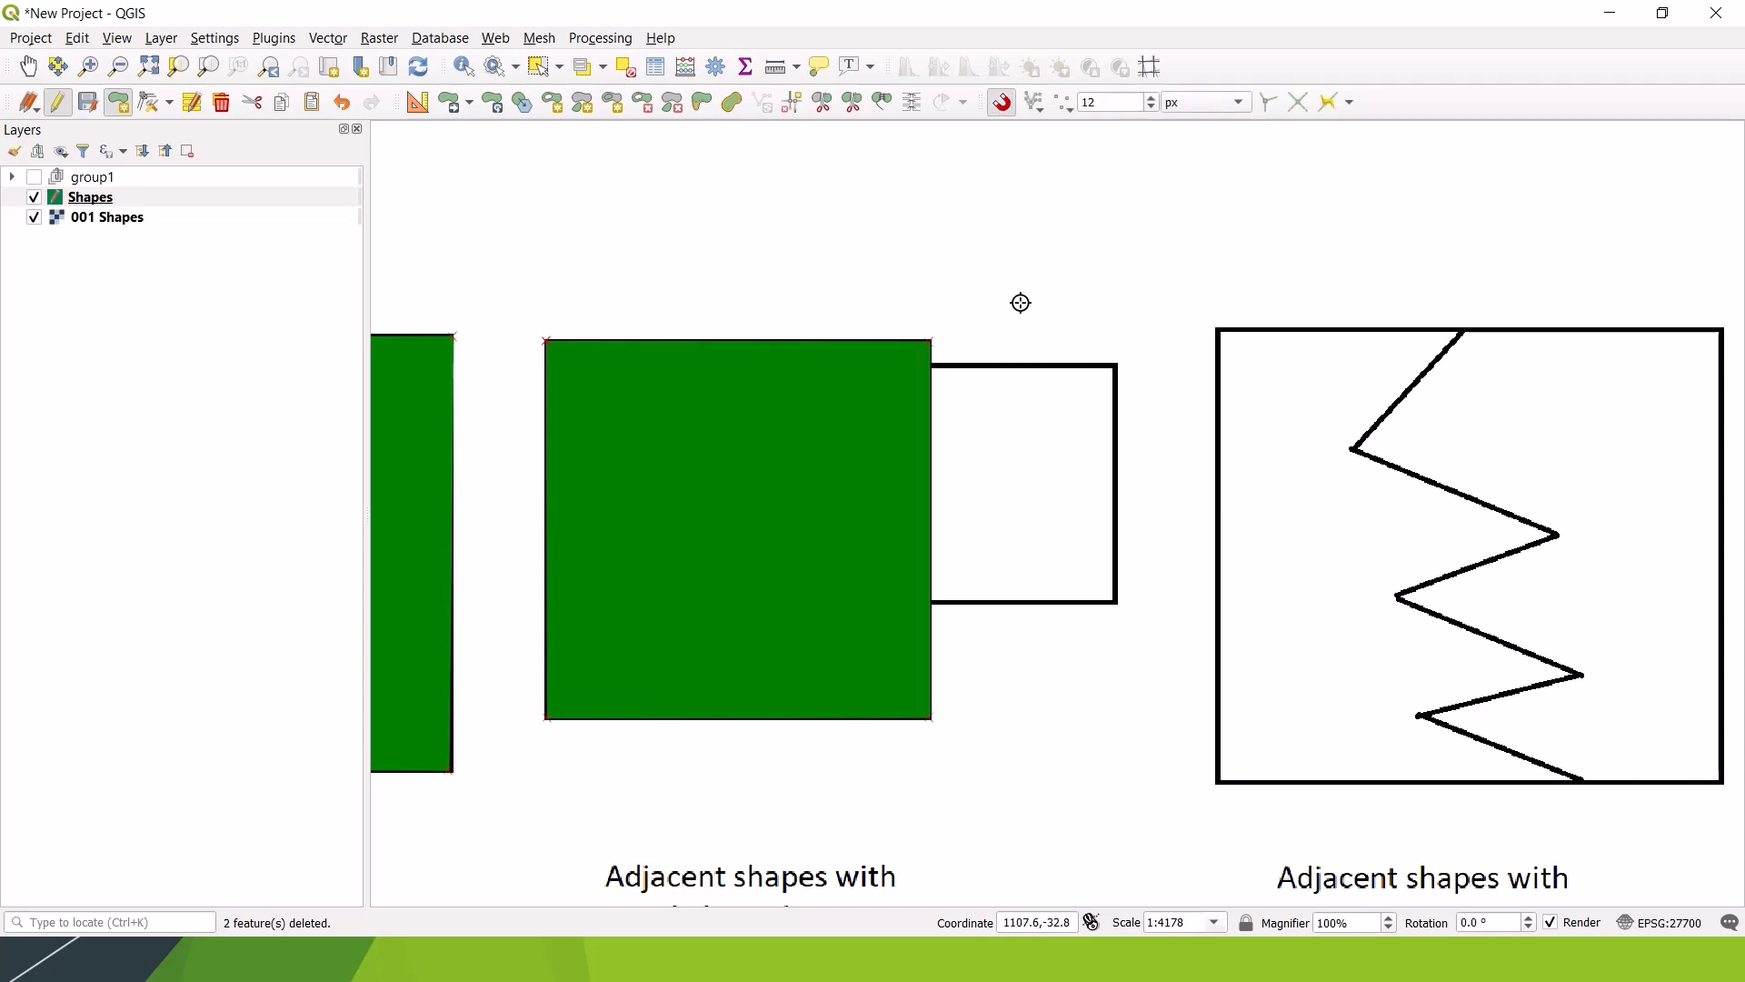
pyautogui.click(1045, 113)
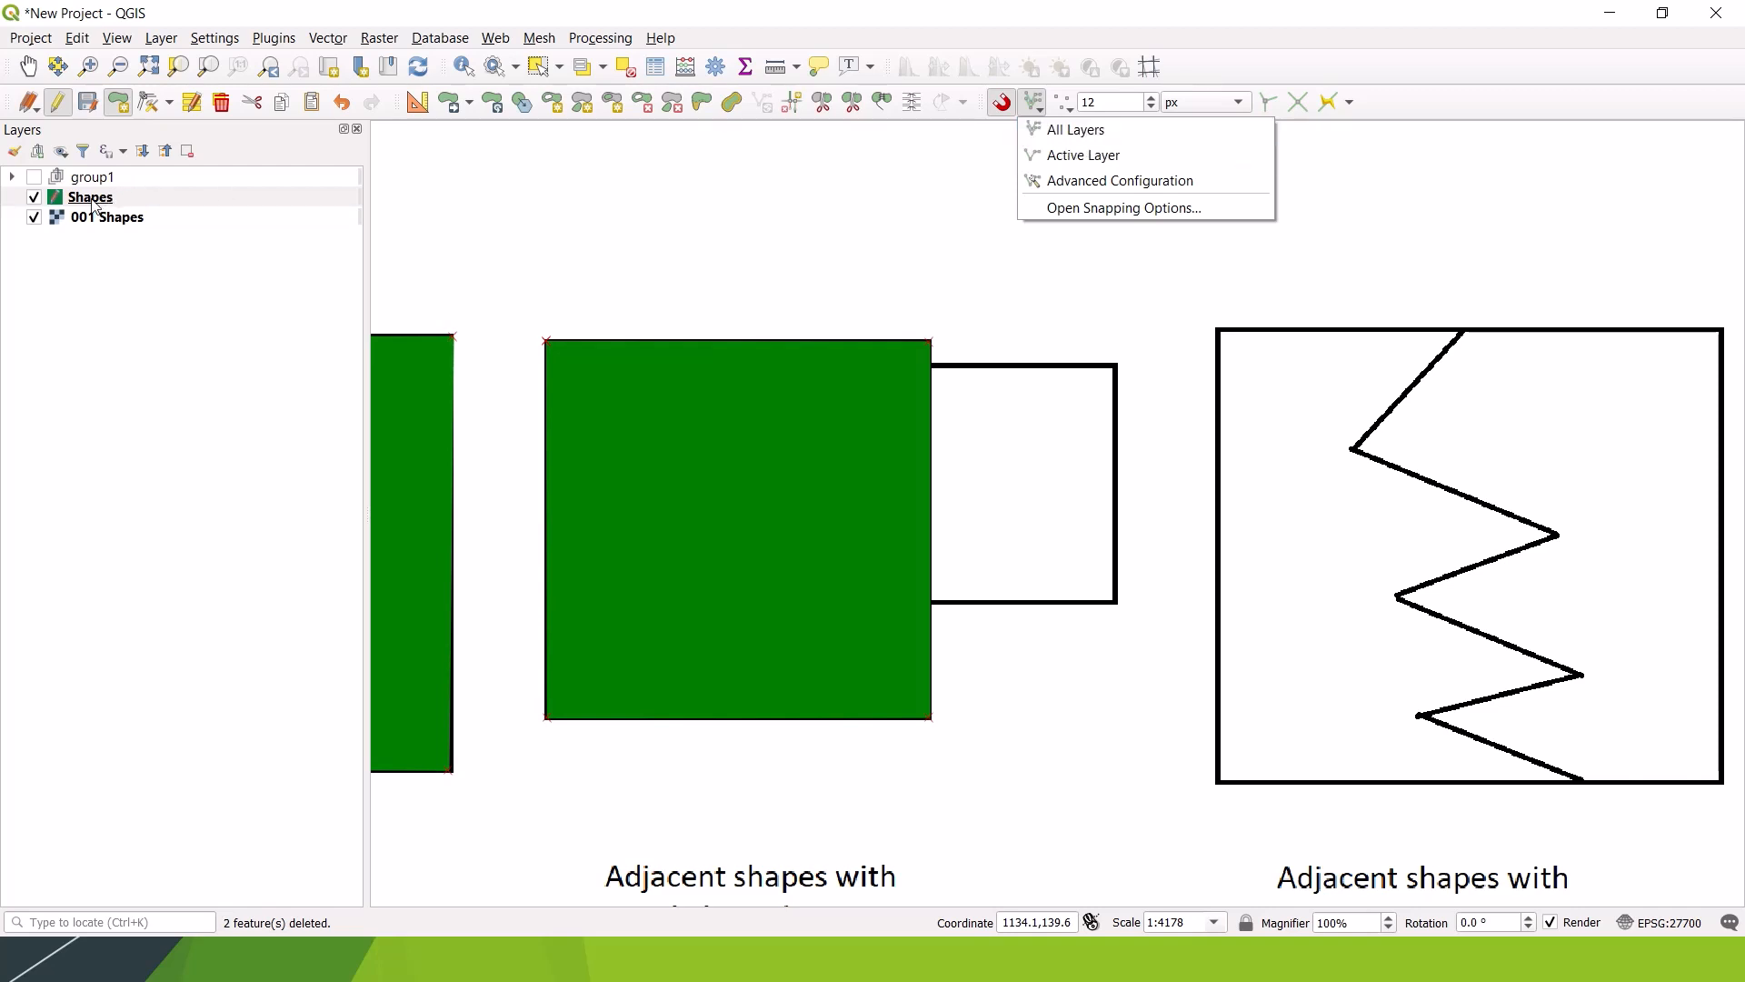
pyautogui.click(1116, 158)
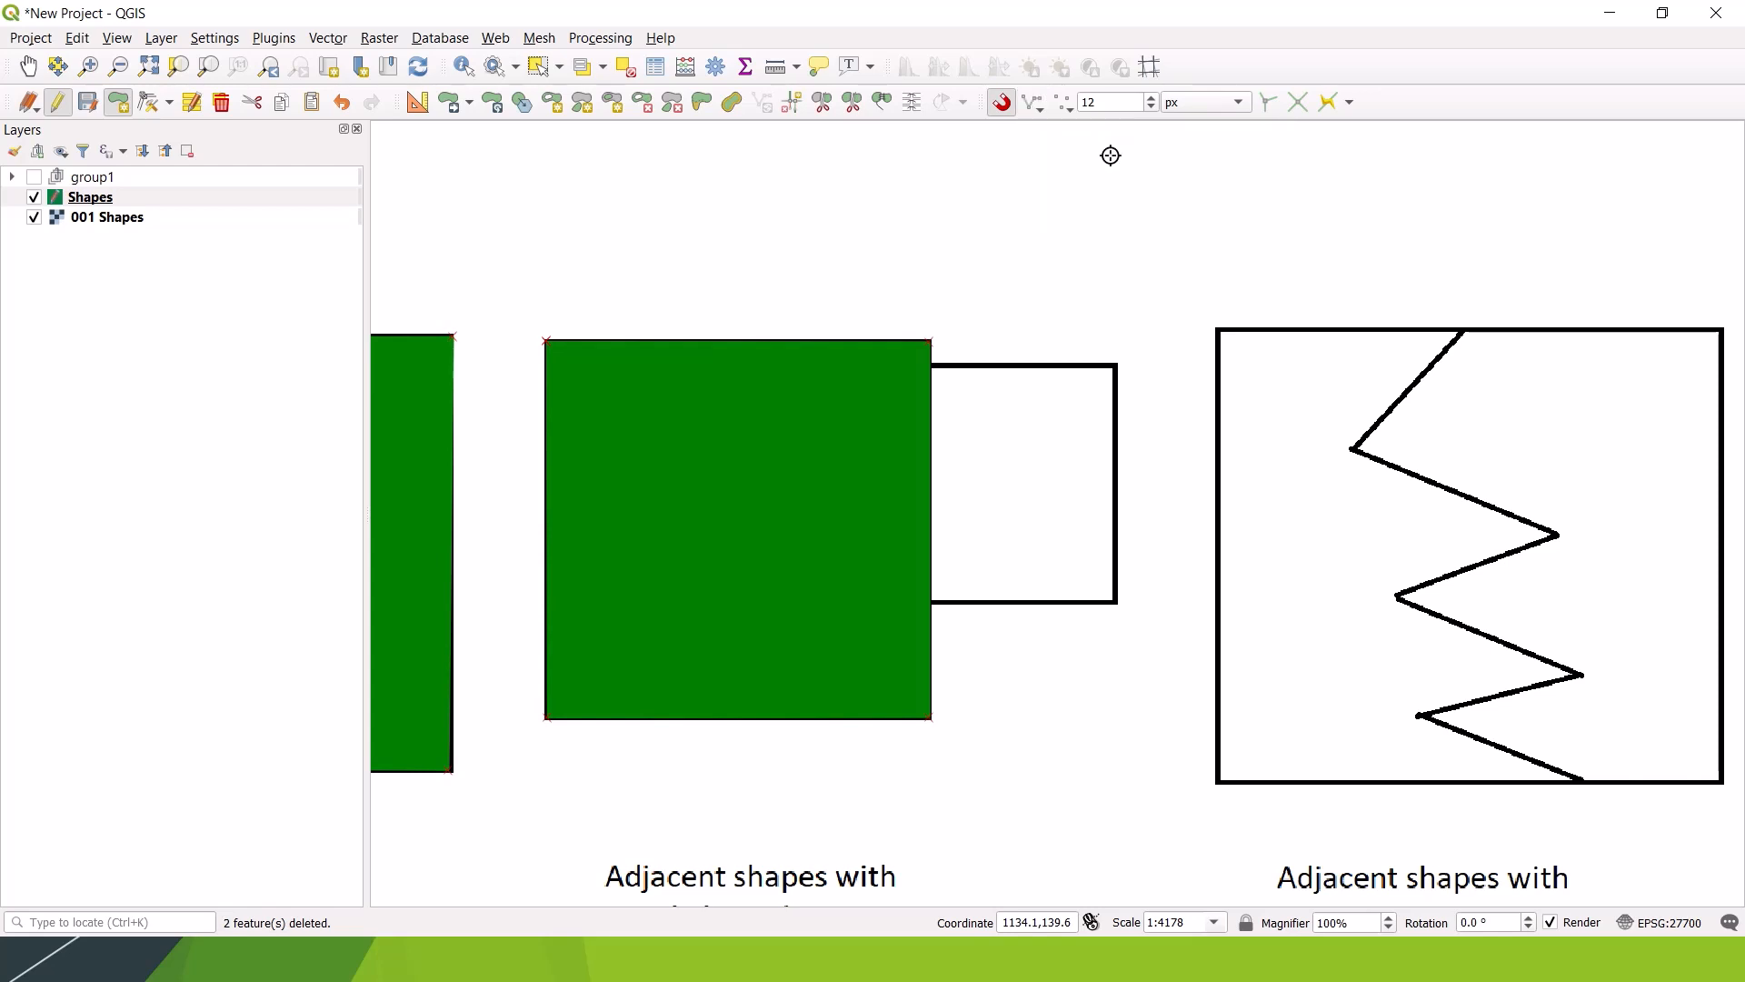
pyautogui.click(1068, 109)
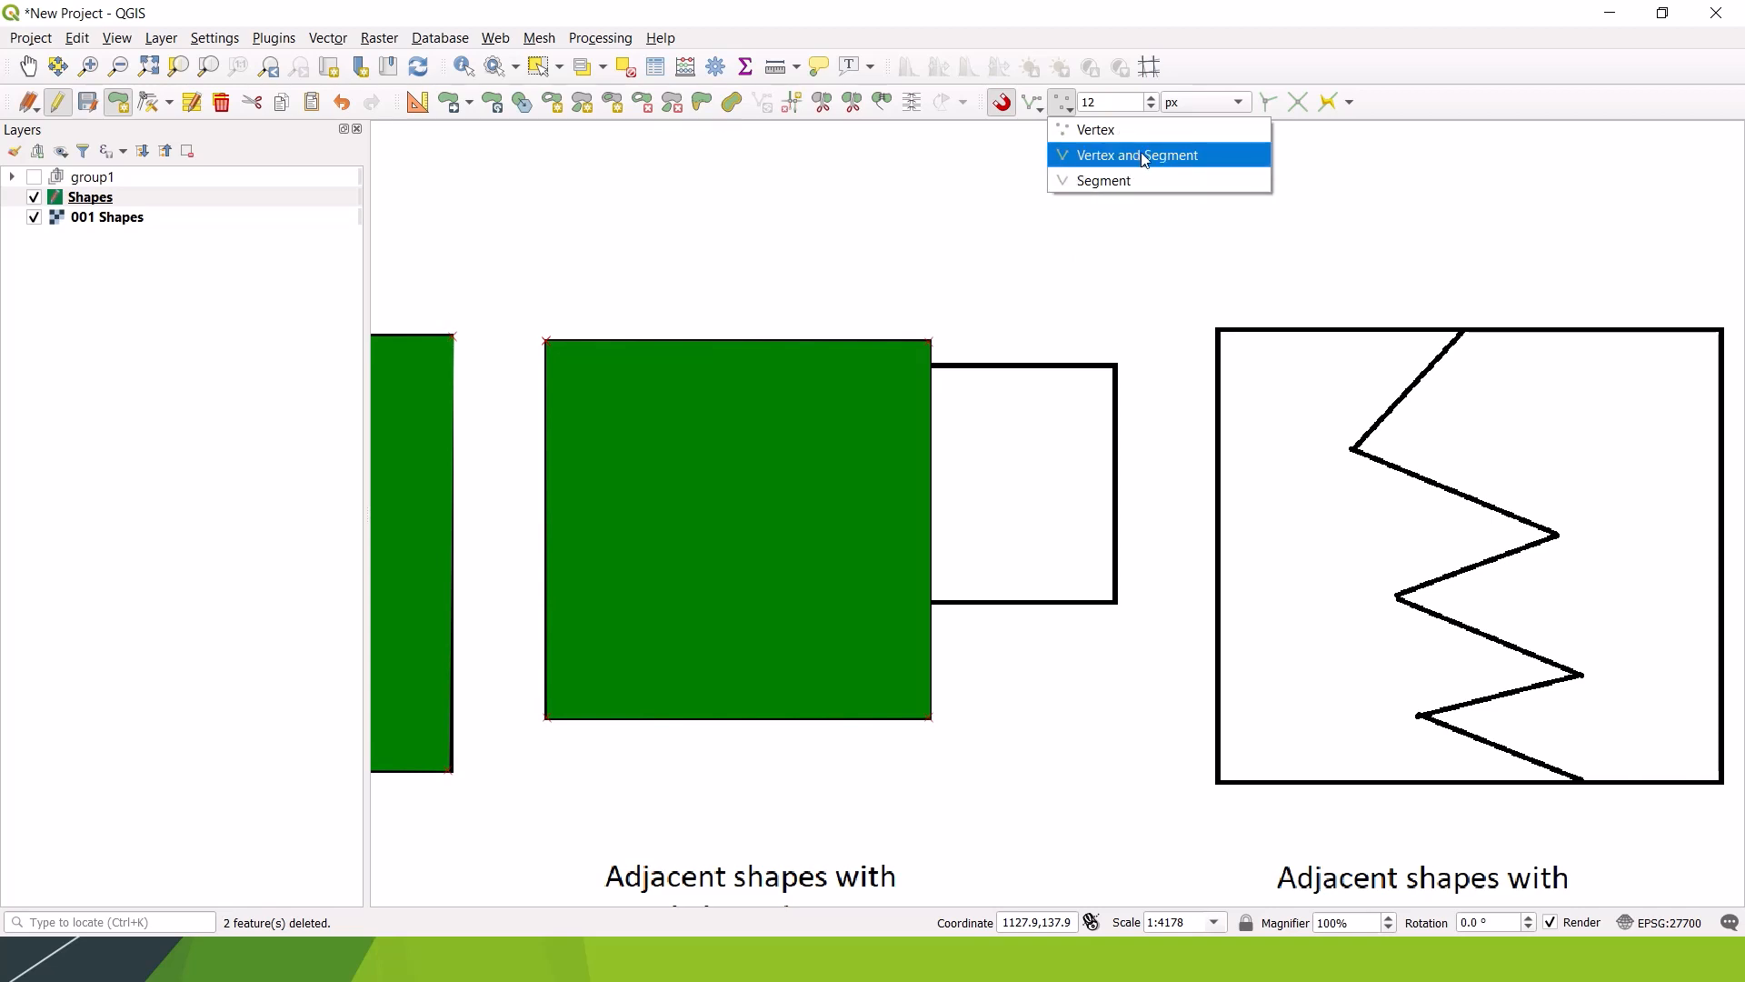
pyautogui.click(1209, 160)
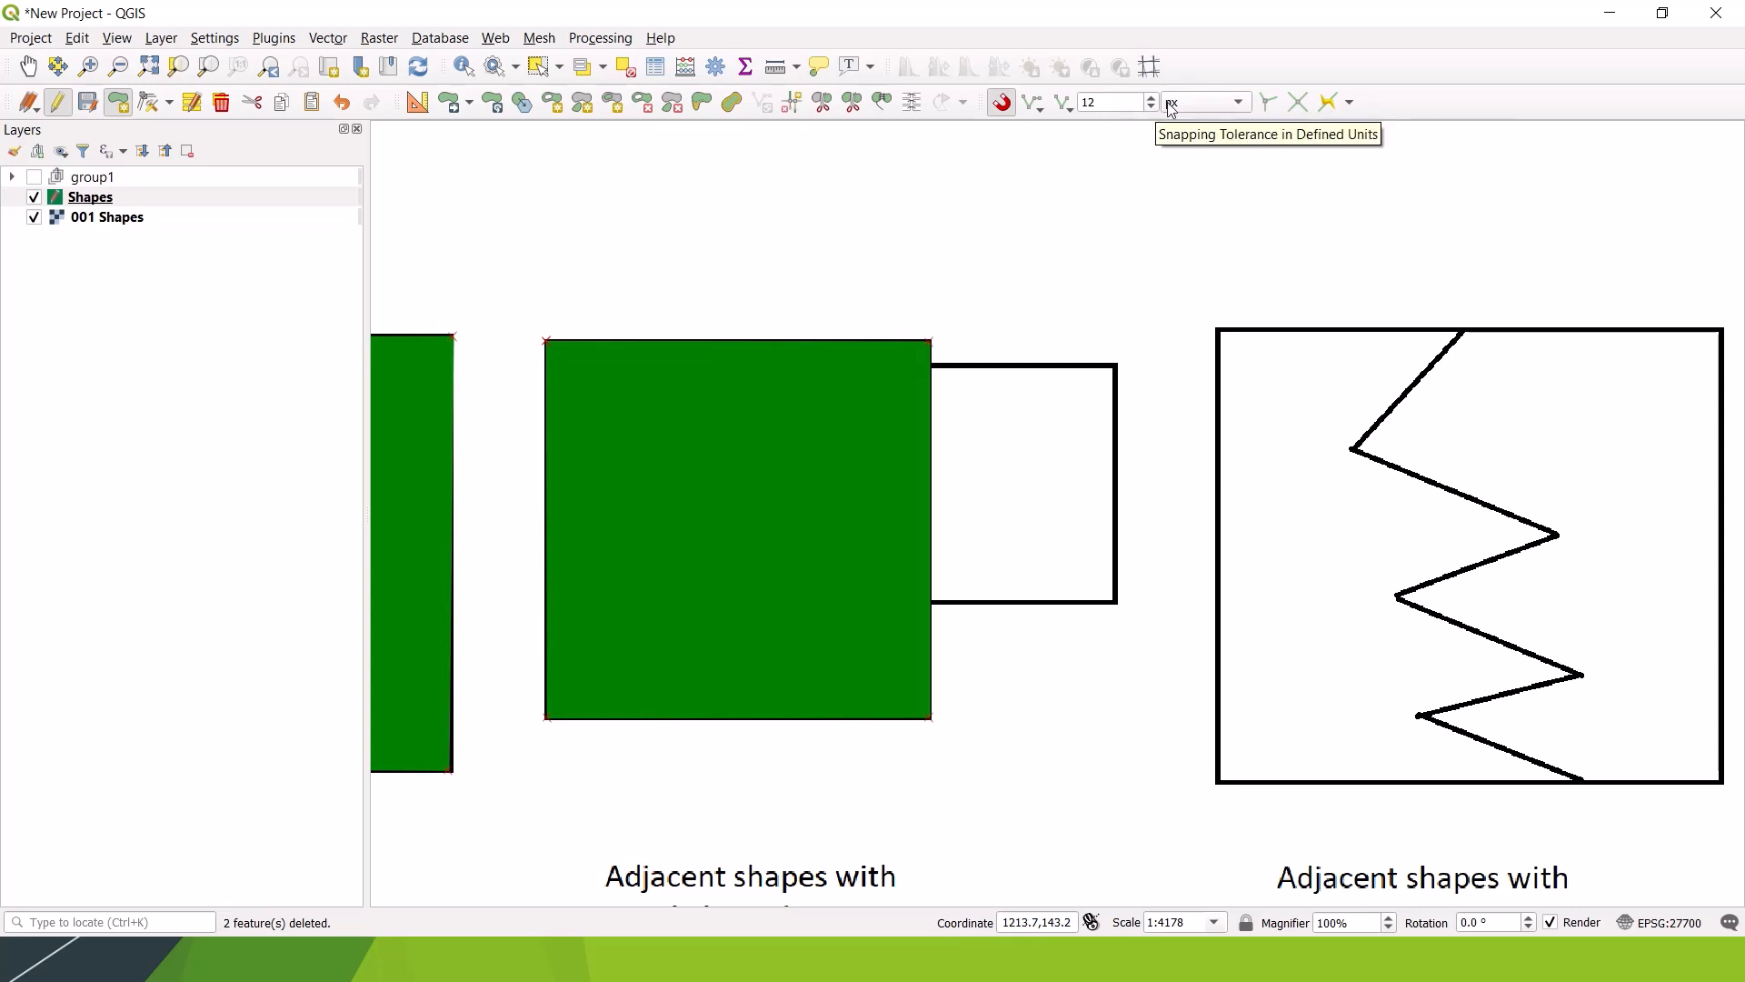
# Step: Try snapping tolerances of 1 px and 50 px around the large square's upper-right corner
pyautogui.click(1241, 107)
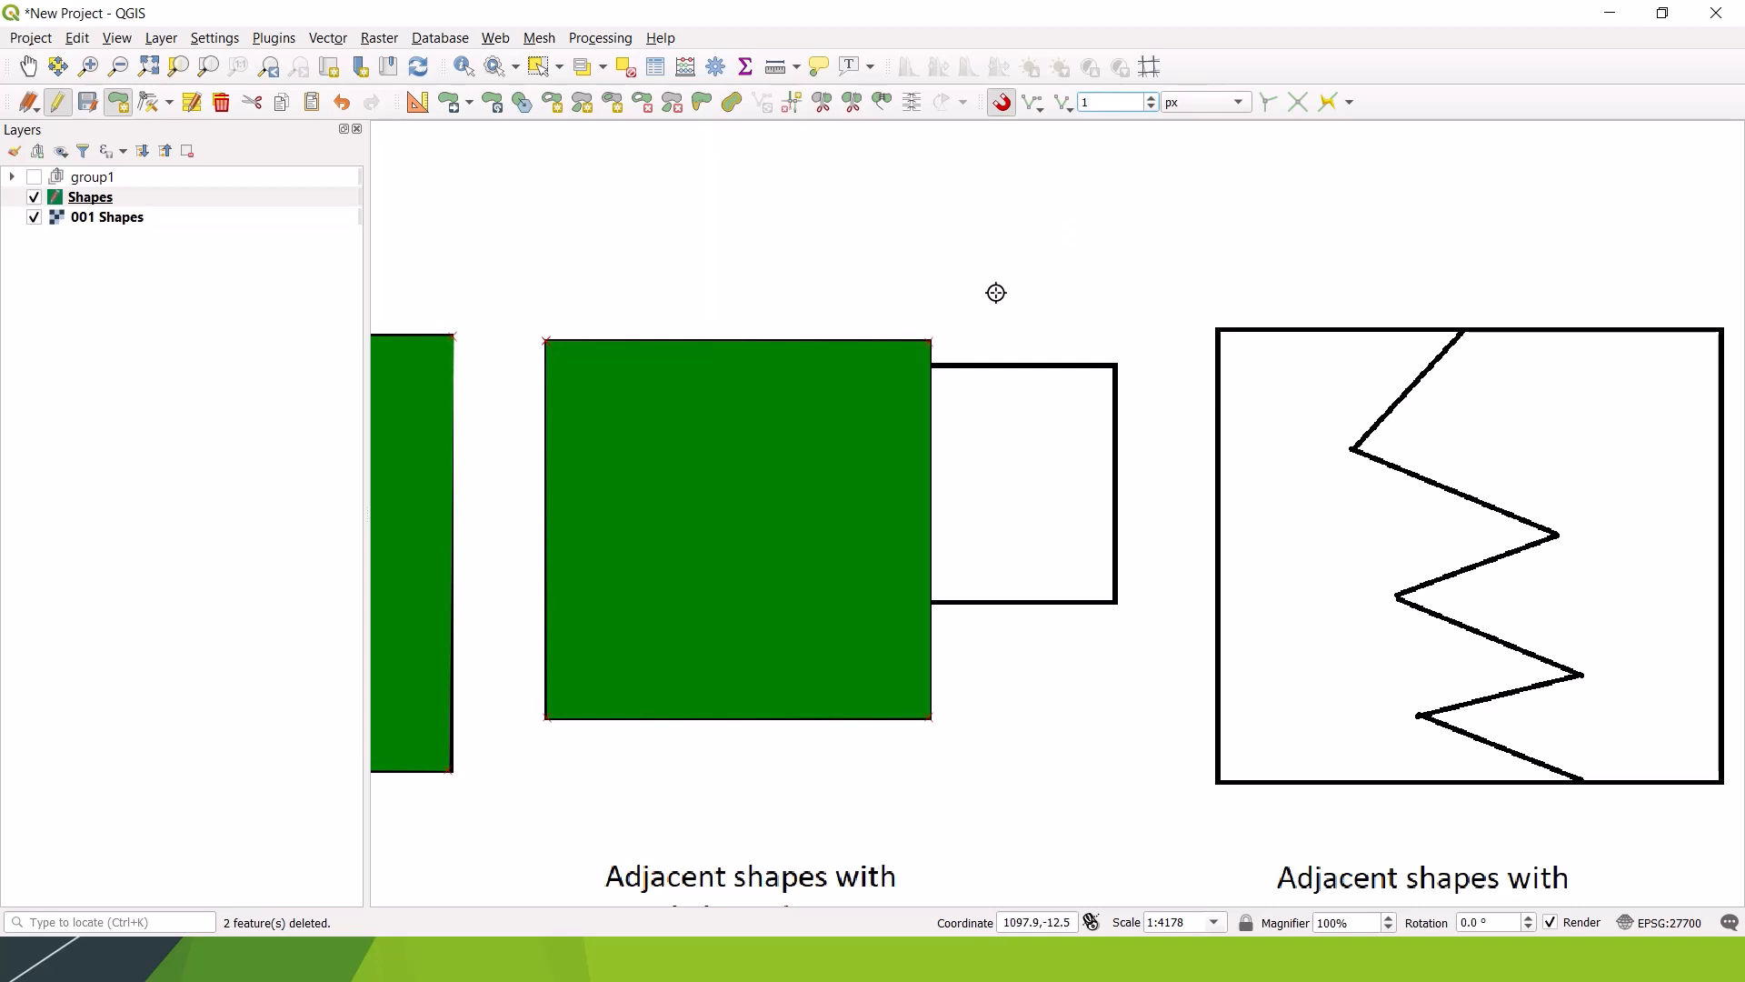
pyautogui.click(929, 341)
pyautogui.moveTo(1123, 101); pyautogui.dragTo(949, 90)
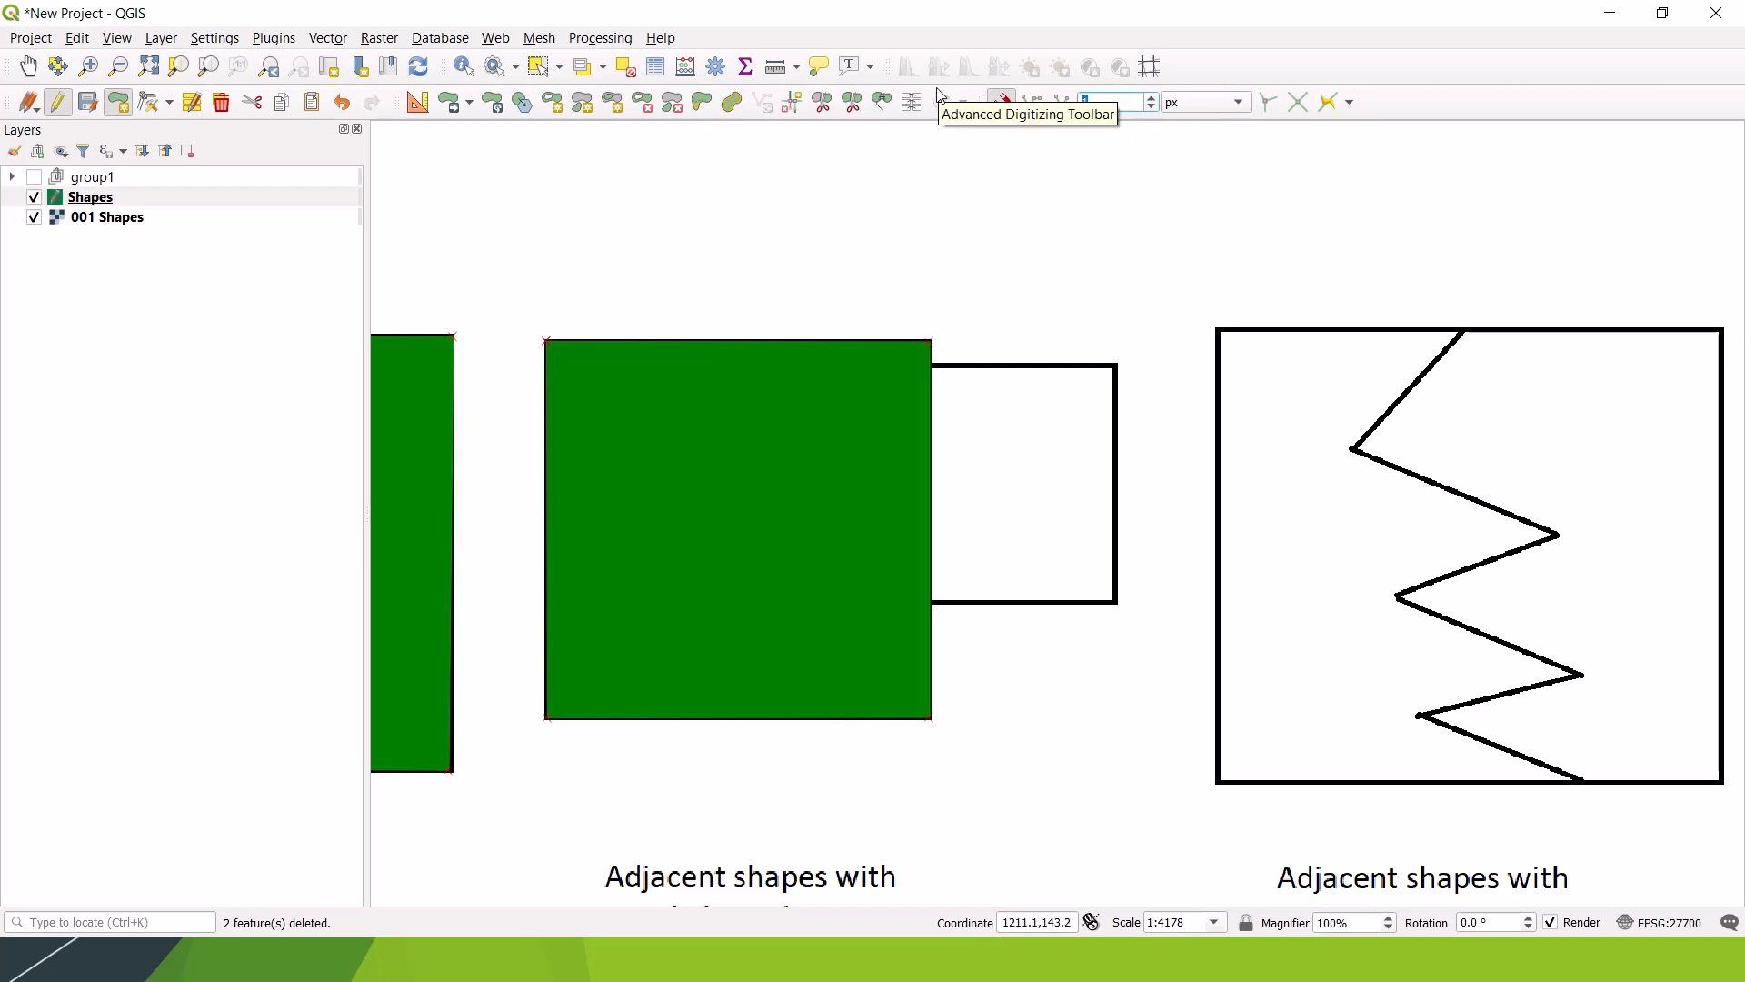
pyautogui.click(1007, 109)
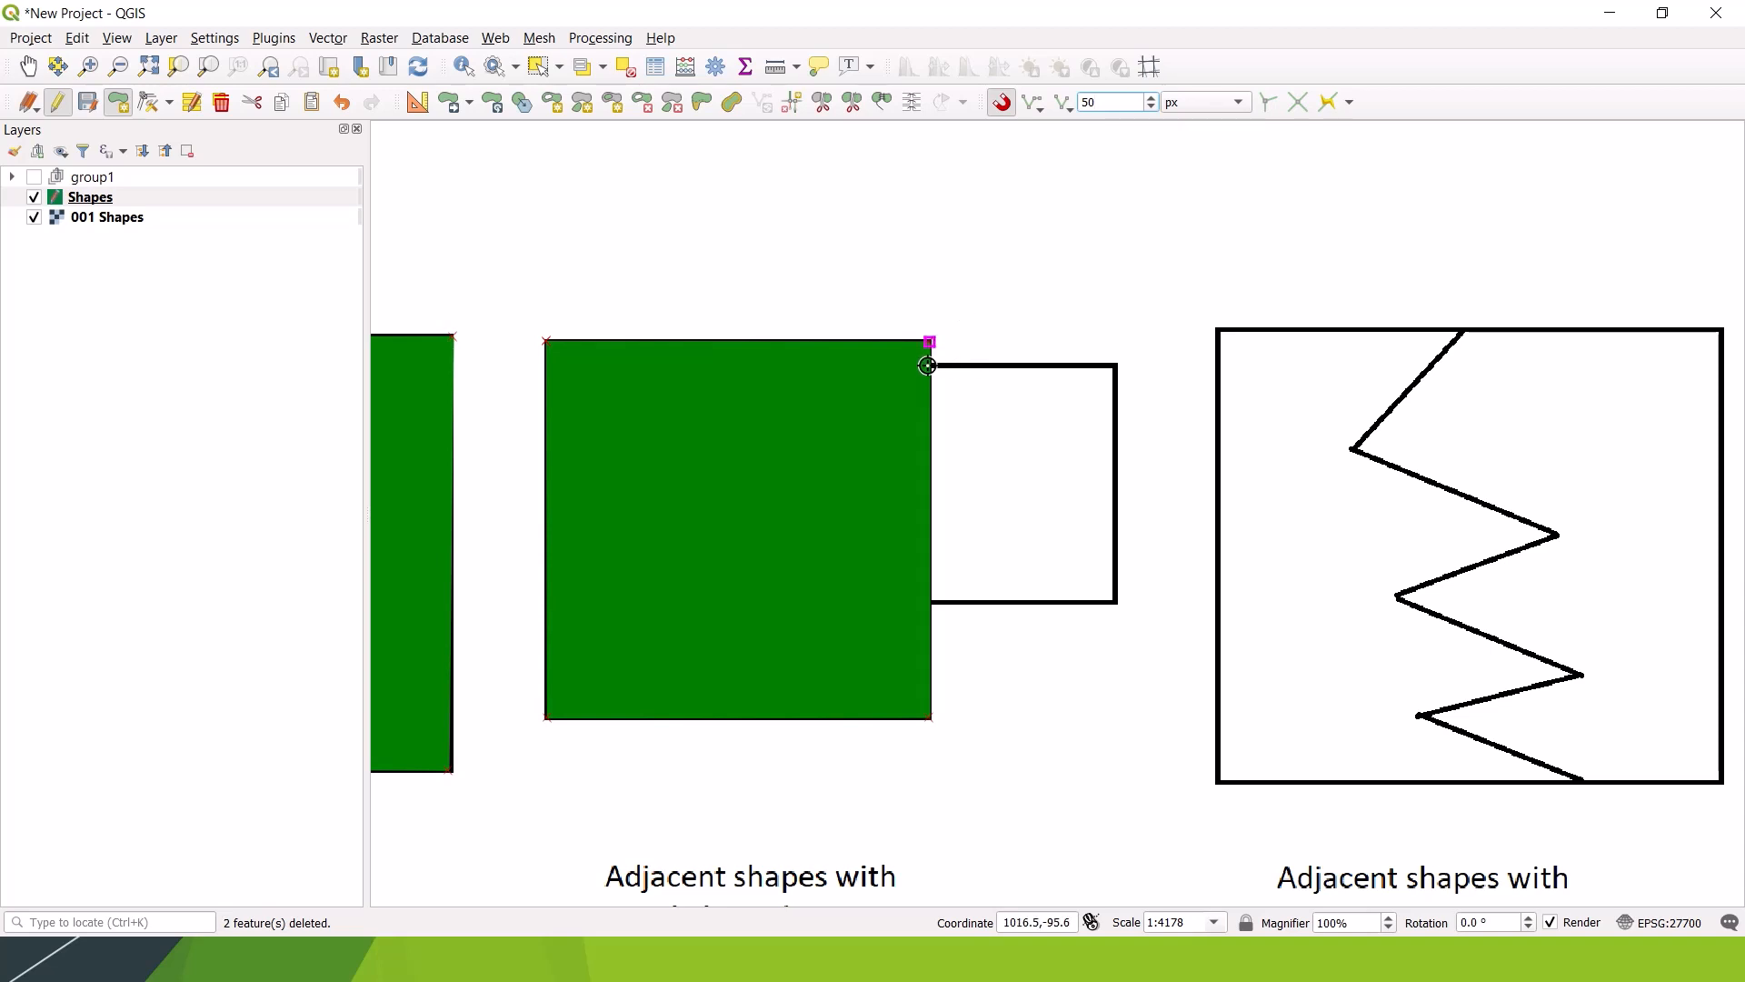
# Step: Keep the snapping type on Vertex and Segment and set the snapping tolerance to 5 px
pyautogui.click(1069, 106)
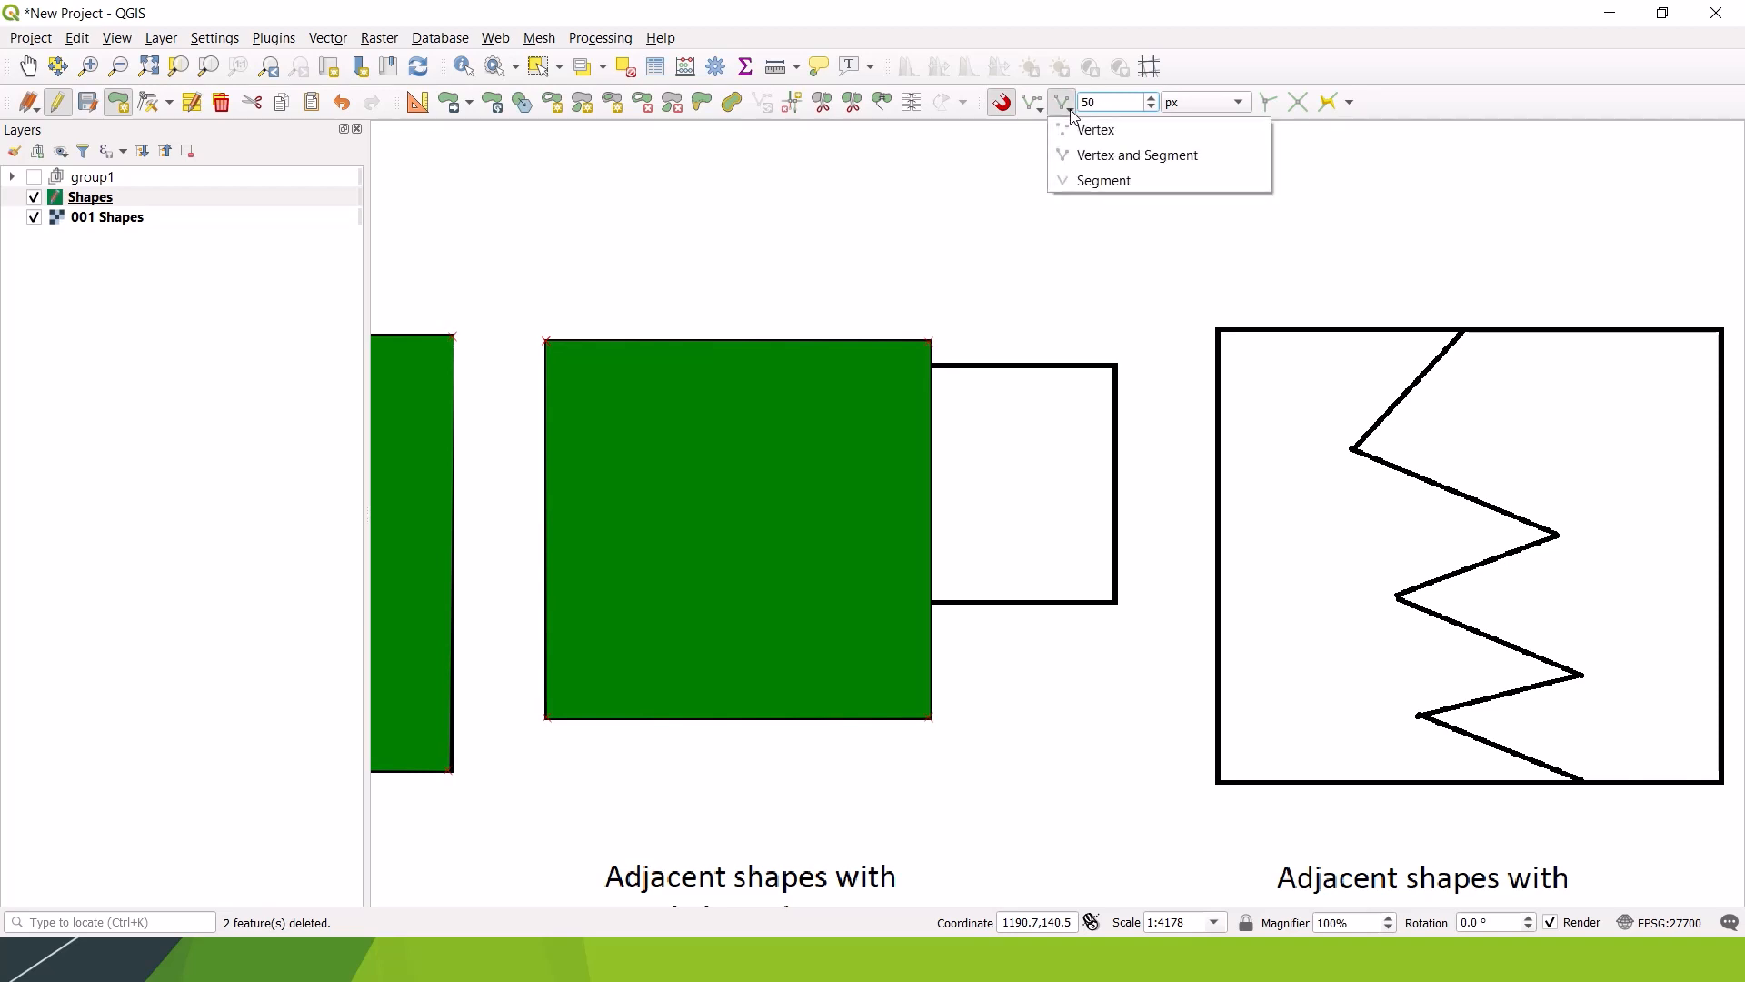
pyautogui.click(1115, 171)
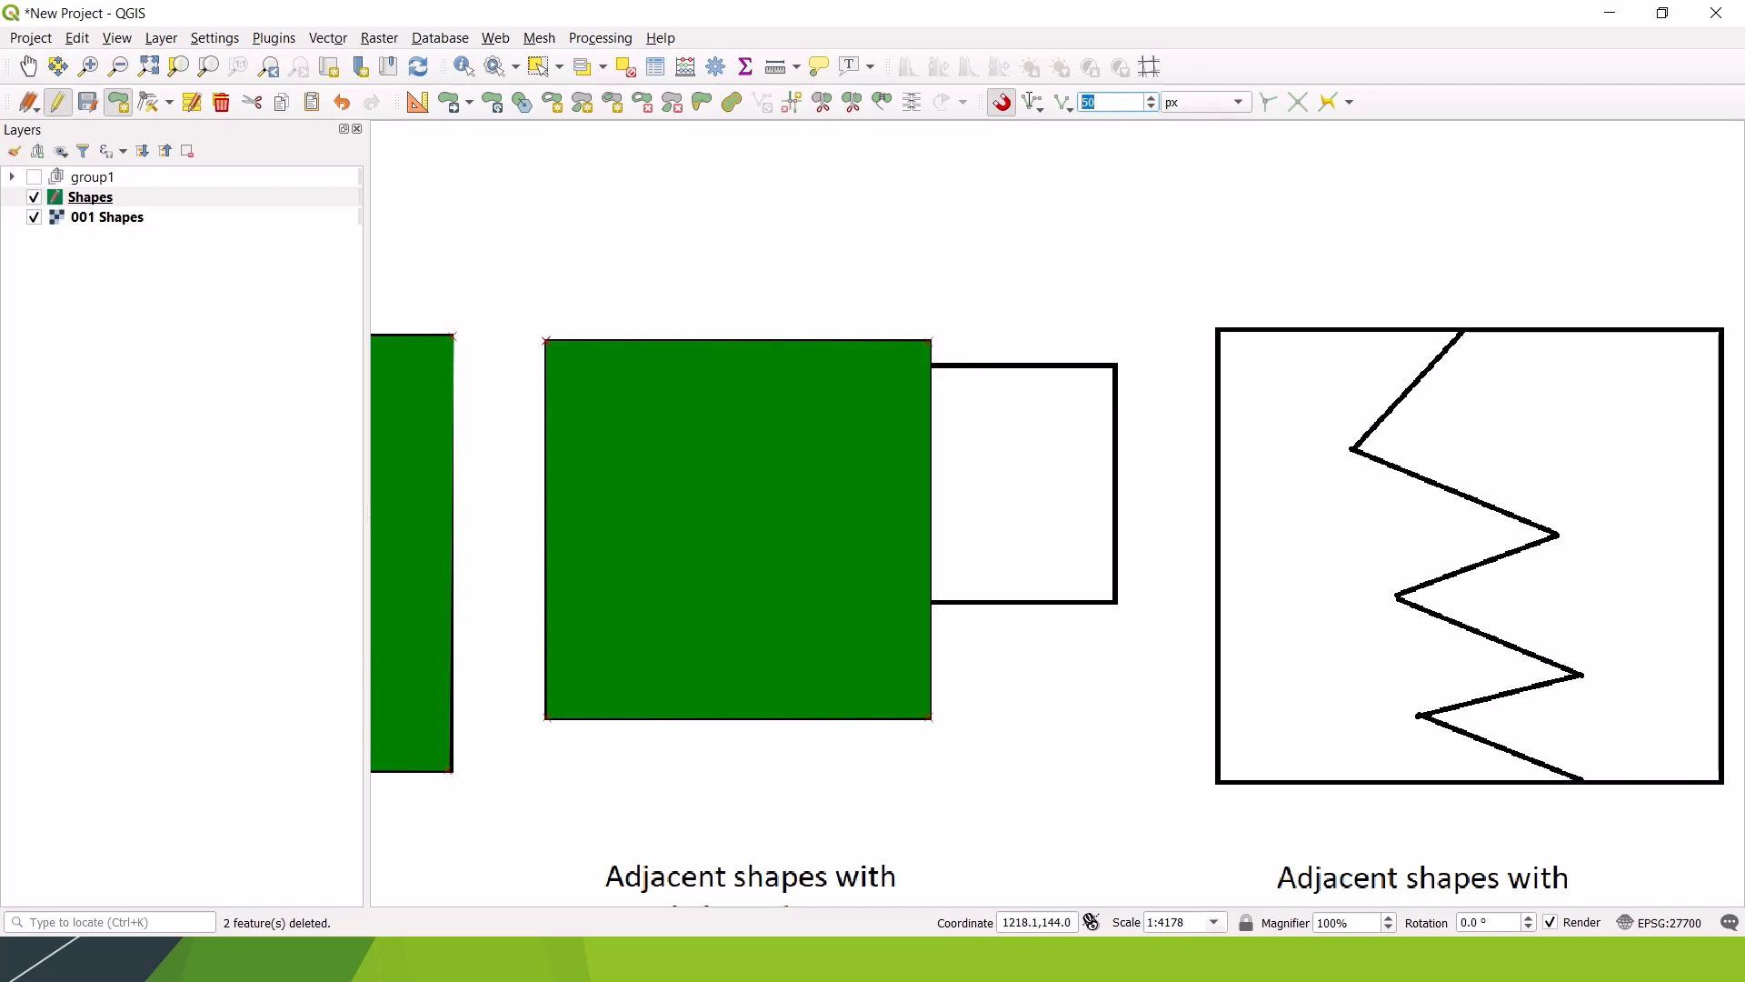
pyautogui.write('5')
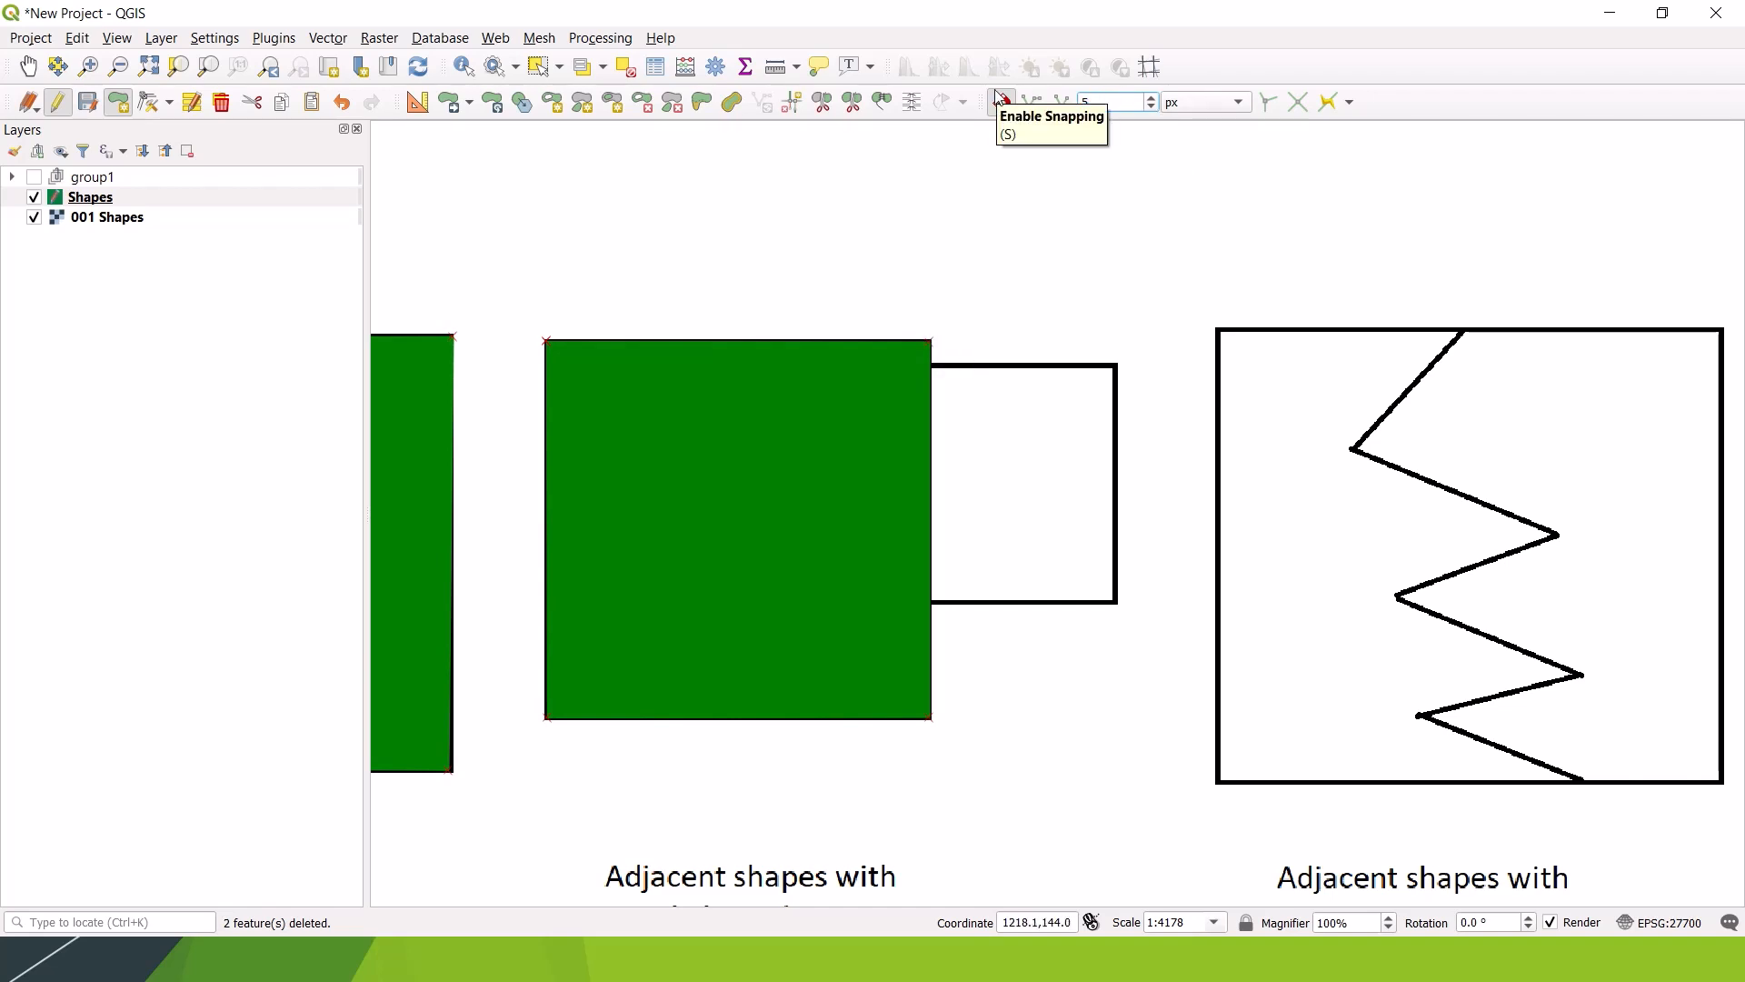
pyautogui.click(1001, 98)
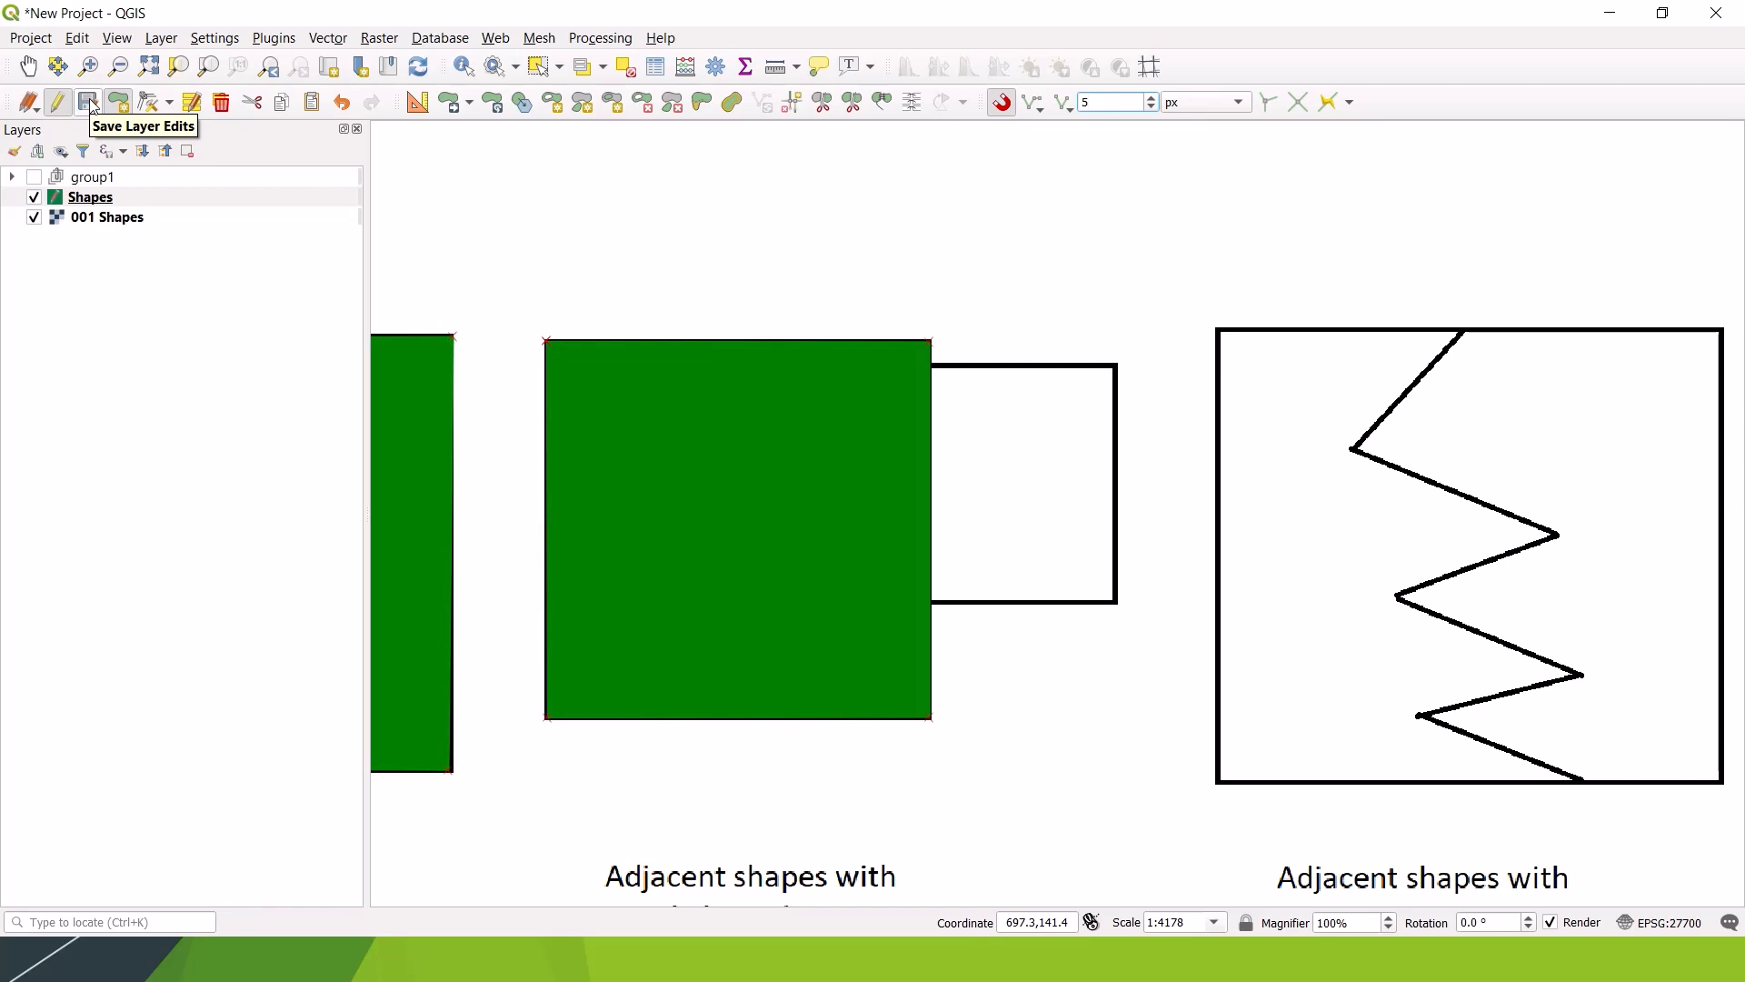
# Step: Save the project and the Shapes layer's edits
pyautogui.hotkey('ctrl', 's')
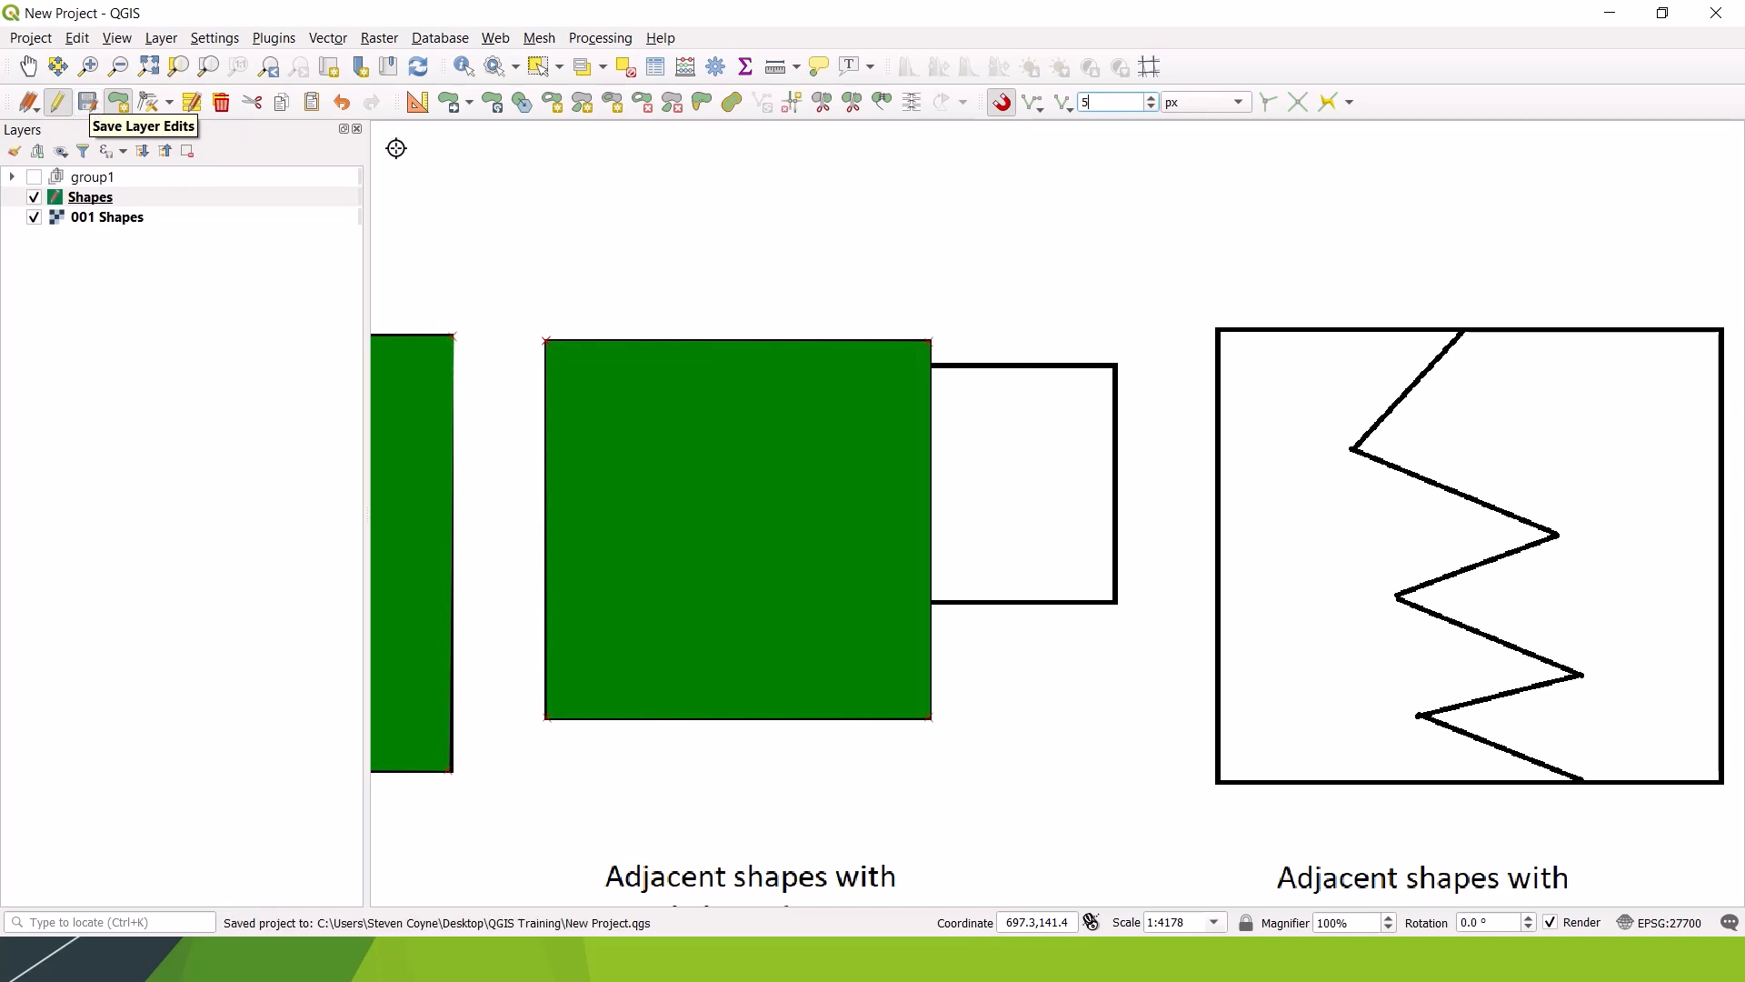
pyautogui.click(119, 102)
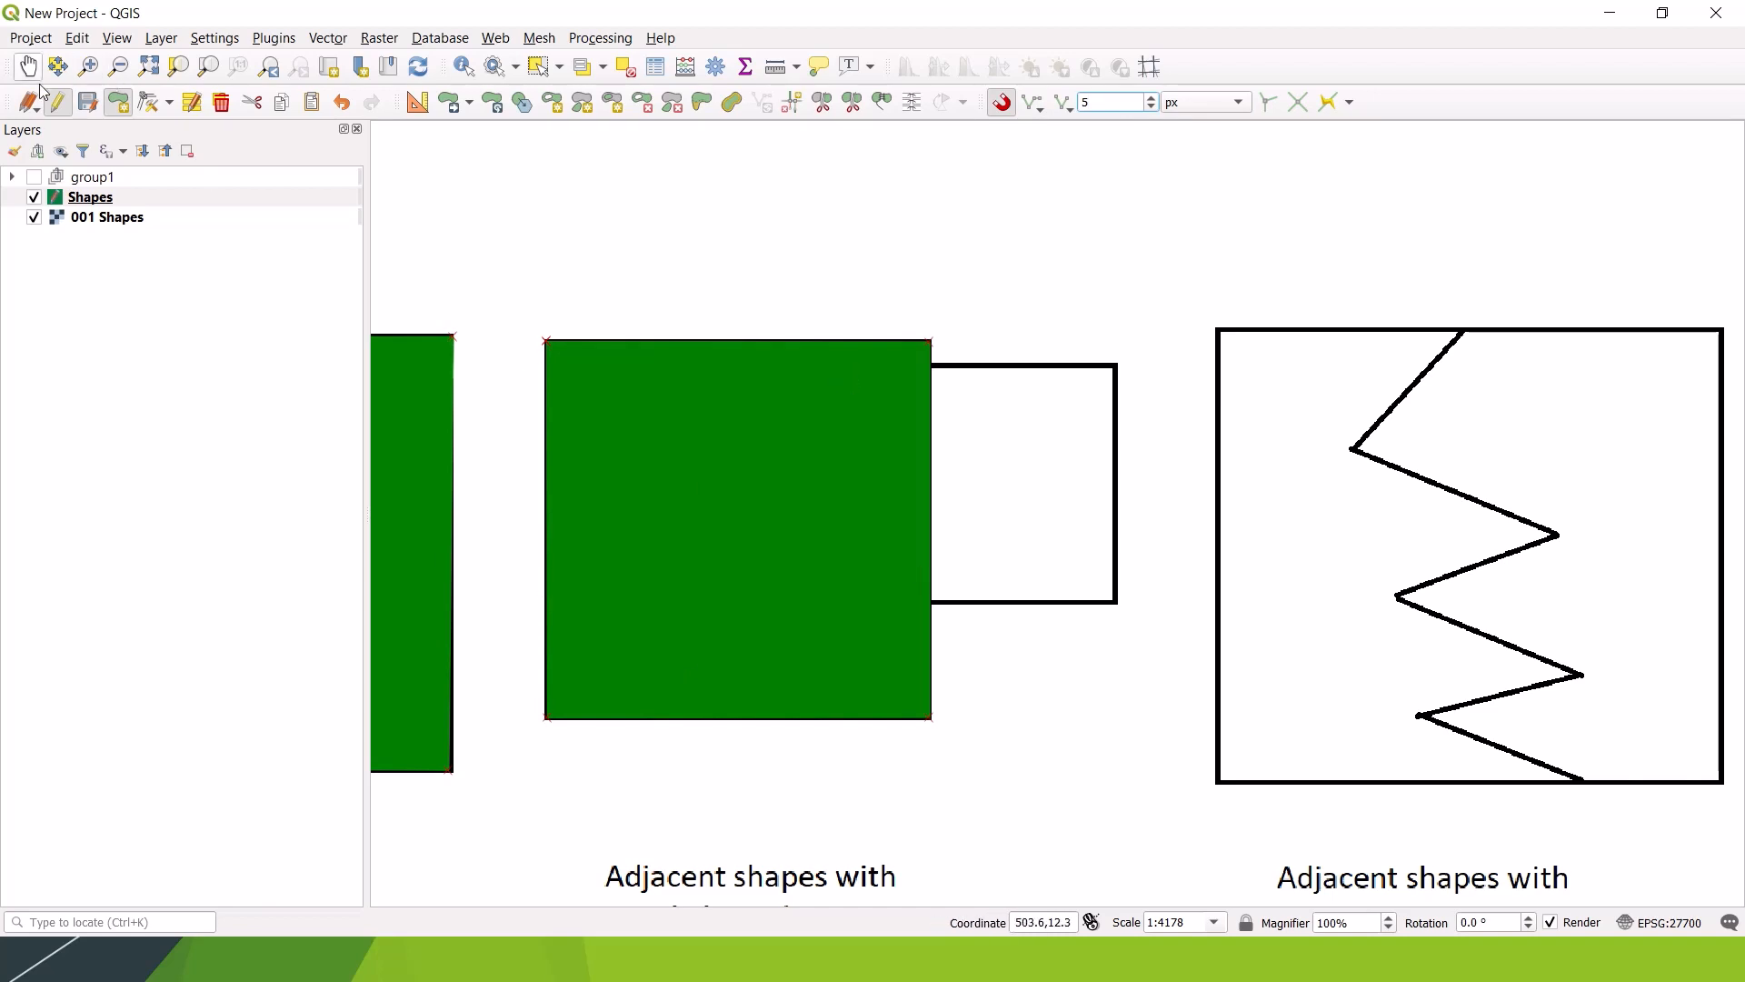
pyautogui.click(90, 104)
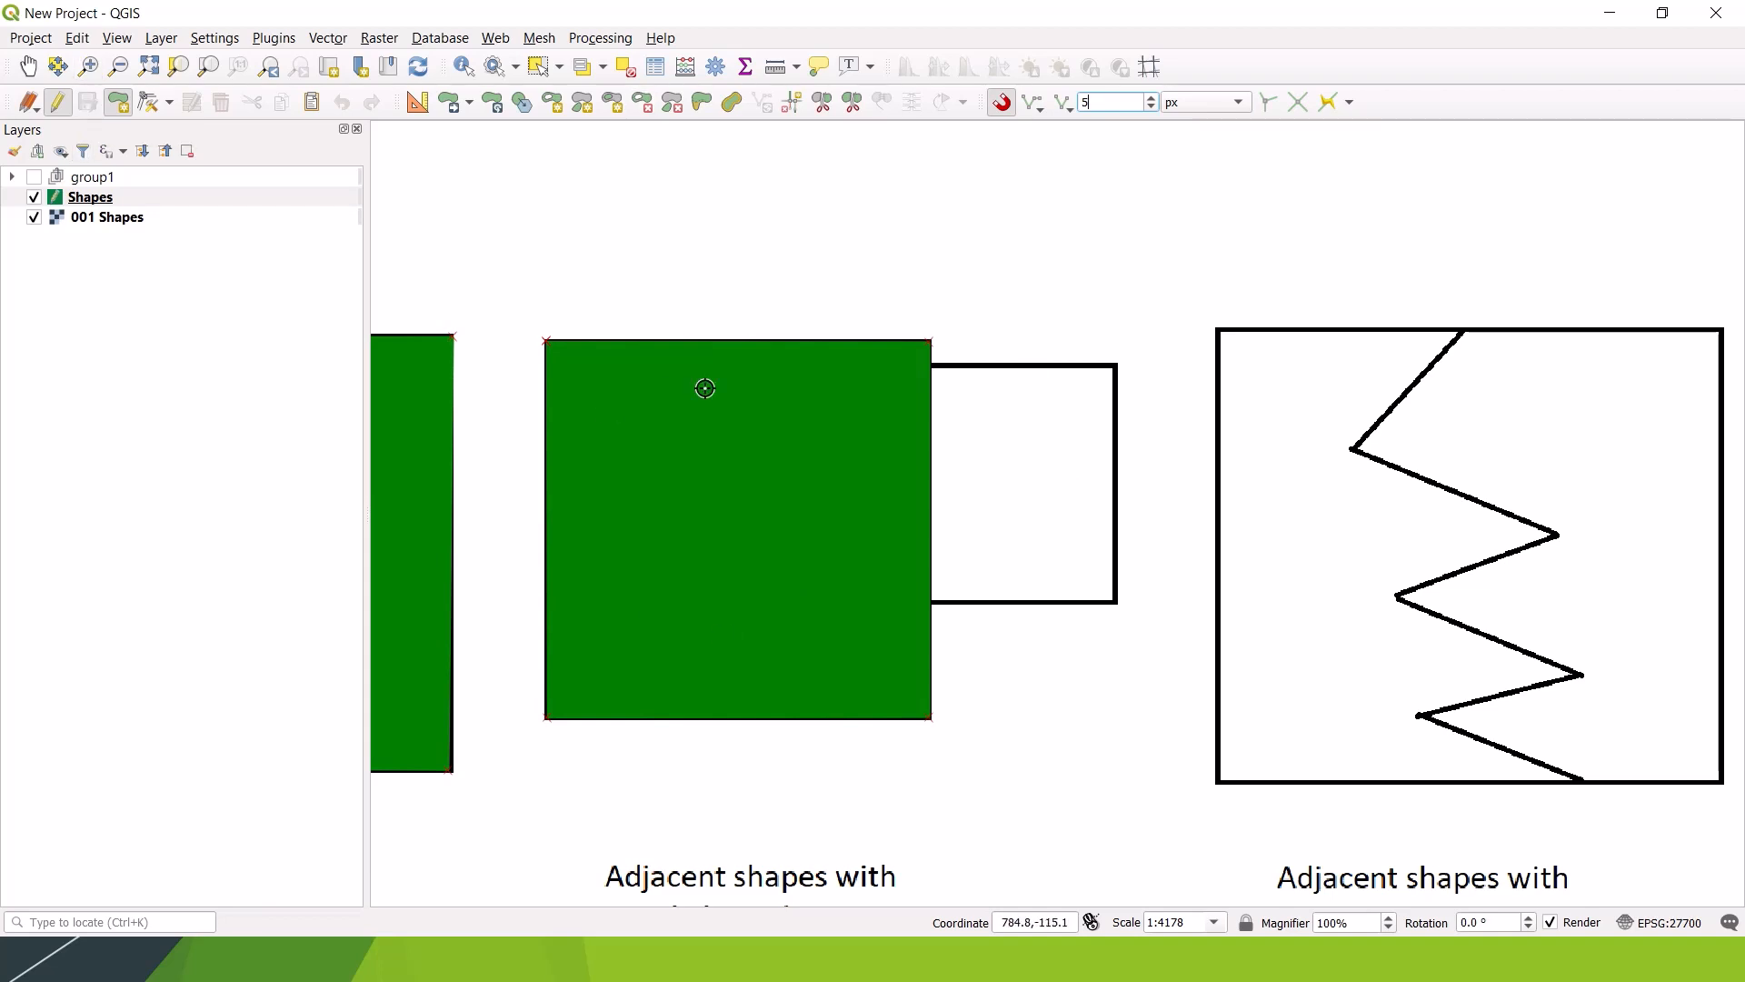
# Step: Stop editing the Shapes layer, switch to 001 Shapes and back, and resume editing Shapes with Add Polygon Feature
pyautogui.click(59, 103)
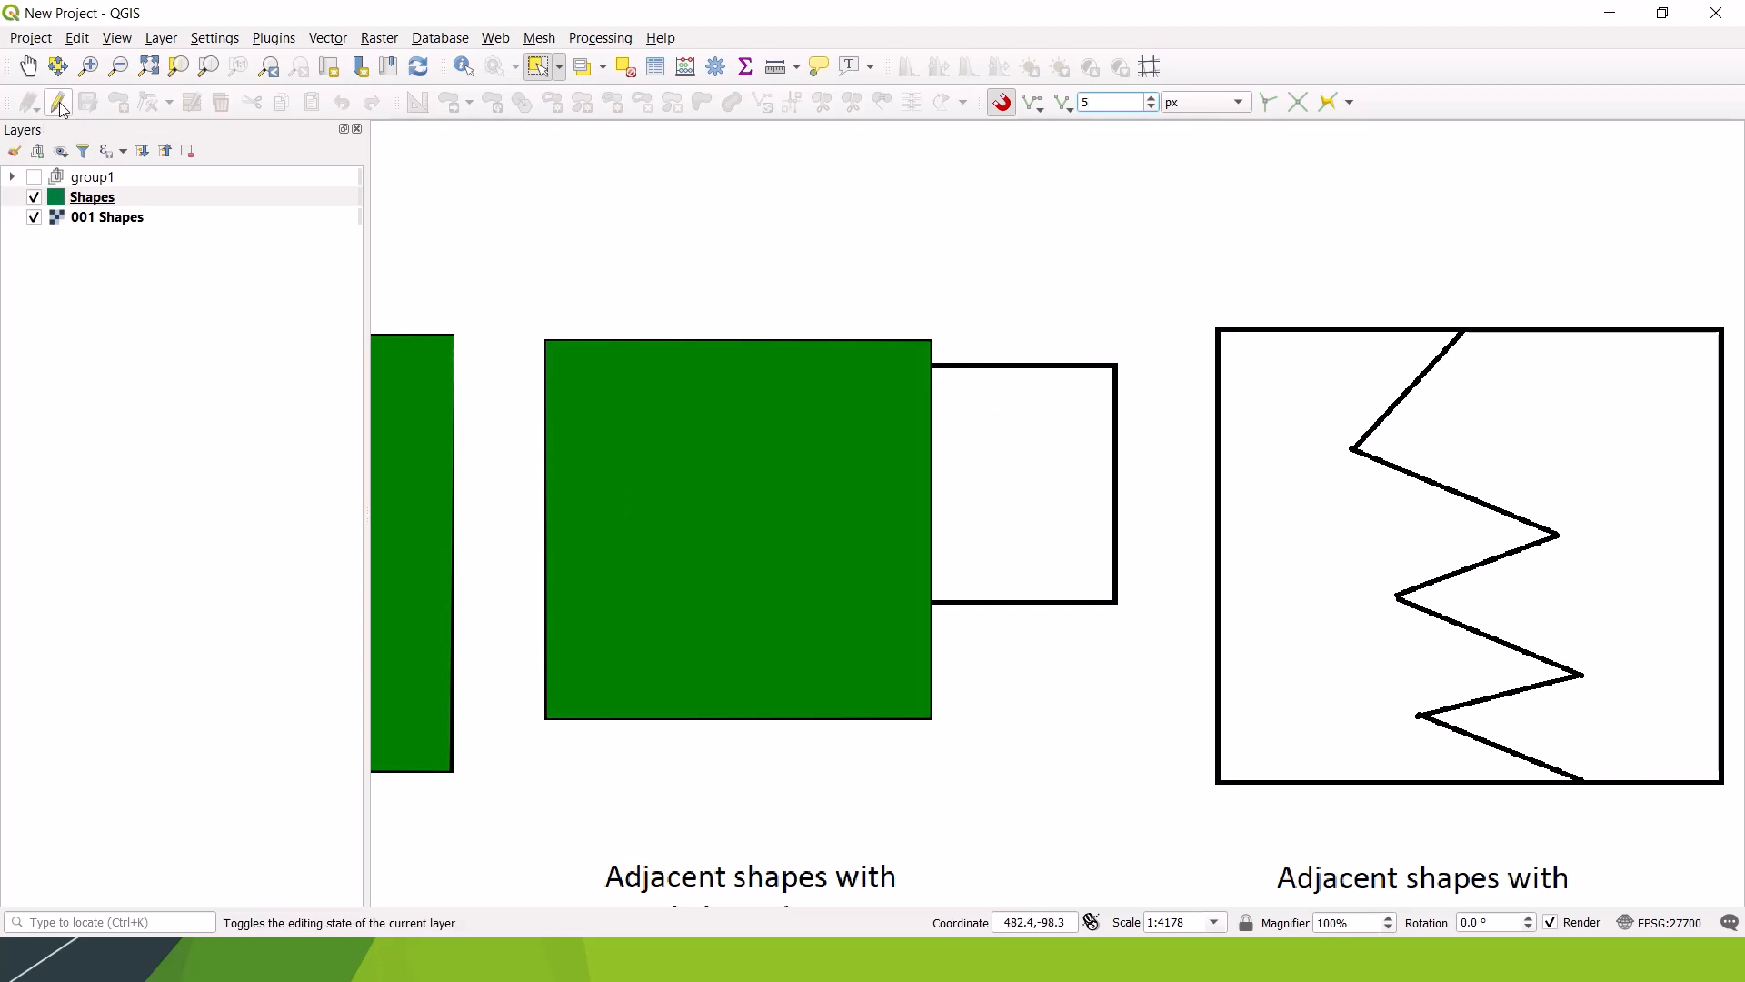
pyautogui.click(114, 225)
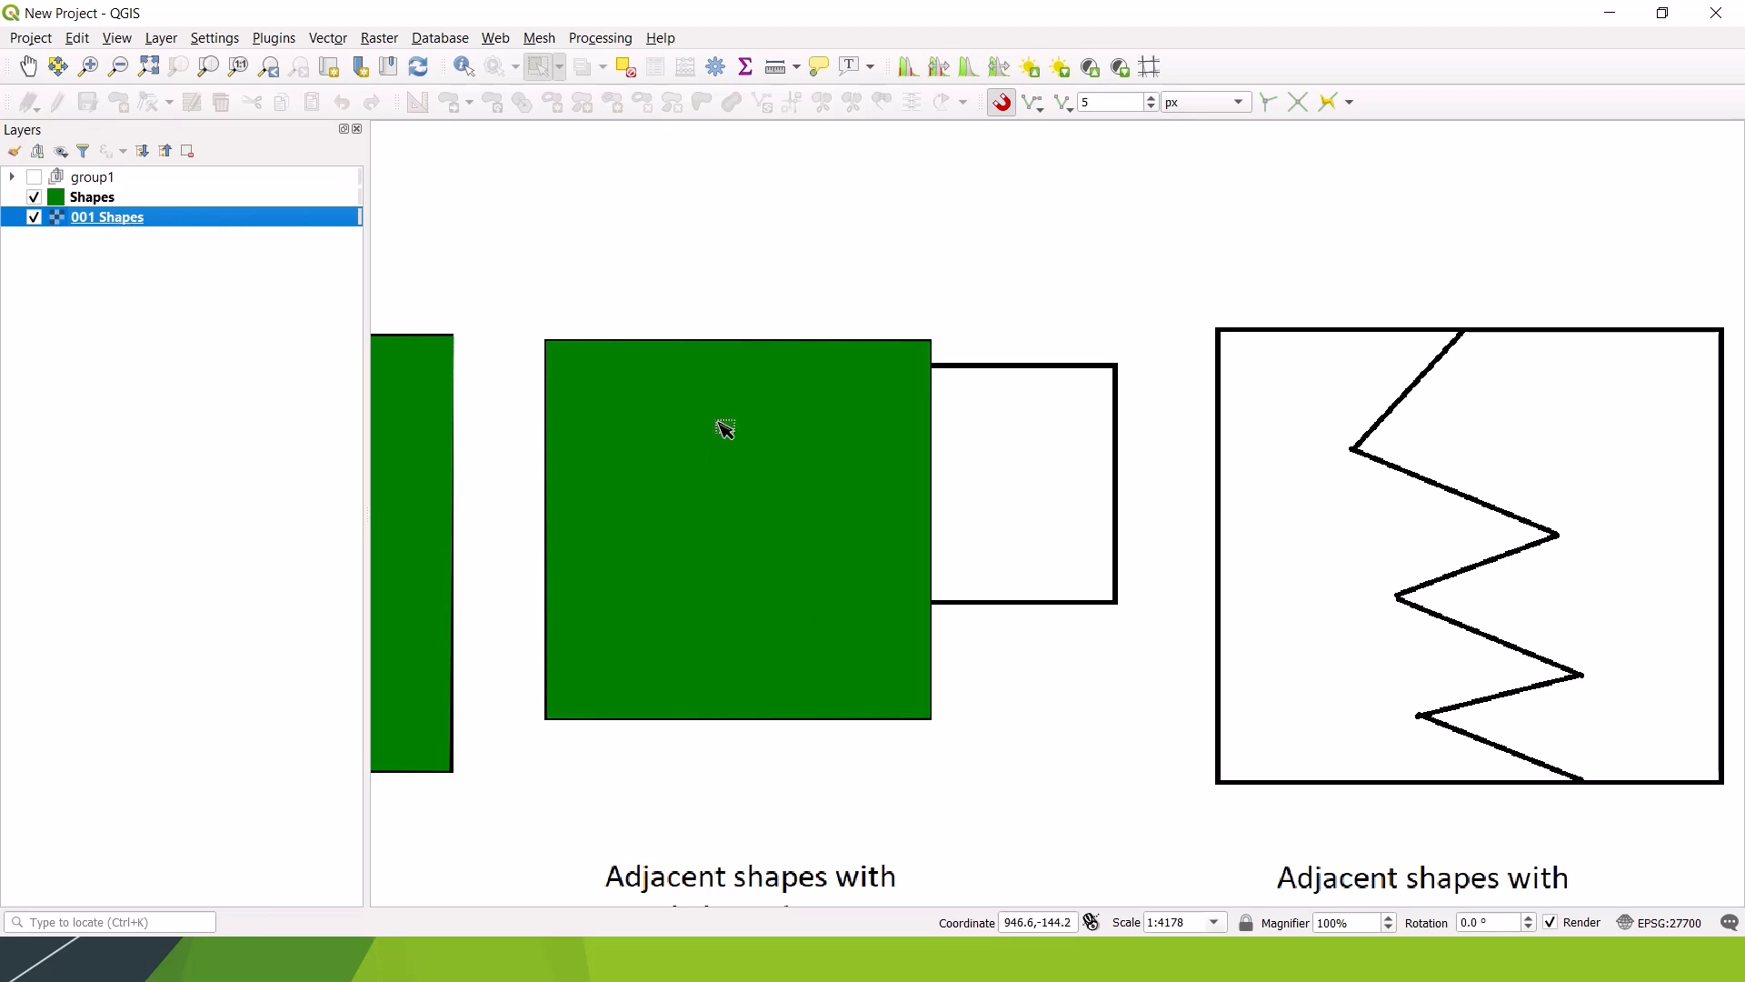
pyautogui.click(82, 199)
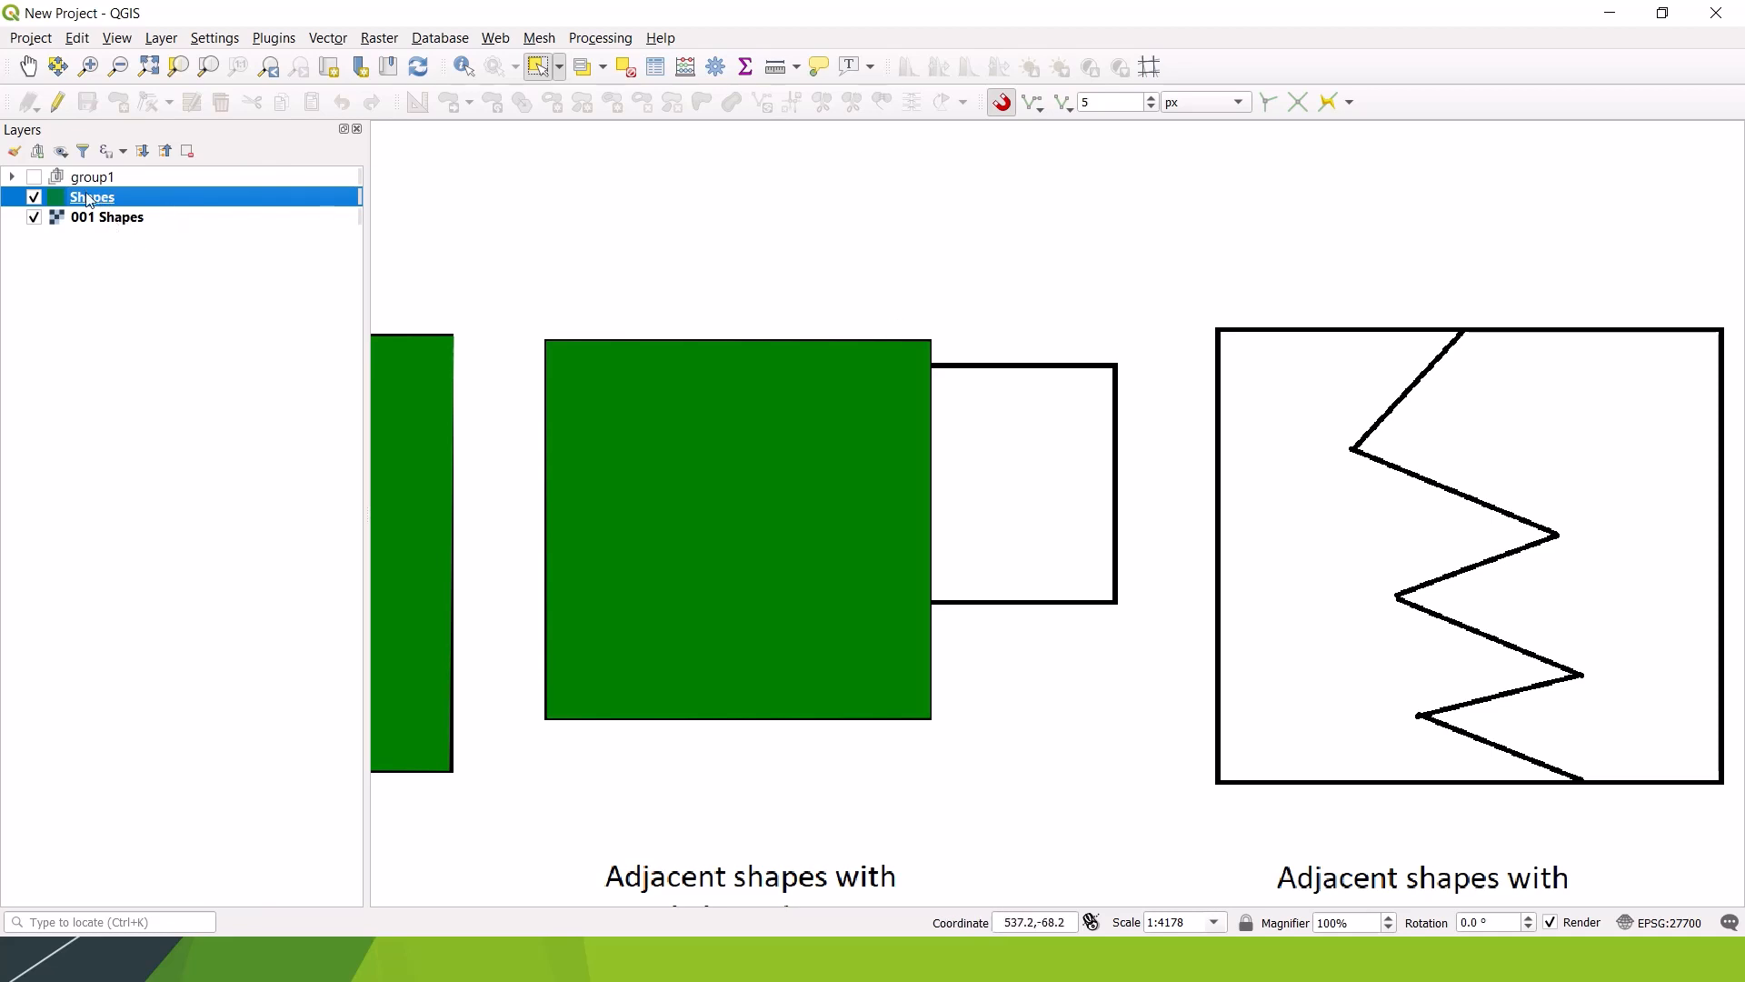
pyautogui.click(58, 102)
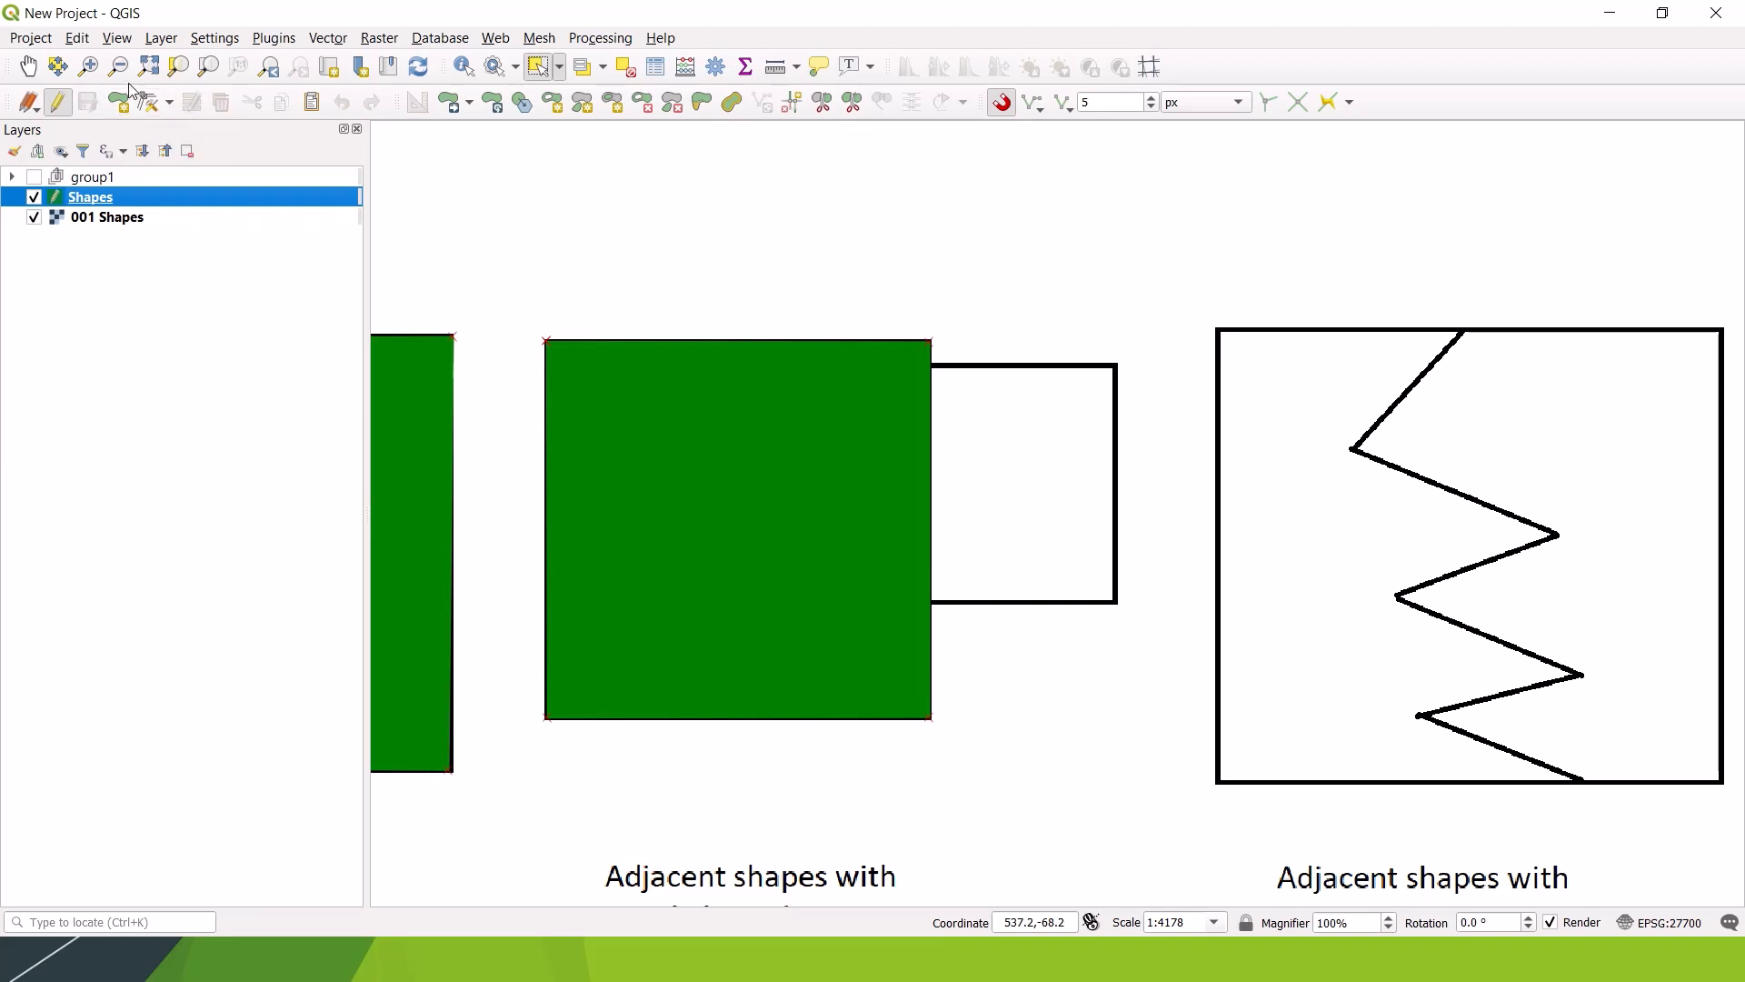
pyautogui.click(127, 108)
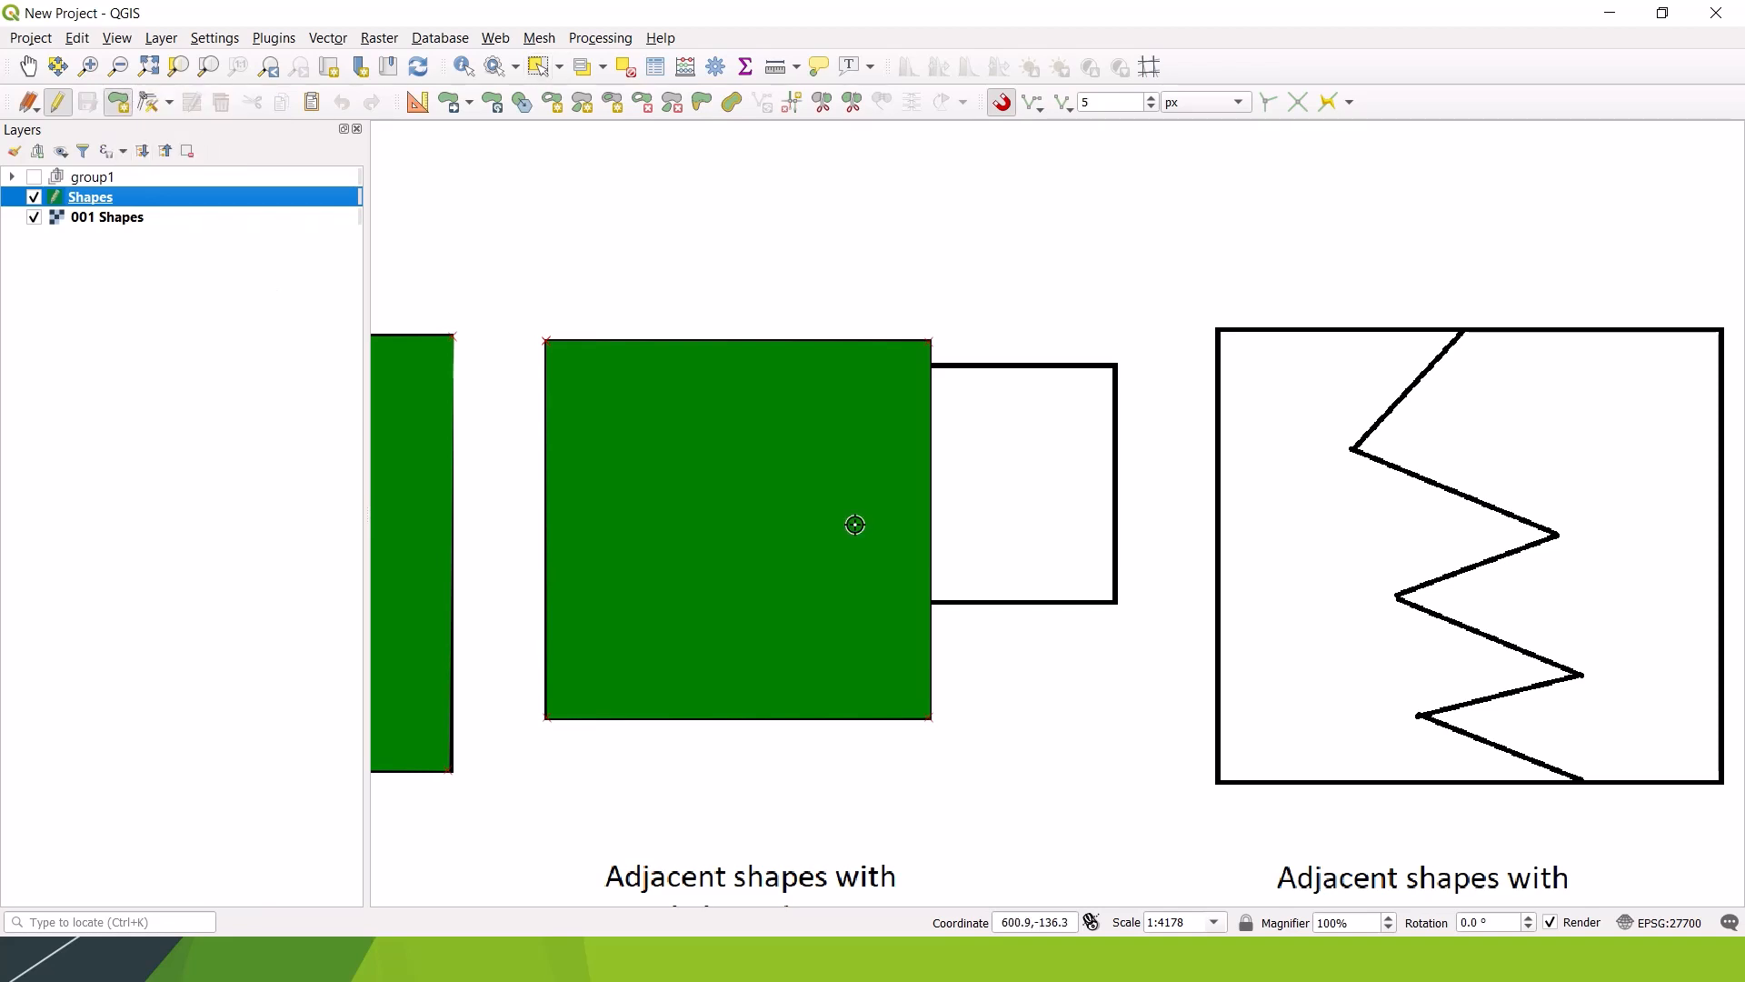
pyautogui.scroll(1, 974, 484)
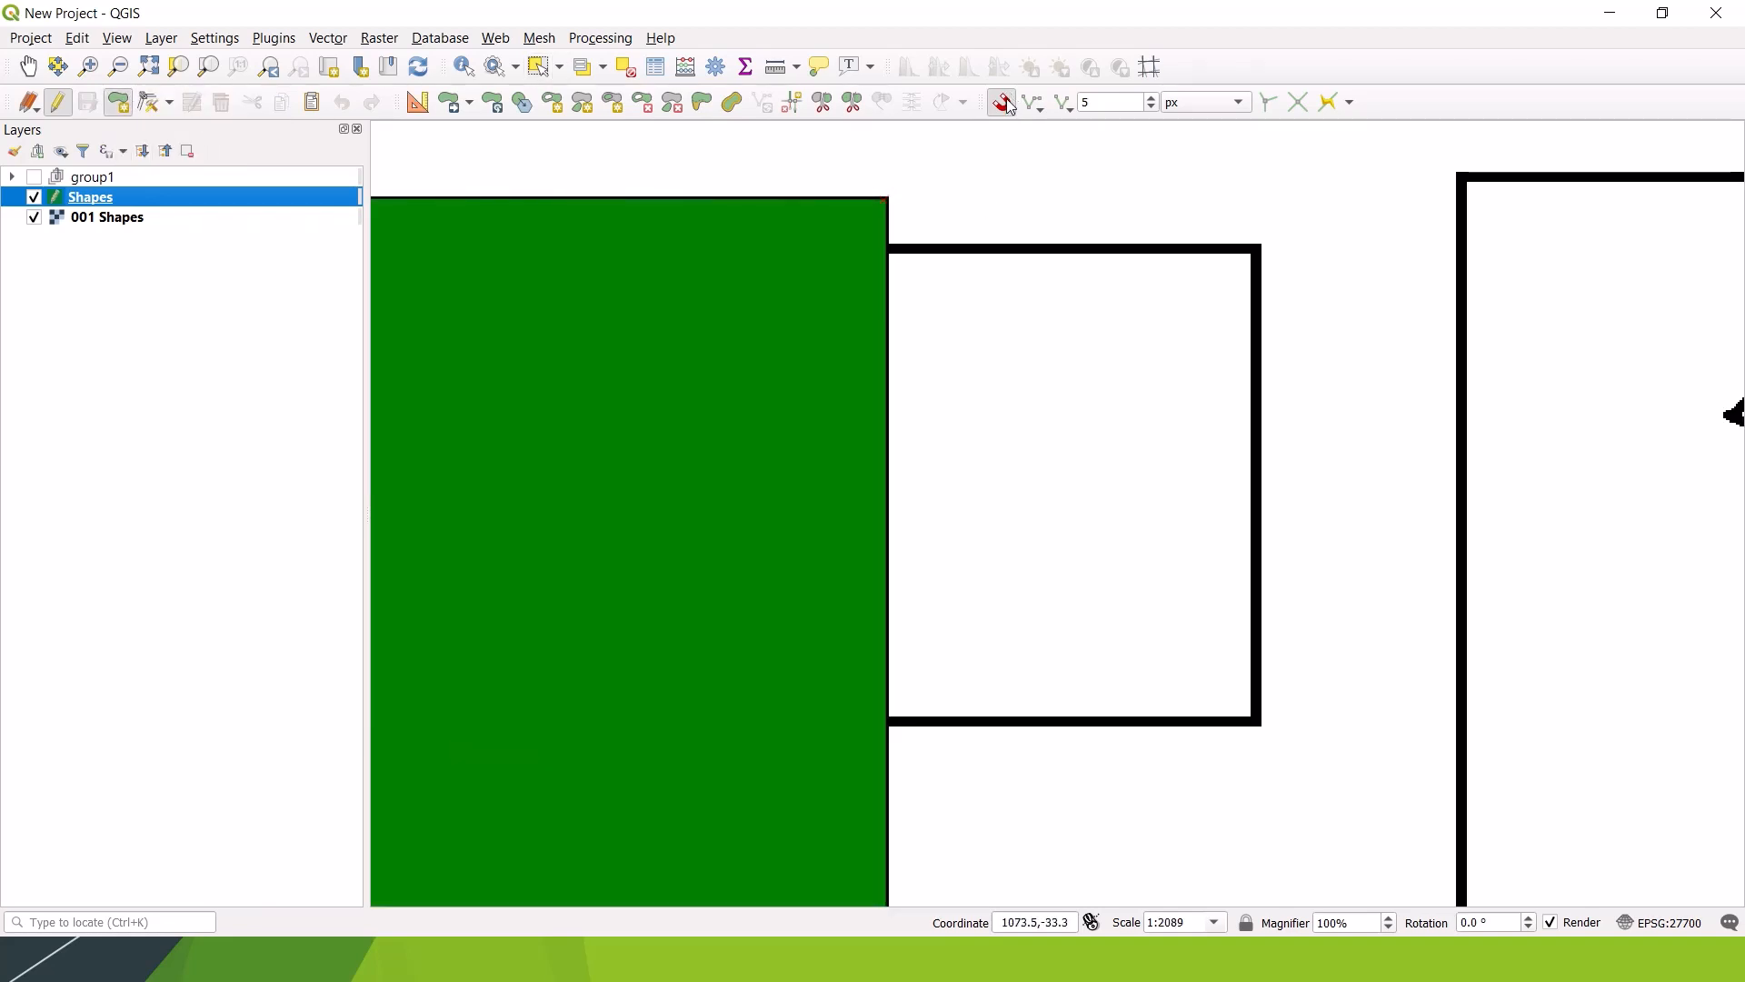
pyautogui.scroll(2, 1063, 264)
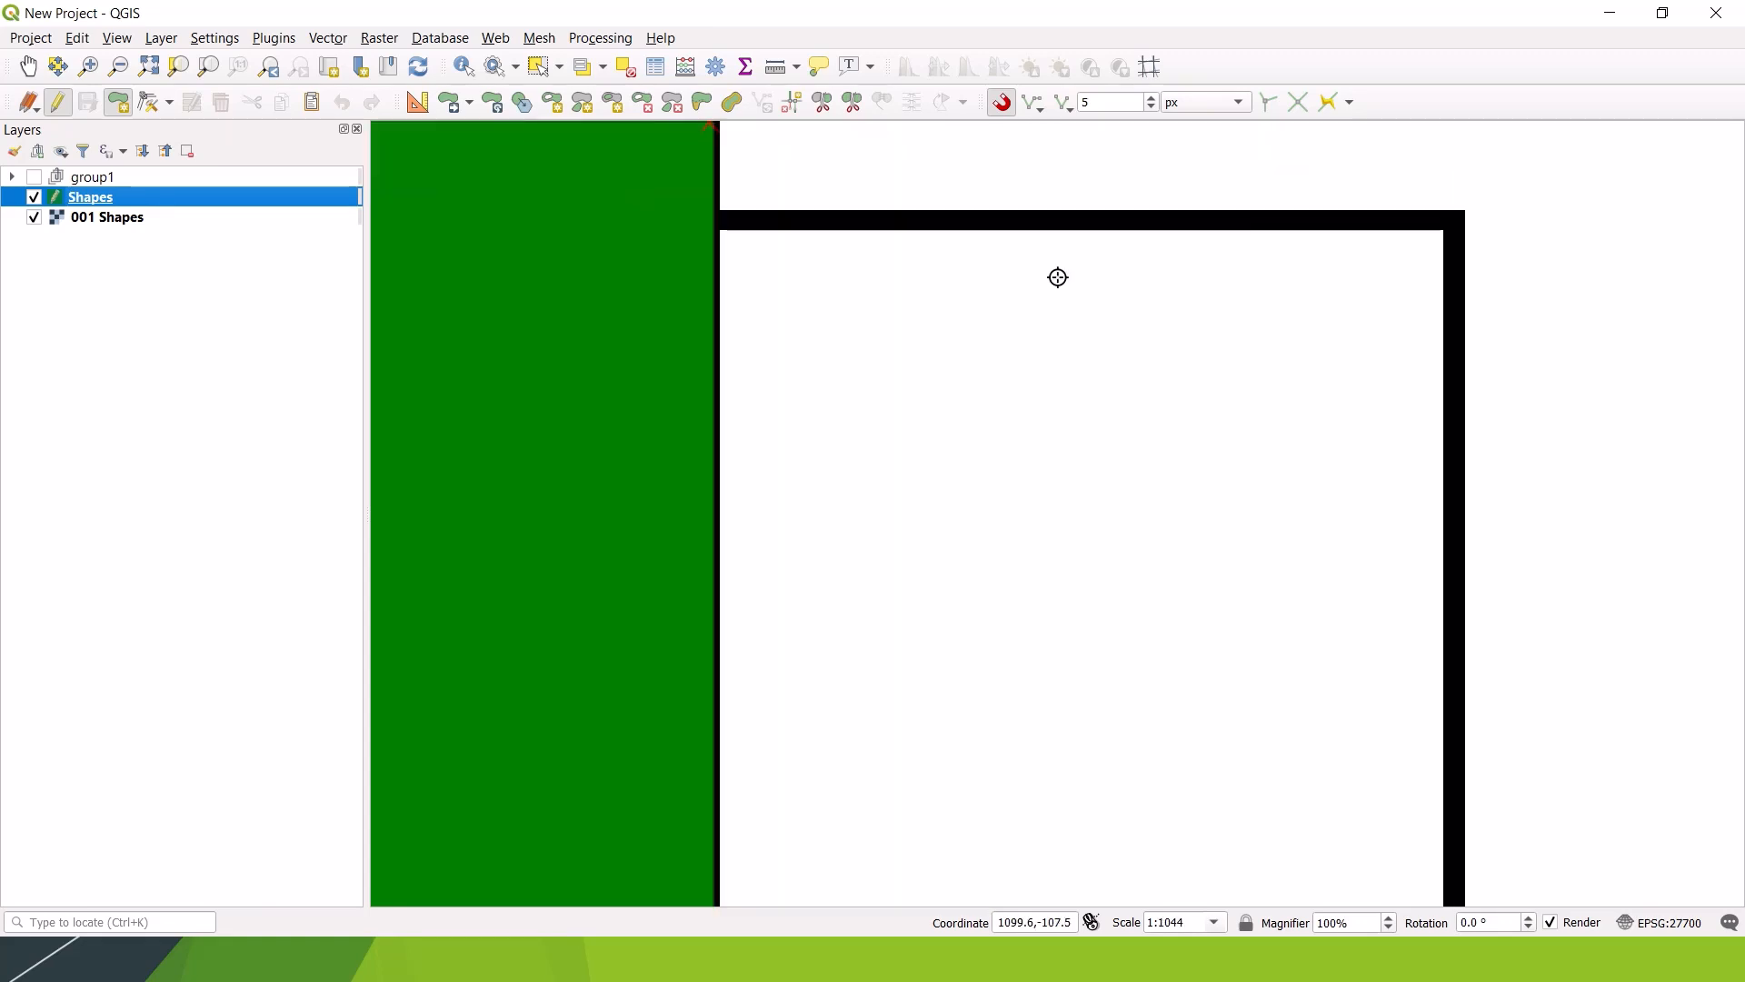
pyautogui.scroll(-1, 983, 273)
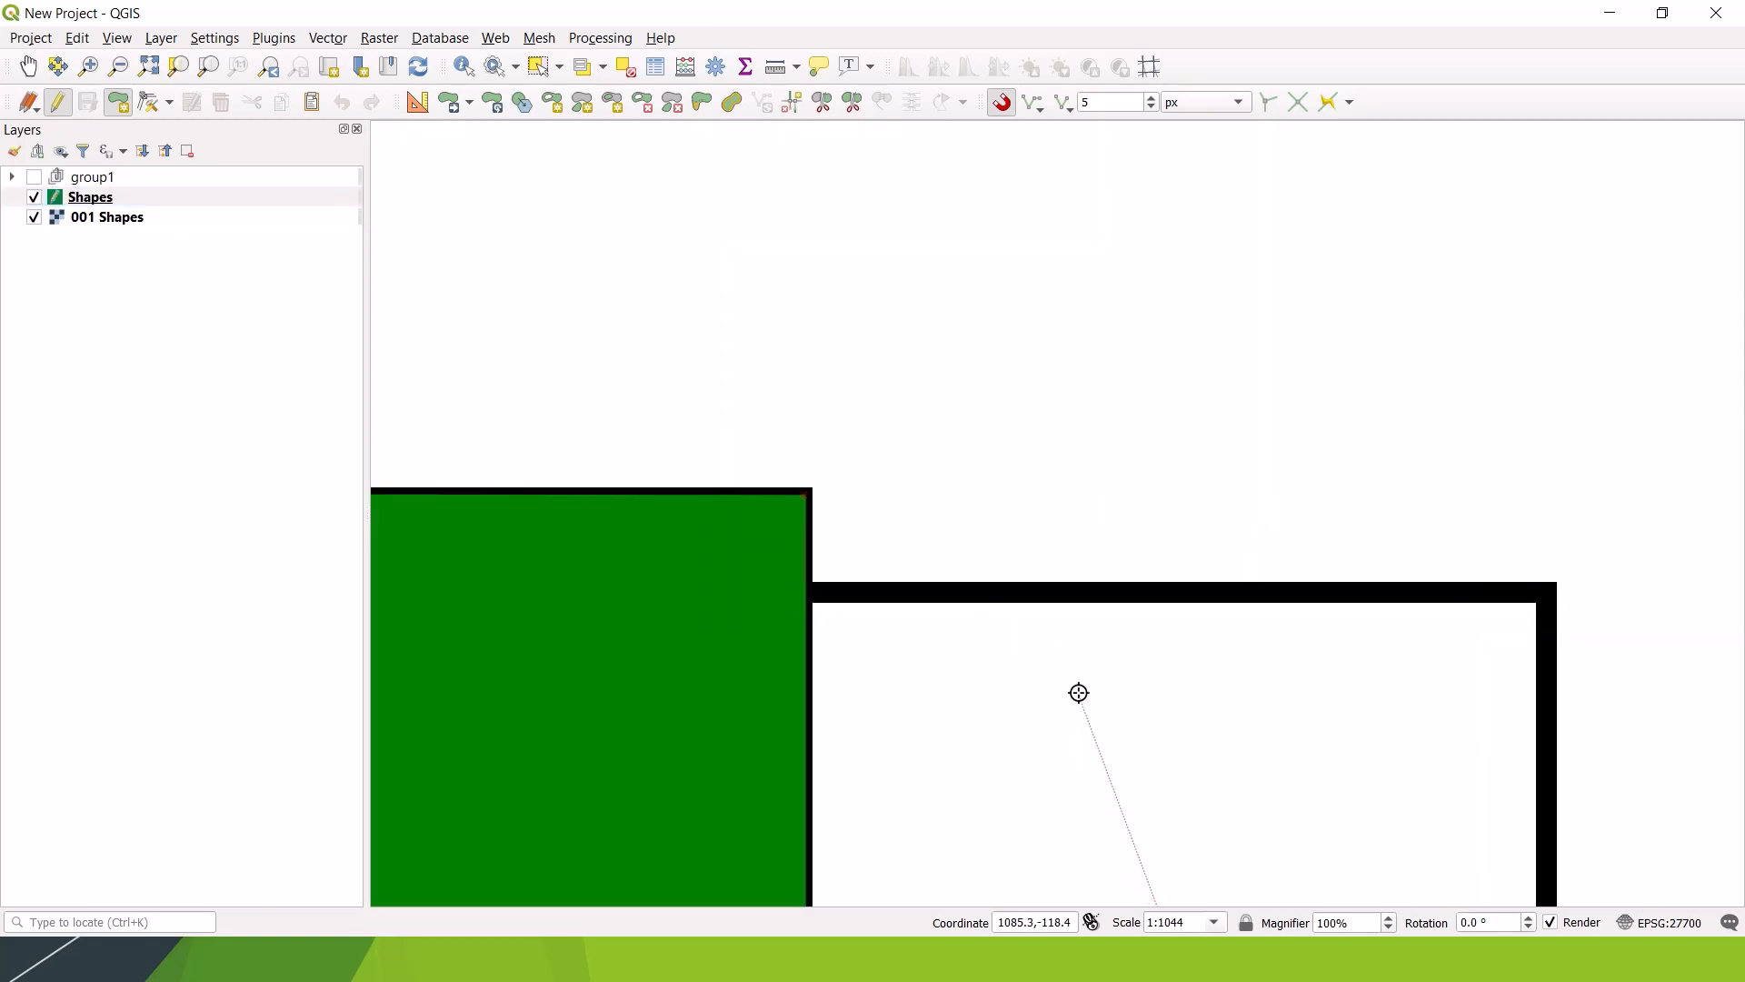
pyautogui.scroll(-2, 1334, 663)
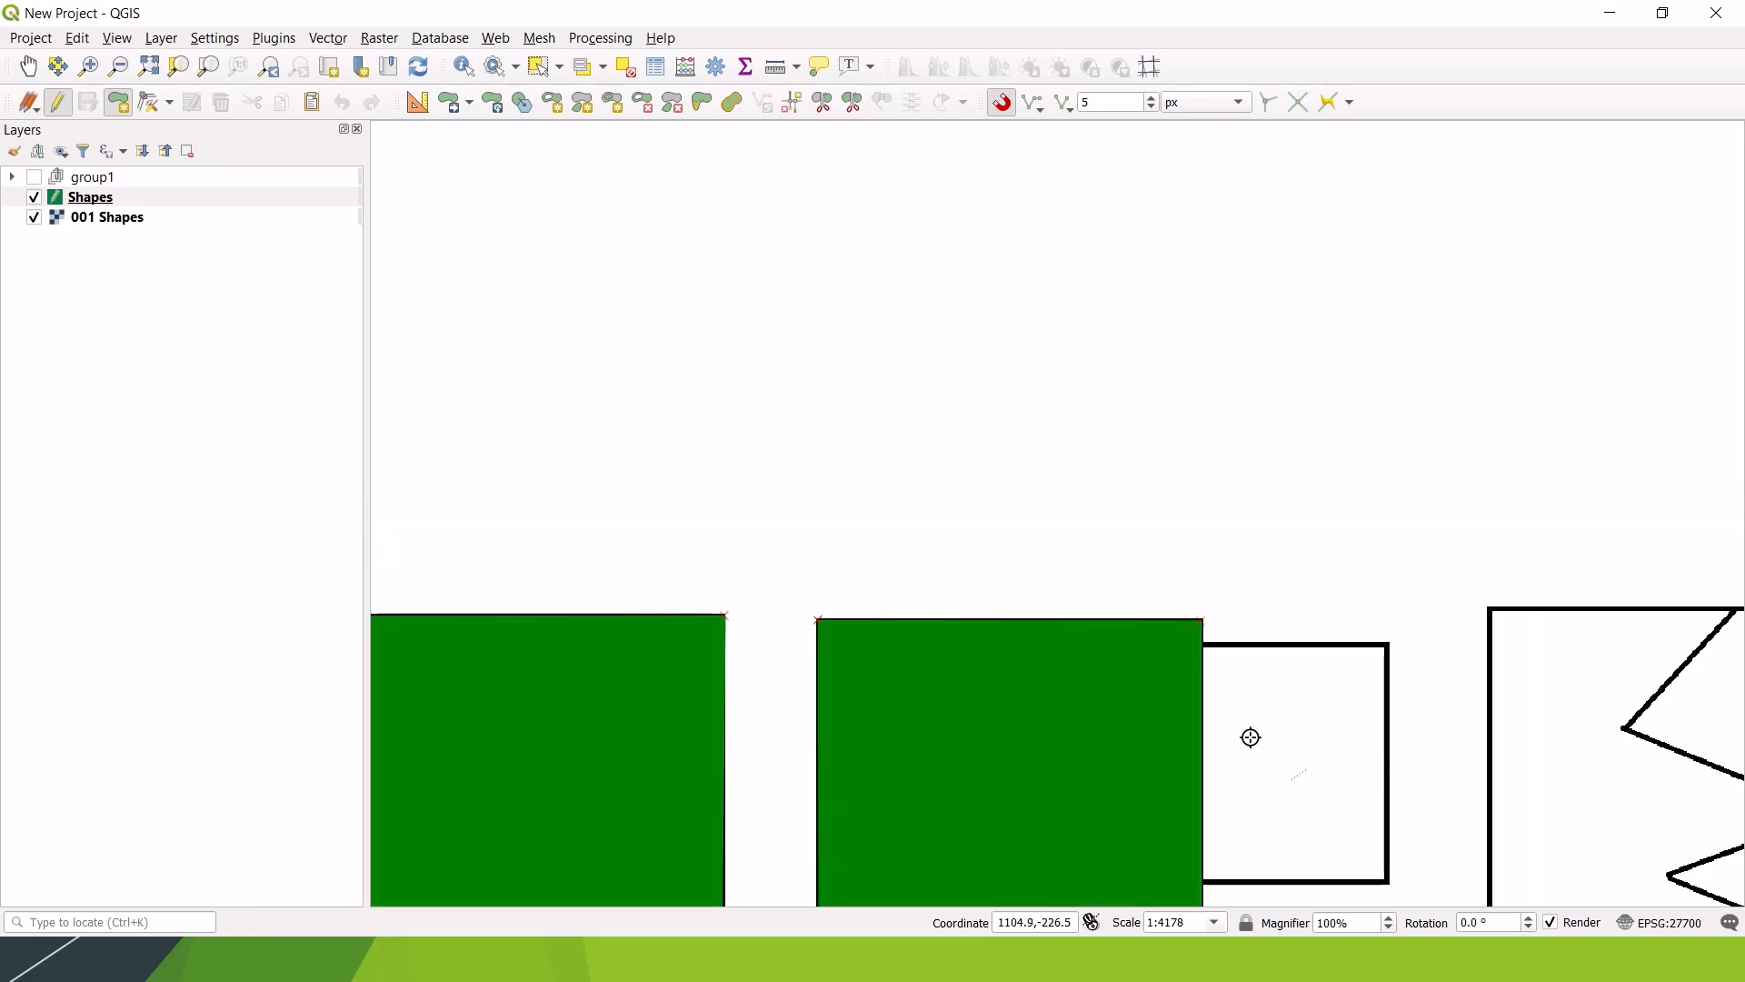
pyautogui.rightClick(1308, 725)
pyautogui.click(904, 292)
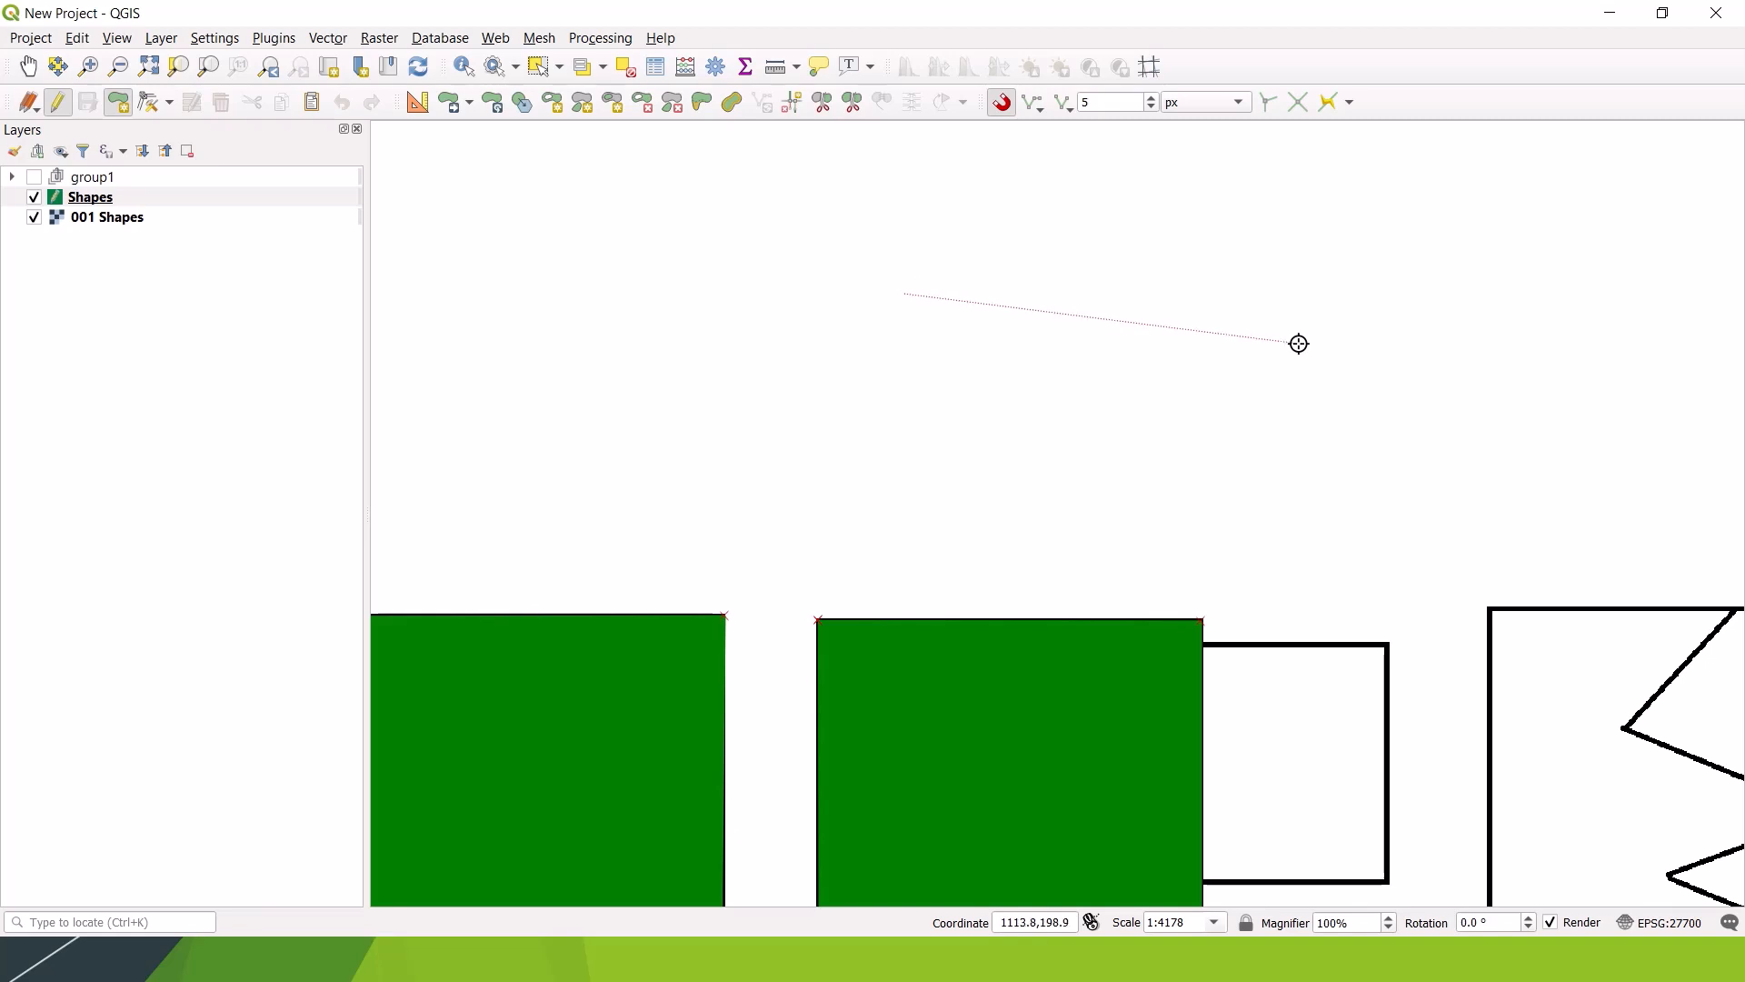
pyautogui.rightClick(1298, 345)
pyautogui.click(1063, 319)
pyautogui.click(1184, 372)
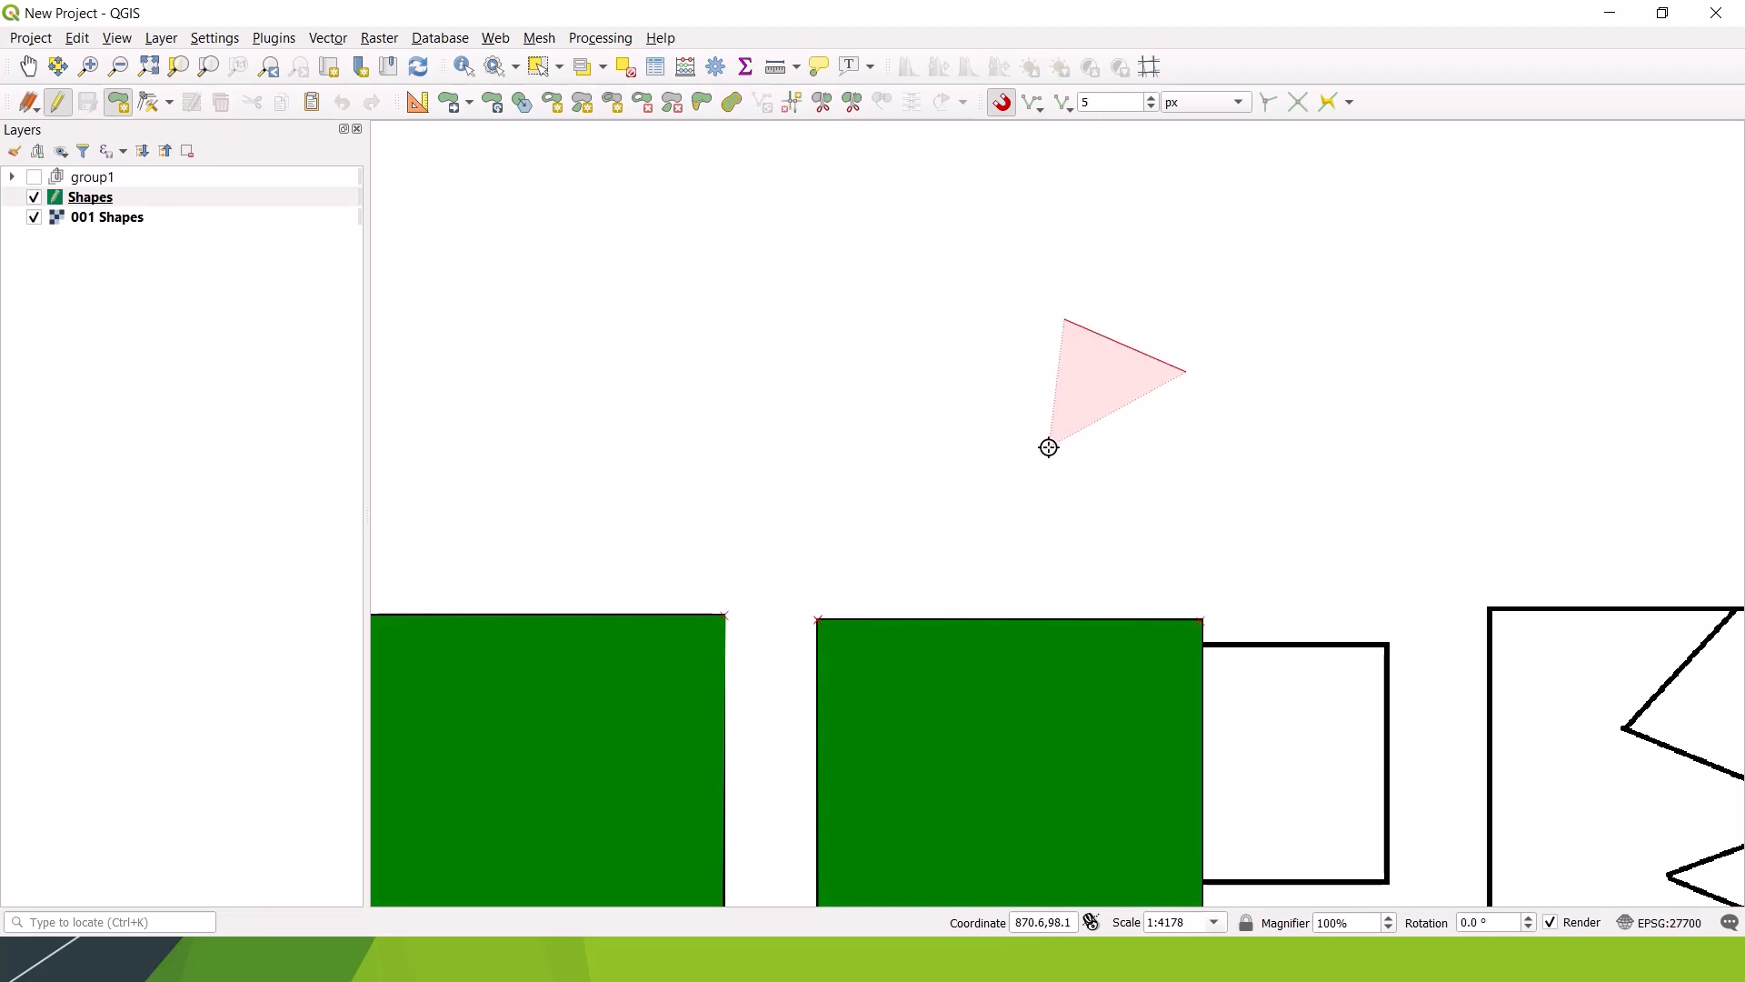
pyautogui.click(1049, 448)
pyautogui.rightClick(1049, 448)
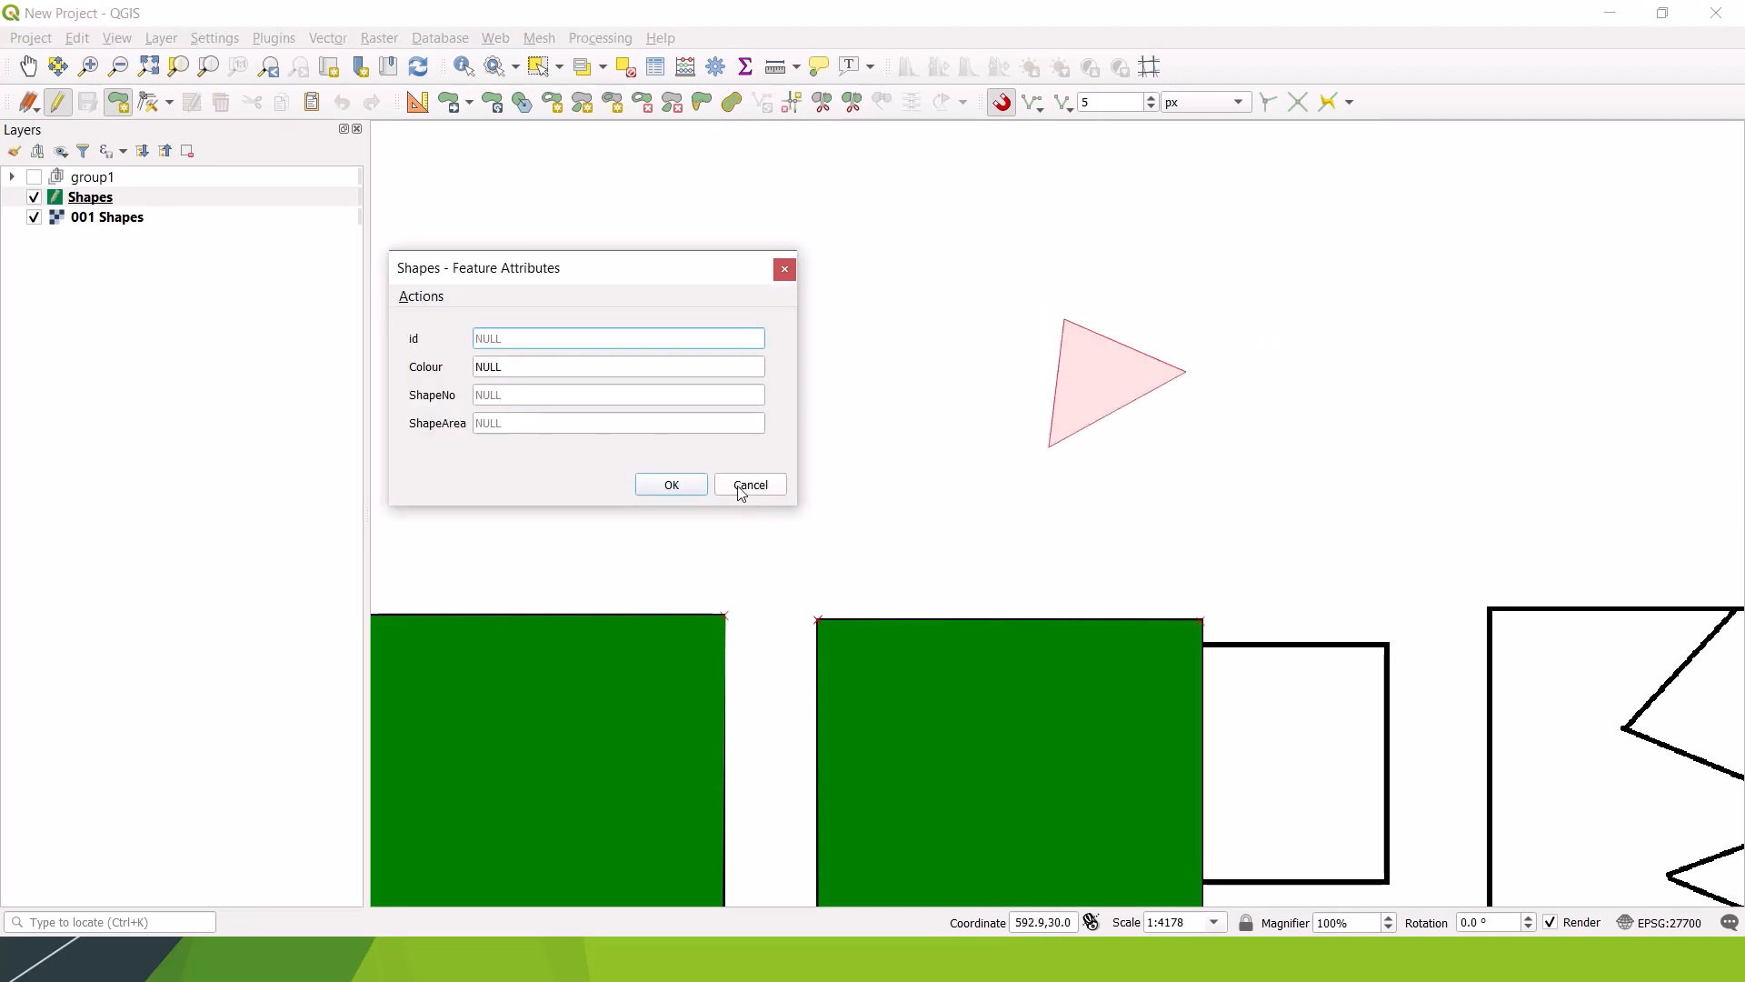
pyautogui.click(751, 484)
pyautogui.click(1001, 323)
pyautogui.rightClick(1387, 435)
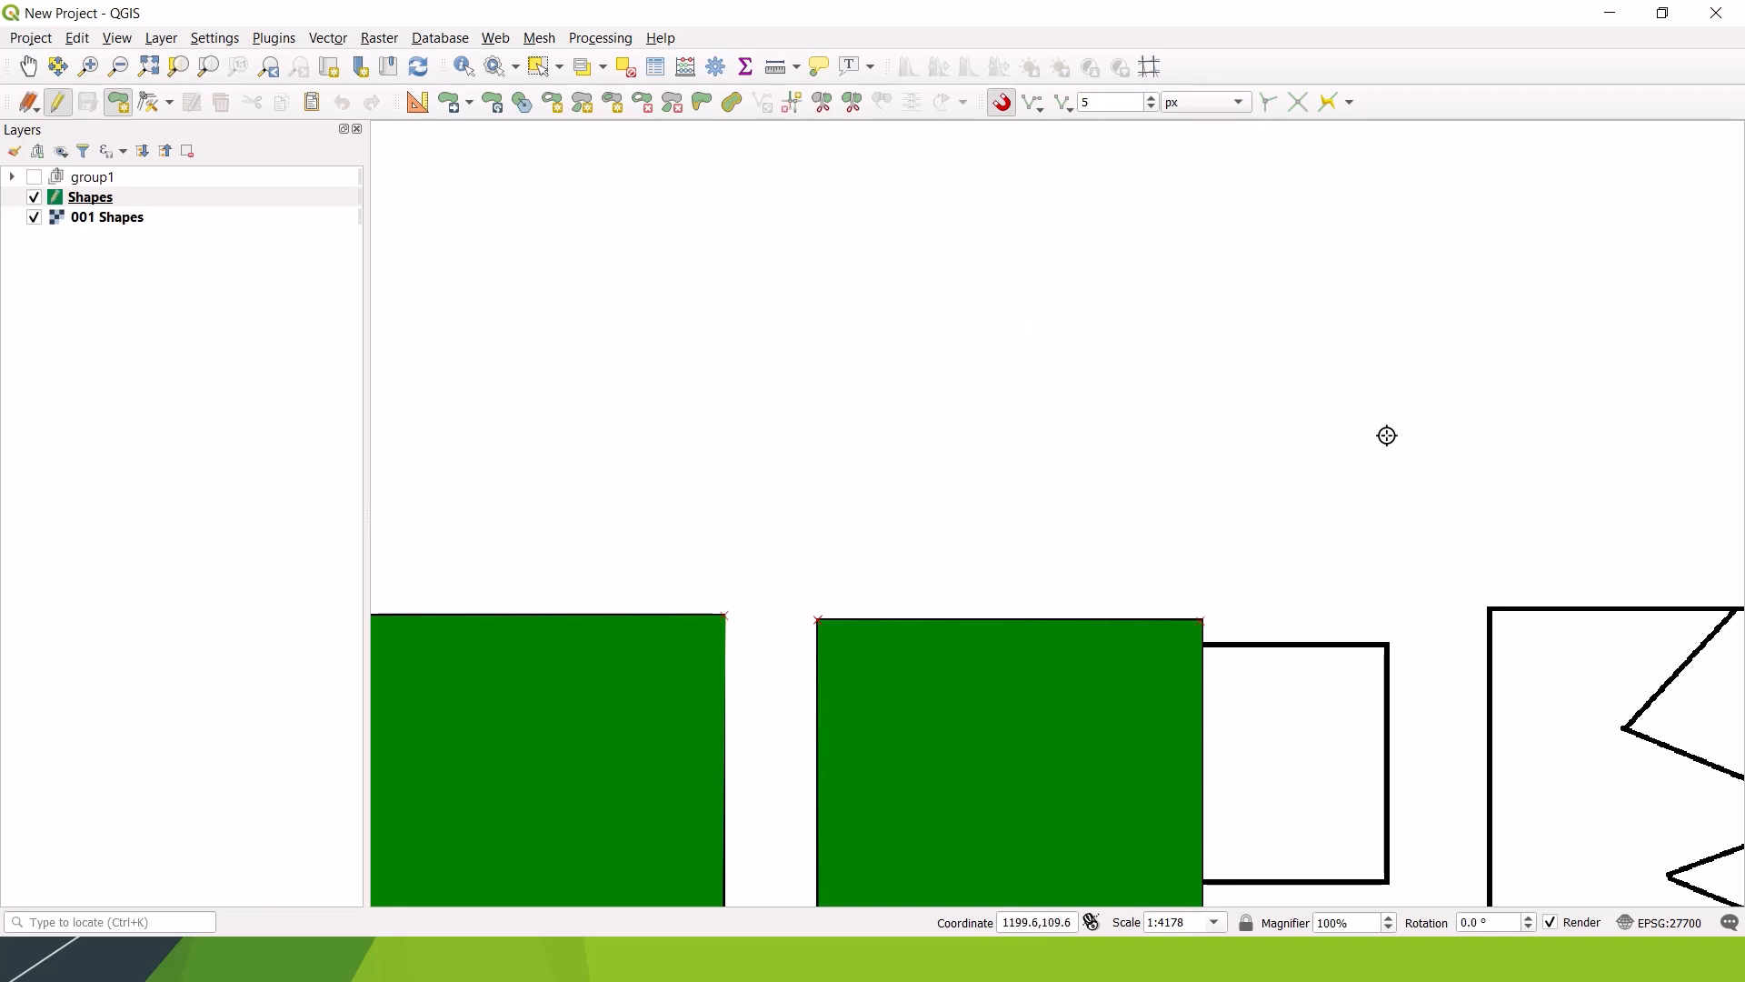
# Step: Start the small adjacent square's polygon, snapping its first corner to the large square's right edge and placing its upper-right corner
pyautogui.scroll(2, 1341, 642)
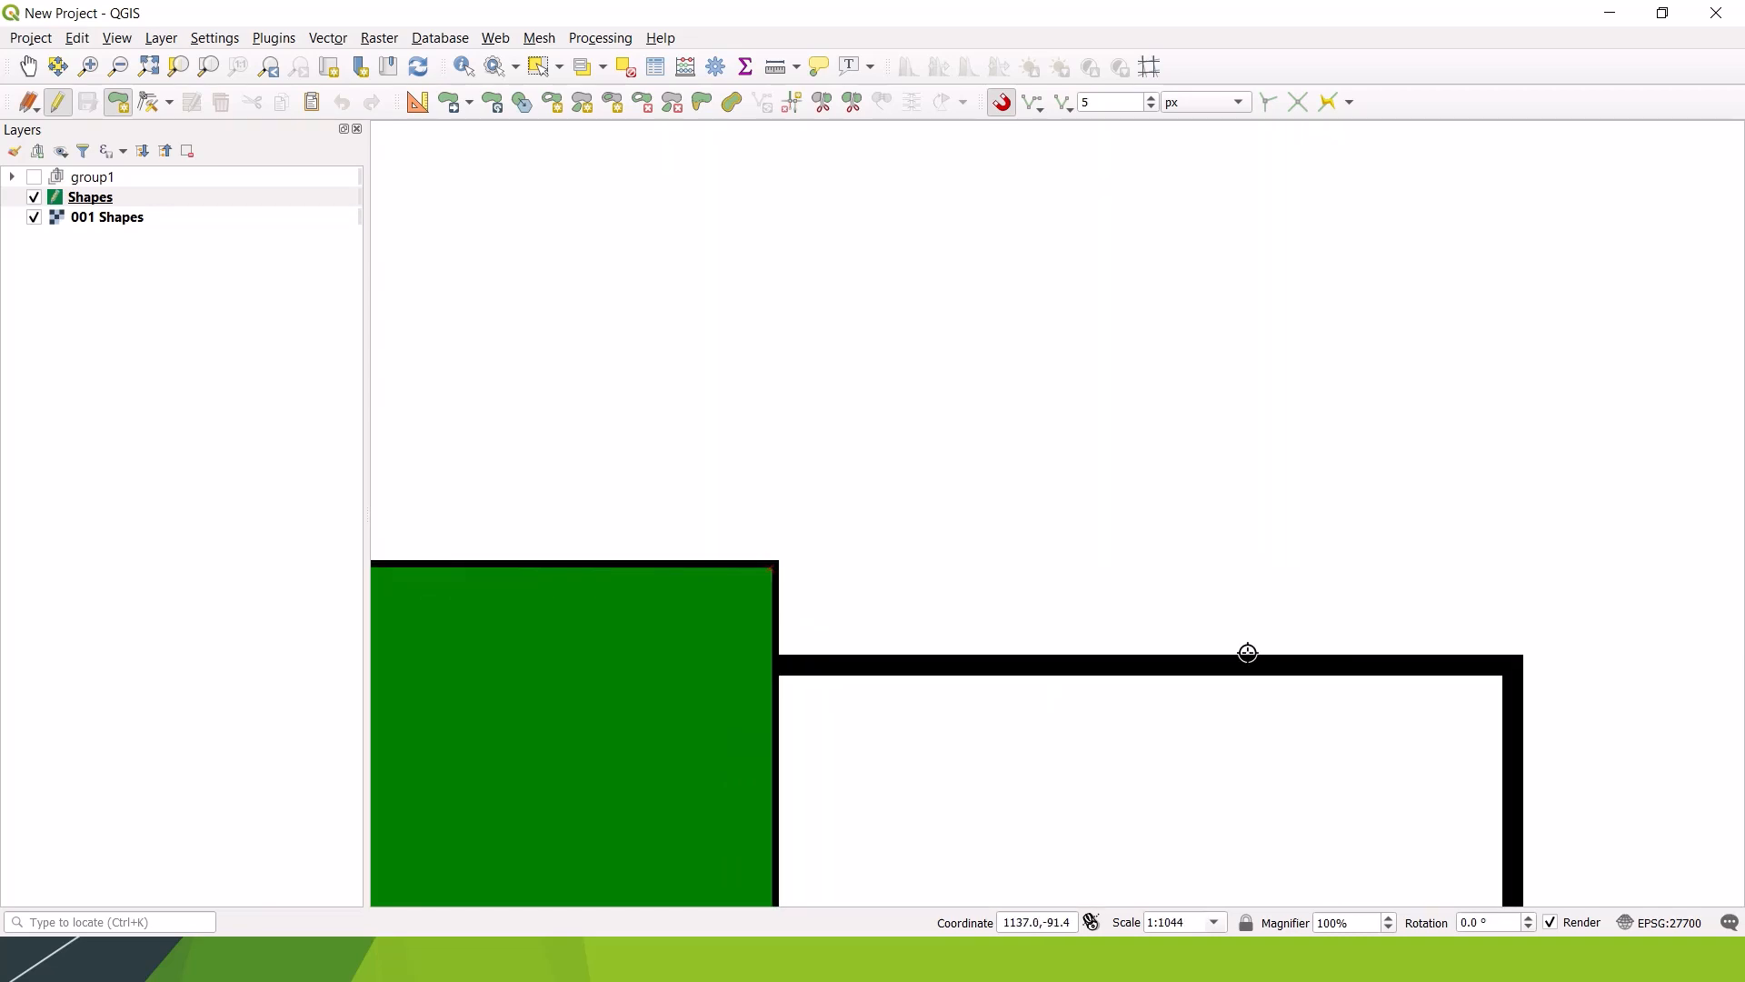
pyautogui.click(773, 664)
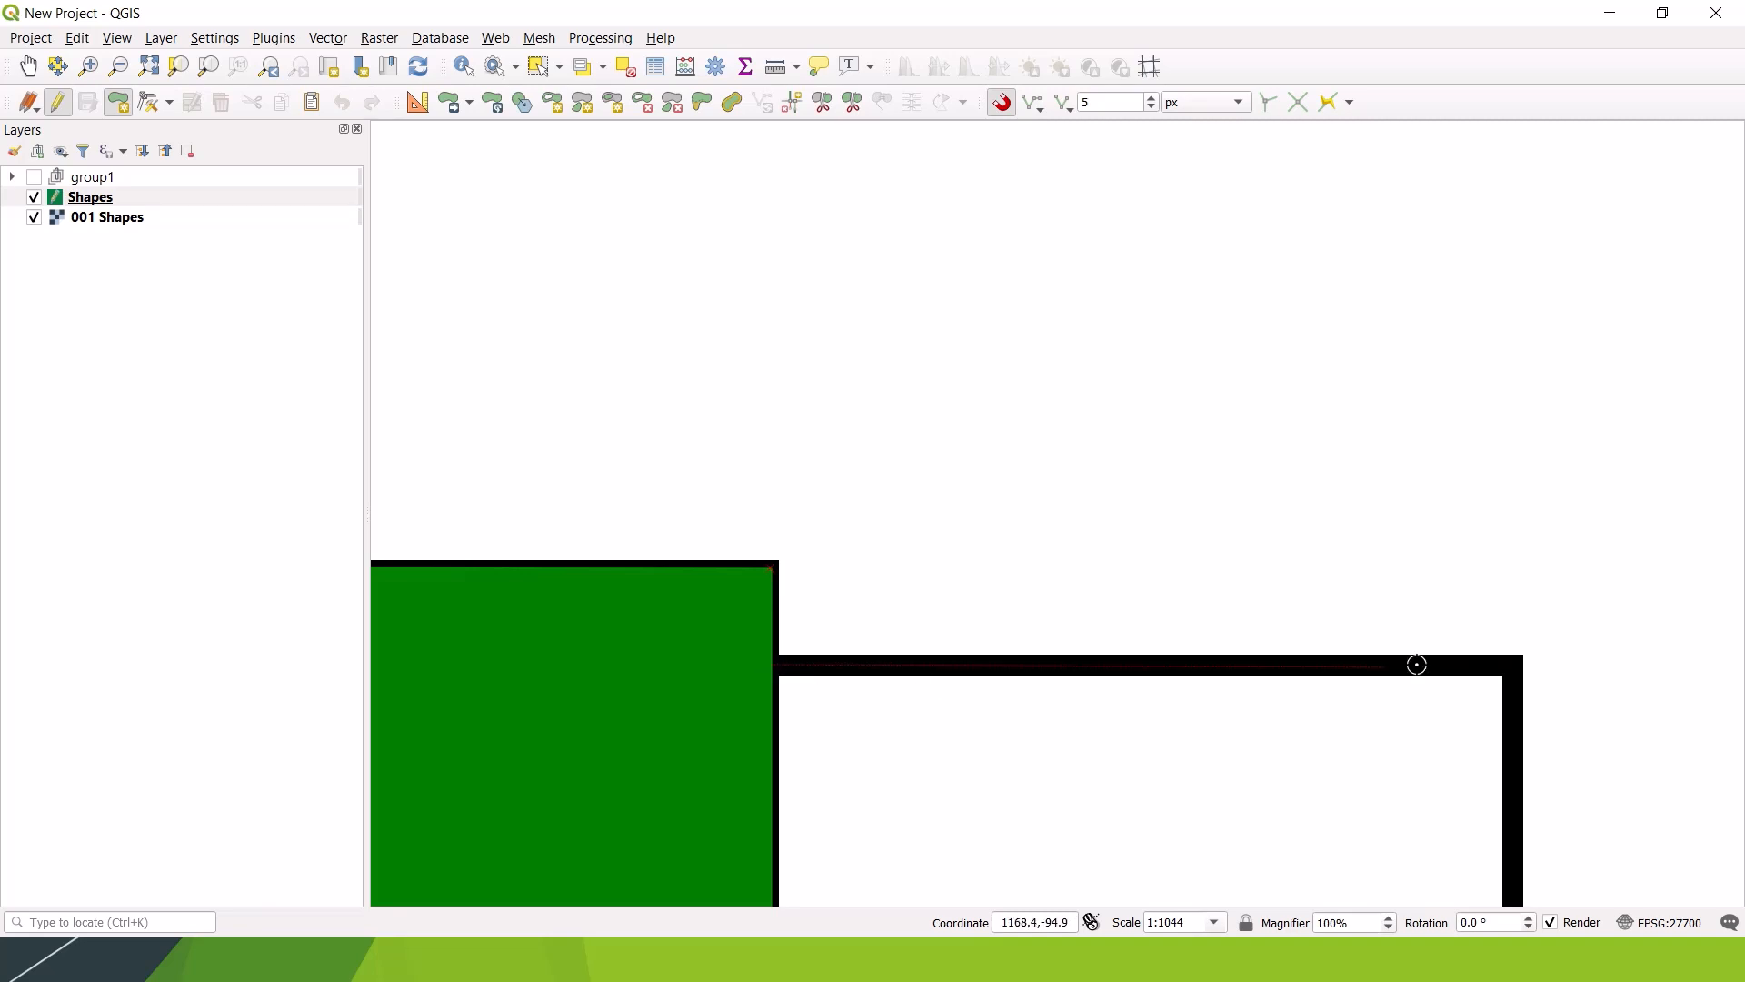
pyautogui.click(1517, 662)
pyautogui.scroll(-2, 1449, 576)
pyautogui.scroll(1, 1501, 835)
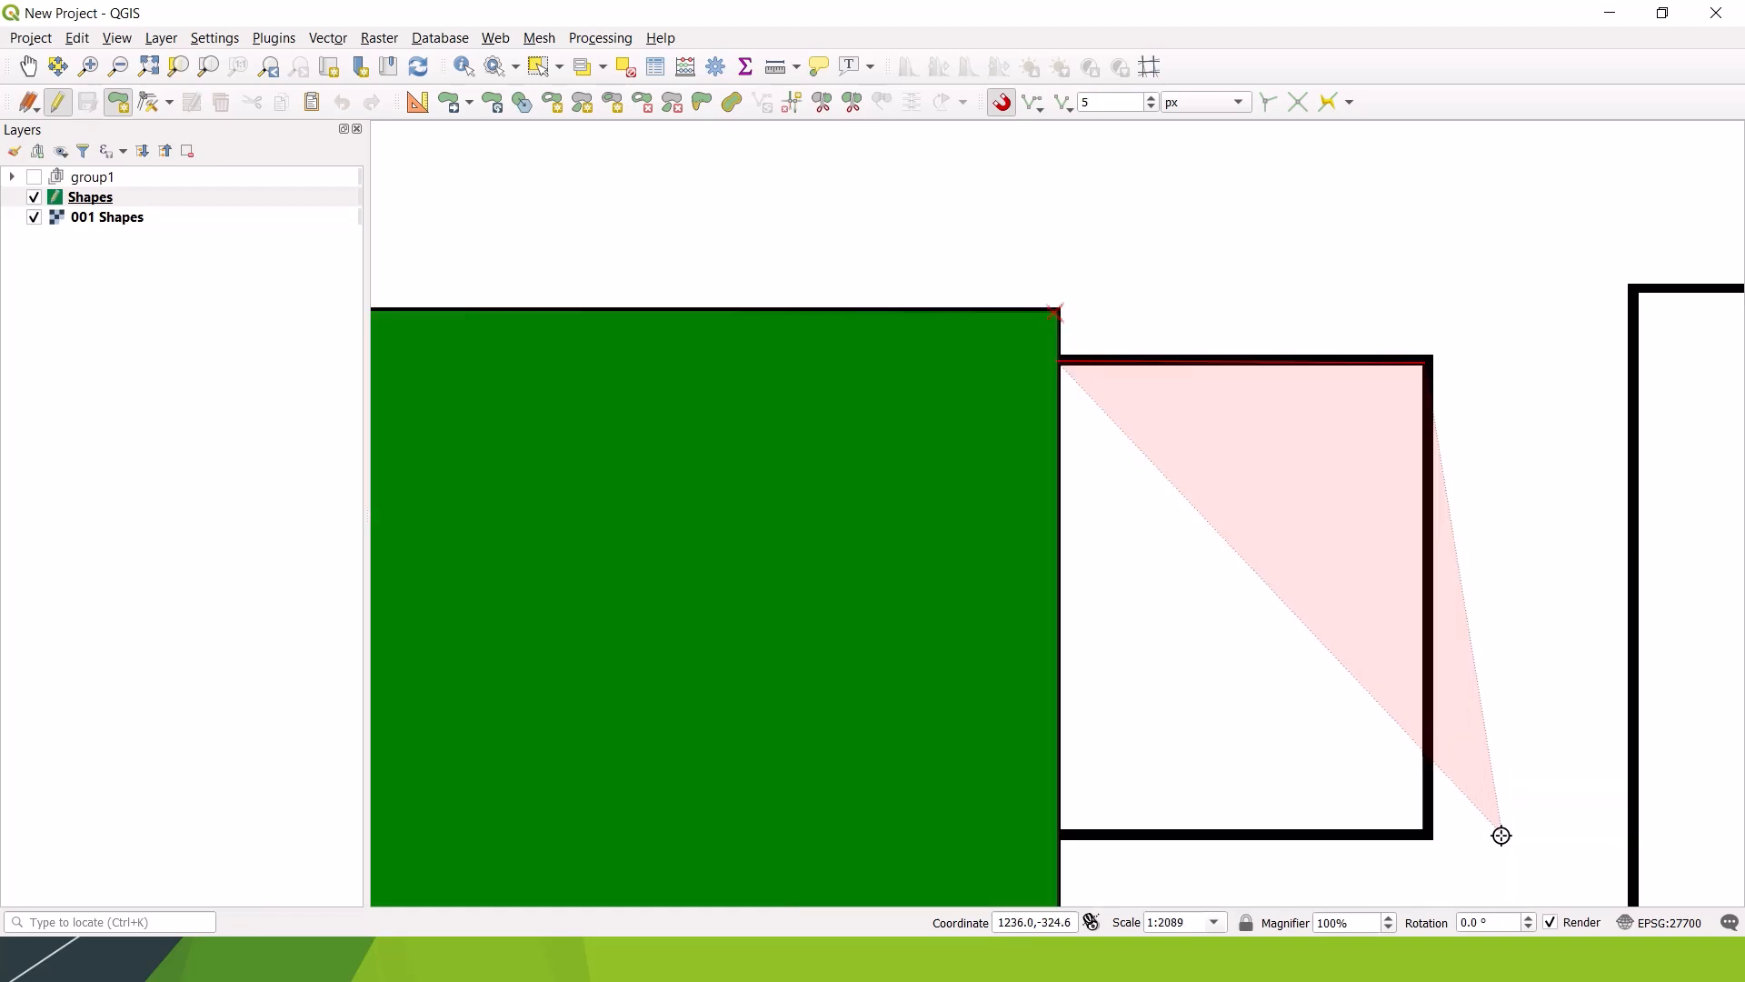
# Step: Place the small square's lower-right corner, snap its lower-left corner to the large square's edge, and finish the polygon with blank attributes
pyautogui.scroll(2, 1454, 838)
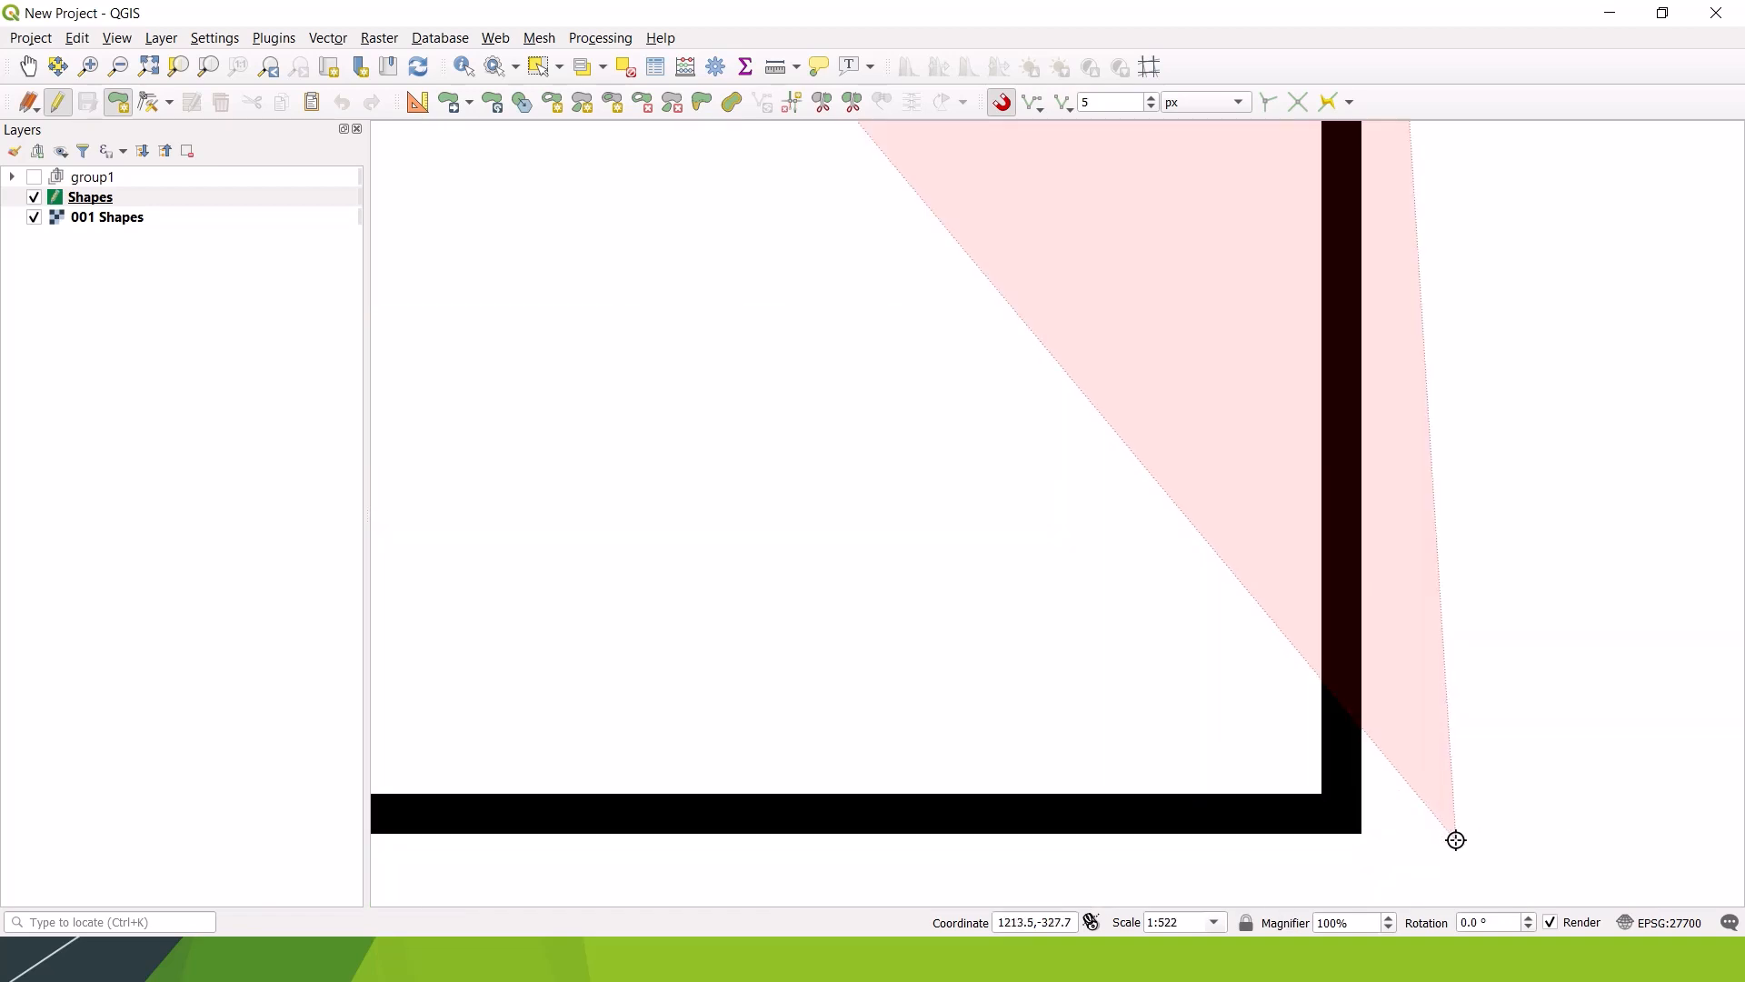
pyautogui.click(1335, 814)
pyautogui.press('Right')
pyautogui.press('Right')
pyautogui.press('Down')
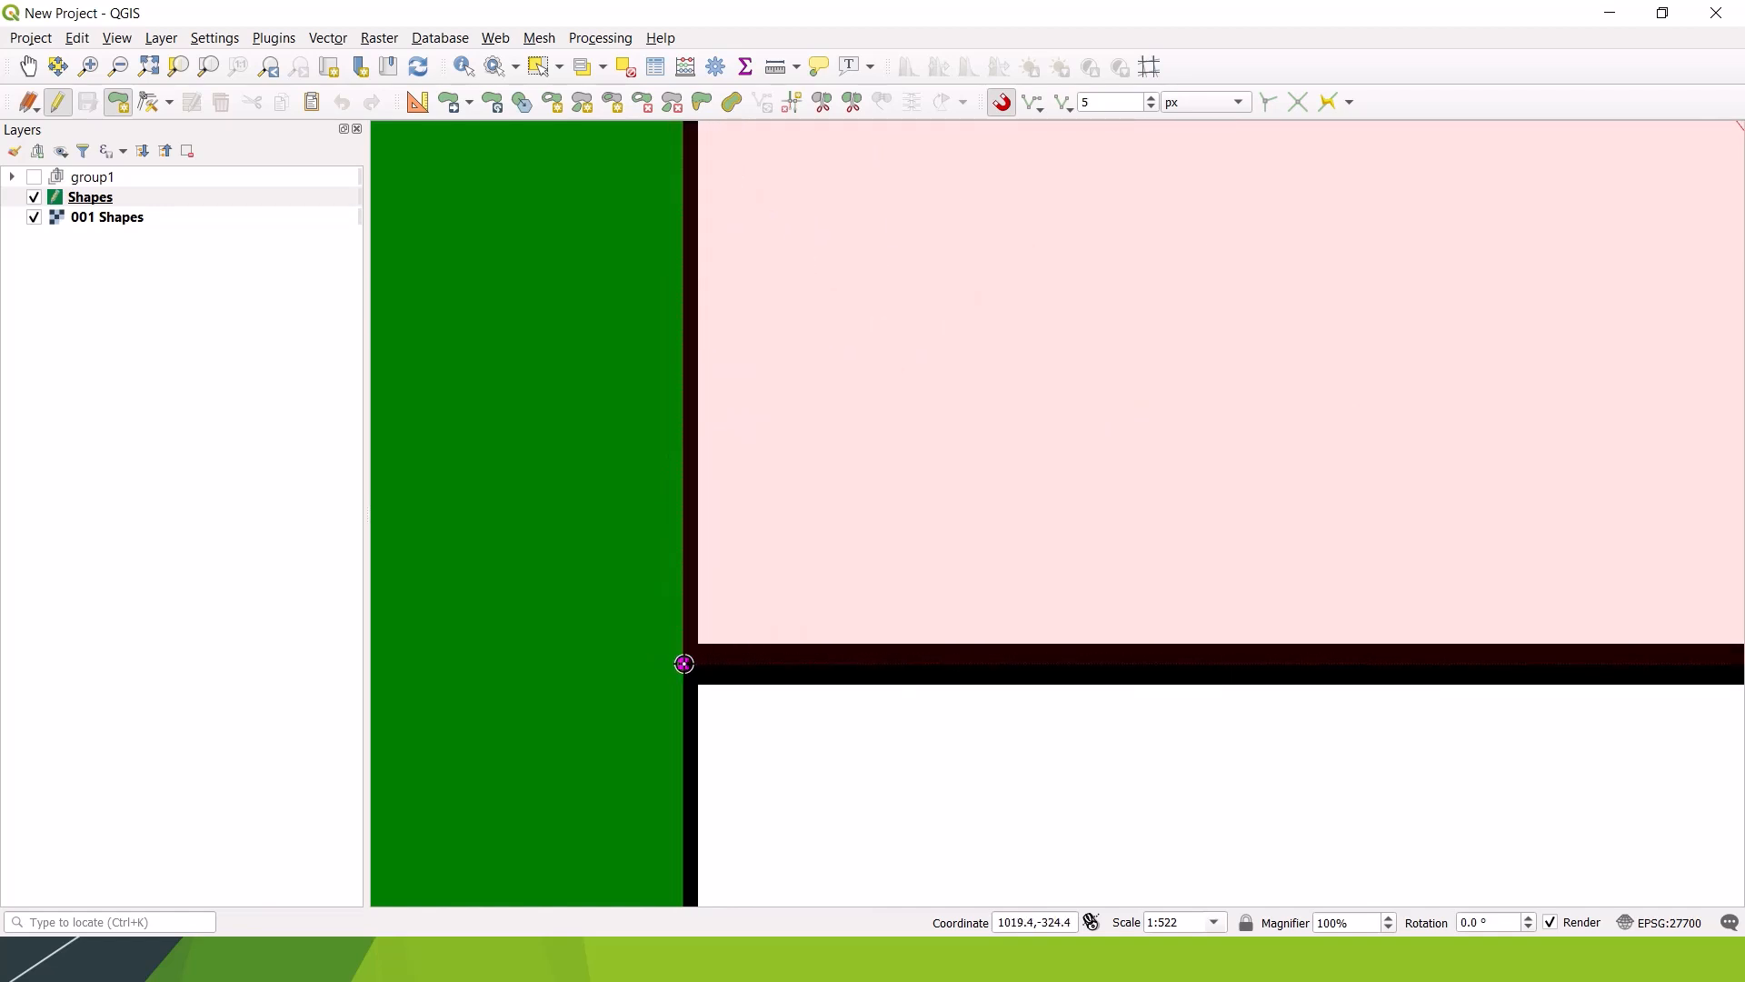
pyautogui.click(684, 663)
pyautogui.scroll(-3, 621, 400)
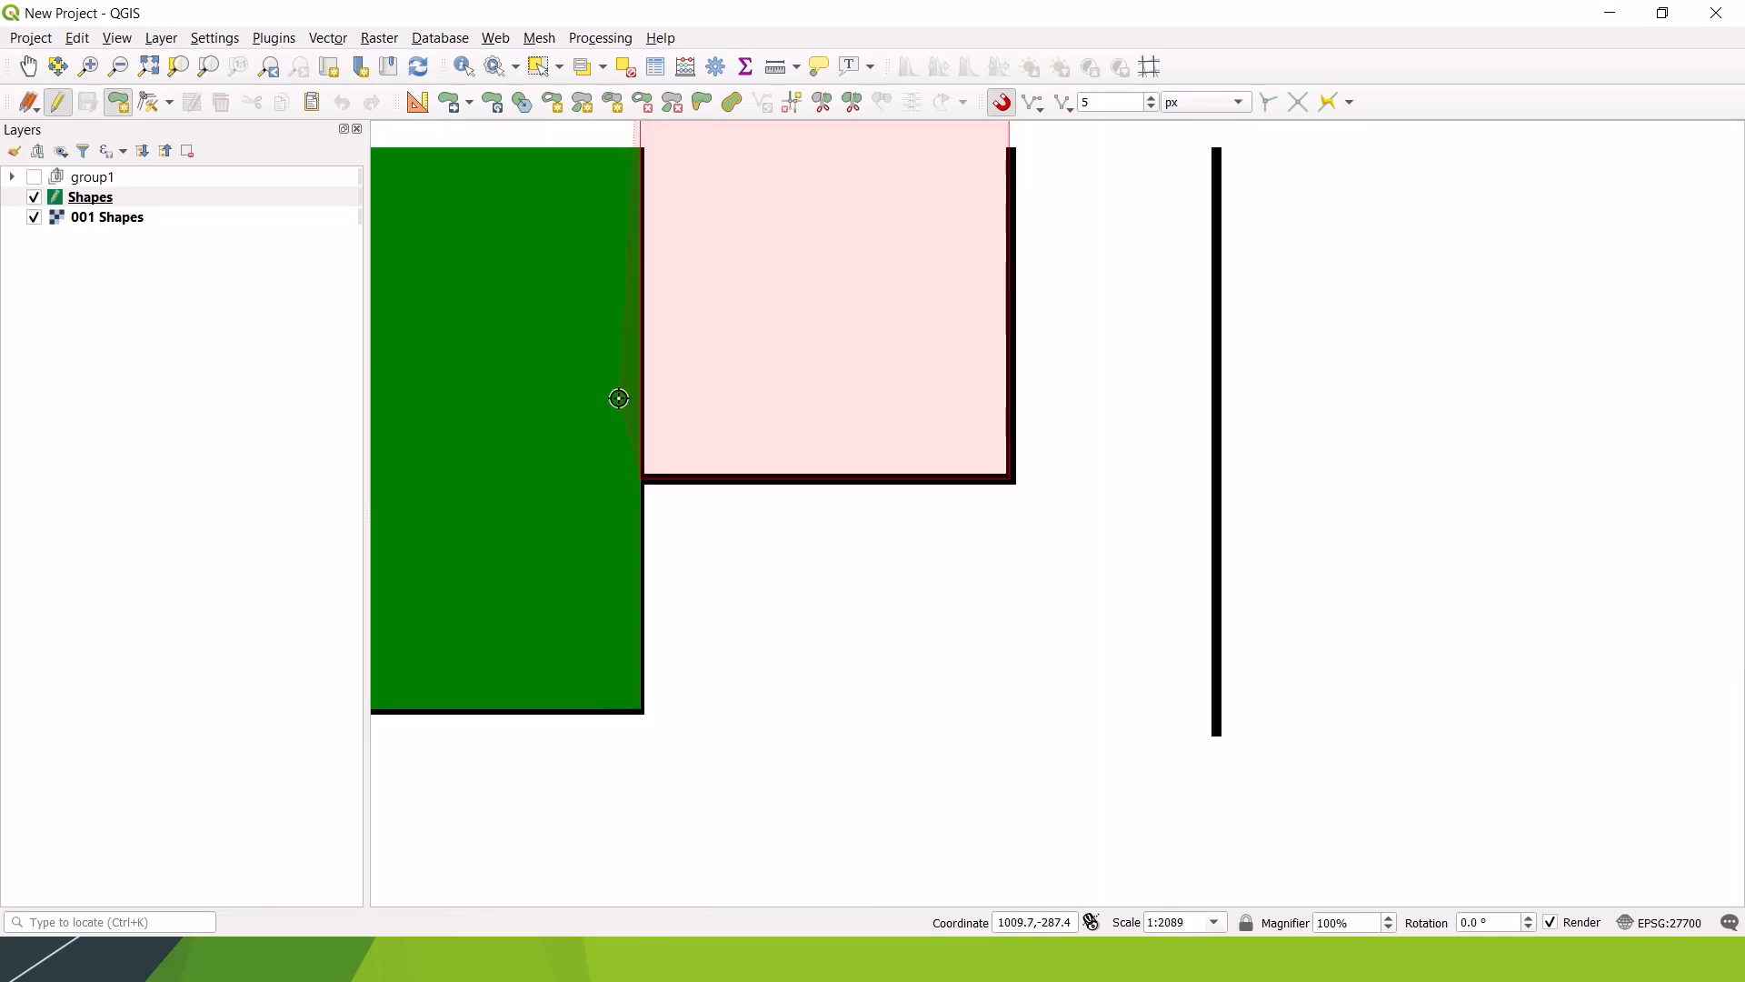
pyautogui.rightClick(582, 338)
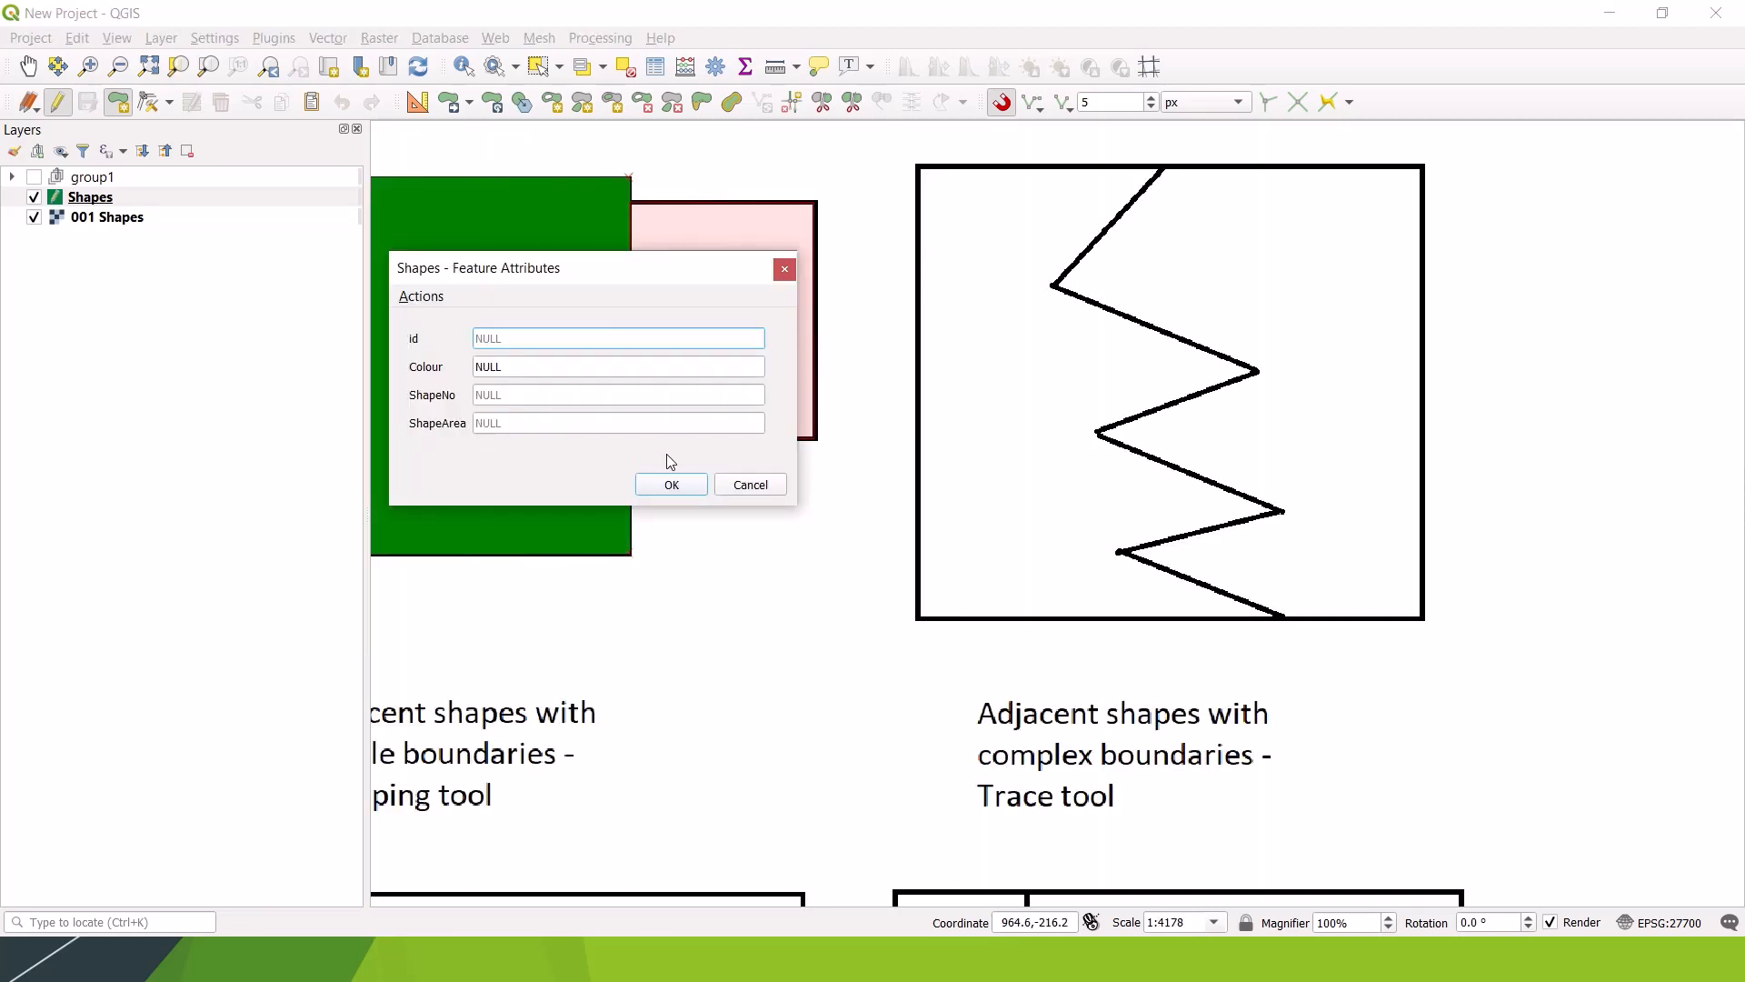
pyautogui.click(672, 485)
# Step: Check the new square against the large one and save the Shapes layer's edits
pyautogui.scroll(2, 627, 292)
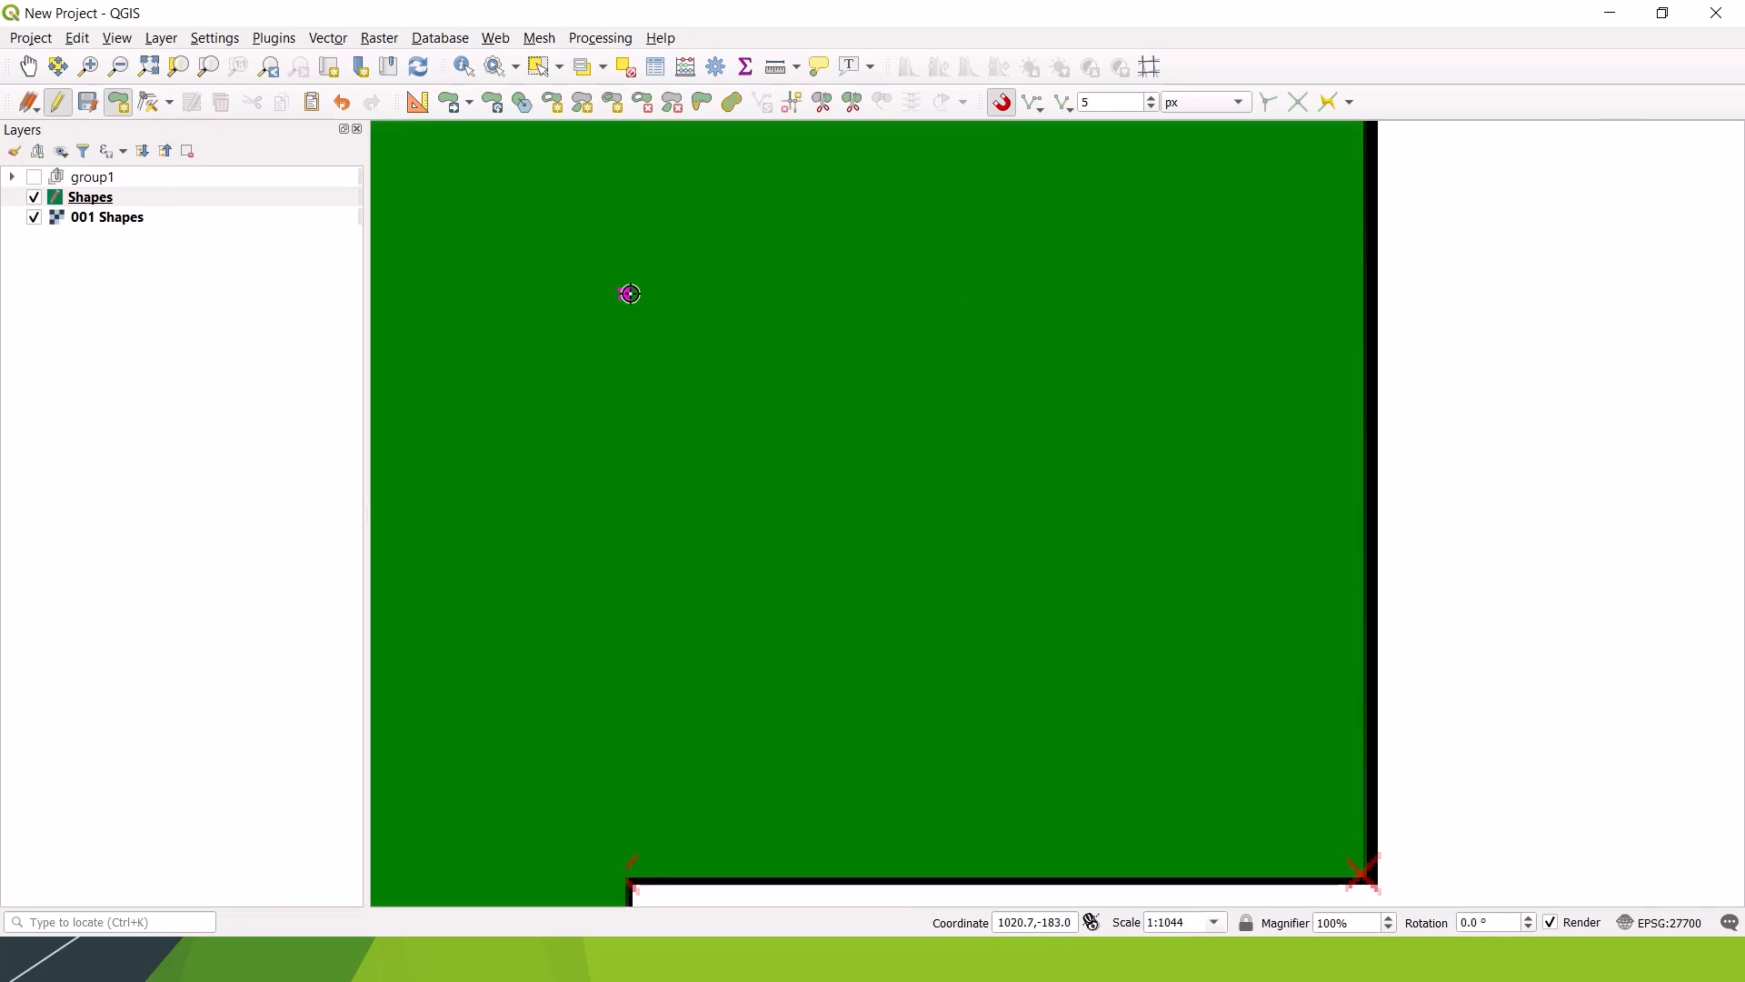
pyautogui.scroll(-2, 624, 293)
pyautogui.moveTo(690, 323); pyautogui.dragTo(827, 398)
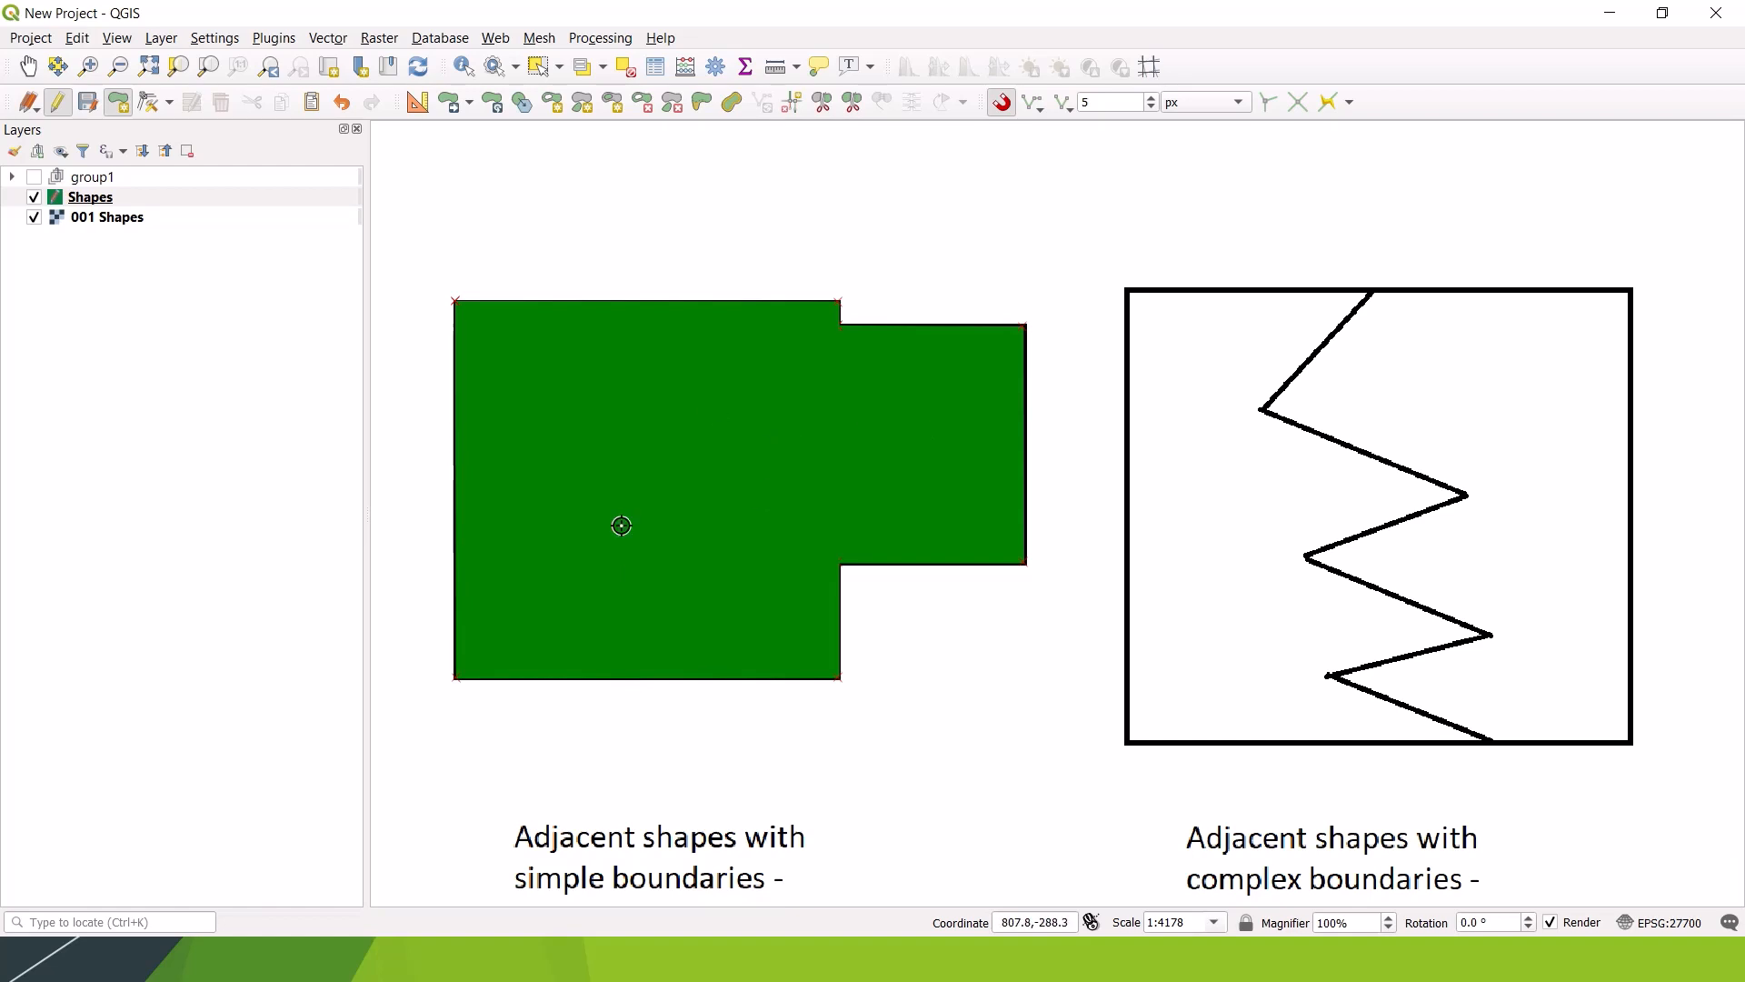
pyautogui.click(91, 103)
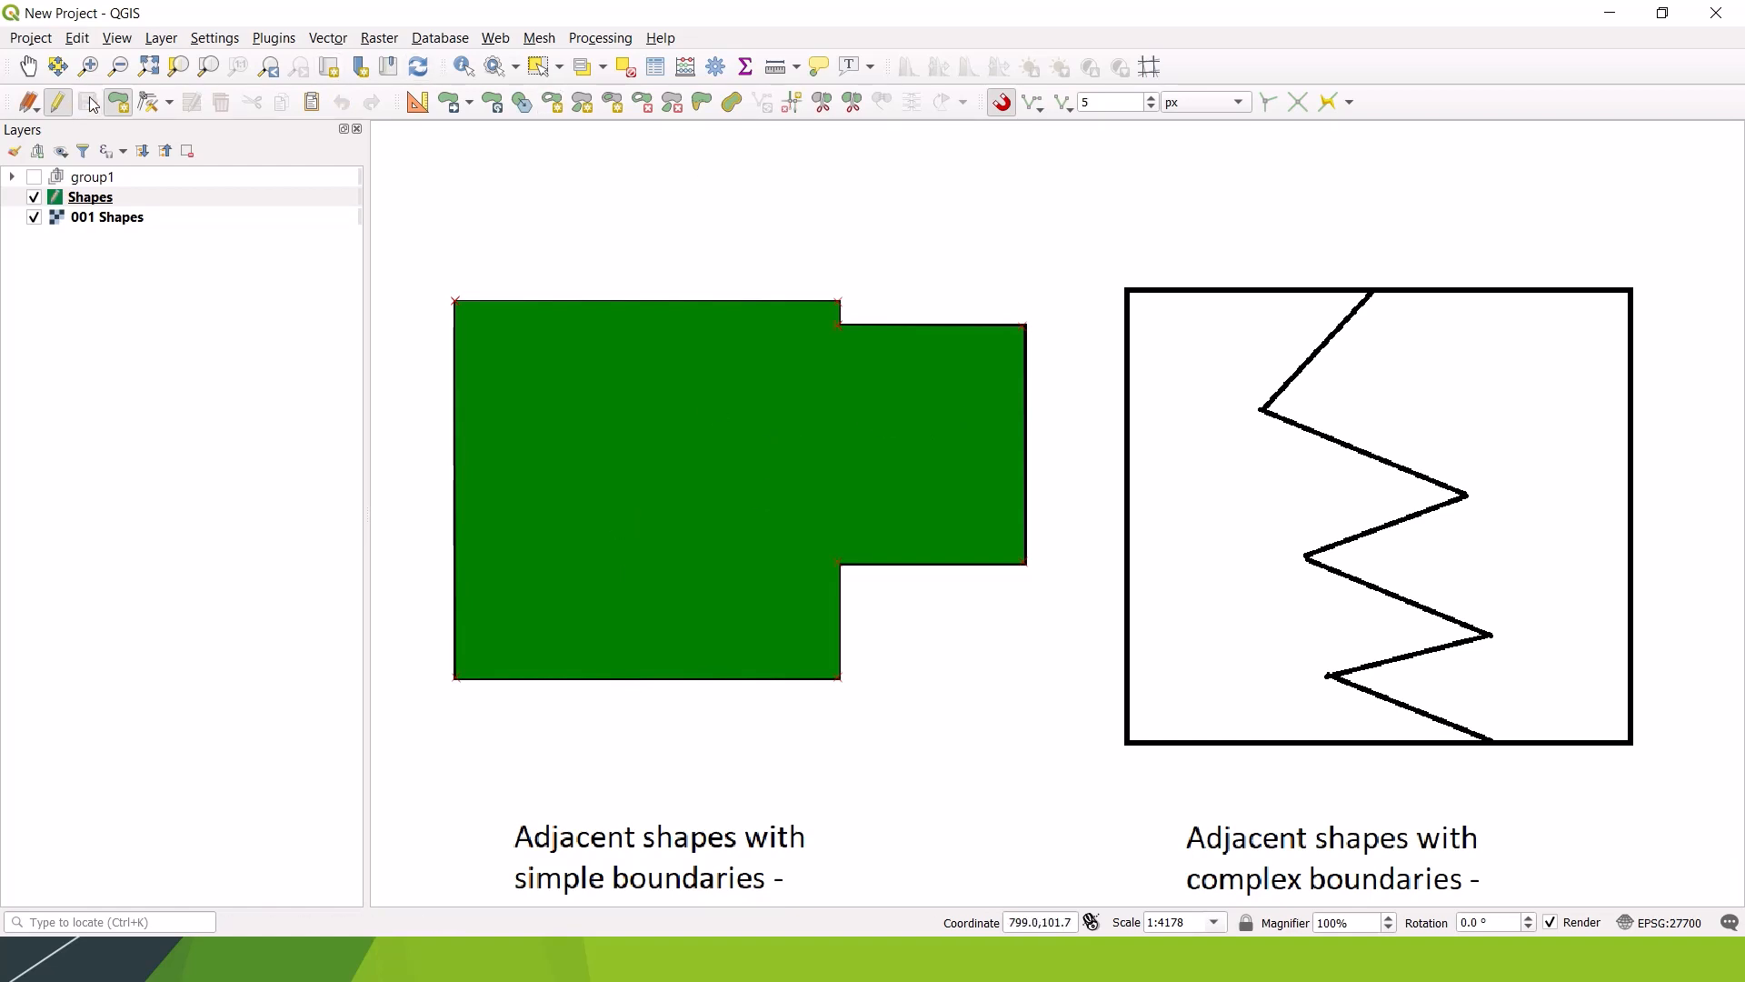
# Step: Change the stroke color of the Shapes layer's simple fill to turquoise and apply the symbology
pyautogui.rightClick(93, 205)
pyautogui.click(186, 677)
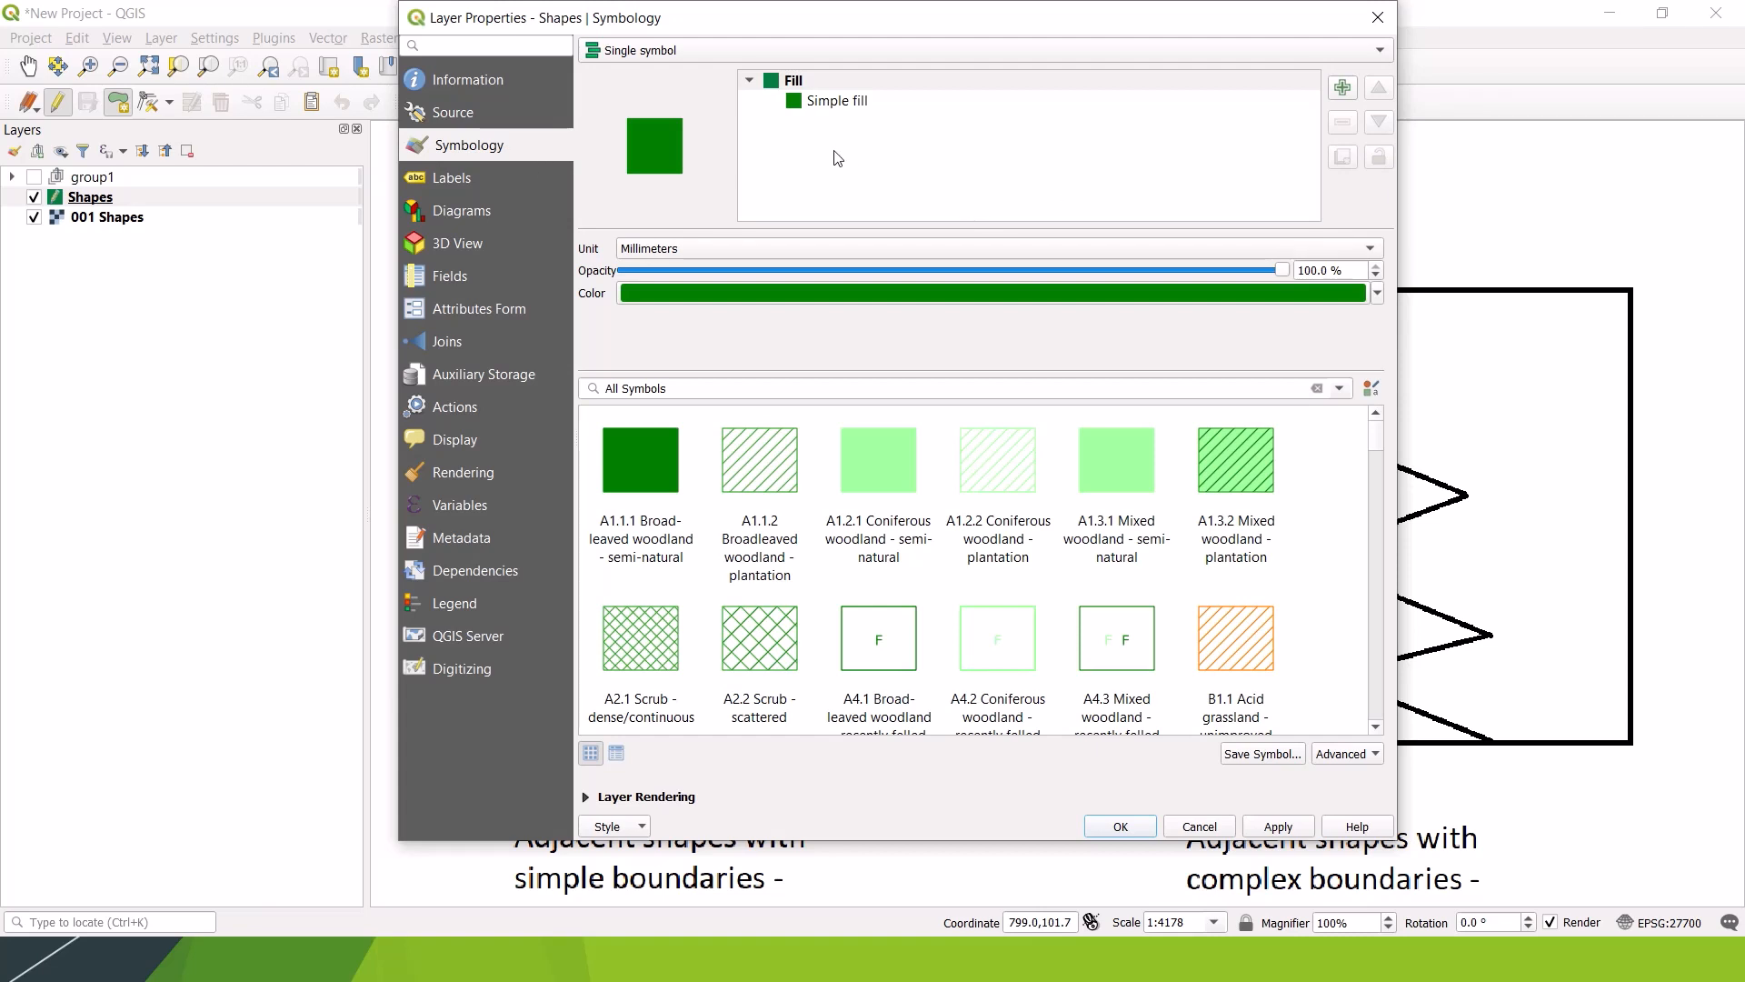
pyautogui.click(822, 103)
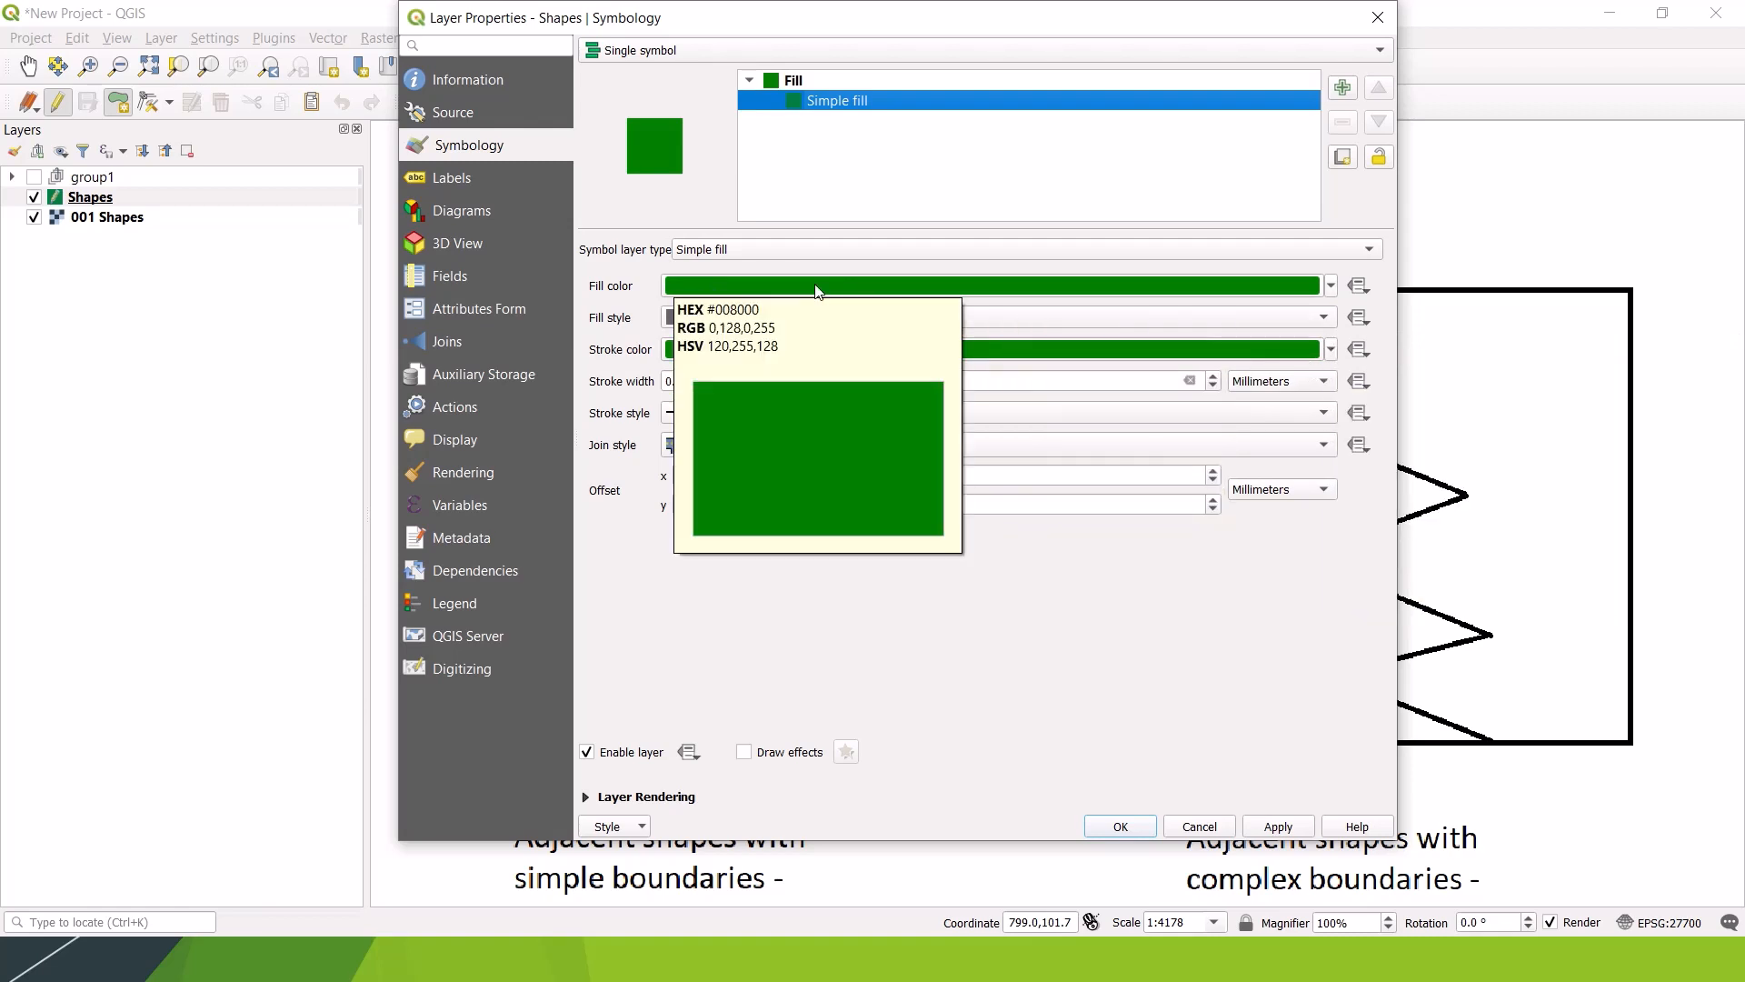
pyautogui.click(1331, 350)
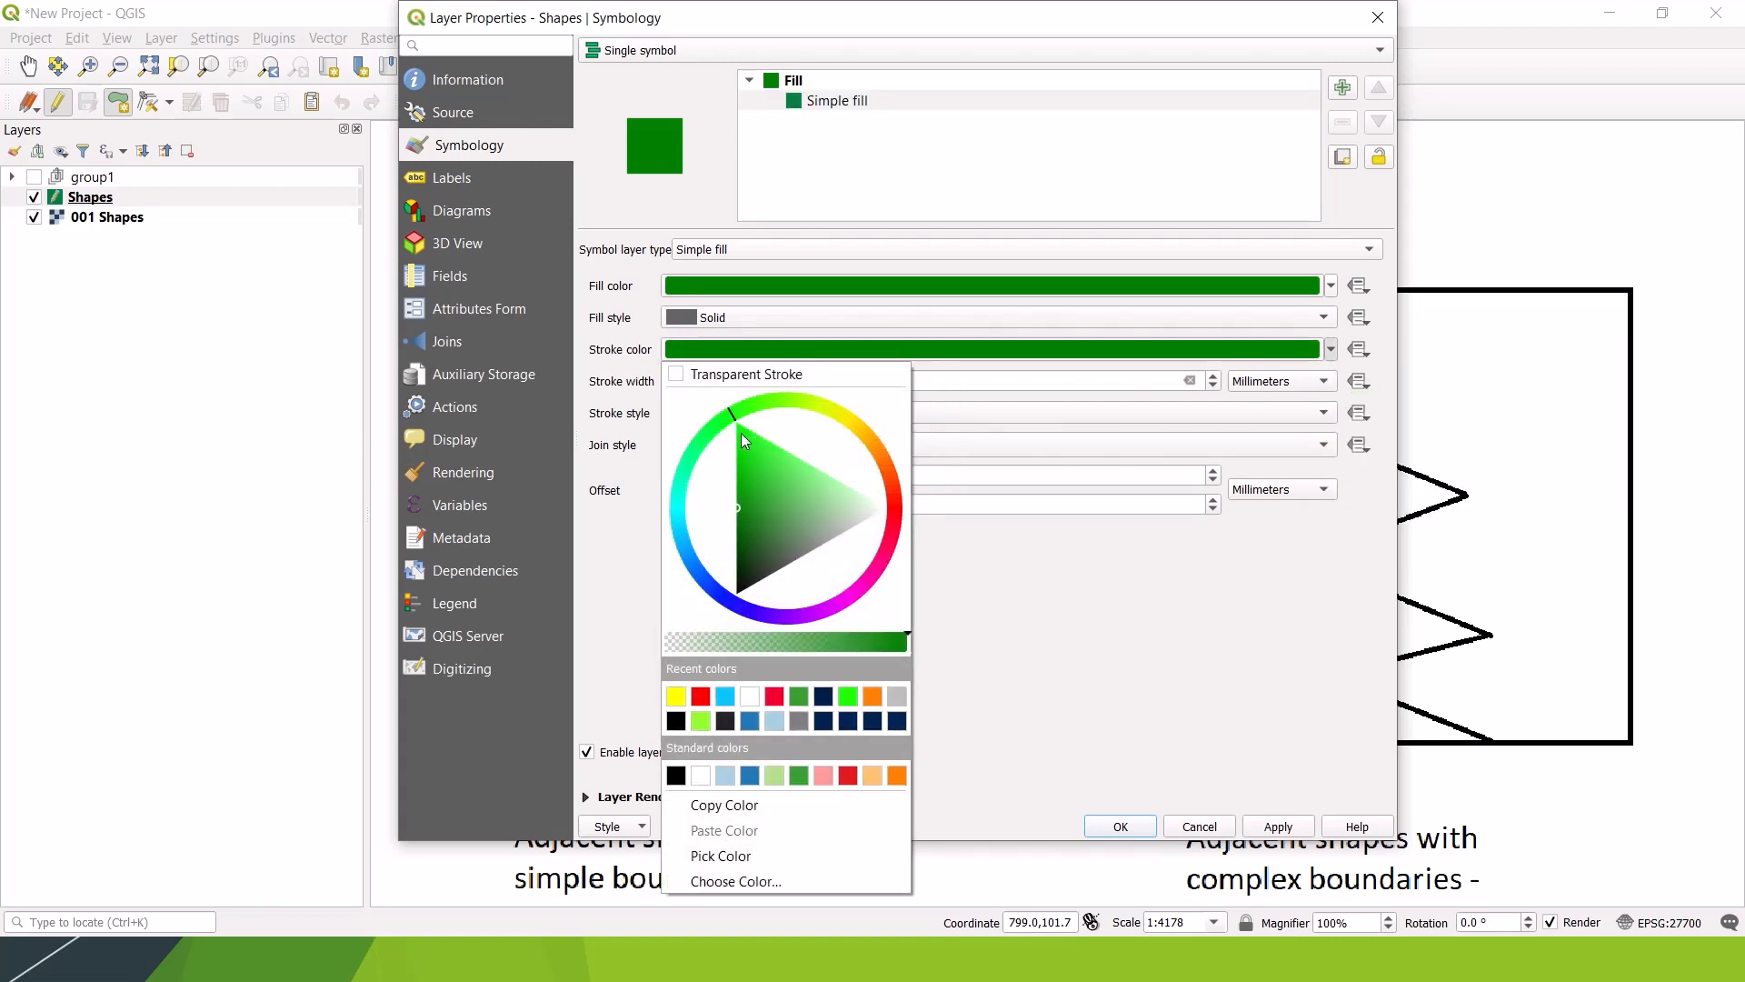
pyautogui.click(677, 501)
pyautogui.click(744, 494)
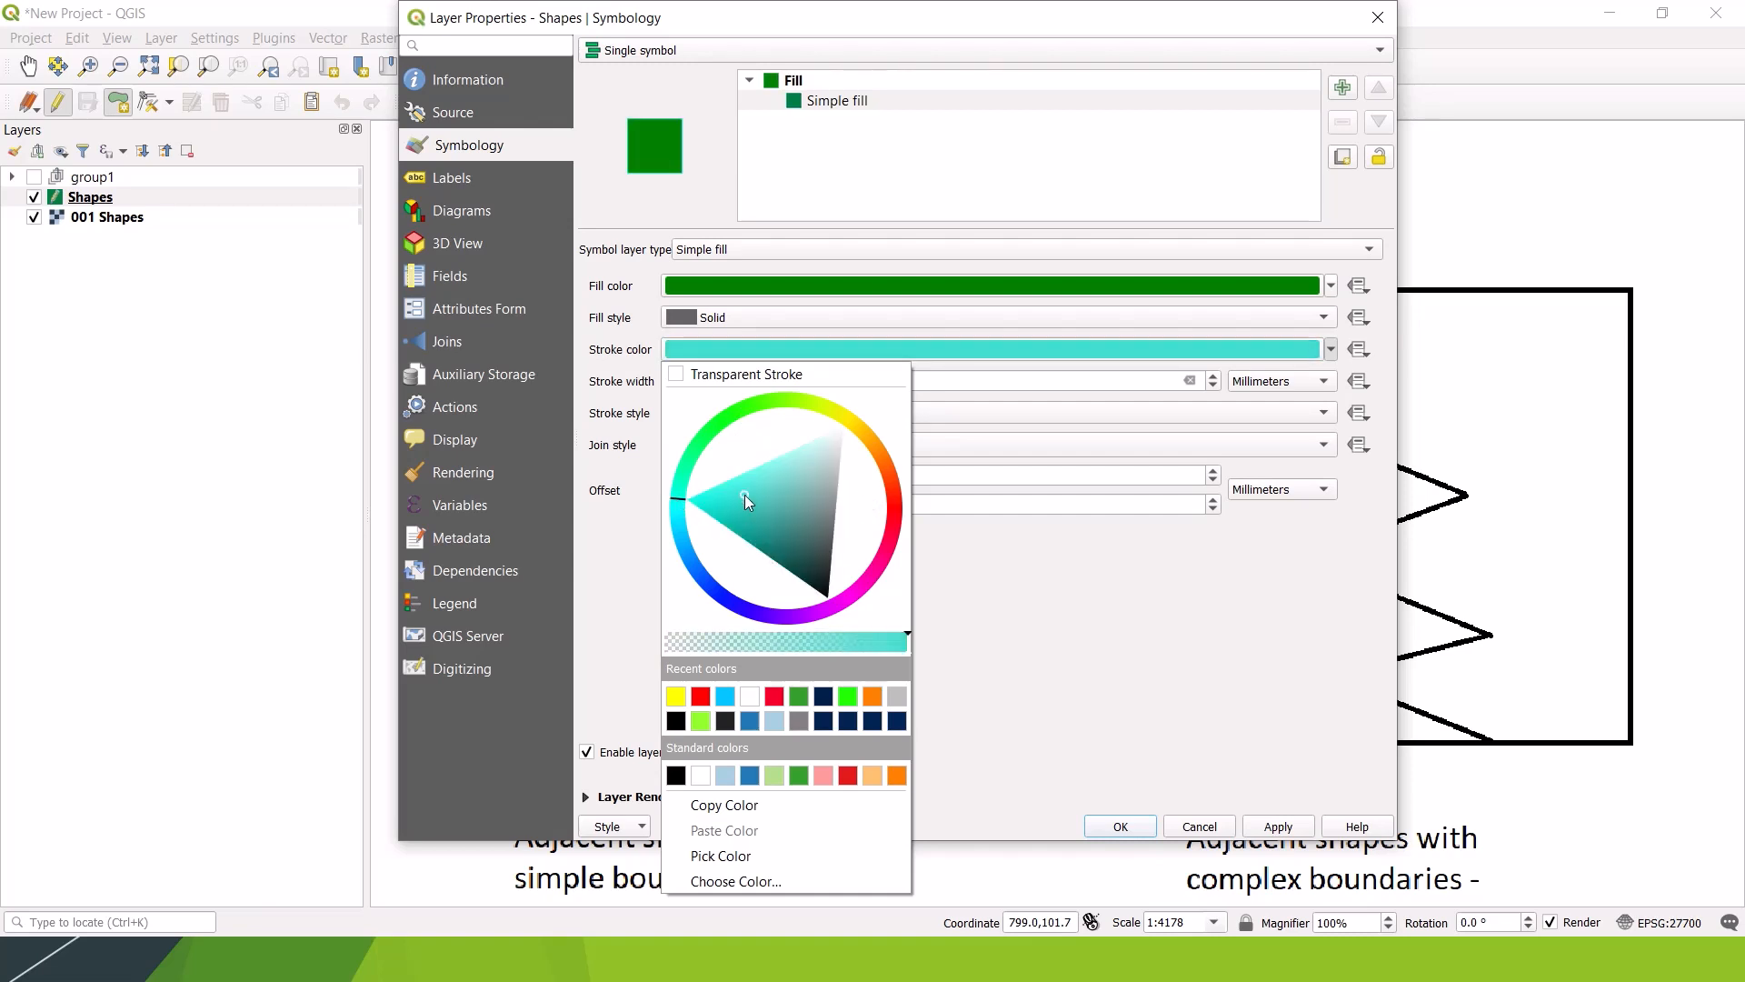
pyautogui.moveTo(744, 494); pyautogui.dragTo(728, 504)
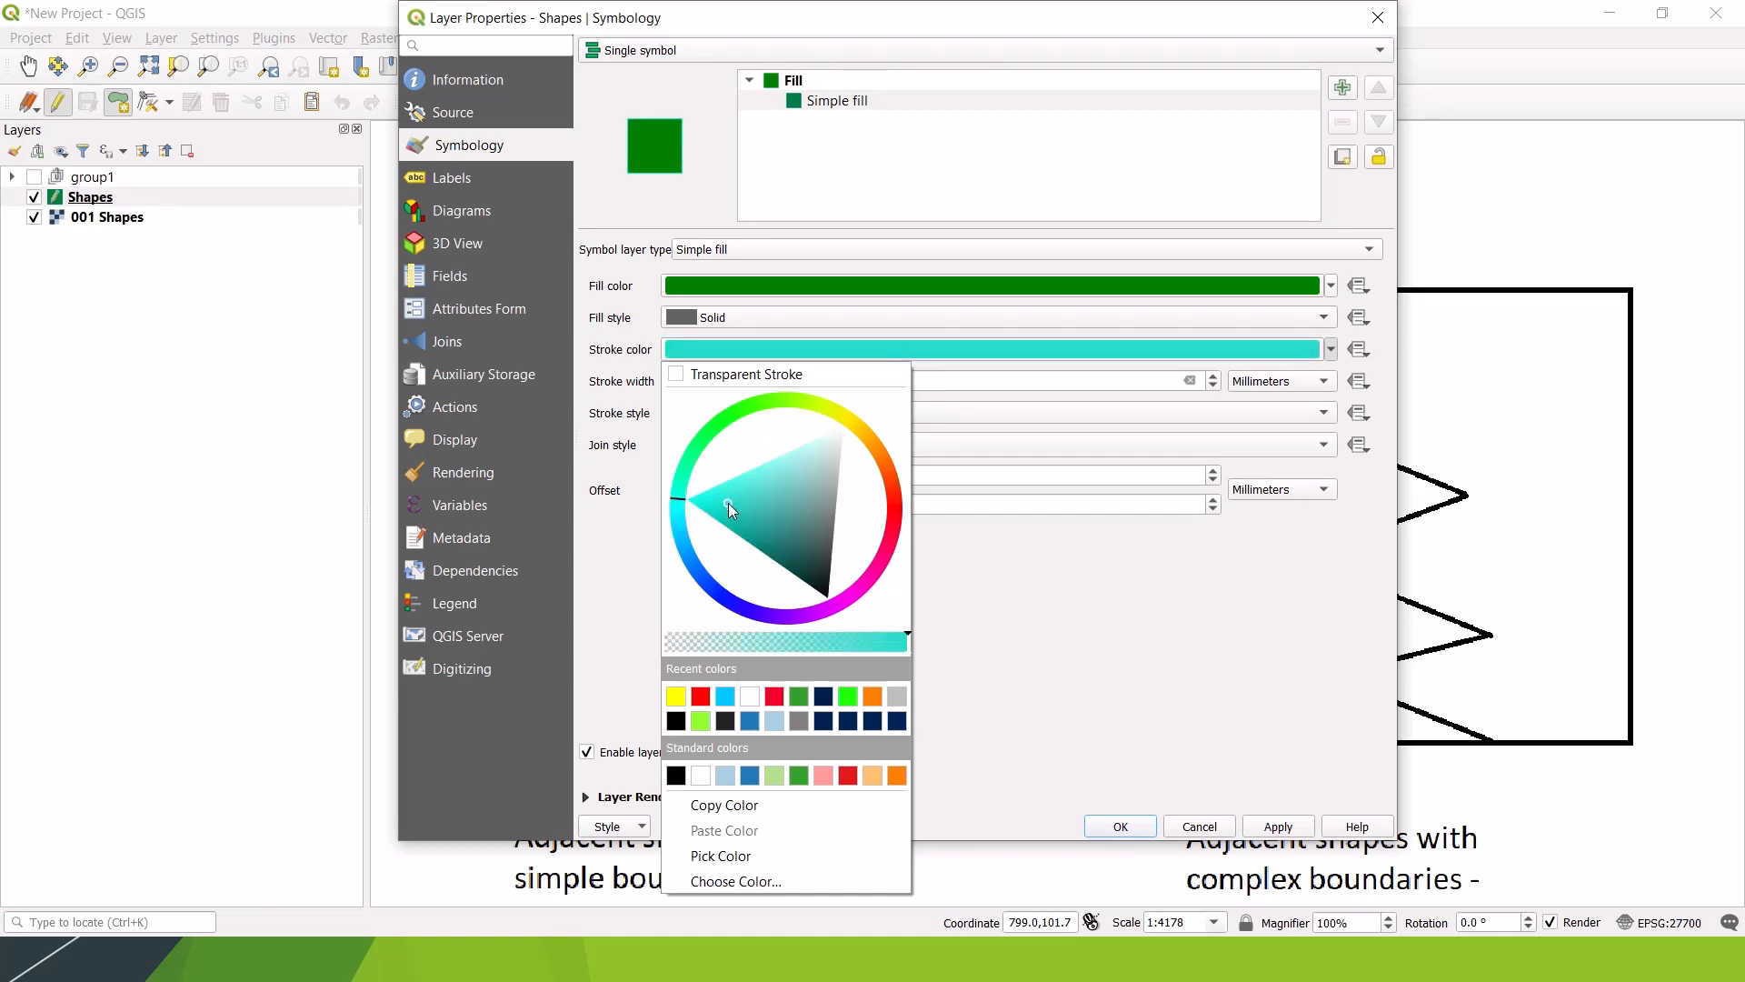
pyautogui.click(1278, 827)
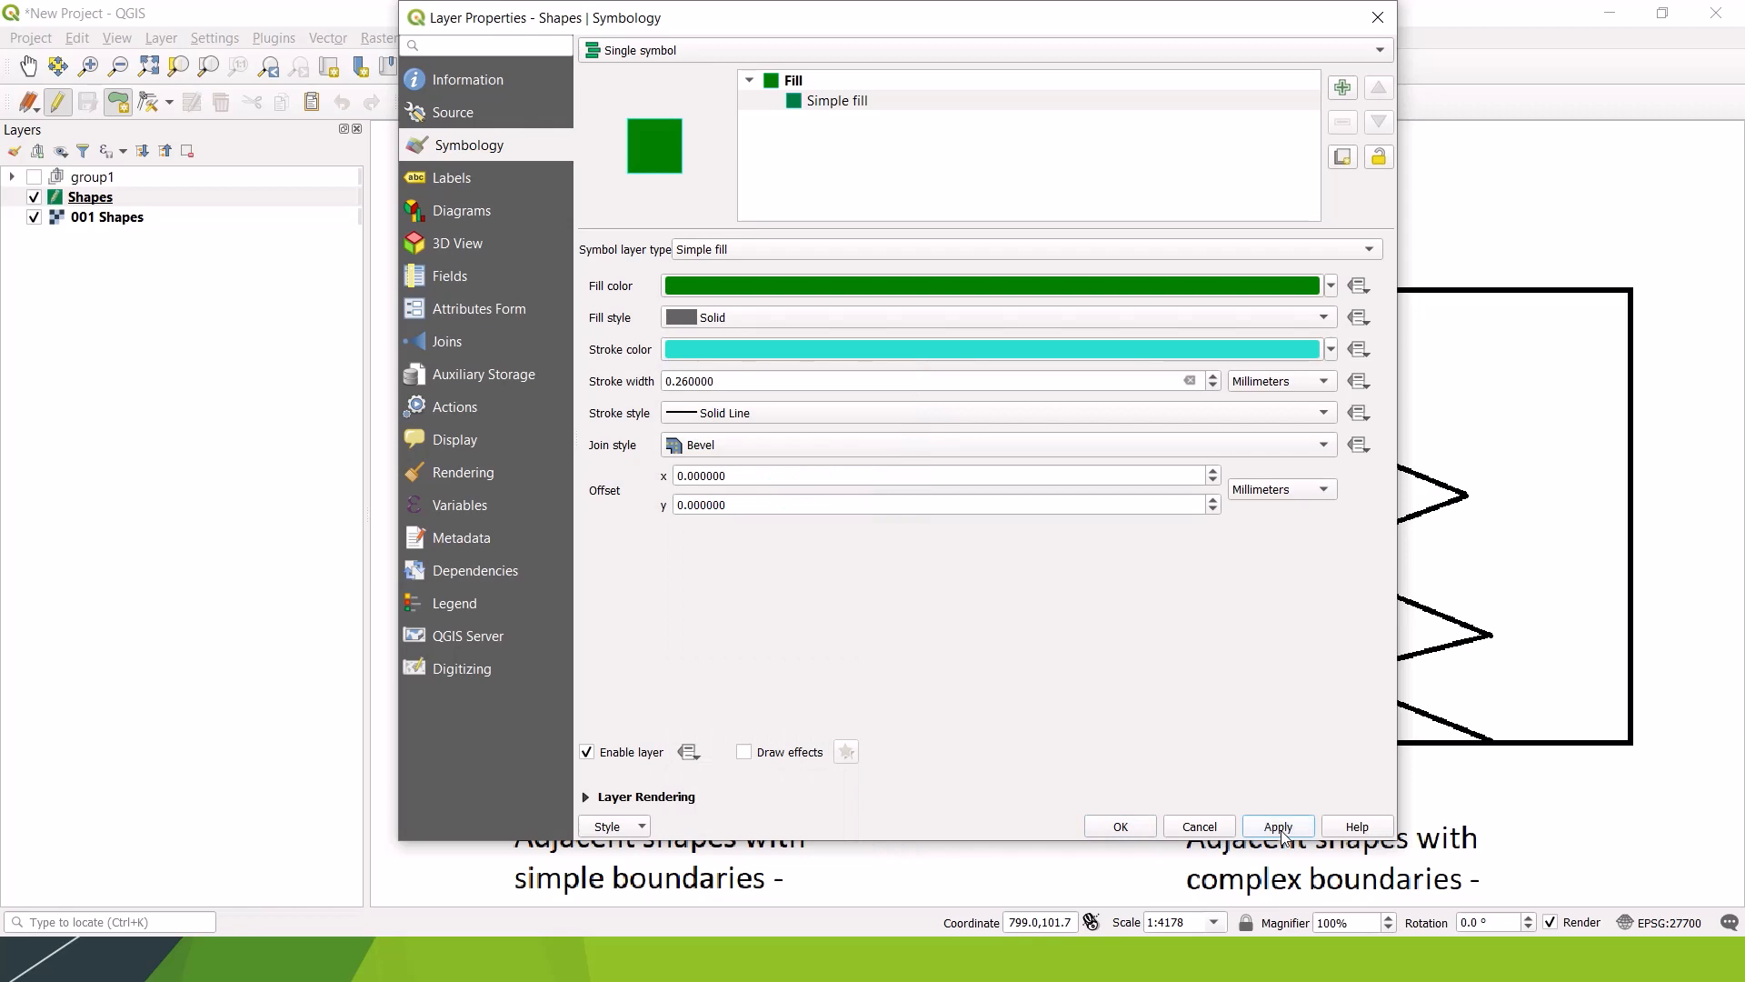
pyautogui.click(1121, 827)
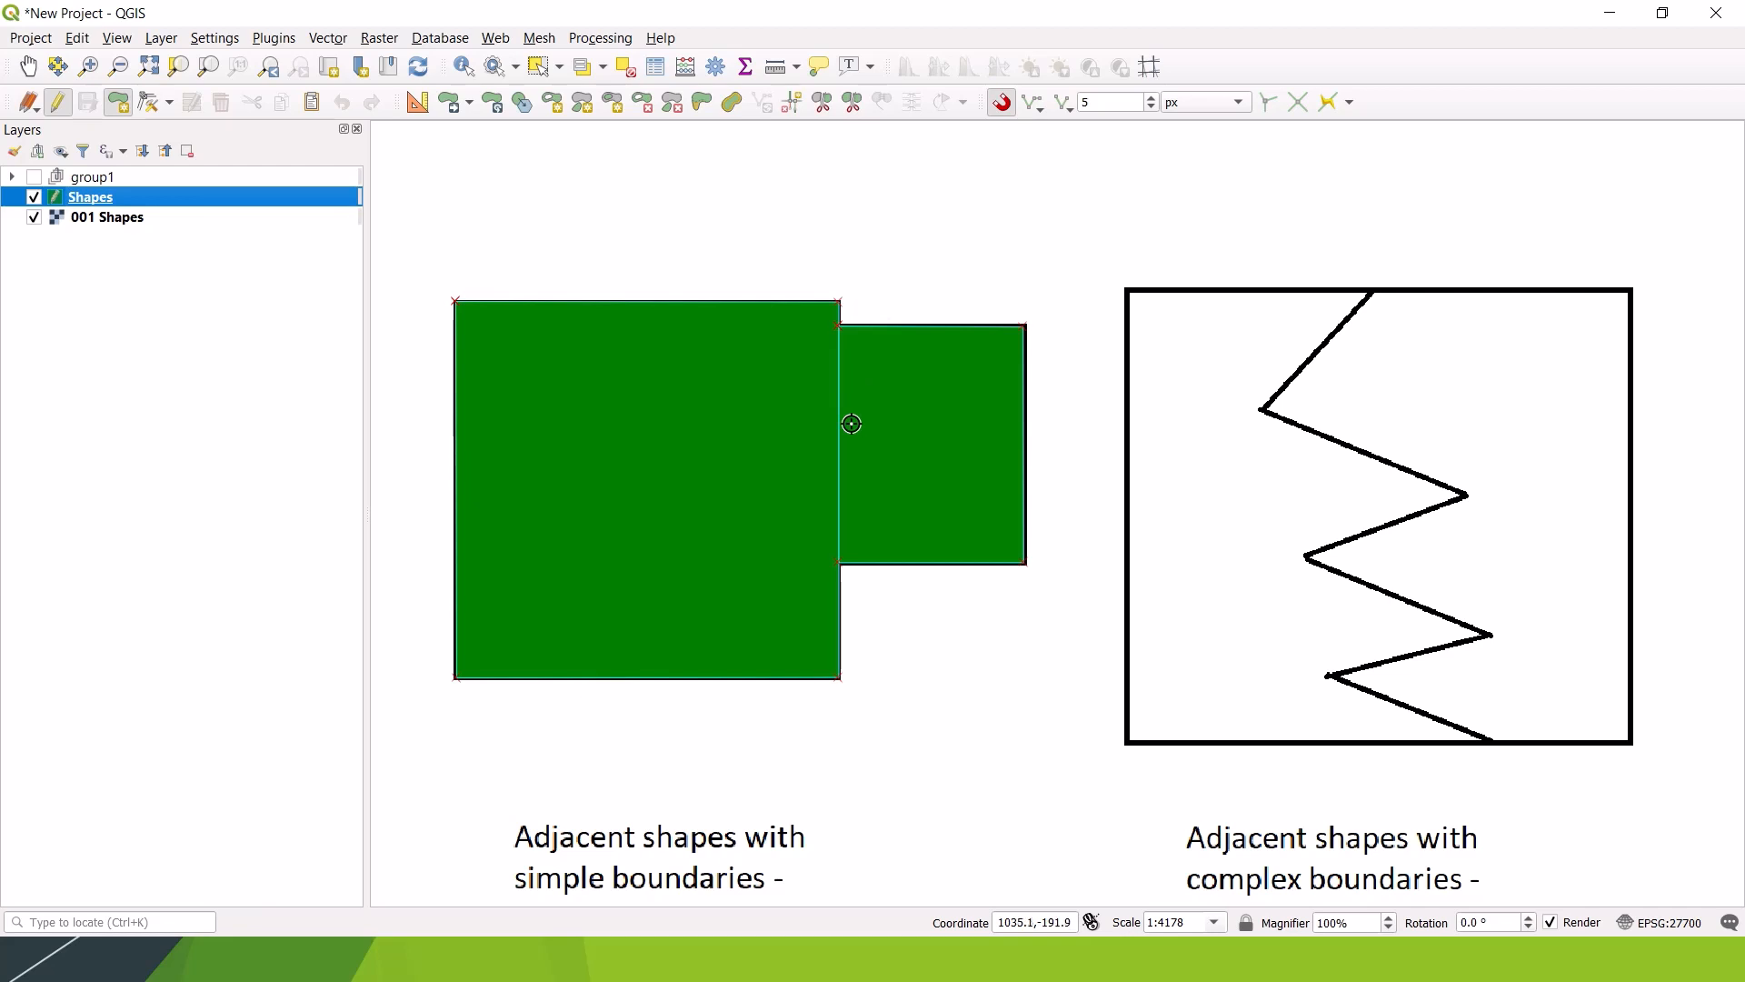
# Step: Examine the shared boundary between the large and small squares at very large scales for gaps or overlaps
pyautogui.scroll(6, 852, 423)
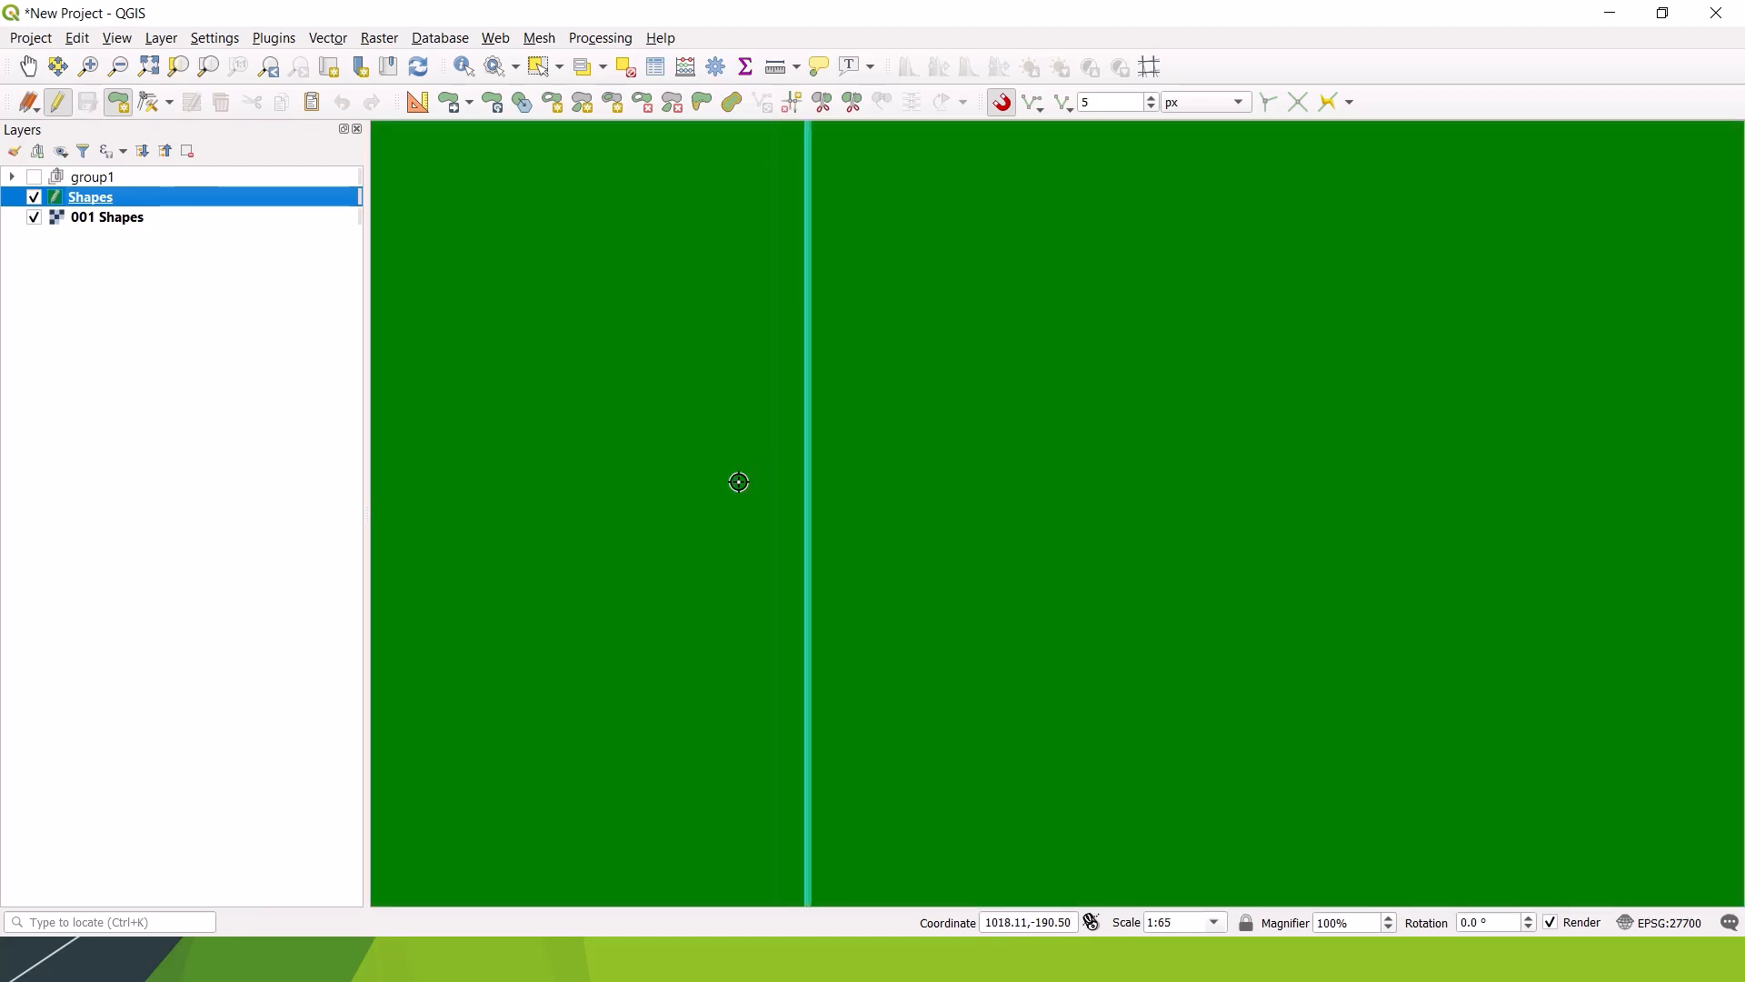
pyautogui.scroll(7, 738, 481)
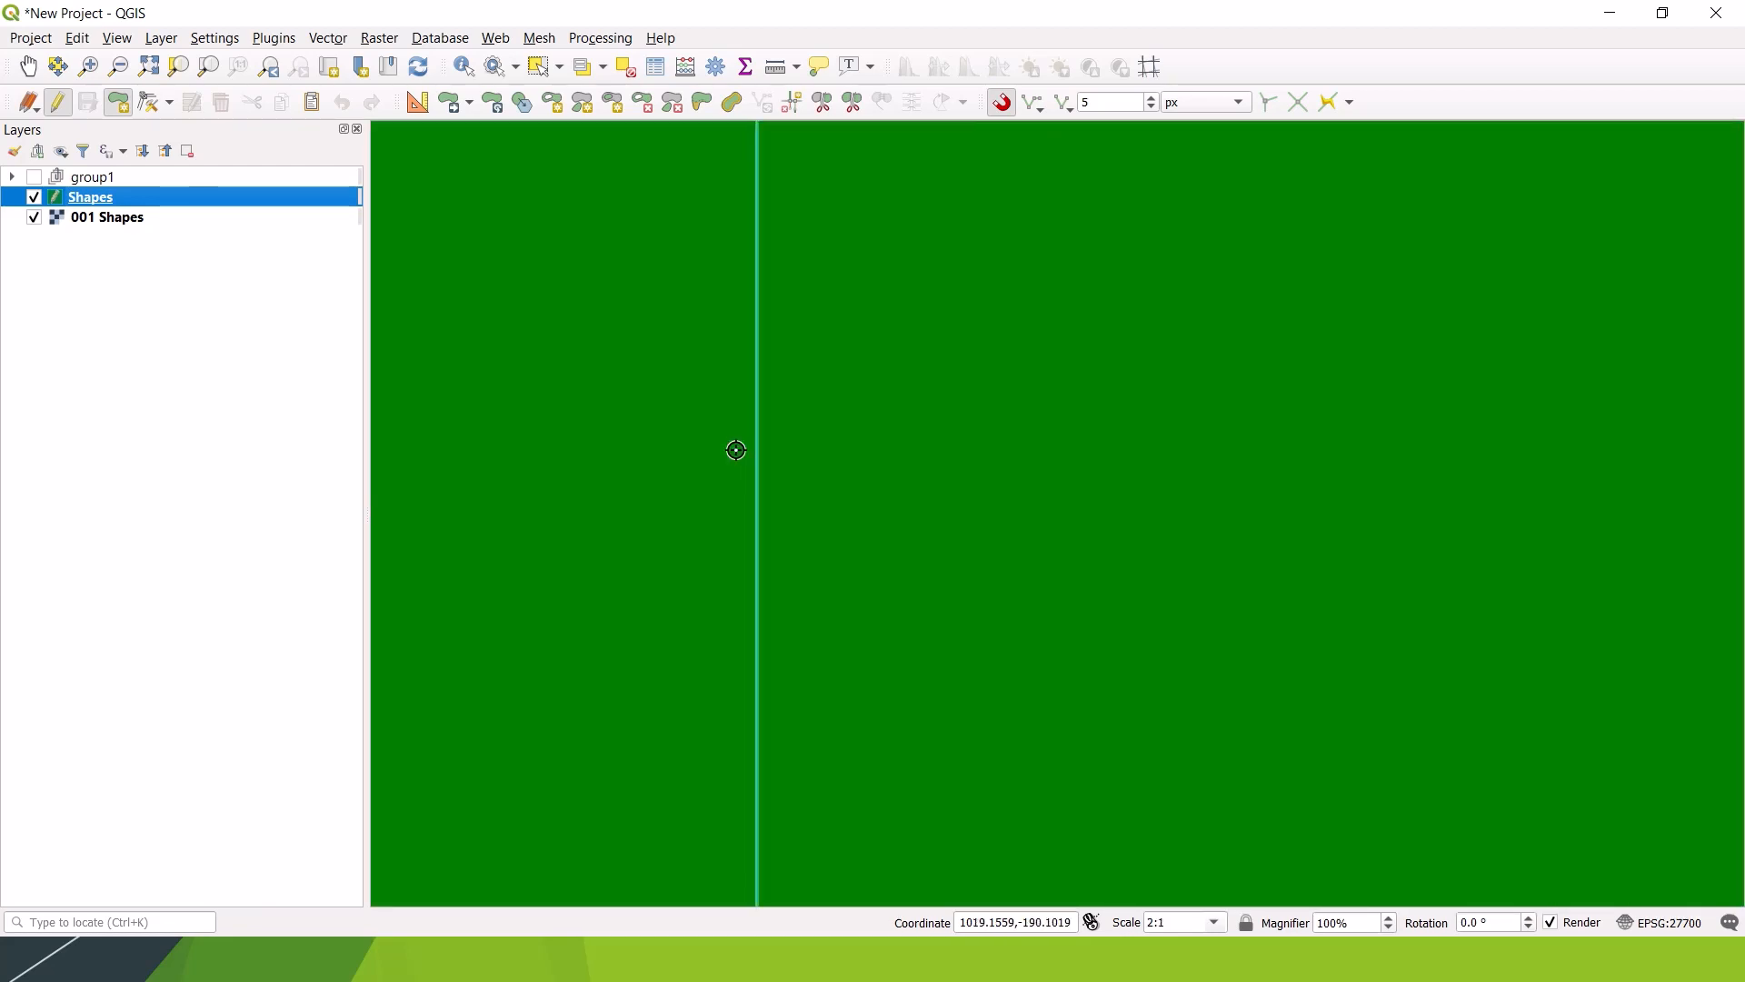
pyautogui.scroll(-5, 779, 482)
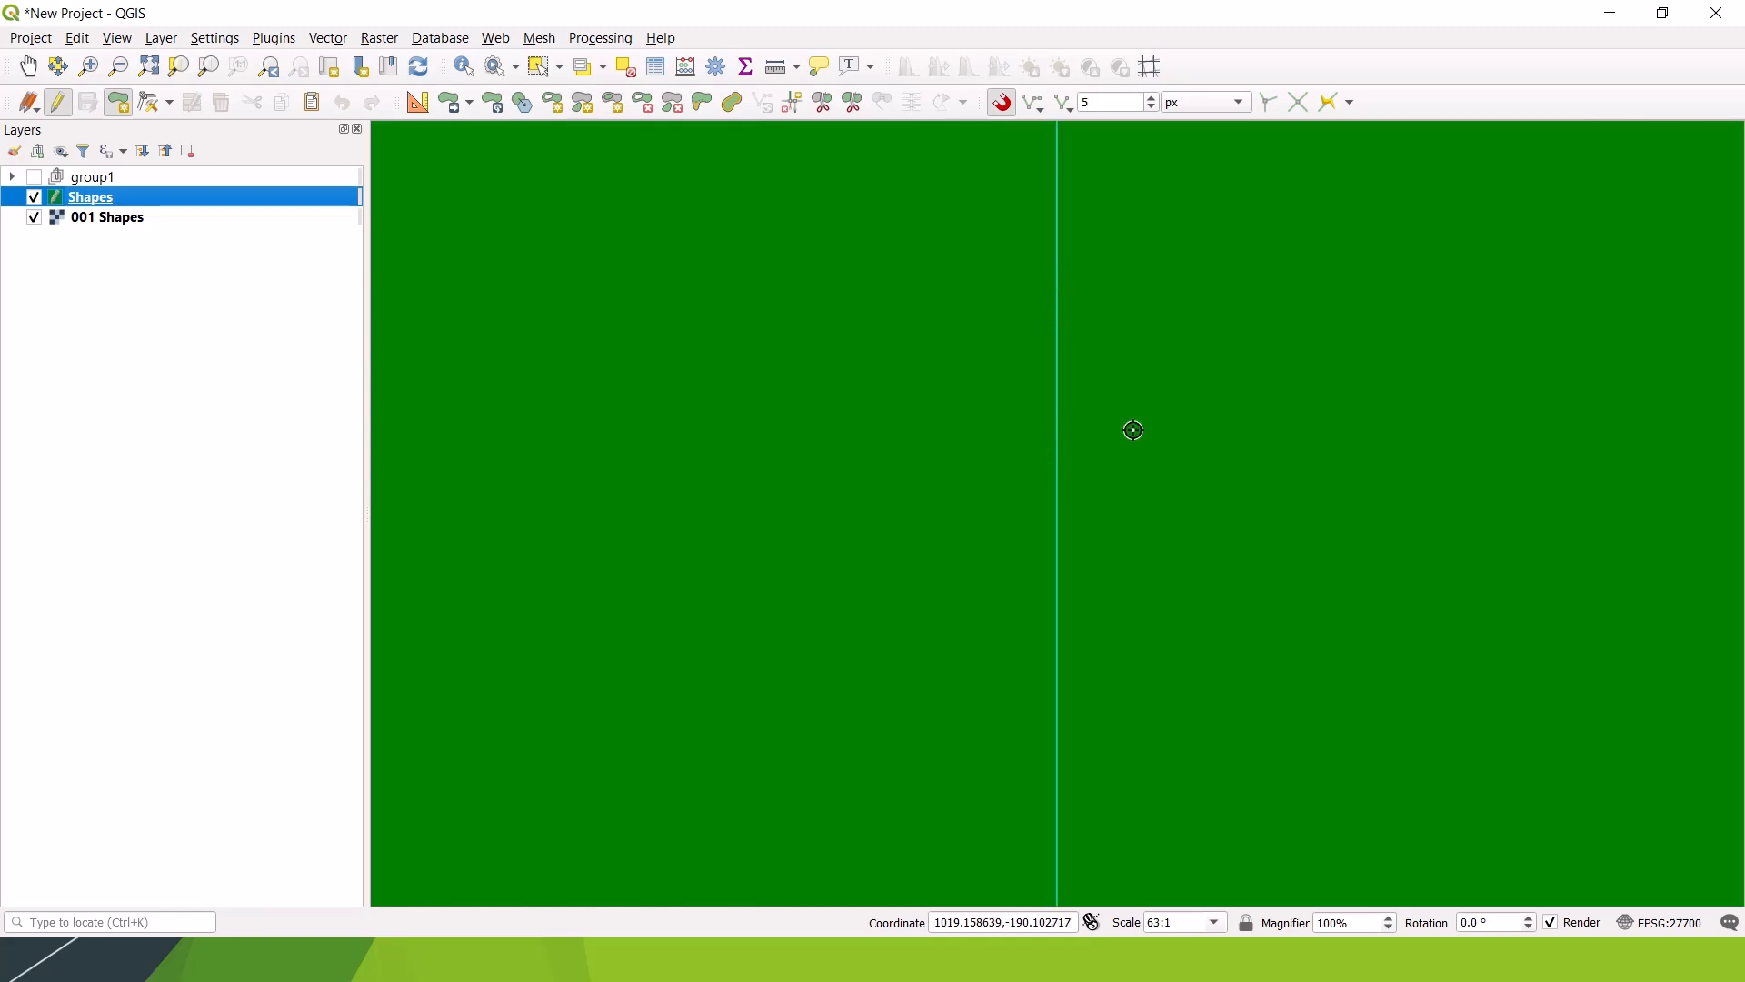
pyautogui.scroll(3, 1132, 430)
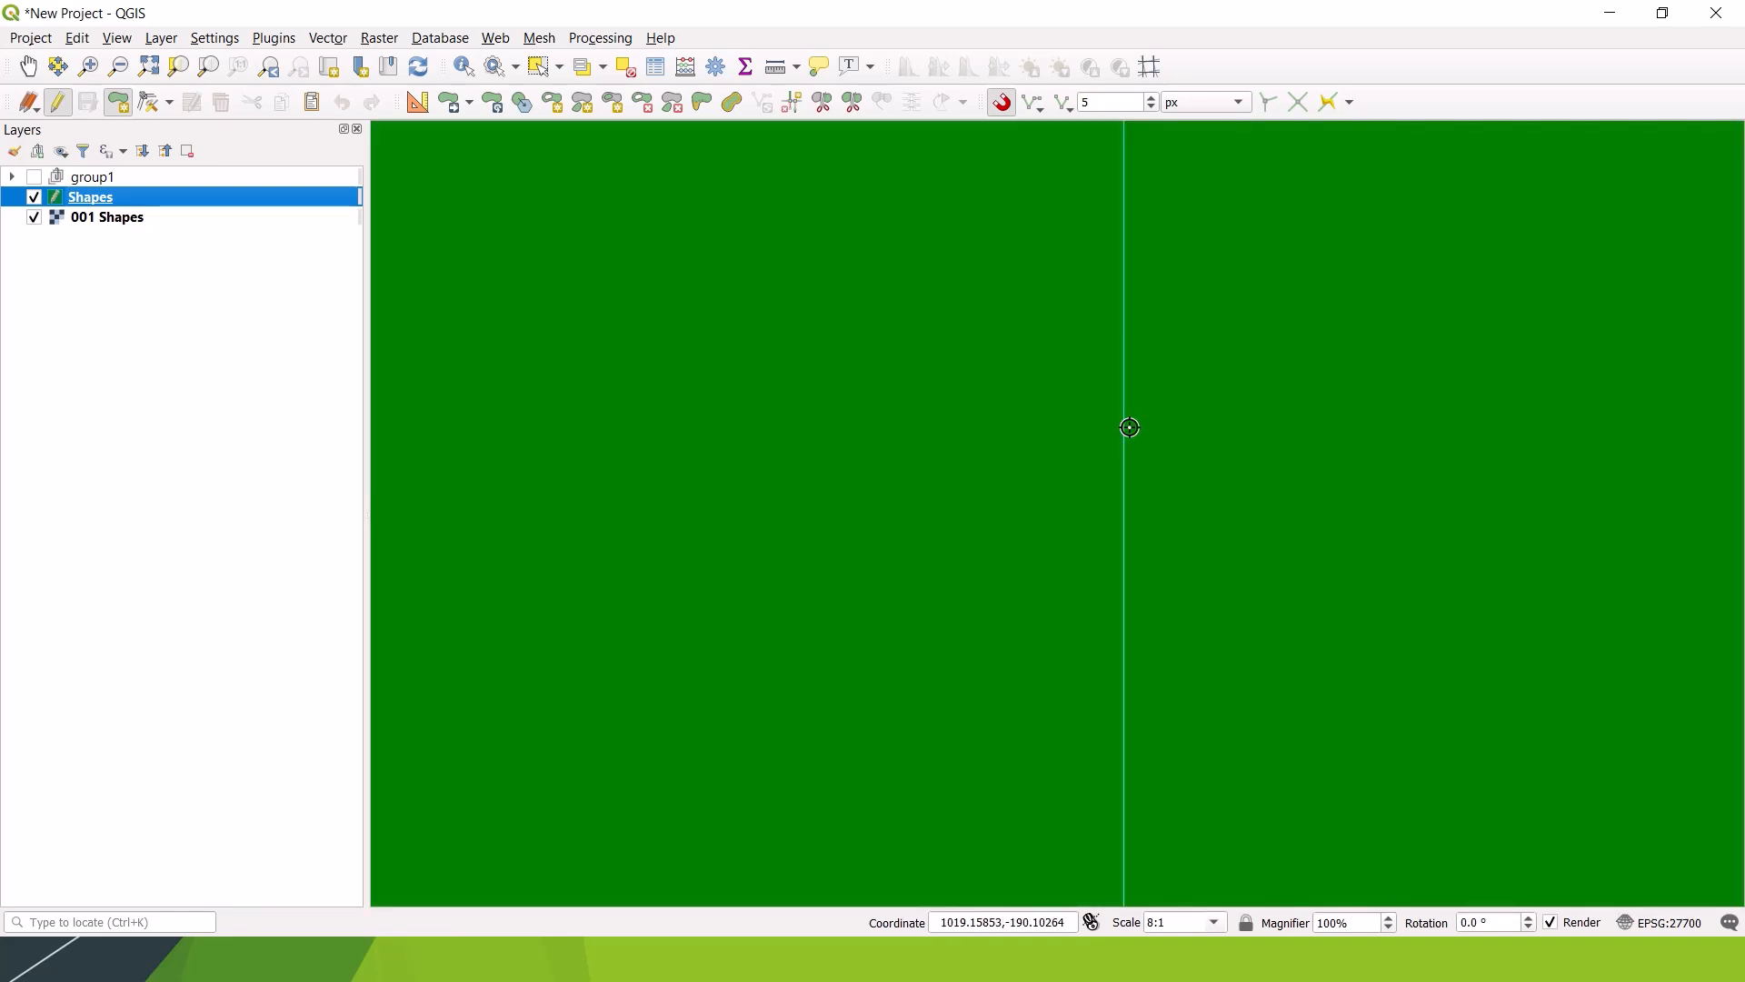
pyautogui.scroll(-7, 1130, 427)
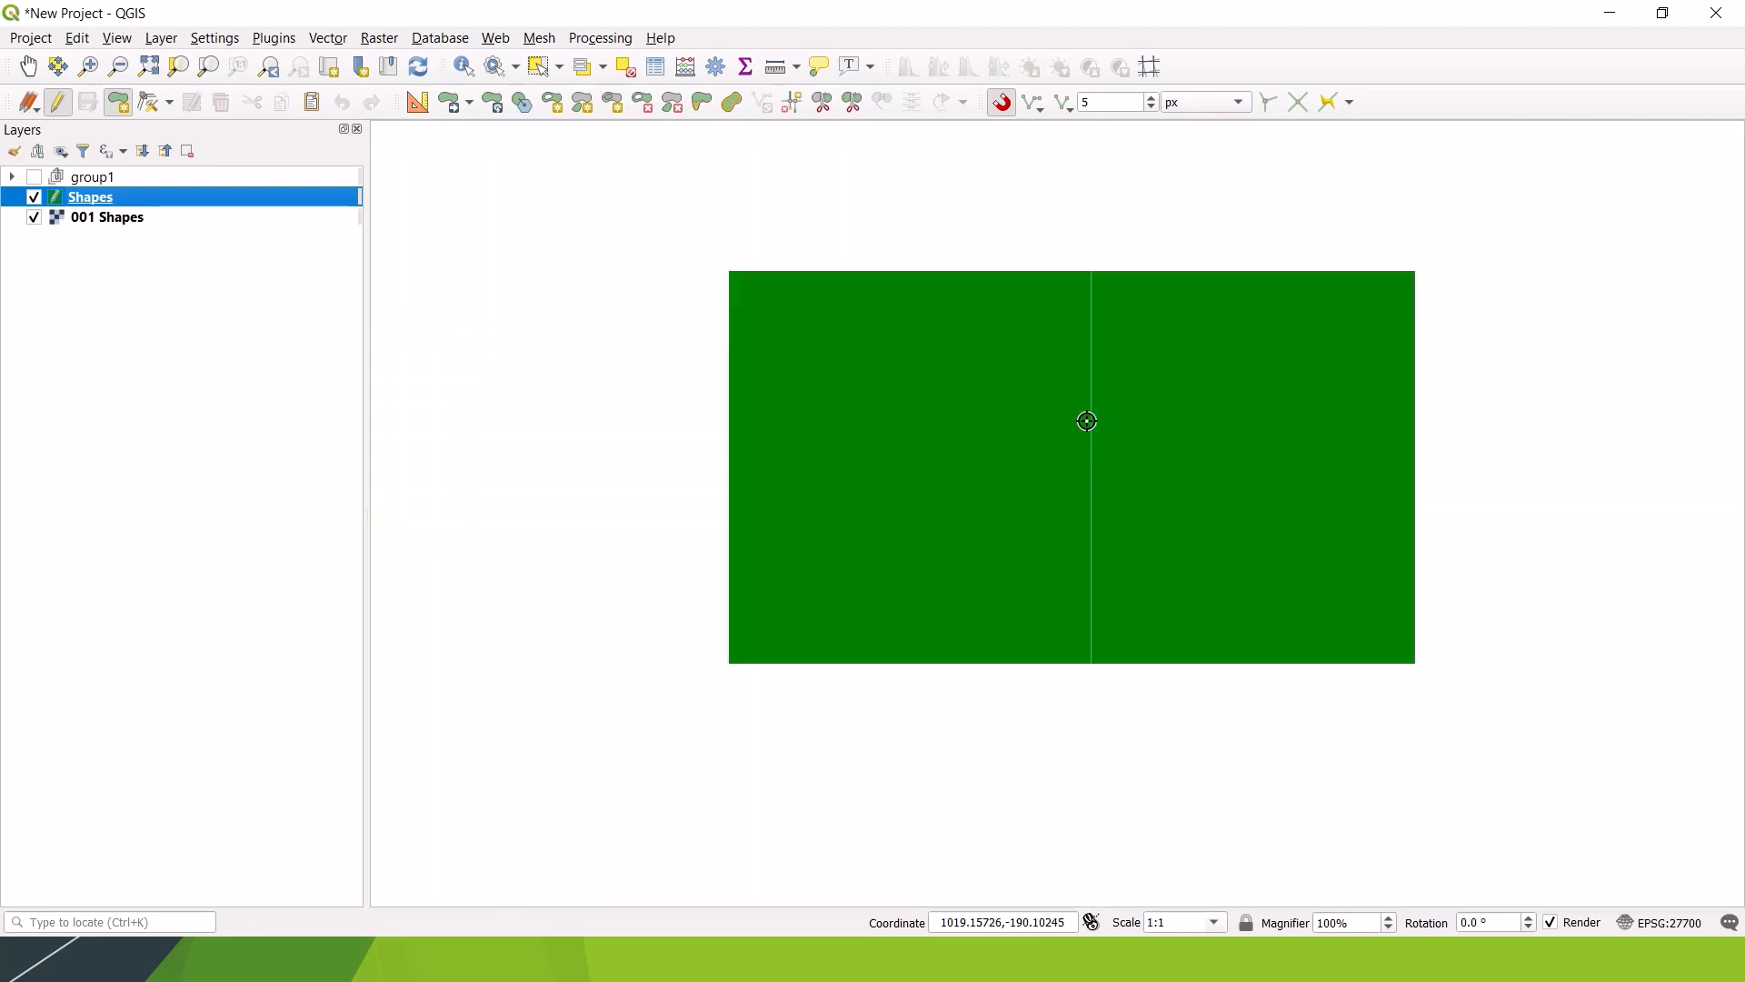
pyautogui.scroll(1, 1182, 429)
pyautogui.scroll(-8, 1181, 429)
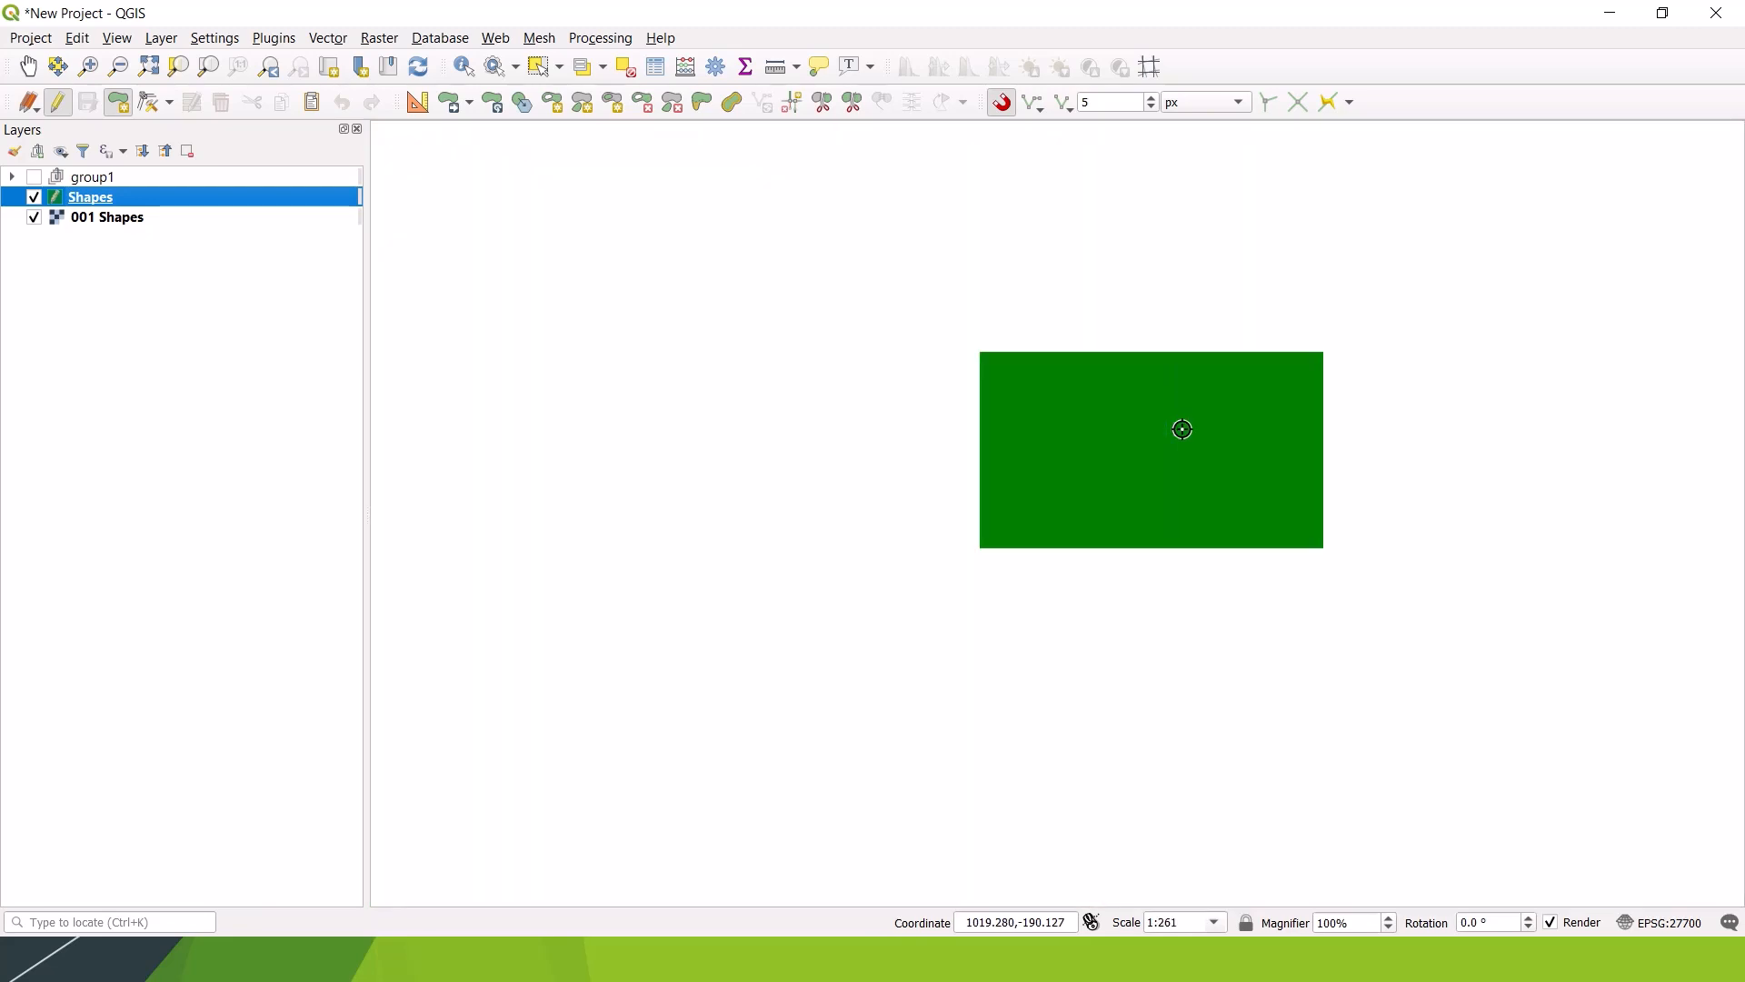
pyautogui.scroll(-2, 1181, 429)
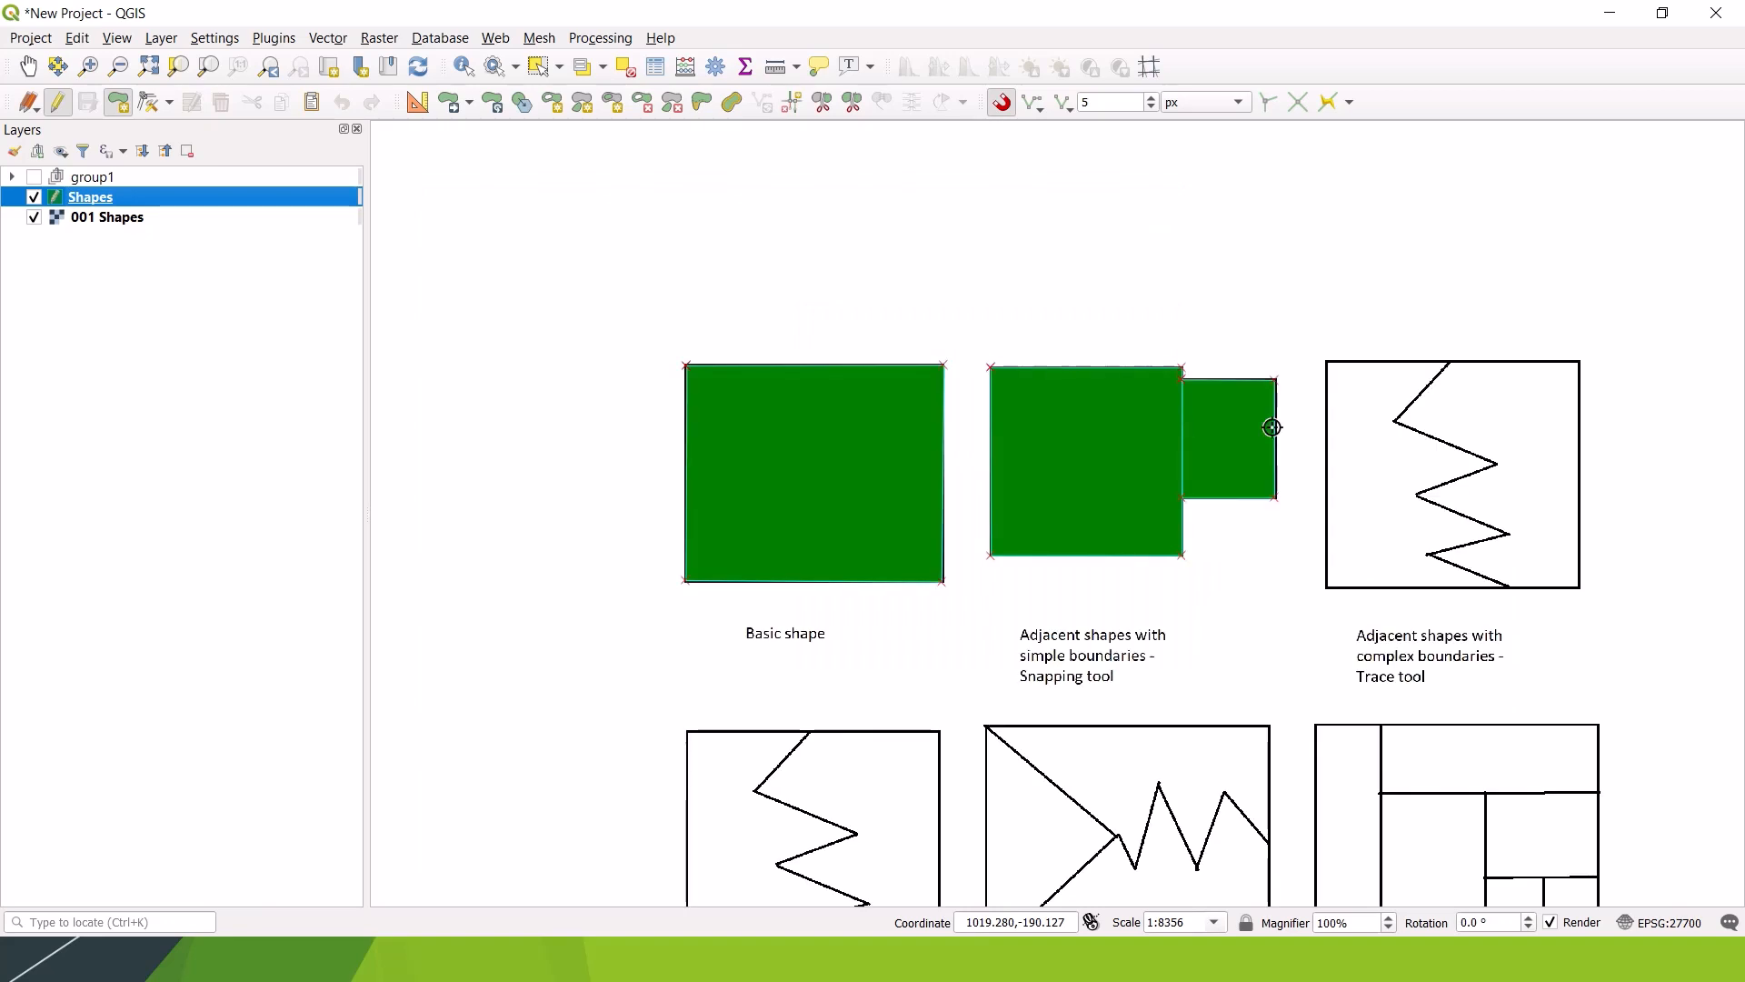
# Step: Digitise the left part of the Trace tool square along its zigzag boundary as a polygon with blank attributes
pyautogui.moveTo(1309, 602); pyautogui.dragTo(953, 587)
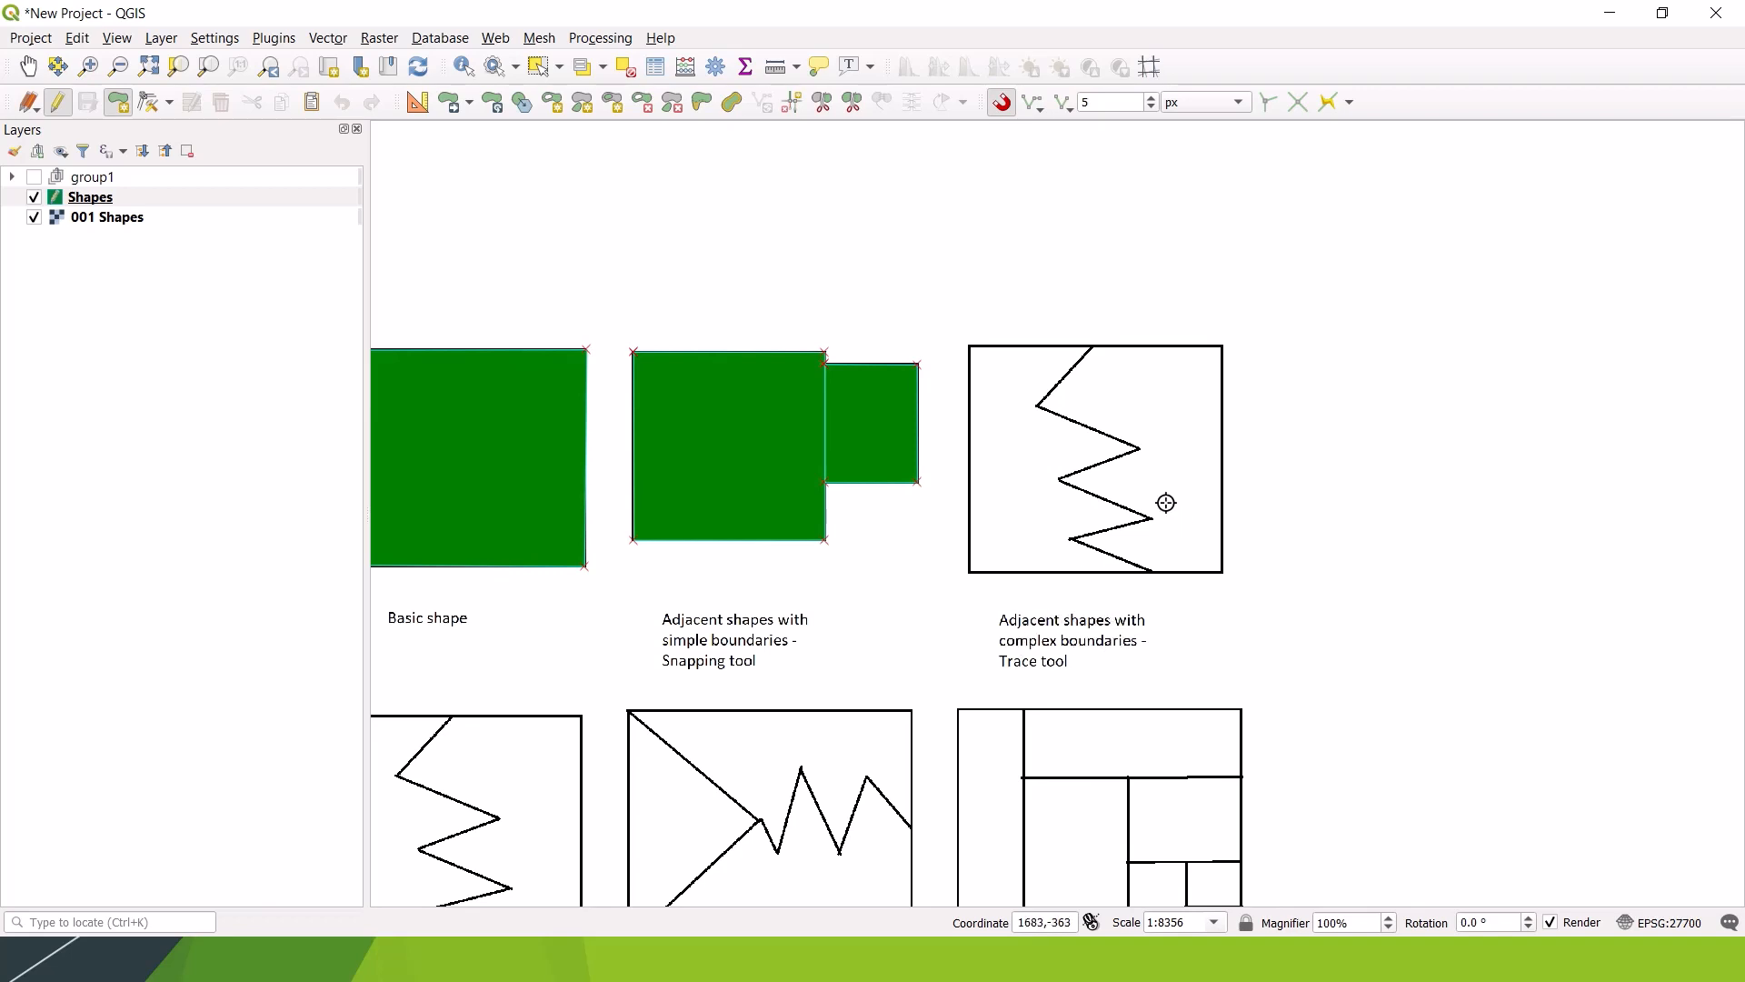
pyautogui.scroll(1, 1166, 502)
pyautogui.moveTo(1112, 308); pyautogui.dragTo(1113, 352)
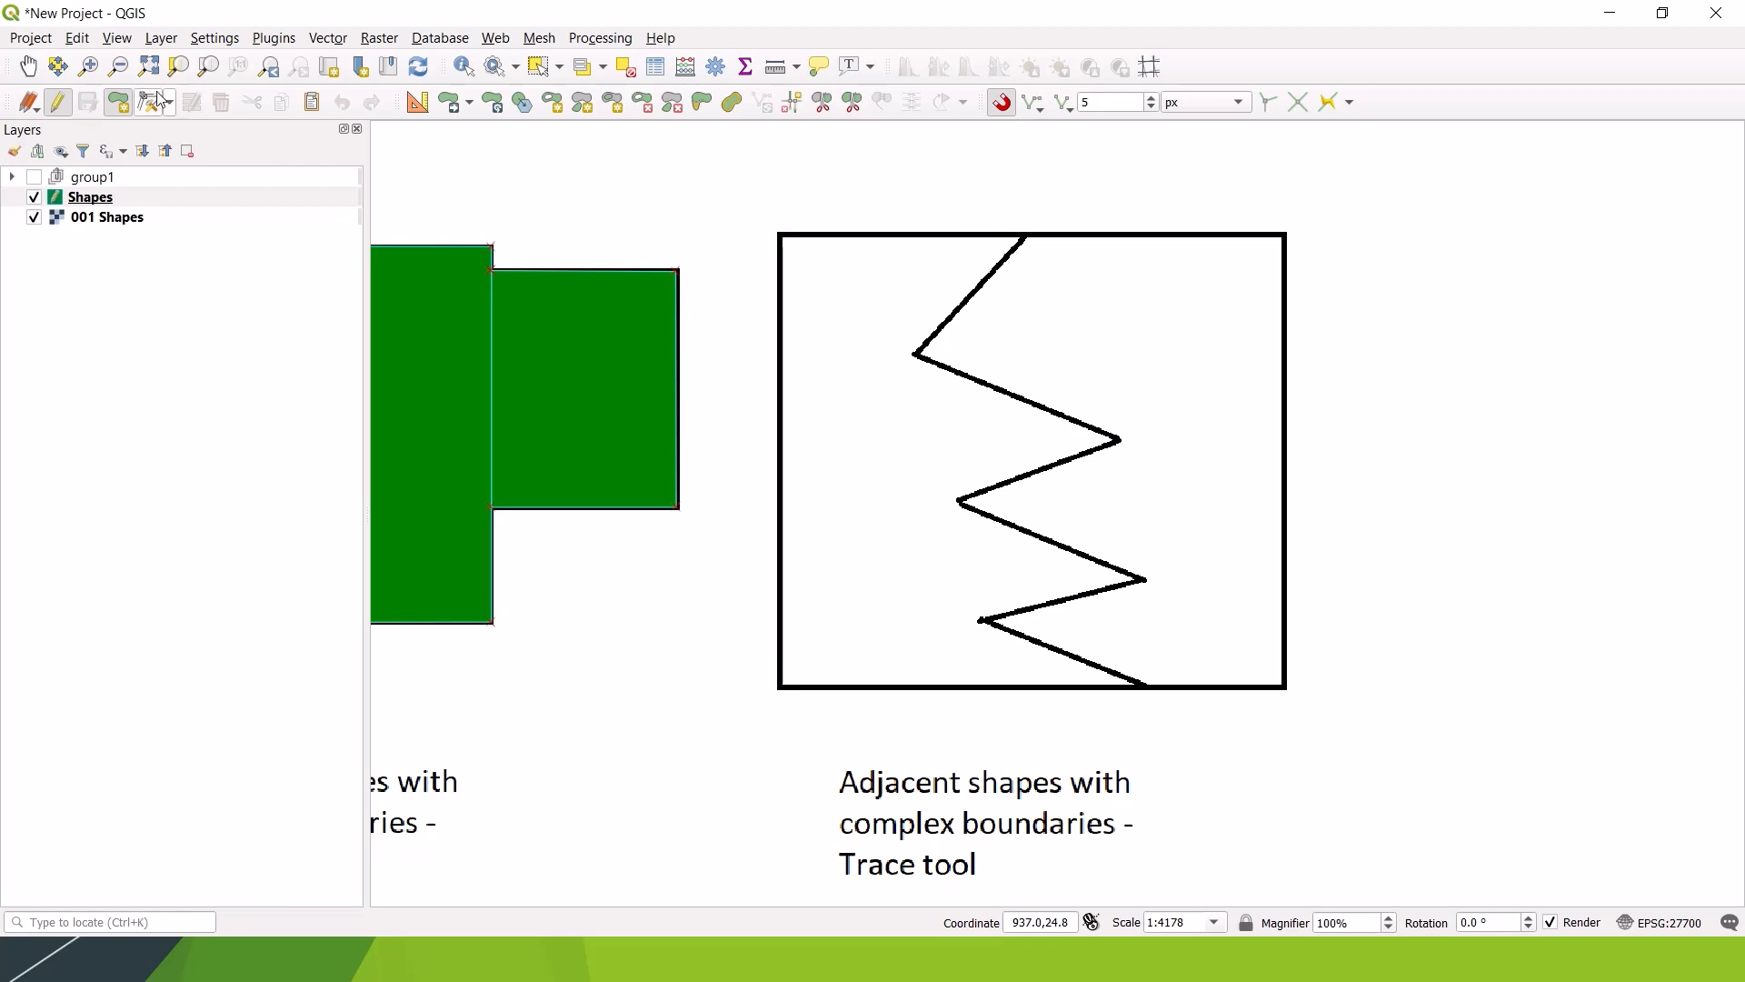
pyautogui.click(779, 235)
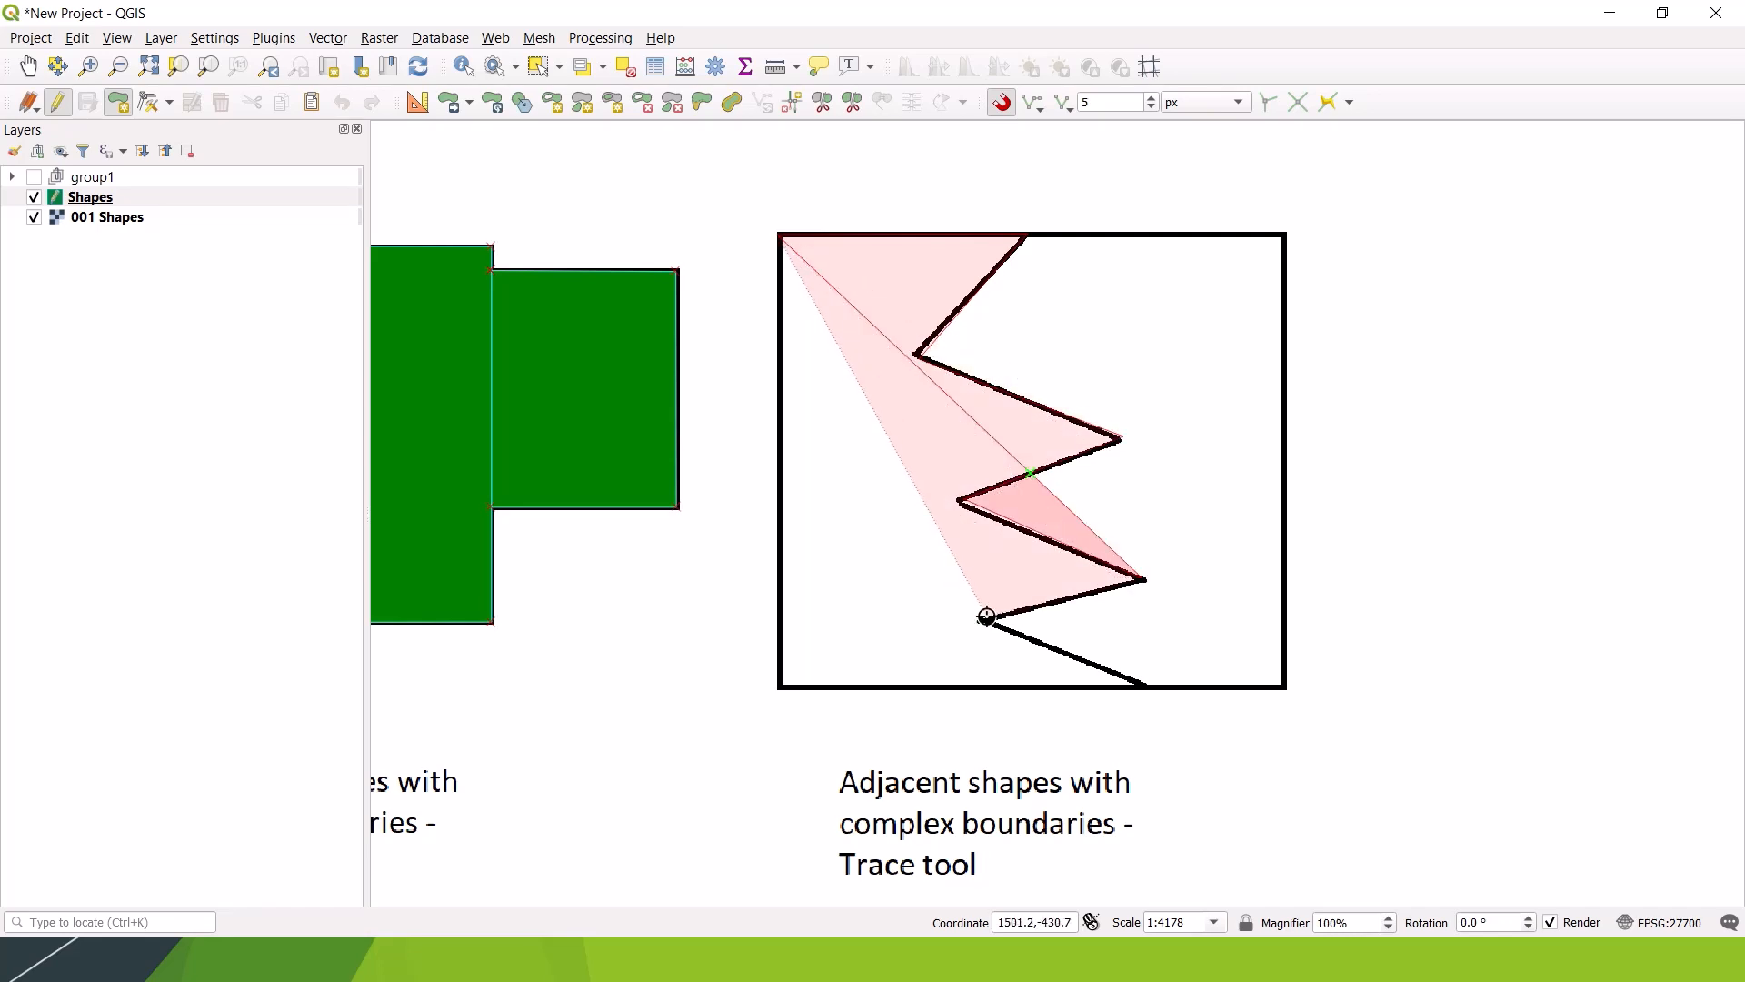
pyautogui.click(773, 688)
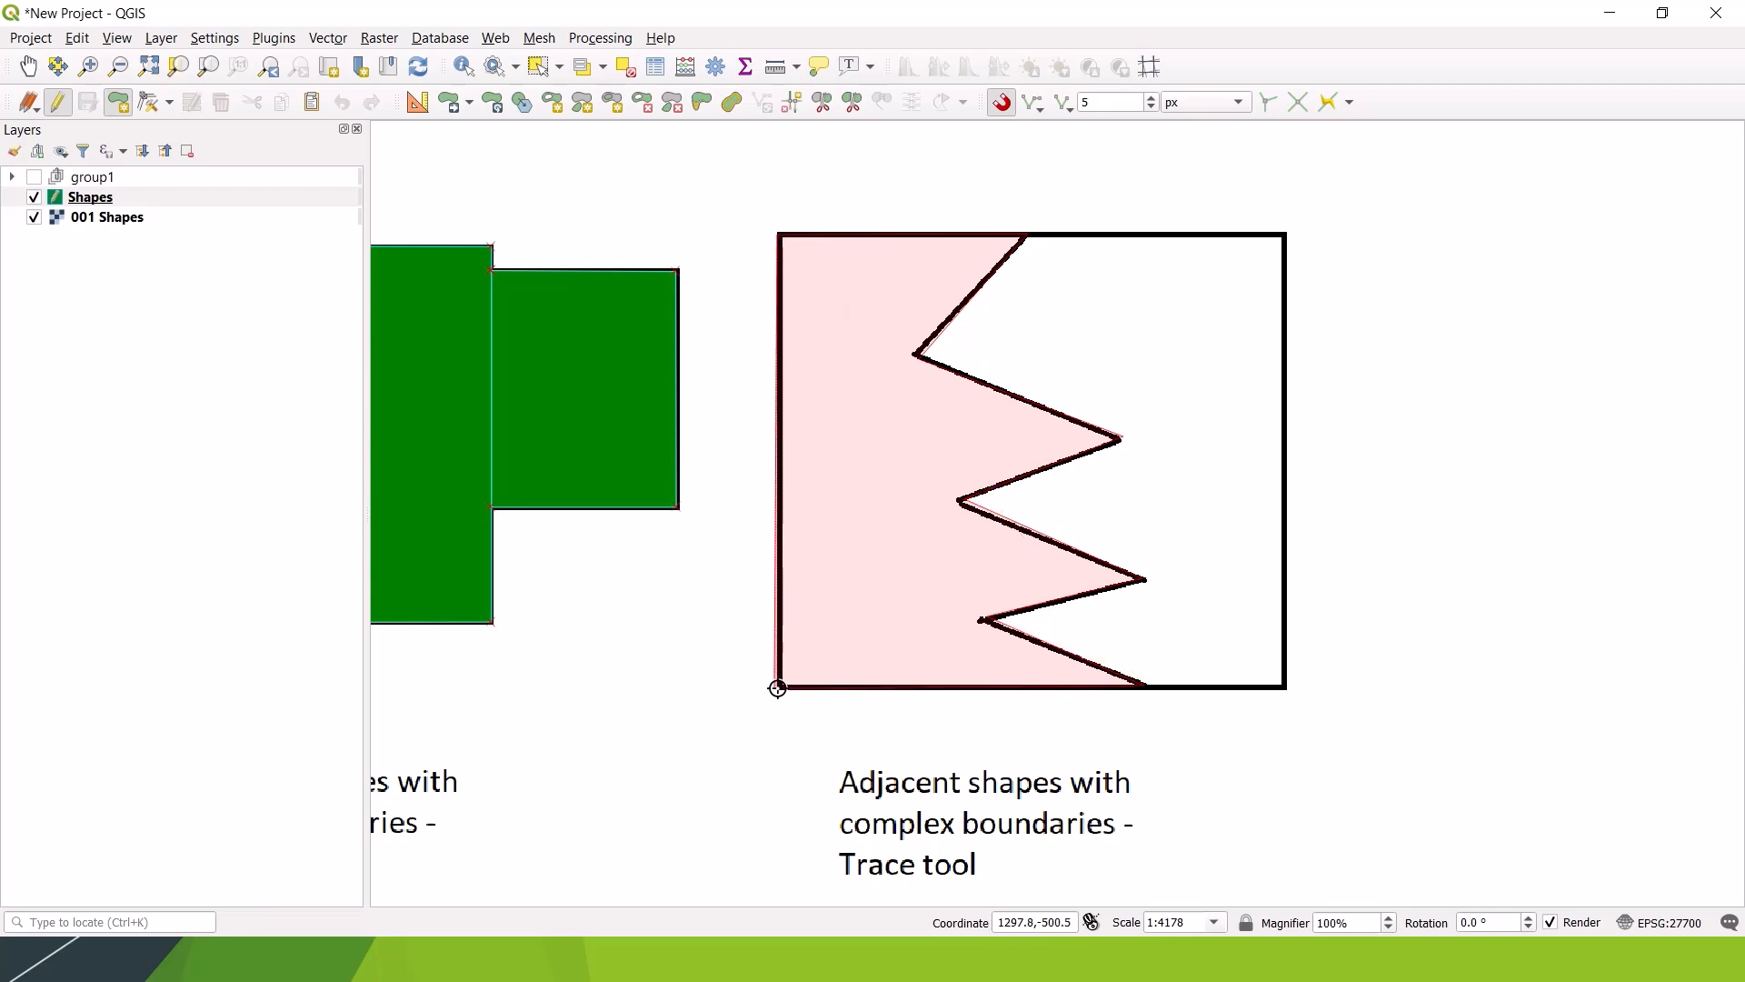
pyautogui.rightClick(724, 627)
pyautogui.click(672, 485)
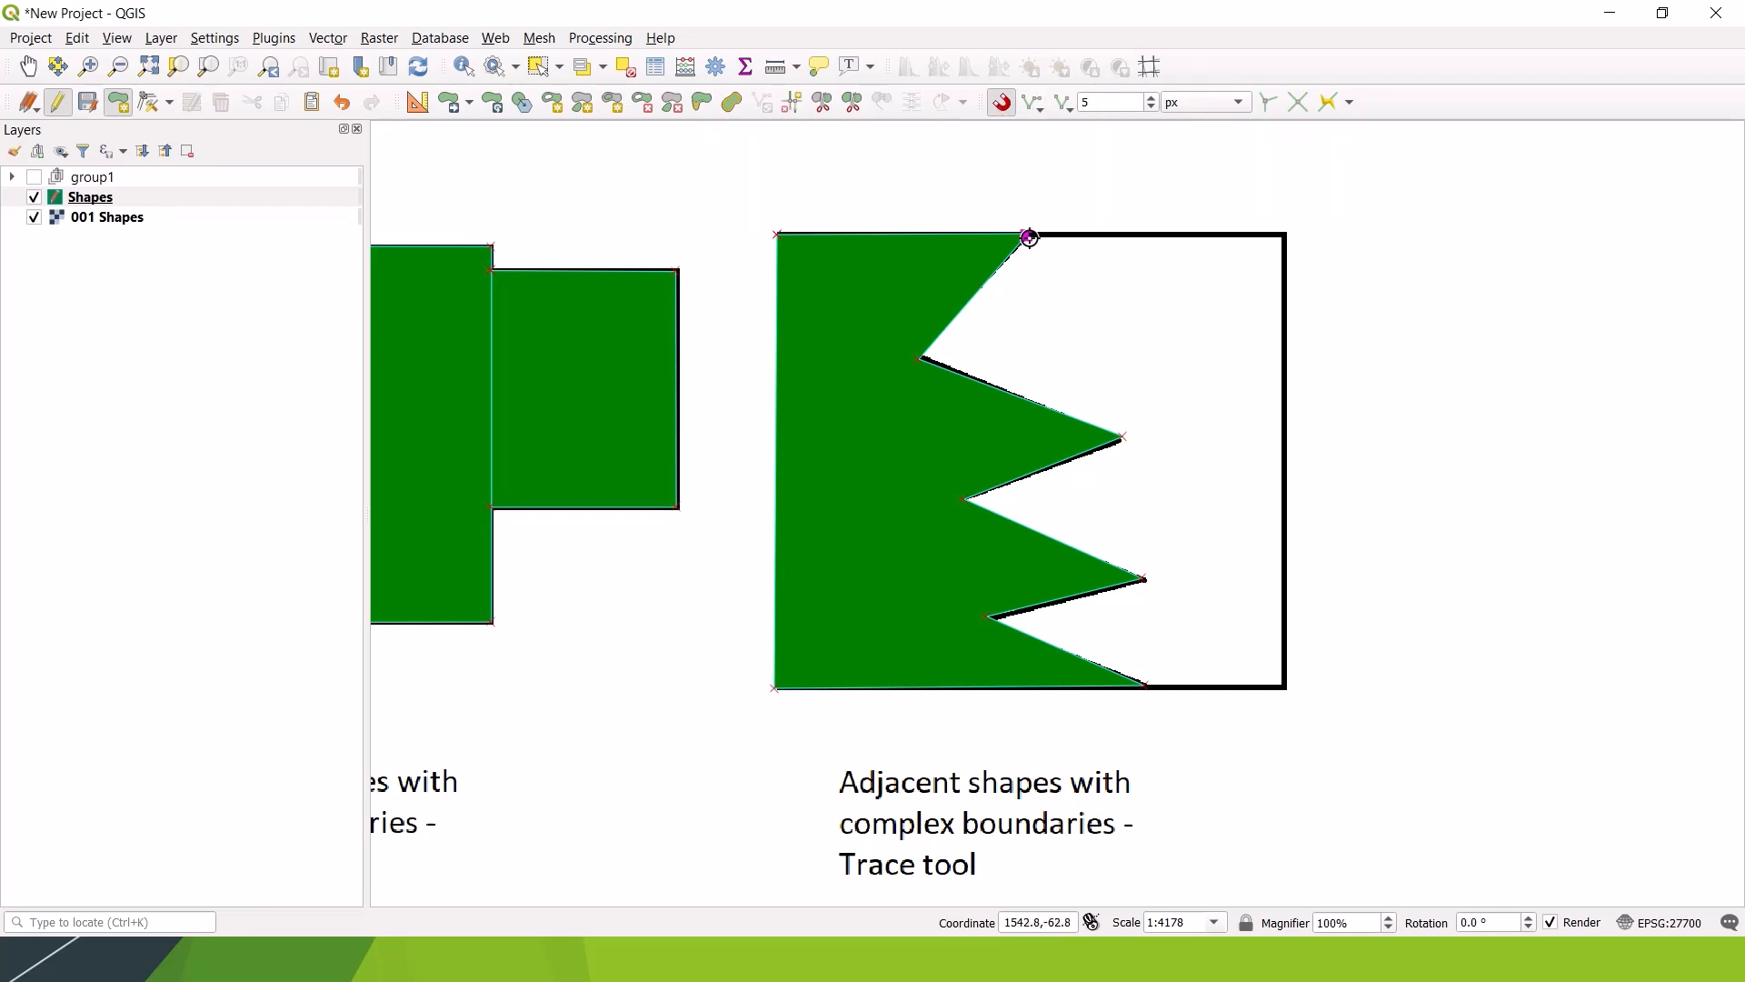
# Step: Digitise the right part of the Trace tool square, snapping each zigzag vertex to the left polygon, and accept blank attributes
pyautogui.click(1283, 234)
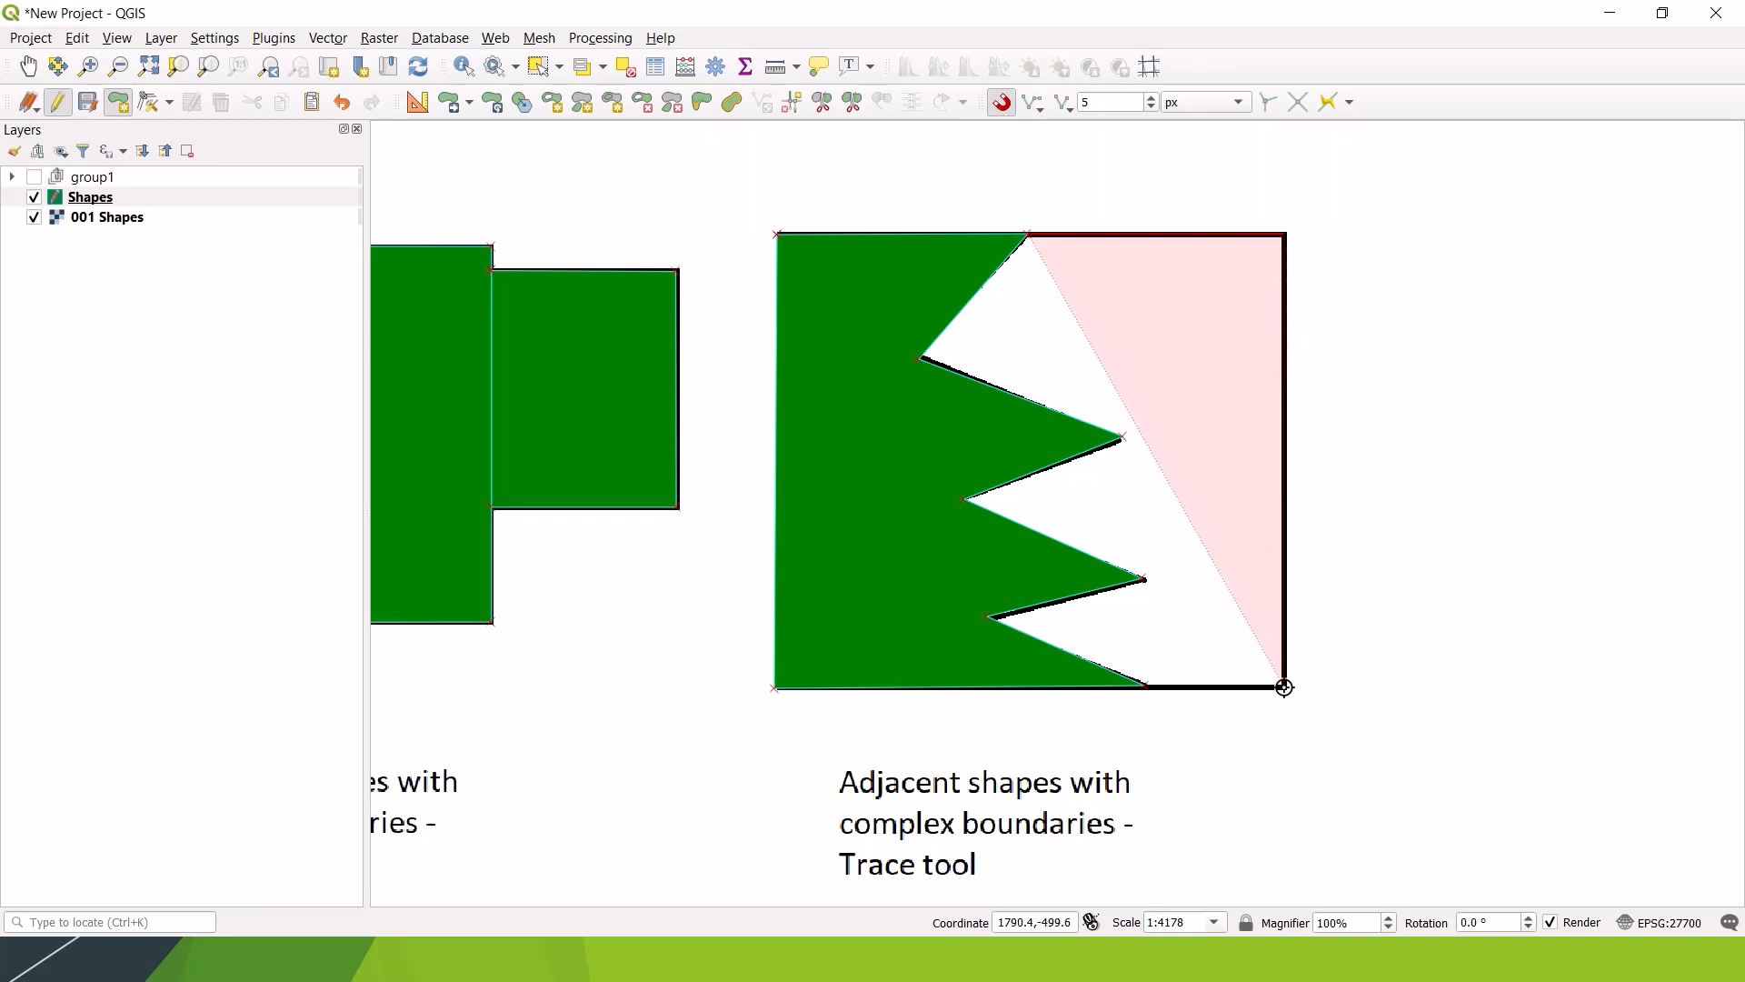
pyautogui.click(1283, 686)
pyautogui.click(1145, 685)
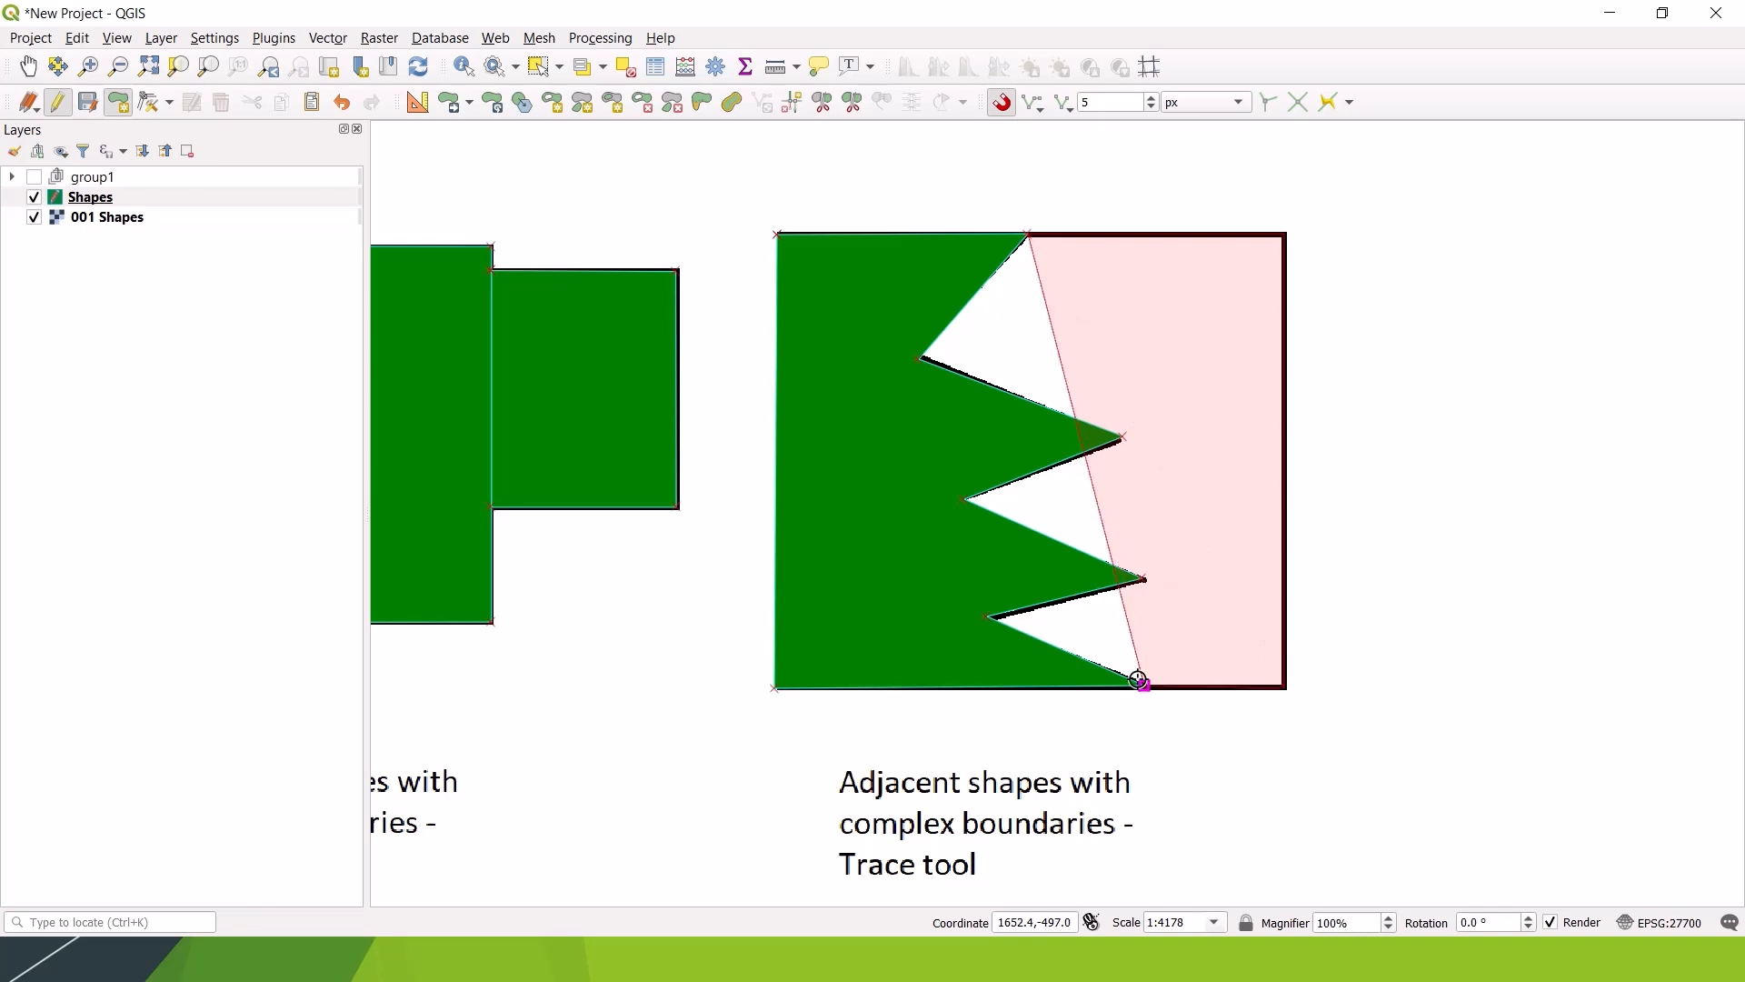
pyautogui.click(985, 615)
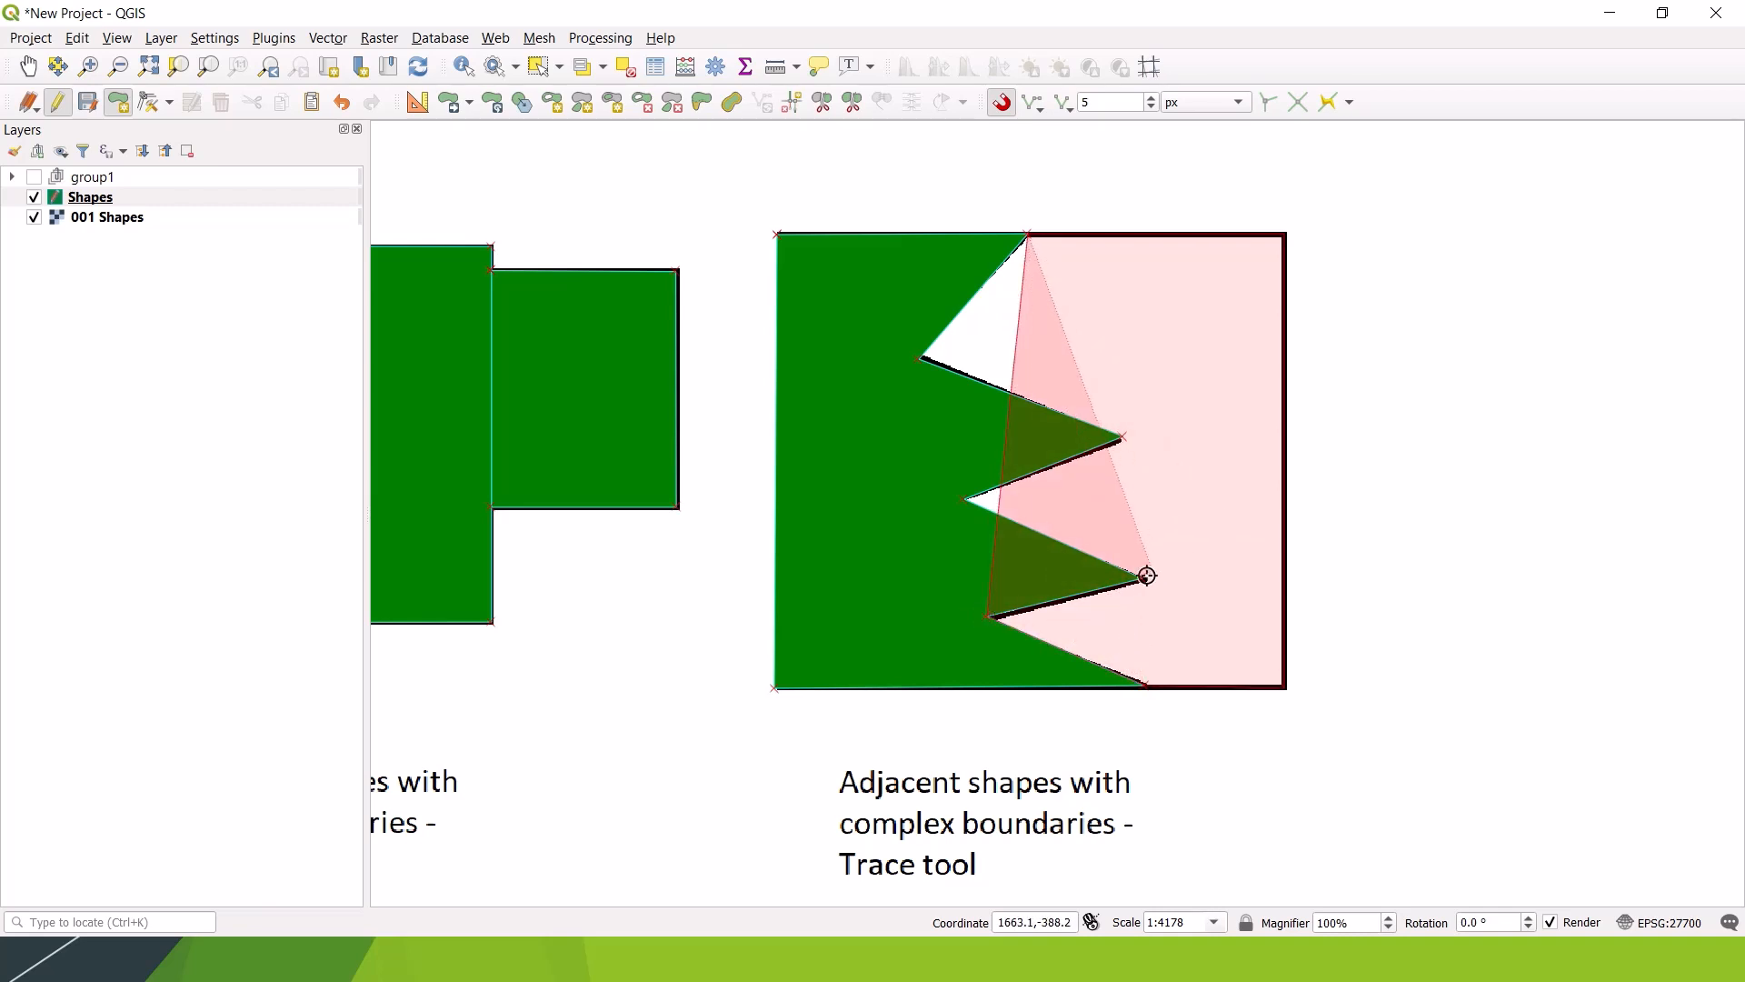
pyautogui.click(1145, 579)
pyautogui.click(966, 500)
pyautogui.click(1122, 436)
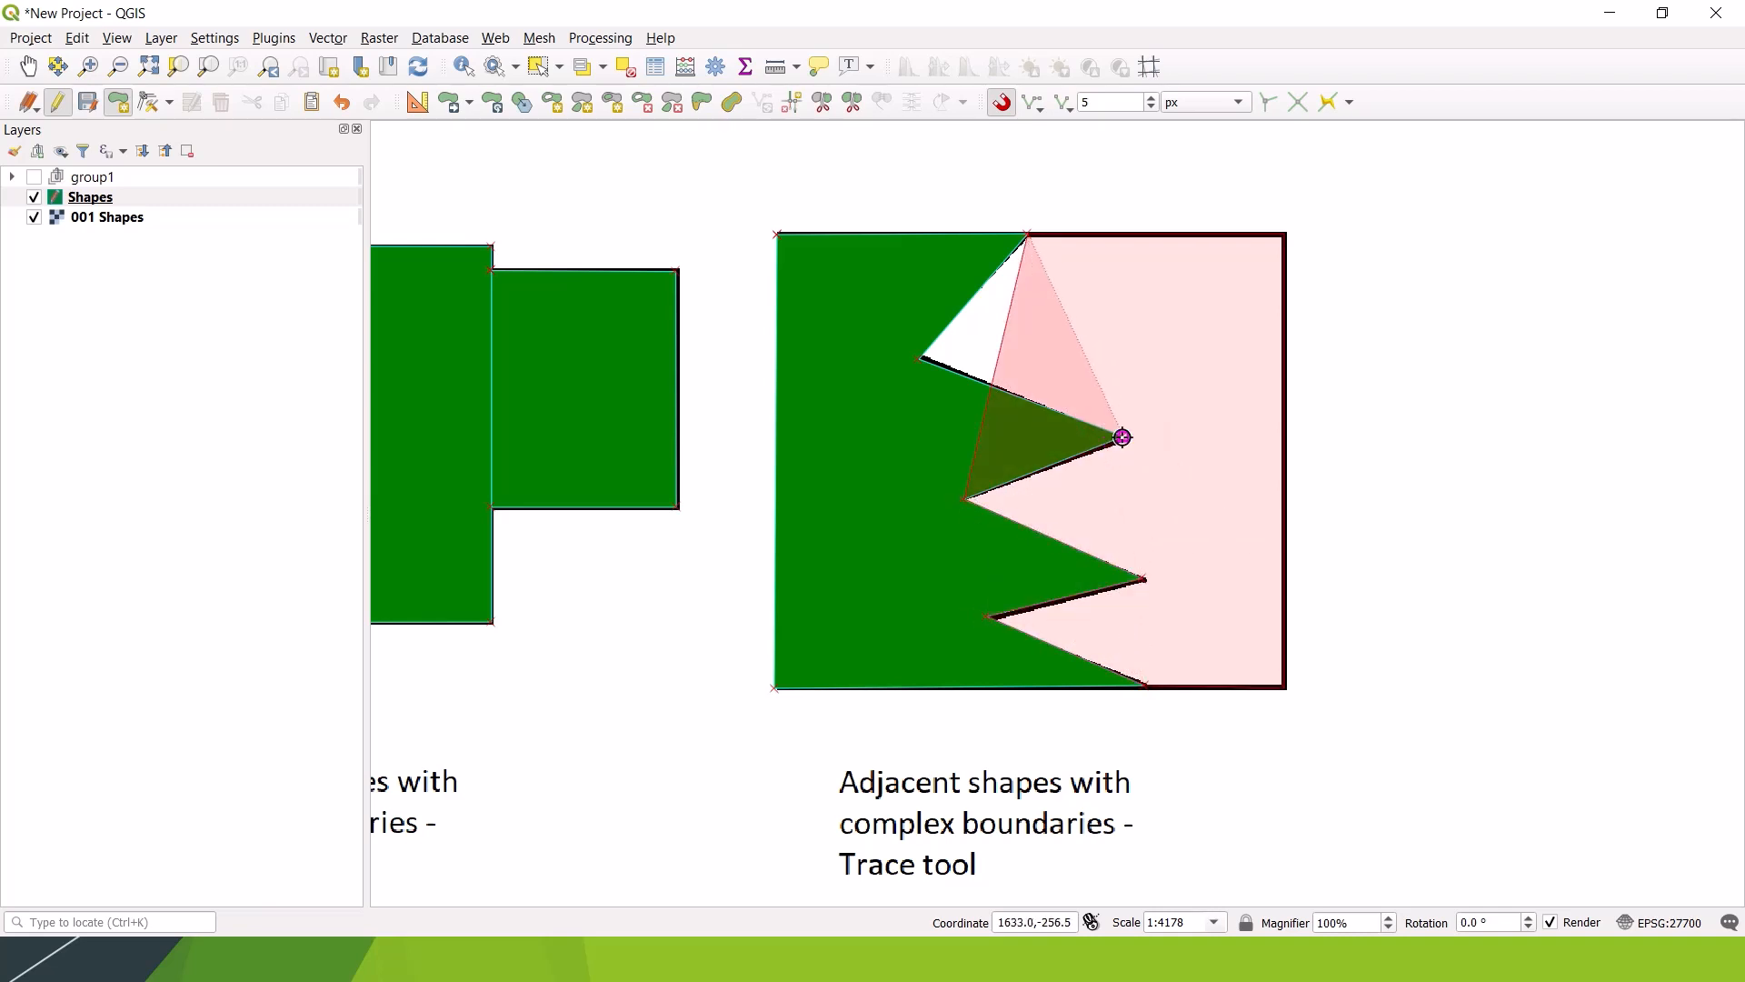
pyautogui.click(922, 360)
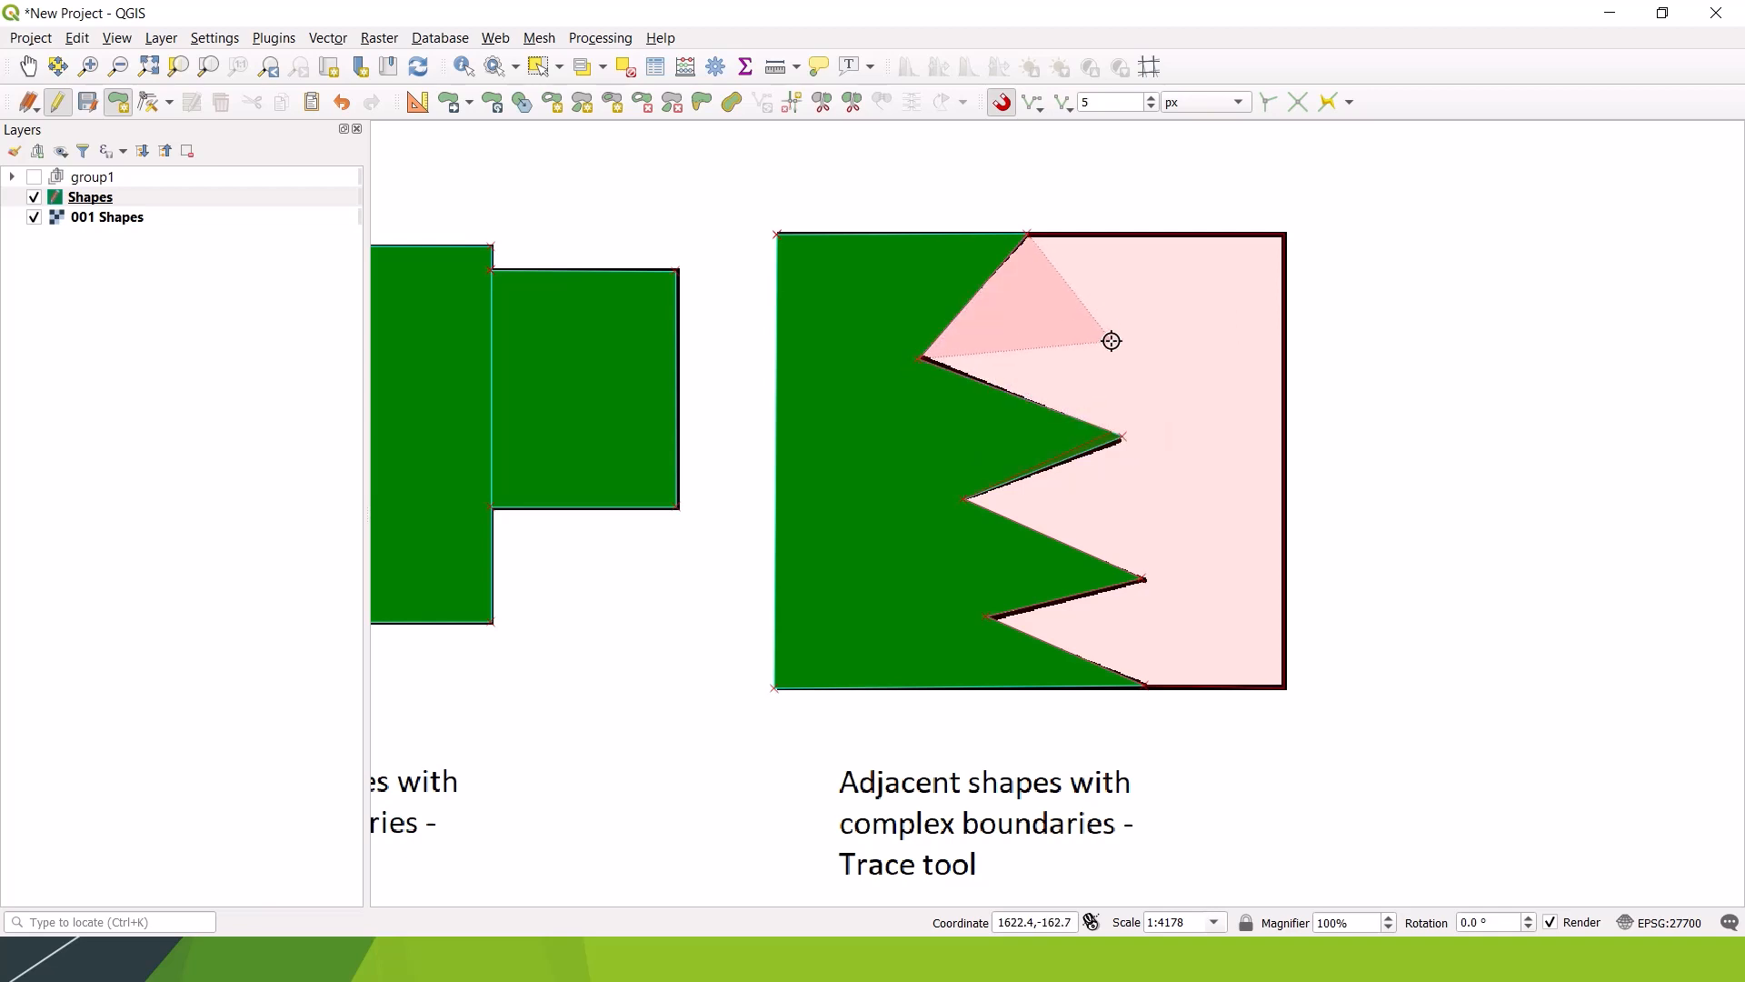
pyautogui.rightClick(1110, 342)
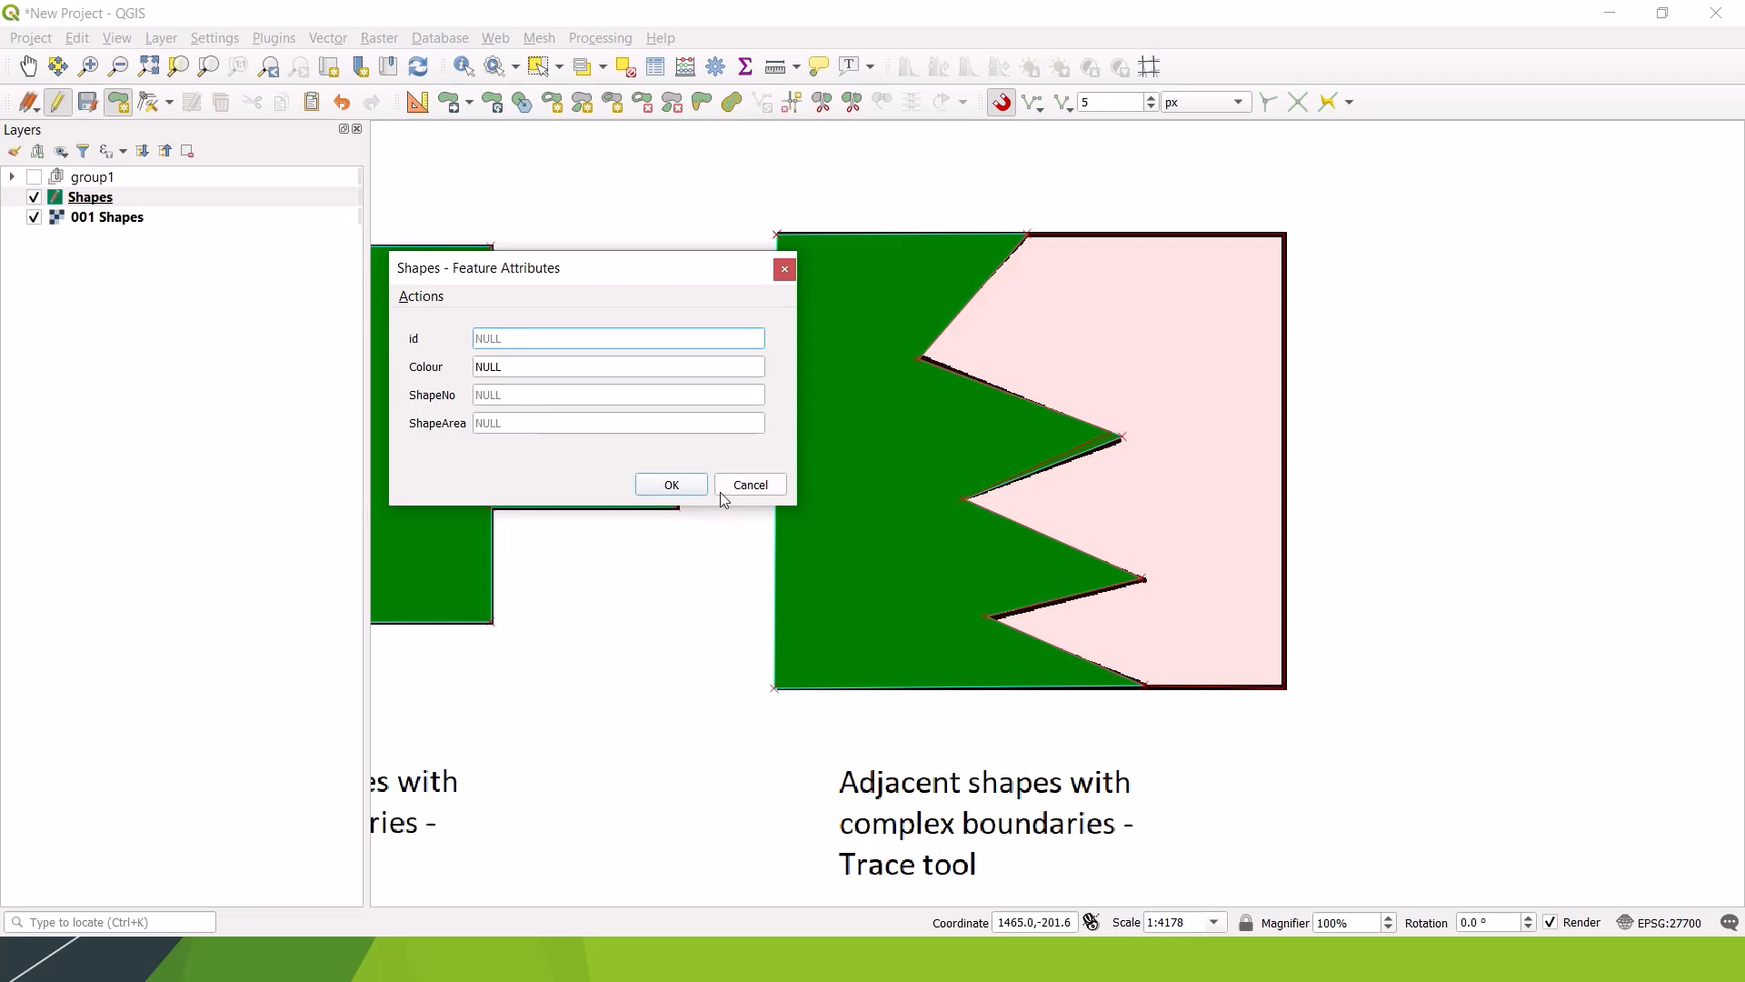
pyautogui.click(672, 485)
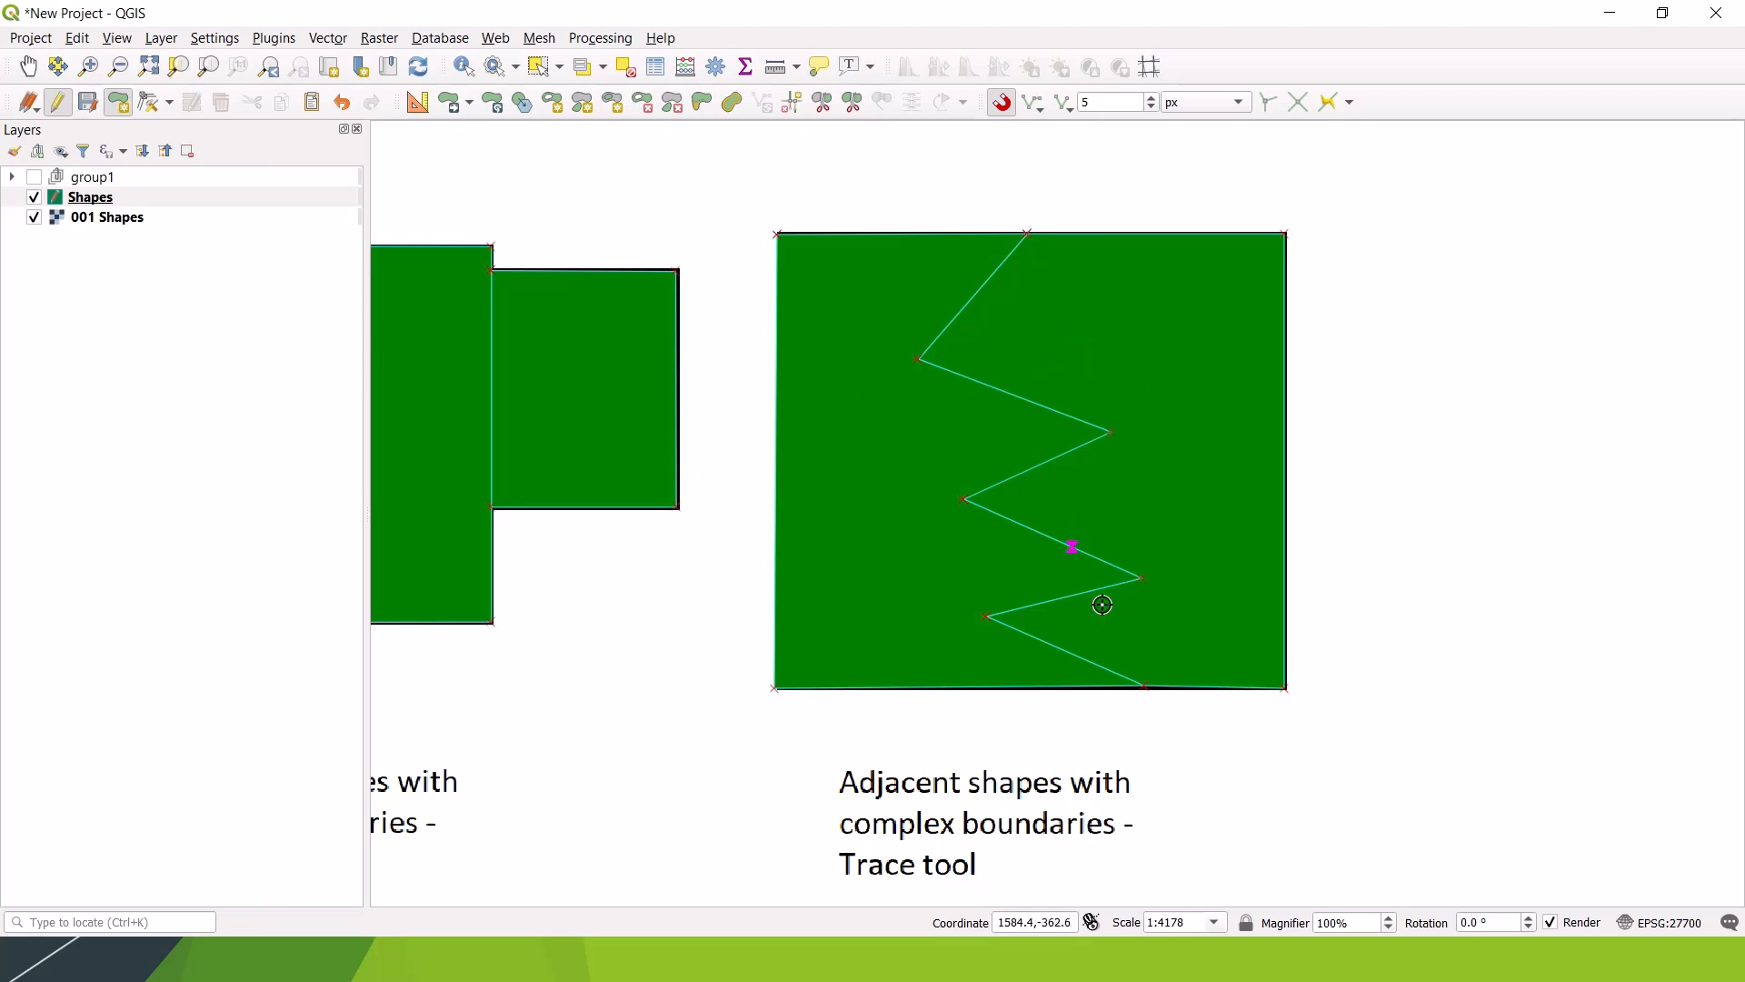
# Step: Select both polygons on the Trace tool square and delete them
pyautogui.click(124, 106)
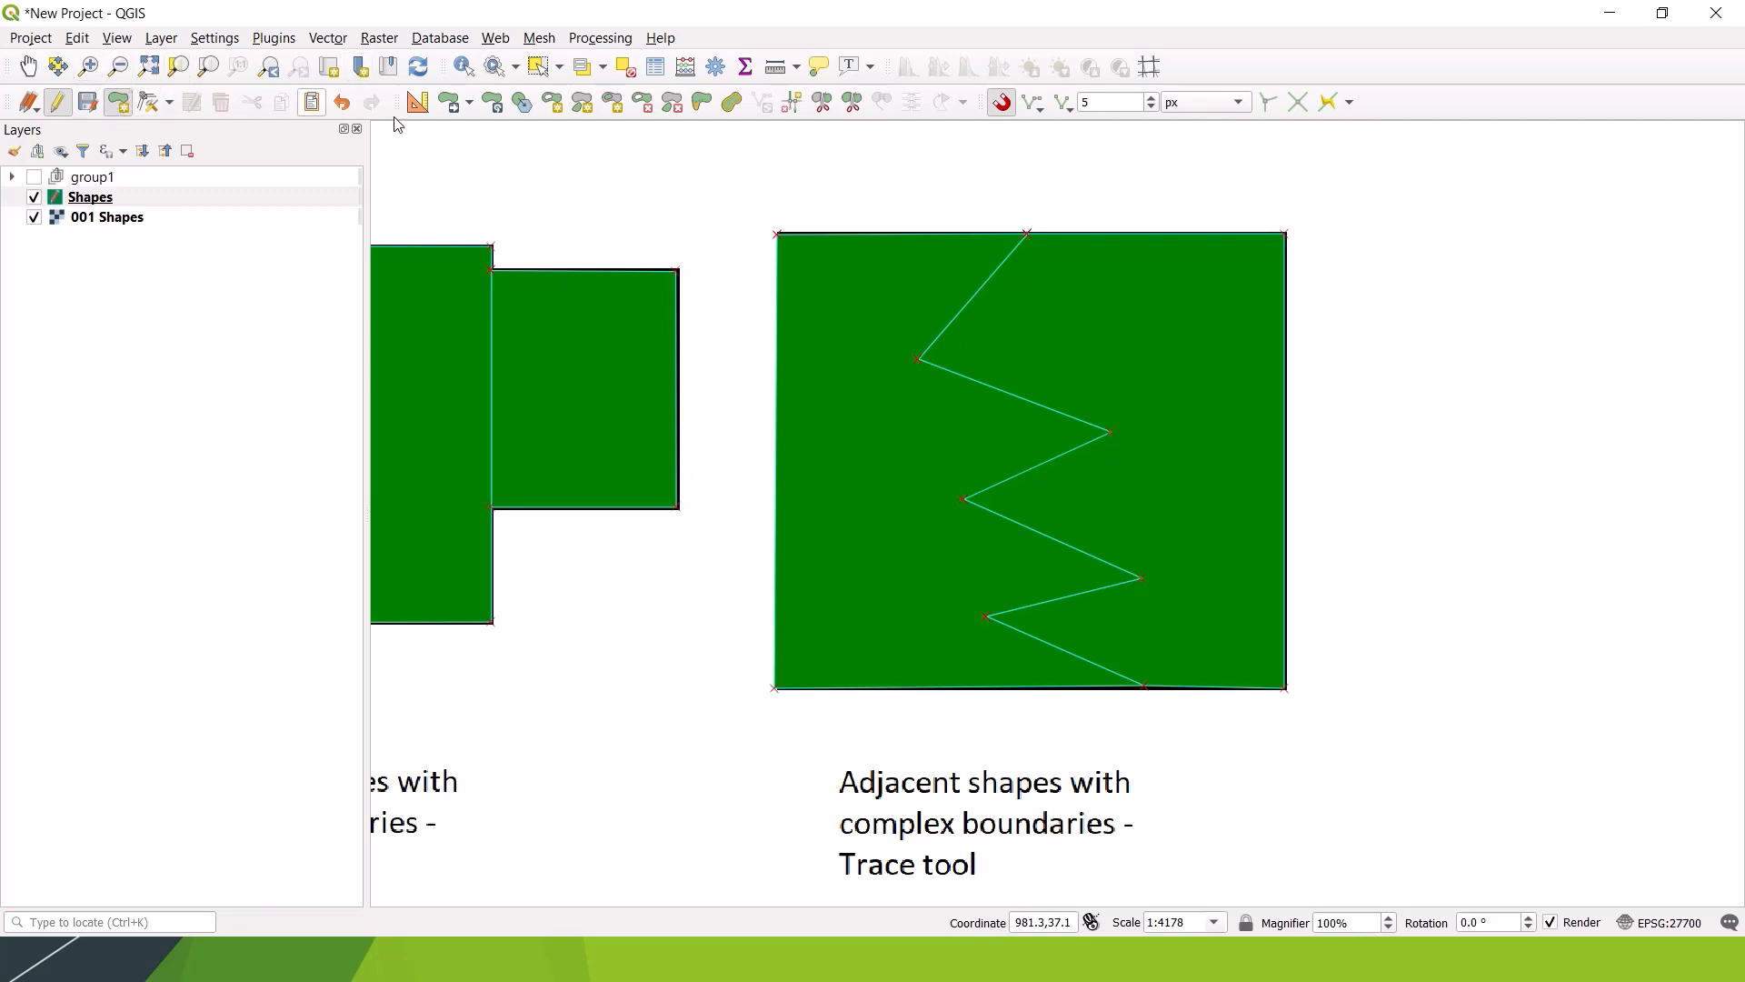
pyautogui.click(538, 67)
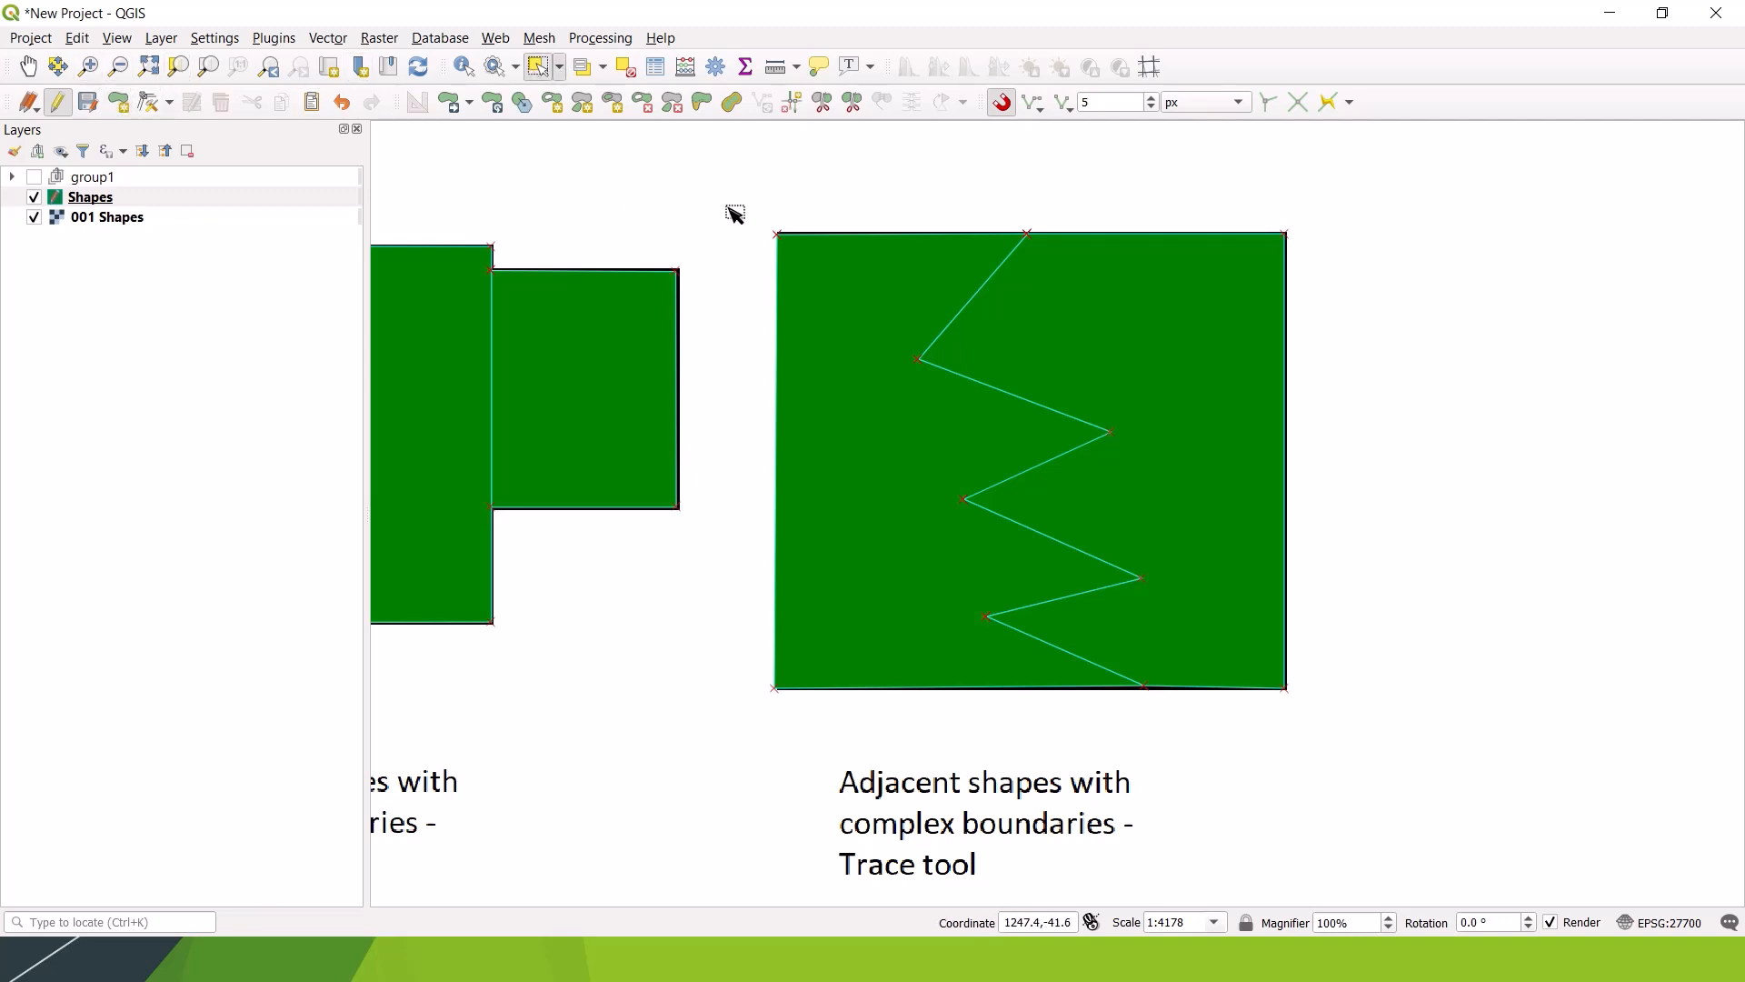
pyautogui.moveTo(750, 196); pyautogui.dragTo(1313, 730)
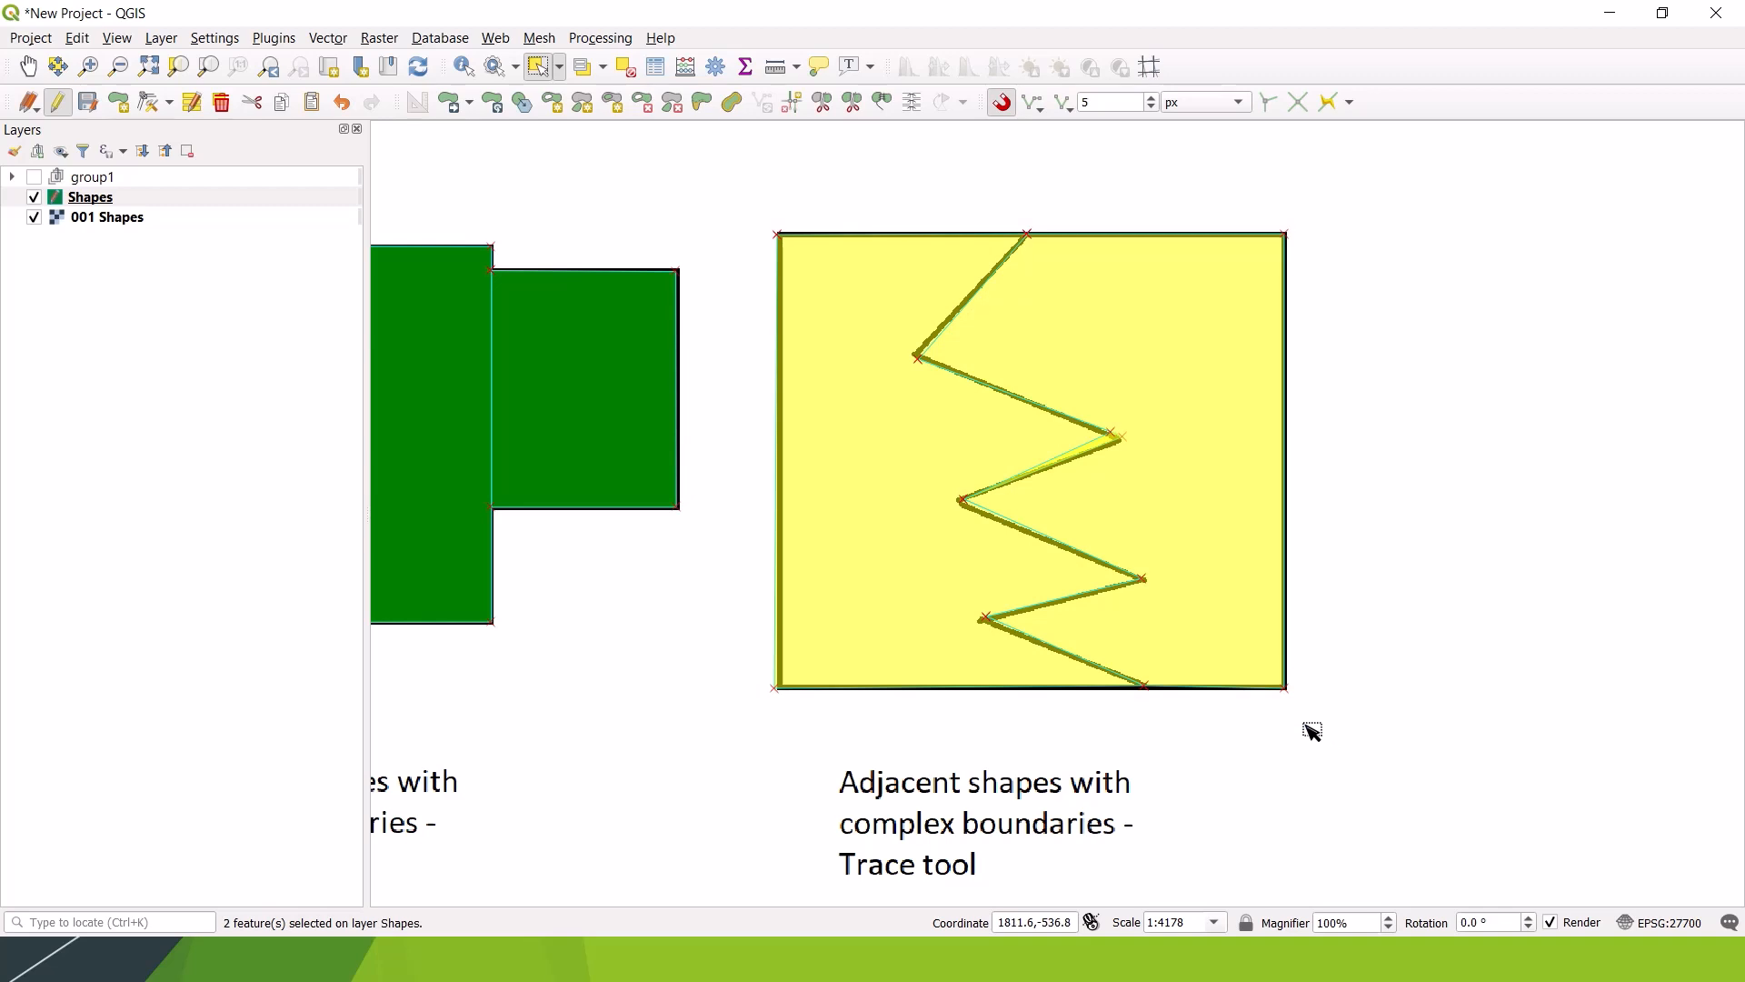
pyautogui.press('Delete')
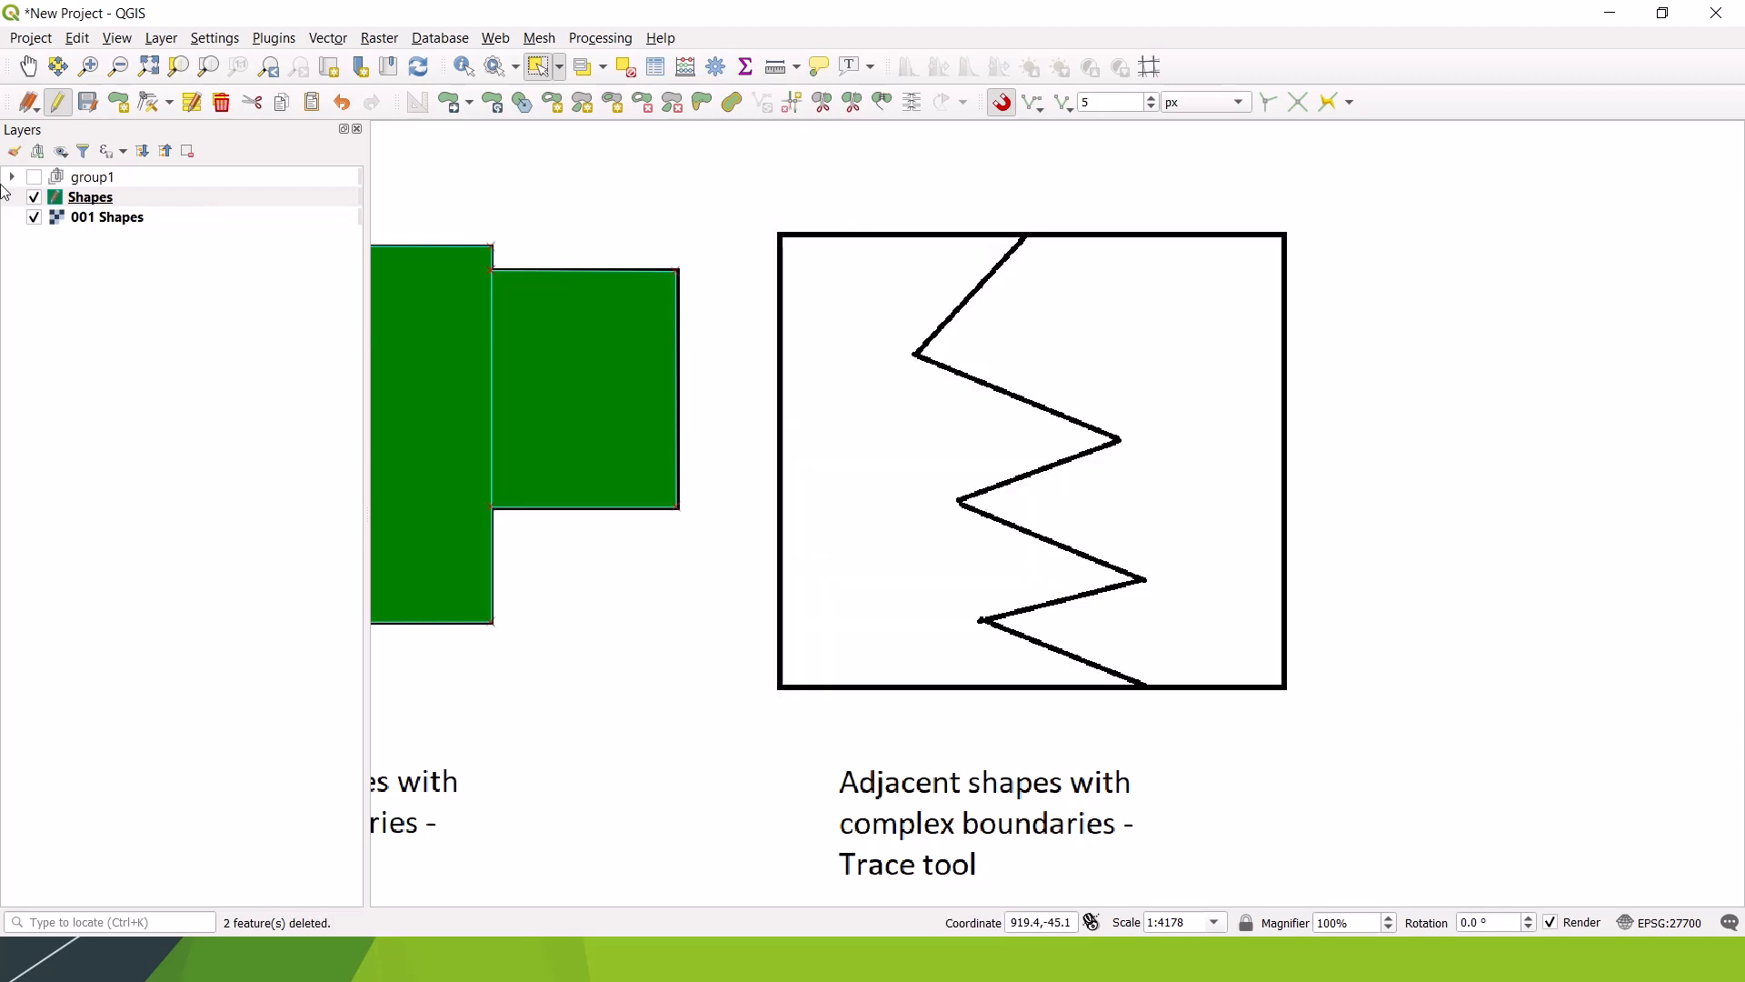
# Step: Start a new polygon at the Trace tool square's upper-left corner, following its top edge and the zigzag to the first right-hand tip
pyautogui.click(118, 102)
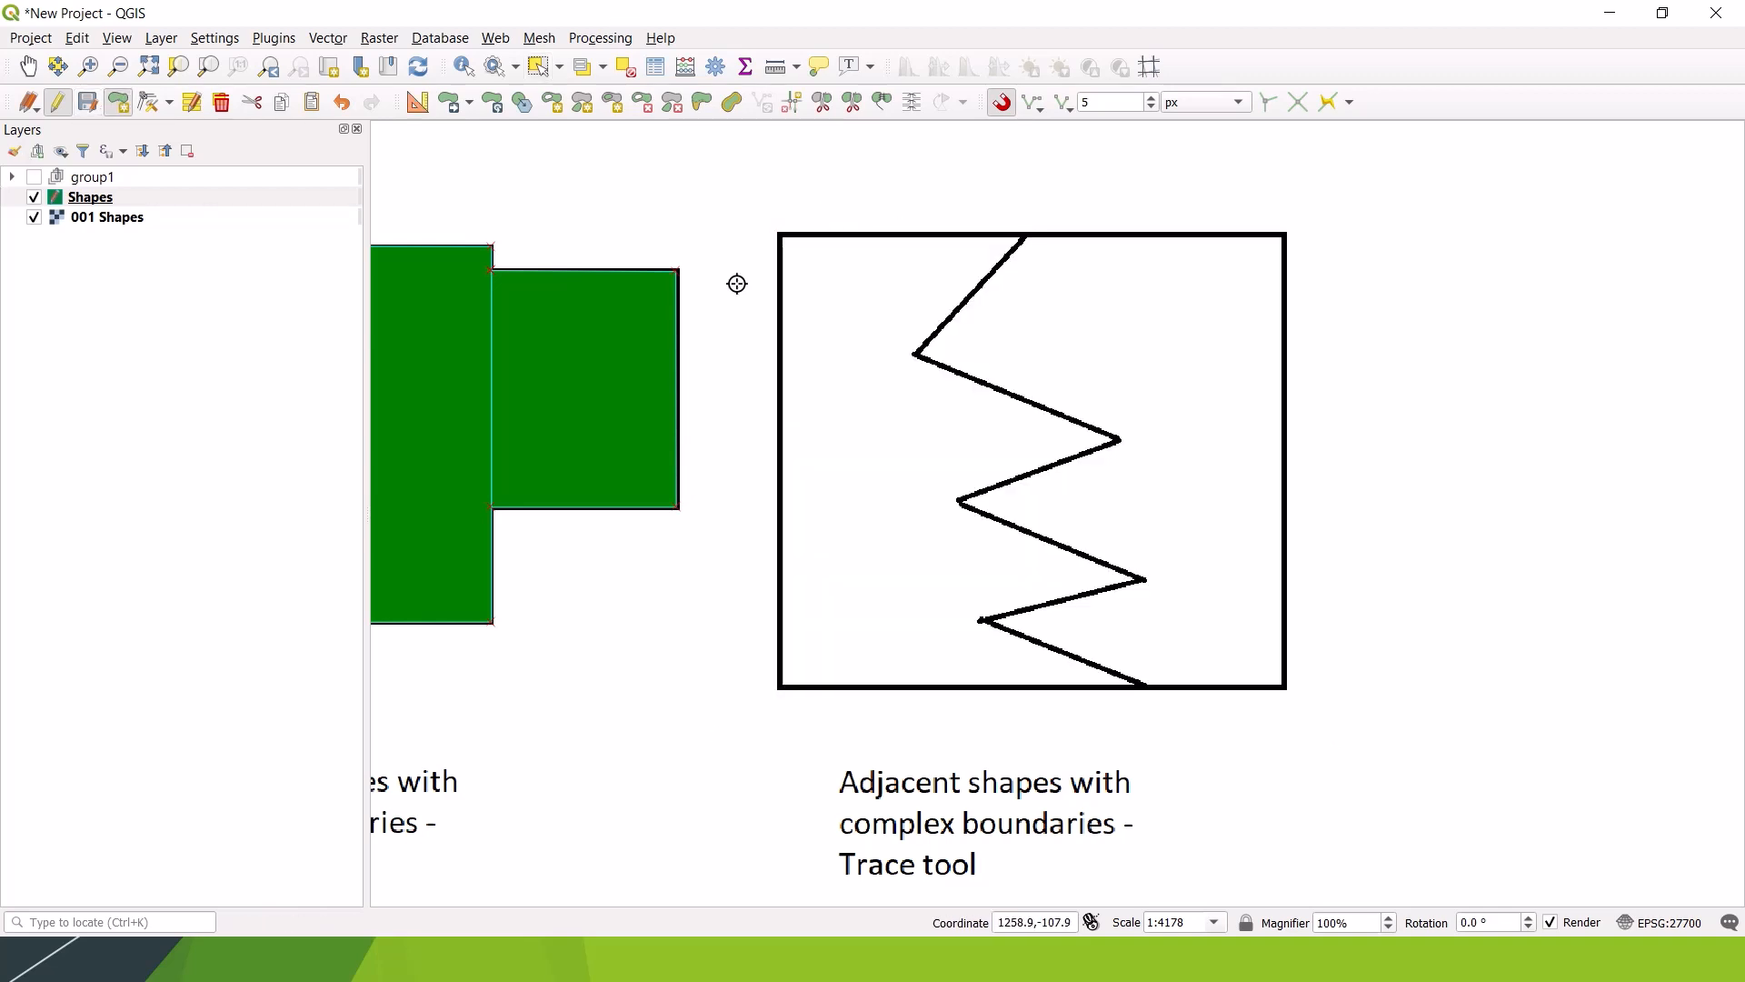
pyautogui.click(777, 234)
pyautogui.scroll(2, 989, 222)
pyautogui.click(1125, 262)
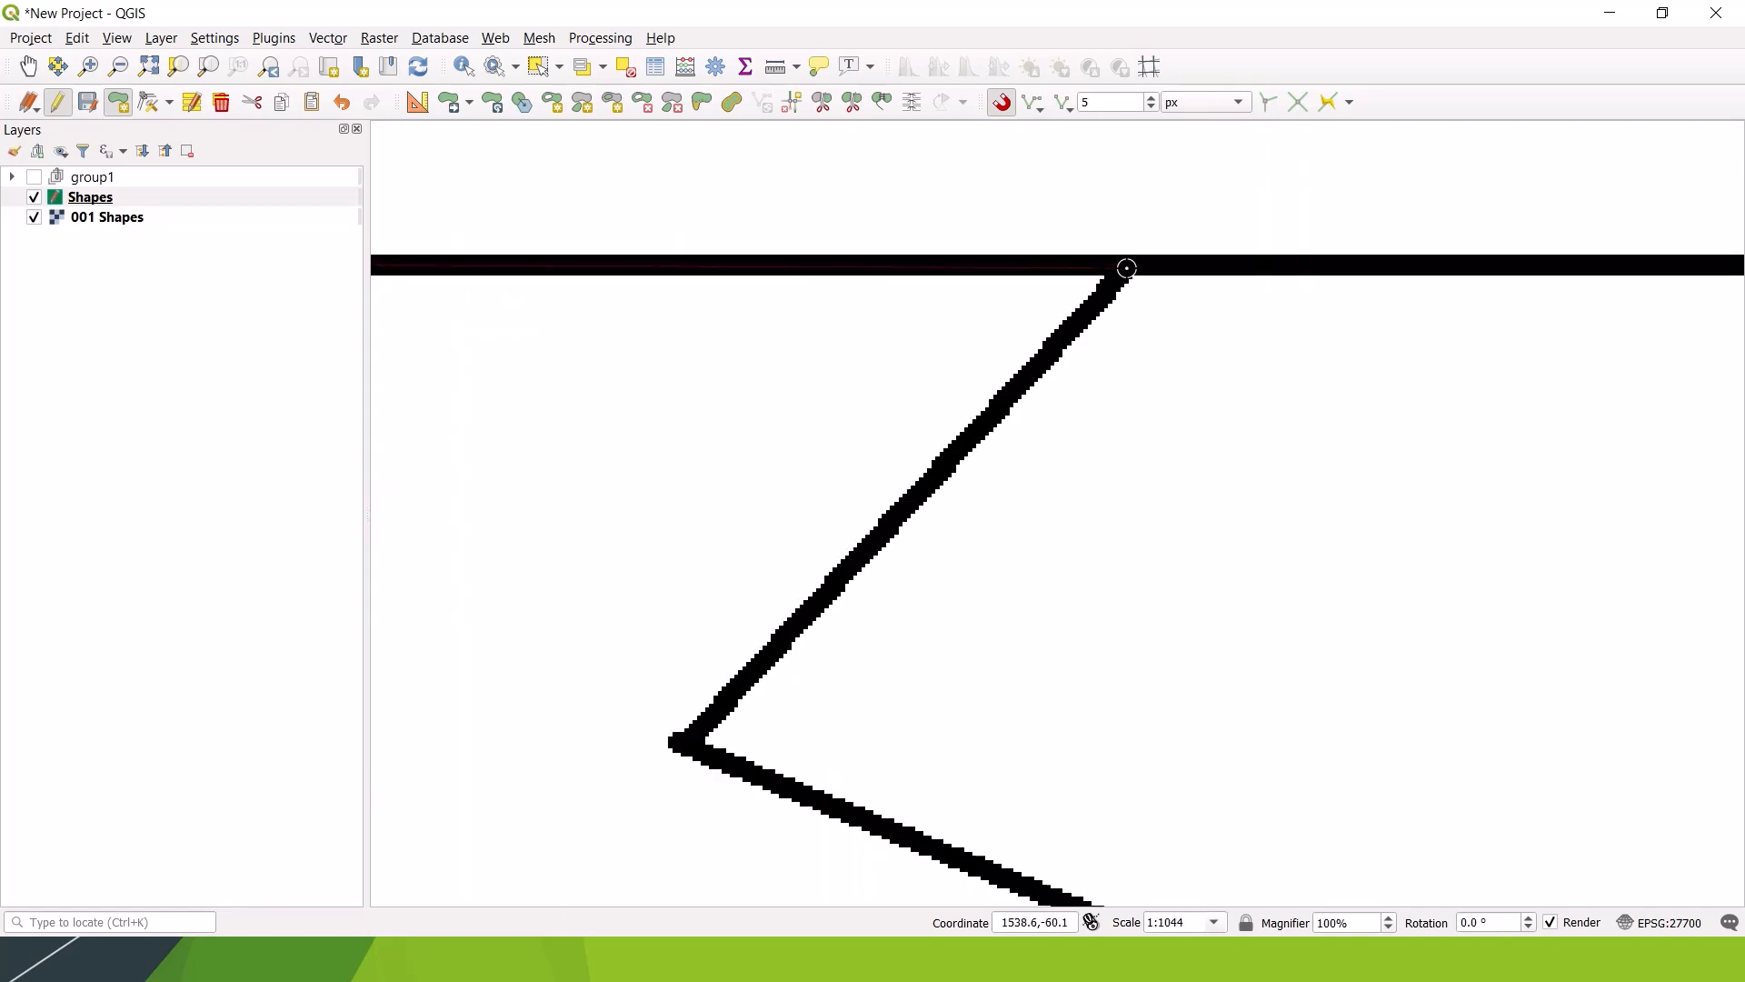
pyautogui.click(687, 743)
pyautogui.scroll(-2, 731, 682)
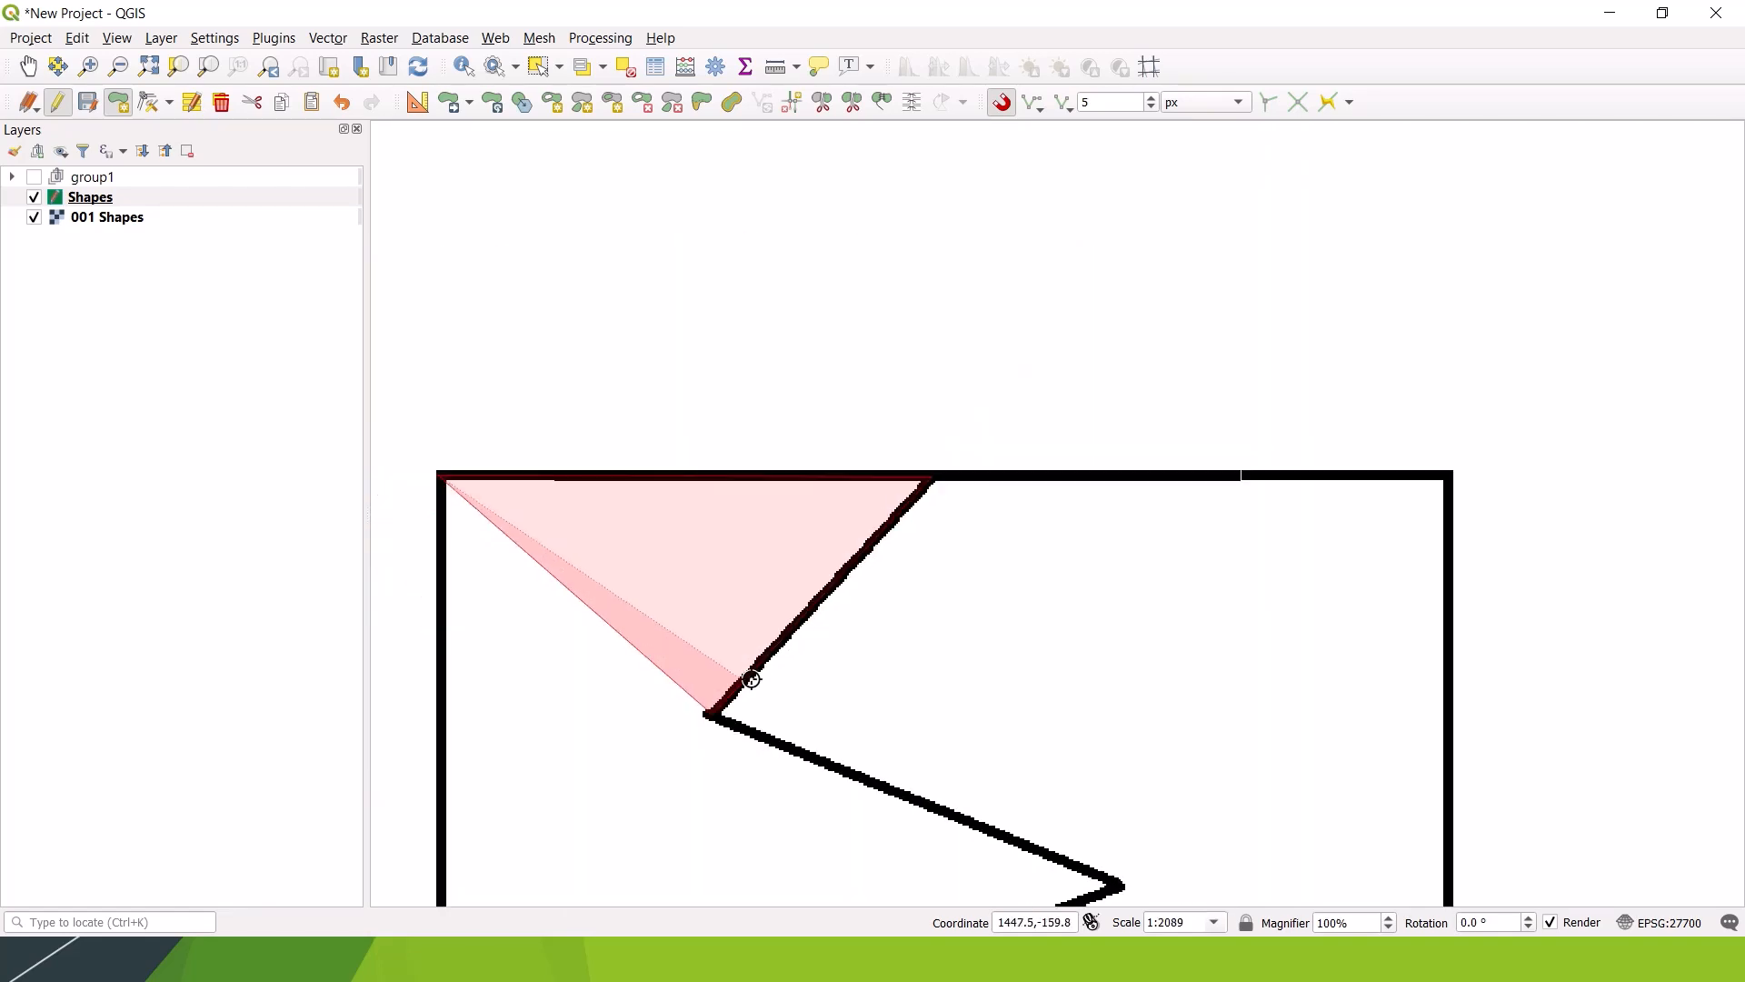
pyautogui.scroll(-1, 627, 509)
pyautogui.scroll(3, 634, 498)
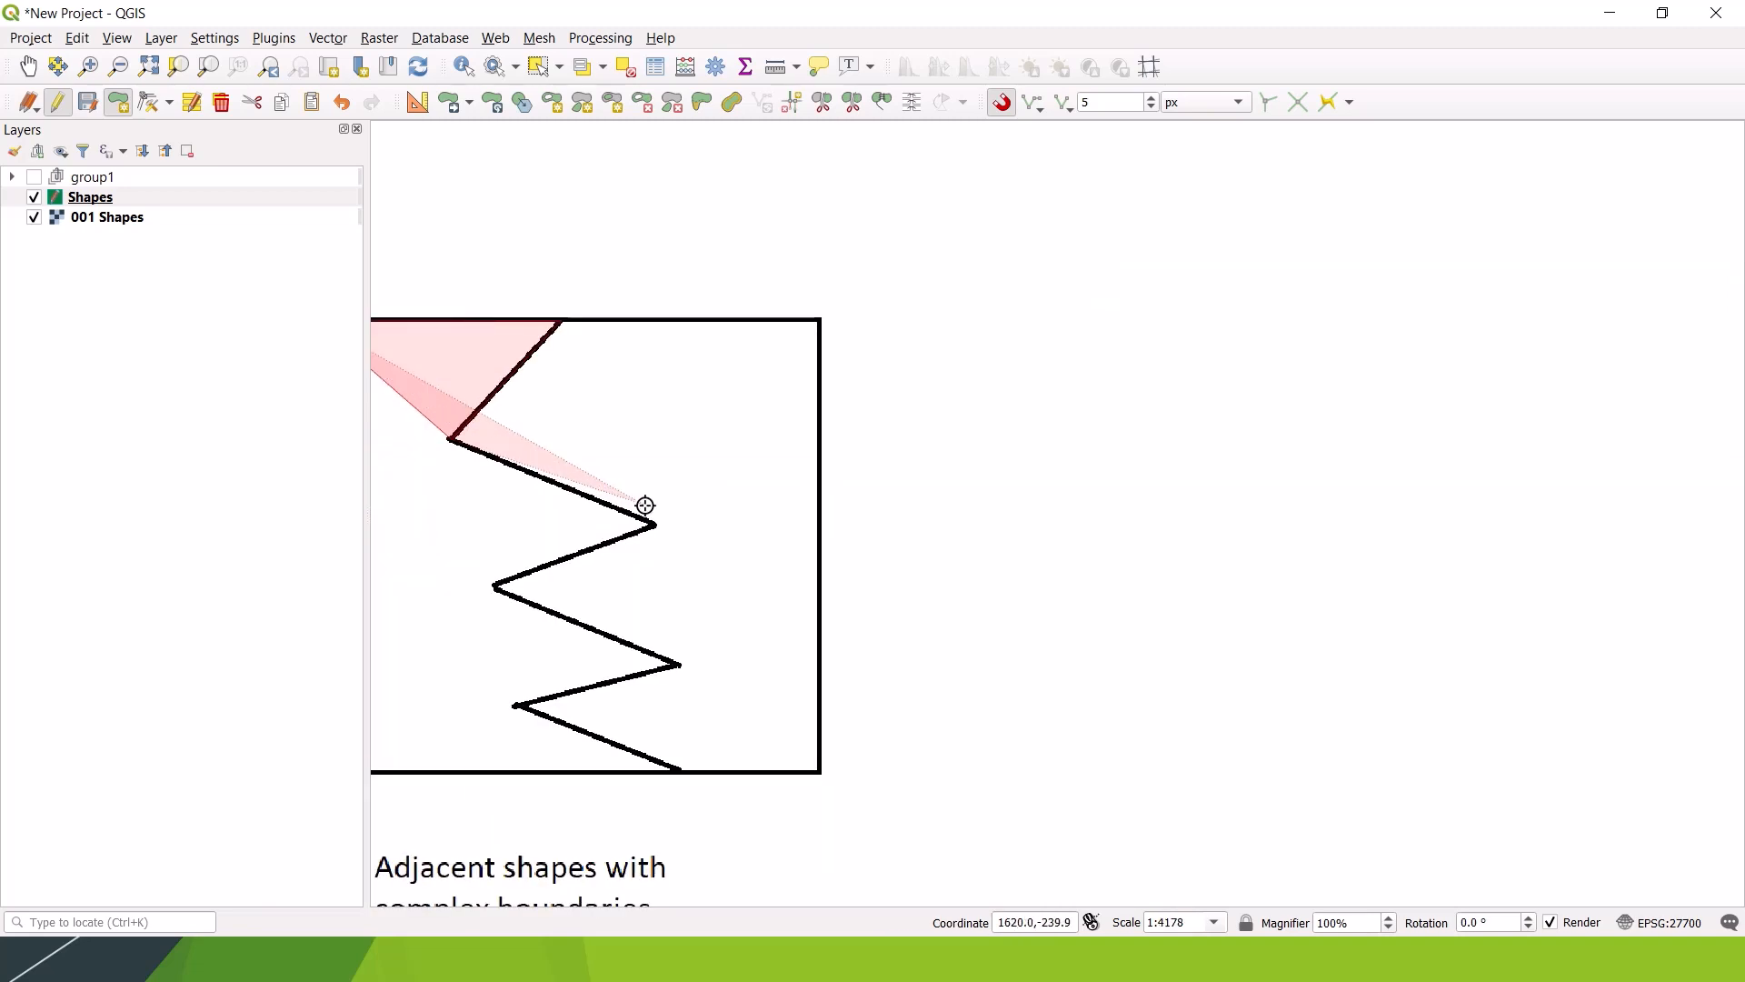
pyautogui.click(670, 582)
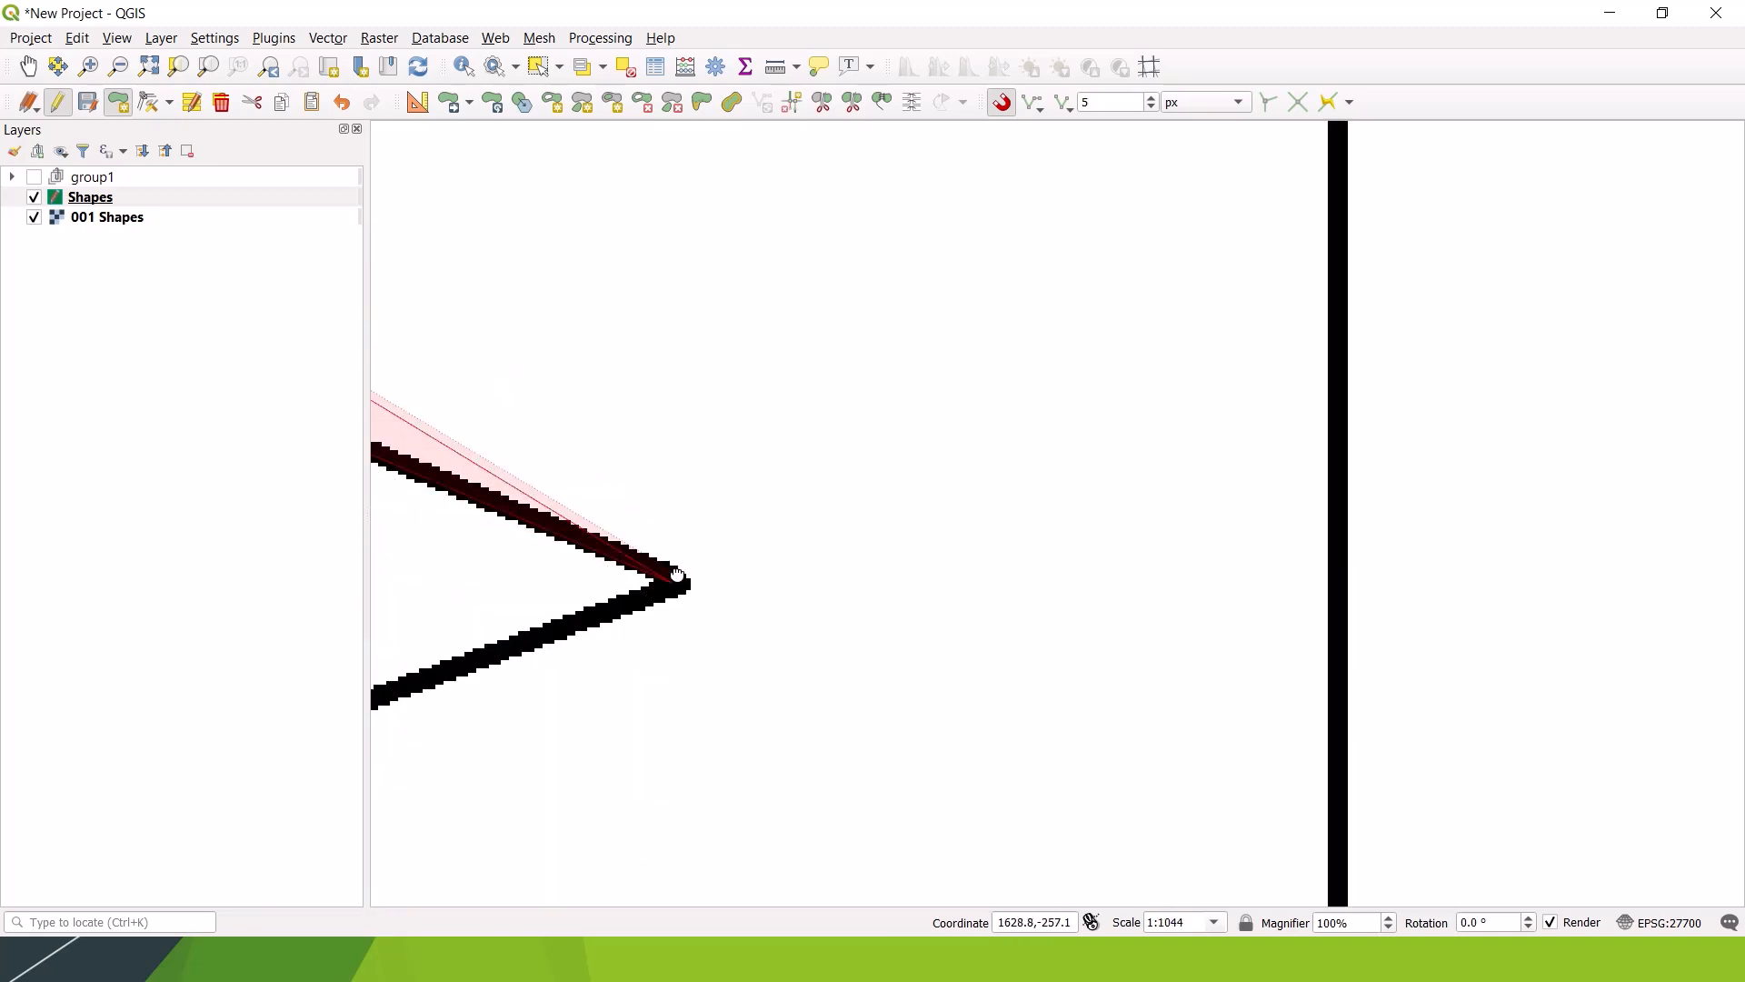
# Step: Continue the polygon through the remaining zigzag corners down to where the line meets the square's bottom edge
pyautogui.moveTo(681, 576); pyautogui.dragTo(1410, 202)
pyautogui.click(777, 448)
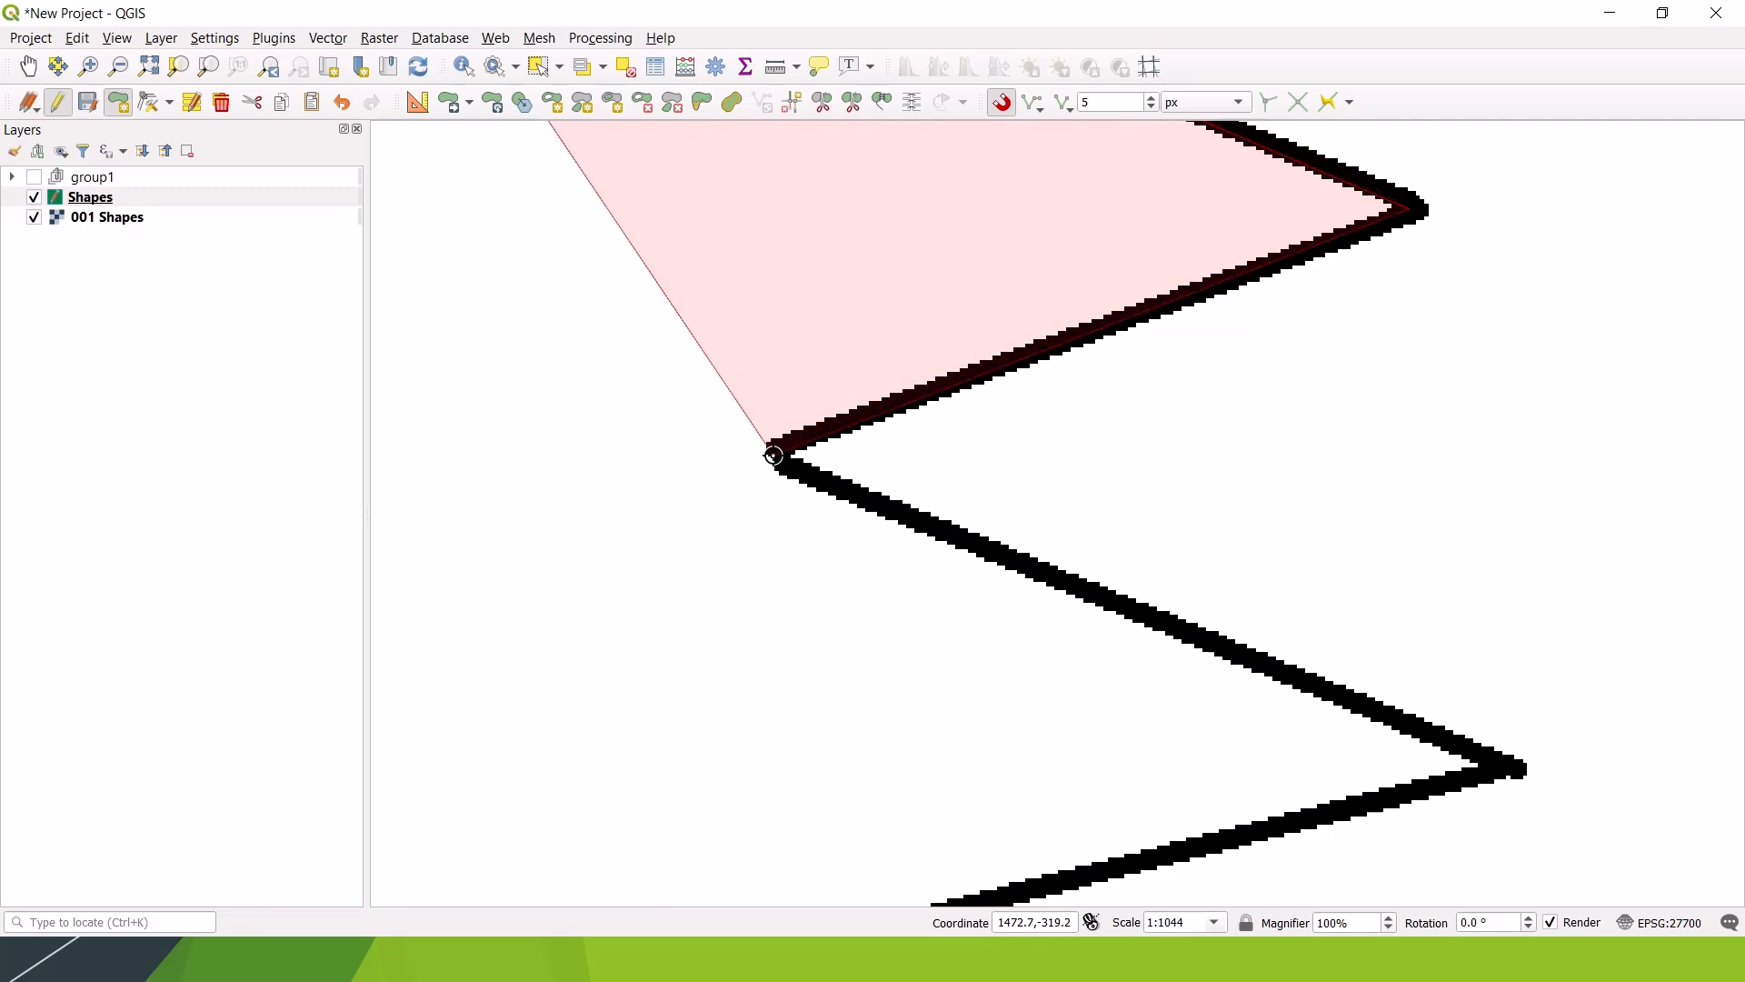
pyautogui.moveTo(778, 451); pyautogui.dragTo(593, 259)
pyautogui.click(1320, 562)
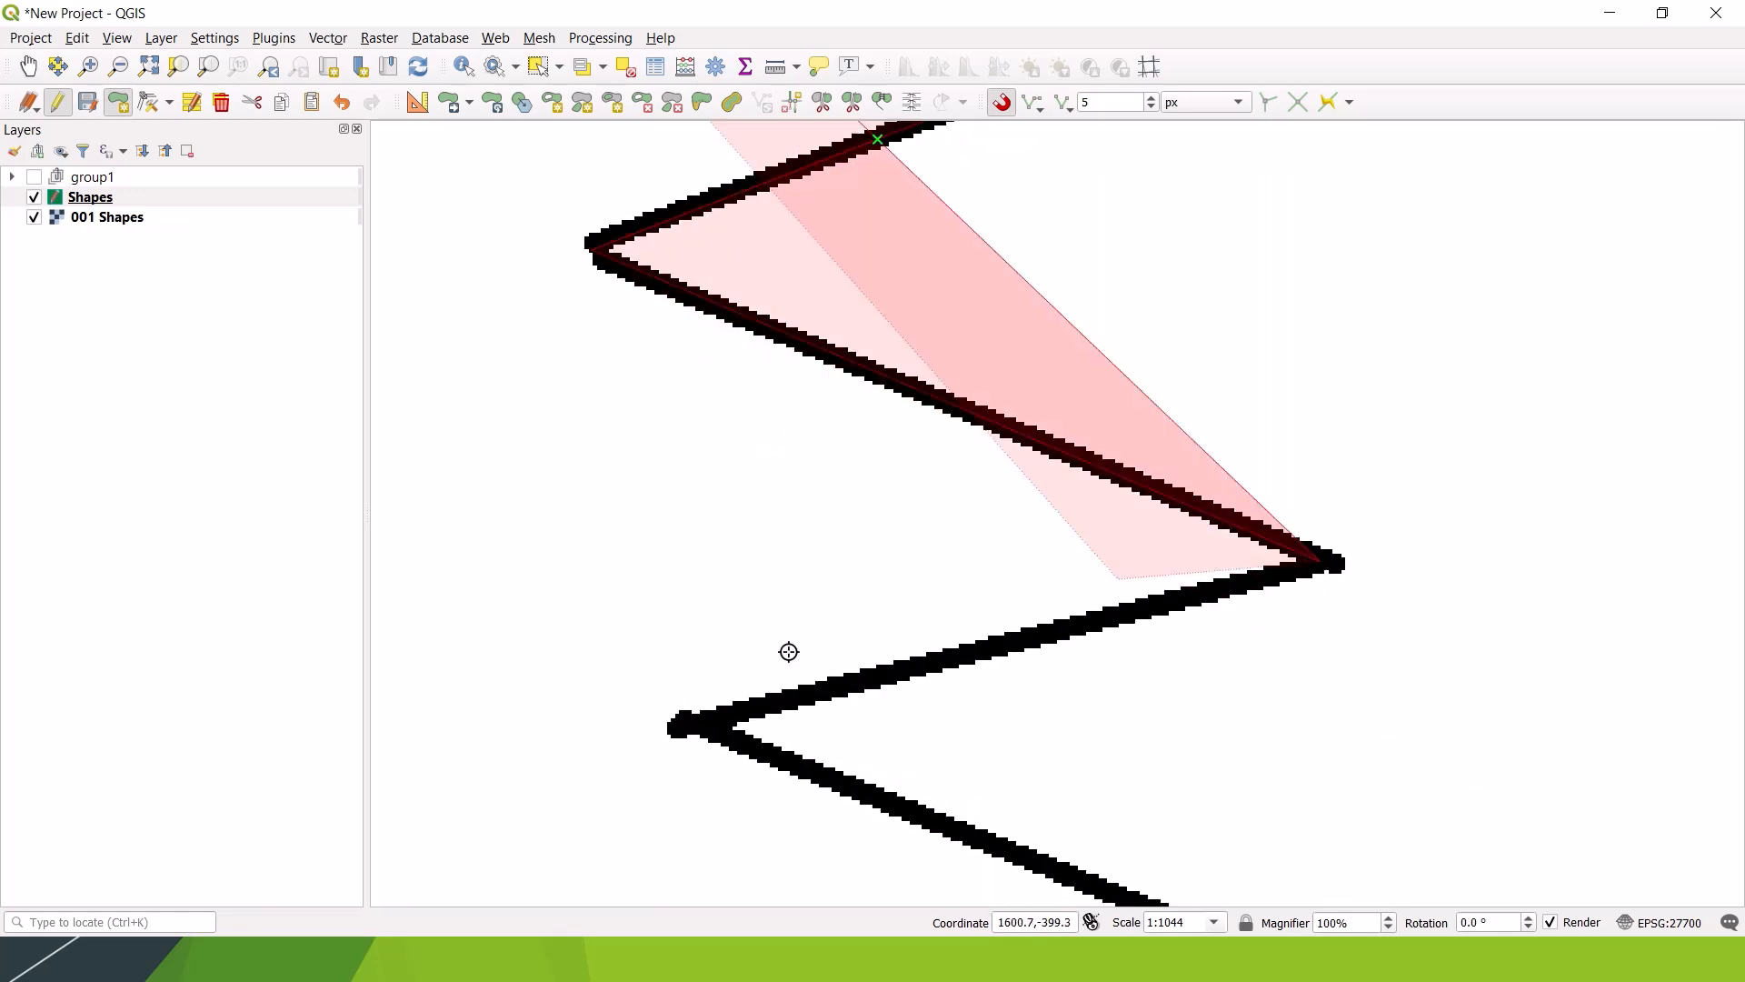
pyautogui.click(692, 723)
pyautogui.moveTo(692, 722); pyautogui.dragTo(504, 189)
pyautogui.click(1150, 465)
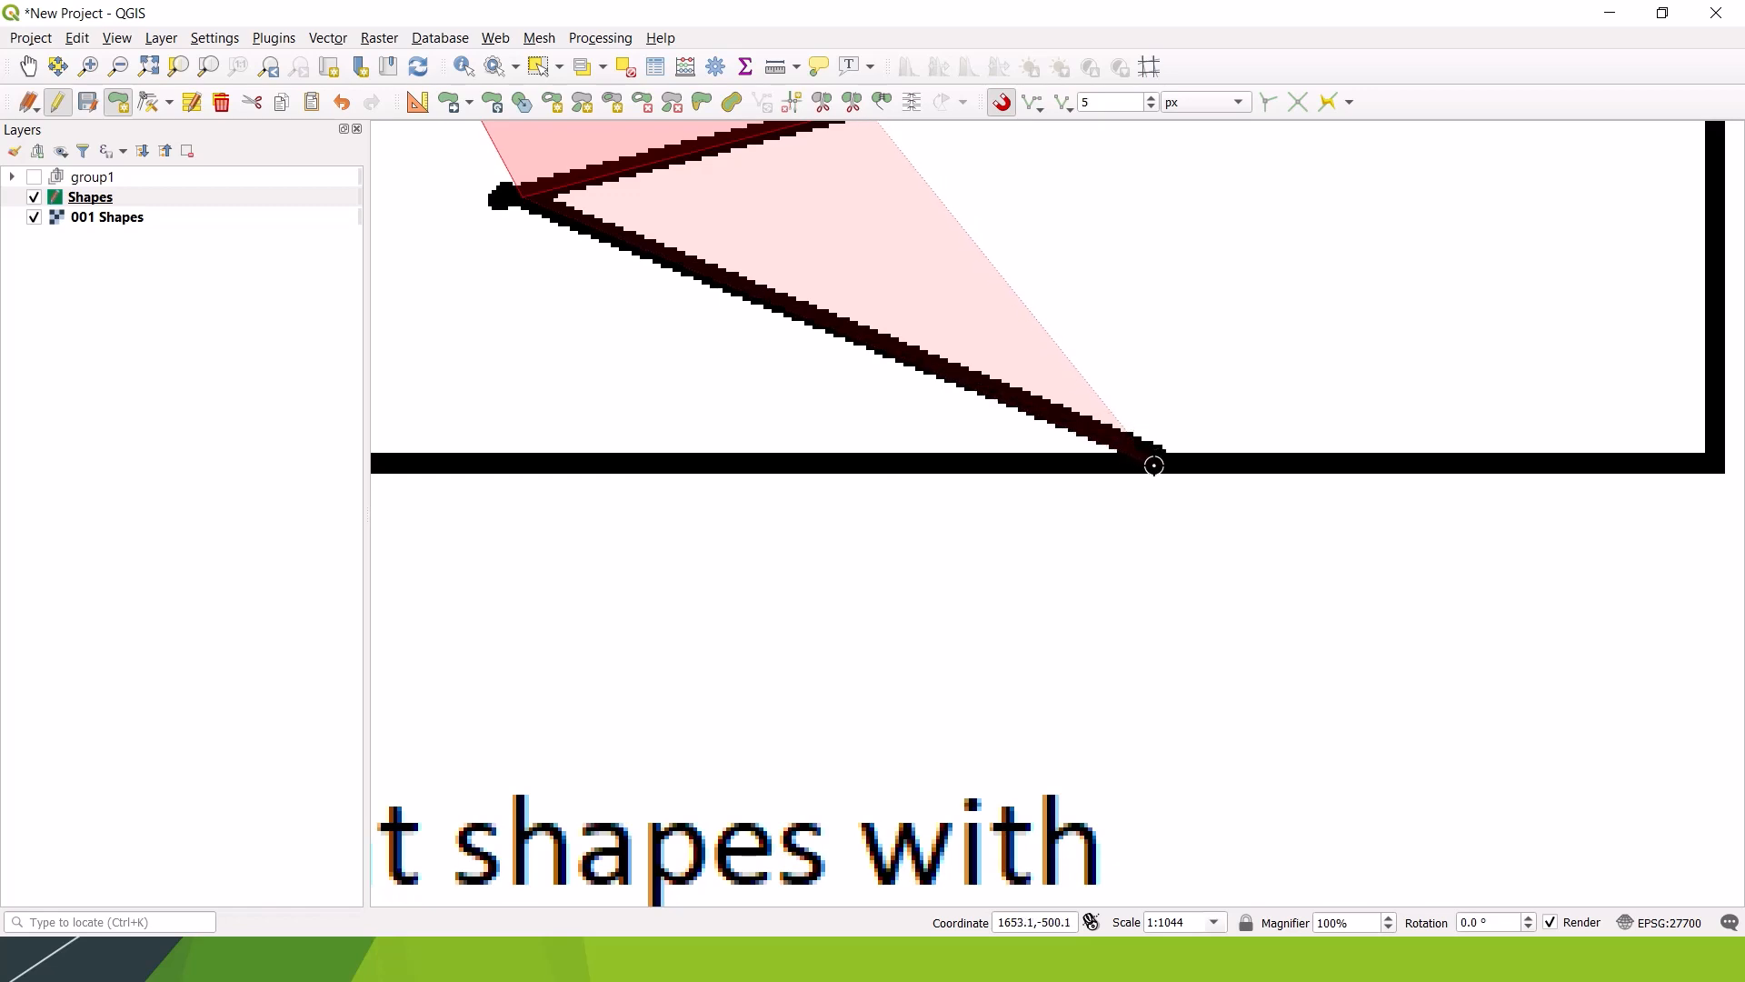
# Step: Place the polygon's lower-left corner and finish the left part with blank attributes
pyautogui.scroll(-1, 853, 514)
pyautogui.moveTo(736, 490); pyautogui.dragTo(1507, 615)
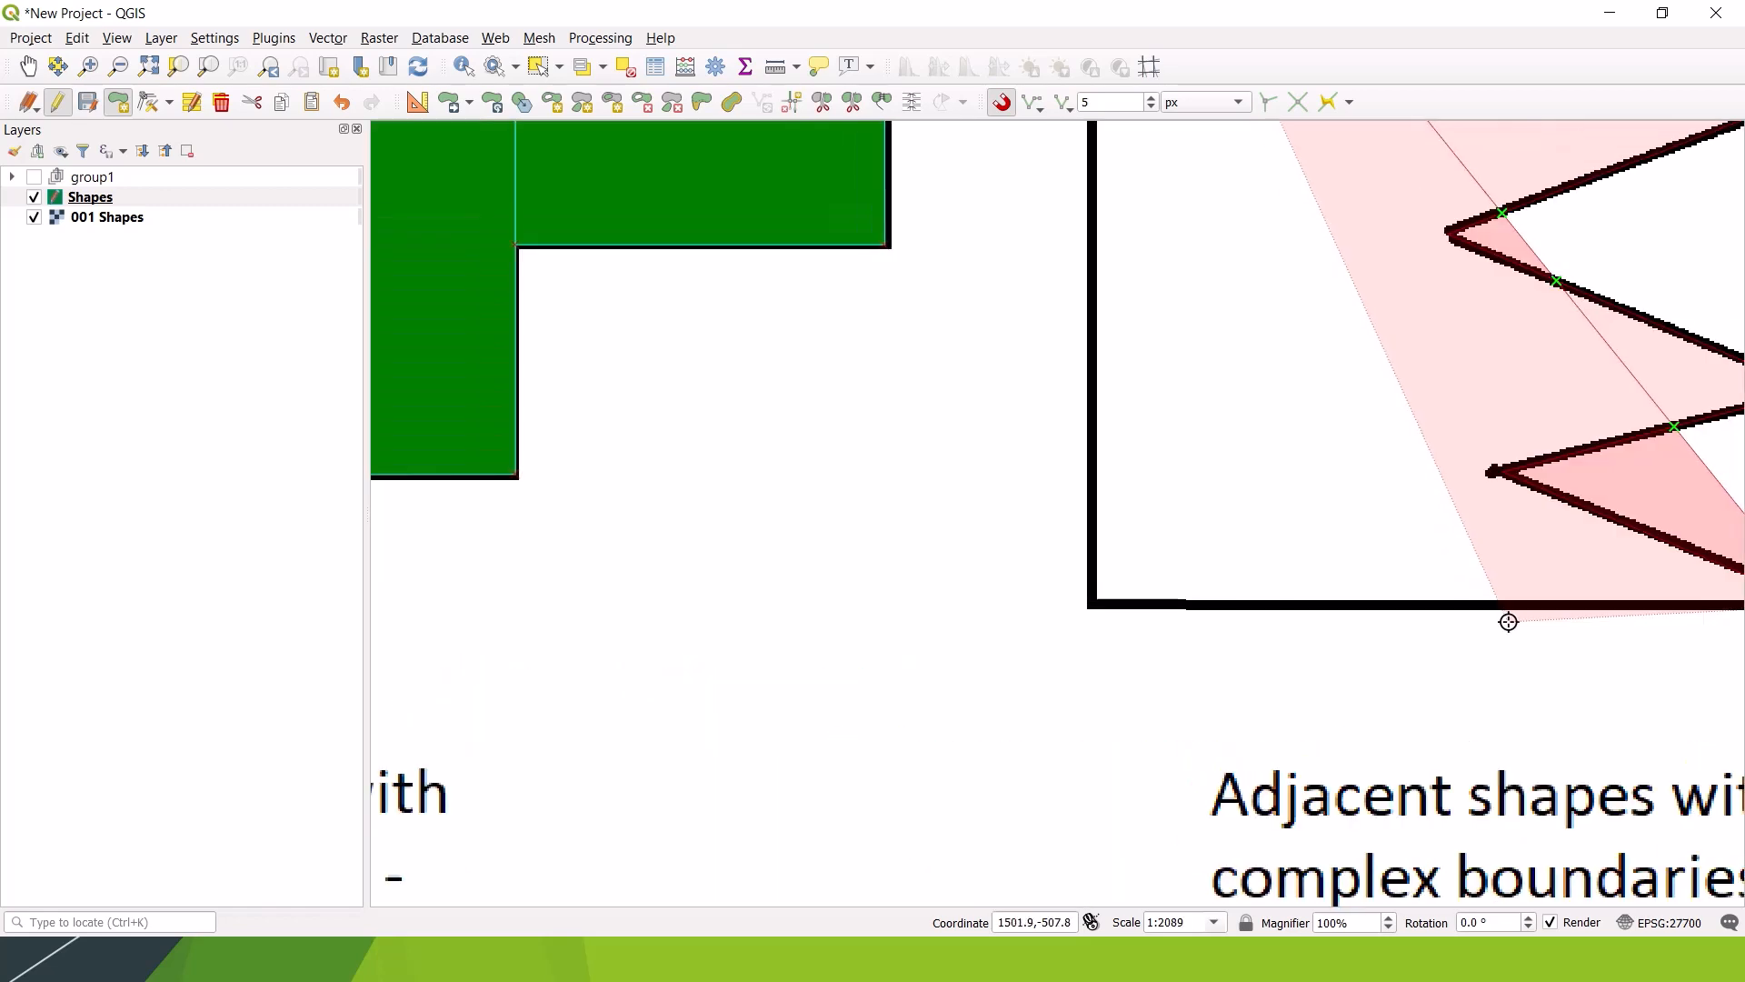
pyautogui.click(1094, 605)
pyautogui.scroll(-2, 1204, 386)
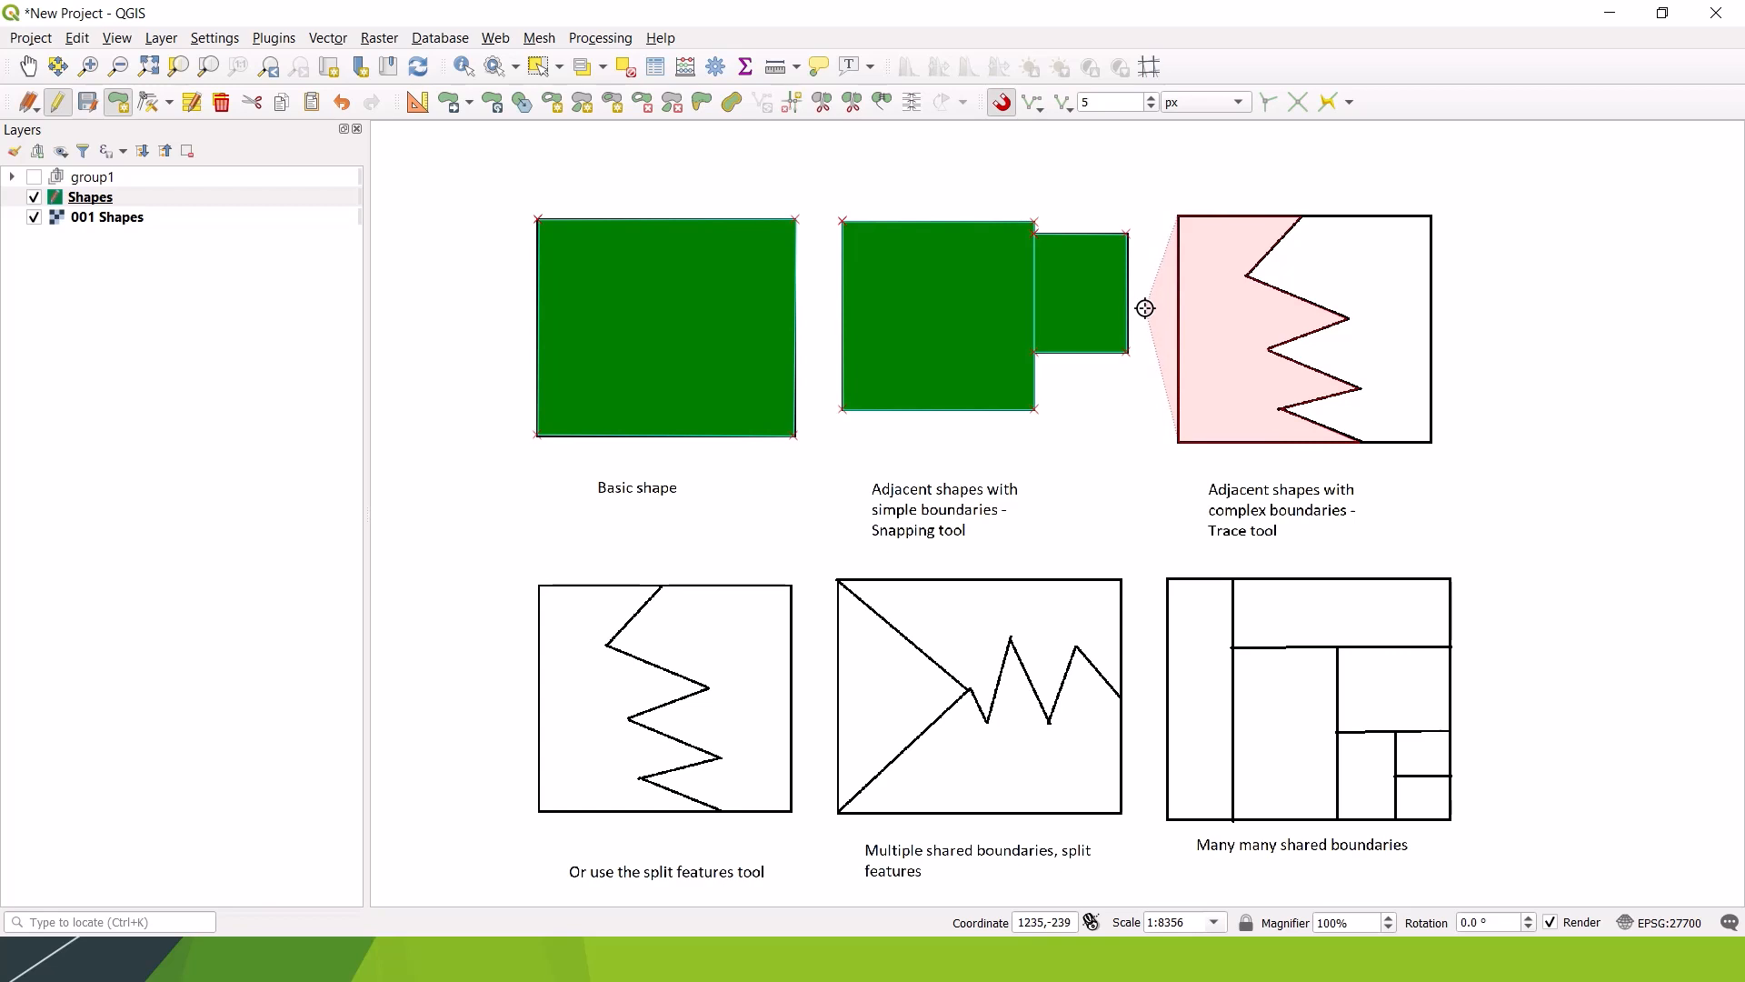
pyautogui.rightClick(1144, 319)
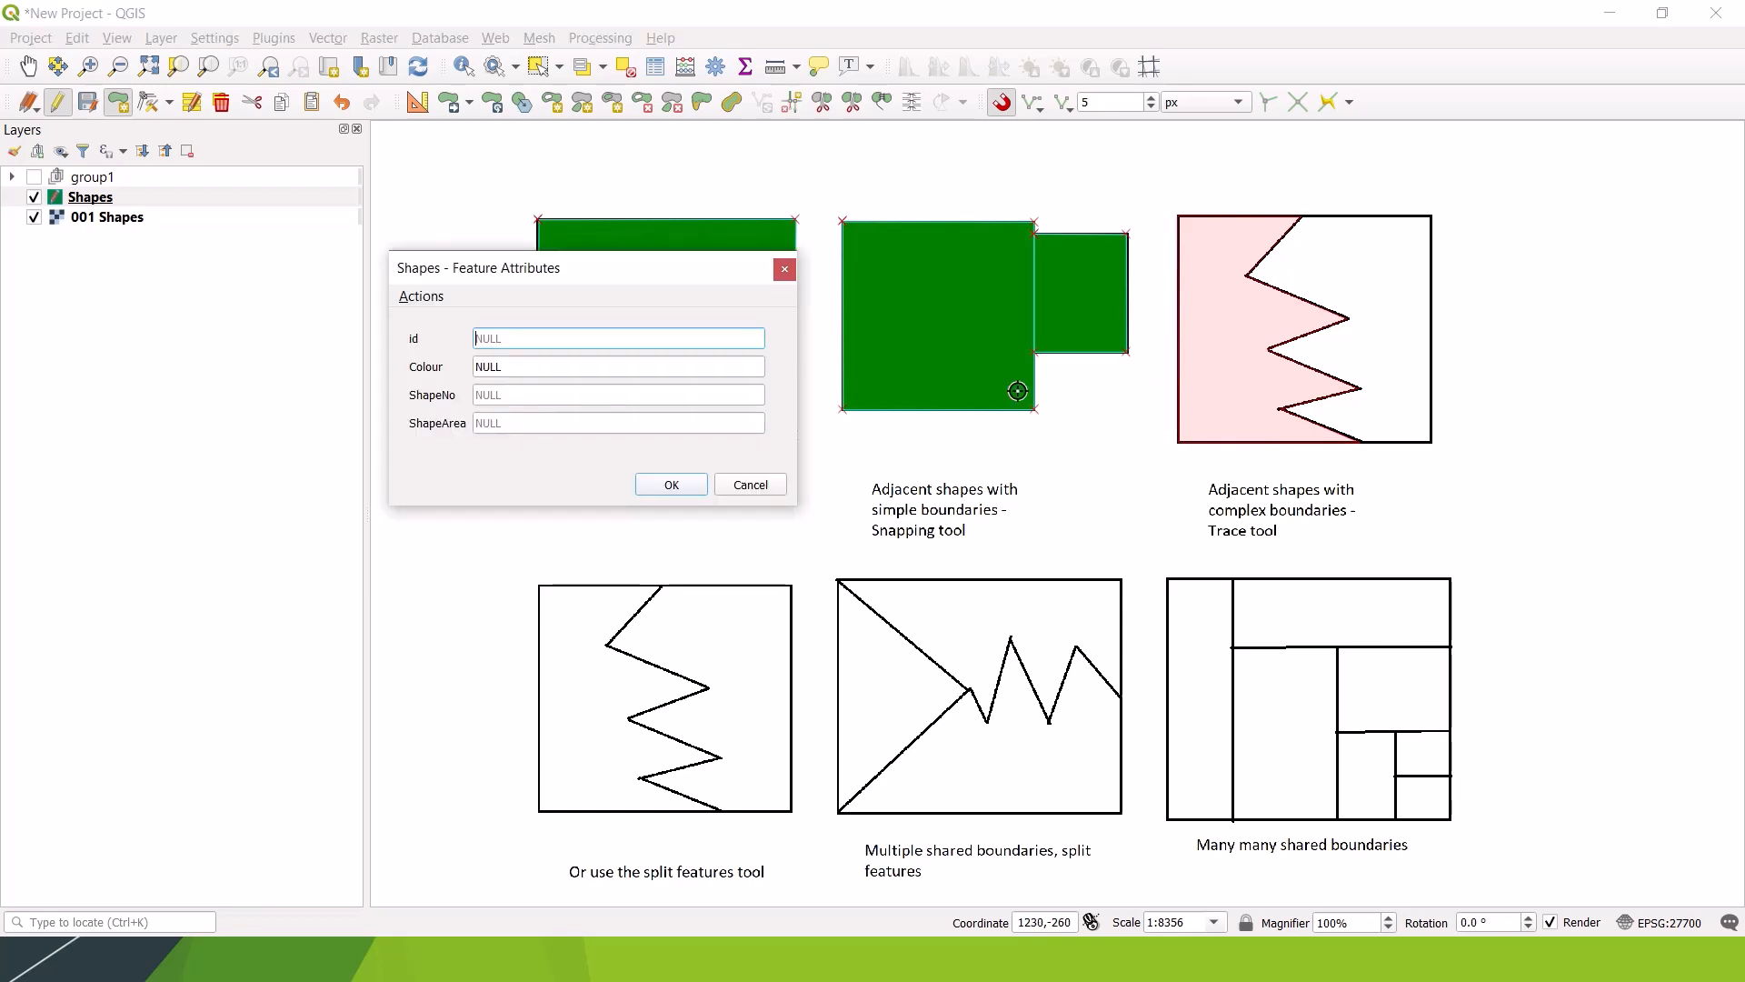
pyautogui.click(670, 485)
# Step: Examine the zigzag boundary shared by the Trace tool square's two polygons for gaps at large scales, and open the snapping type options
pyautogui.moveTo(1527, 339); pyautogui.dragTo(1292, 443)
pyautogui.scroll(1, 1239, 482)
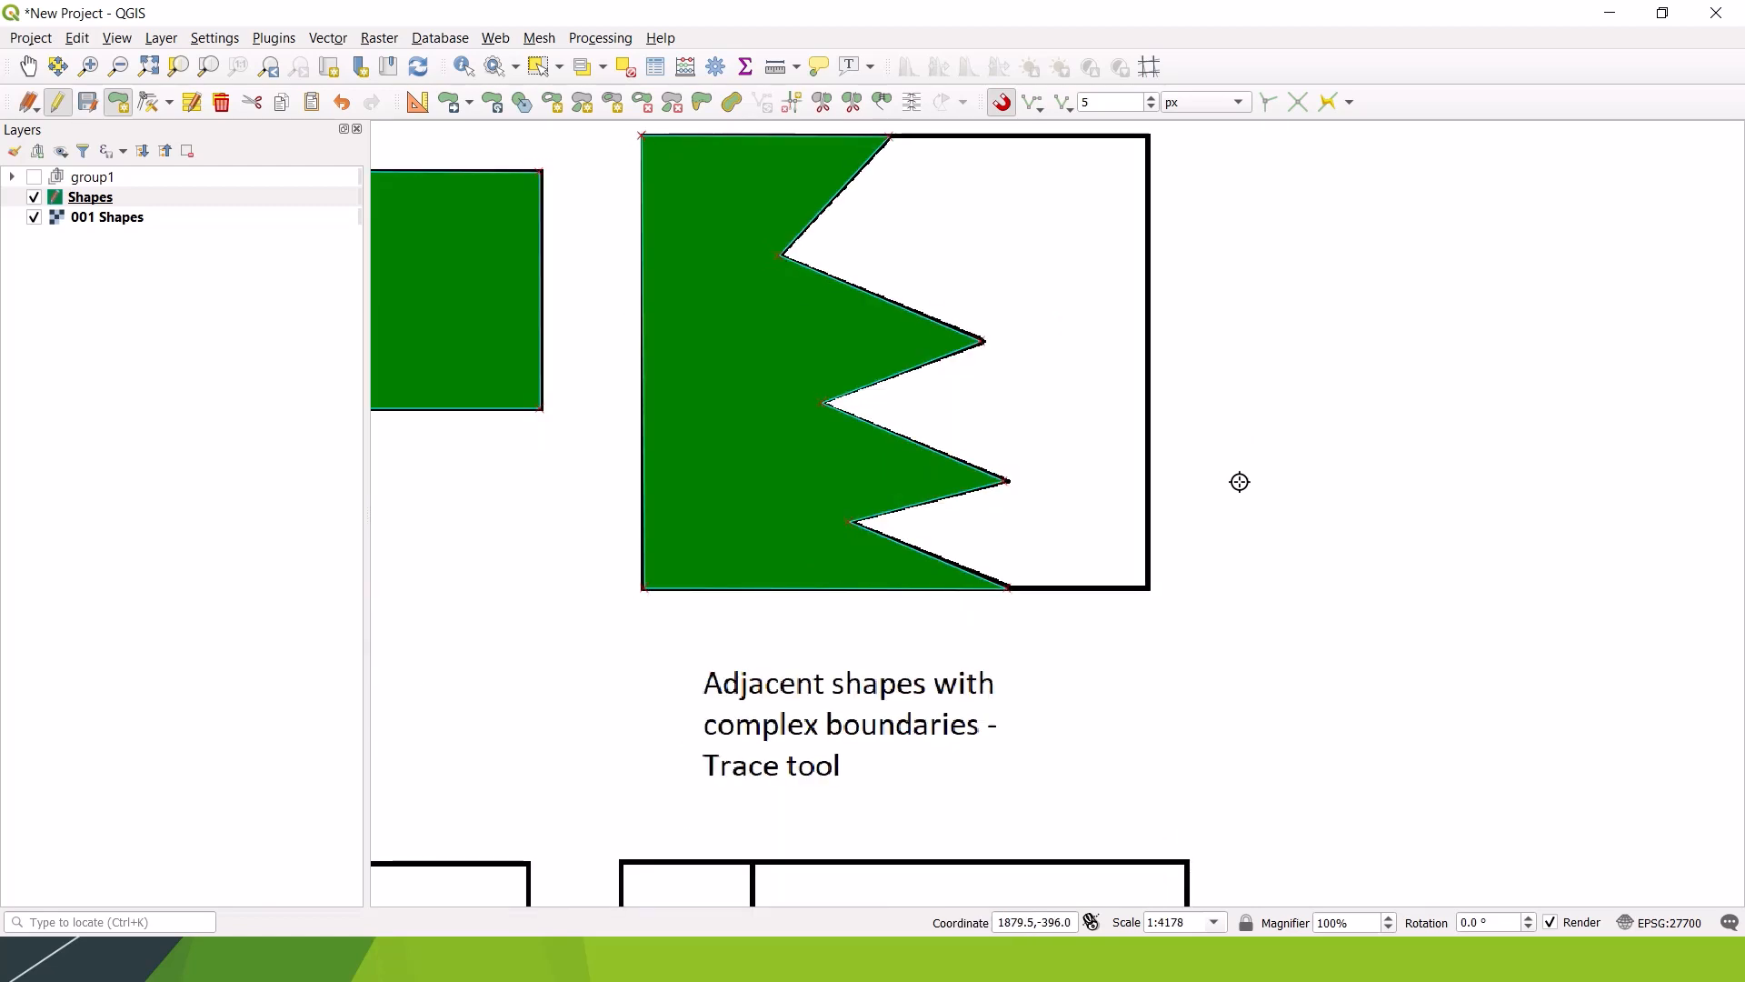
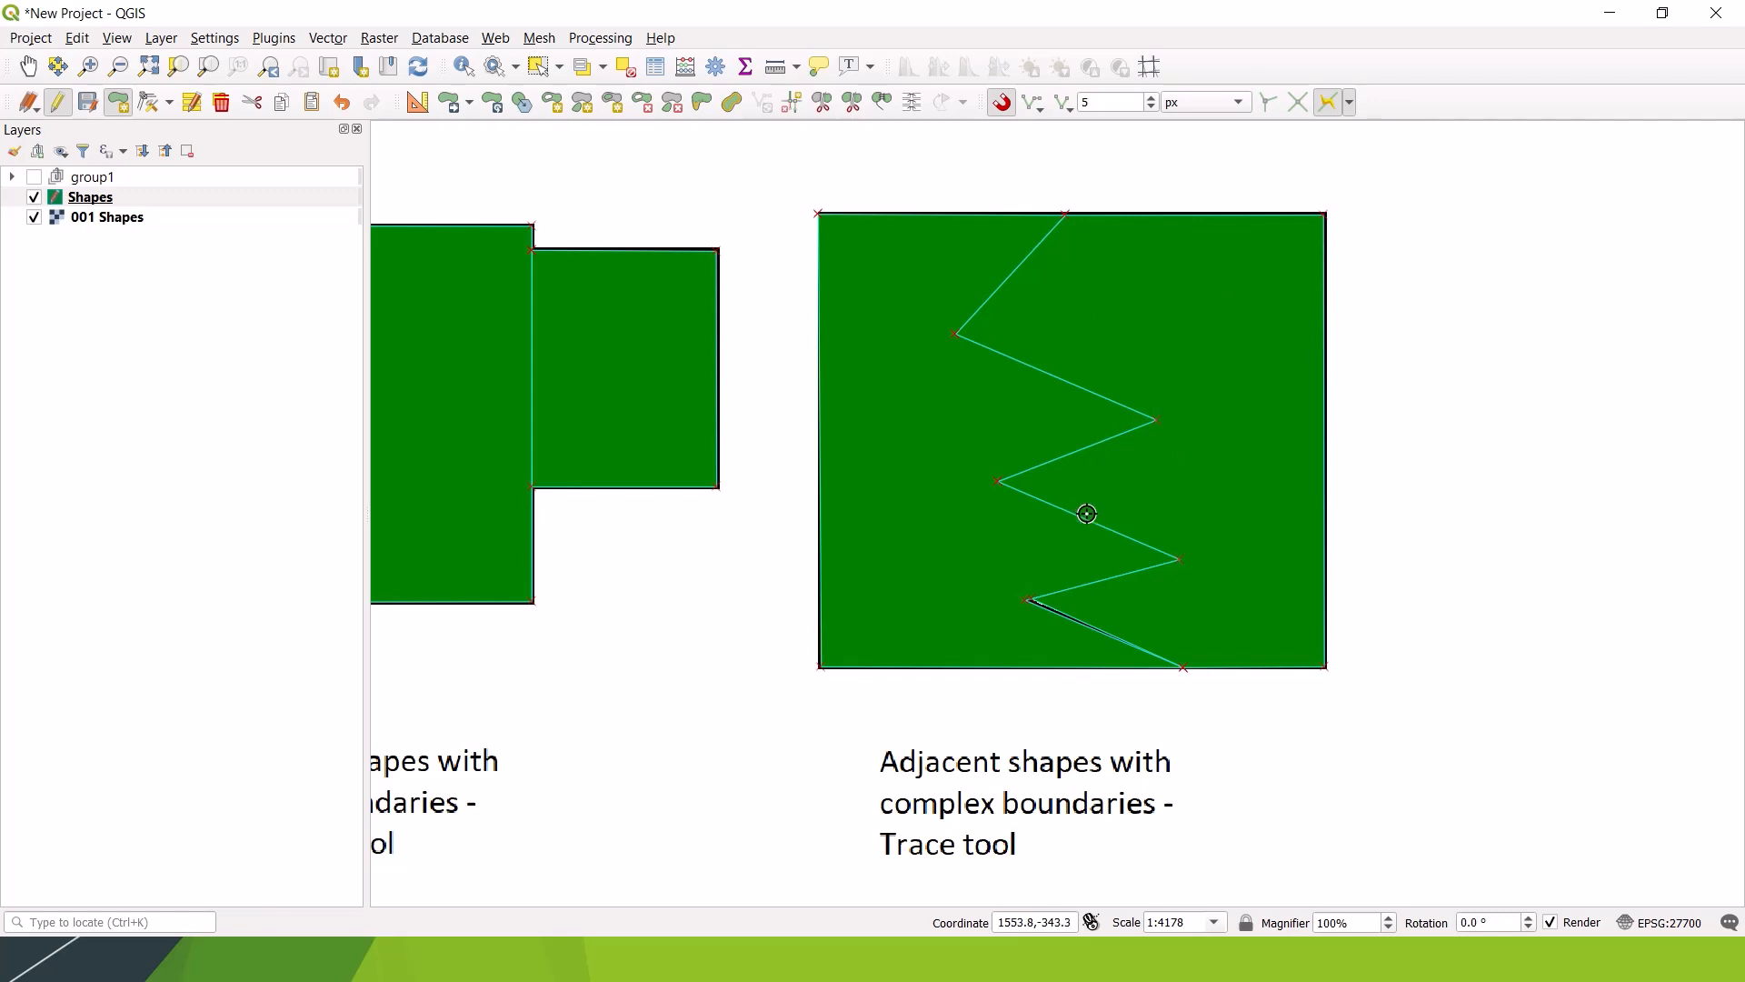
pyautogui.scroll(6, 1147, 396)
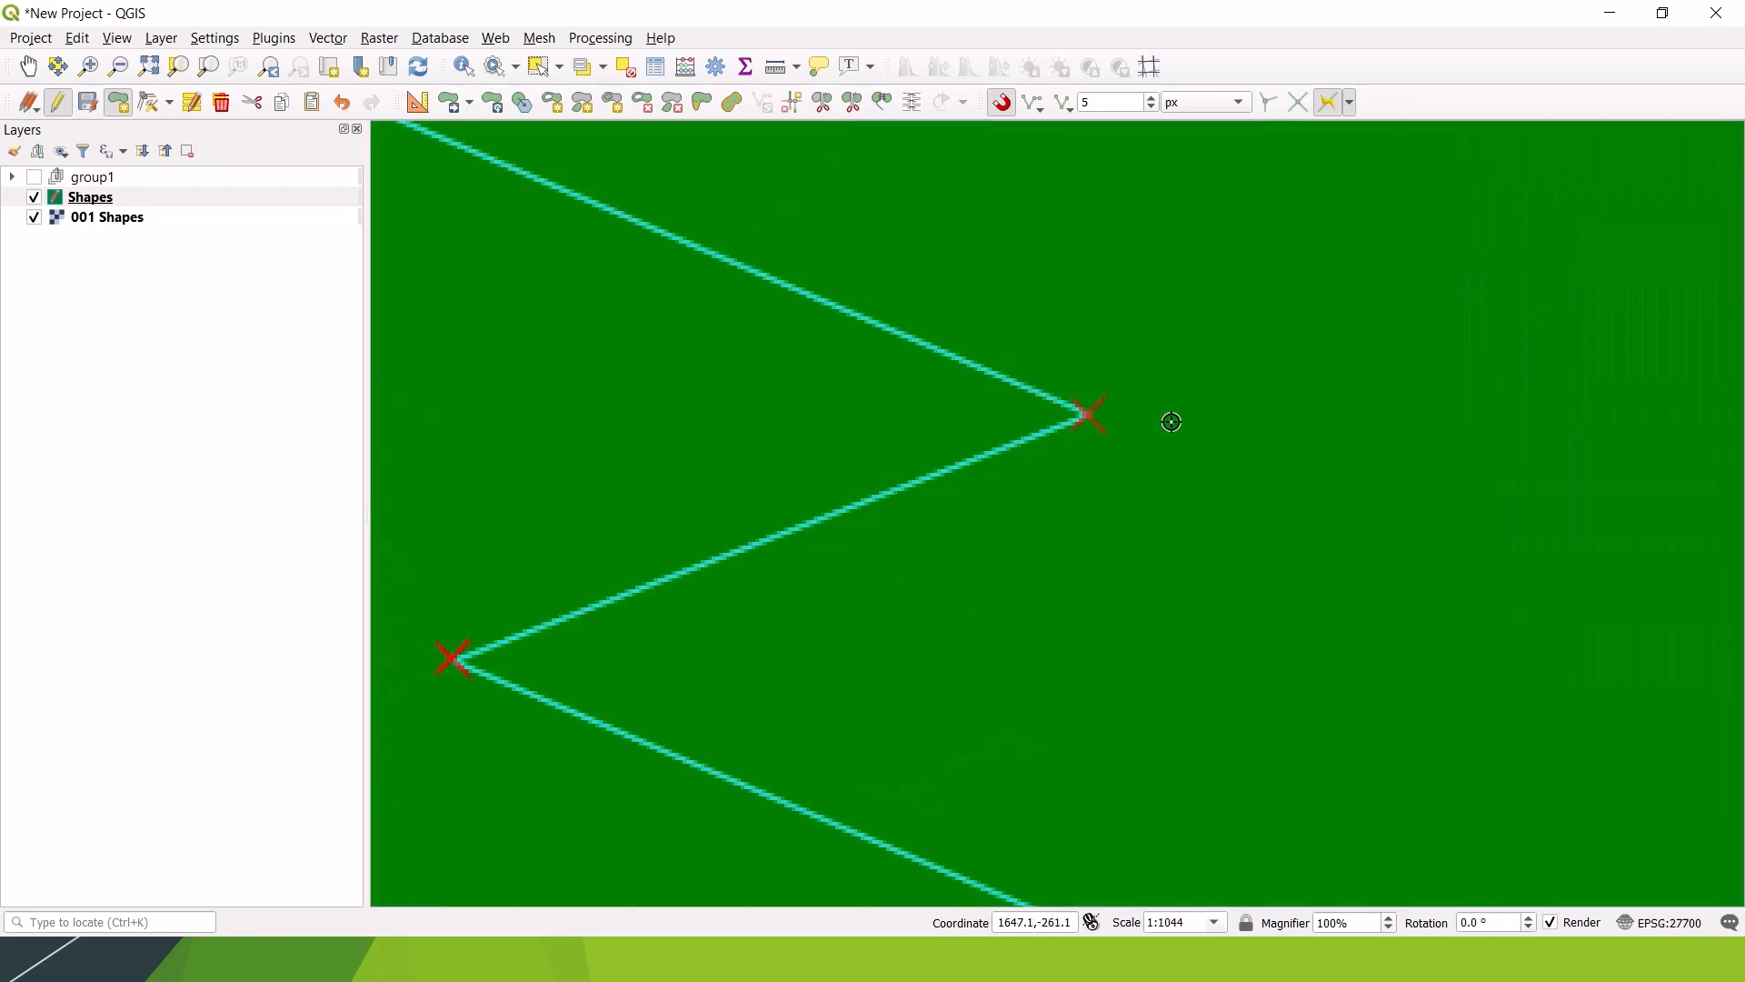
pyautogui.scroll(-7, 1441, 677)
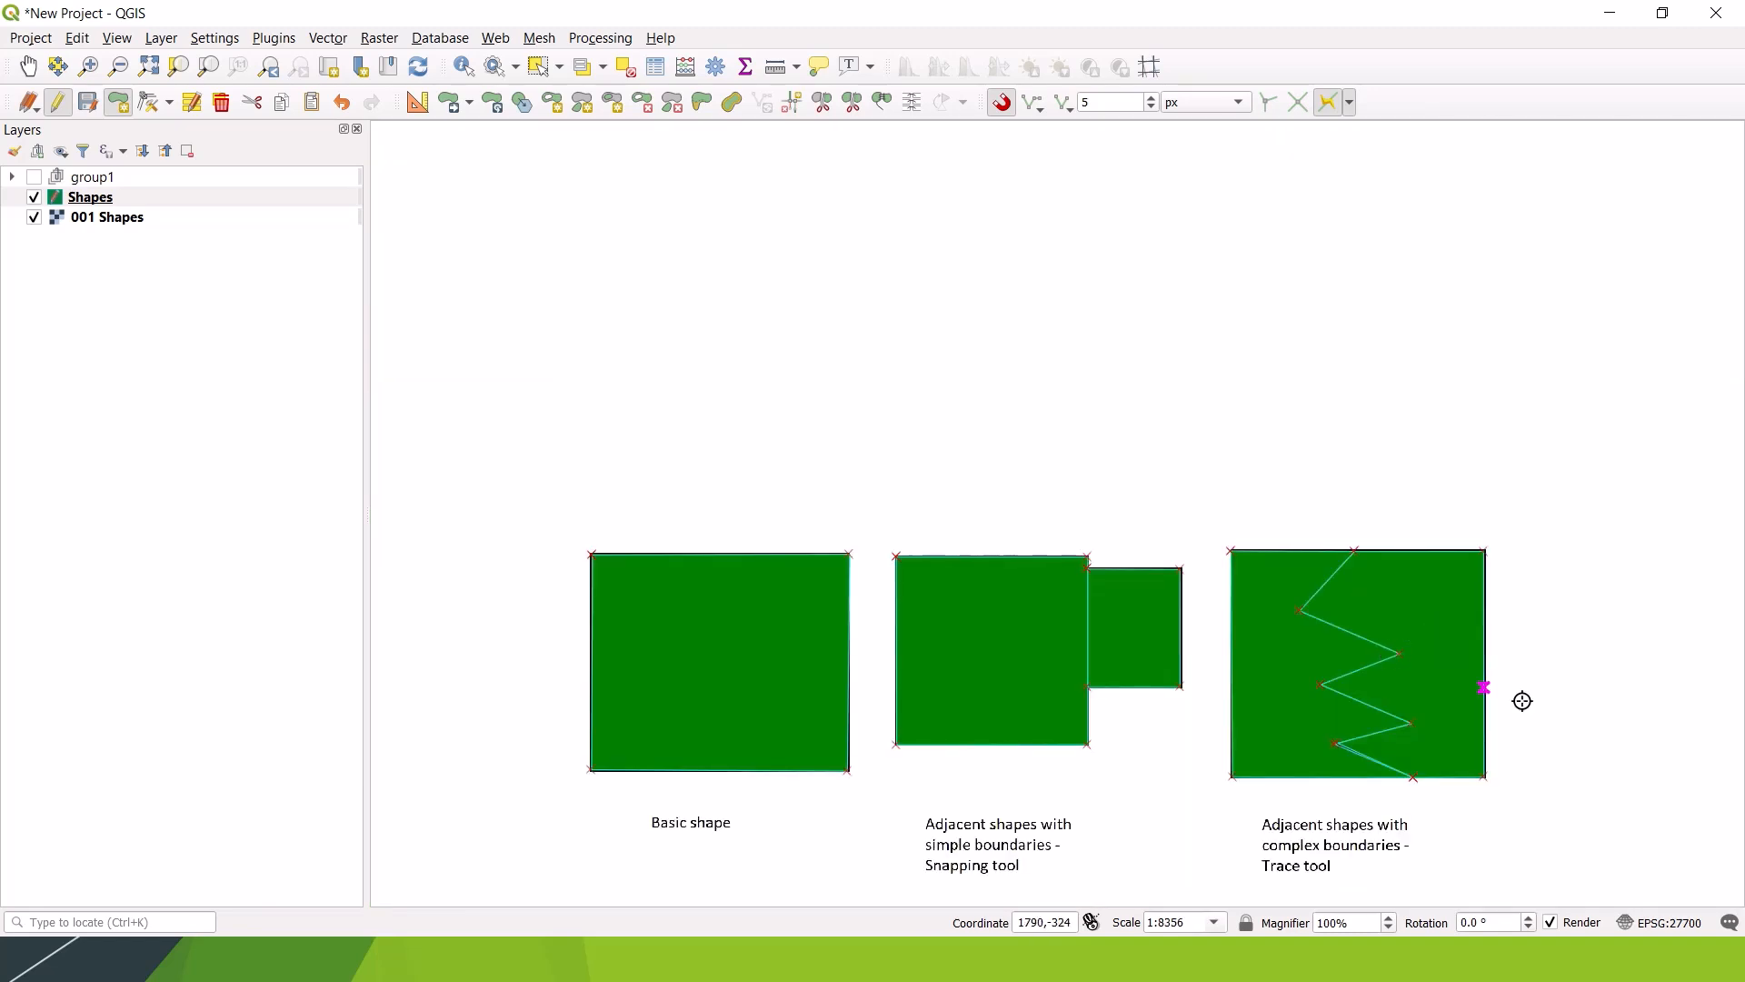
pyautogui.moveTo(1592, 727); pyautogui.dragTo(1475, 683)
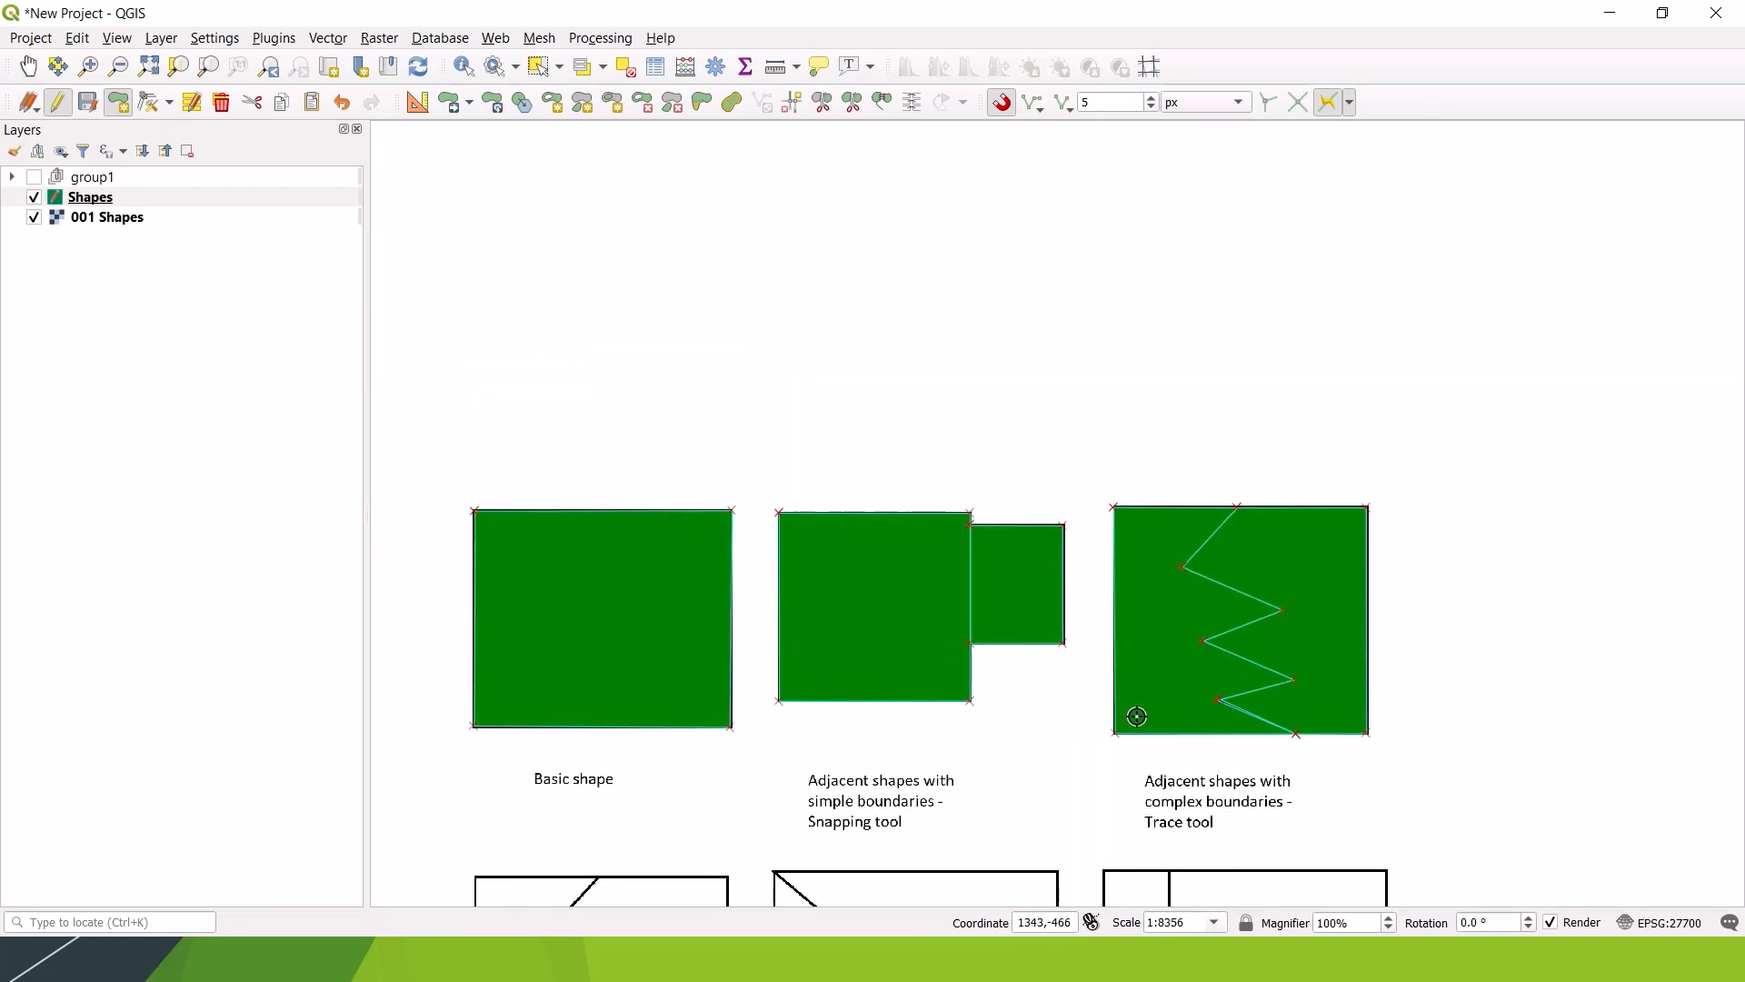
pyautogui.scroll(3, 1247, 725)
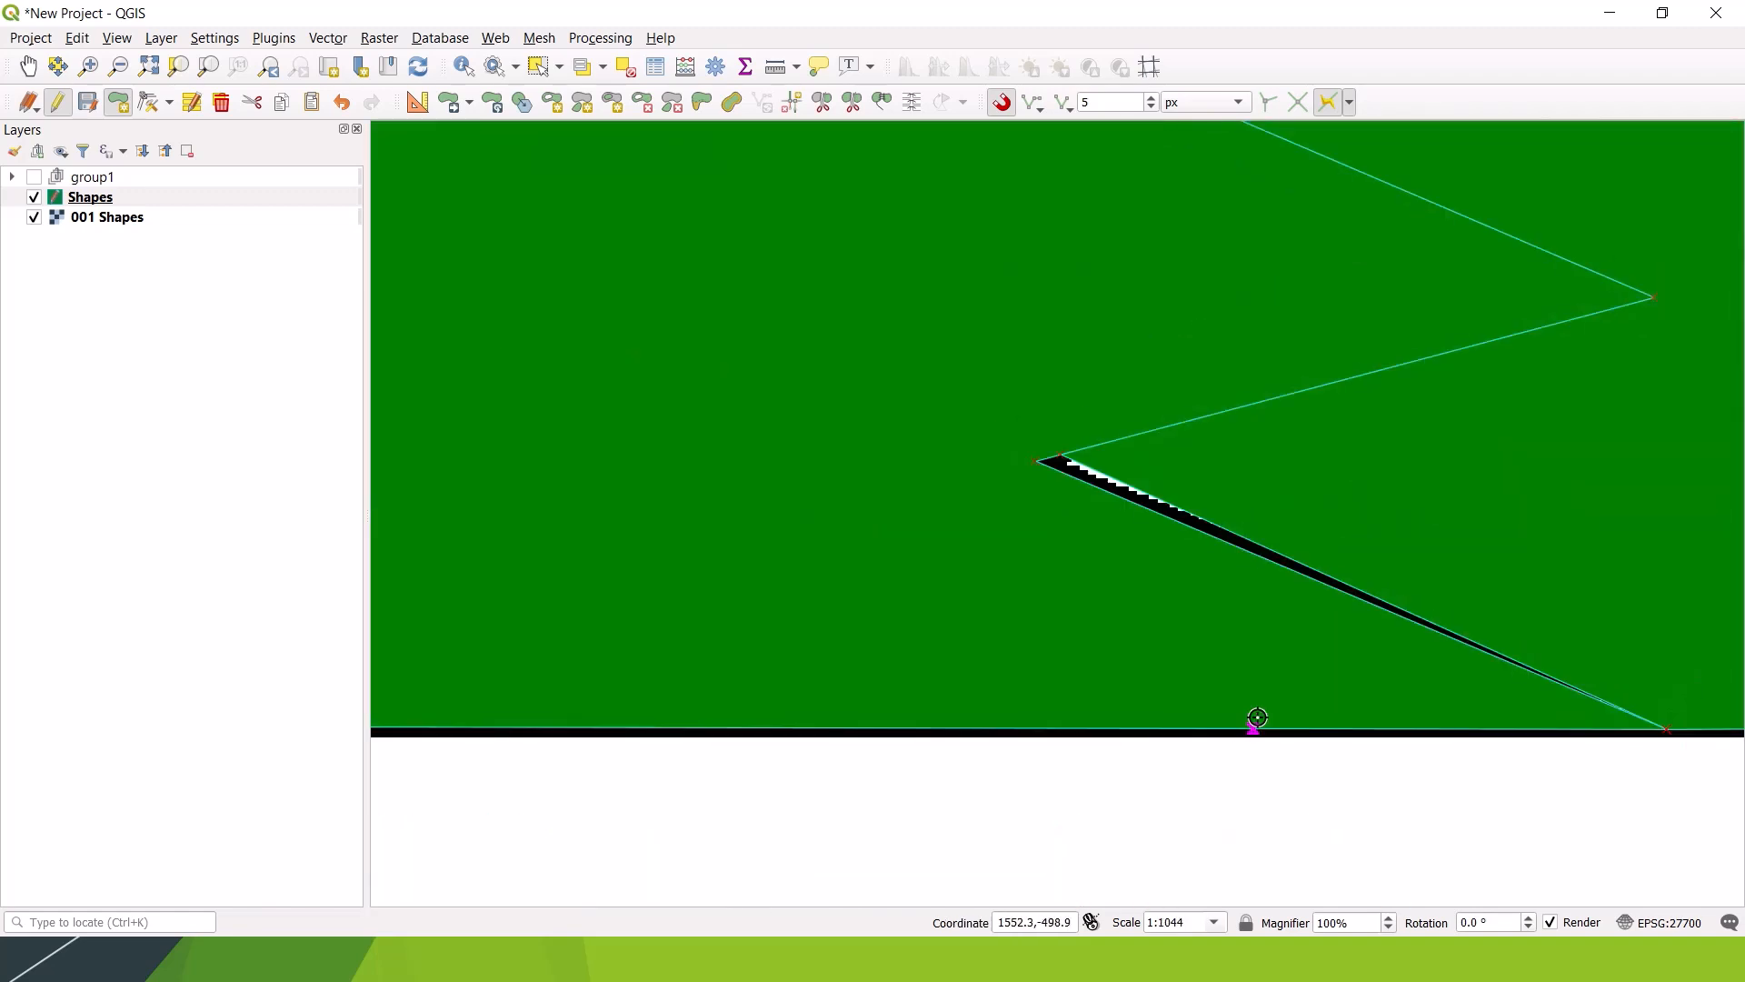
pyautogui.scroll(1, 1271, 512)
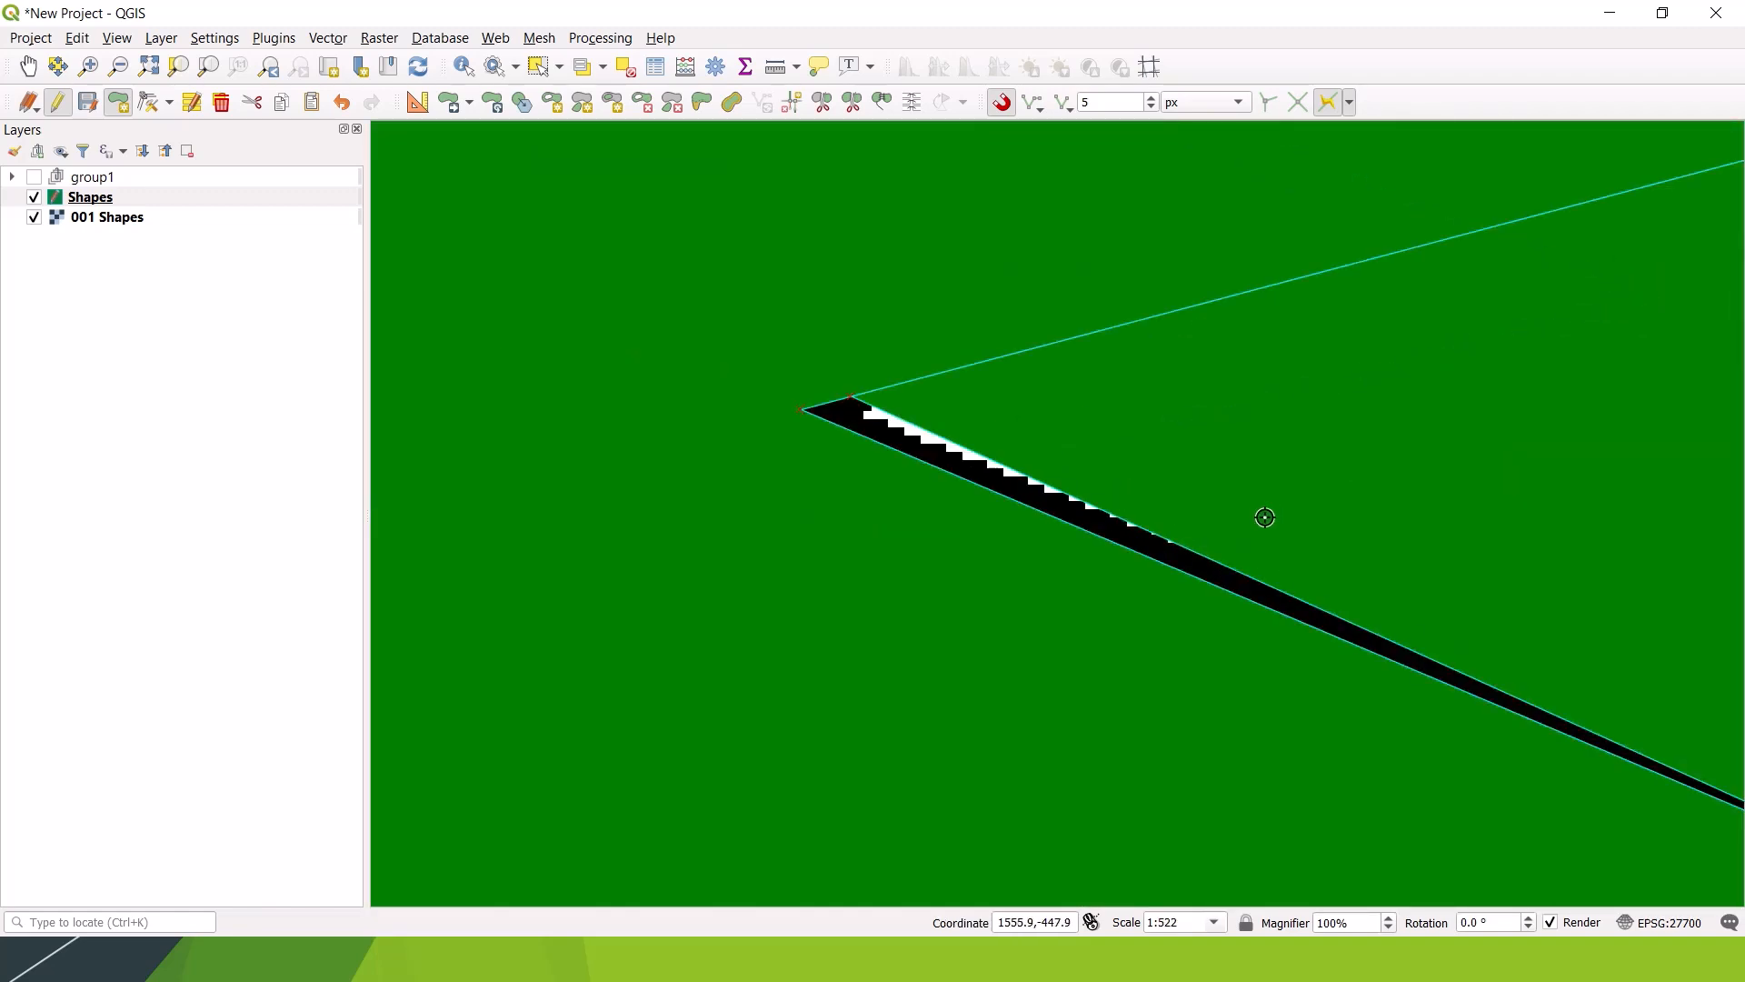
pyautogui.click(1072, 110)
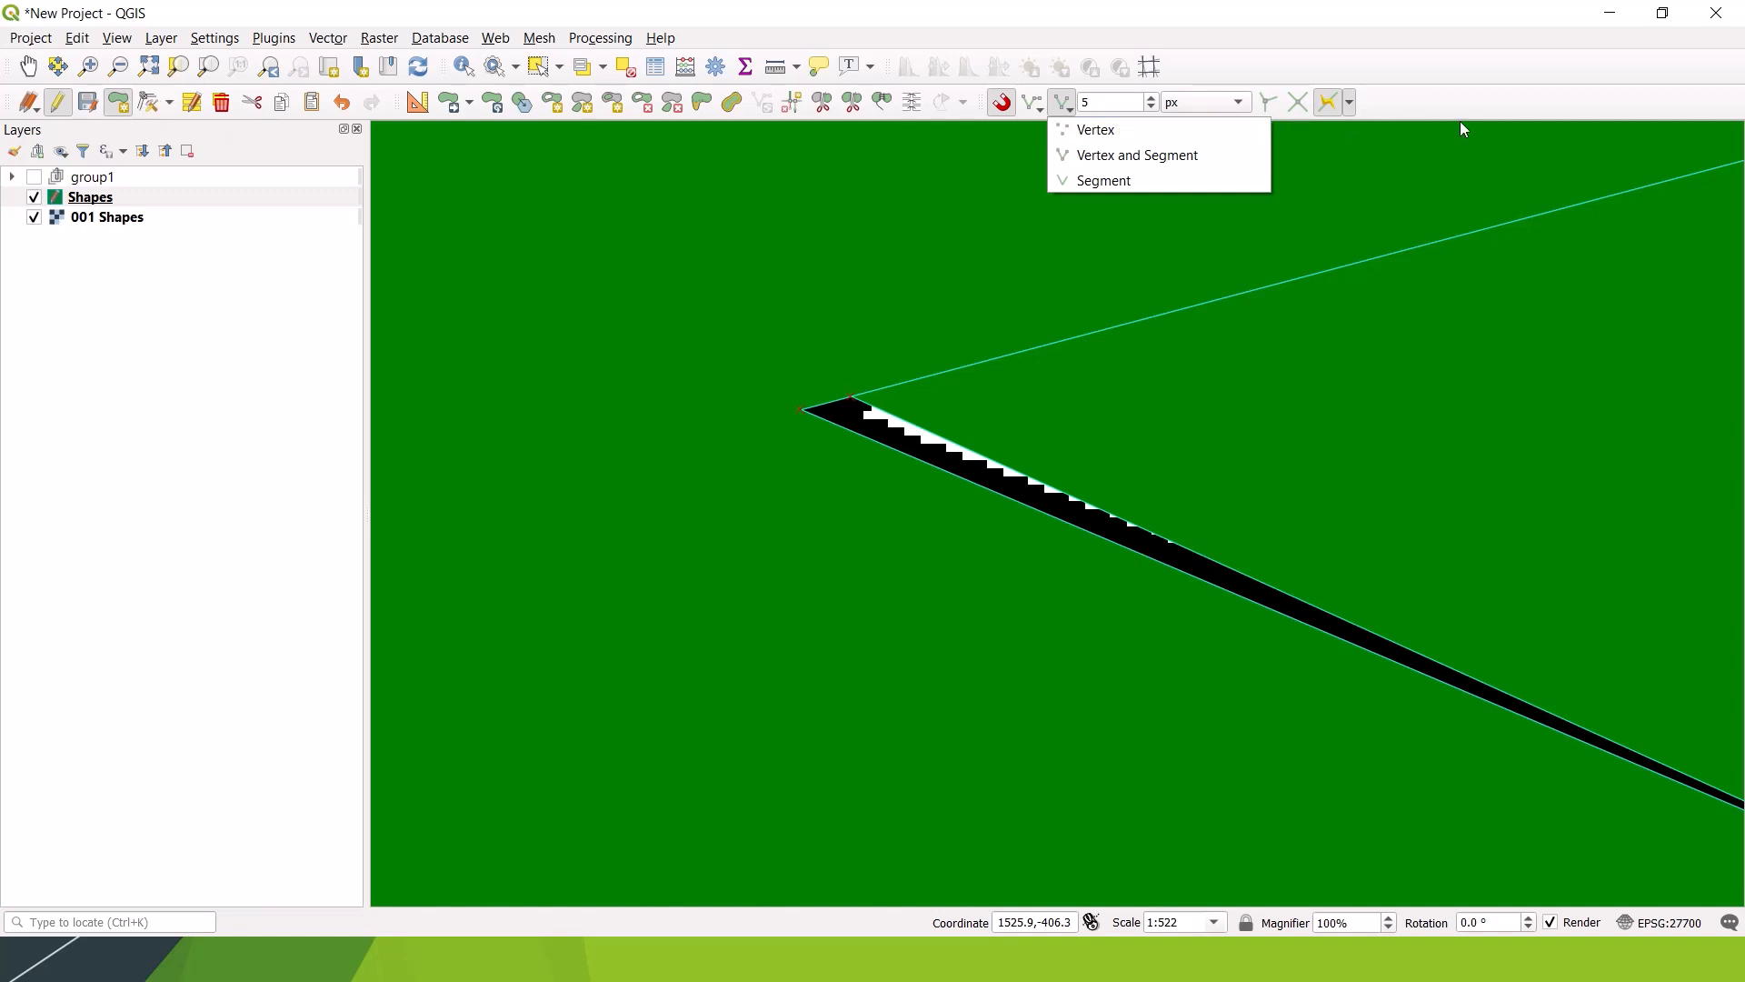
# Step: Bring up the vertices of the Trace tool square's right-hand polygon for editing at the gap along its lowest zigzag
pyautogui.click(1436, 103)
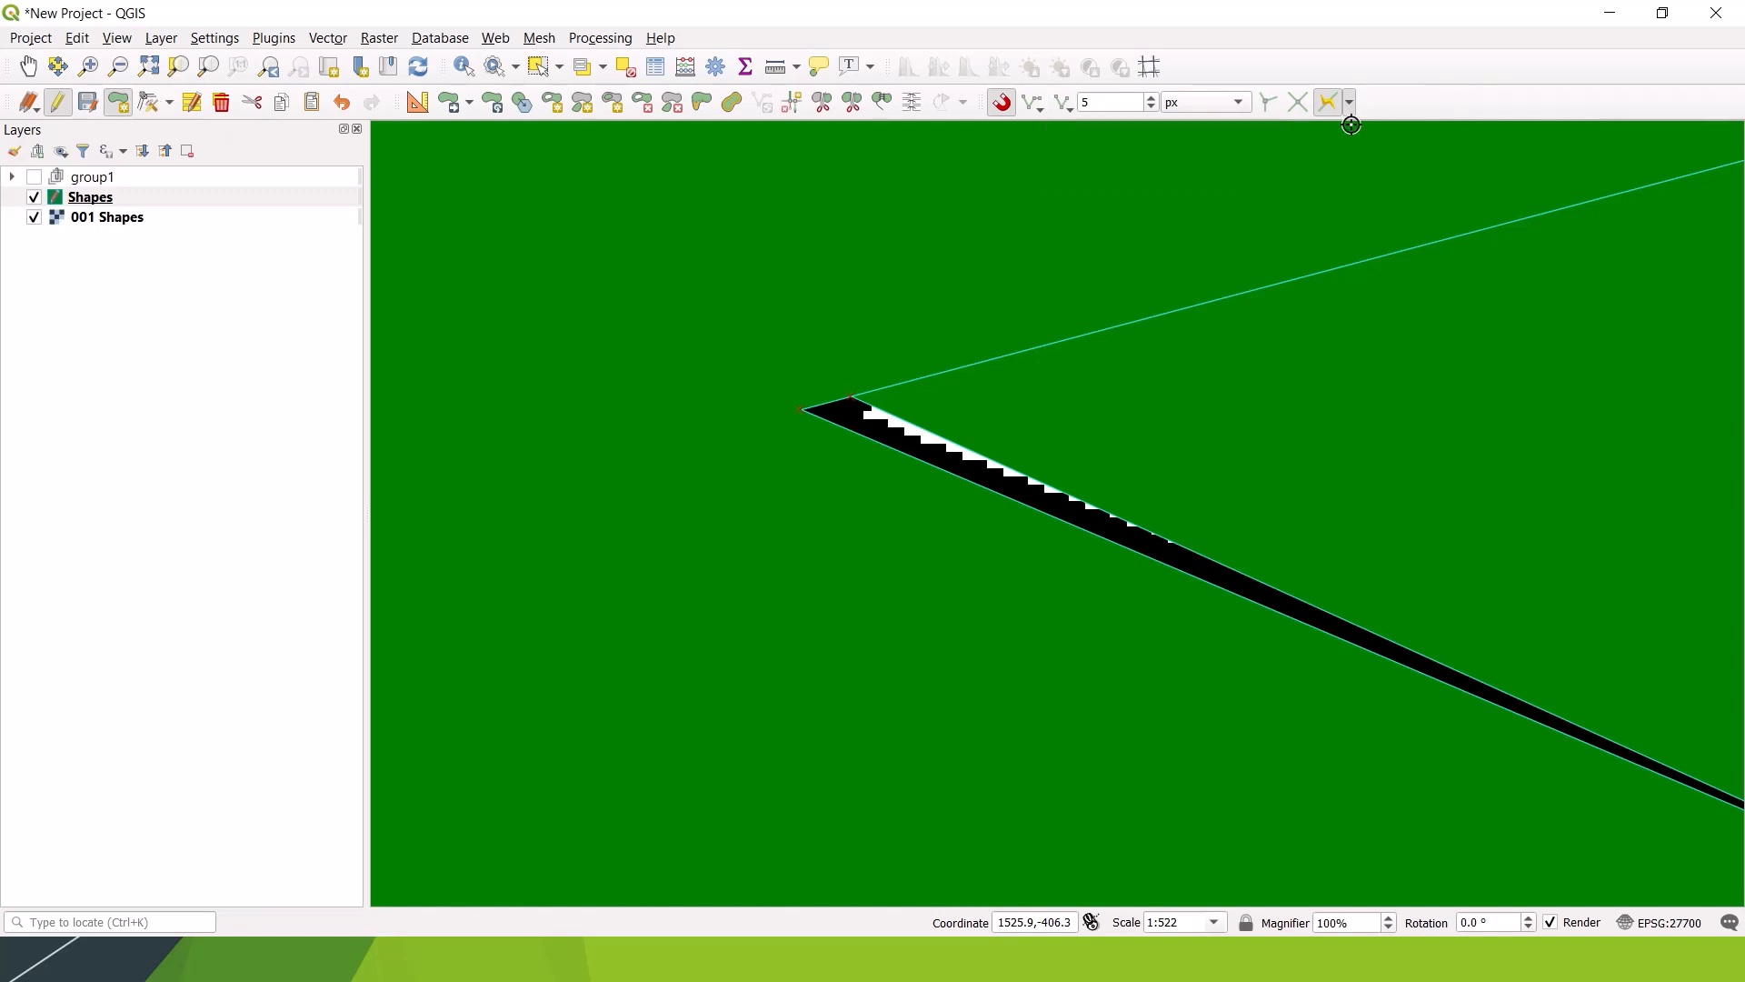
pyautogui.click(152, 107)
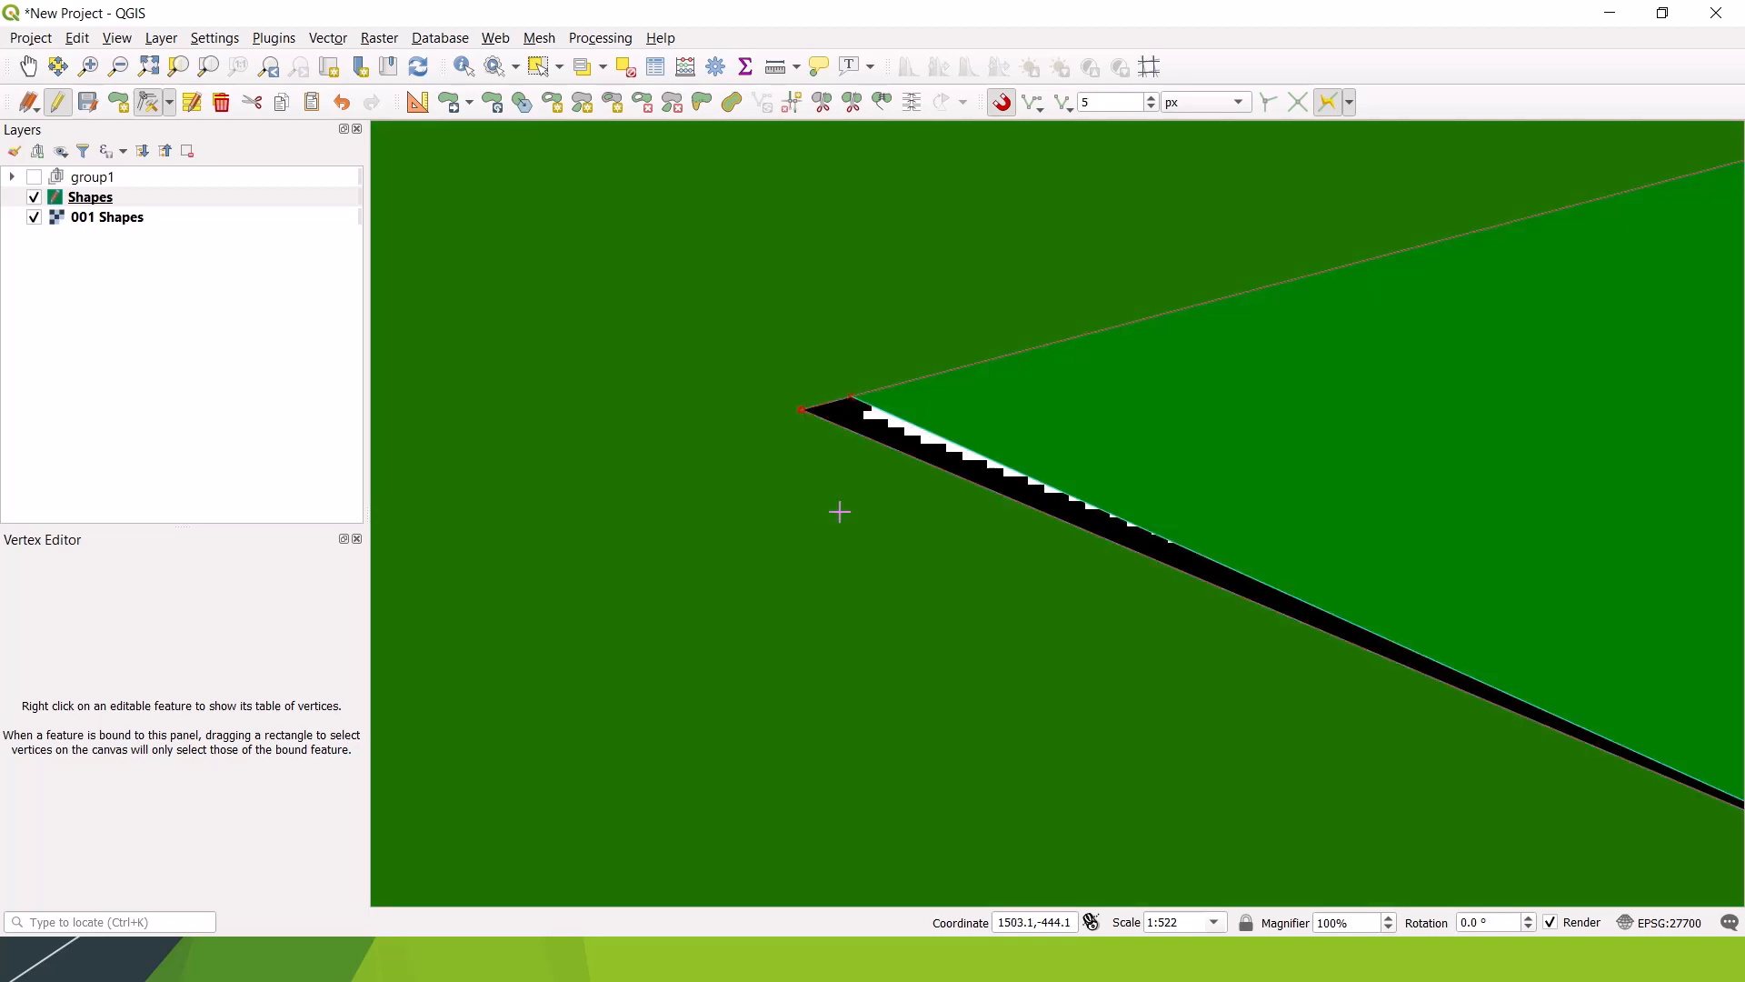
pyautogui.scroll(-1, 962, 536)
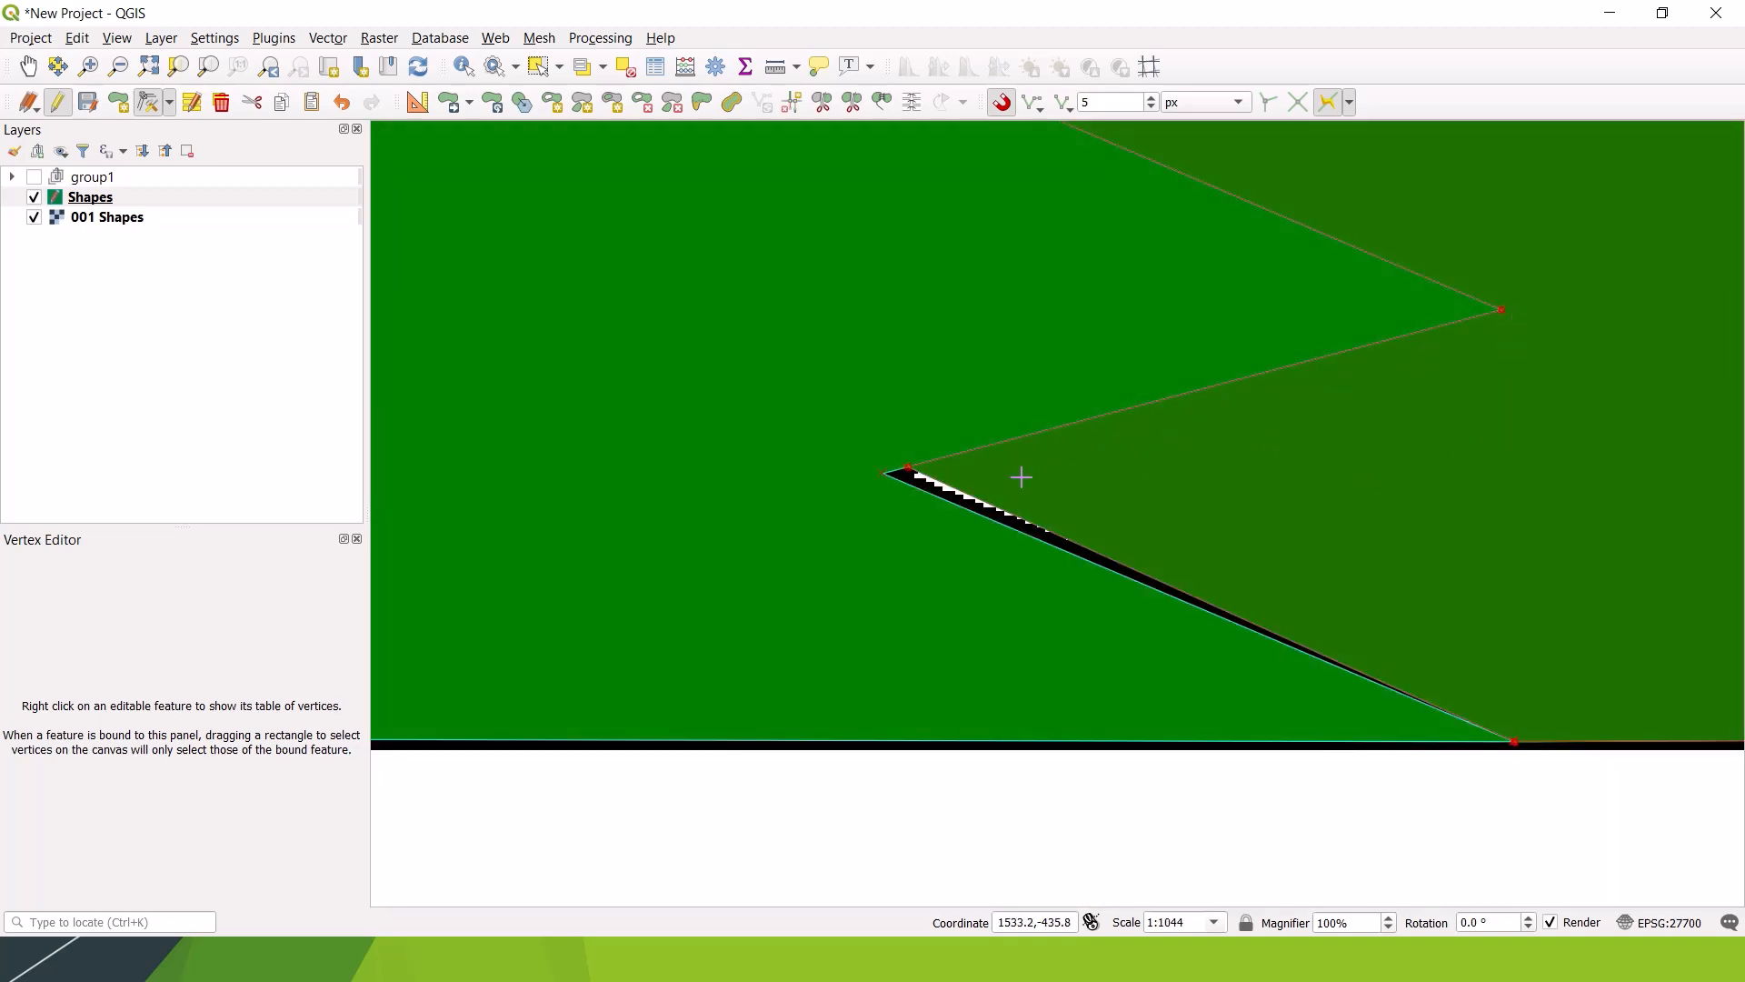
pyautogui.rightClick(1348, 482)
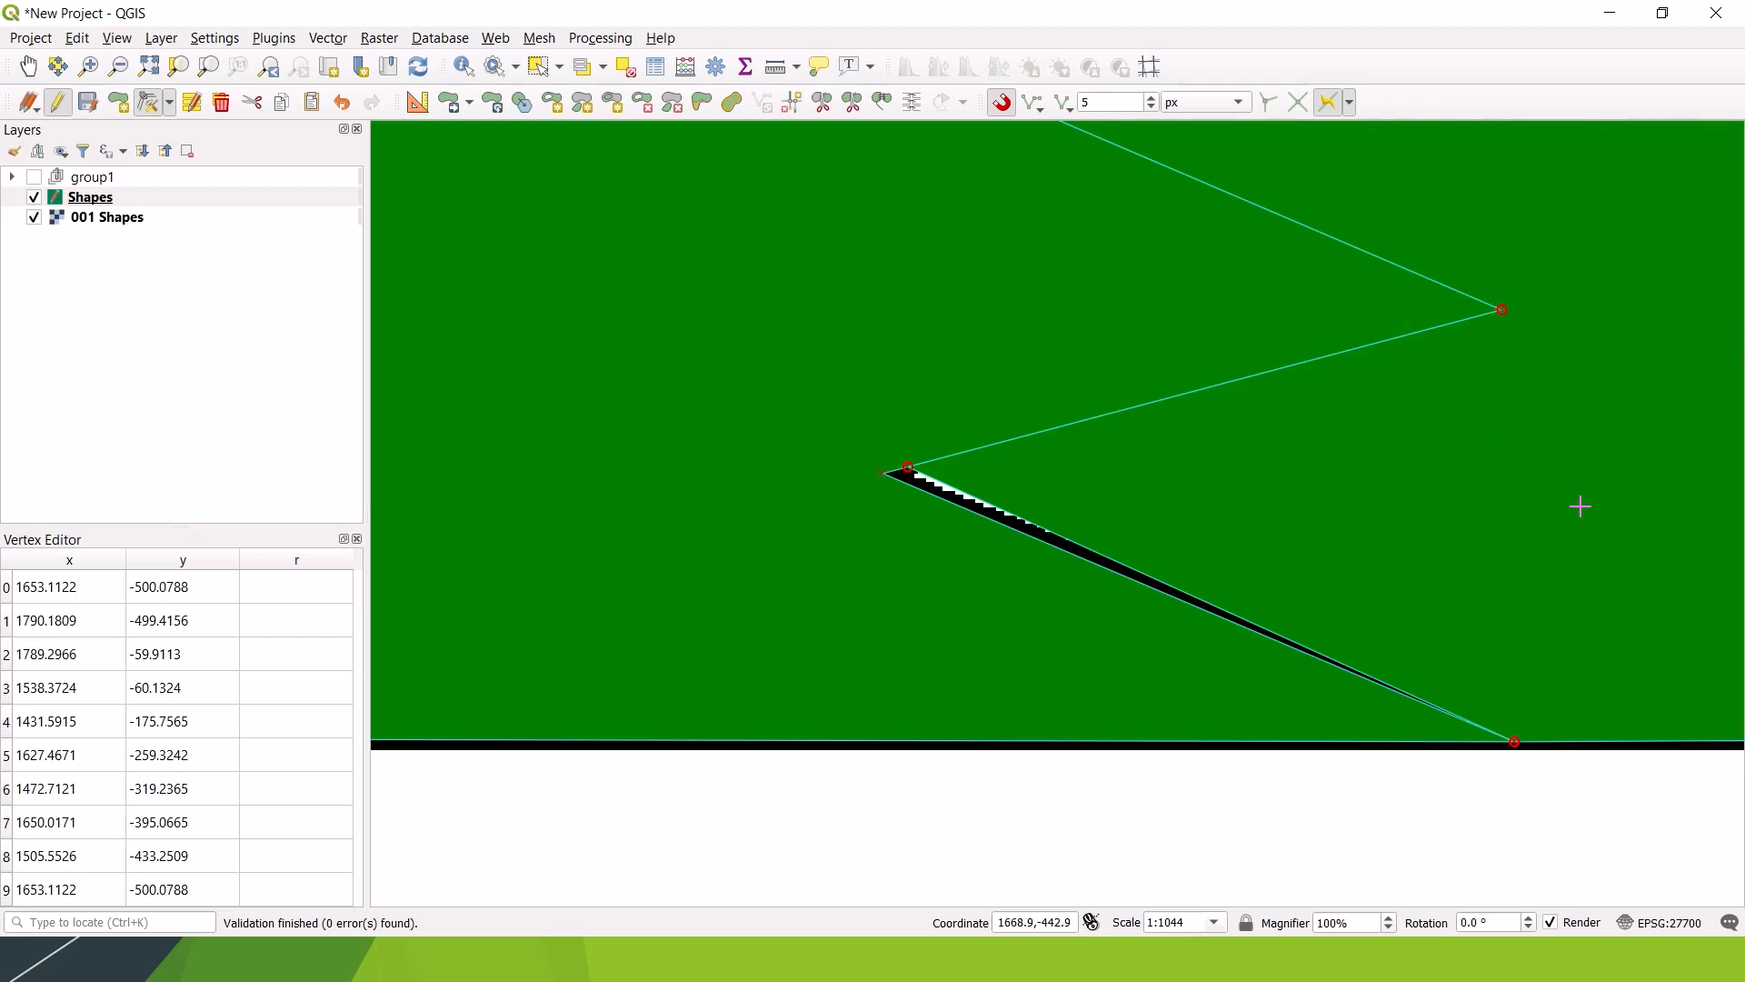
pyautogui.scroll(-3, 1576, 504)
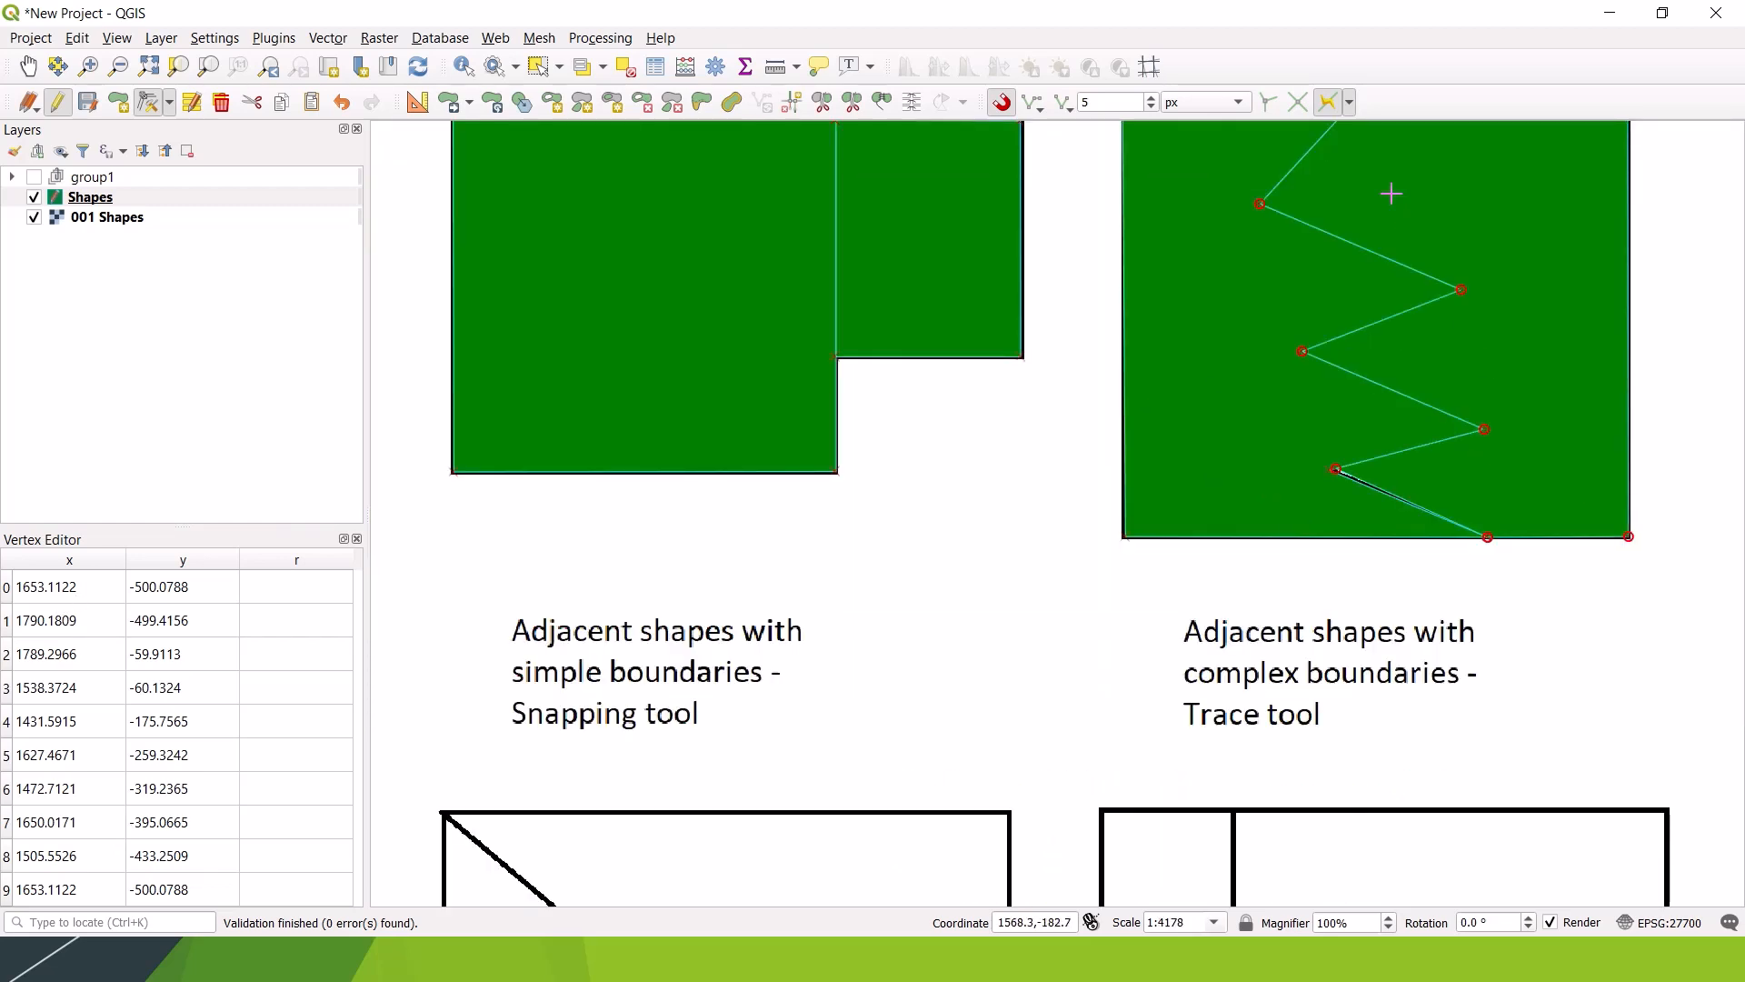
pyautogui.scroll(3, 1283, 480)
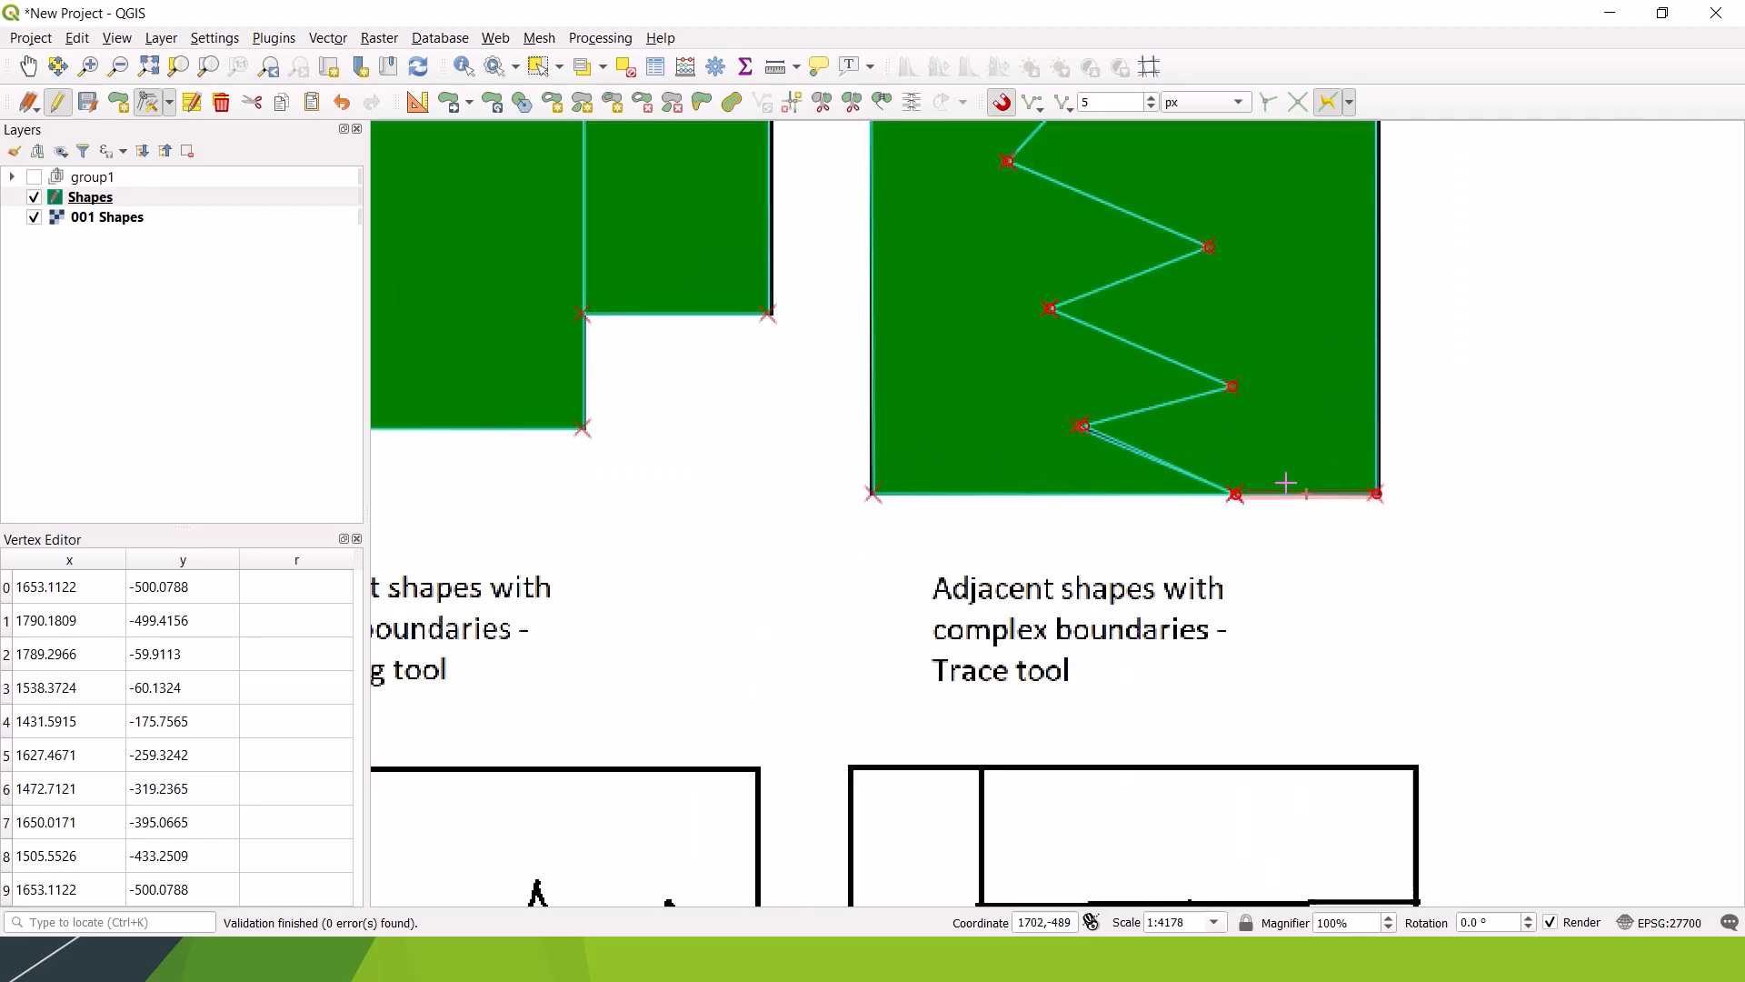
pyautogui.moveTo(981, 285); pyautogui.dragTo(1645, 454)
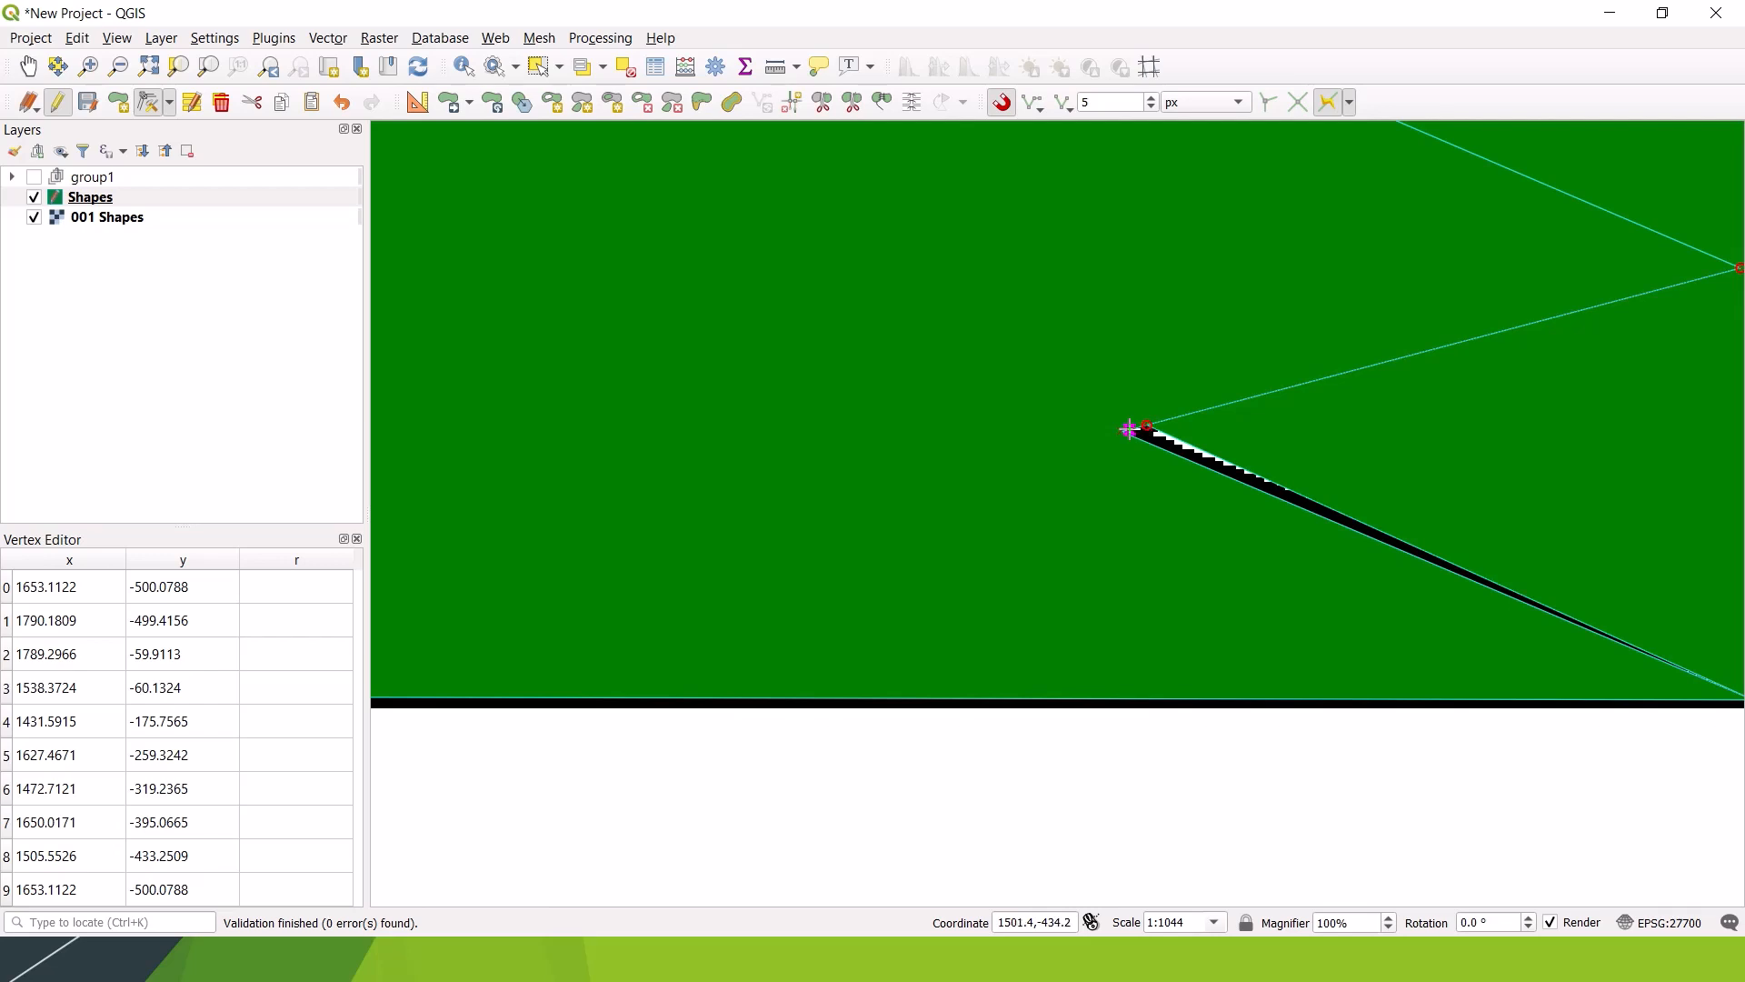
pyautogui.scroll(2, 1128, 429)
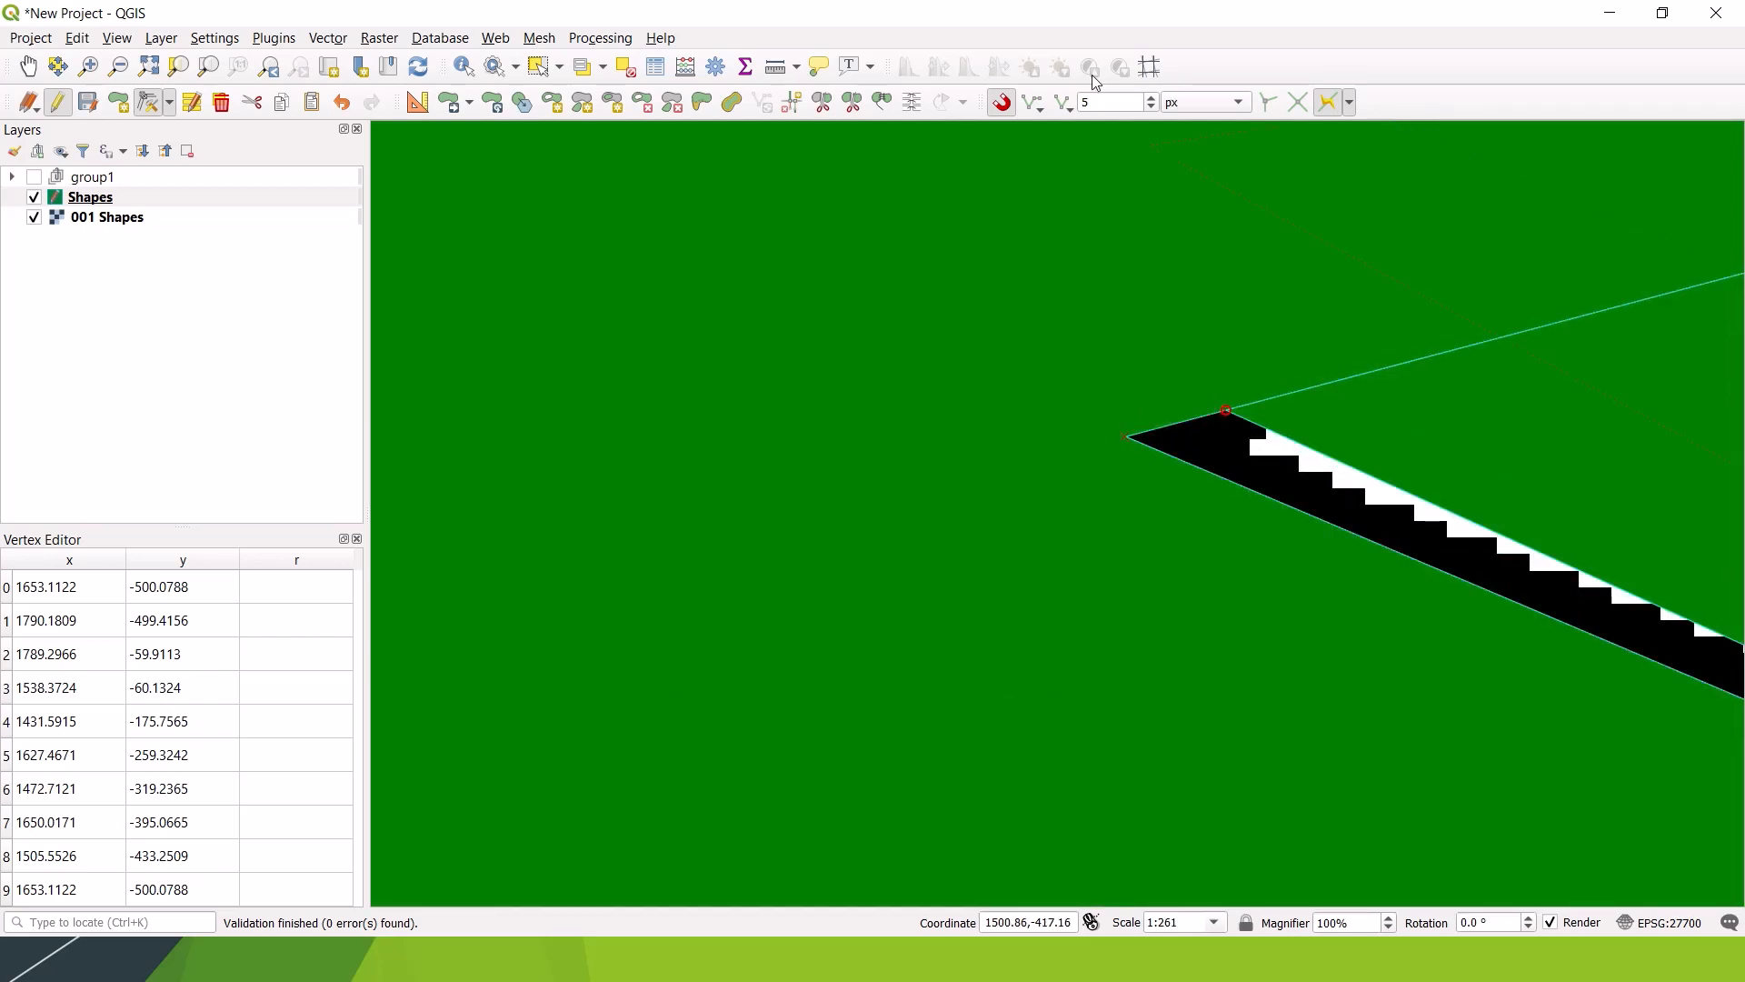
# Step: Set the snapping type to Vertex only
pyautogui.click(1043, 107)
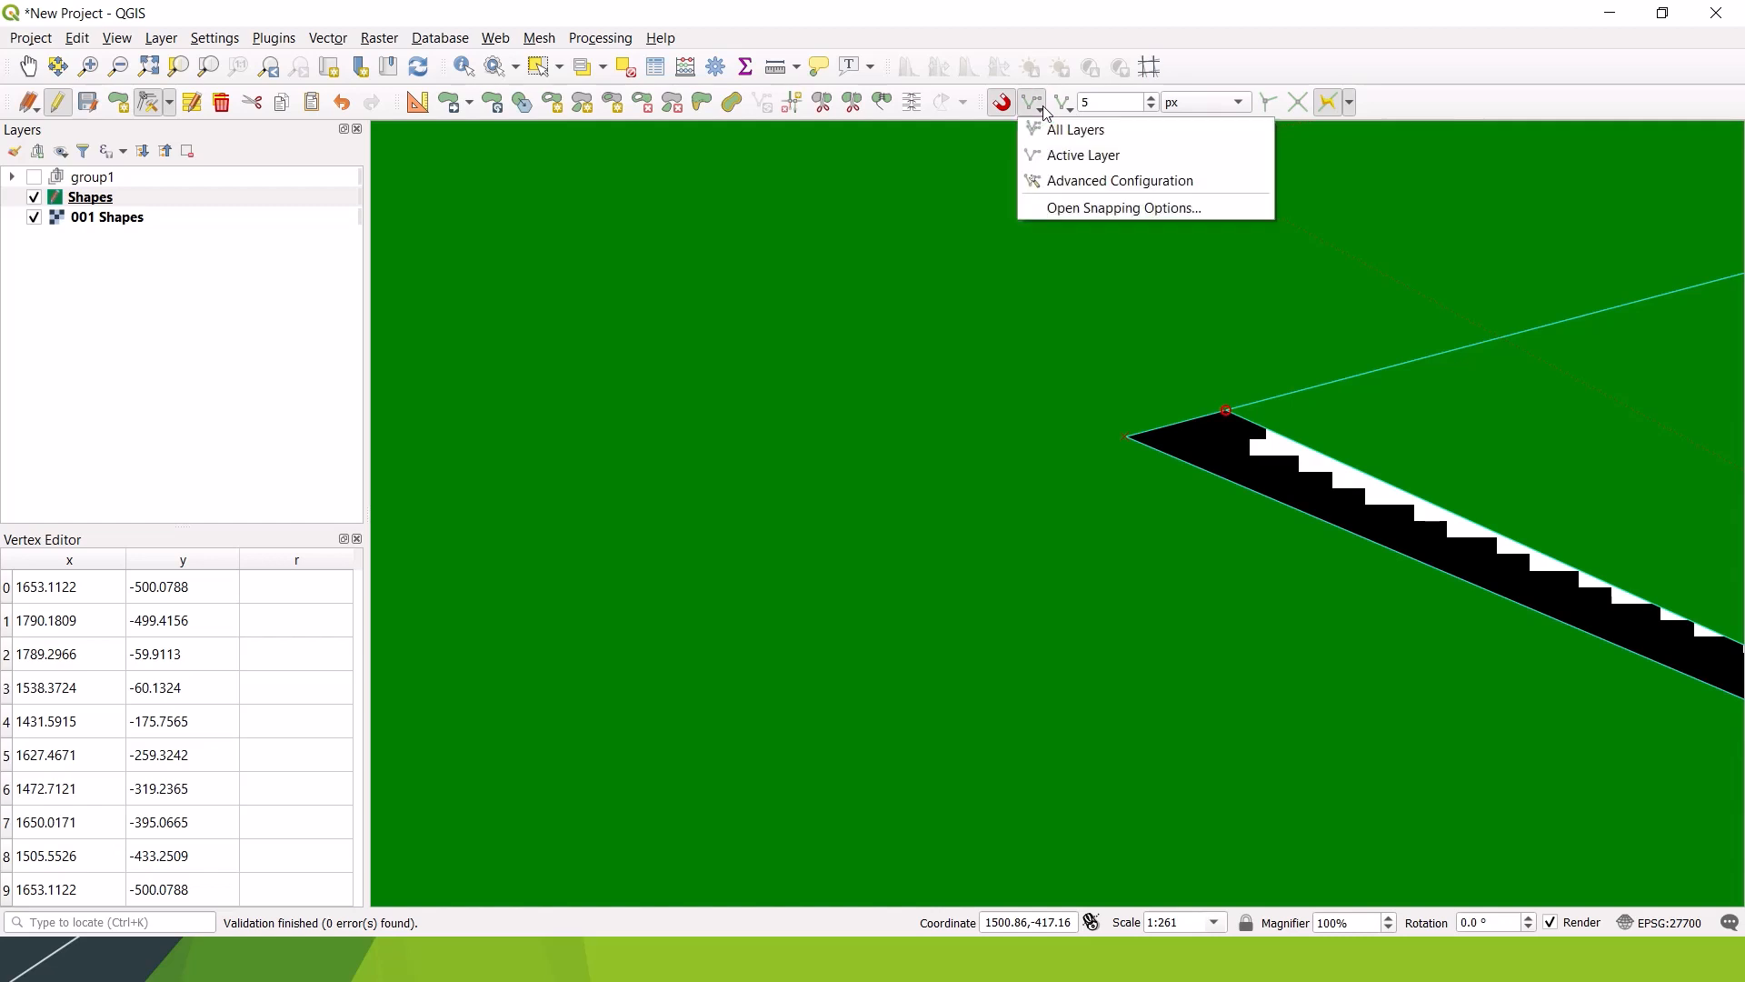
pyautogui.click(1065, 106)
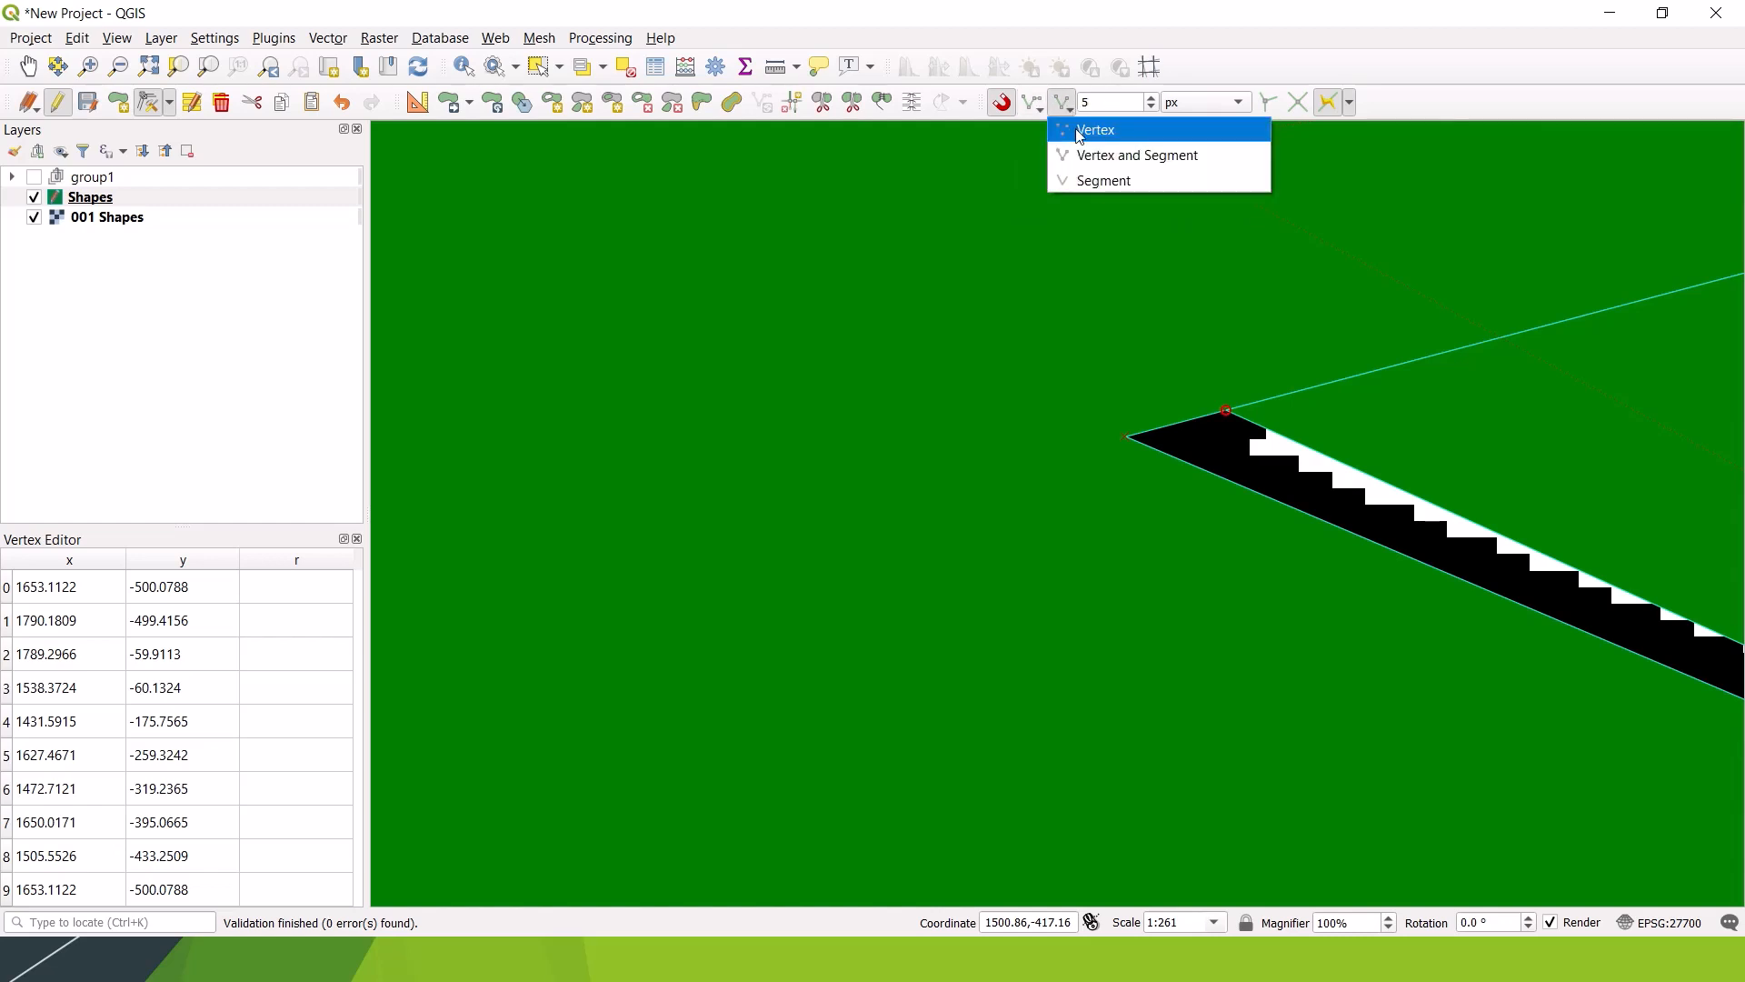
pyautogui.click(1075, 129)
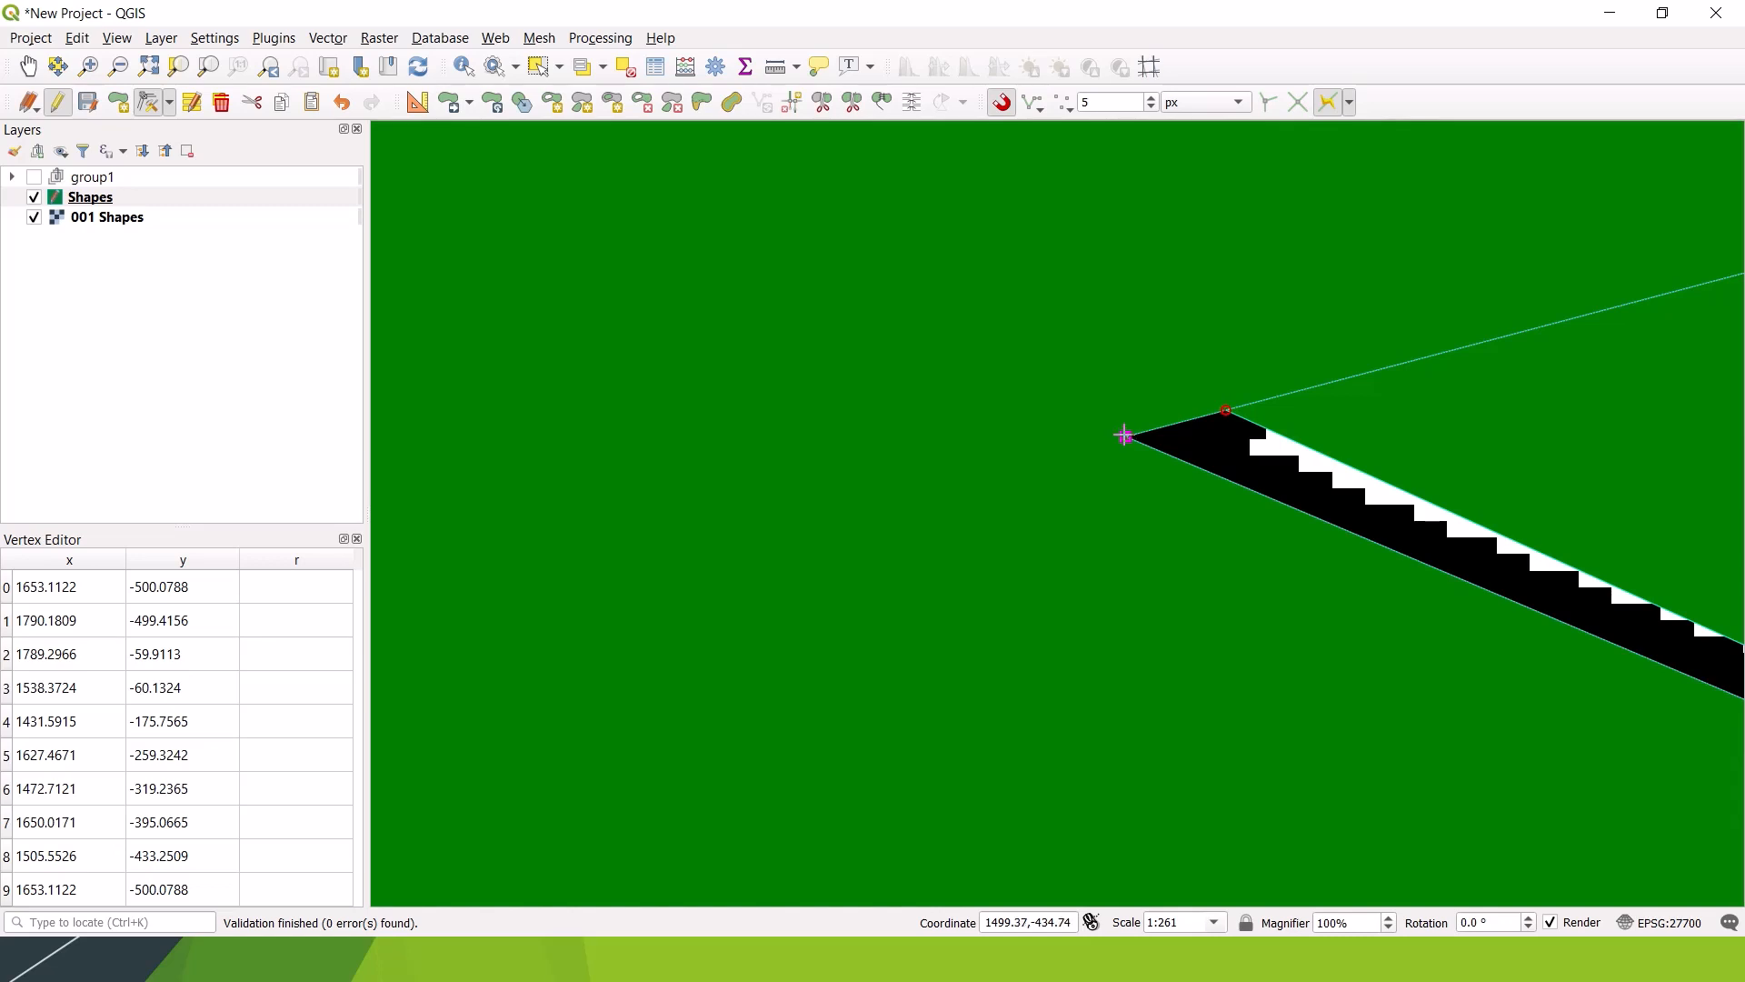
# Step: Move the right-hand polygon's lowest left-pointing tip onto the adjacent polygon's matching vertex and save the layer edits
pyautogui.click(1124, 435)
pyautogui.scroll(-4, 1163, 446)
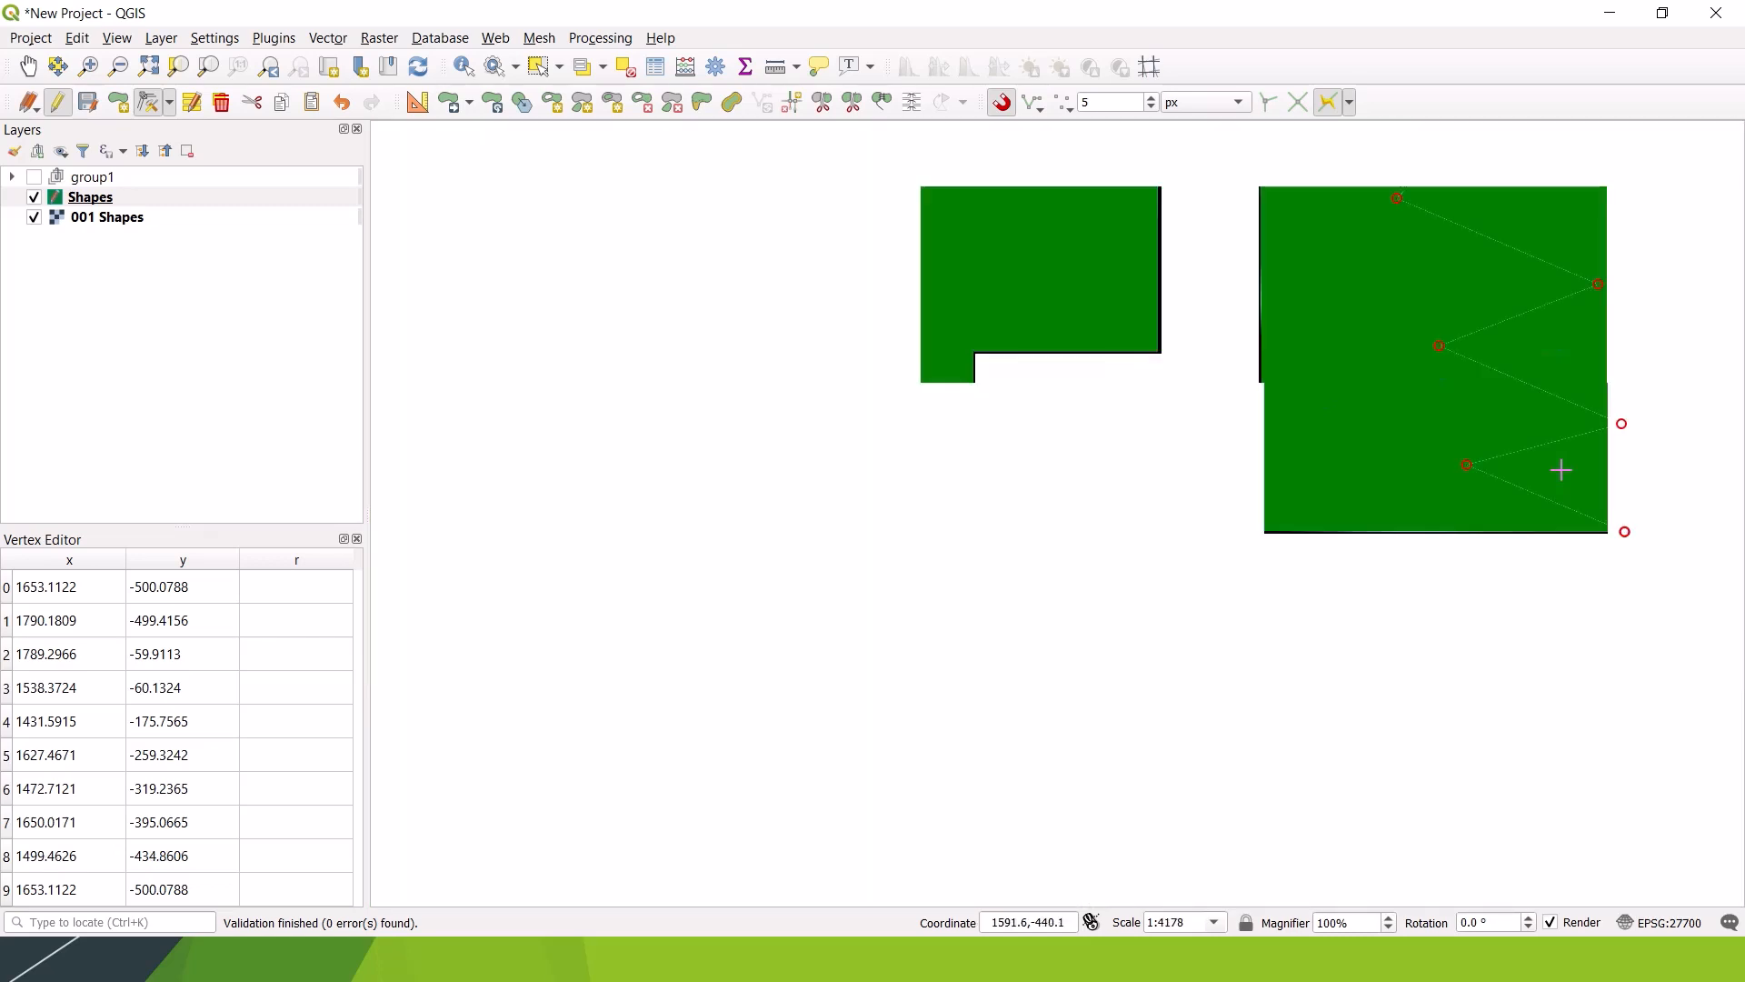
pyautogui.moveTo(1585, 487); pyautogui.dragTo(1094, 714)
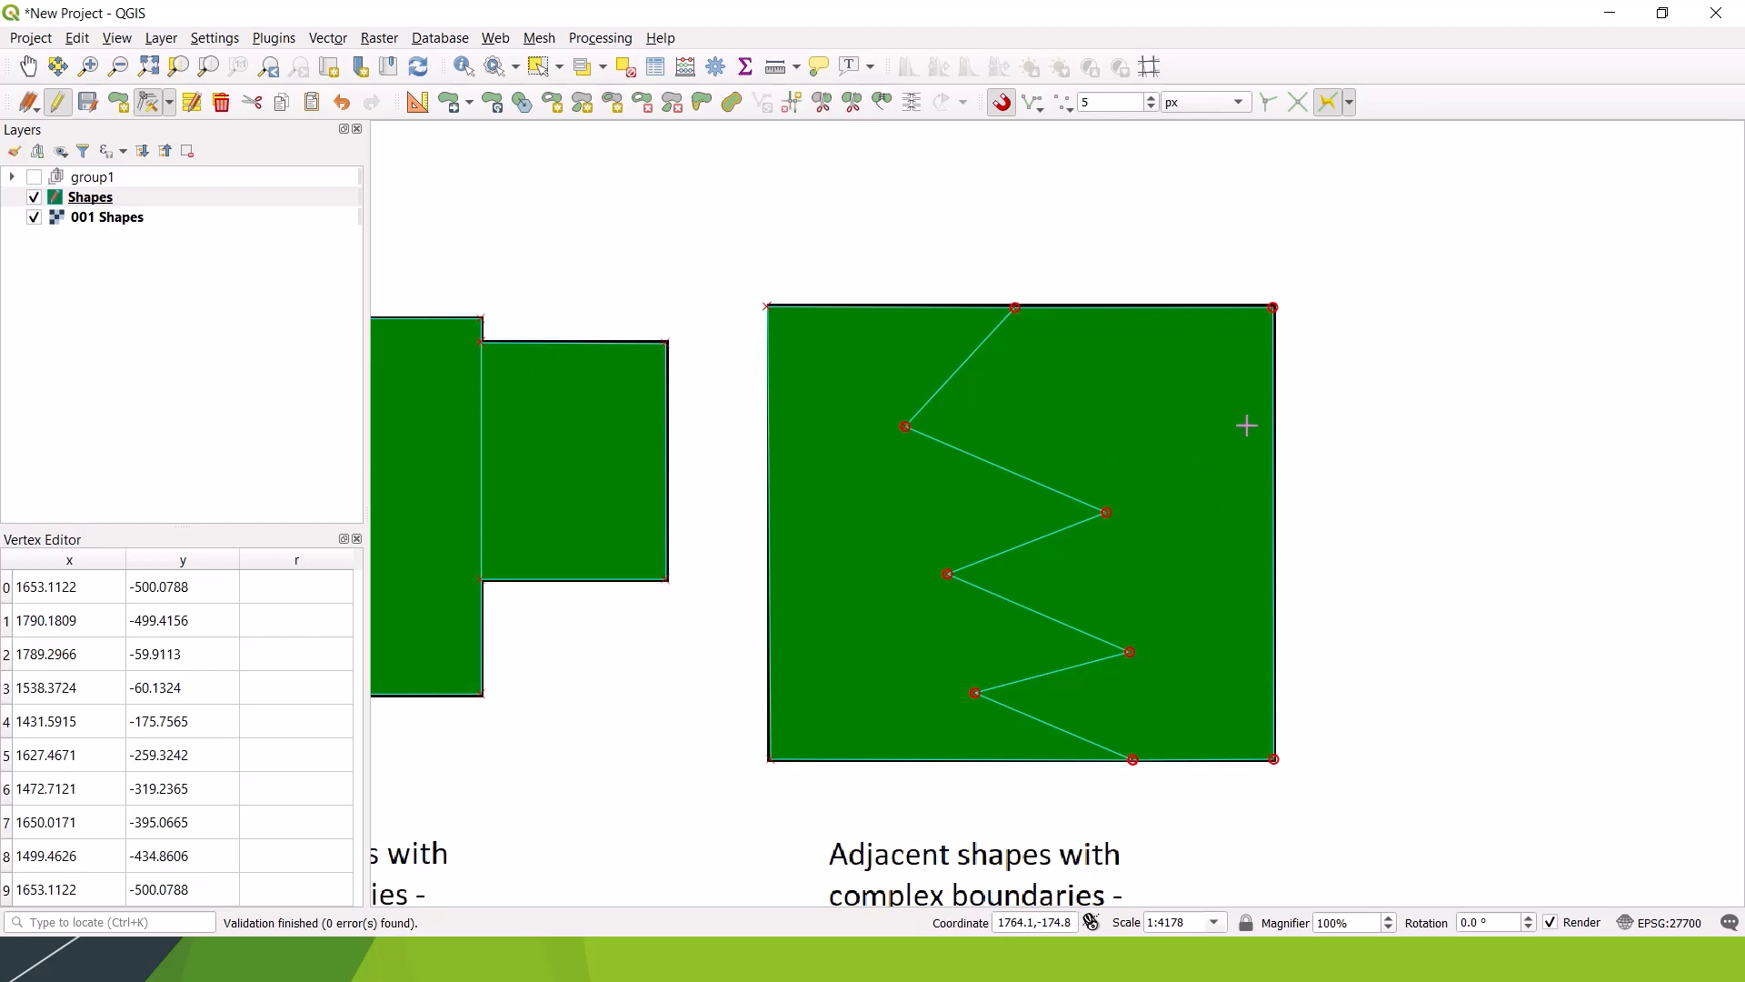
pyautogui.click(119, 106)
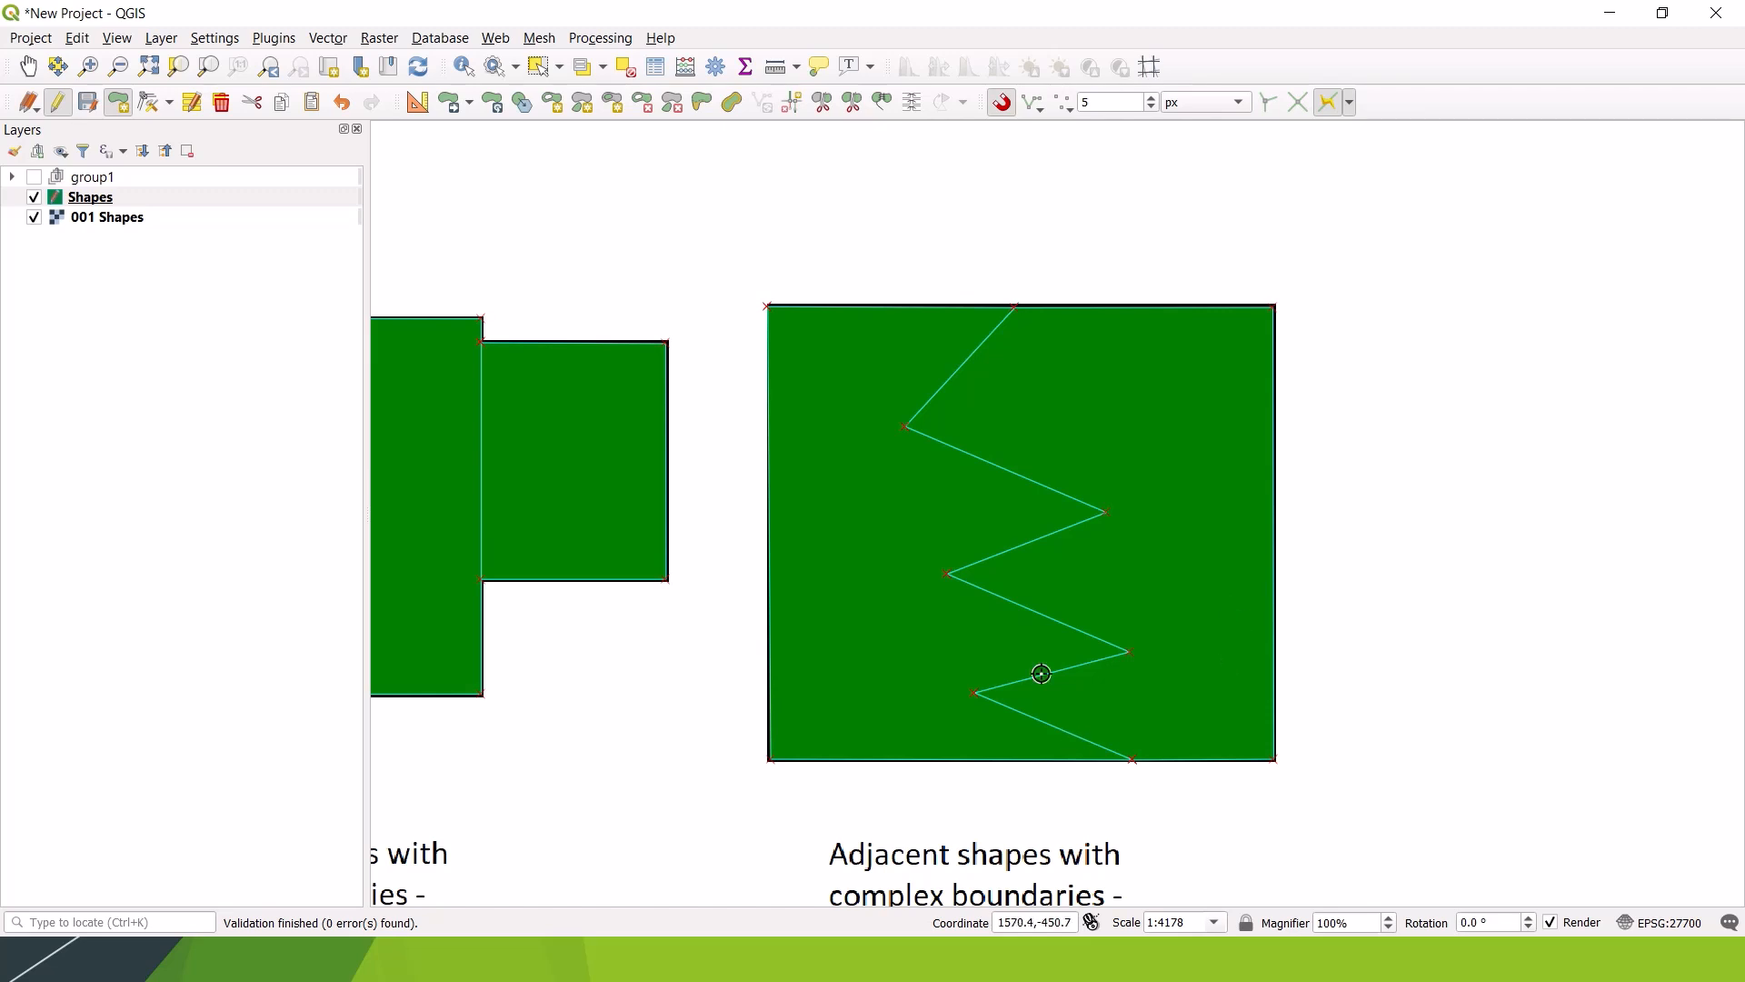
pyautogui.click(88, 102)
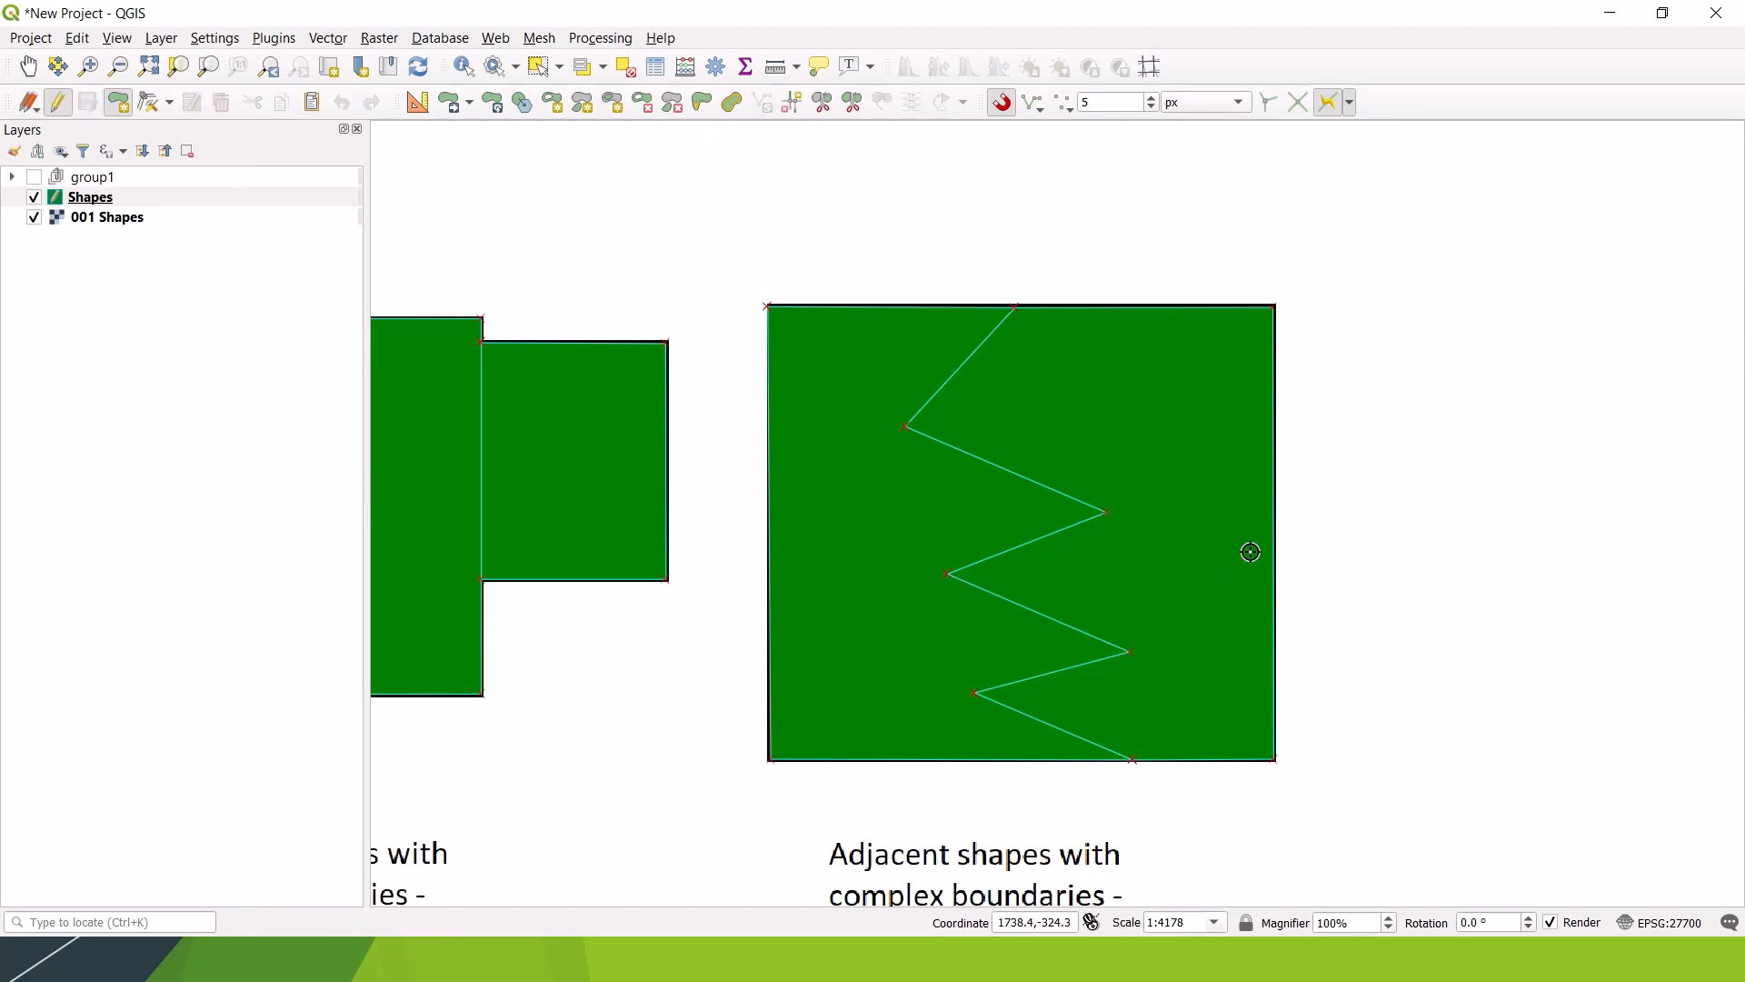
# Step: Delete the lower-right corner vertex of the Trace tool square's right-hand polygon
pyautogui.click(163, 107)
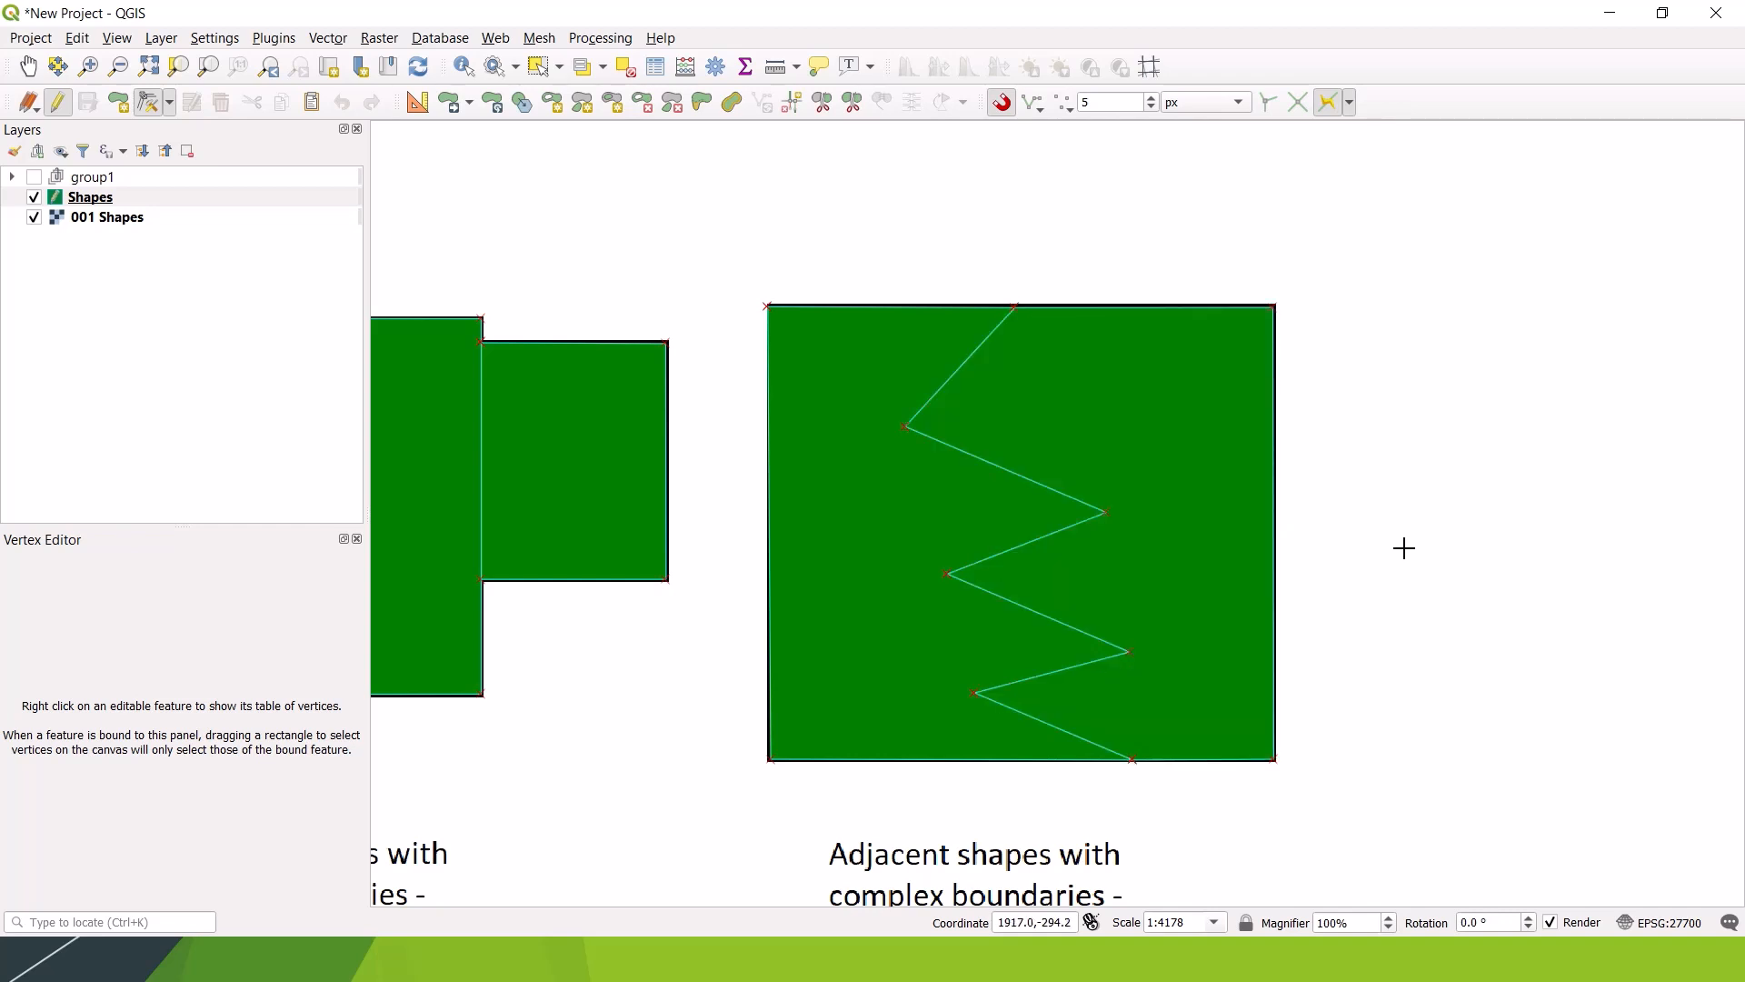
pyautogui.scroll(1, 1402, 546)
pyautogui.scroll(-1, 1312, 557)
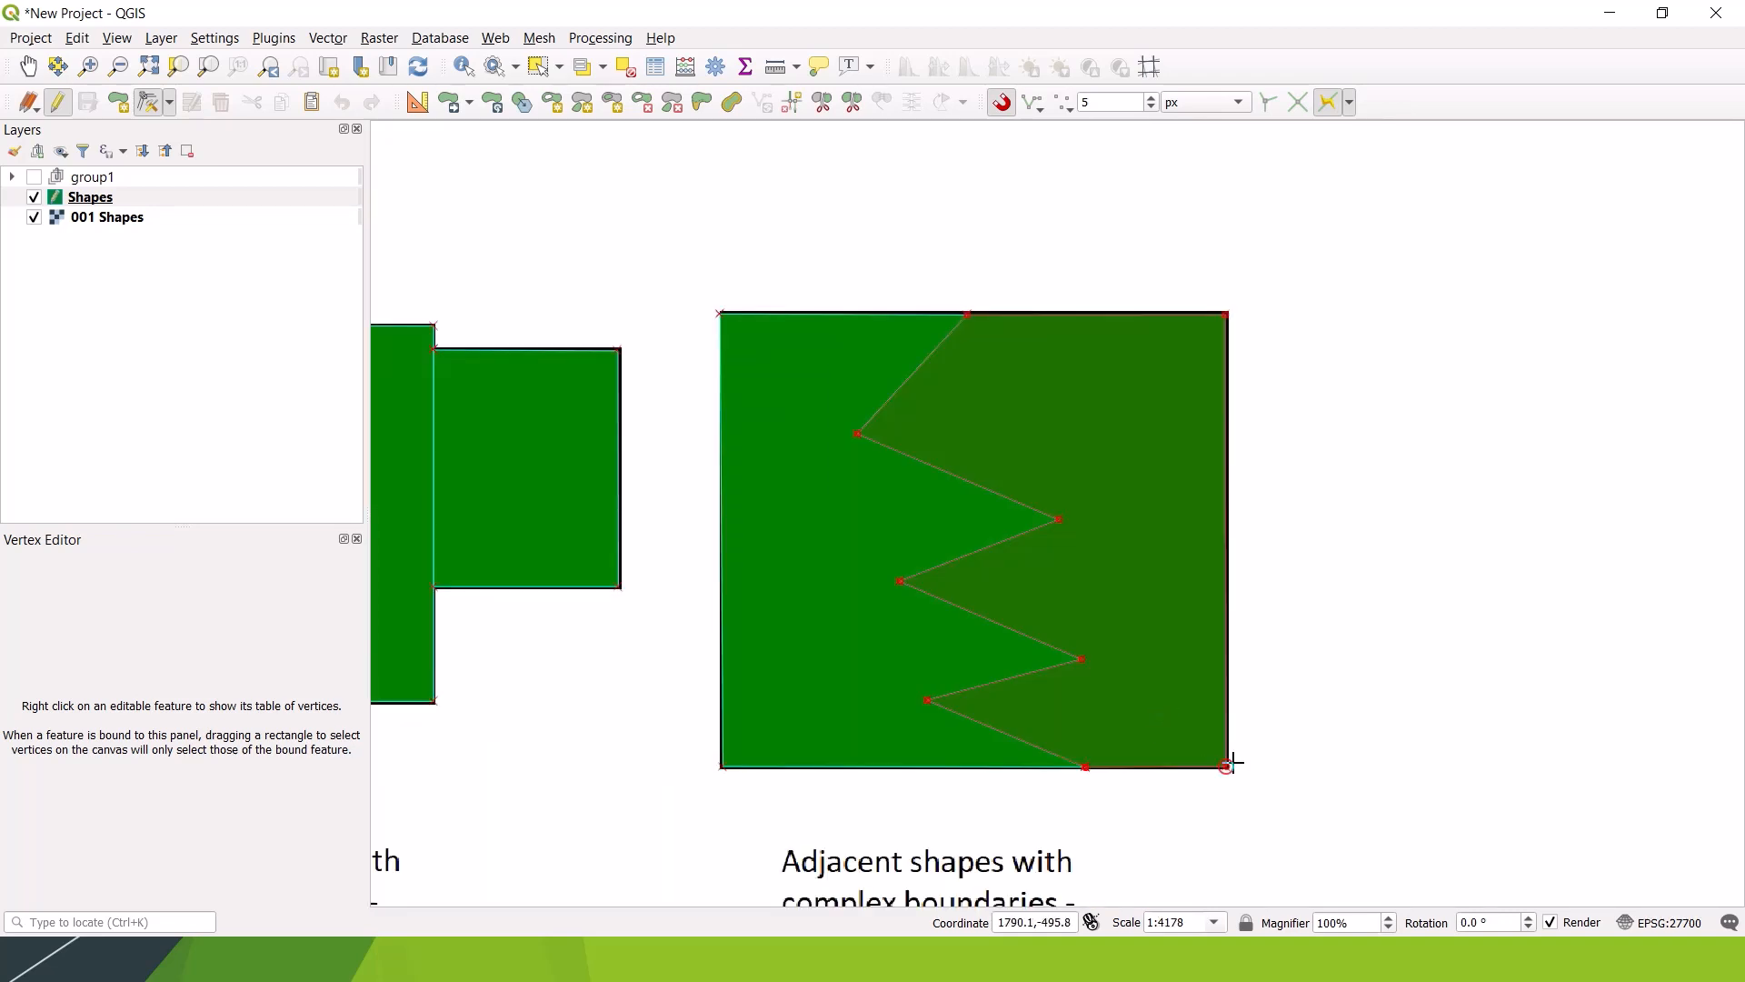
pyautogui.rightClick(1144, 593)
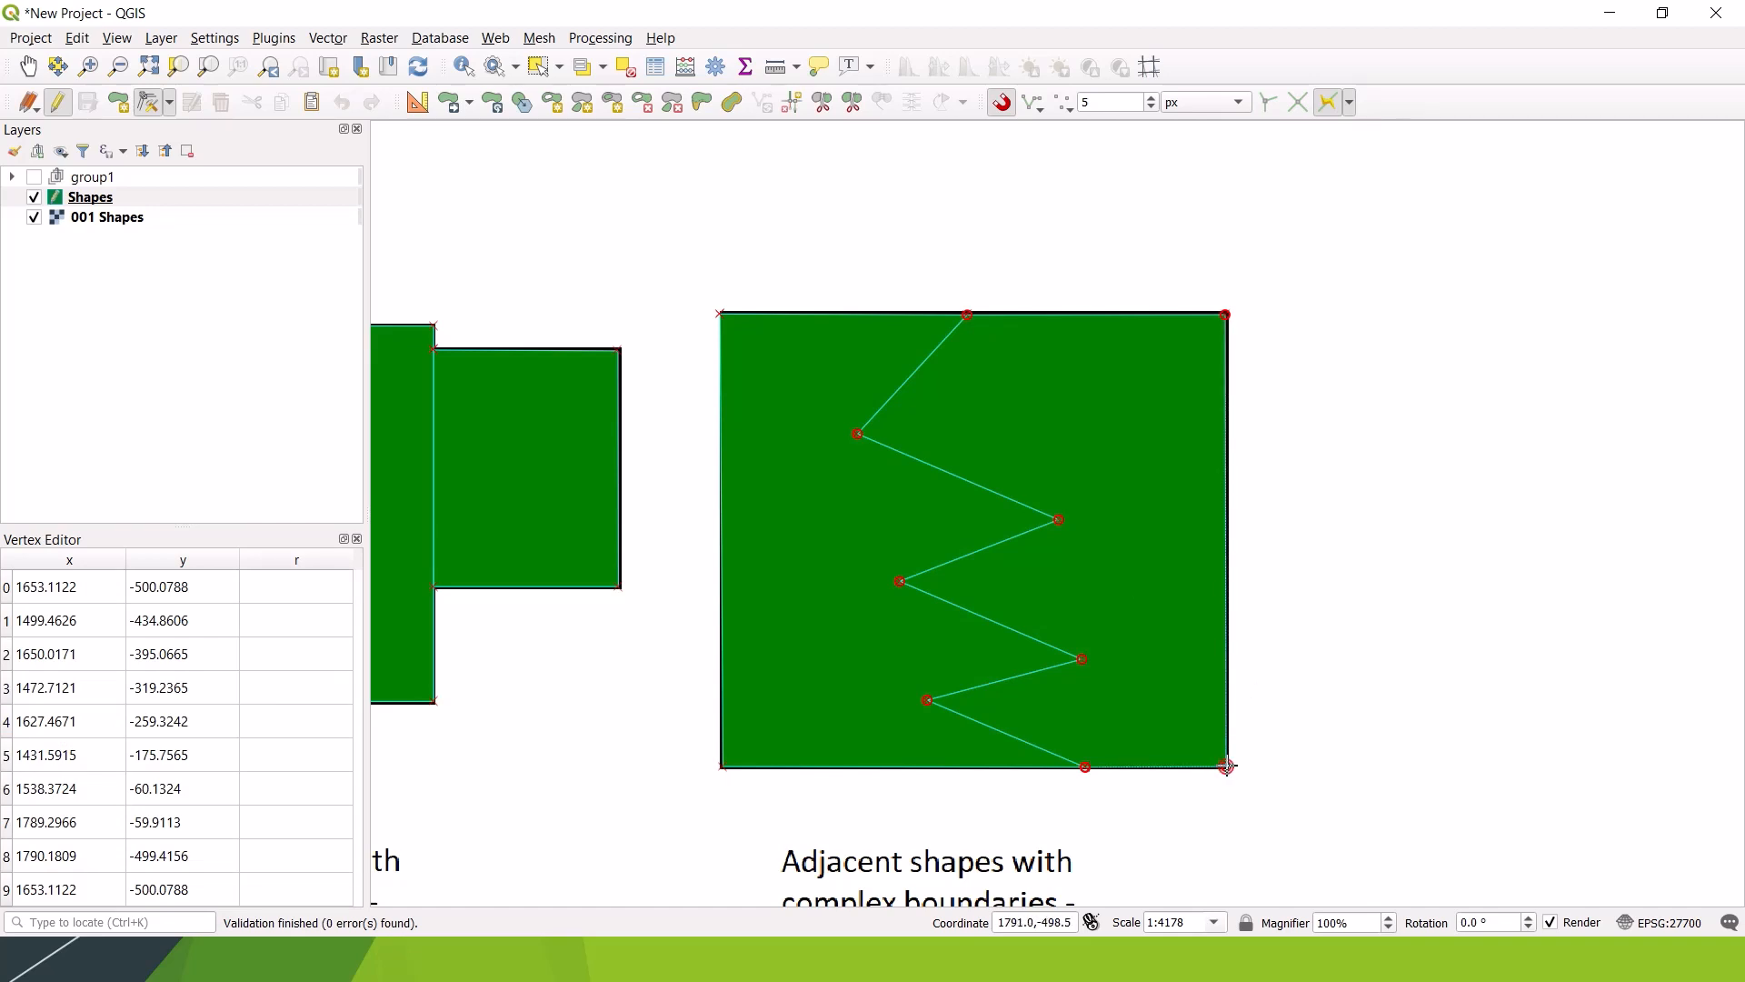
pyautogui.click(1226, 766)
pyautogui.press('Delete')
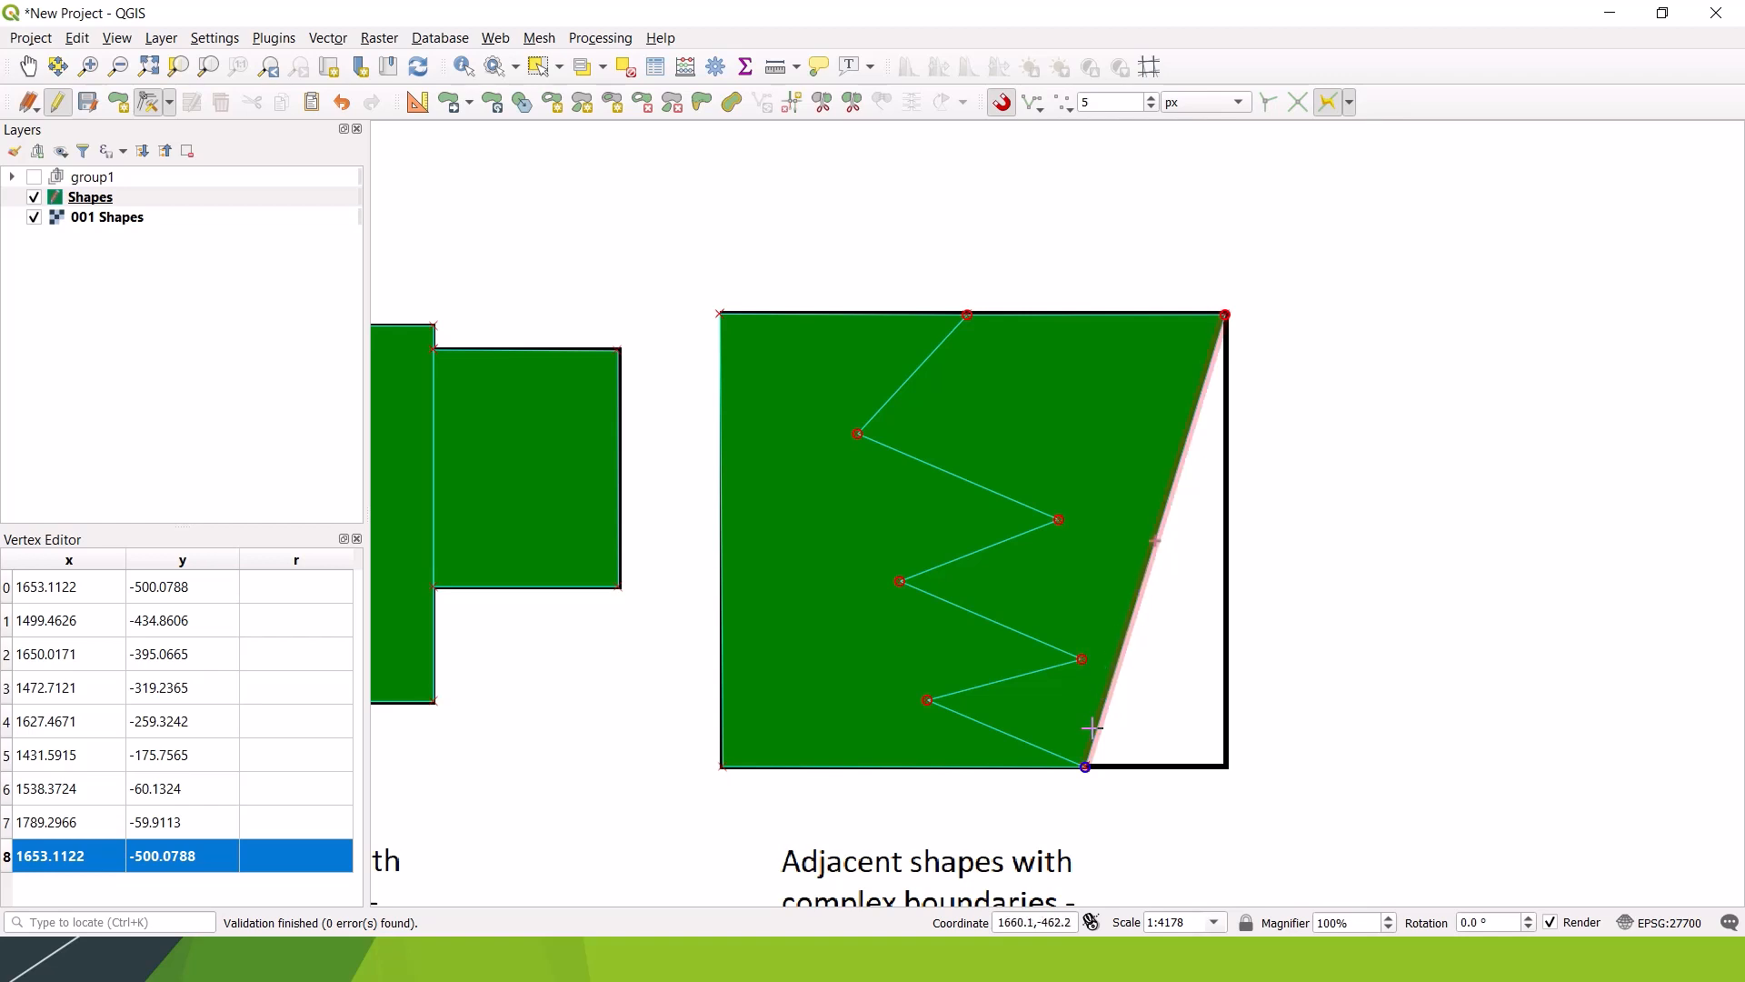
# Step: Add a vertex on the polygon's slanted edge, place it at the square's lower-right corner, and save the layer edits
pyautogui.click(1156, 544)
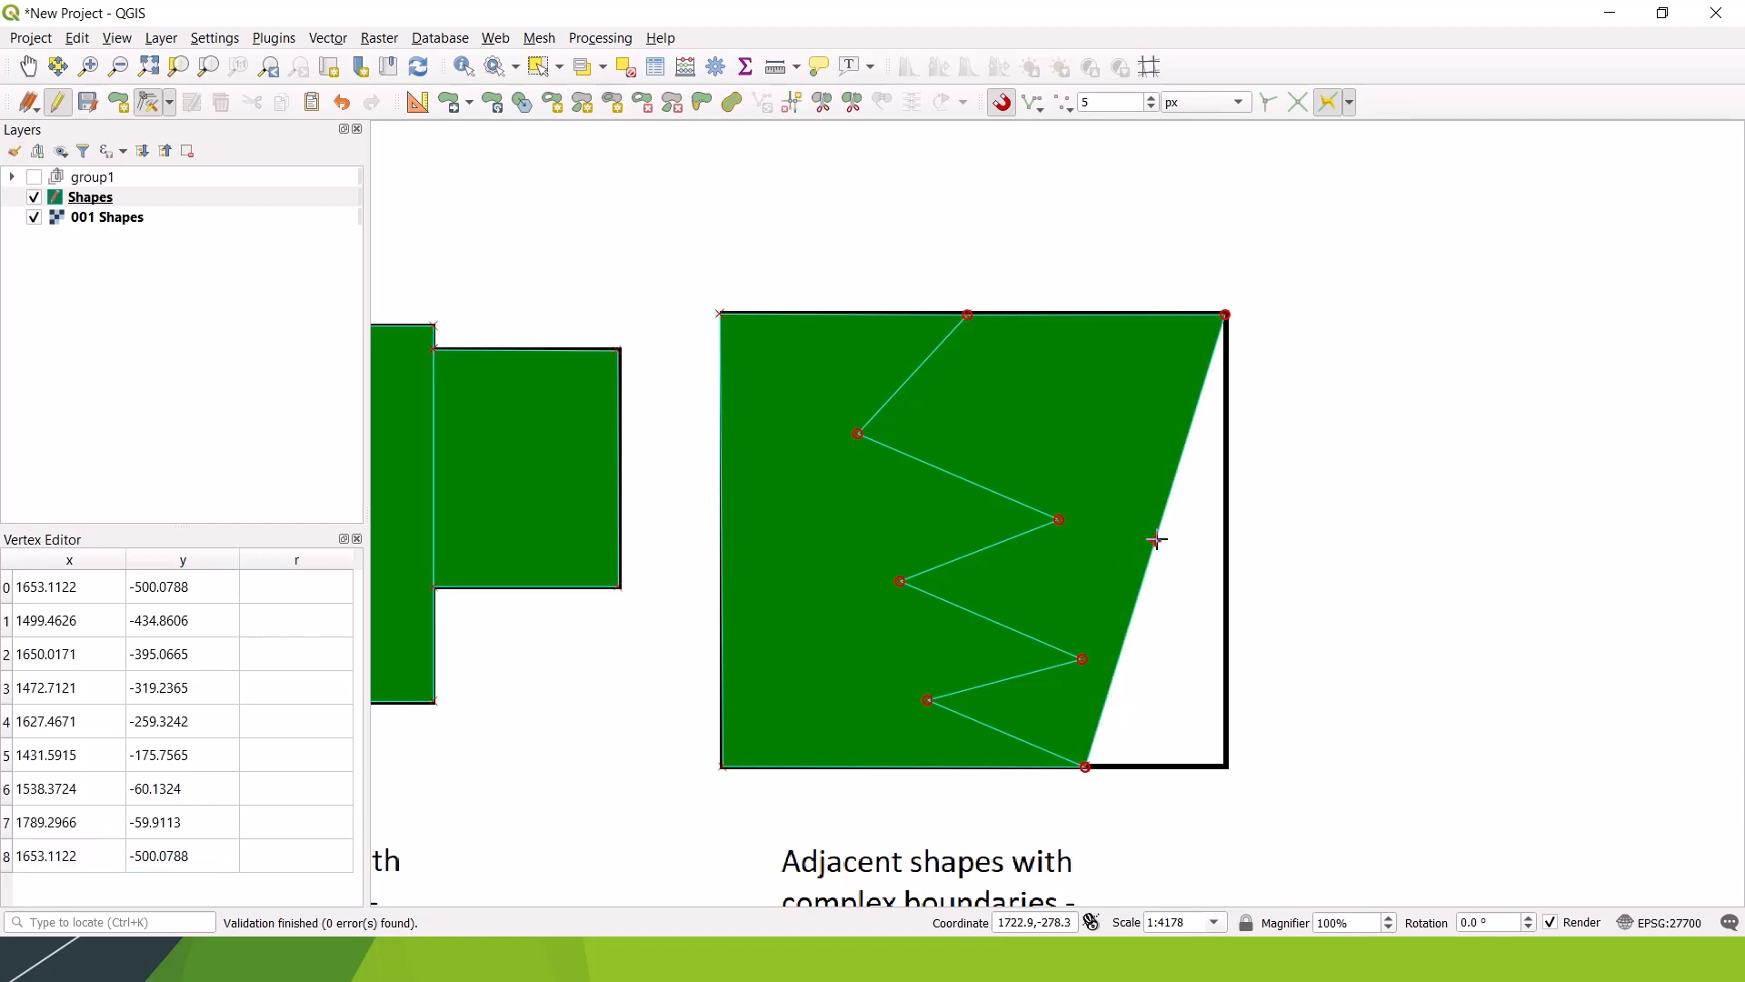
pyautogui.click(1226, 766)
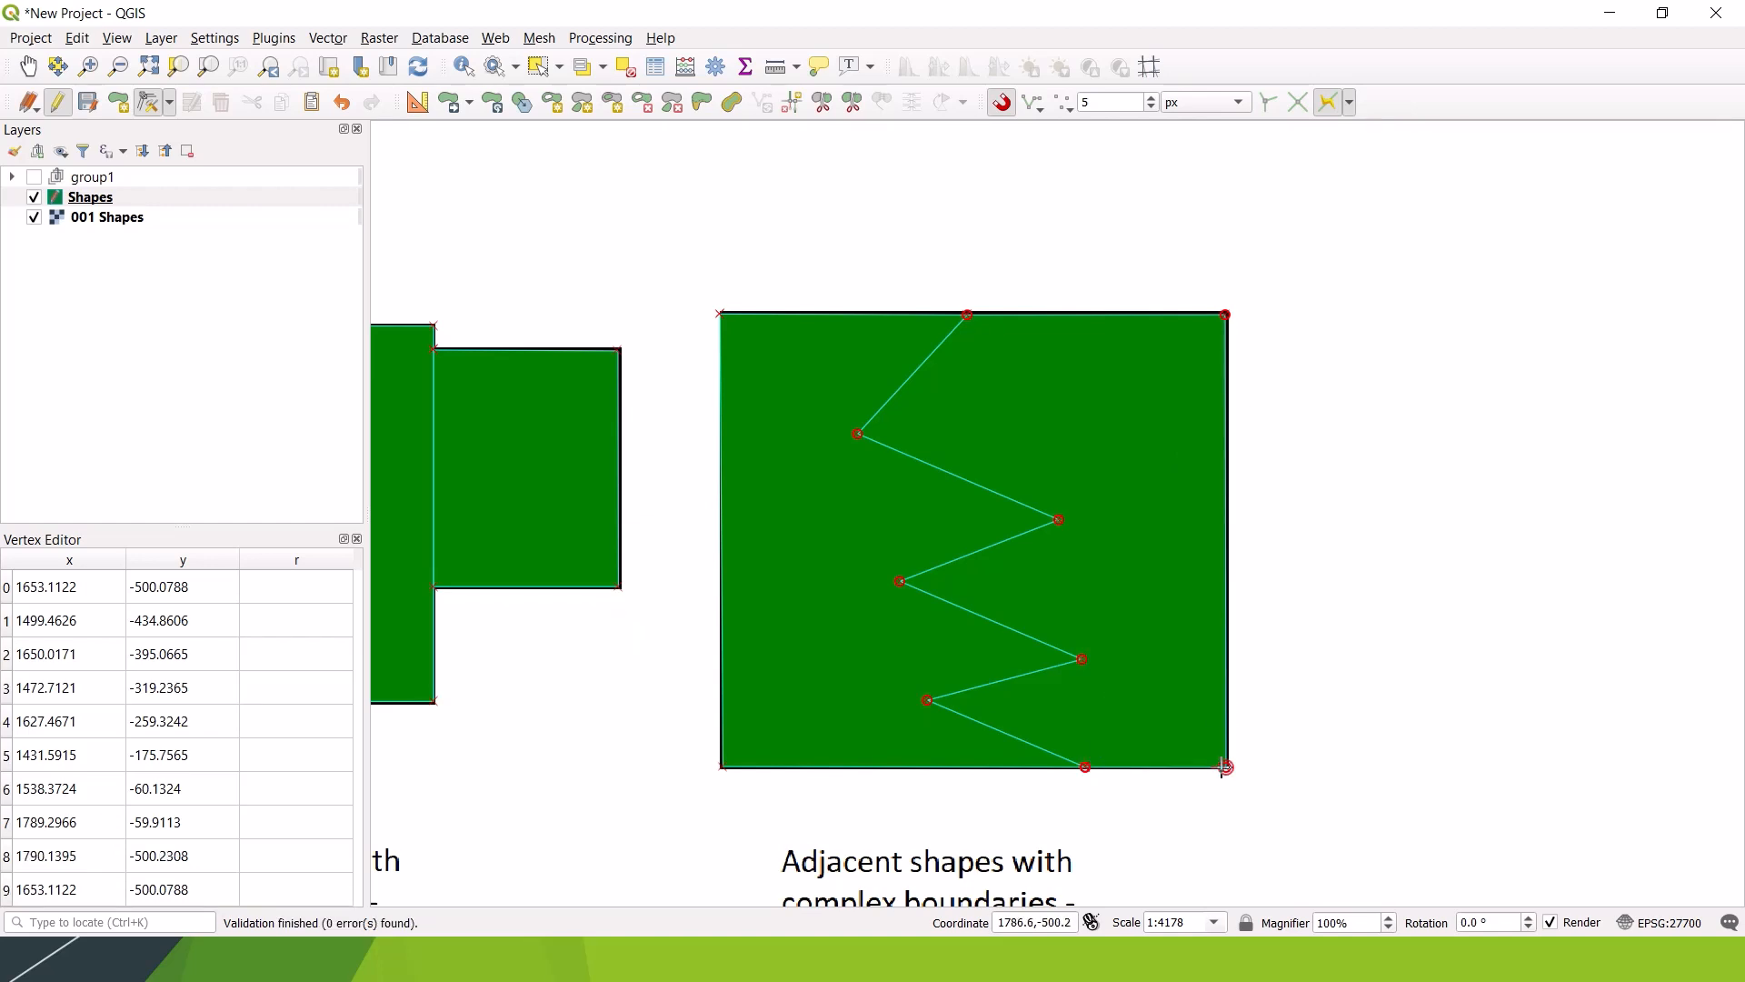
pyautogui.click(87, 102)
# Step: Digitise one polygon around the four outer corners of the split features tool square, leaving its attributes blank
pyautogui.scroll(-1, 1081, 615)
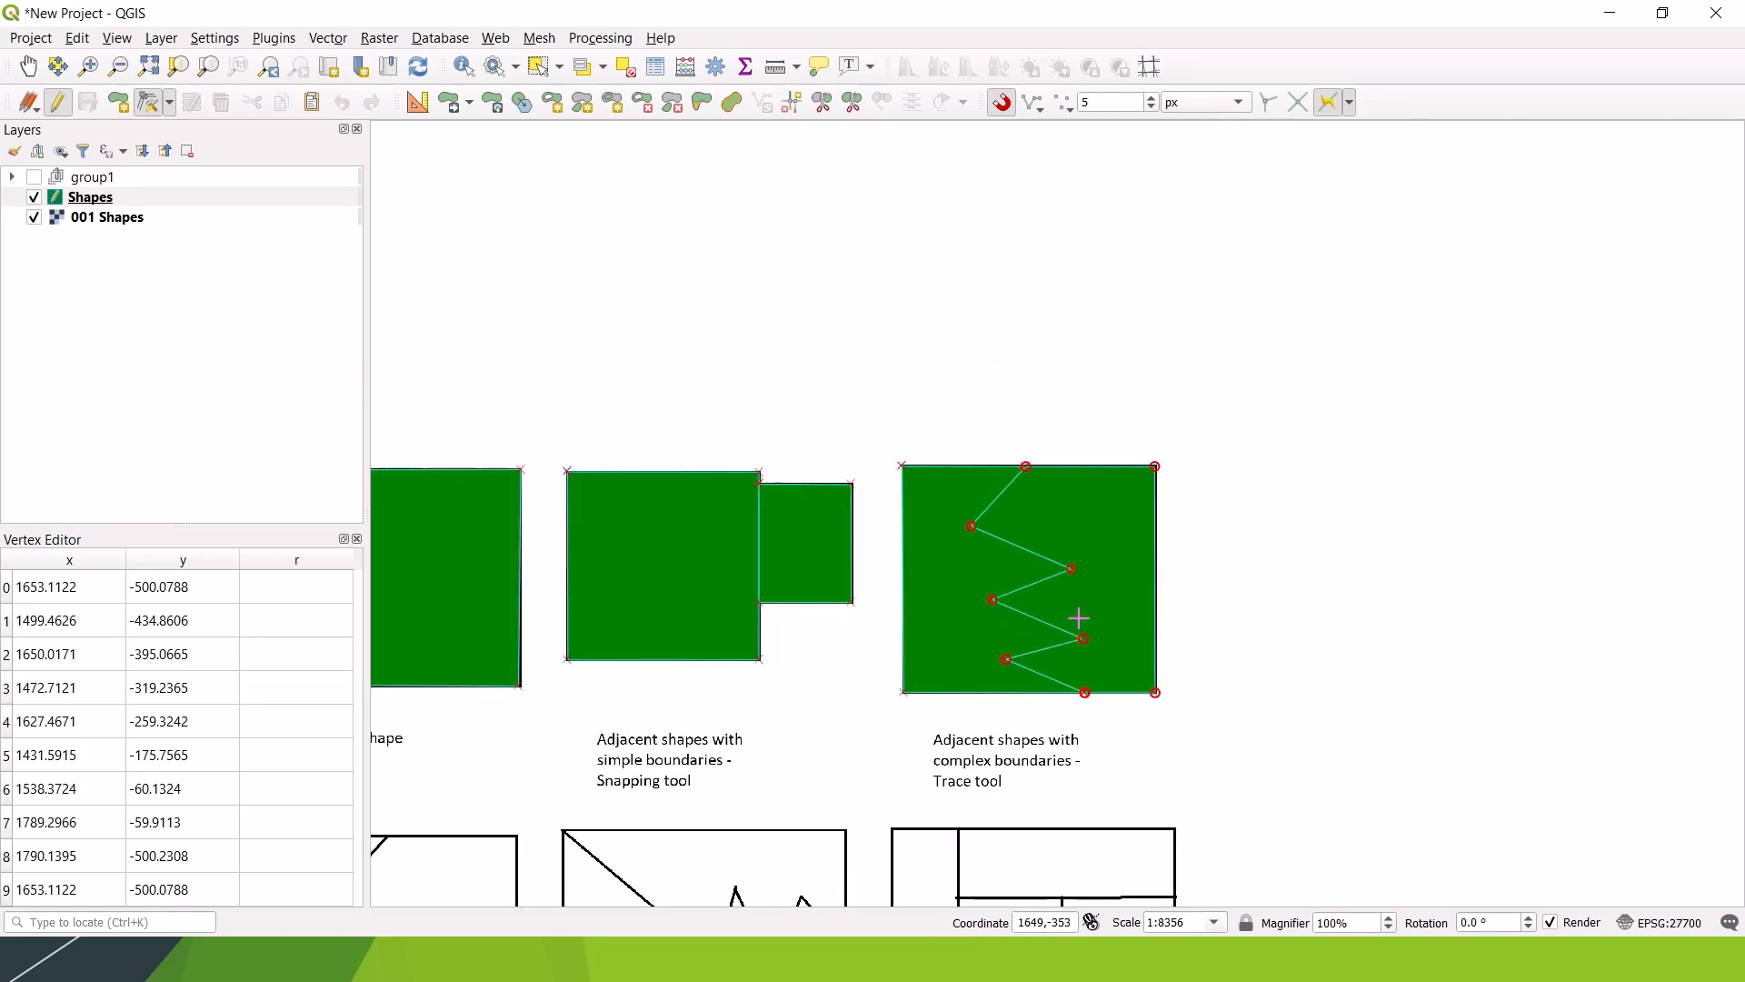
pyautogui.moveTo(739, 729); pyautogui.dragTo(1406, 392)
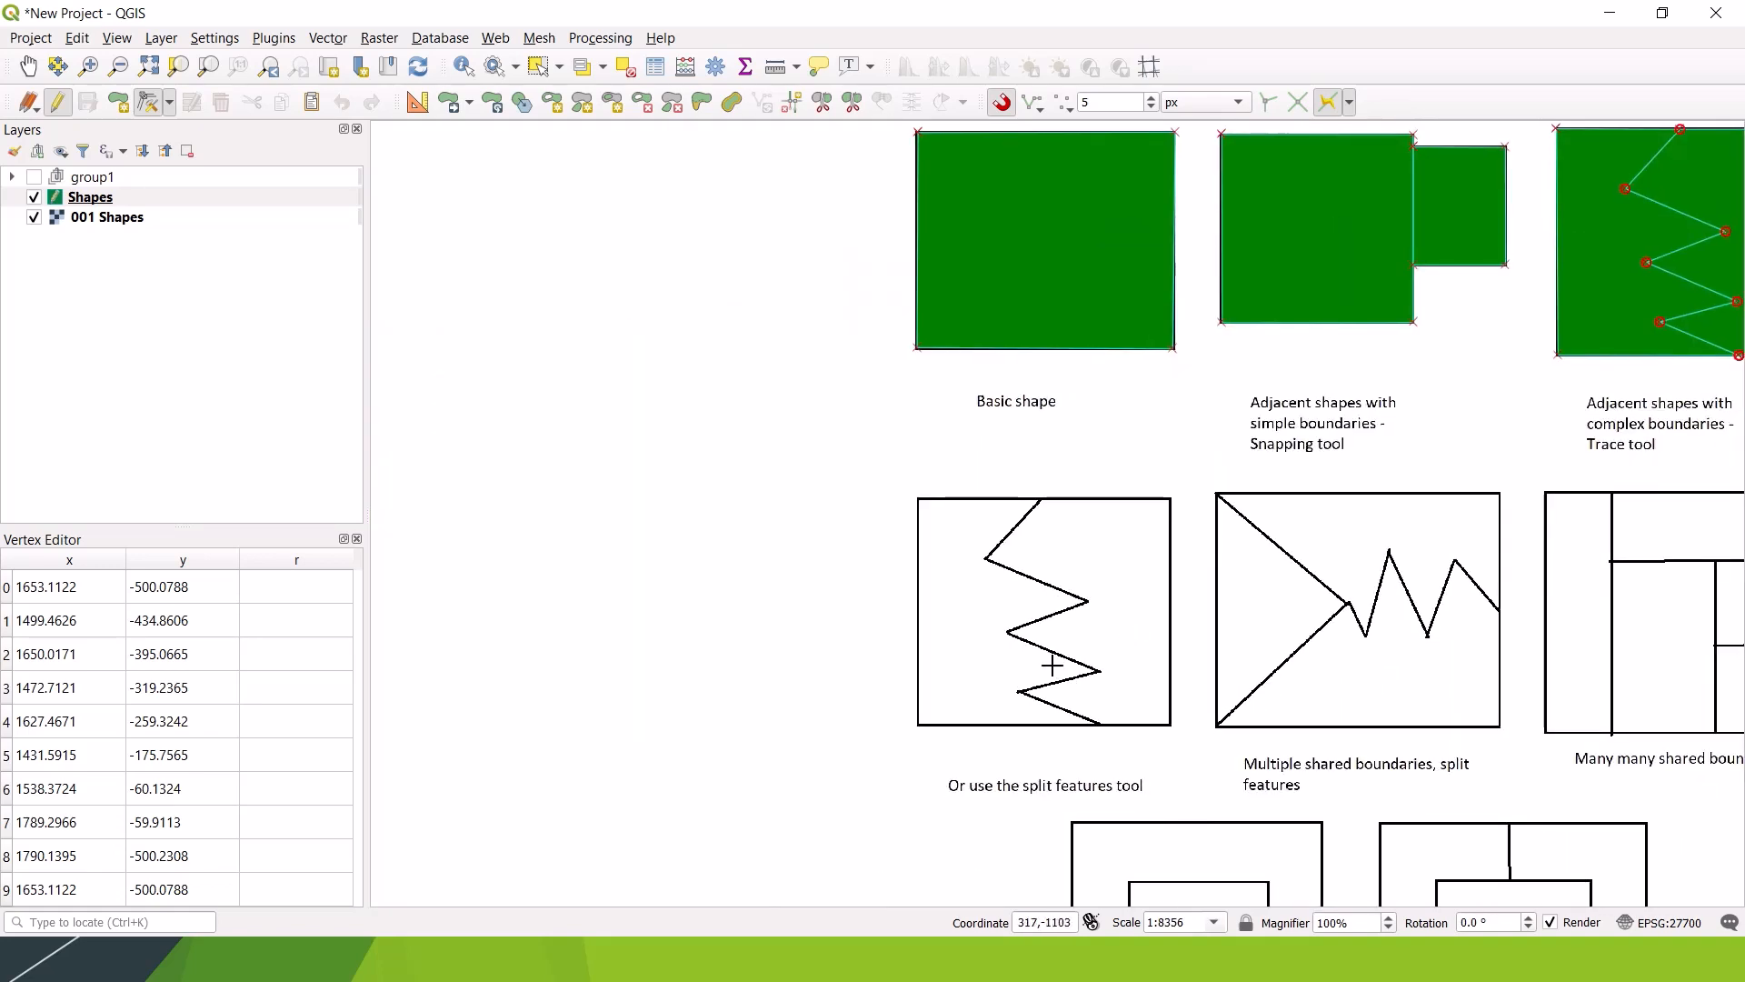
pyautogui.scroll(1, 1051, 664)
pyautogui.moveTo(1175, 575); pyautogui.dragTo(1013, 549)
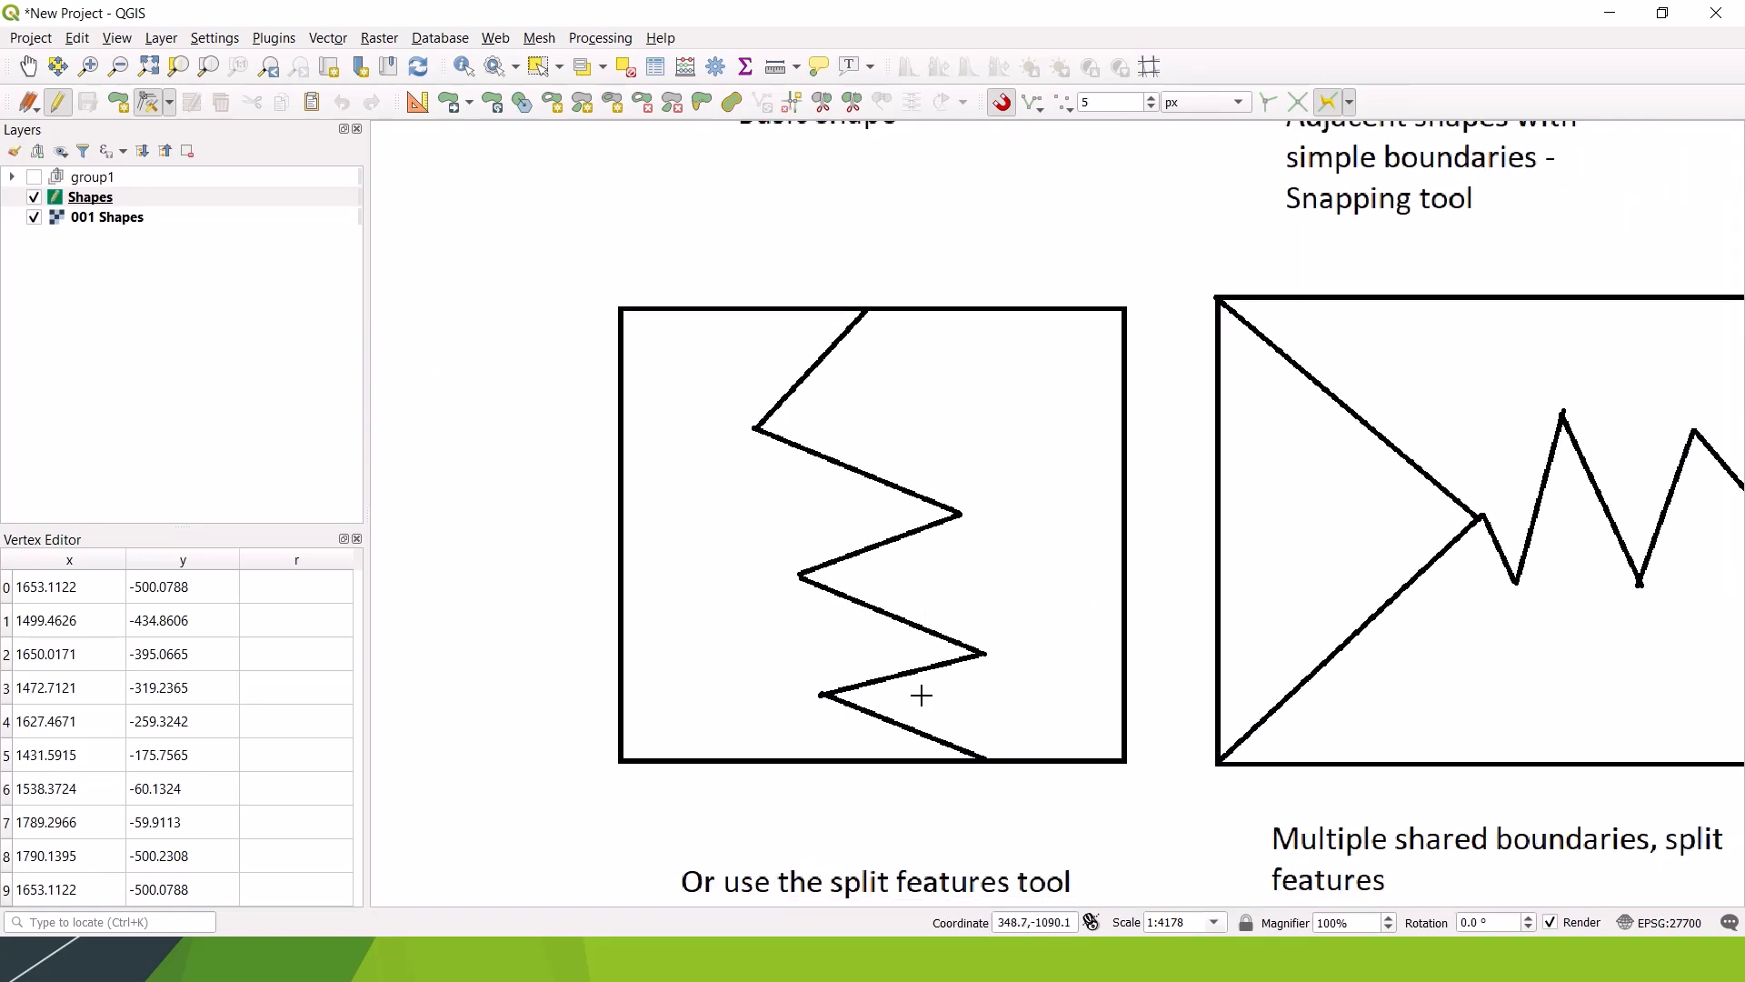
pyautogui.scroll(-1, 969, 616)
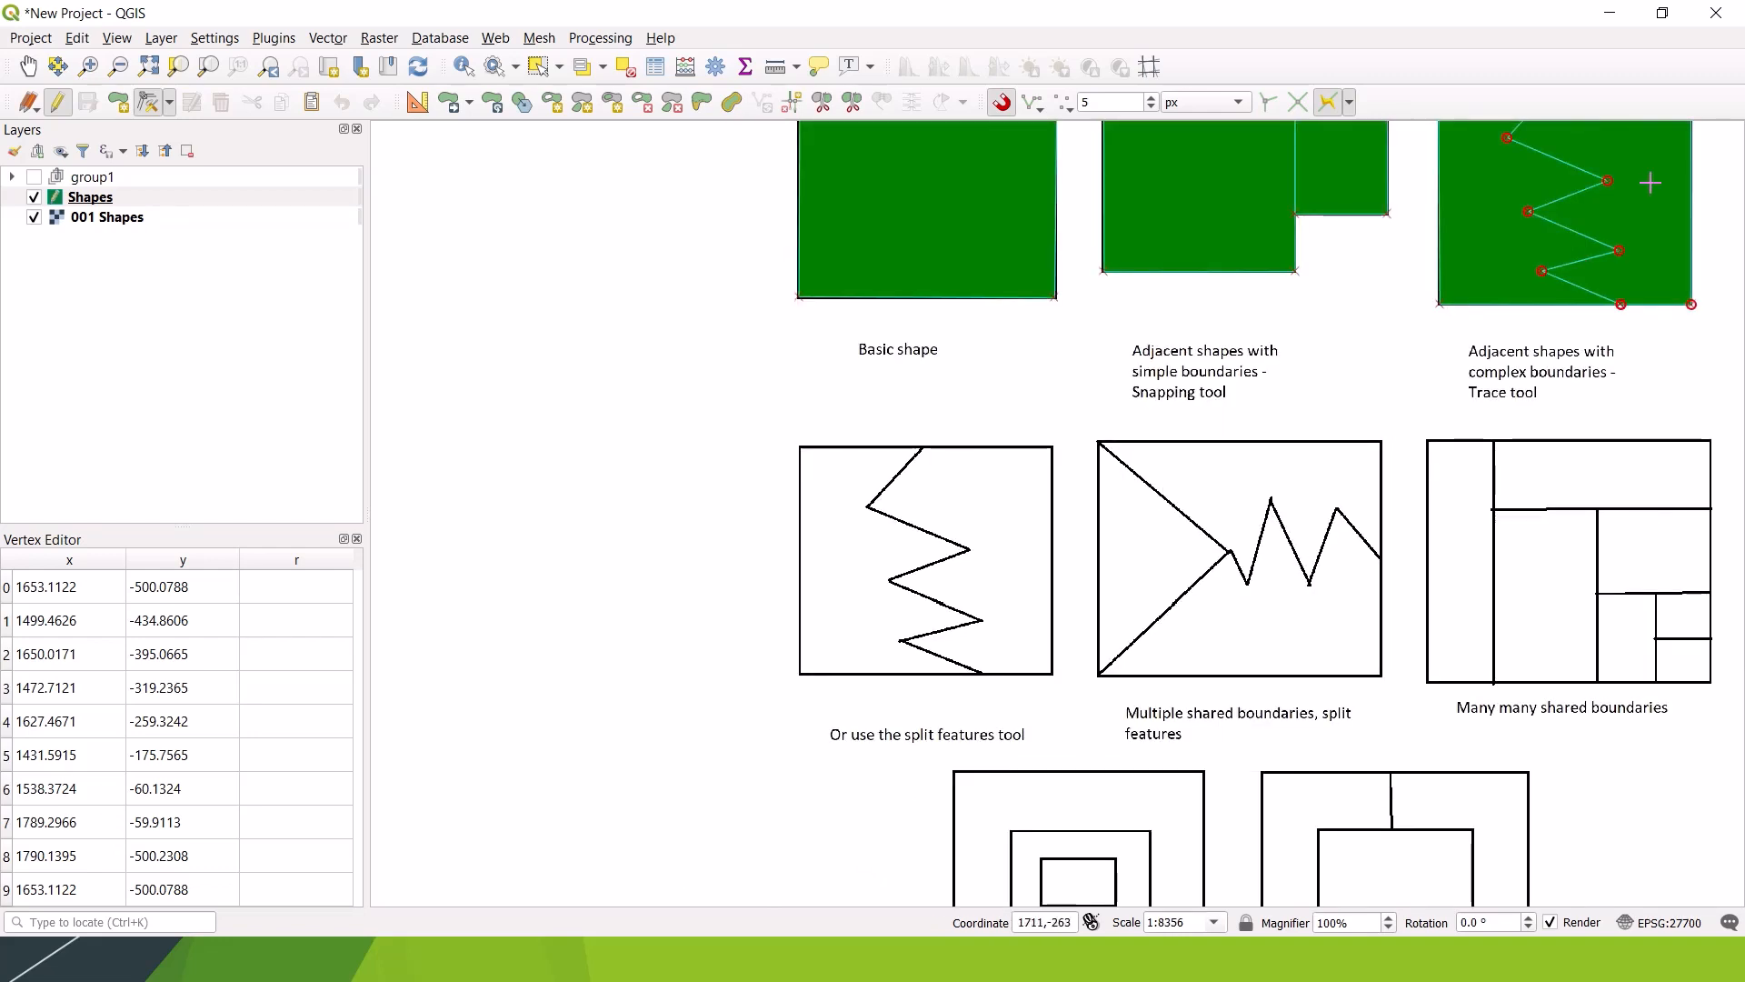
pyautogui.scroll(1, 968, 555)
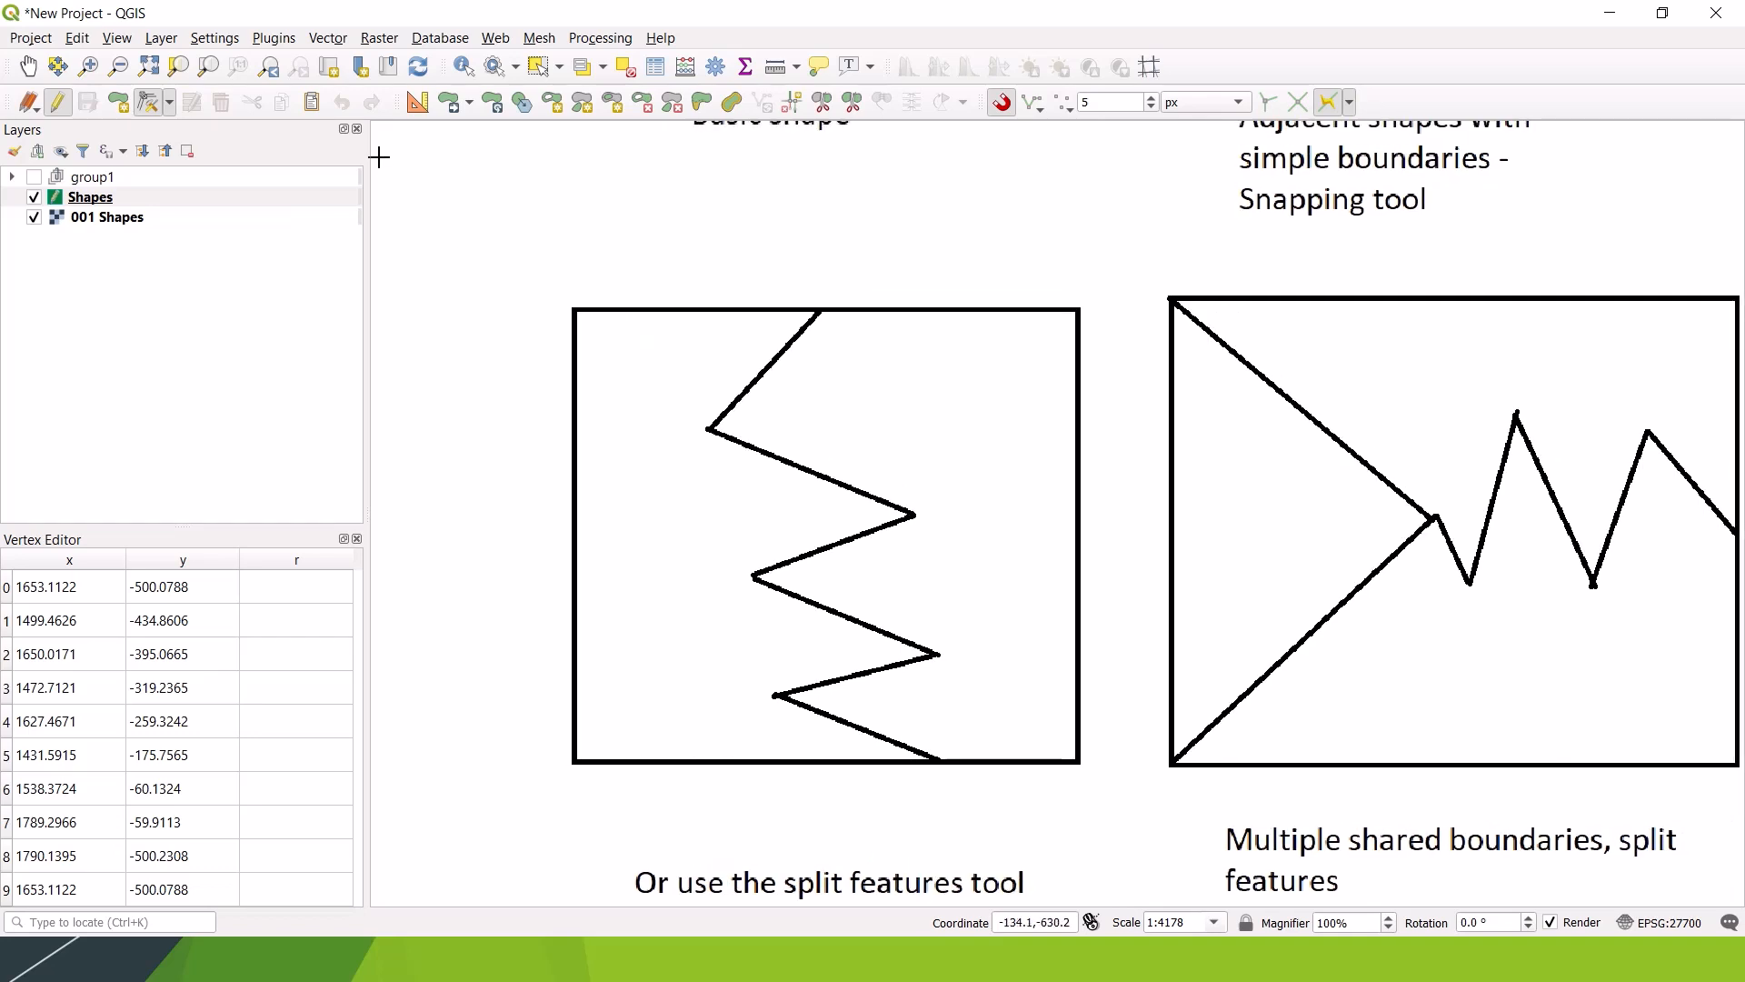
pyautogui.click(120, 103)
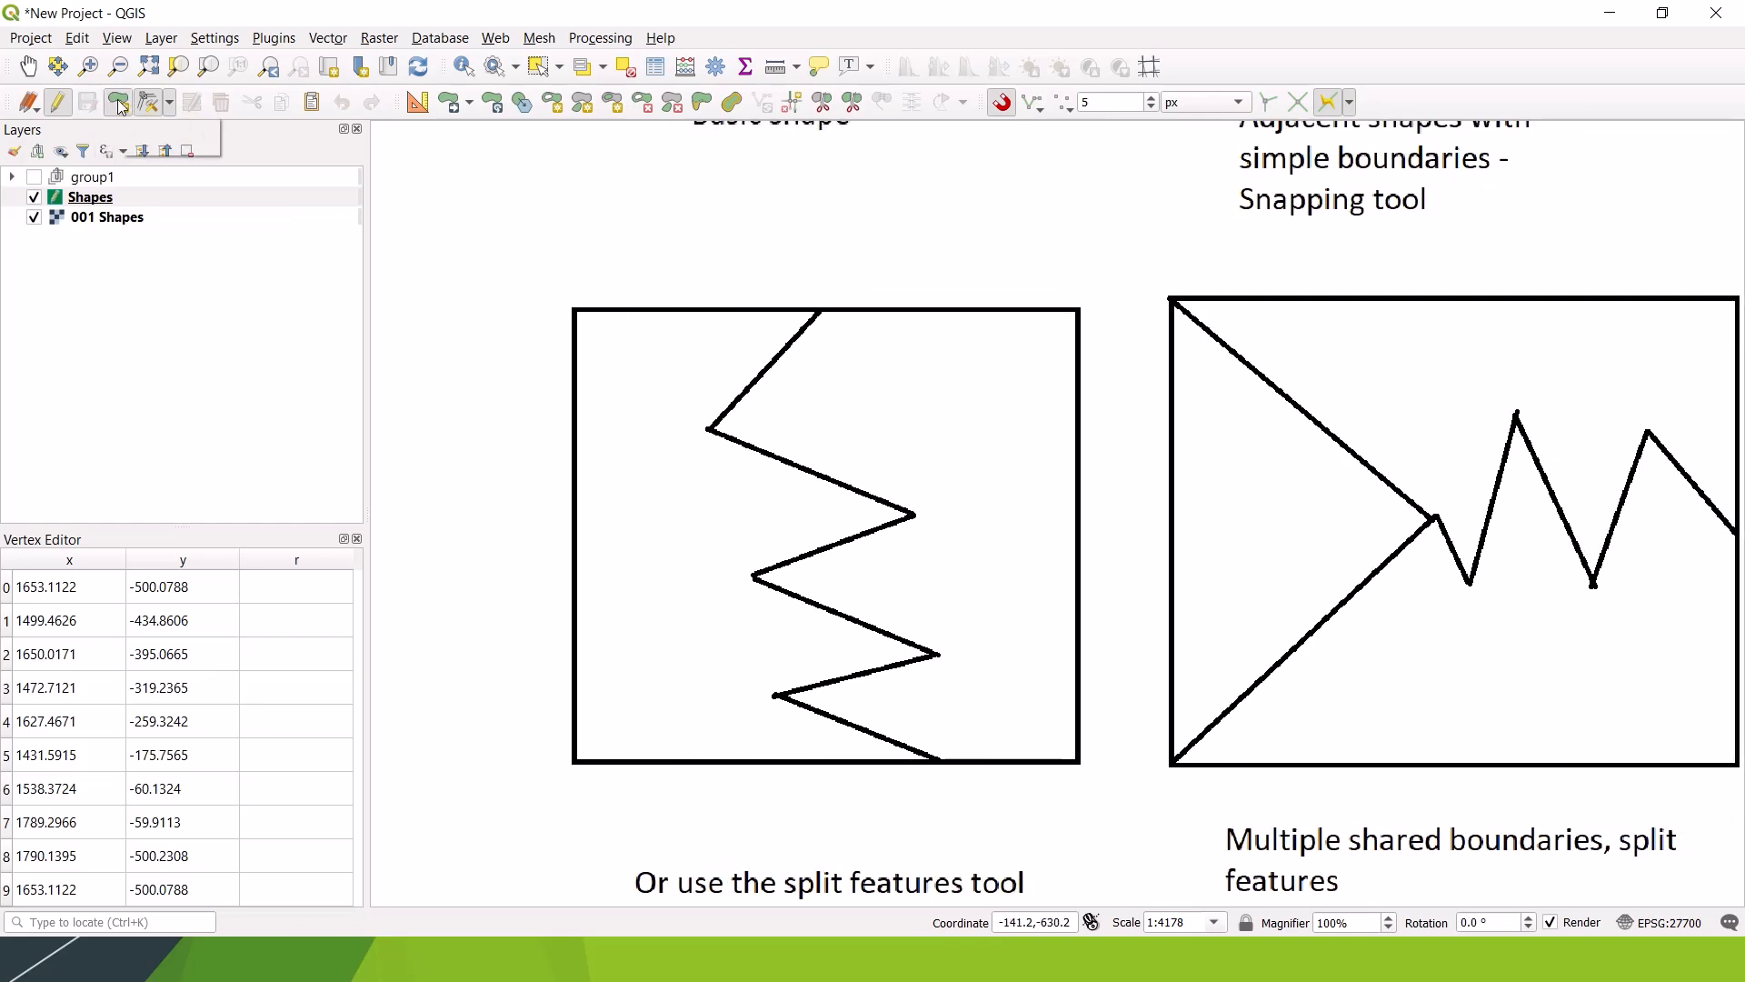
pyautogui.click(579, 312)
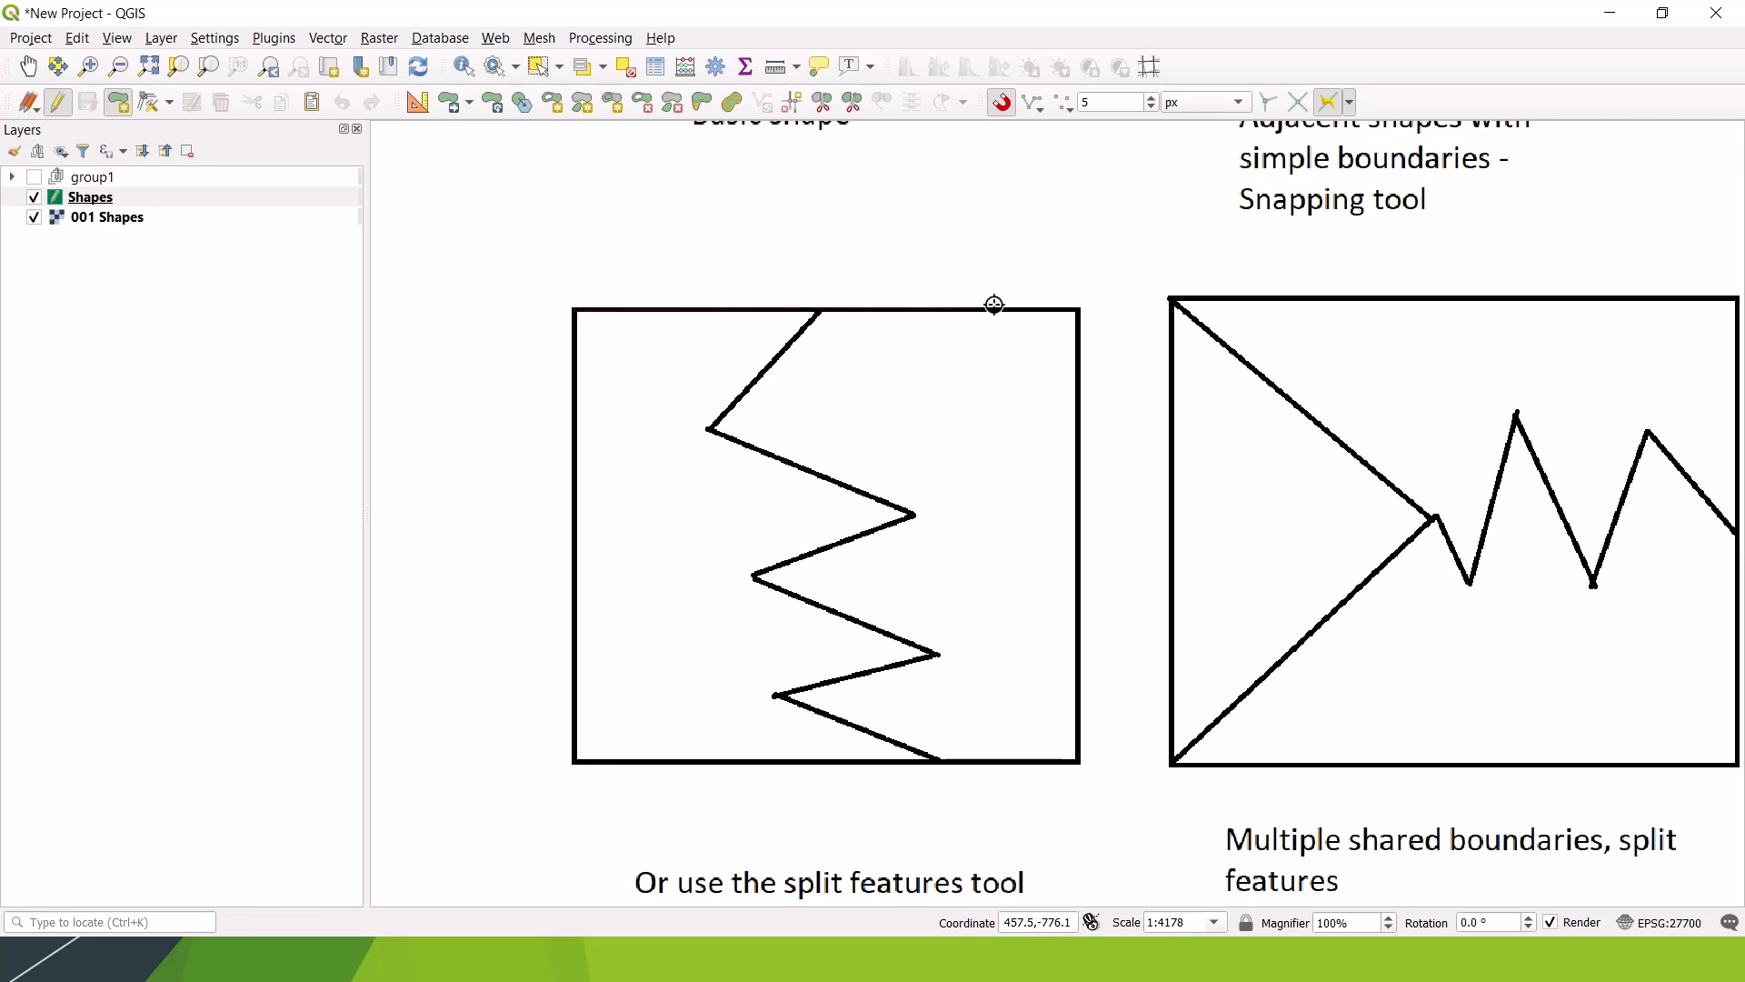
pyautogui.click(1079, 310)
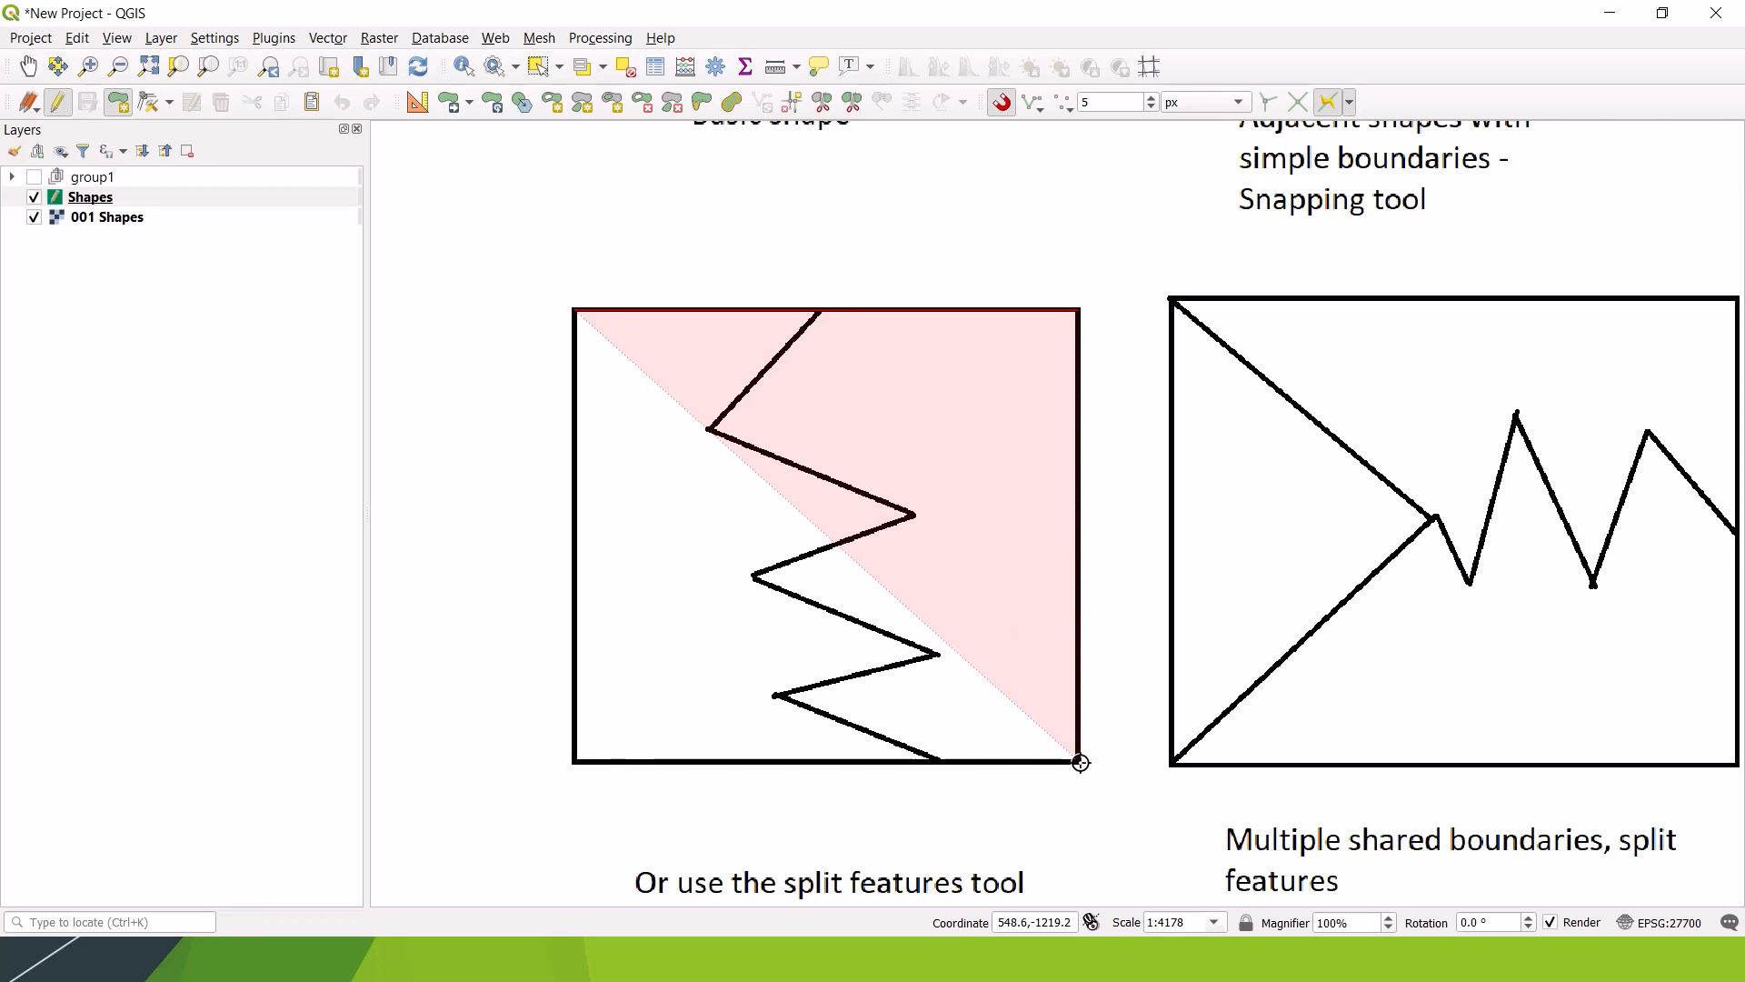
pyautogui.click(1080, 760)
pyautogui.click(577, 760)
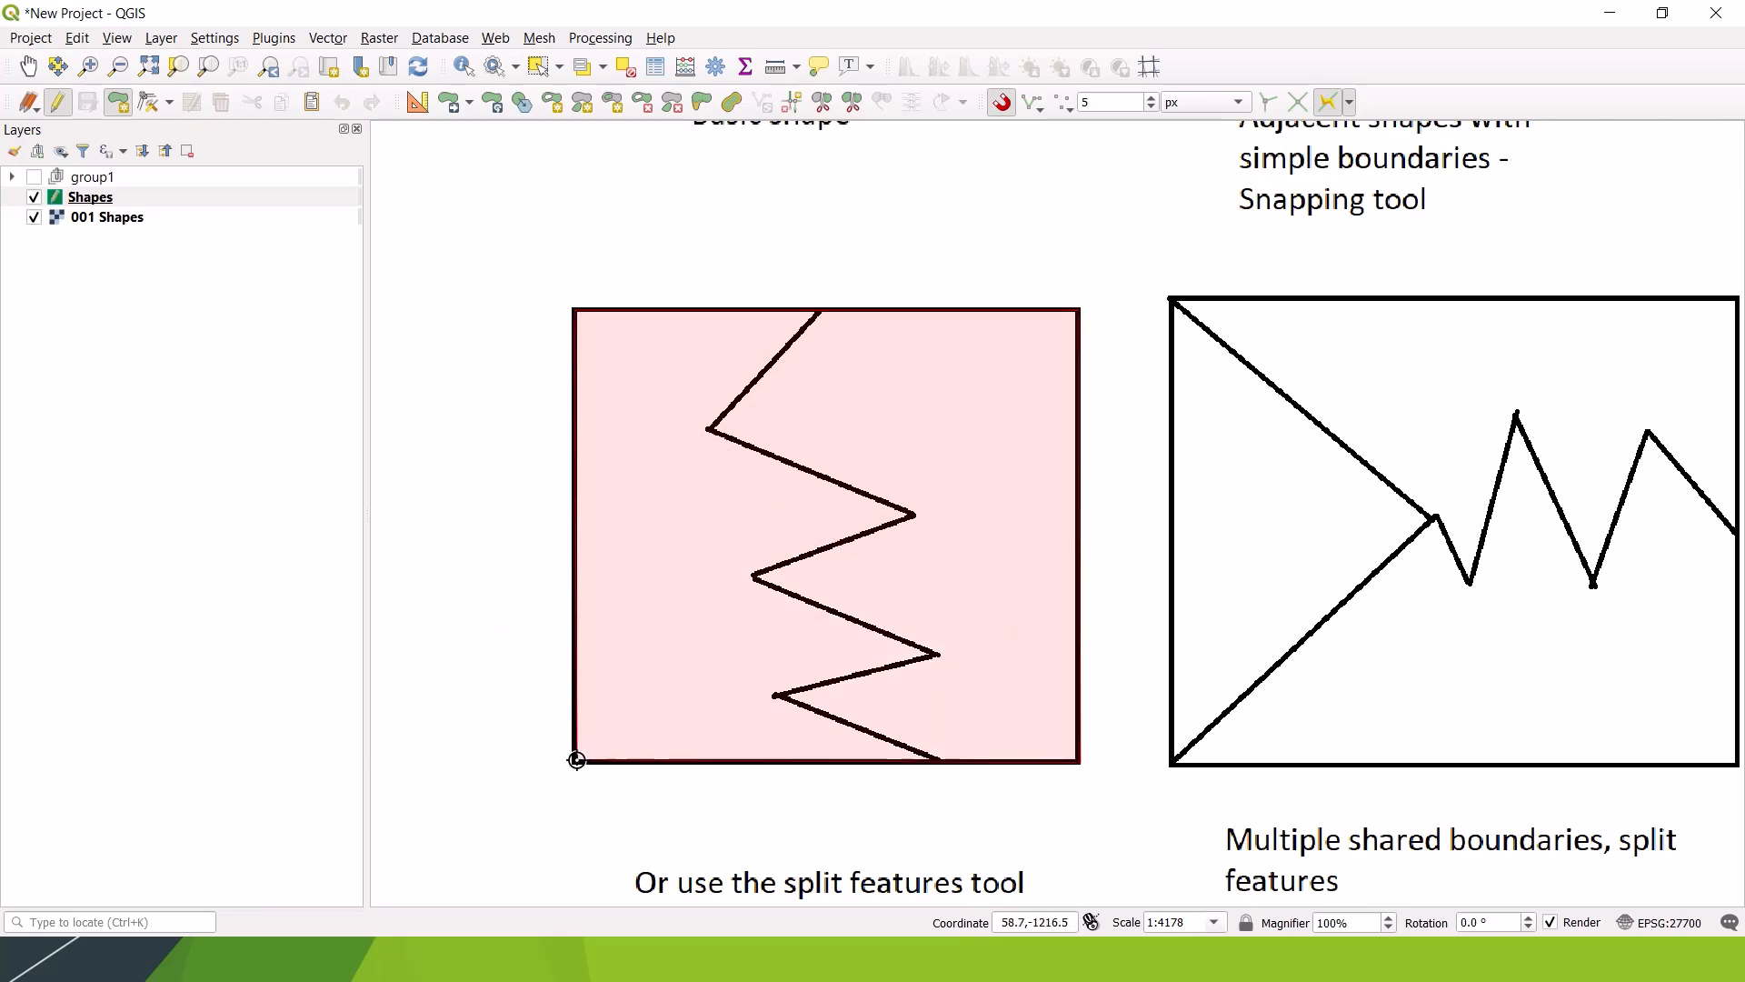
pyautogui.rightClick(576, 759)
pyautogui.click(670, 486)
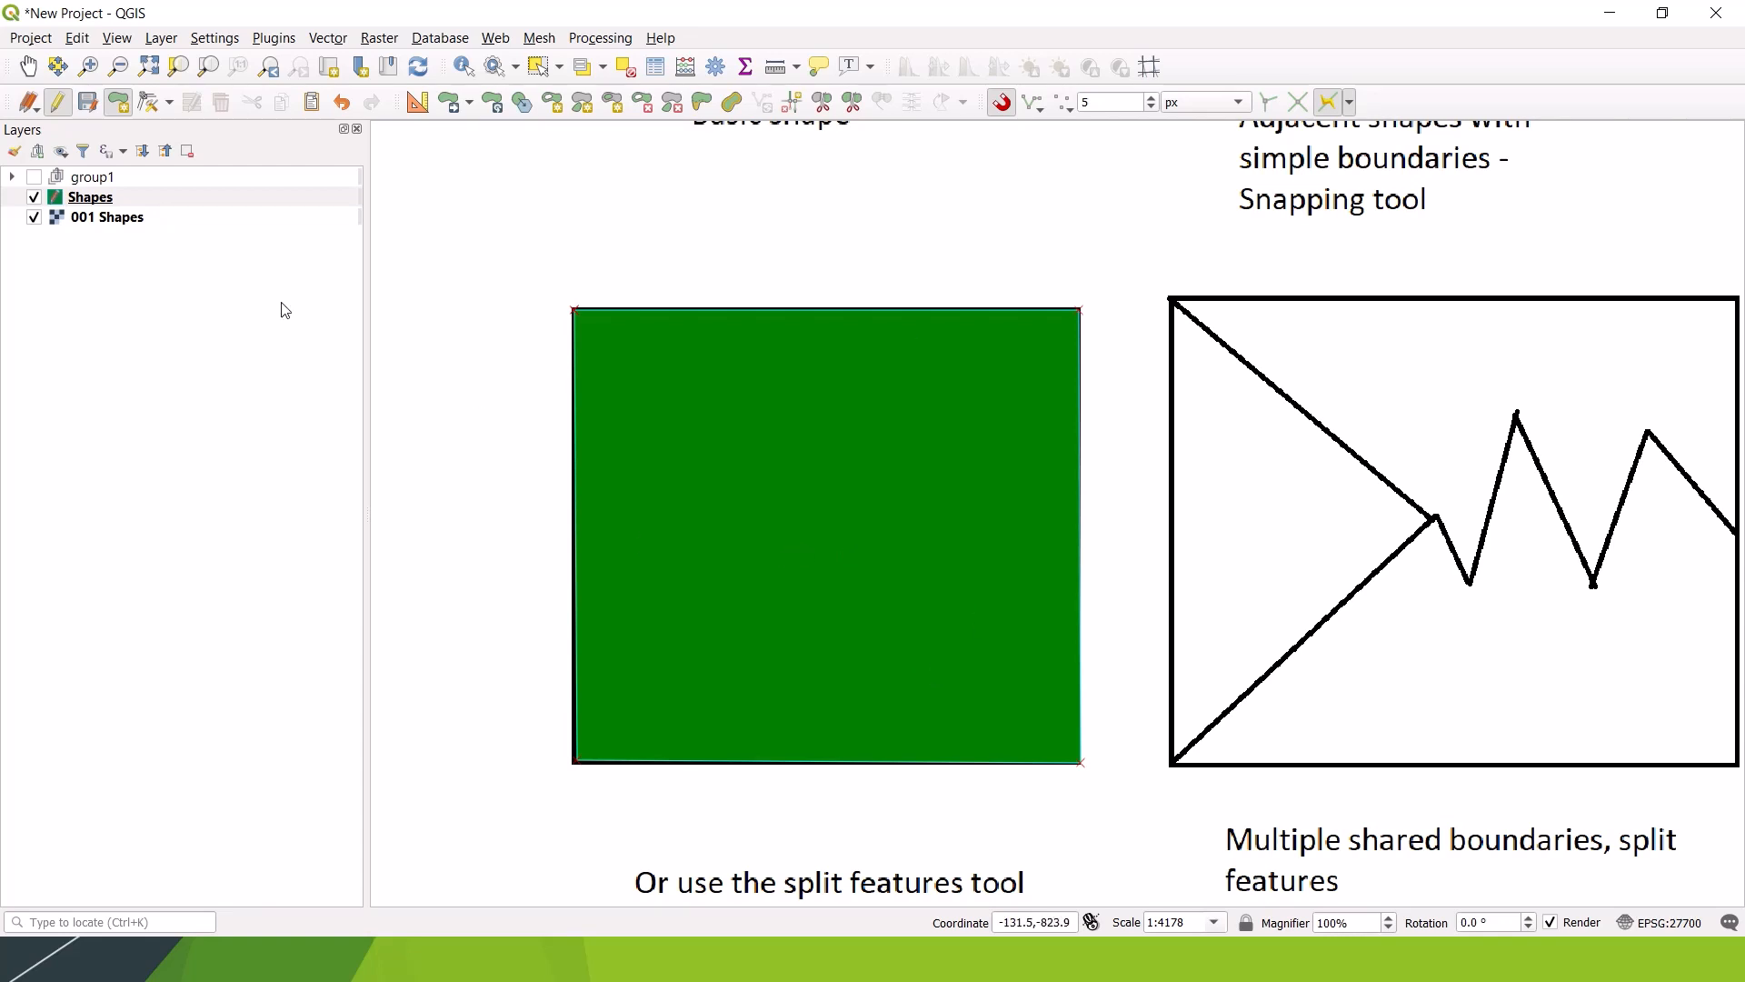
# Step: Set the Shapes layer's fill symbol opacity to 26.8 %
pyautogui.rightClick(86, 202)
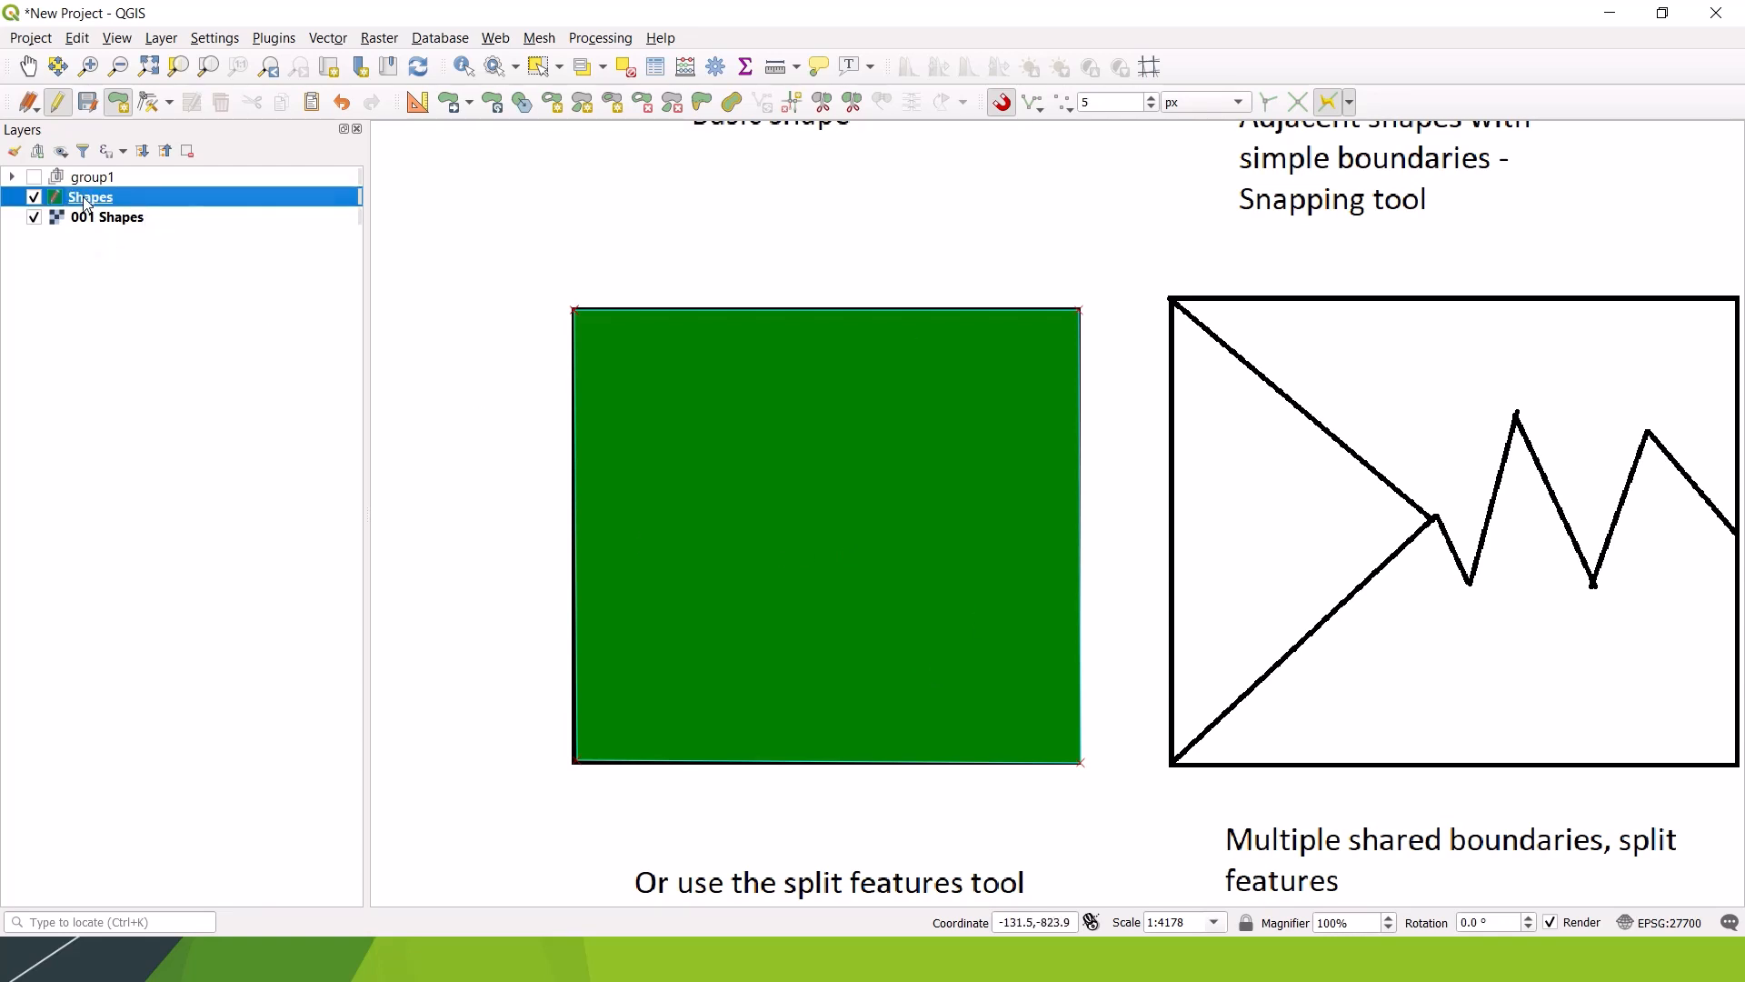
pyautogui.click(245, 712)
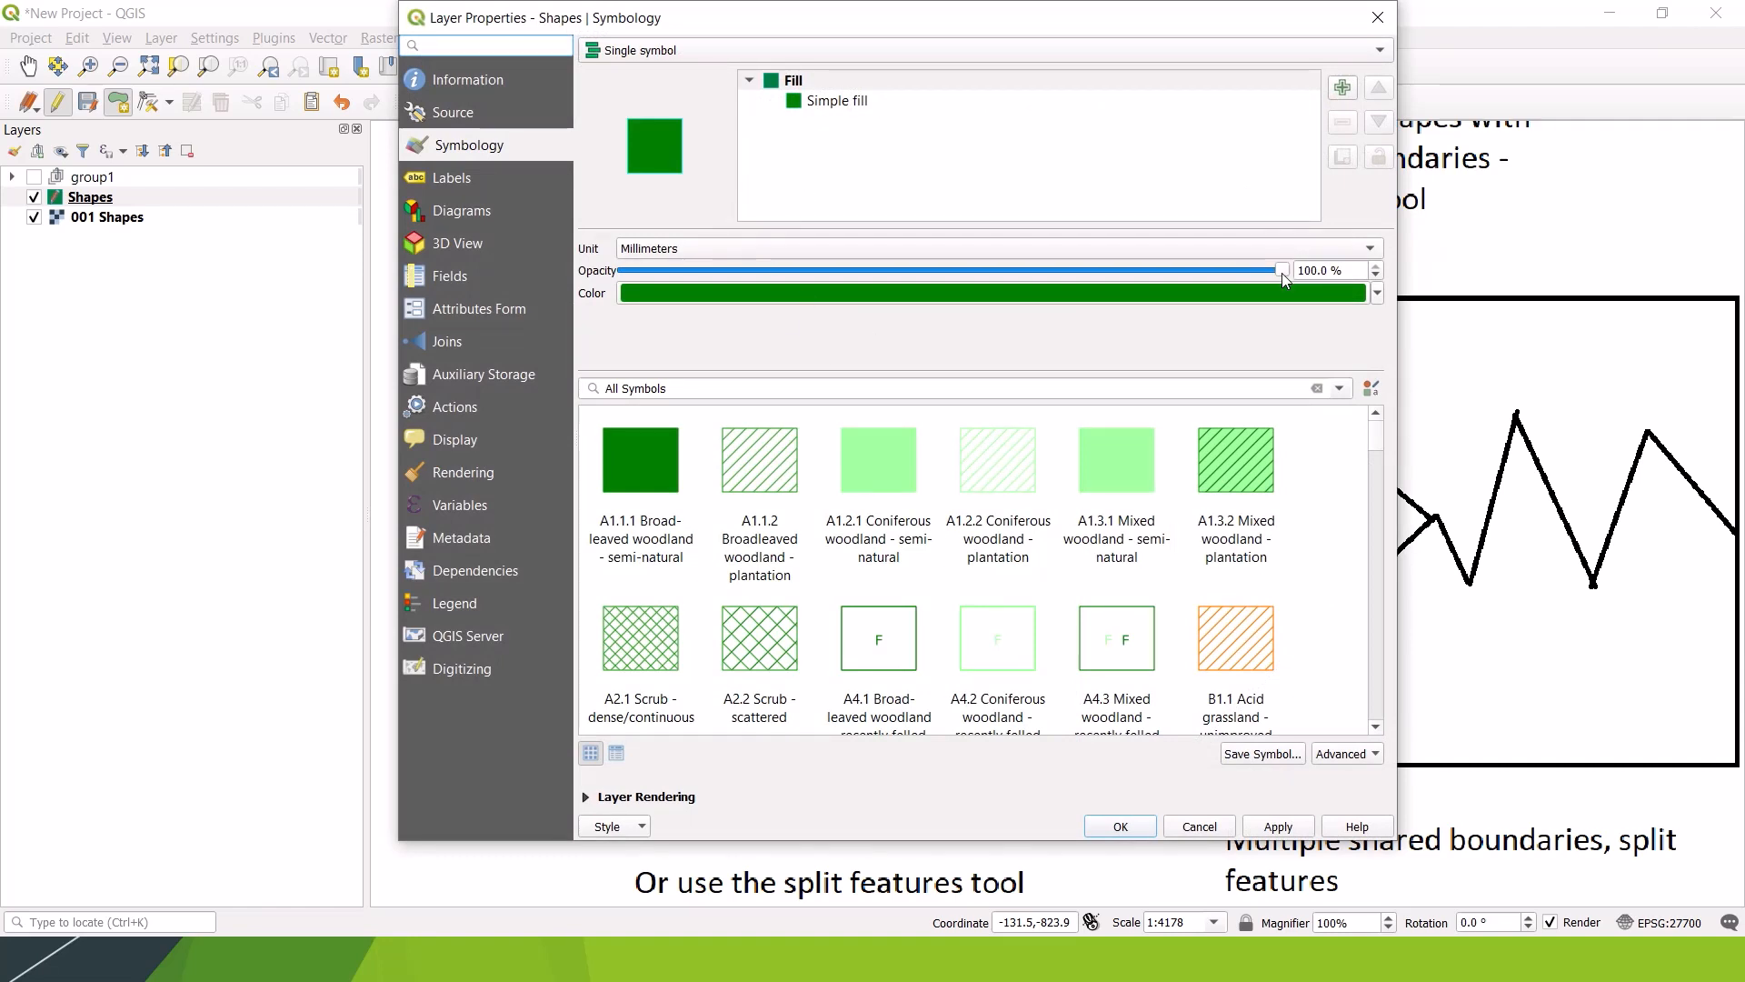
pyautogui.moveTo(1282, 270); pyautogui.dragTo(804, 270)
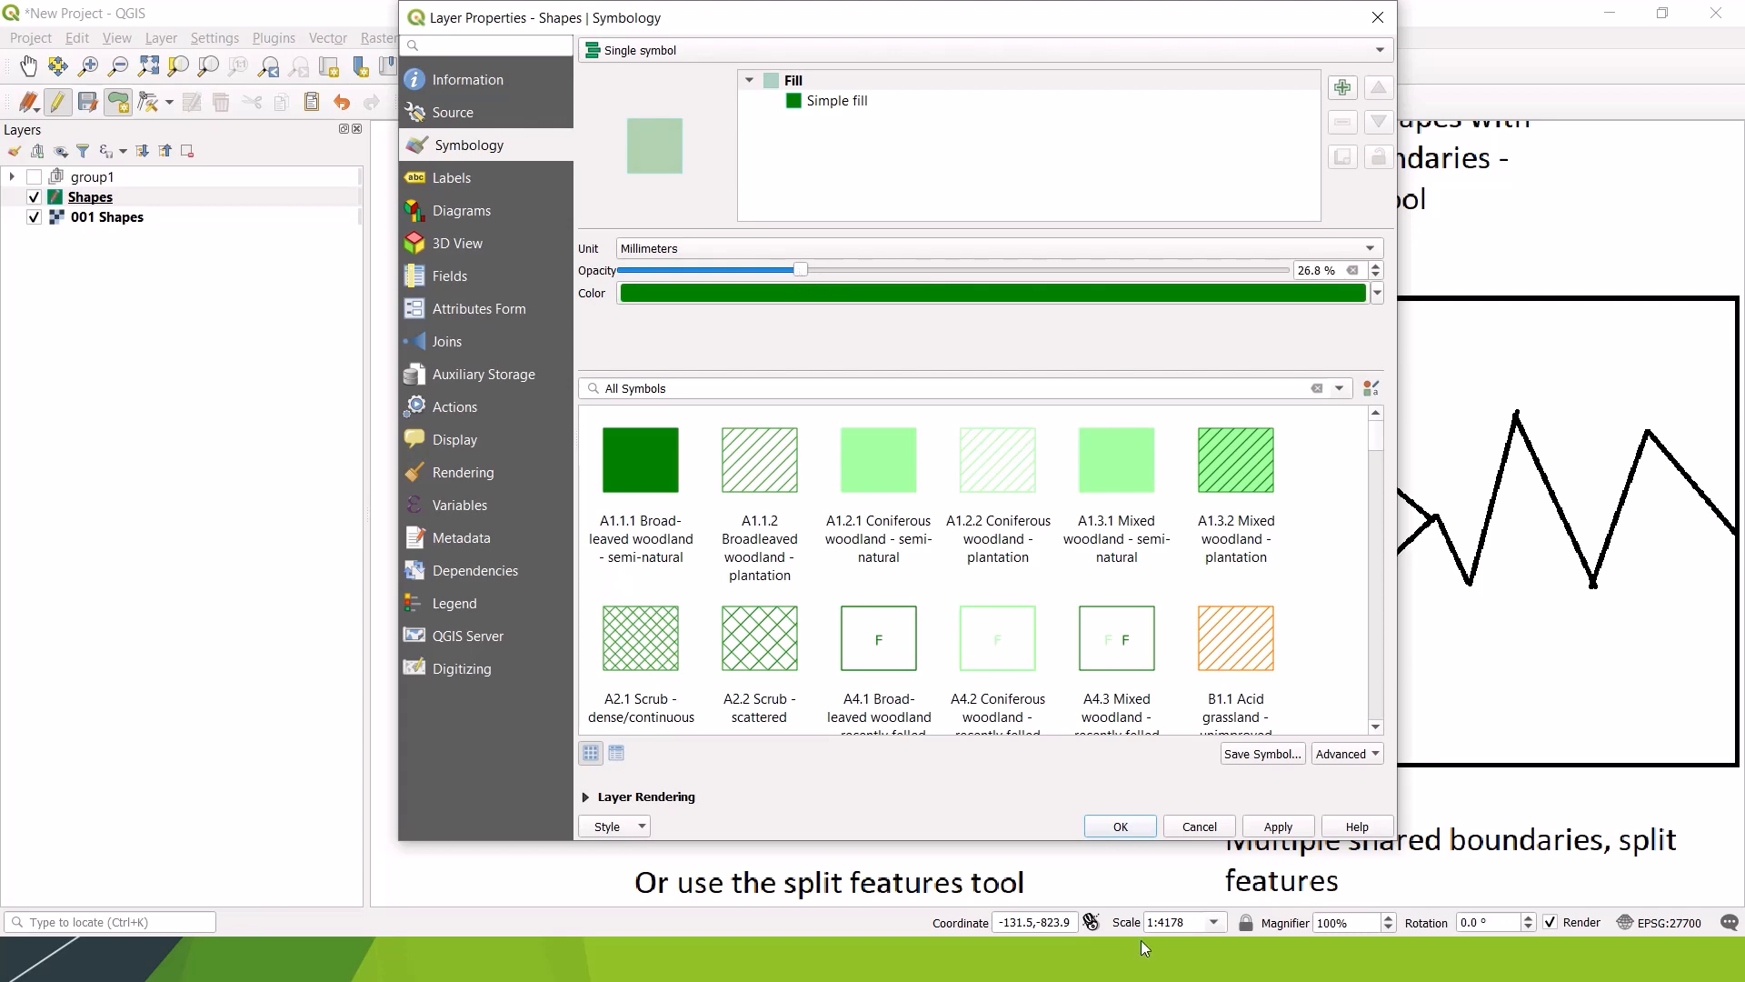
pyautogui.click(1119, 826)
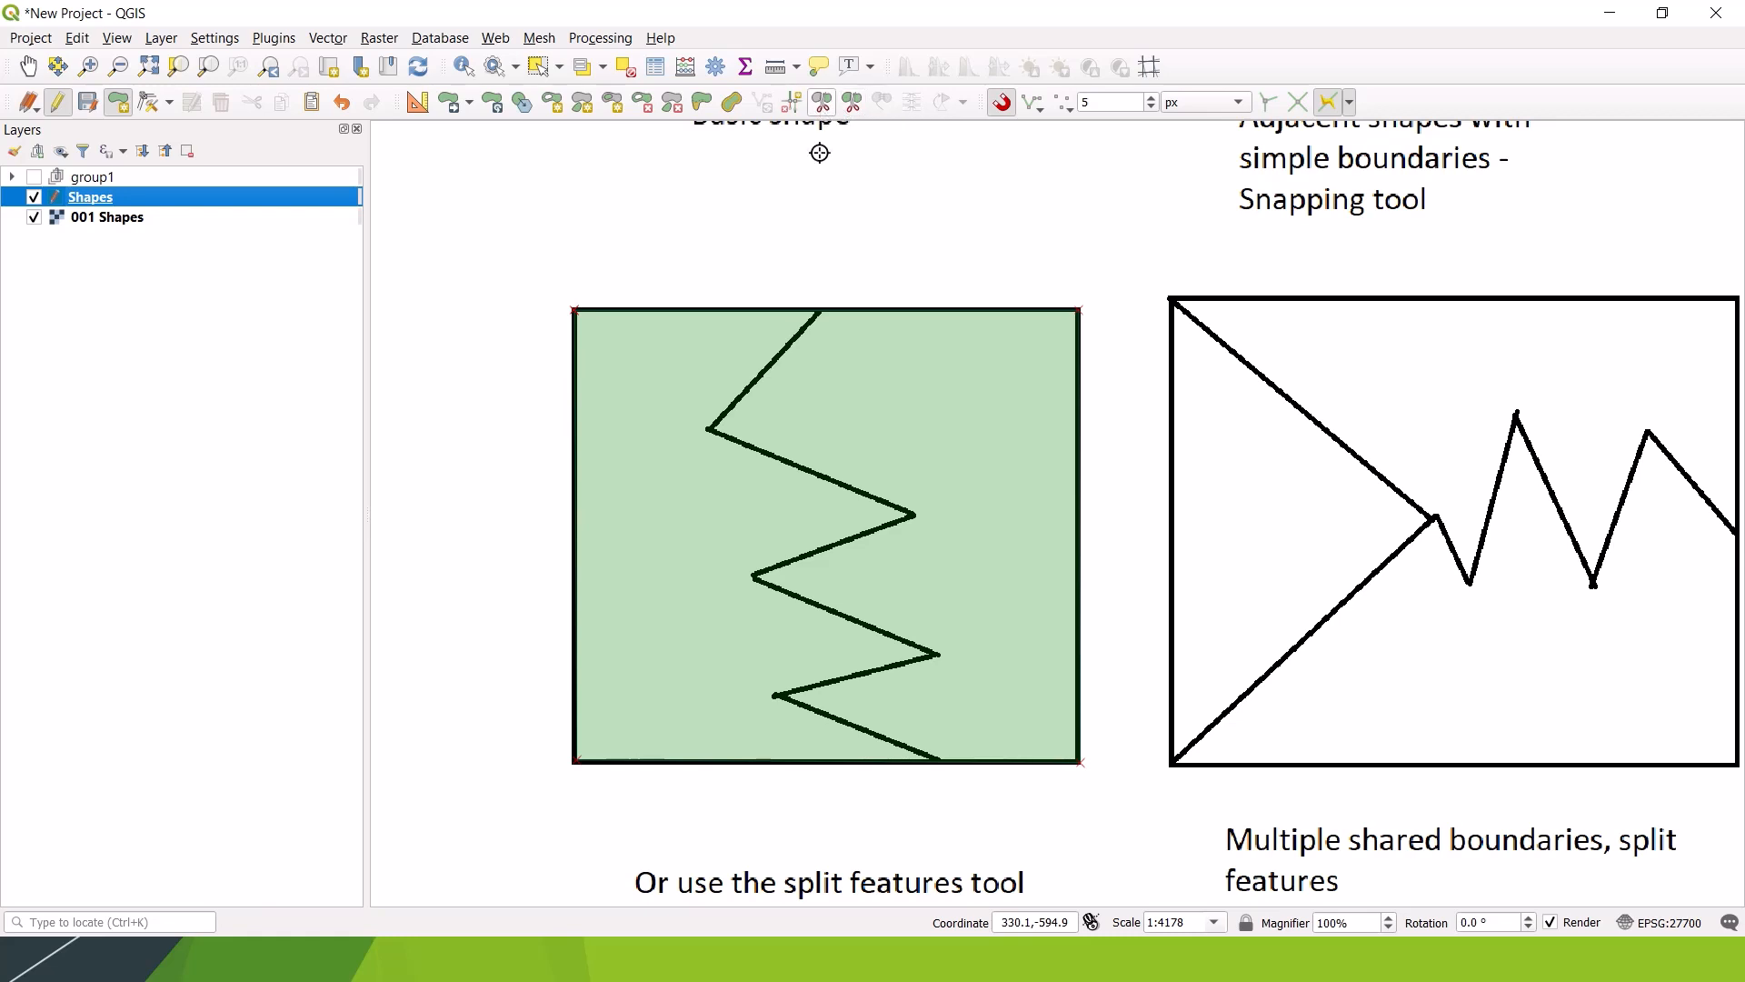
# Step: Start a Split Features line just above the upper end of the zigzag, outside the new polygon
pyautogui.click(822, 105)
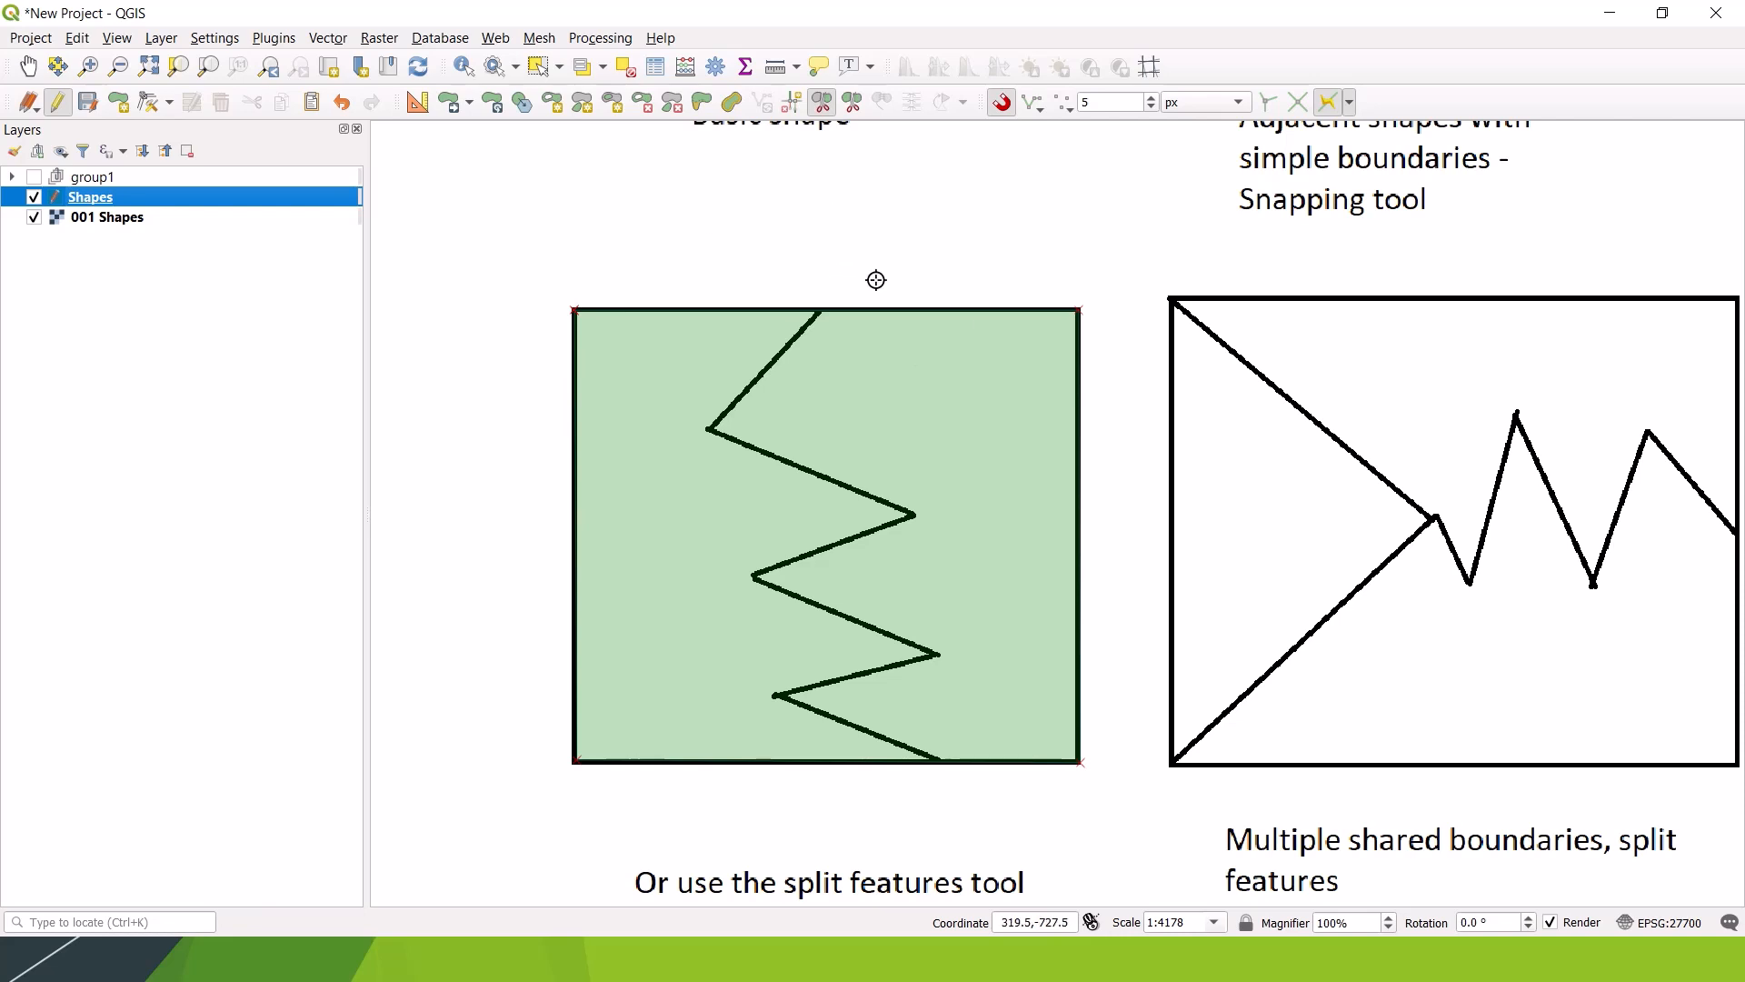
pyautogui.click(822, 197)
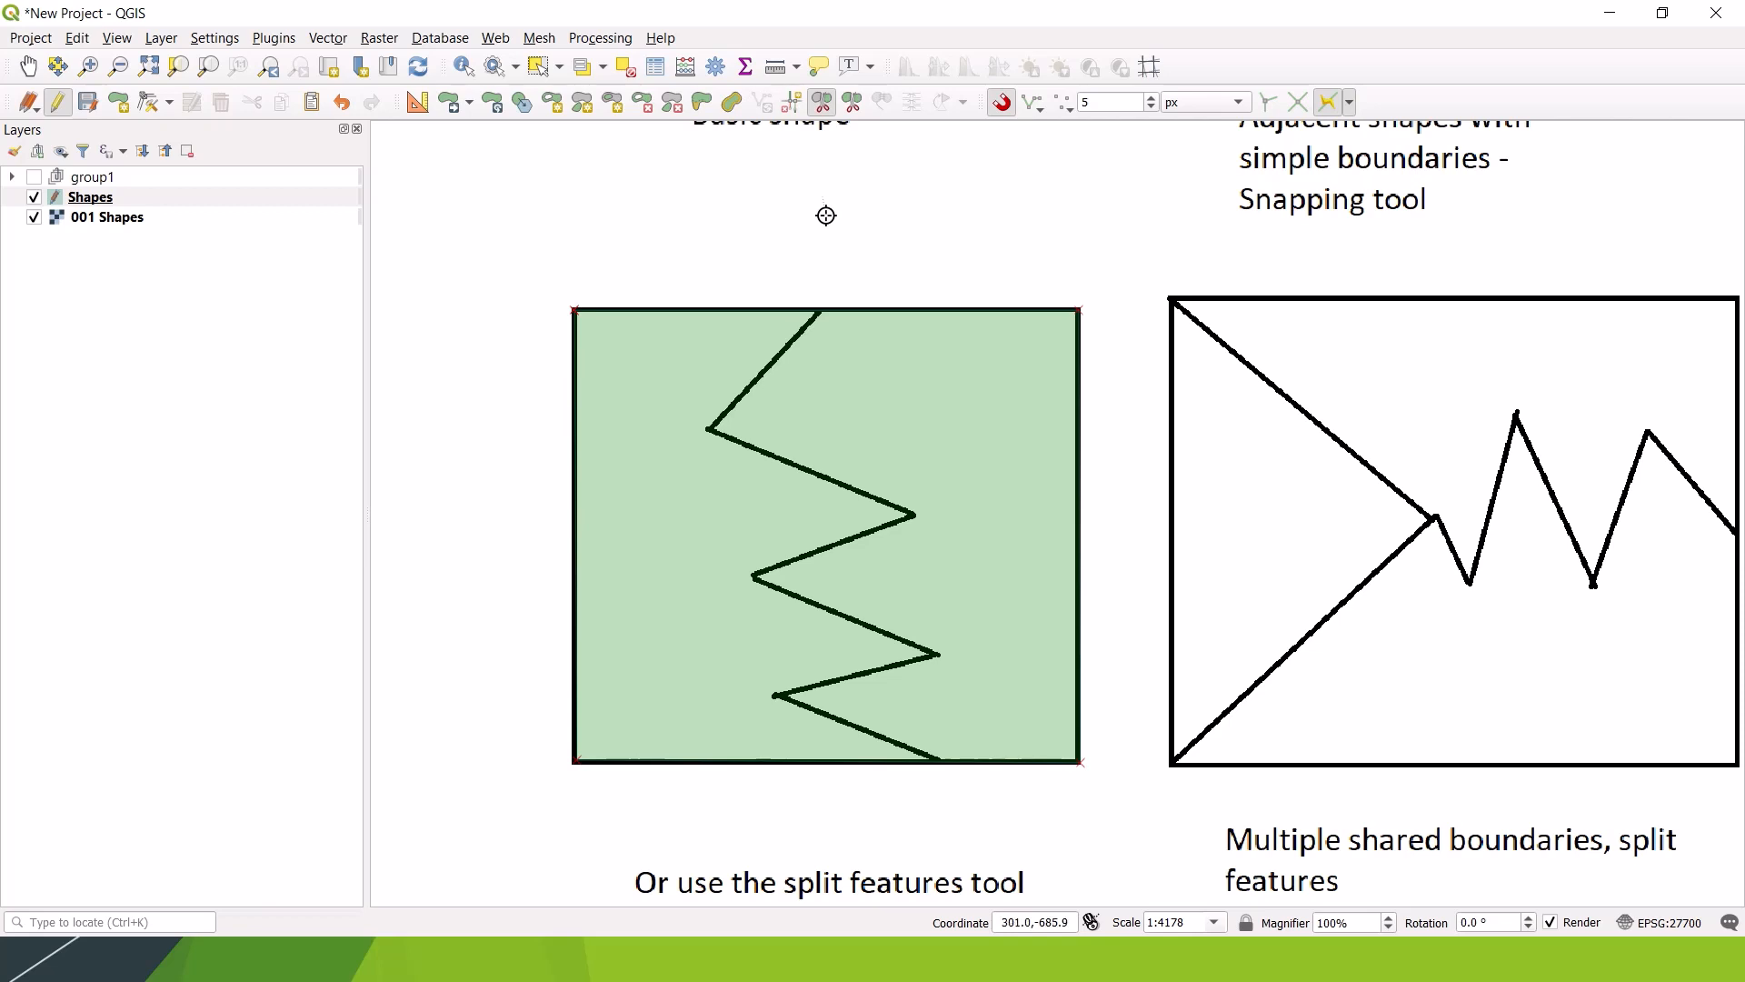